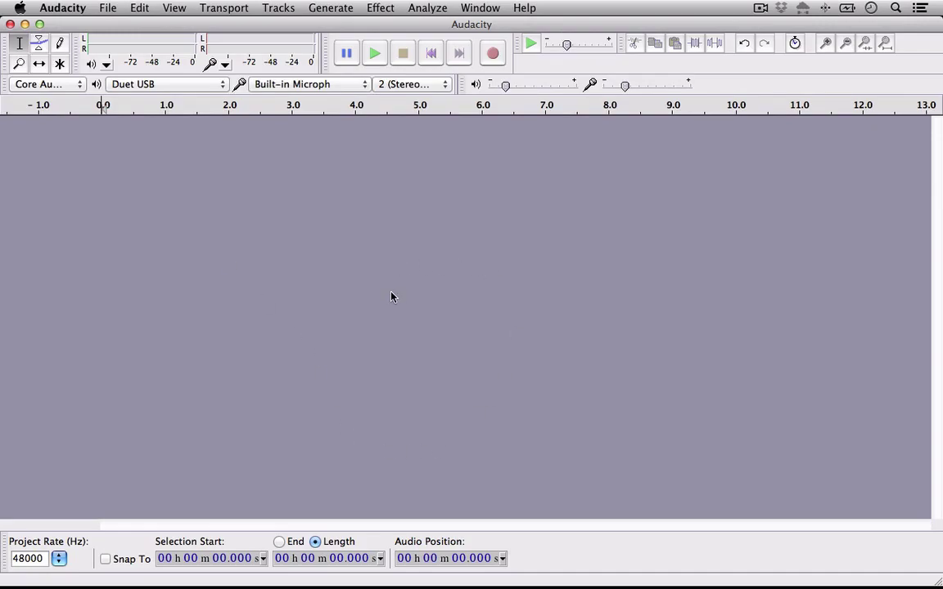
Step: Add three new empty mono audio tracks to the project
key("super+shift+n")
key("super+shift+n")
key("super+shift+n")
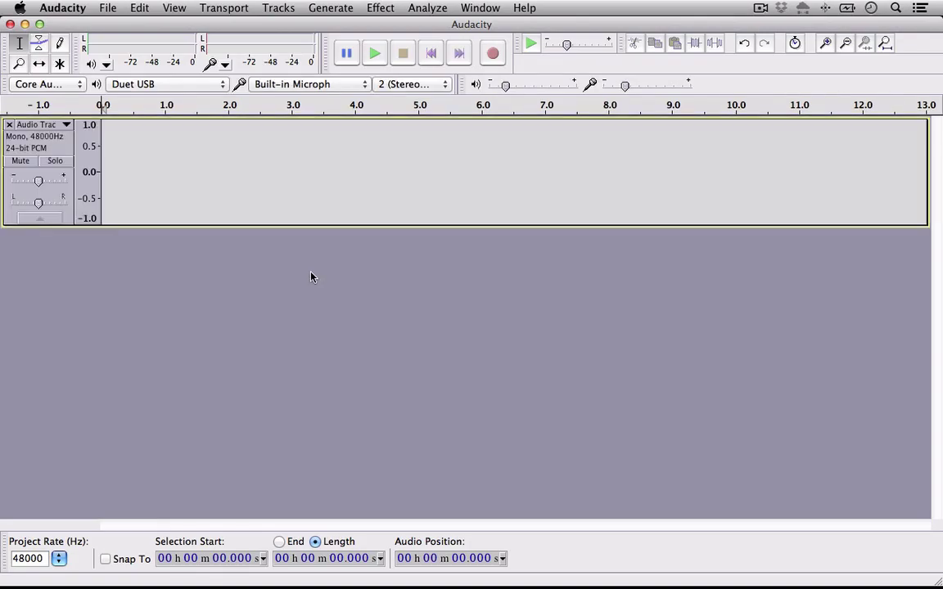
Step: Generate 15 seconds of white noise at amplitude 0.8 in the first track
left_click(25, 141)
left_click(331, 10)
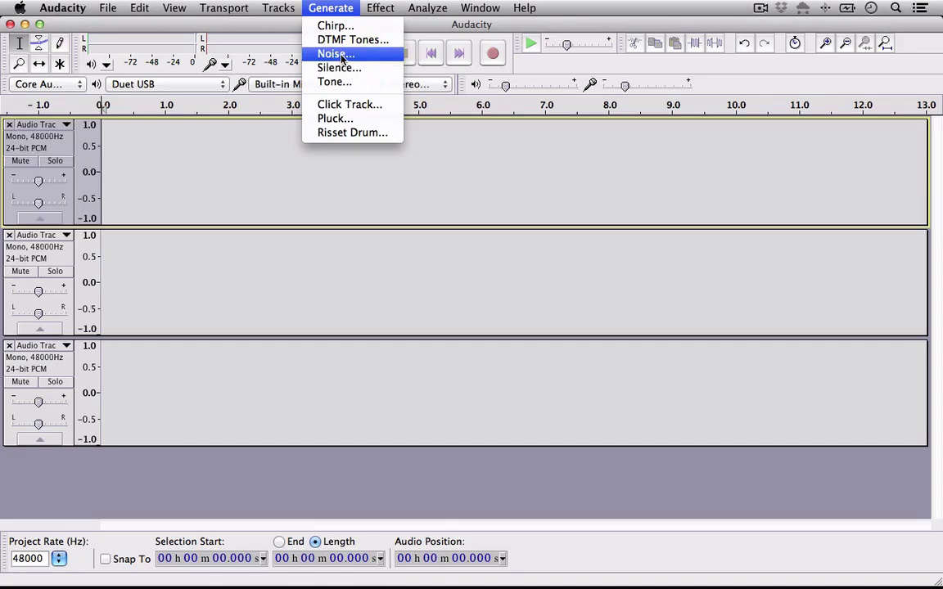
left_click(357, 56)
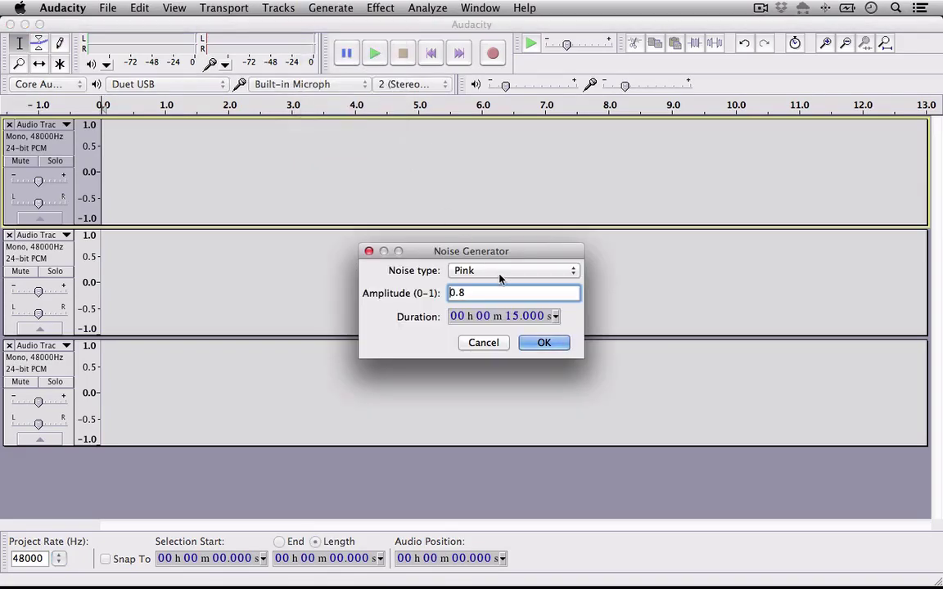
left_click_drag(489, 251, 479, 188)
left_click(475, 204)
left_click(473, 193)
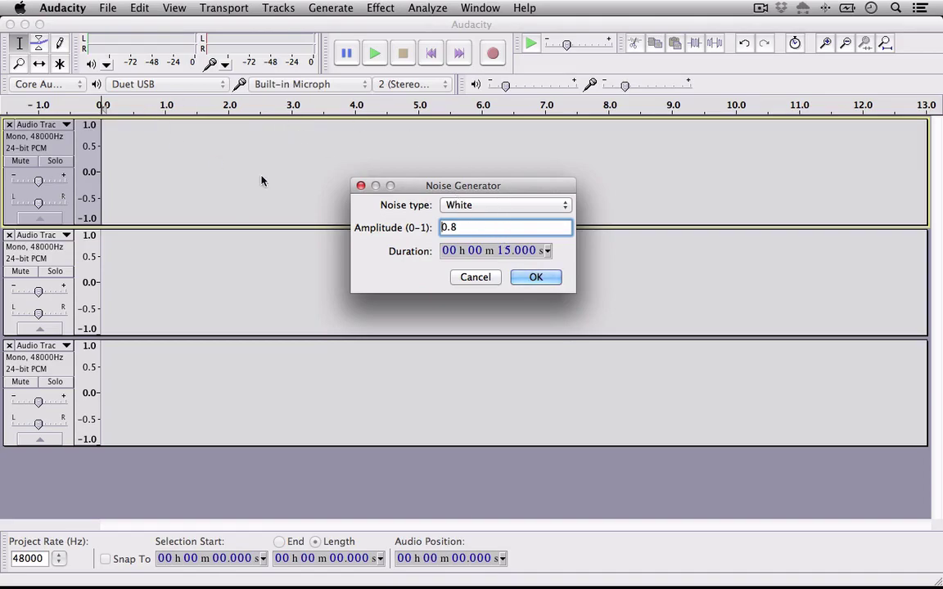
left_click(536, 277)
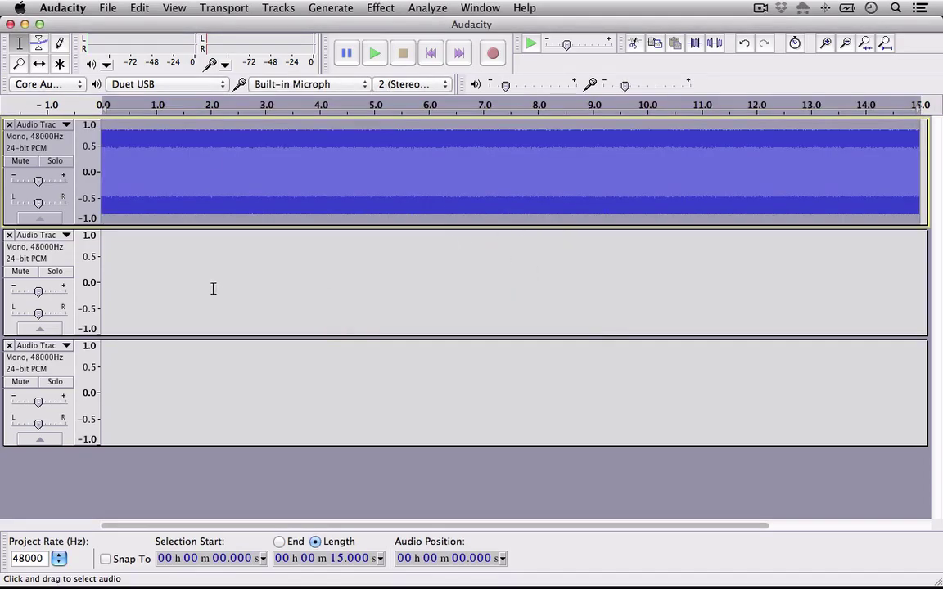
Step: Generate 15 seconds of pink noise at amplitude 0.8 in the second track
left_click(18, 248)
left_click(331, 7)
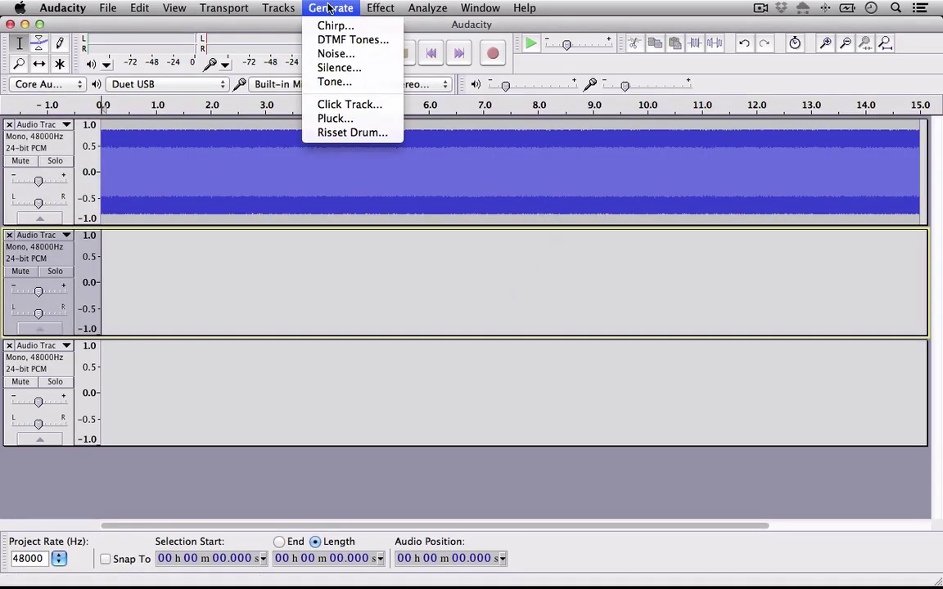
left_click(327, 54)
left_click(491, 270)
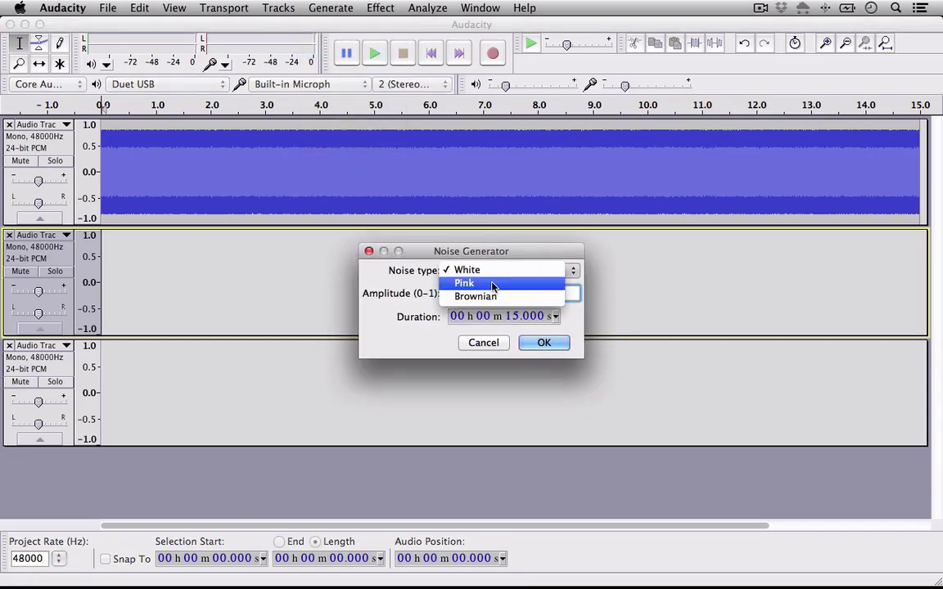
left_click(492, 281)
left_click(542, 343)
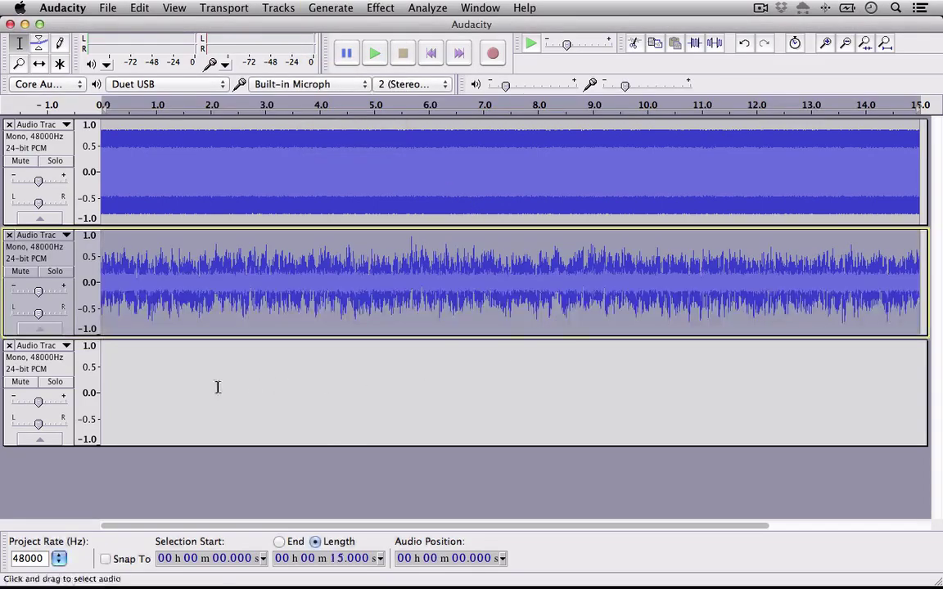
Step: Generate 15 seconds of Brownian noise at amplitude 0.8 in the third track
left_click(17, 381)
left_click(326, 7)
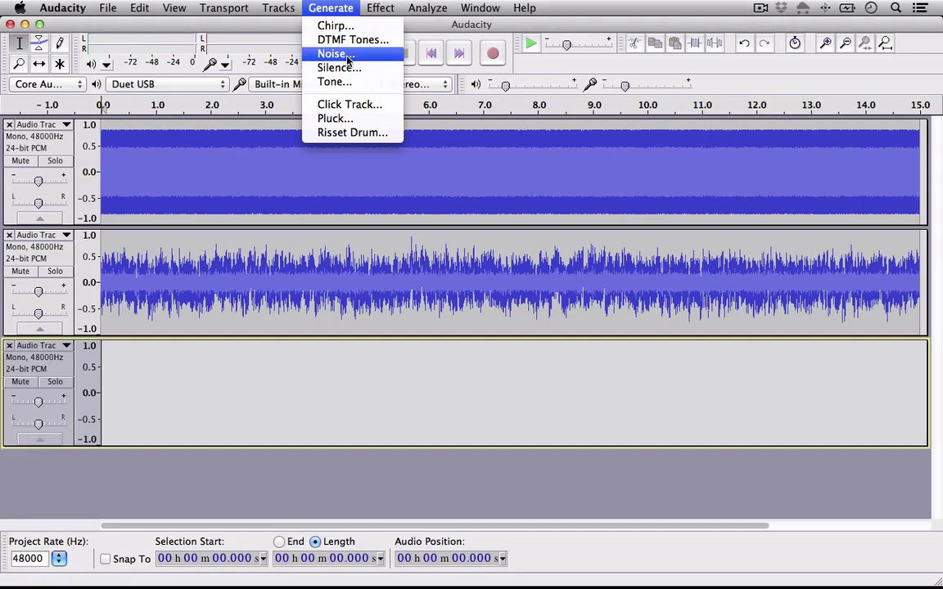
left_click(332, 55)
left_click(479, 270)
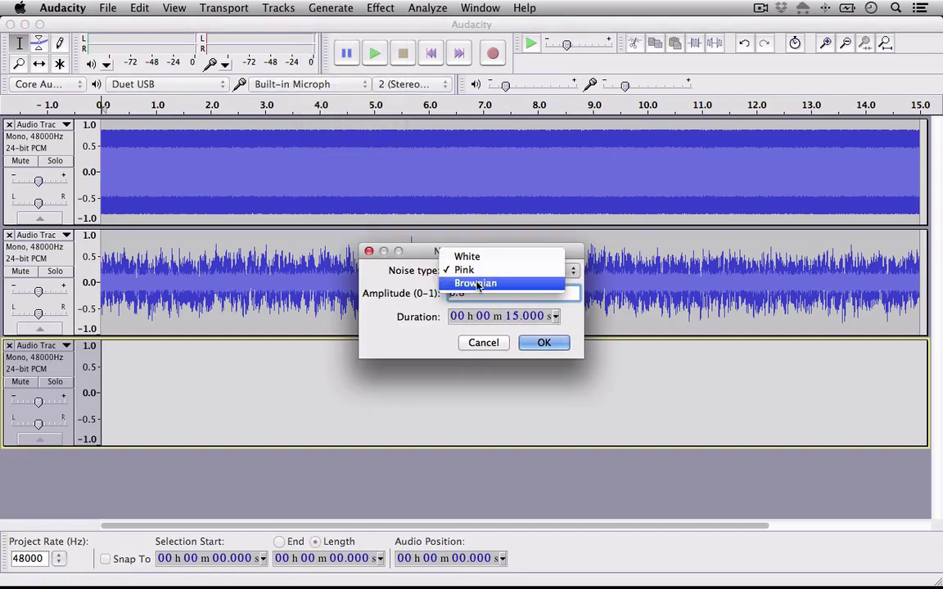
left_click(479, 281)
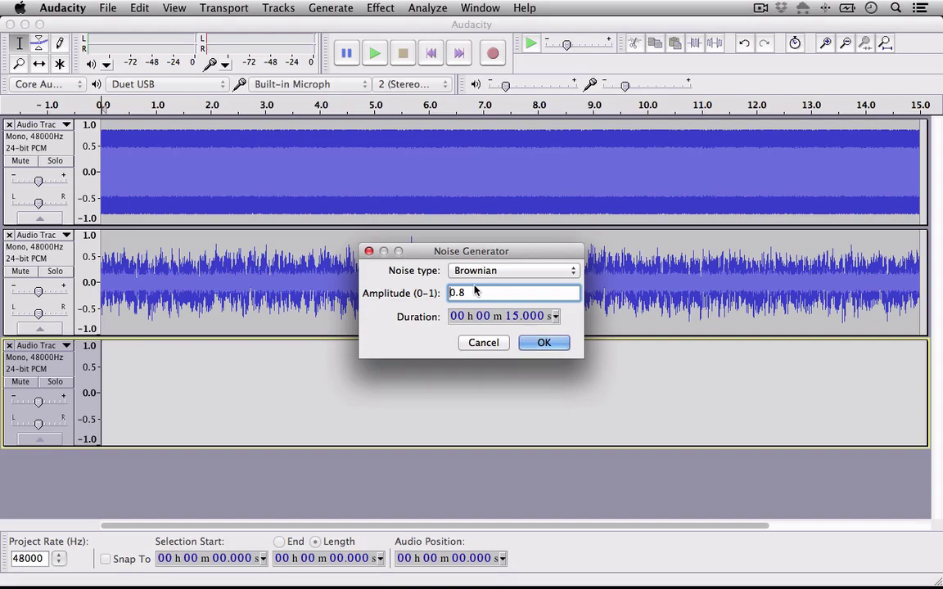
left_click(530, 341)
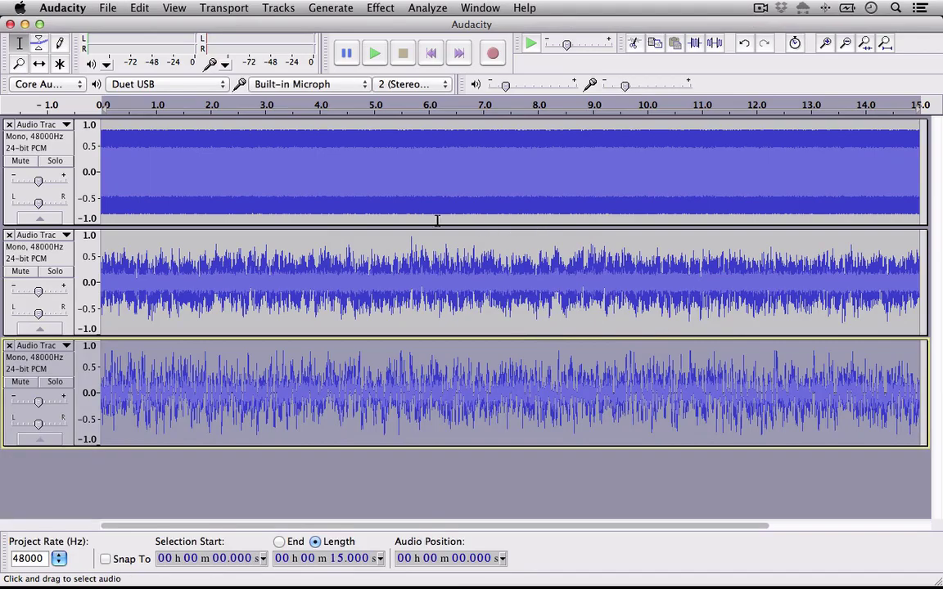
Step: Compare how dense the waveforms of the white, pink and Brownian noise tracks are, marking a few seconds of each
left_click(388, 168)
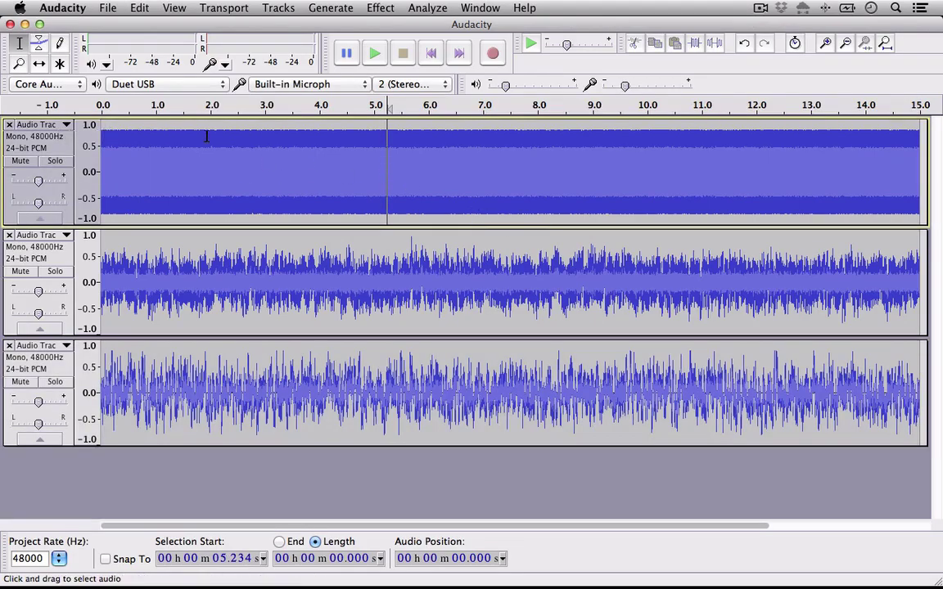
left_click(406, 273)
left_click(344, 179)
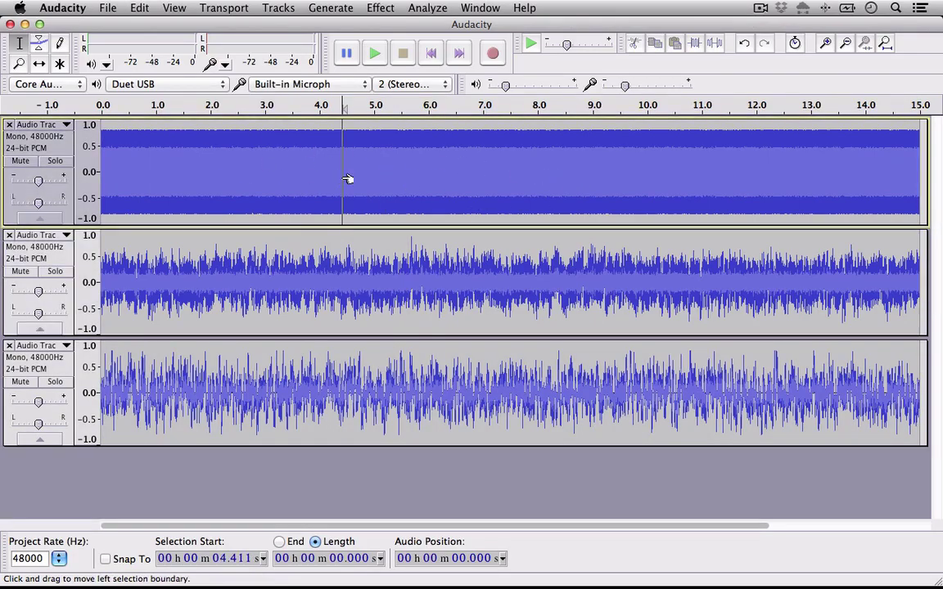
left_click(294, 278)
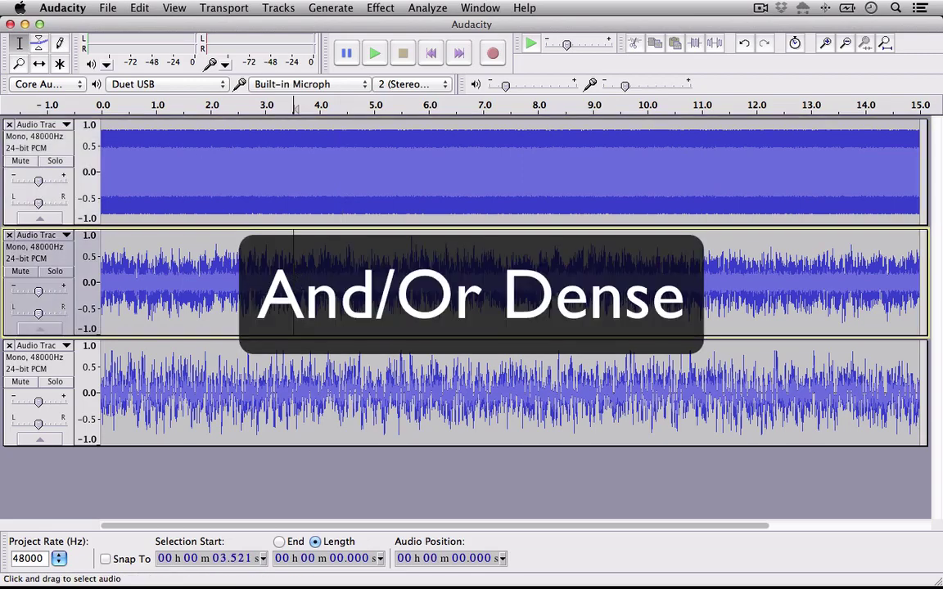
left_click(296, 385)
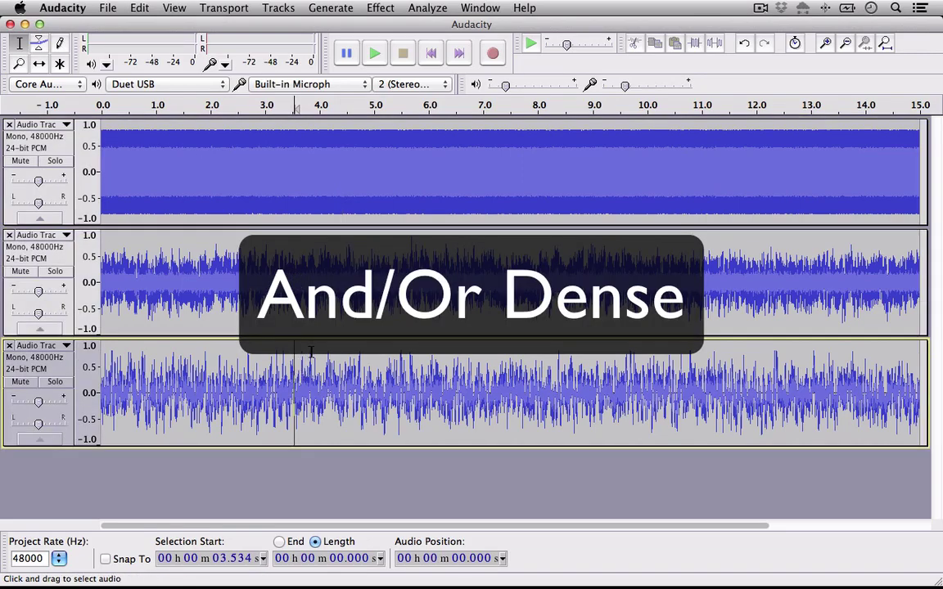
left_click(192, 155)
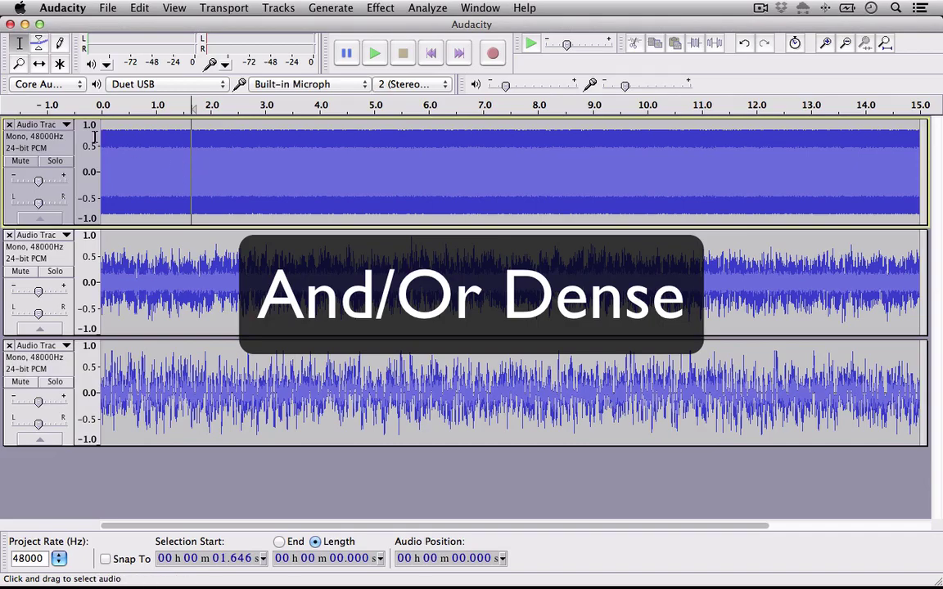
left_click(133, 148)
left_click_drag(137, 148, 322, 179)
left_click_drag(209, 262, 335, 262)
left_click_drag(180, 384, 365, 382)
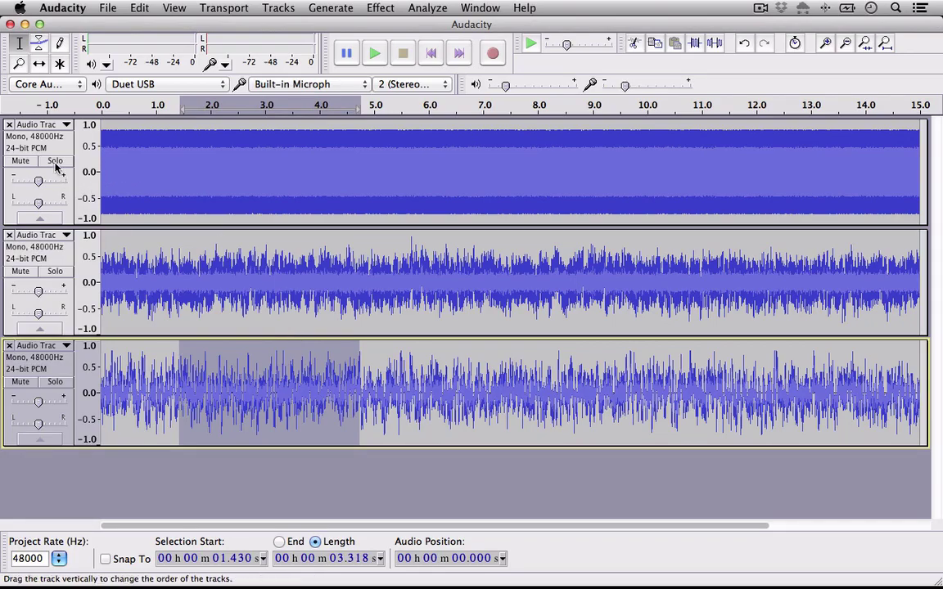
Step: Solo the white noise track and listen to a few seconds of it from near its start
left_click(120, 160)
left_click(55, 160)
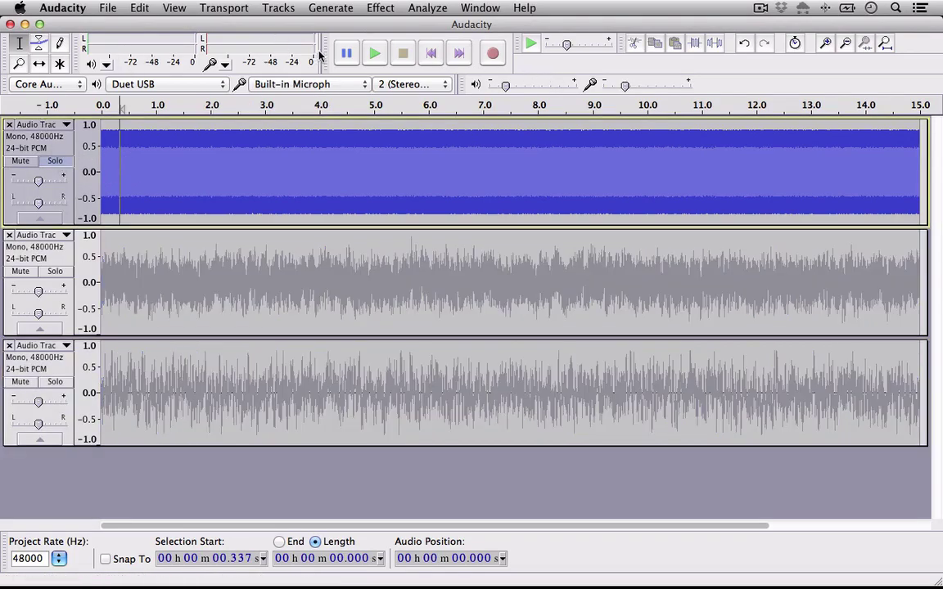
left_click(374, 54)
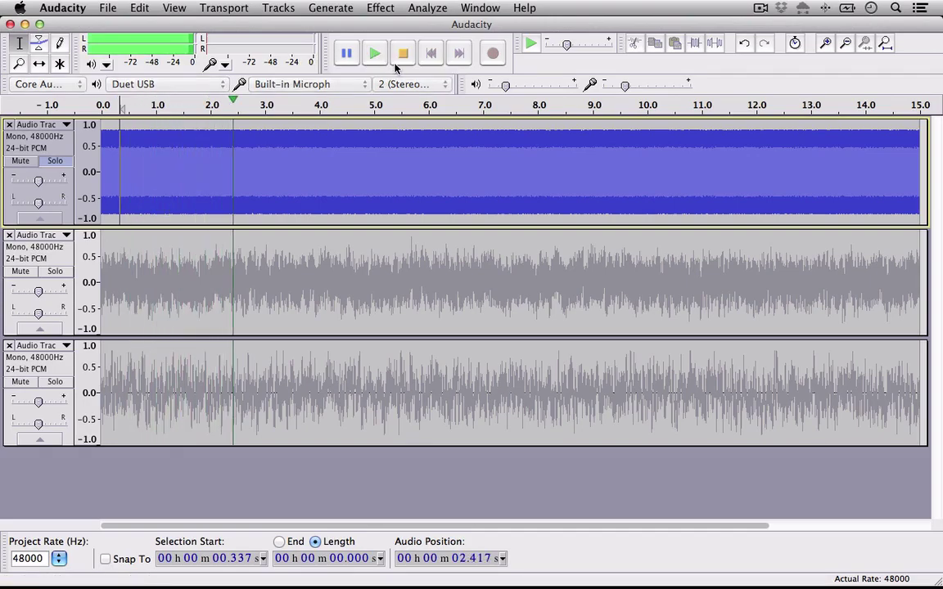
left_click(401, 62)
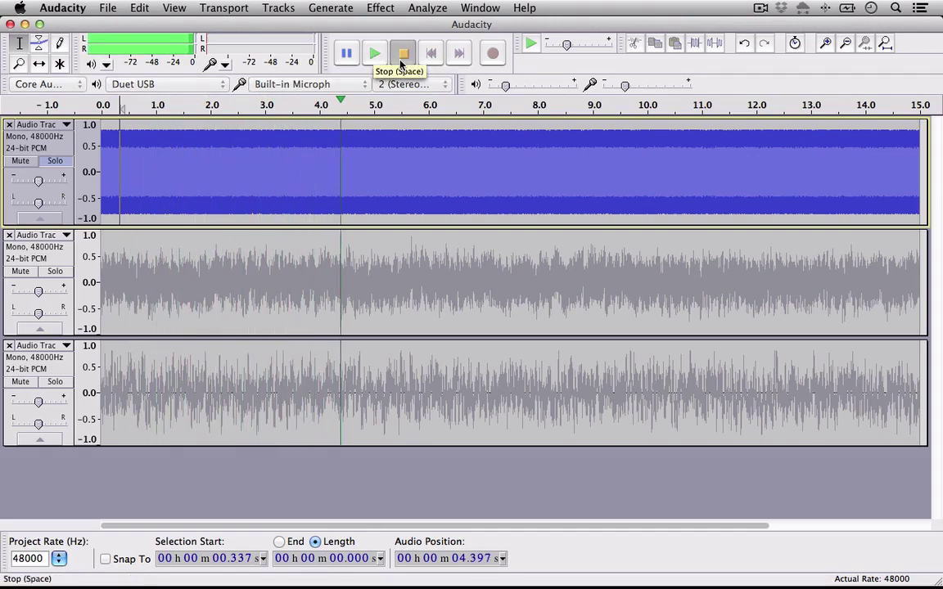
Step: Solo the pink noise track instead of the white one and listen to a few seconds of it
left_click(55, 271)
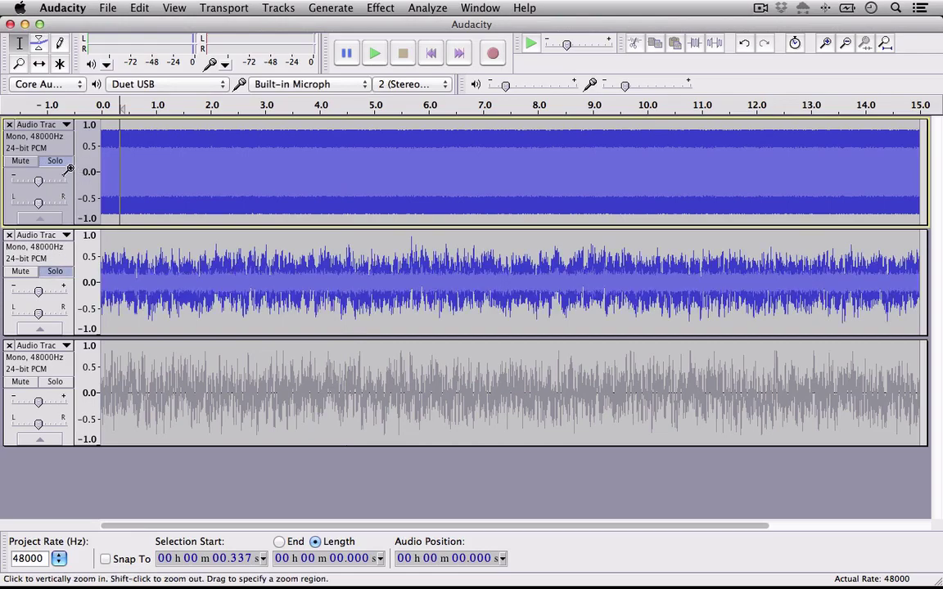
left_click(373, 54)
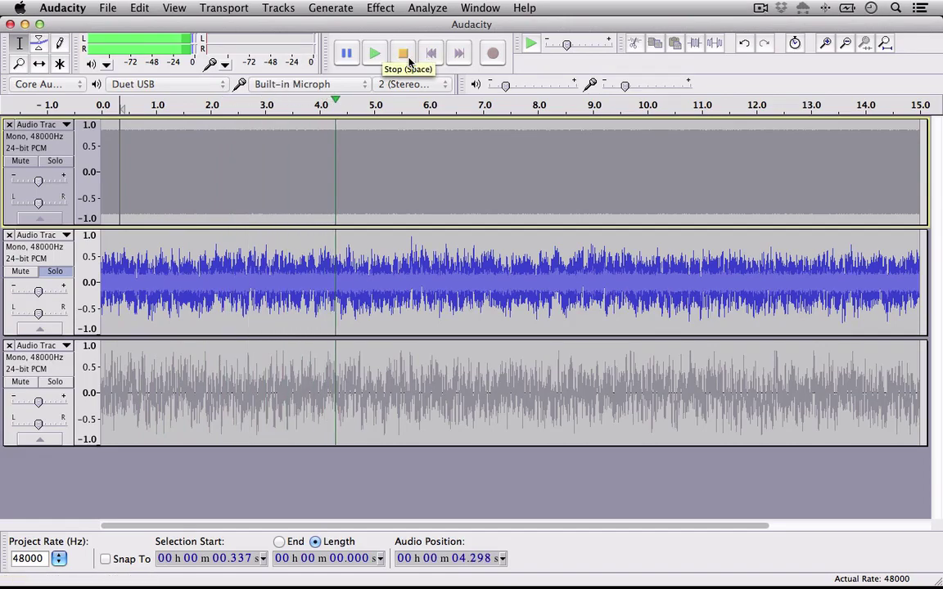
left_click(402, 53)
Step: Listen to a few seconds of only the Brownian noise track in solo, and turn its solo off after stopping playback
left_click(54, 381)
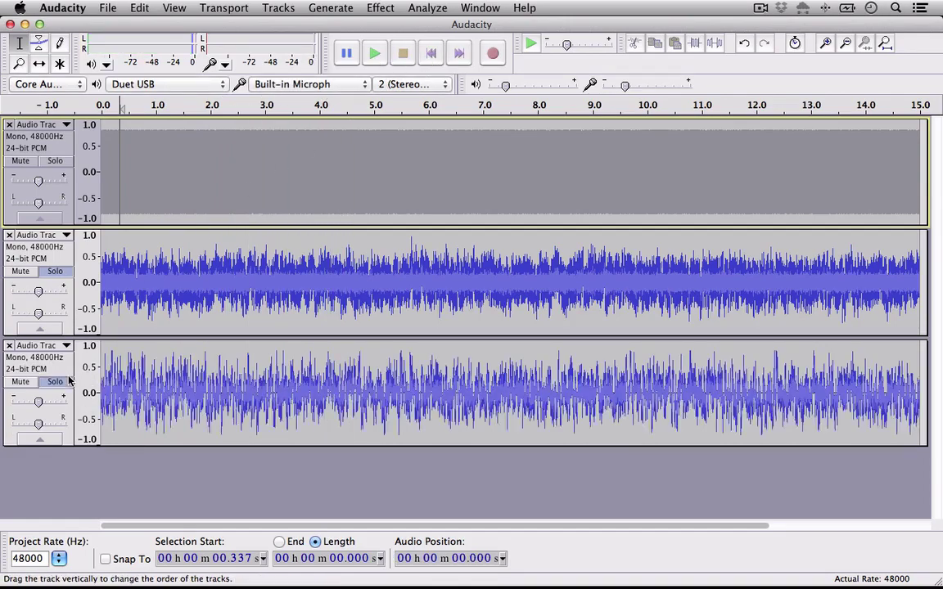
left_click(54, 270)
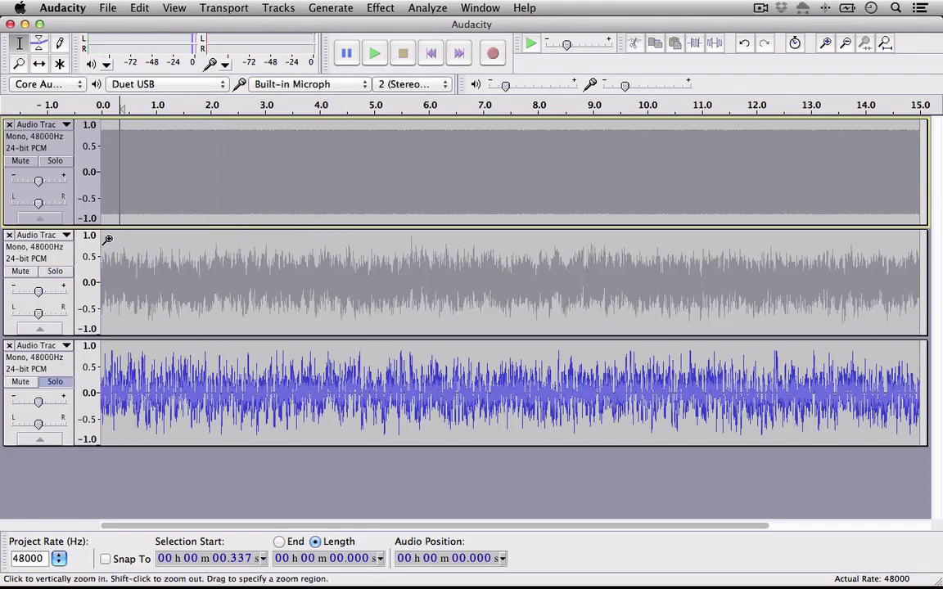
left_click(377, 55)
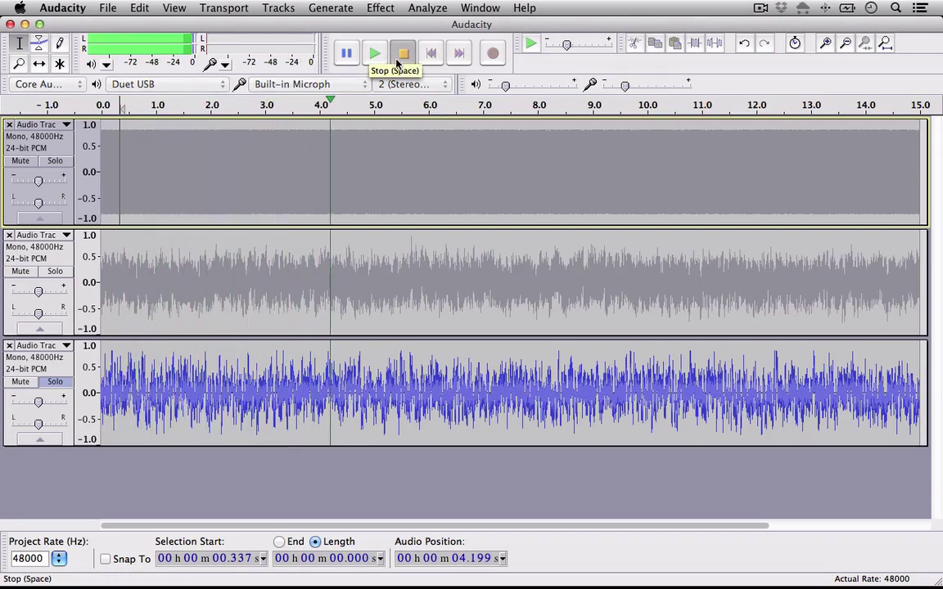
left_click(402, 55)
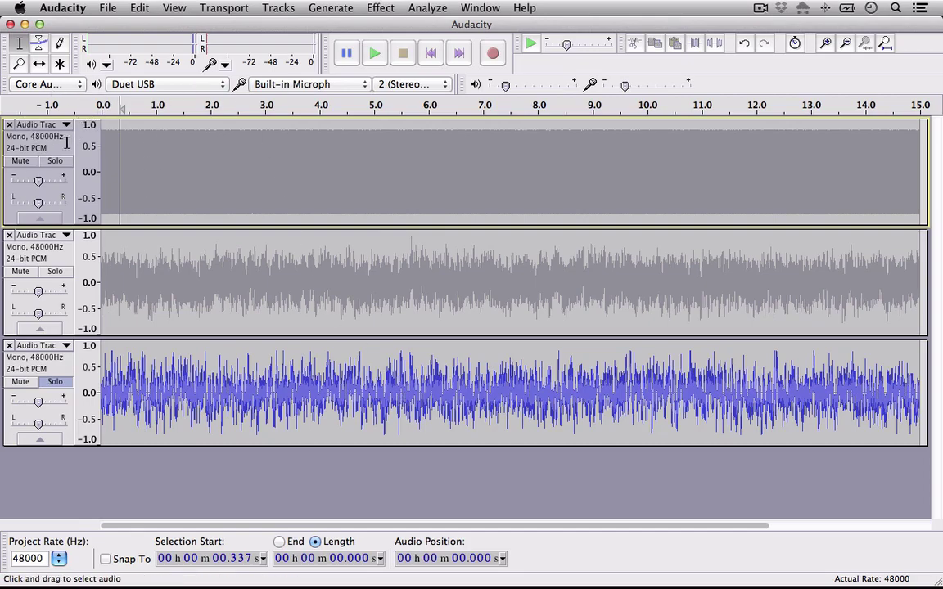
left_click(65, 380)
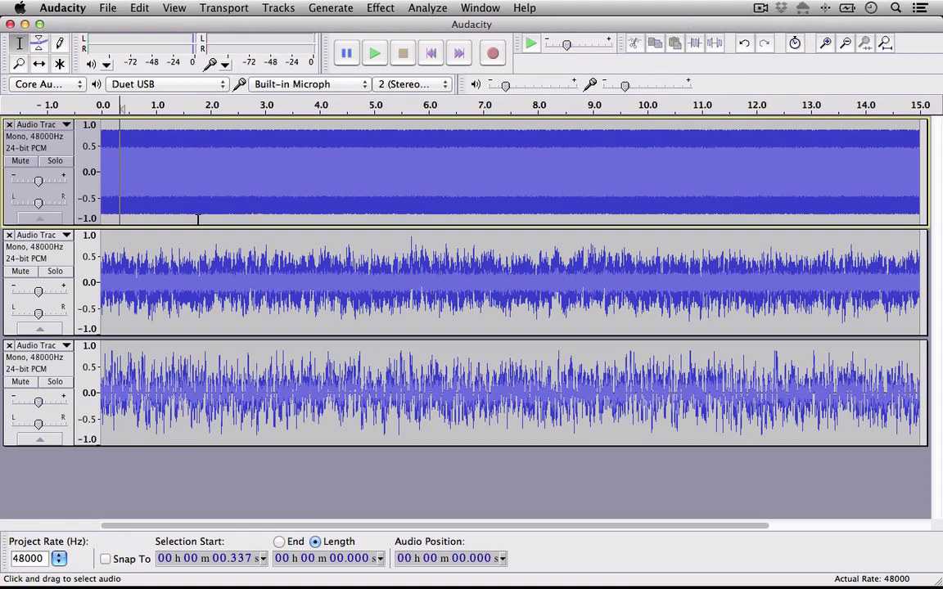
Step: Delete the pink and Brownian noise tracks, keeping only the white noise track
left_click_drag(196, 188, 307, 201)
left_click(255, 174)
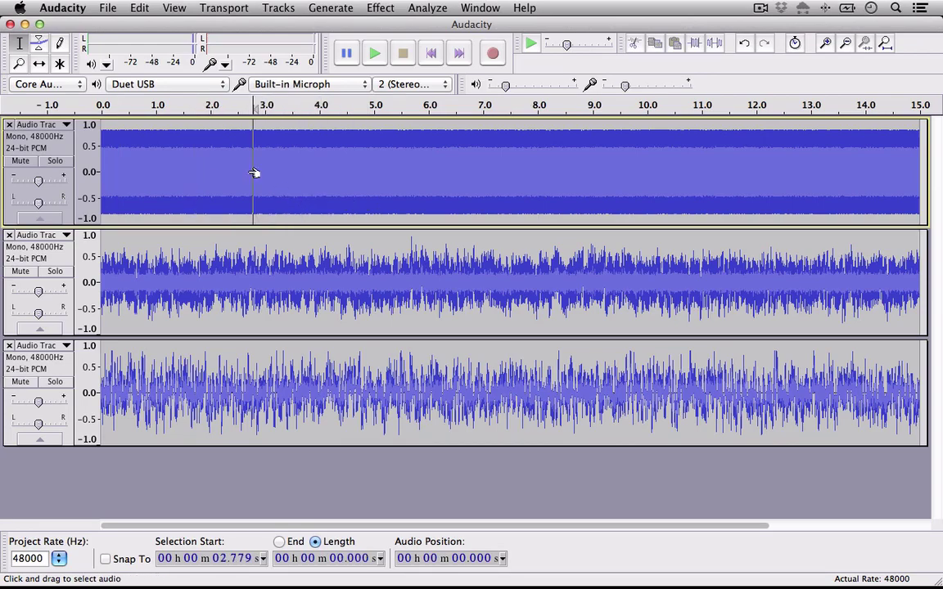
left_click(9, 236)
left_click(9, 234)
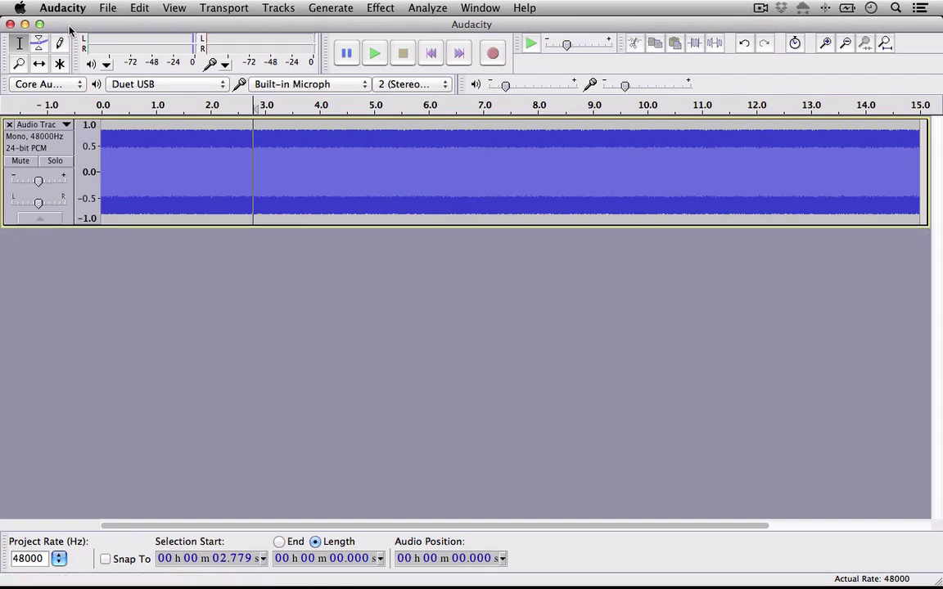
Step: Start exporting the white noise to the Desktop under the file name WhiteNoiseAudacity
left_click(109, 8)
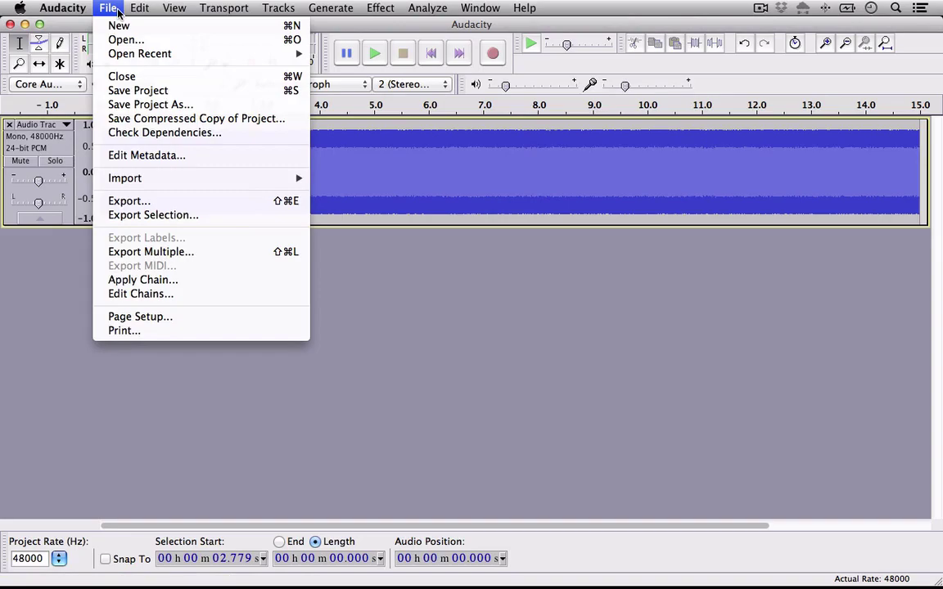
left_click(146, 200)
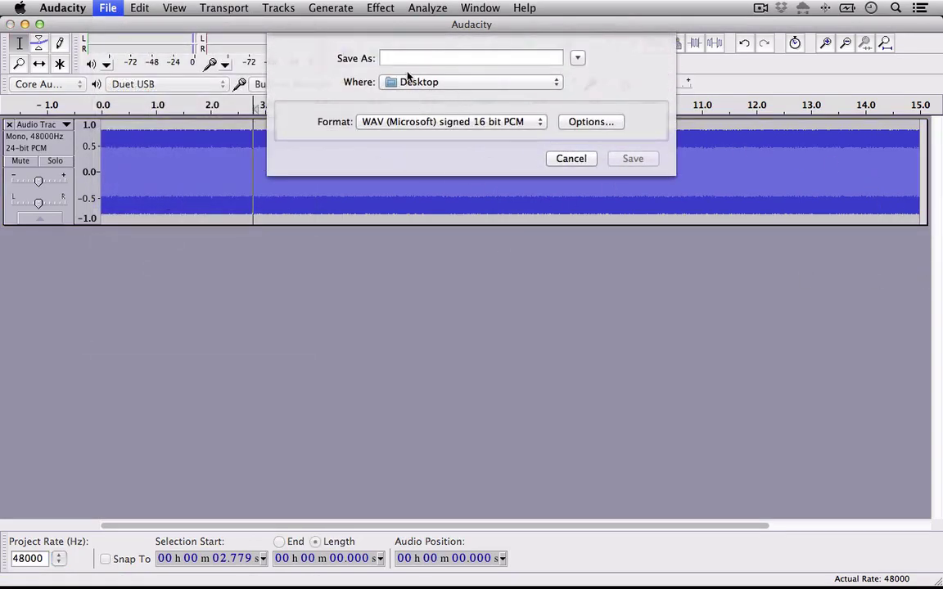
type("Whit")
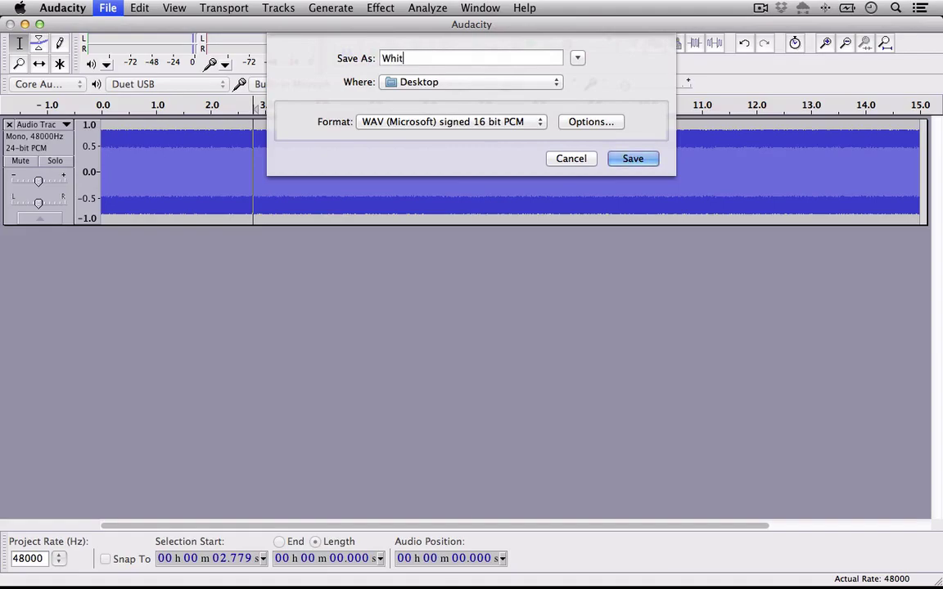
type("eNoiseAudacity")
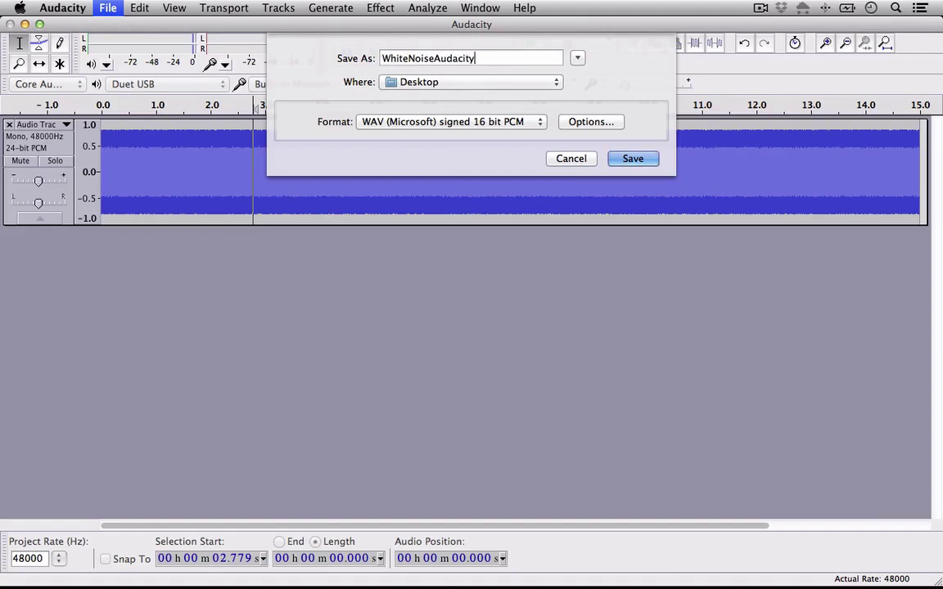
Step: Switch the export format to Other uncompressed files and review its encoding choices, leaving Signed 24 bit PCM selected
left_click(600, 121)
left_click(602, 220)
left_click(442, 121)
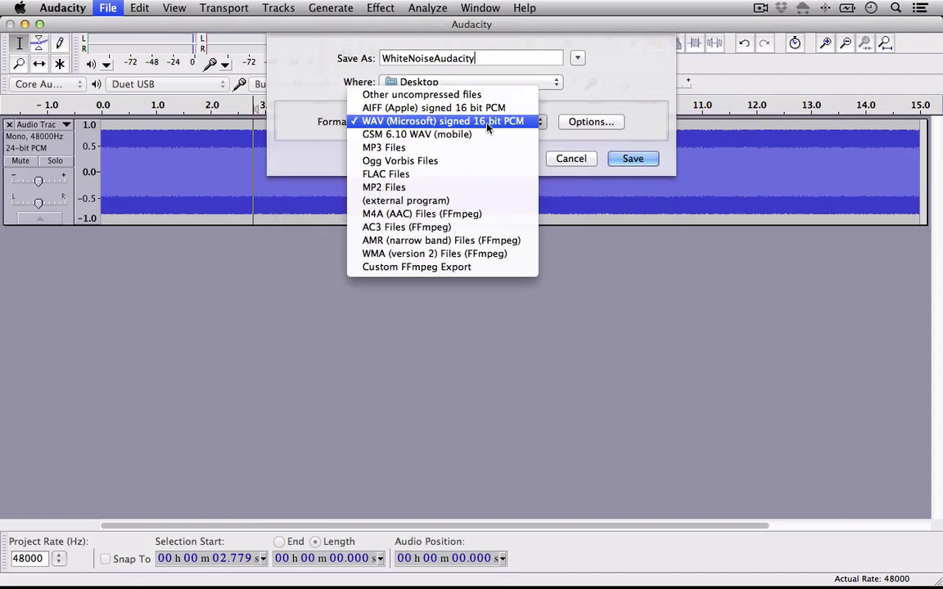
left_click(448, 94)
left_click(582, 124)
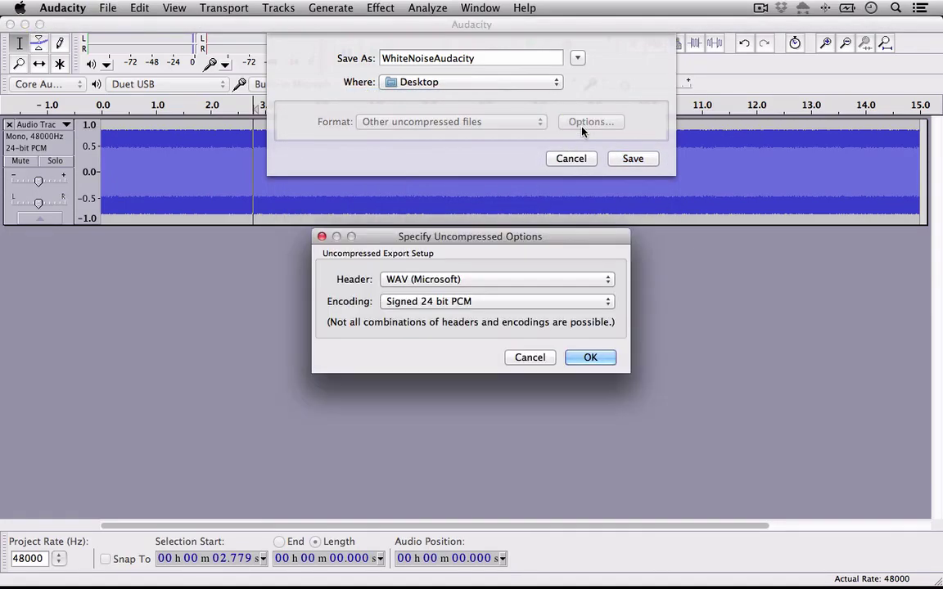
left_click(475, 301)
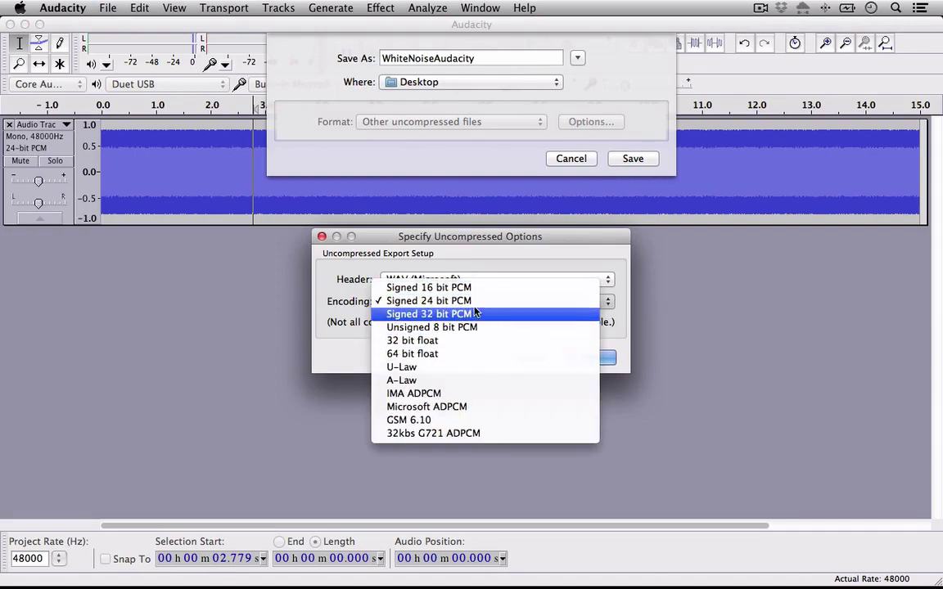
left_click(468, 301)
Step: Review the header and encoding choices for uncompressed export with WAV (Microsoft) kept as the header, and cancel the options
left_click(433, 279)
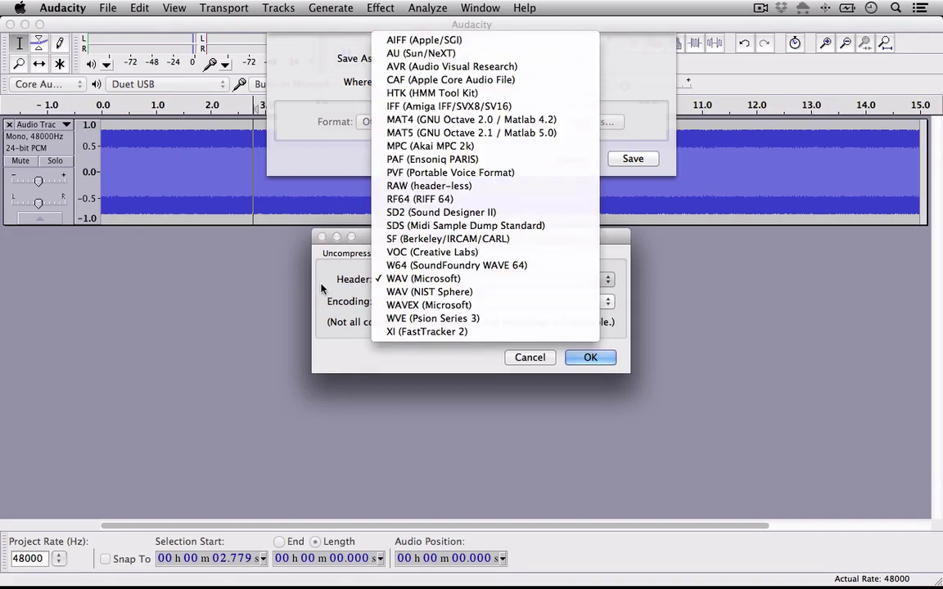
left_click(350, 357)
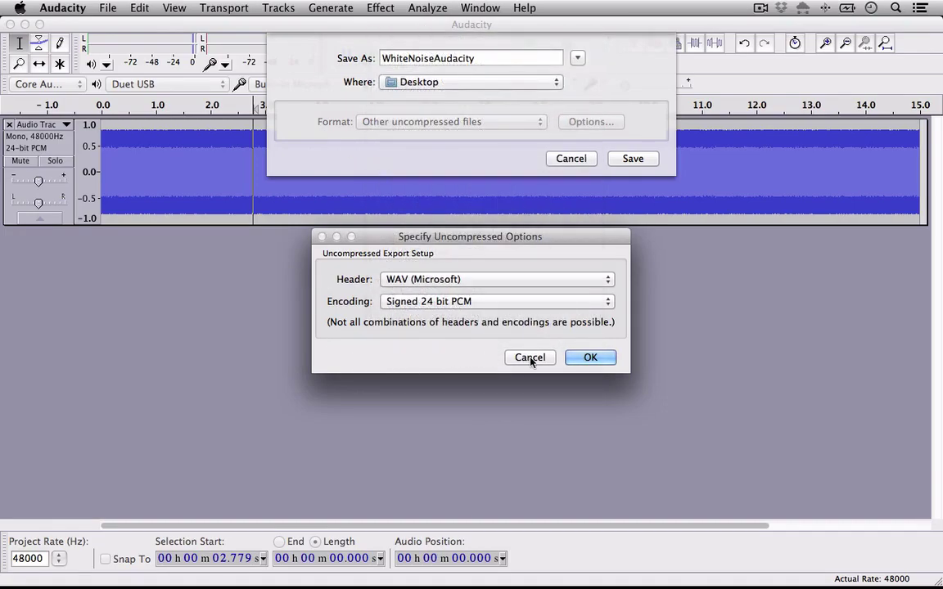
left_click(479, 301)
left_click(307, 226)
left_click(422, 280)
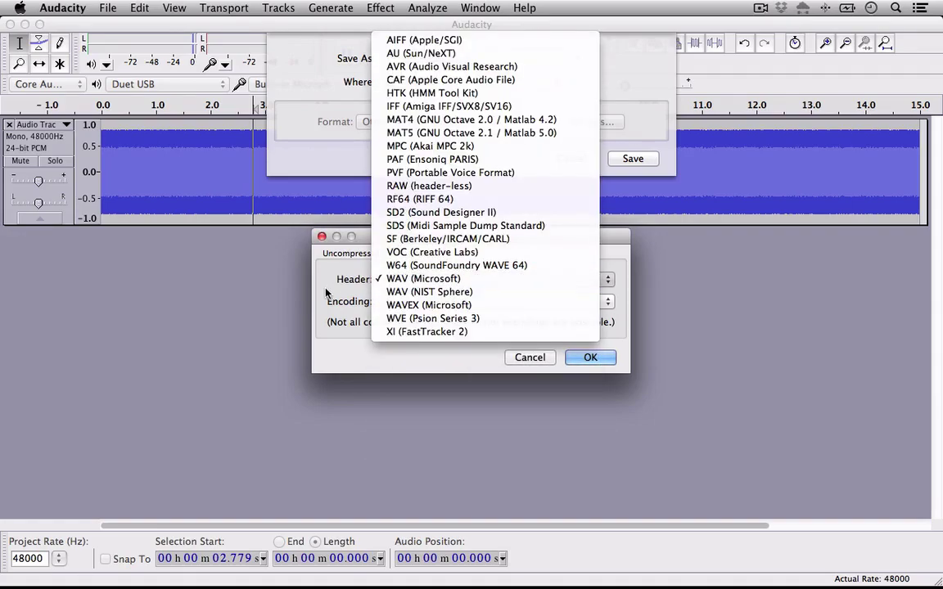
left_click(422, 279)
left_click(528, 359)
Step: Set the export format to WAV (Microsoft) signed 16 bit PCM and save the white noise file
left_click(432, 119)
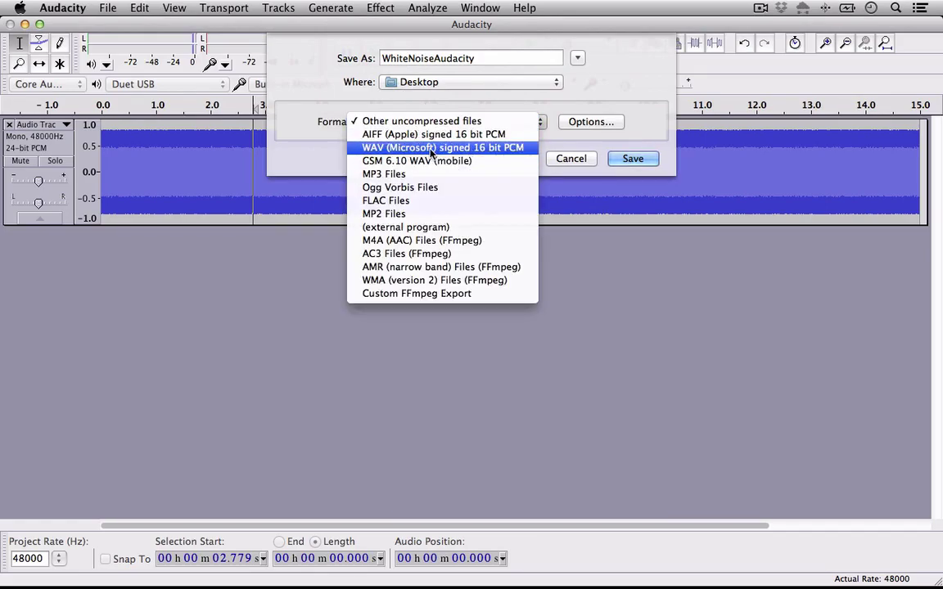
left_click(401, 147)
left_click(635, 161)
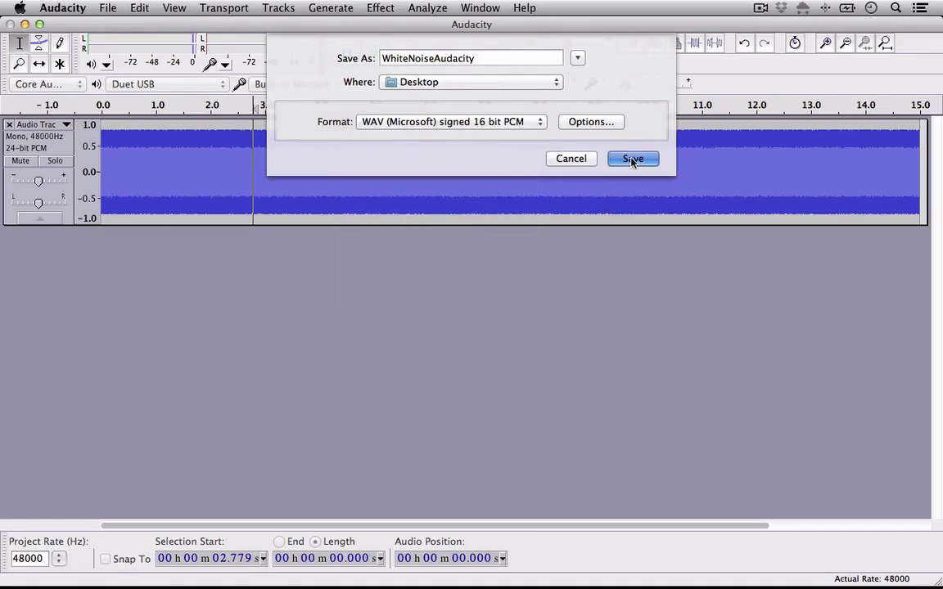
left_click(432, 353)
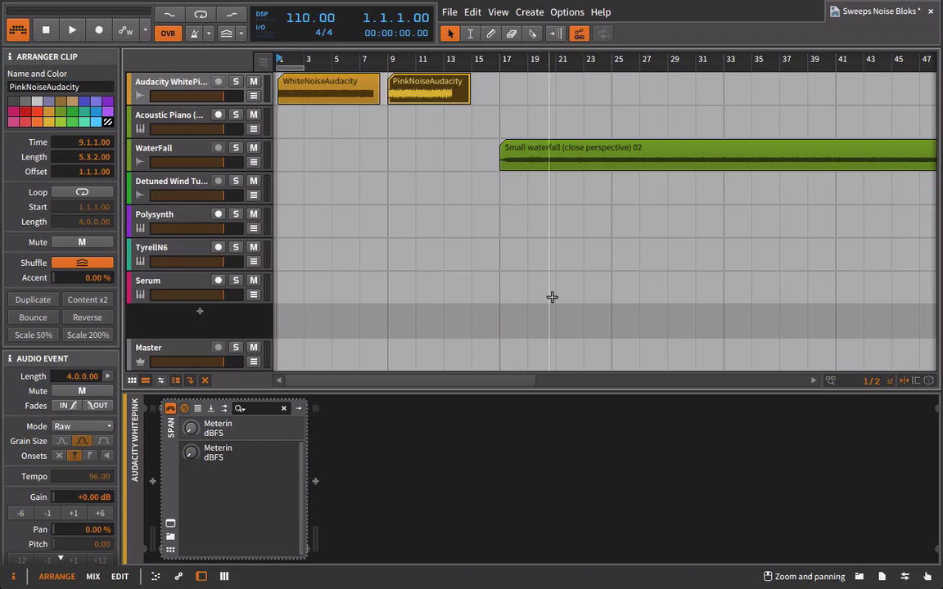
Step: In Bitwig Studio, play part of the WhiteNoiseAudacity clip while checking the level of the Audacity WhitePink track
left_click(331, 63)
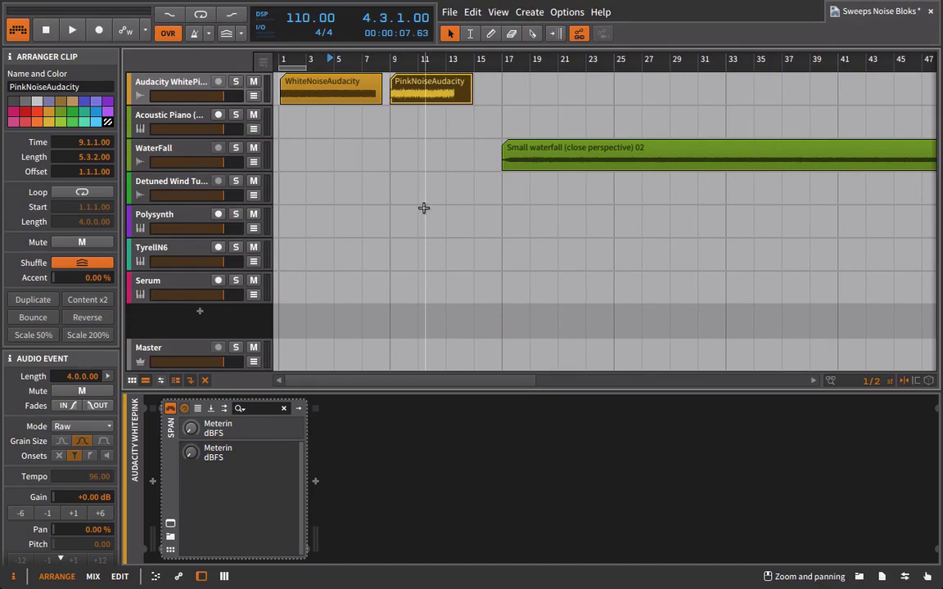
left_click(343, 93)
left_click(144, 82)
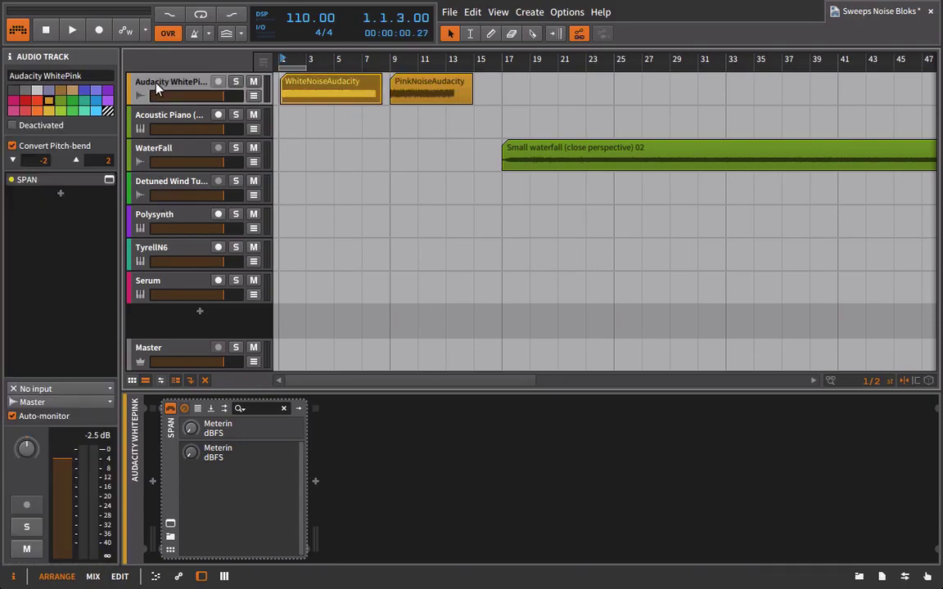
left_click(330, 61)
key("space")
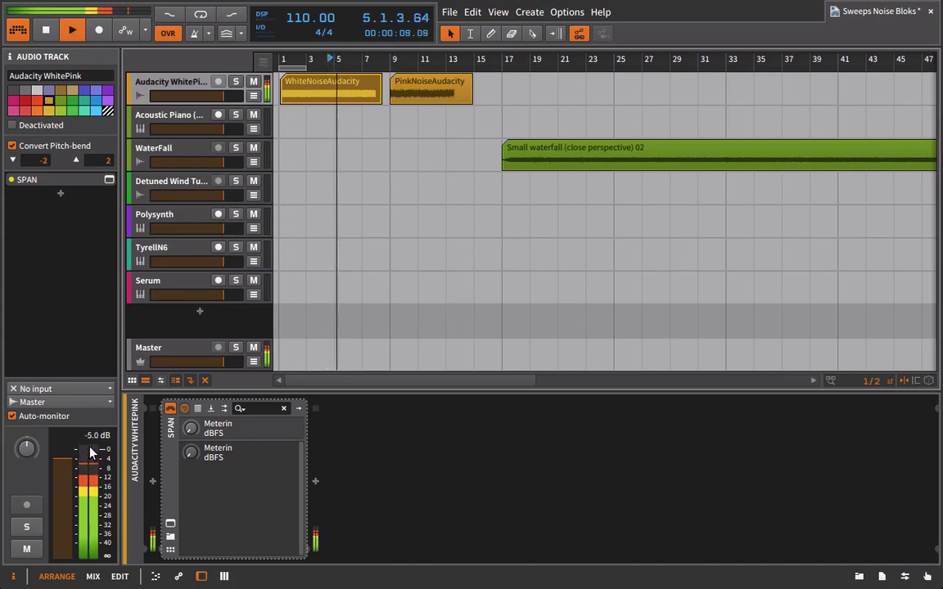
key("space")
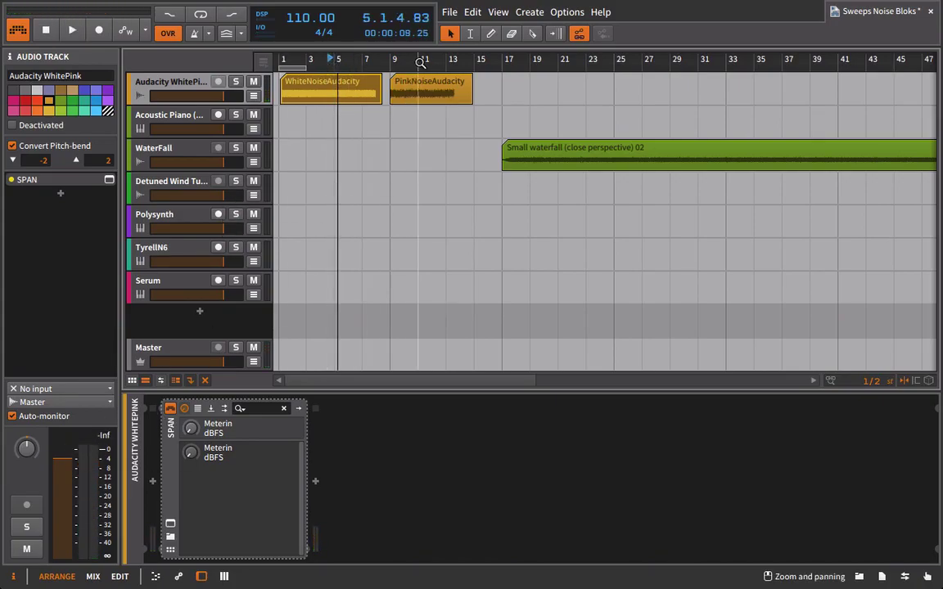
Step: Play the PinkNoiseAudacity clip from bar 11 and check the peak level of its track
left_click(422, 99)
left_click(422, 60)
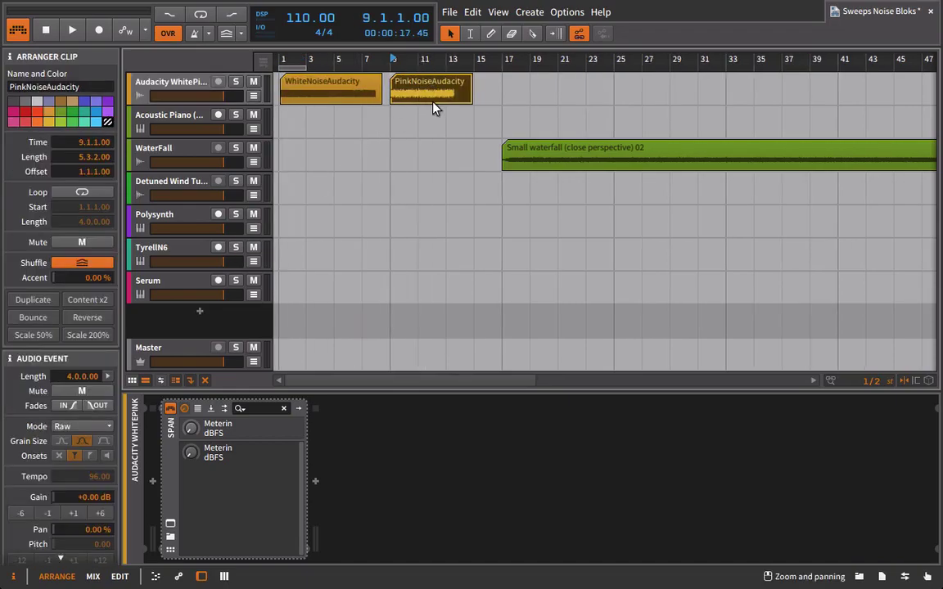
left_click(164, 79)
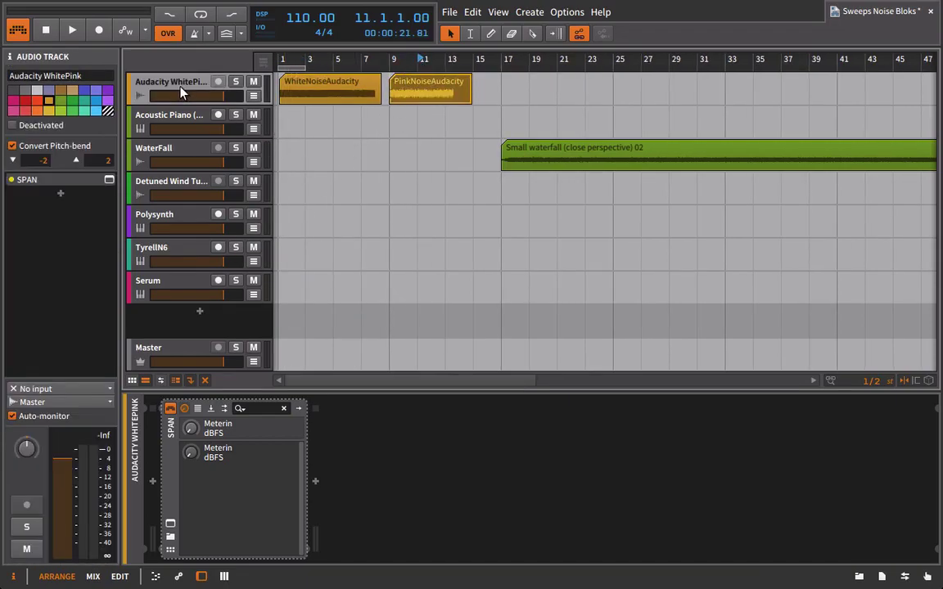
key("space")
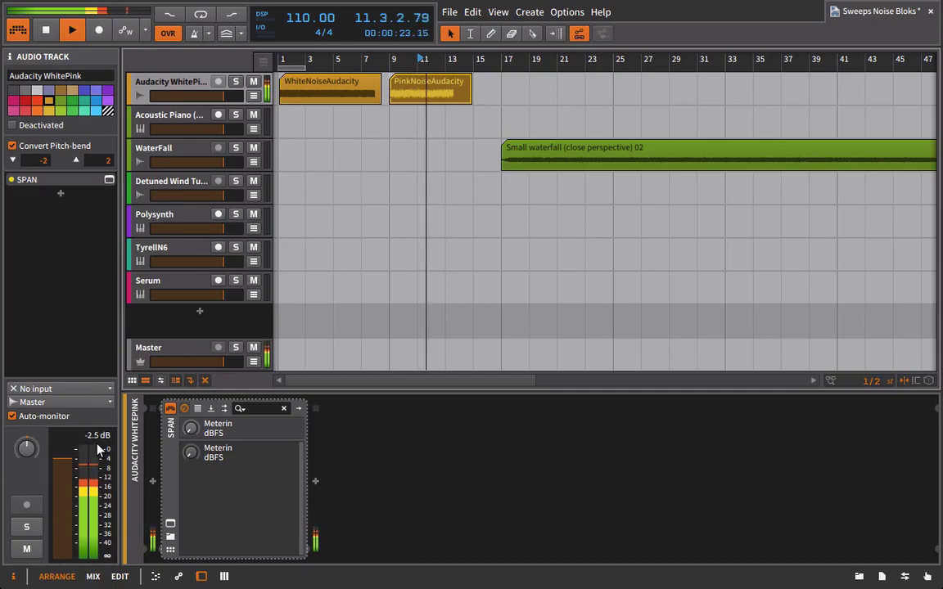
key("space")
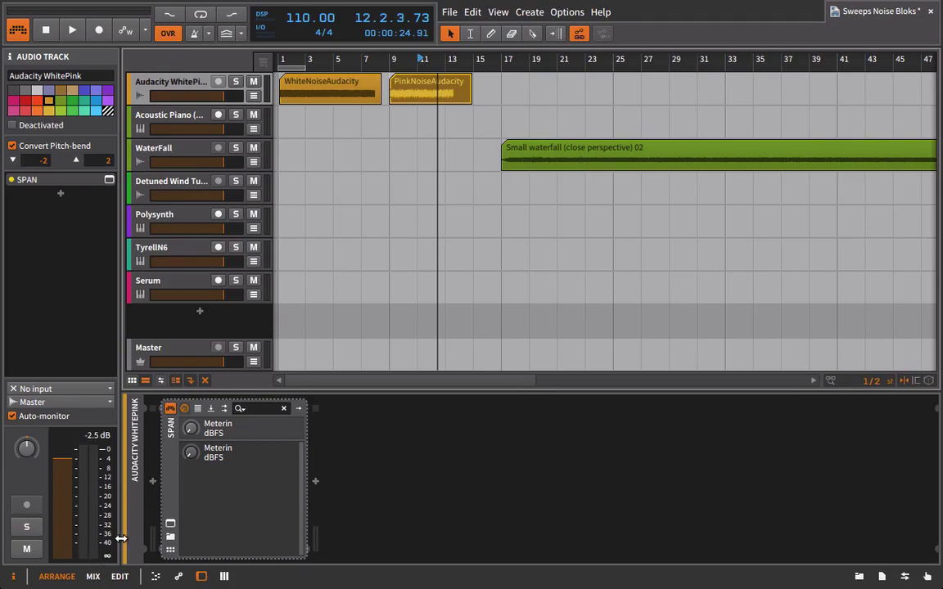
Step: Open the SPAN analyzer clear of the noise clips and play the white noise from bar 3 to examine its spectrum
left_click(170, 523)
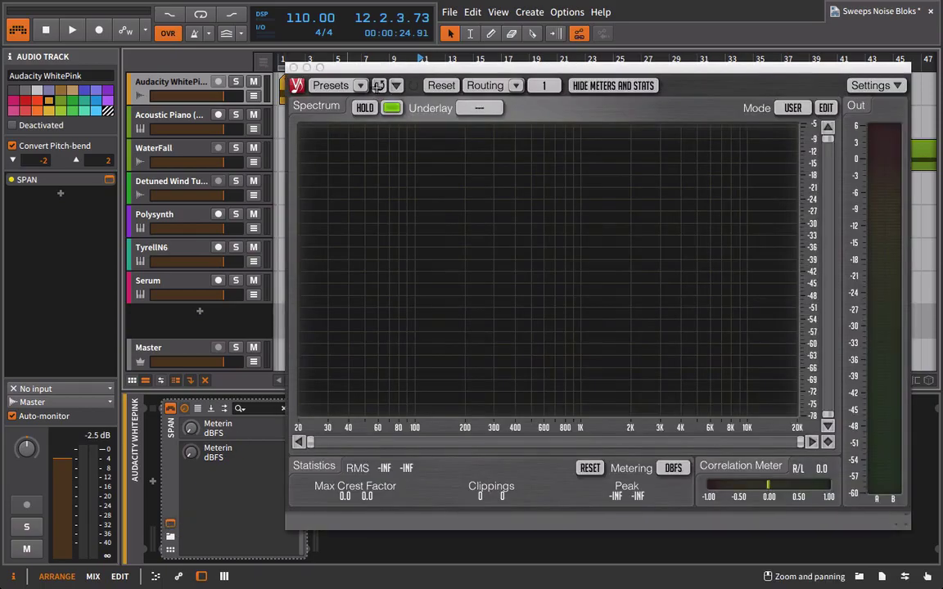
left_click_drag(389, 78, 466, 80)
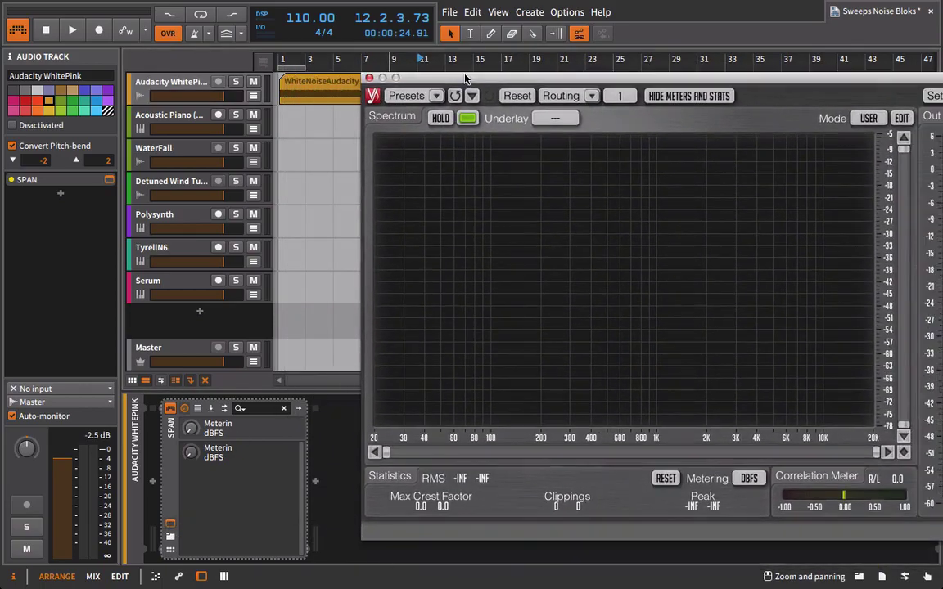
left_click(311, 59)
key("space")
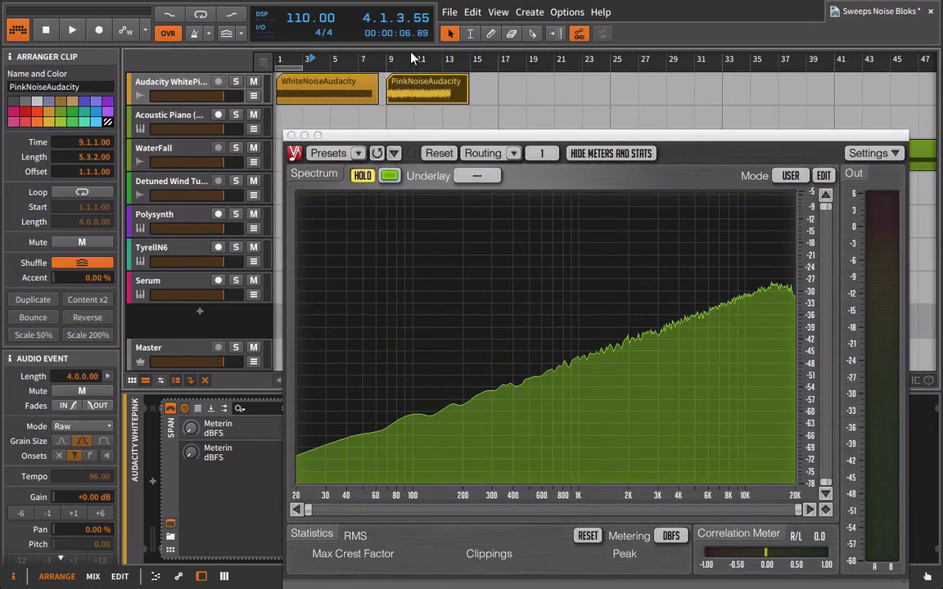
Step: Clear the held spectrum, play the pink noise from bar 11, and hold its spectrum in SPAN for examination
left_click(413, 57)
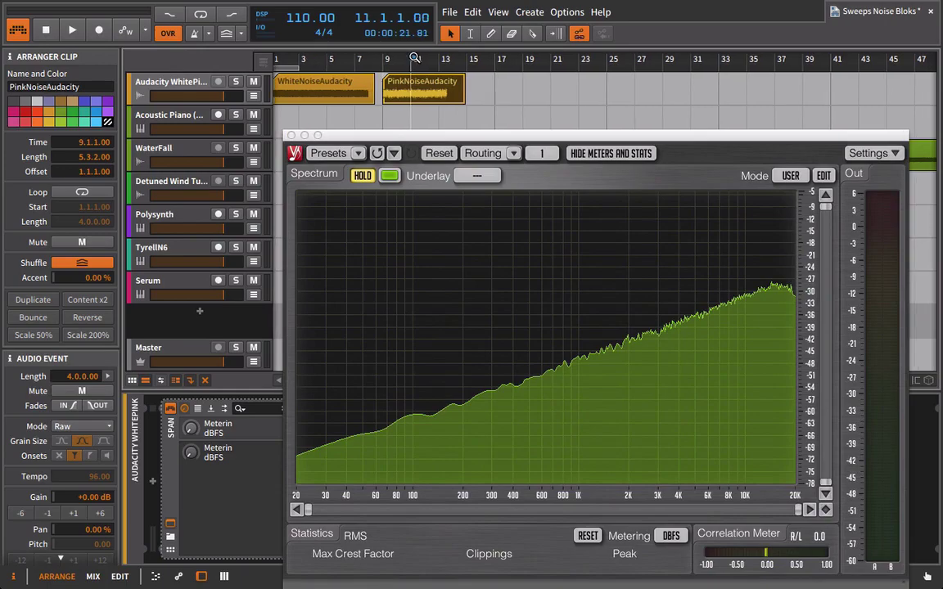
left_click(362, 175)
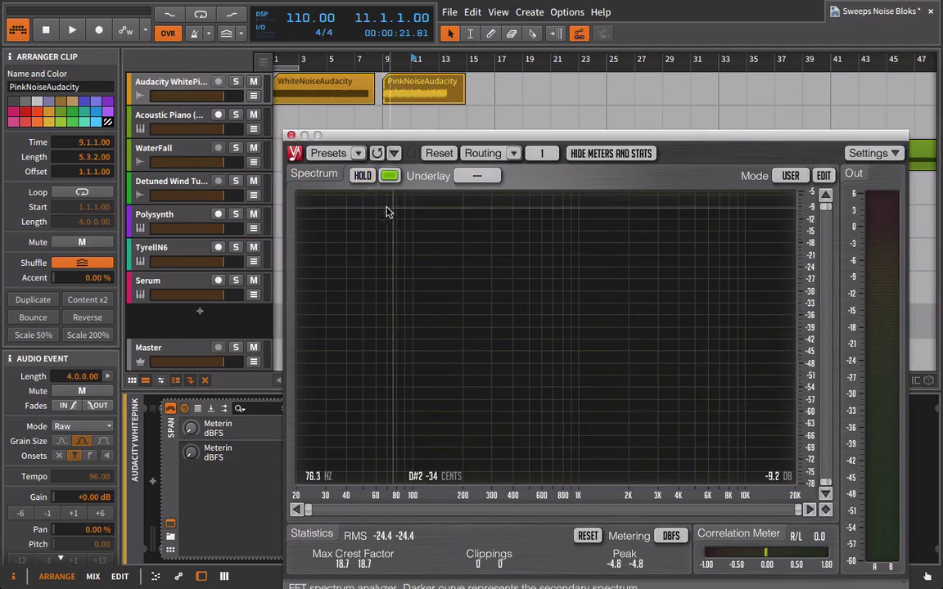
key("space")
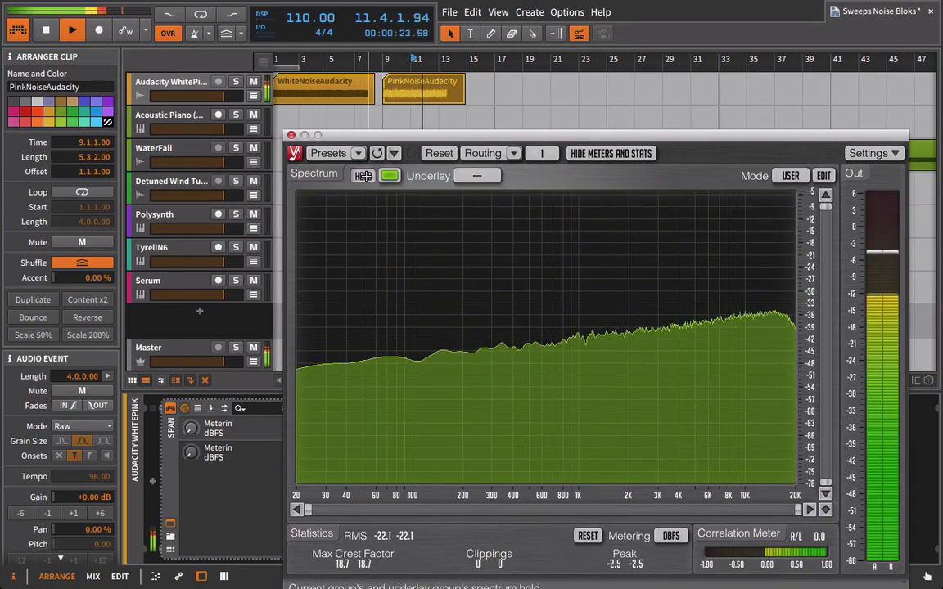
left_click(363, 175)
key("space")
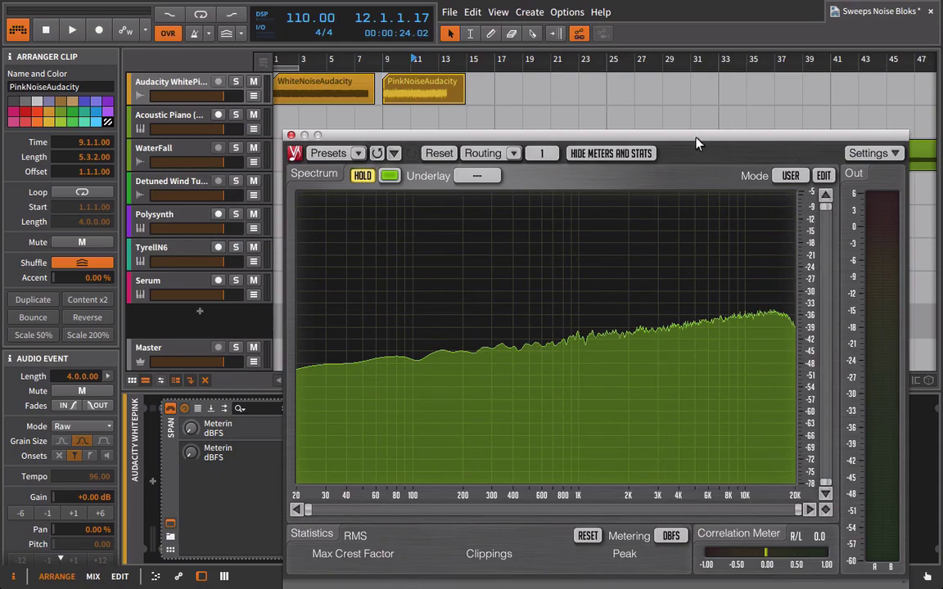
left_click(646, 107)
left_click_drag(571, 135, 518, 43)
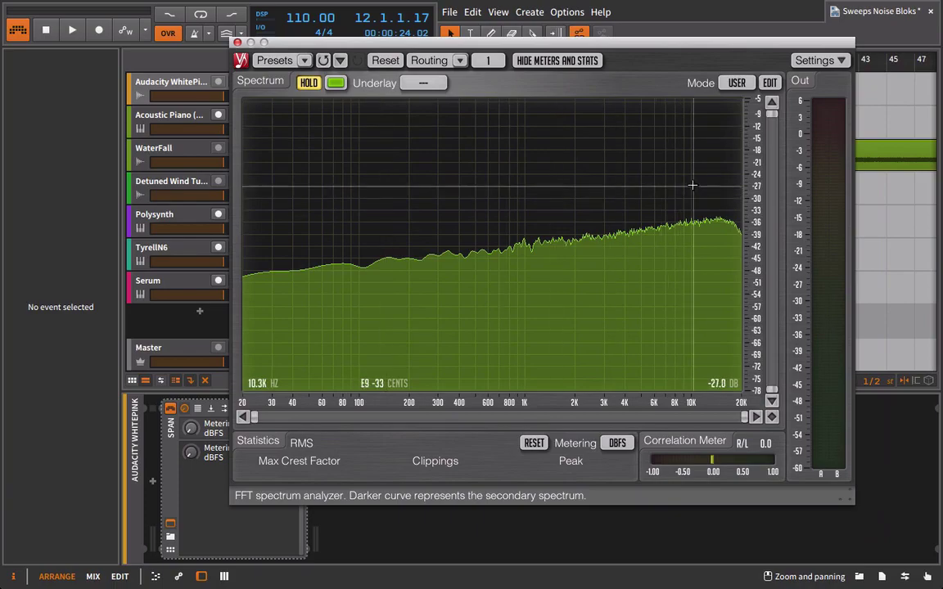
Step: Release SPAN's spectrum hold and set the slope to 0 in the Spectrum Mode Editor, with playback starting at bar 5
left_click(308, 84)
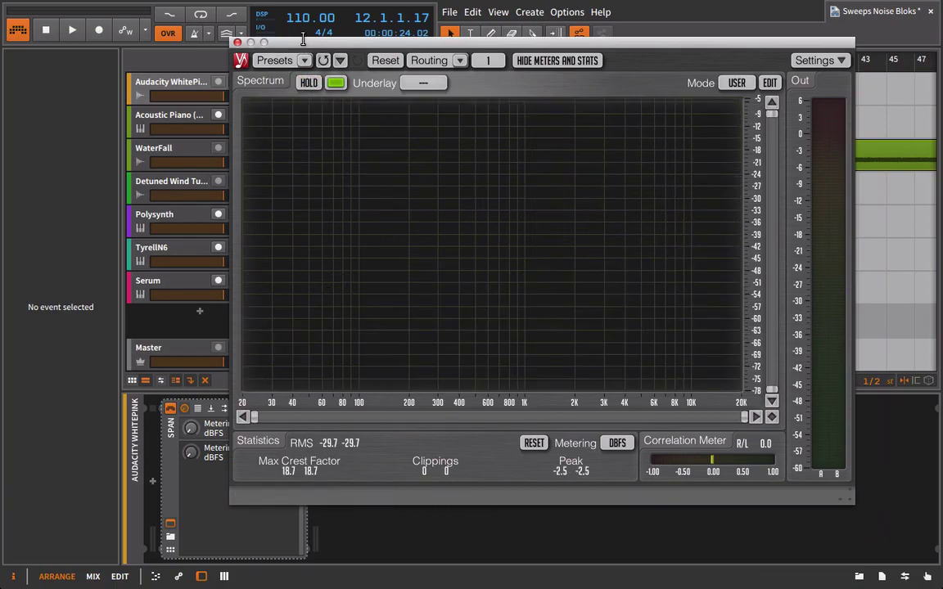
left_click_drag(309, 41, 329, 137)
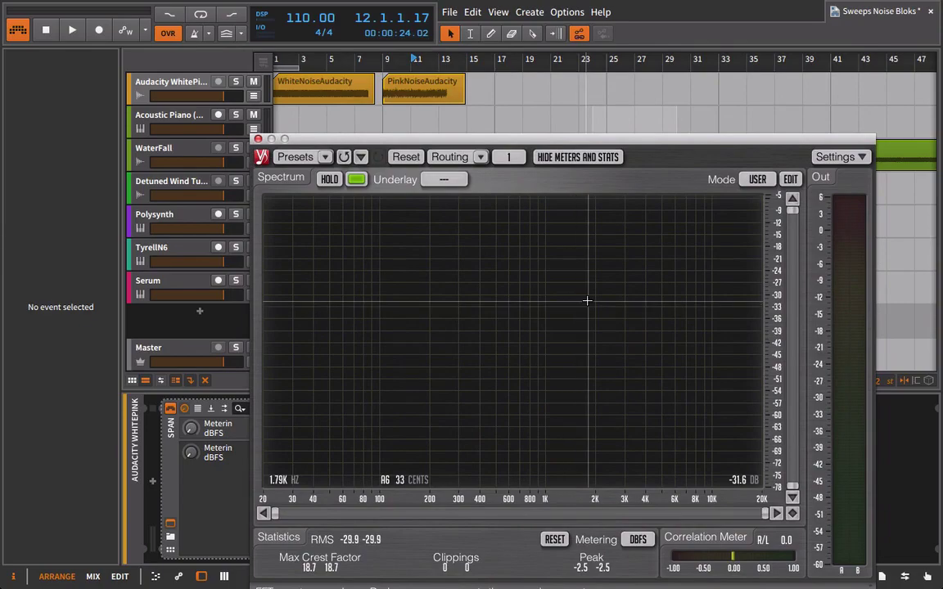
left_click(299, 58)
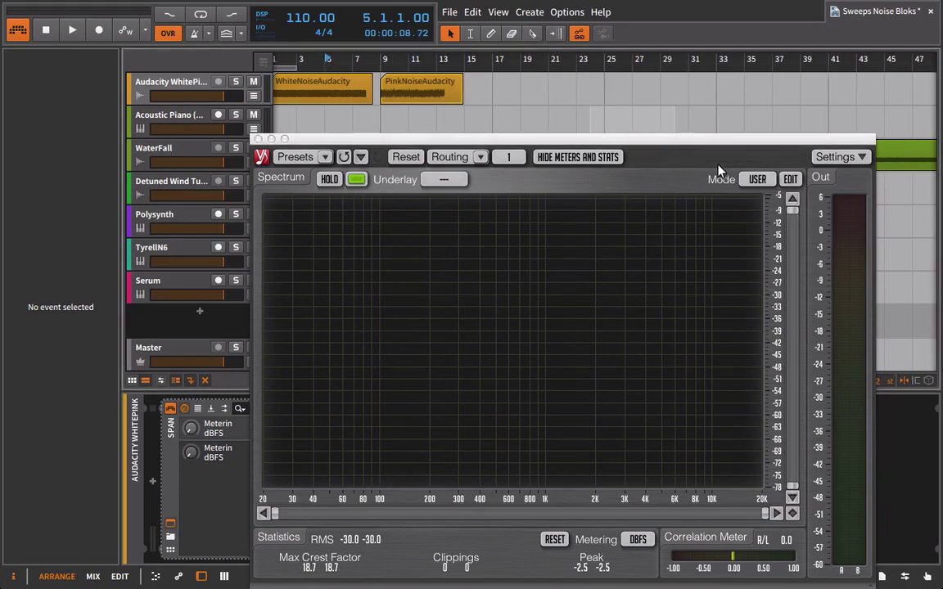
left_click(789, 179)
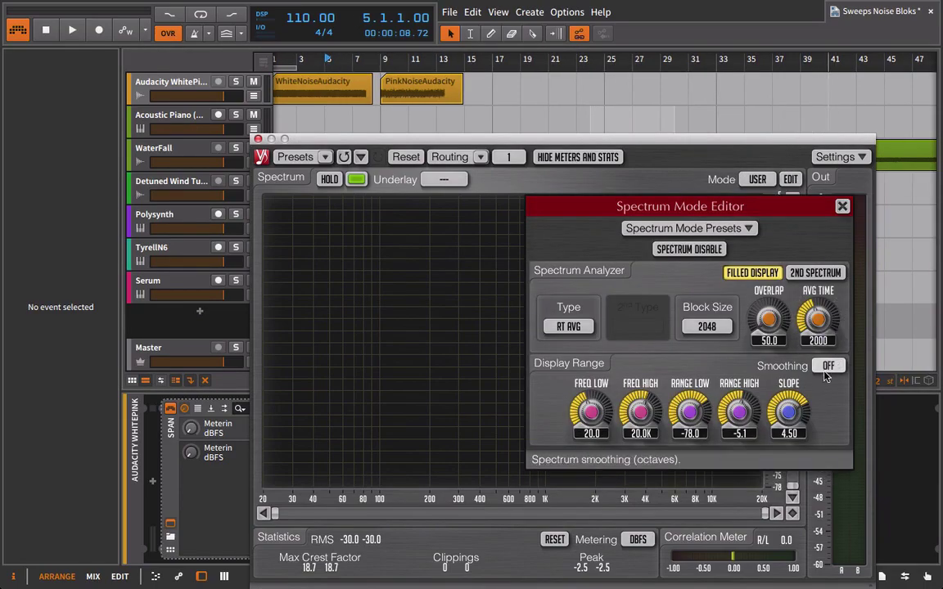
left_click(789, 434)
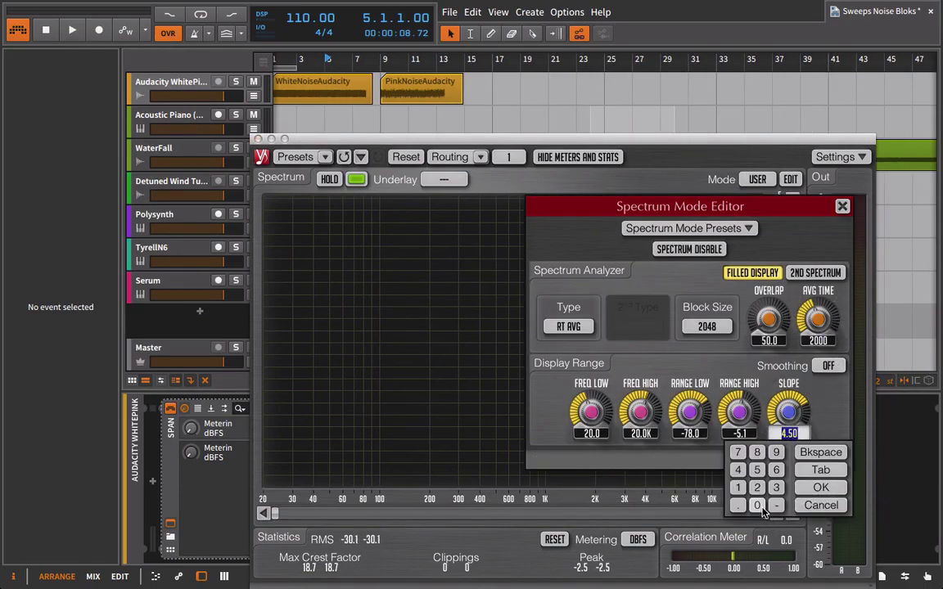
left_click(757, 505)
left_click(820, 487)
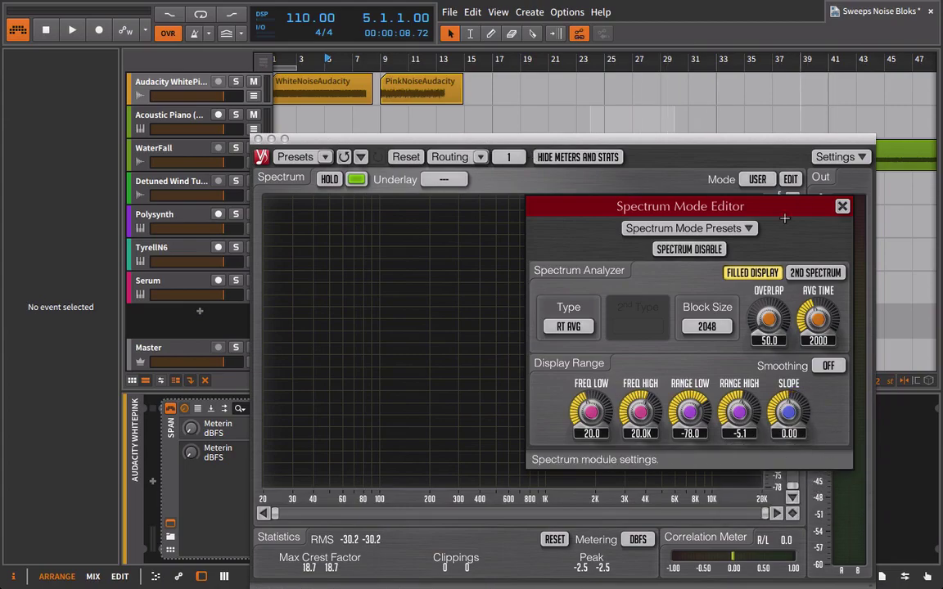
left_click(841, 206)
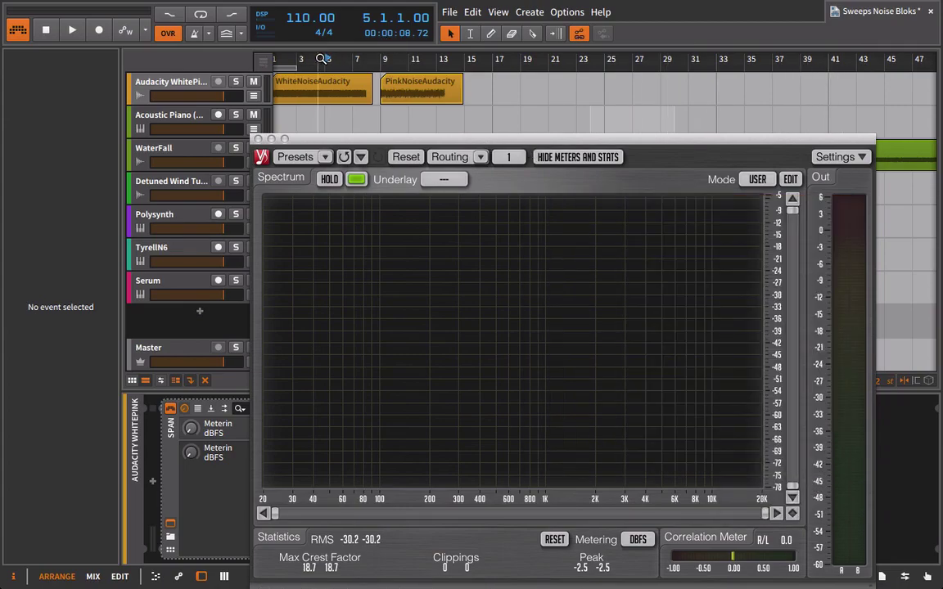
Step: Play the white noise from bar 5 and hold its spectrum in SPAN with the zero slope
left_click_drag(370, 143, 412, 113)
key("space")
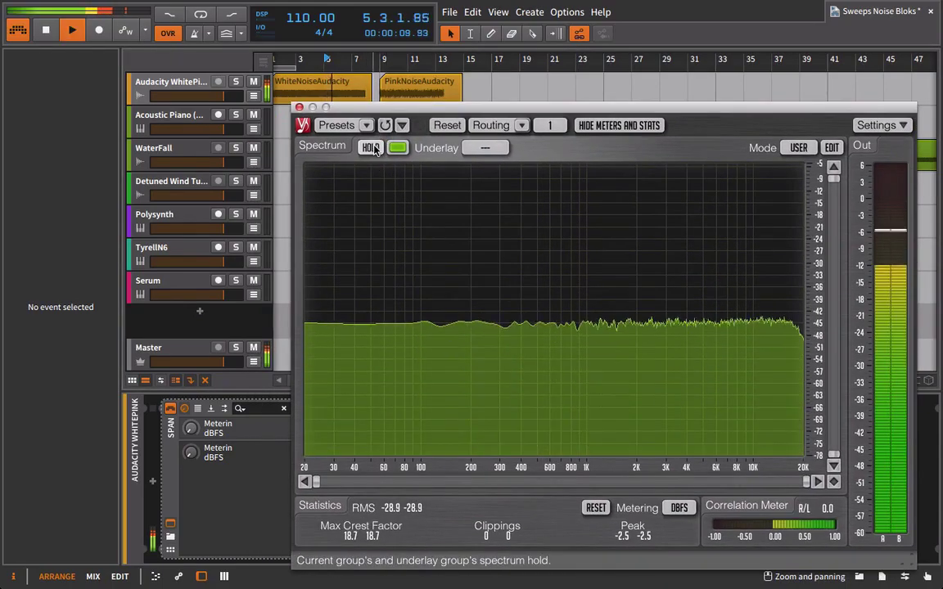
left_click(370, 147)
key("space")
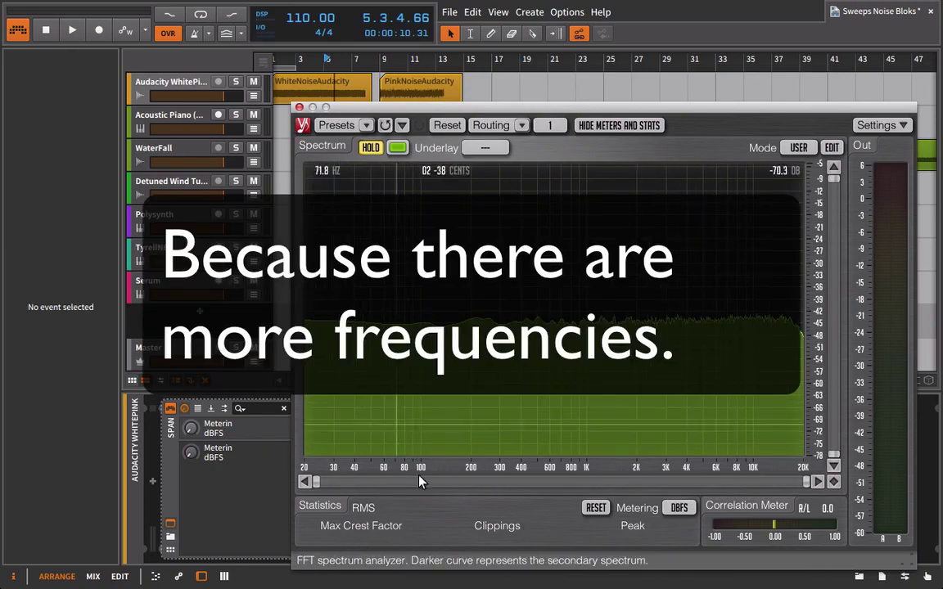
Step: Release SPAN's spectrum hold, play the pink noise from bar 11, and hold its spectrum for examination
left_click(411, 65)
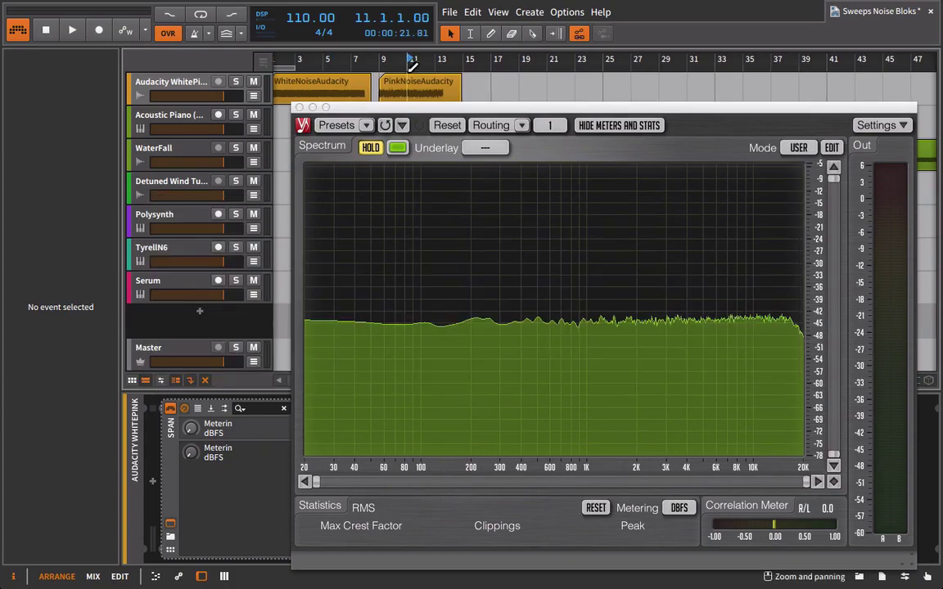
left_click(369, 147)
key("space")
left_click(369, 147)
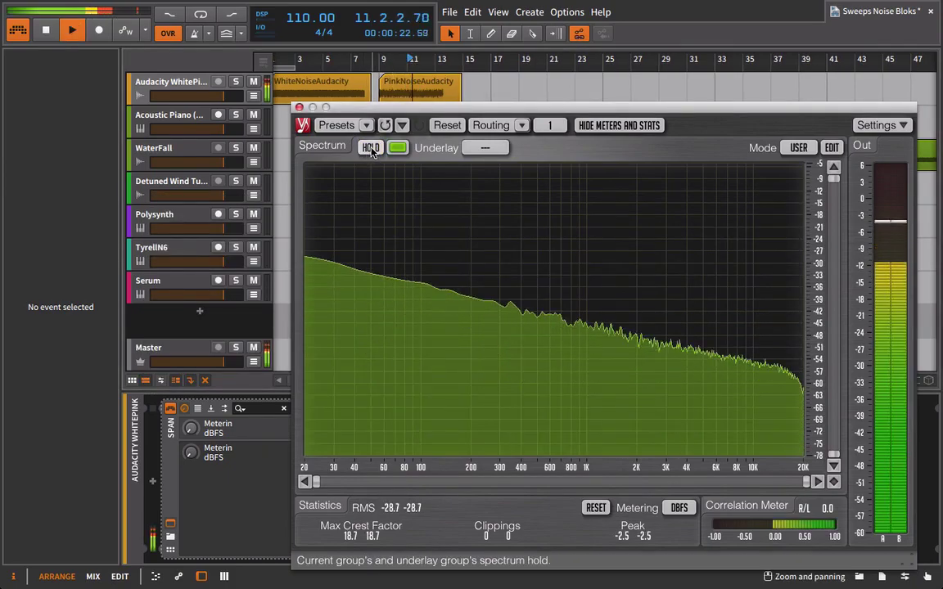
key("space")
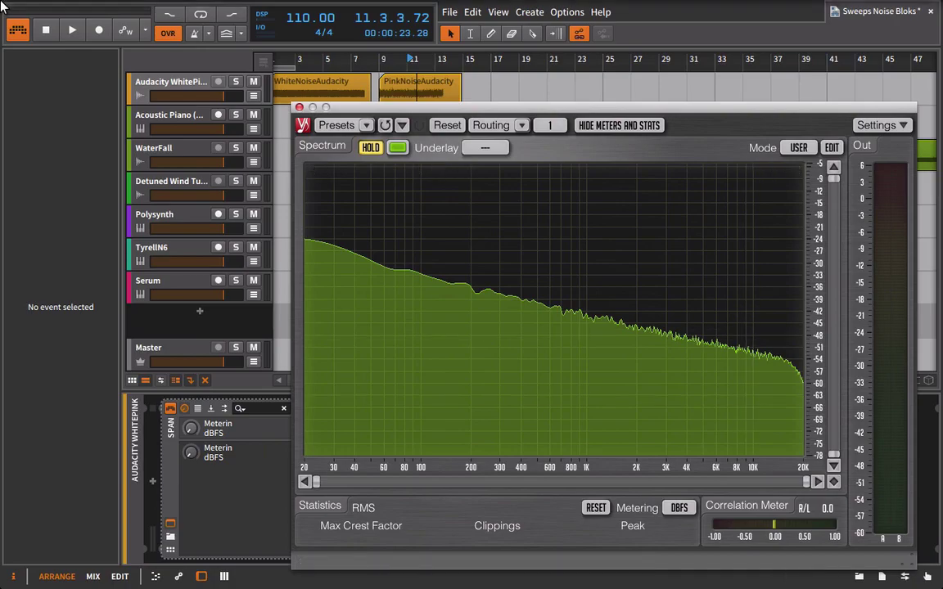
Step: Play the white noise from bar 5 again and hold its spectrum in SPAN for comparison with the pink noise
left_click(335, 66)
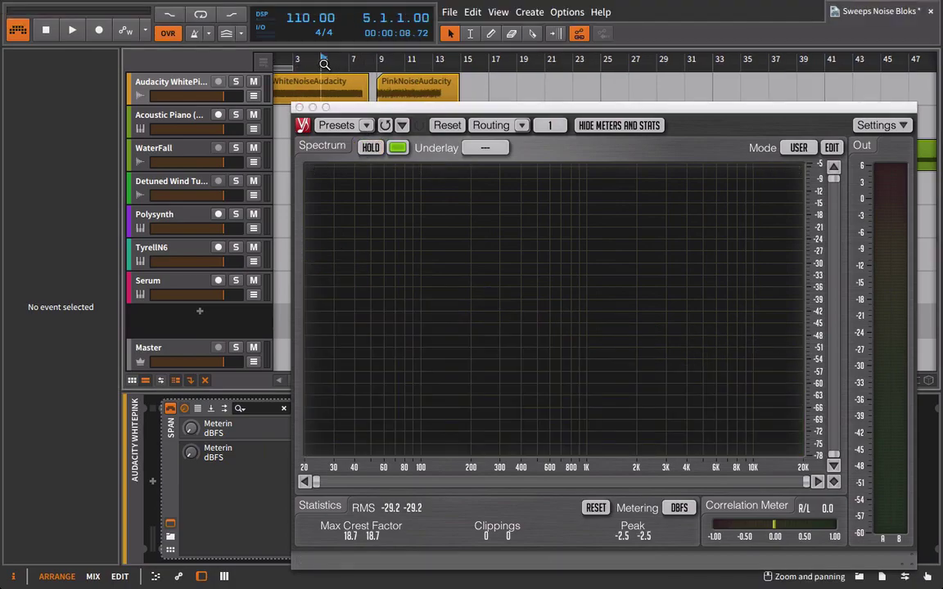
key("space")
key("space")
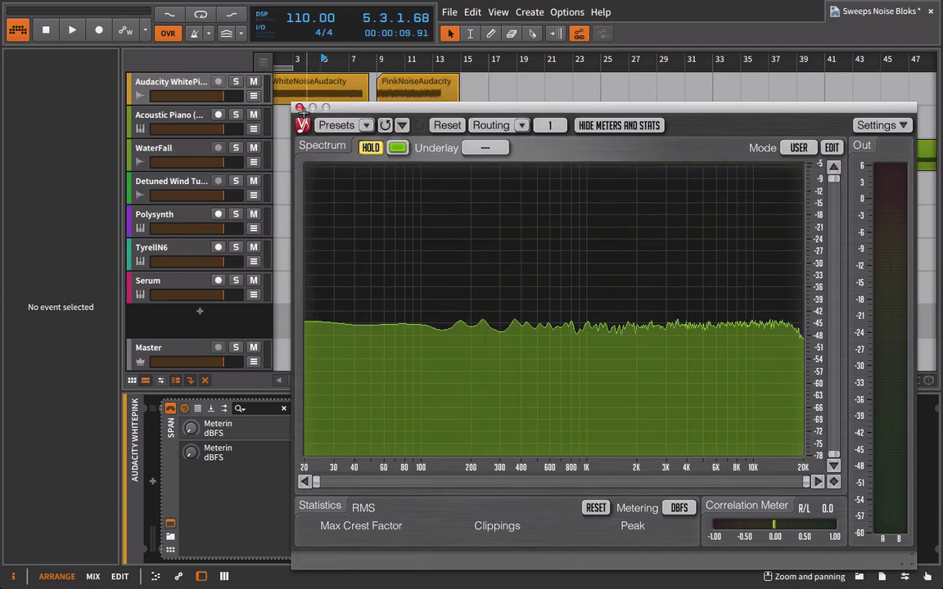
Step: Close SPAN and copy the device from the Audacity noise track onto the Acoustic Piano track after its Sampler
left_click(299, 107)
right_click(168, 409)
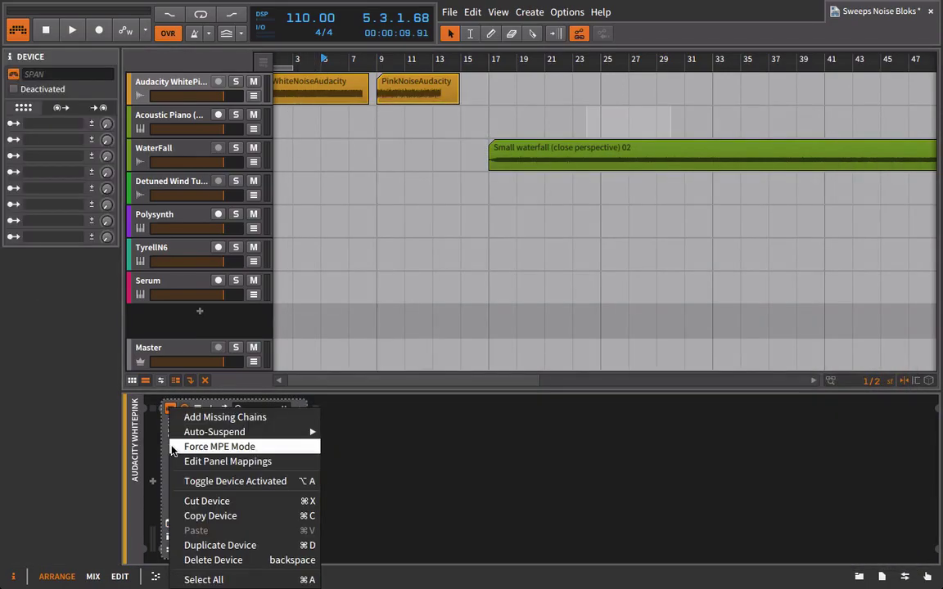
left_click(210, 516)
left_click(156, 114)
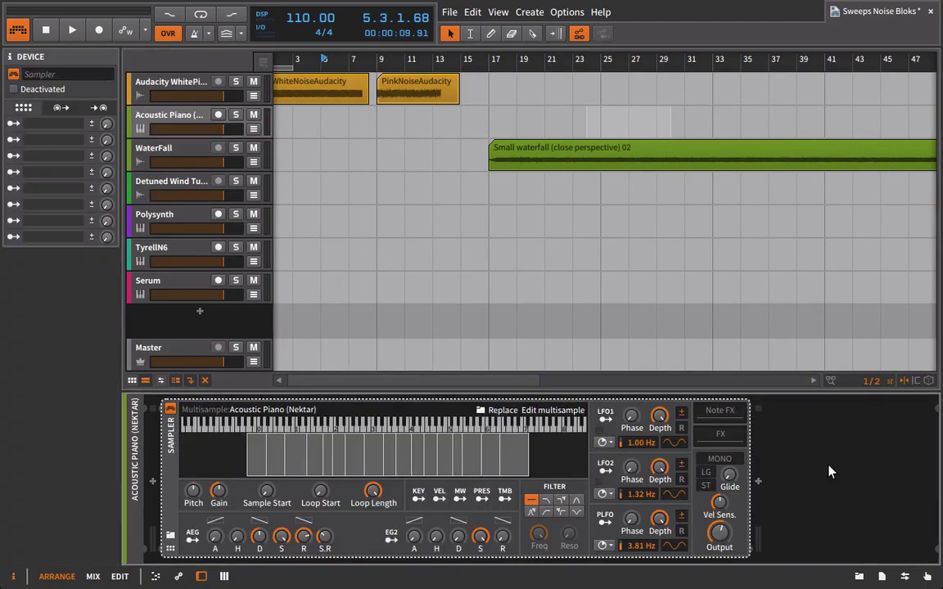
key("ctrl+v")
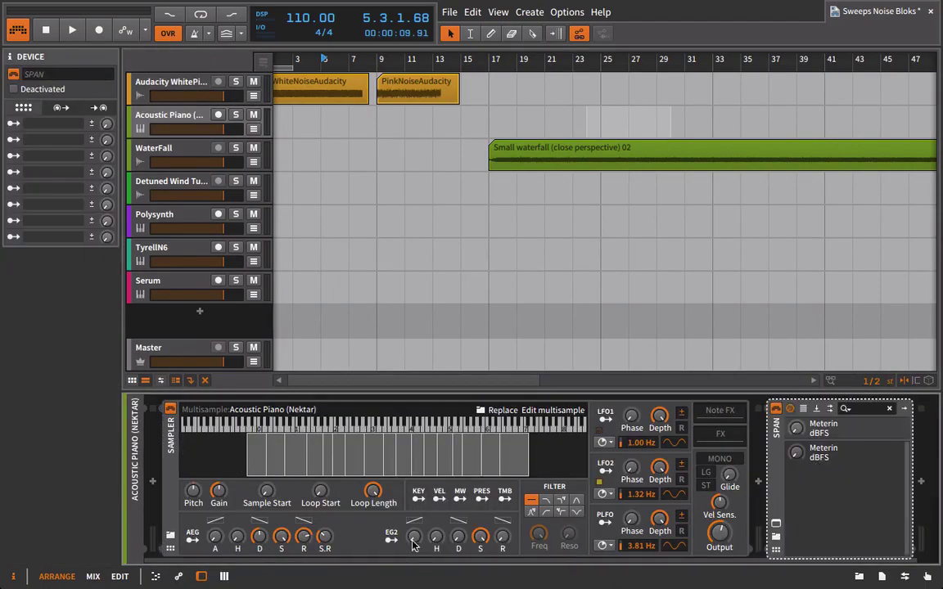
Step: Record-arm the Acoustic Piano track, examine a played note's held spectrum in its SPAN, and close the analyzer
left_click(218, 116)
left_click(775, 524)
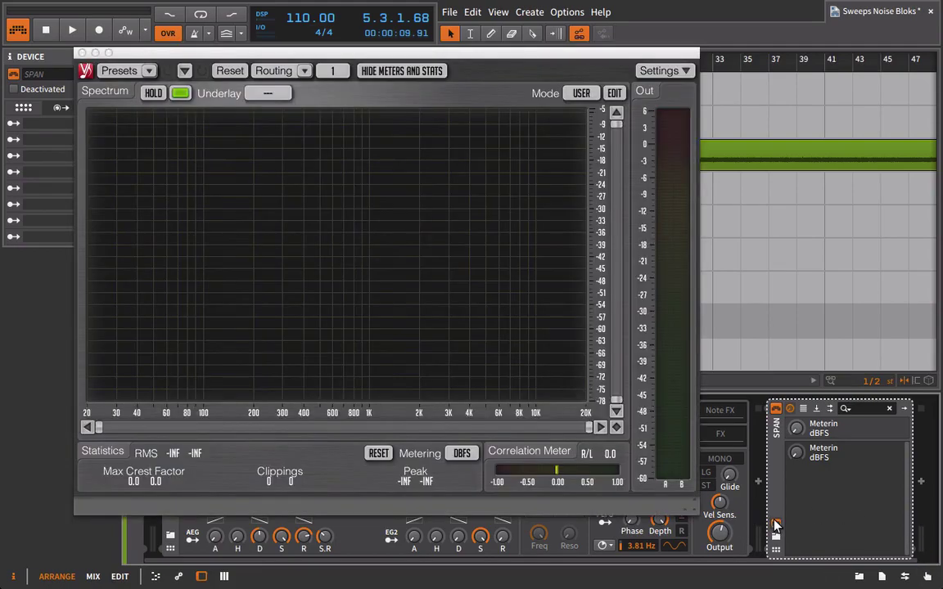
left_click(156, 95)
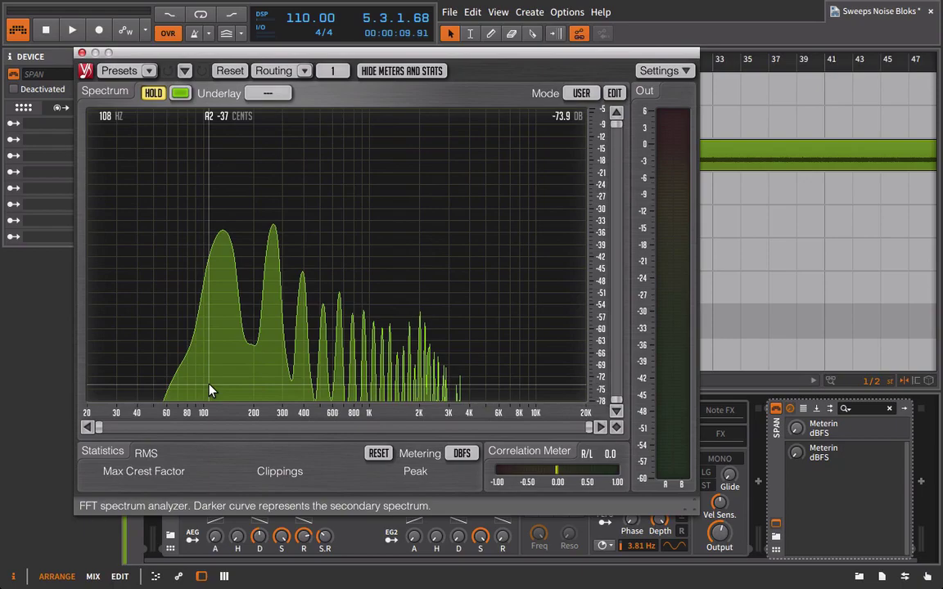
left_click(82, 54)
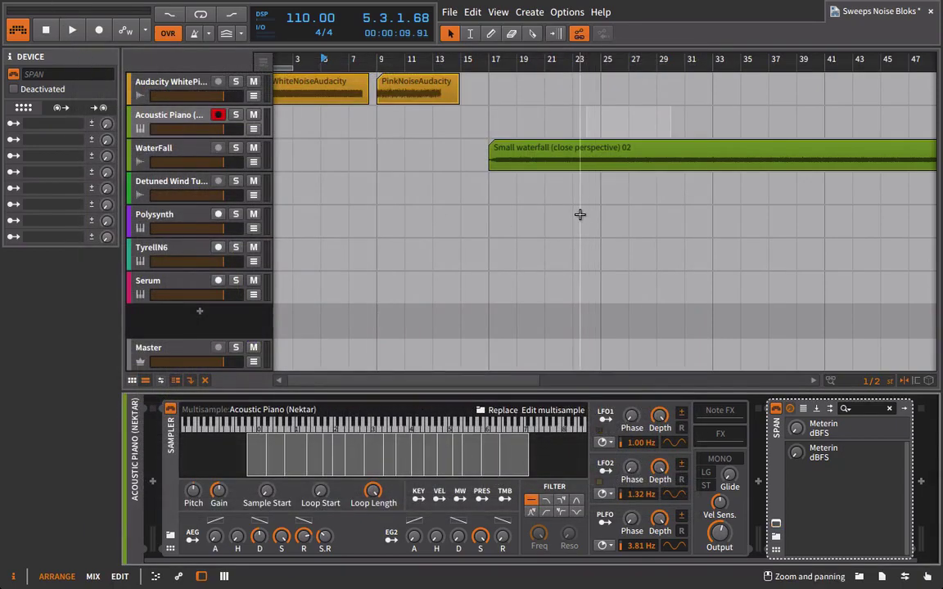
Step: Add an audio track below the Audacity noise track and move the pink noise clip onto it at bar 9
scroll(370, 64, "down", 3)
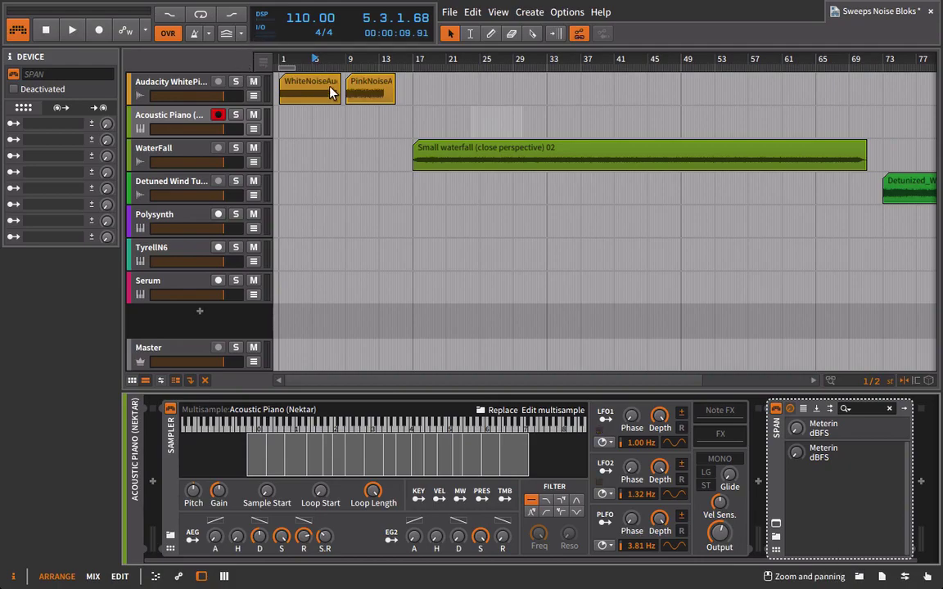
right_click(150, 72)
left_click(219, 124)
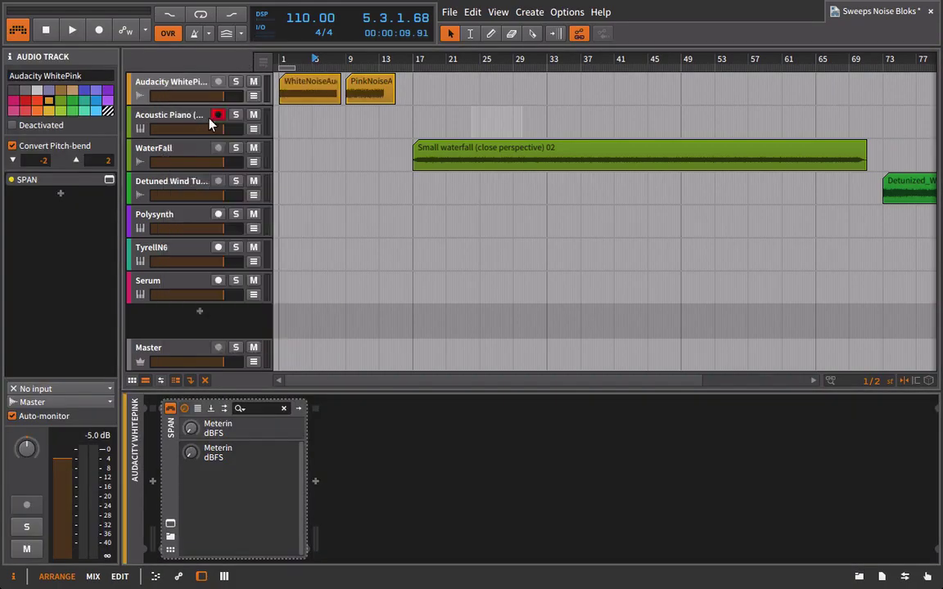
left_click_drag(362, 100, 368, 121)
left_click(196, 120)
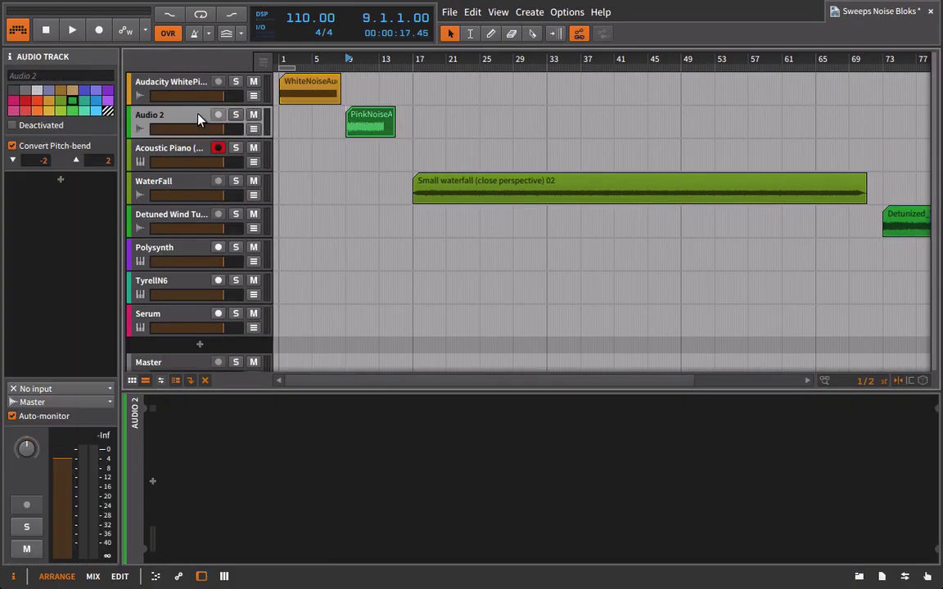
Step: Rename the pink noise clip's track to PINK and the white noise clip's track to WHITE
left_click(75, 73)
type("PINK")
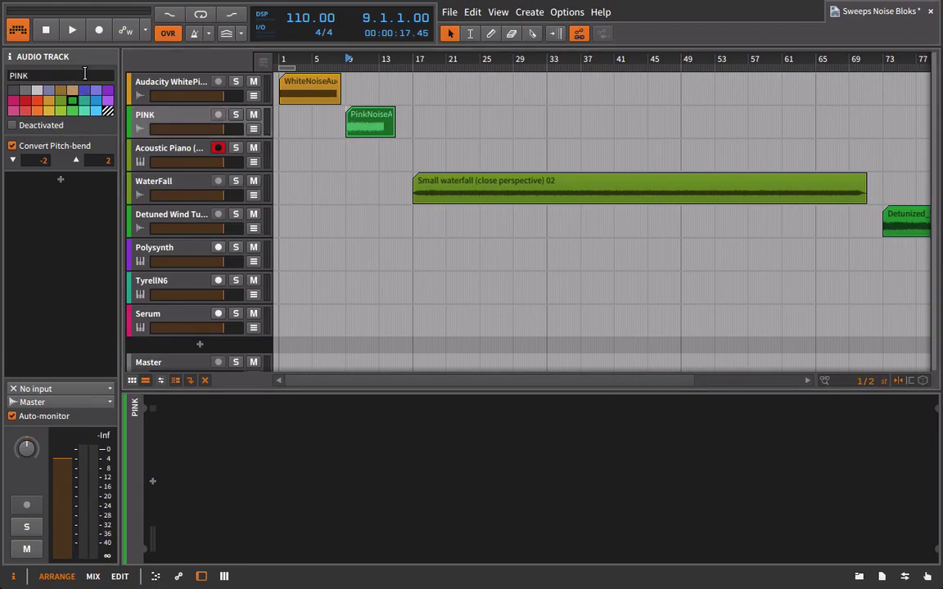
key("Up")
left_click(29, 73)
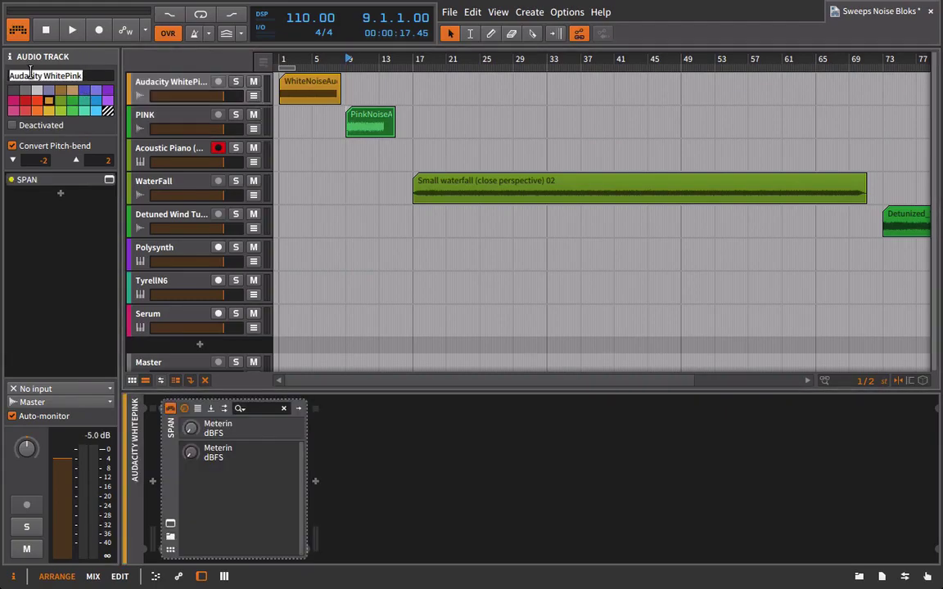
type("WHITE")
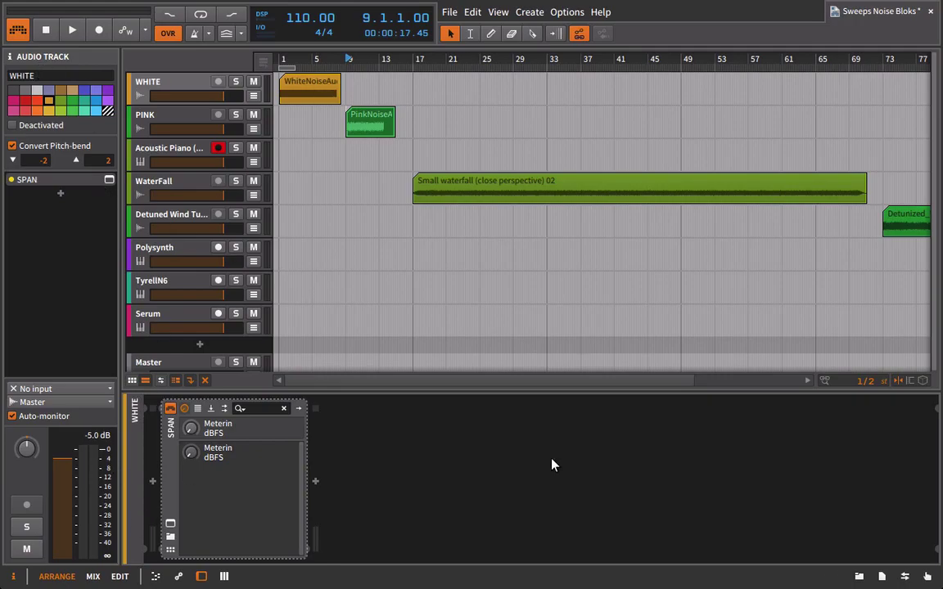
Step: Insert an EQ-5 from the Bitwig devices before SPAN on the WHITE track
left_click(859, 576)
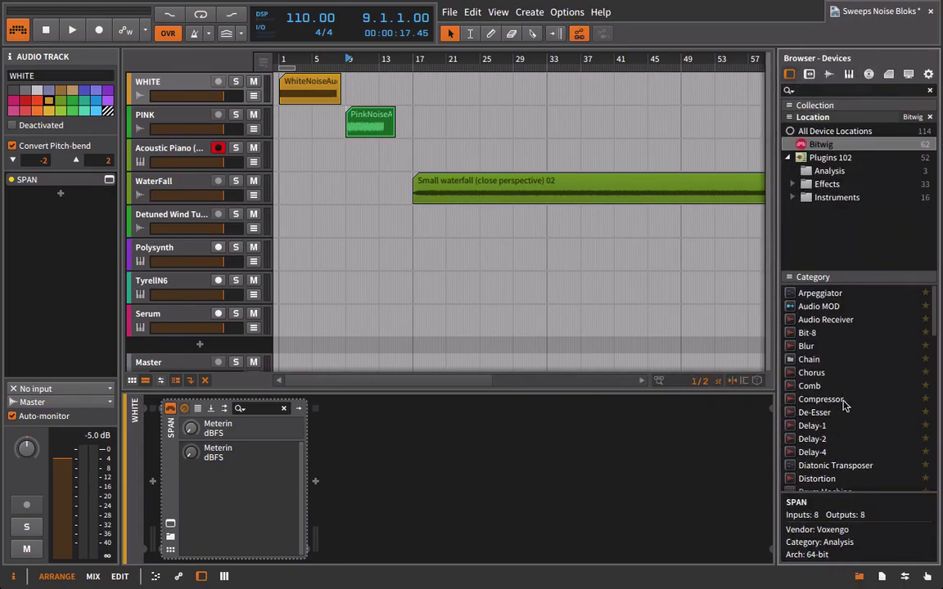
scroll(844, 404, "down", 10)
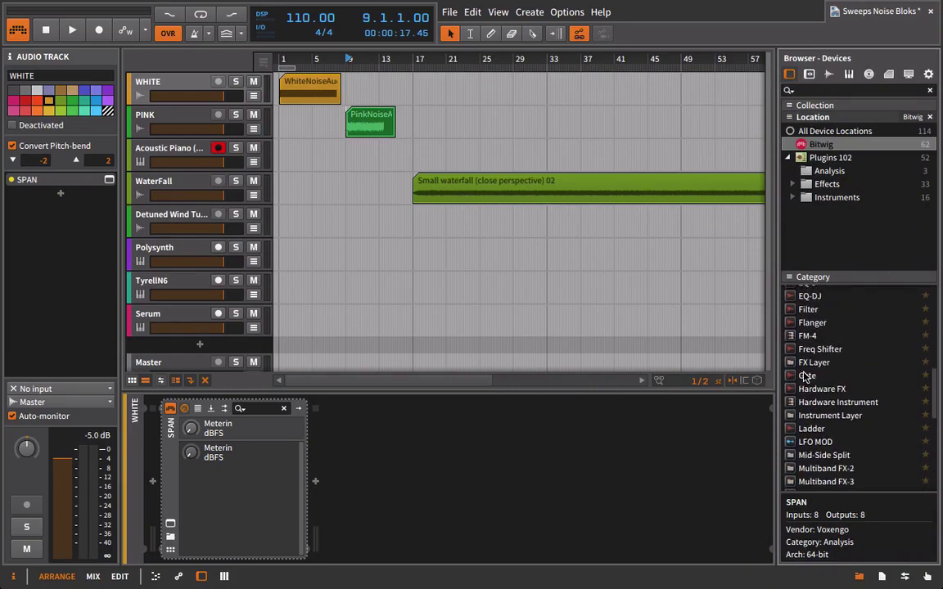
scroll(806, 376, "up", 3)
left_click(807, 358)
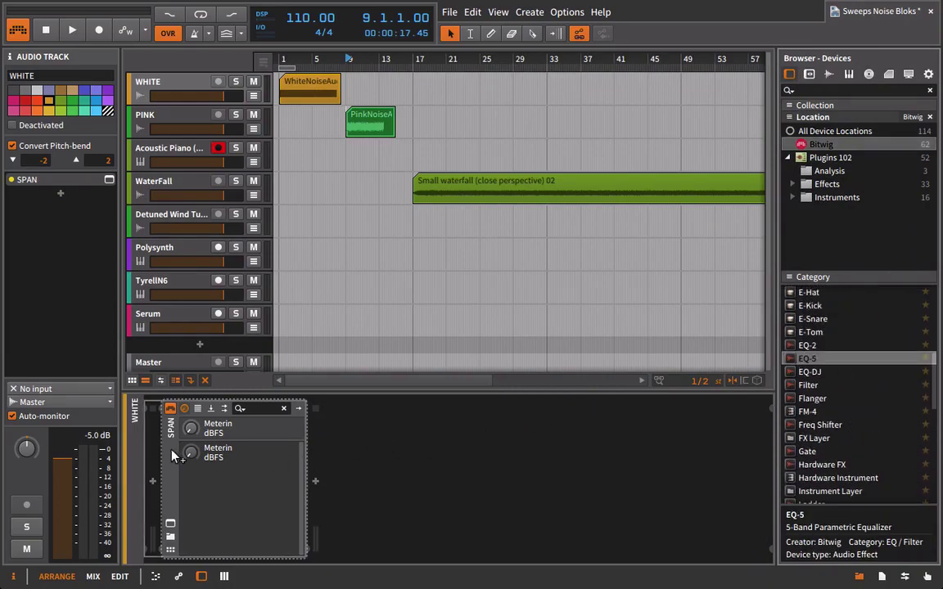
left_click_drag(172, 455, 161, 450)
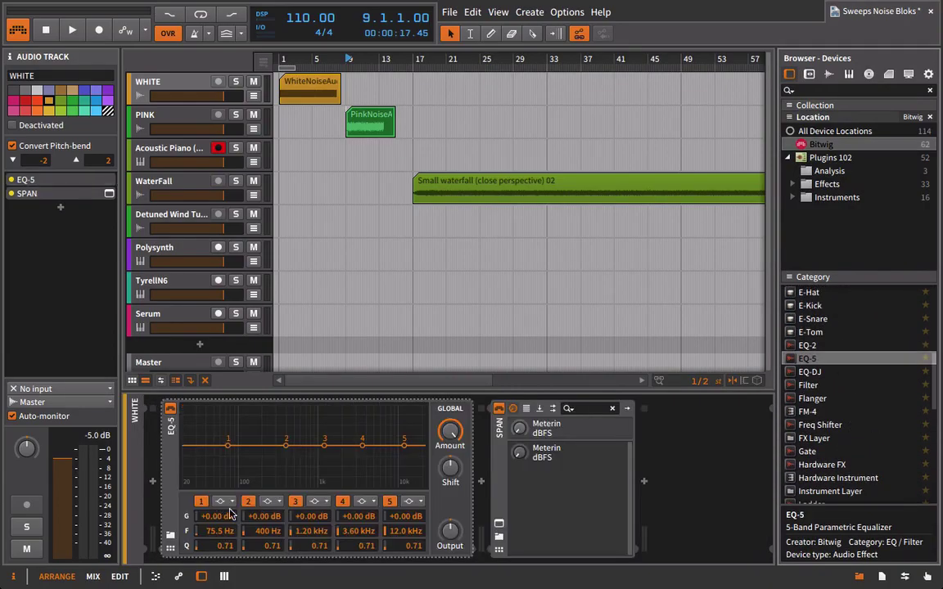
Step: Disable bands 3, 4 and 5 of the EQ-5 on the WHITE track
left_click(297, 502)
left_click(342, 501)
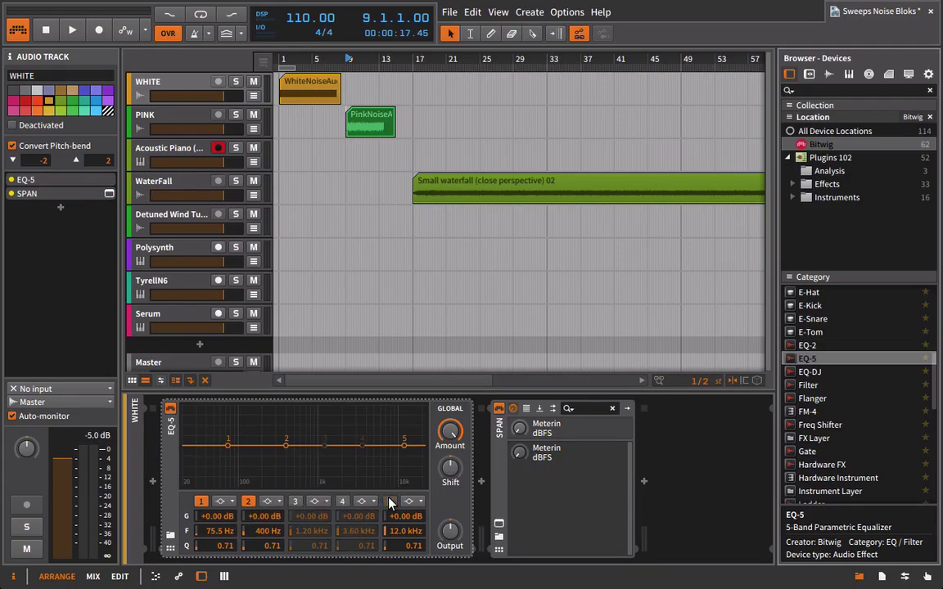
left_click(390, 500)
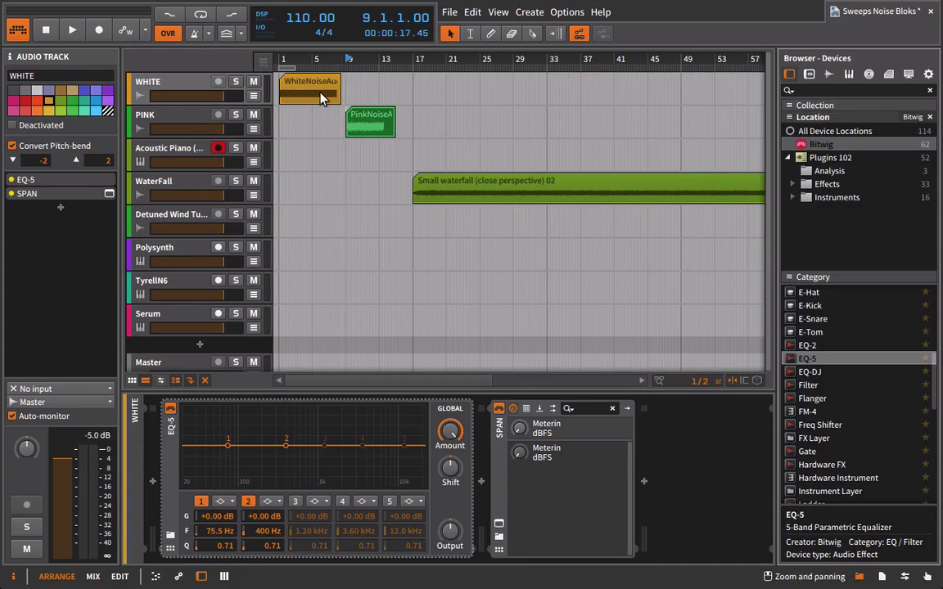
Step: Set the EQ-5 frequencies to 110 Hz for band 1 and 220 Hz for band 2
double_click(219, 531)
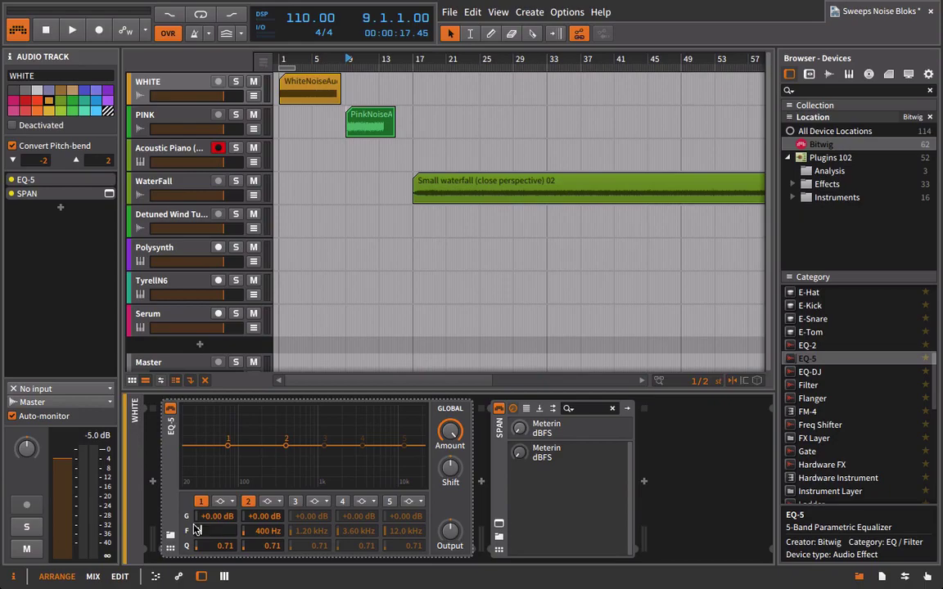
key("Return")
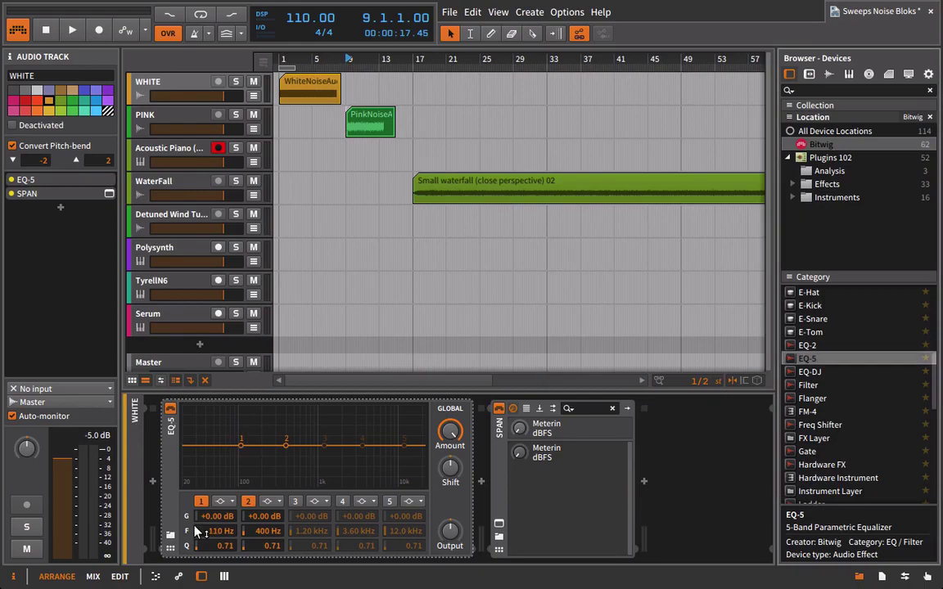
double_click(275, 532)
type("22")
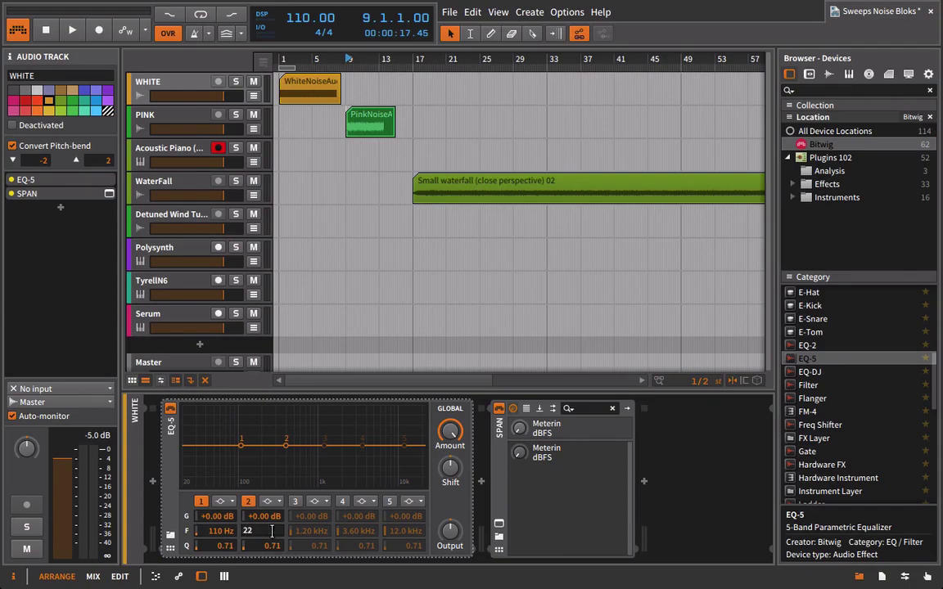
type("0")
key("Return")
Step: Enable band 3 of the EQ-5 and set its frequency to 440 Hz
mouse_move(264, 446)
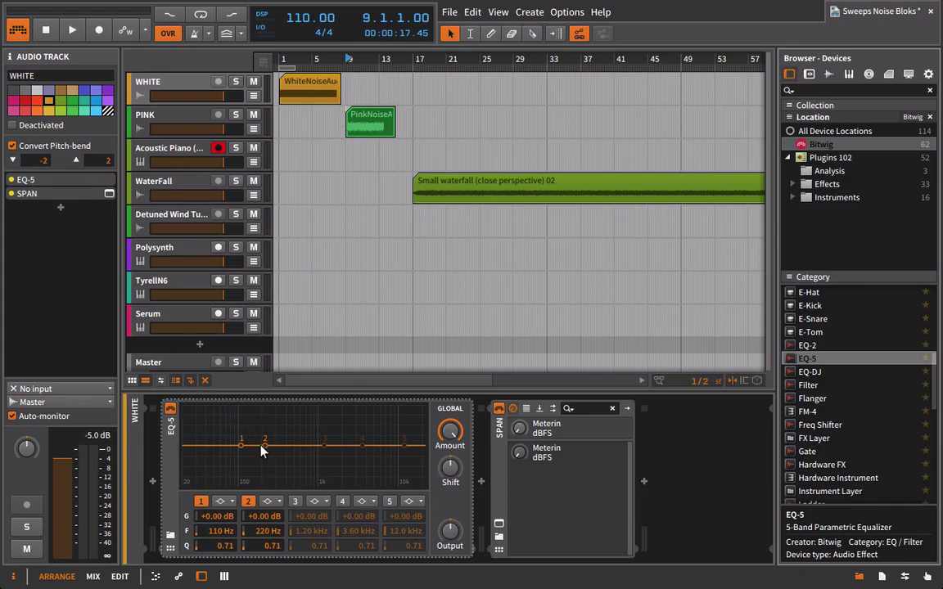
left_click(295, 501)
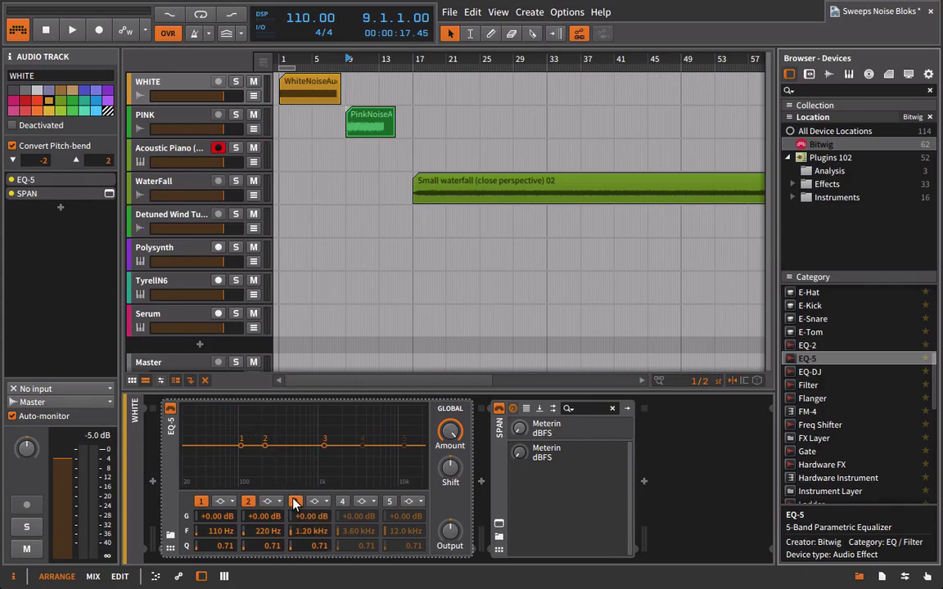
double_click(319, 532)
type("440")
key("Return")
Step: Open SPAN on the WHITE track and move its window clear of the noise clips and the active EQ bands
left_click(297, 59)
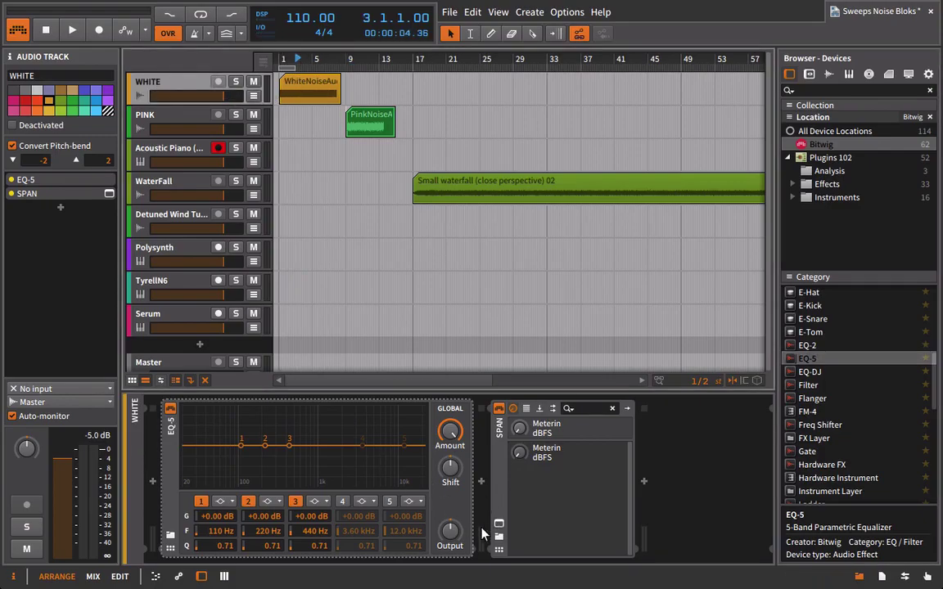
left_click(499, 528)
left_click_drag(440, 112, 559, 25)
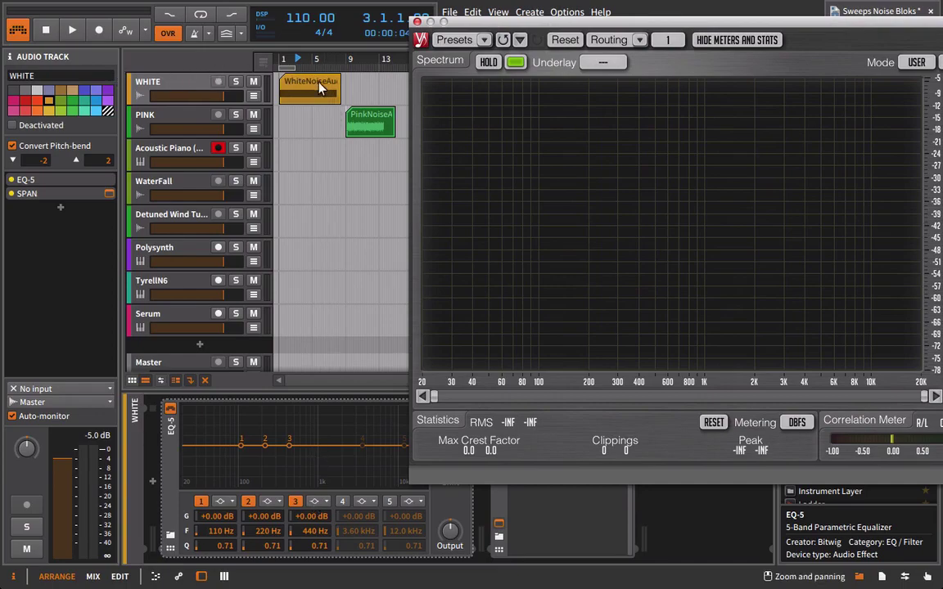
Step: Lower the WHITE track's volume and play the white noise from bar 1
left_click(286, 75)
left_click_drag(223, 96, 192, 96)
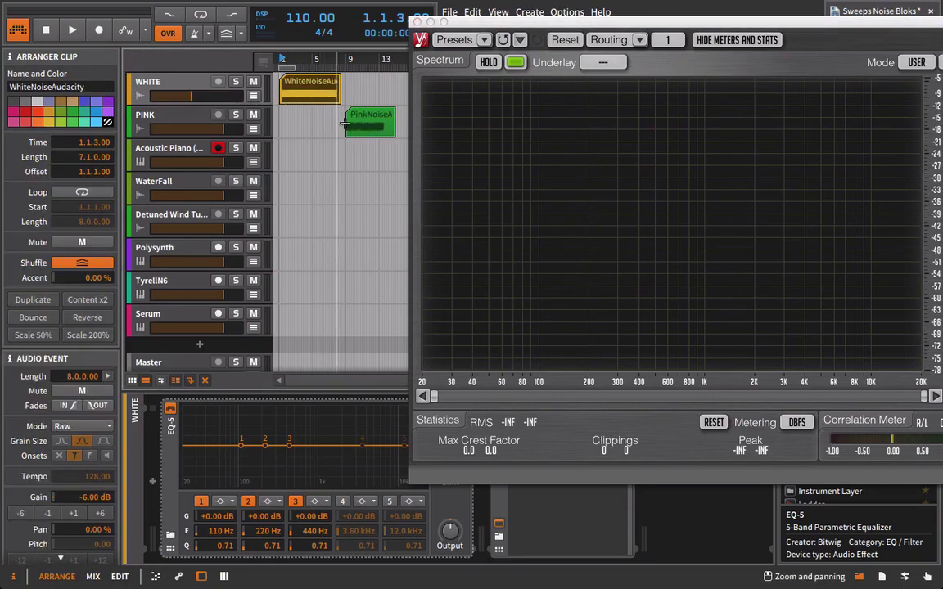
key("space")
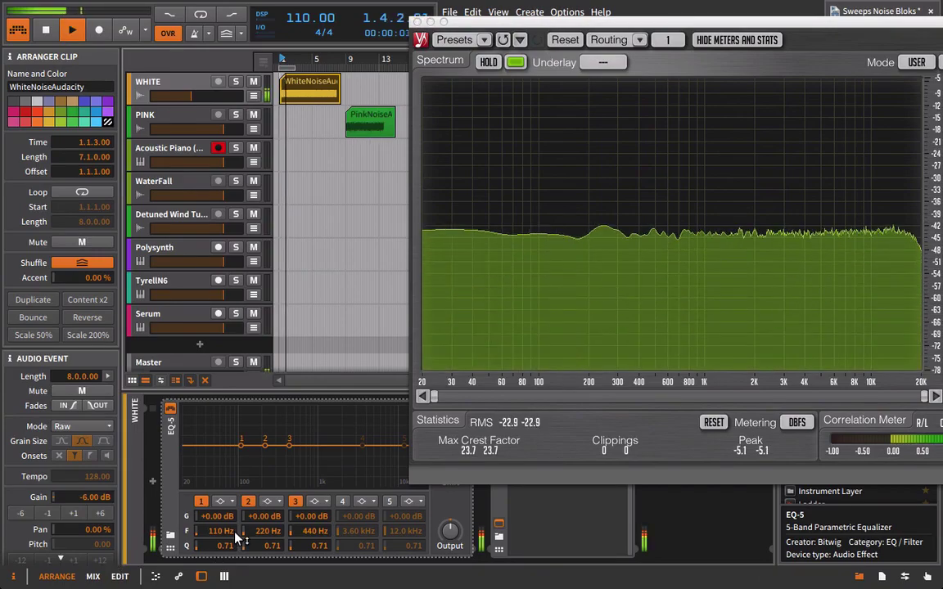
Step: Boost EQ-5 band 1 to +14.7 dB, narrow it to a Q of 10.90, and play the white noise through it
left_click_drag(217, 515, 217, 476)
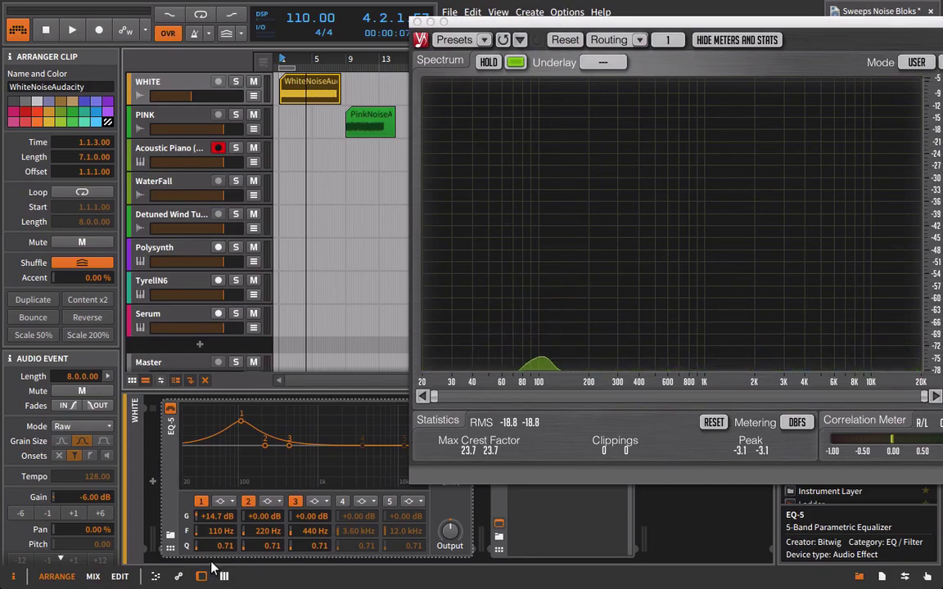
left_click_drag(221, 546, 233, 441)
key("space")
Step: Boost EQ-5 band 2 to +14.8 dB with a Q of 13.60, and band 3 to +11.9 dB with a Q of 10.60
left_click_drag(263, 517, 264, 483)
left_click_drag(264, 547, 294, 470)
left_click_drag(294, 545, 323, 550)
left_click_drag(311, 516, 311, 470)
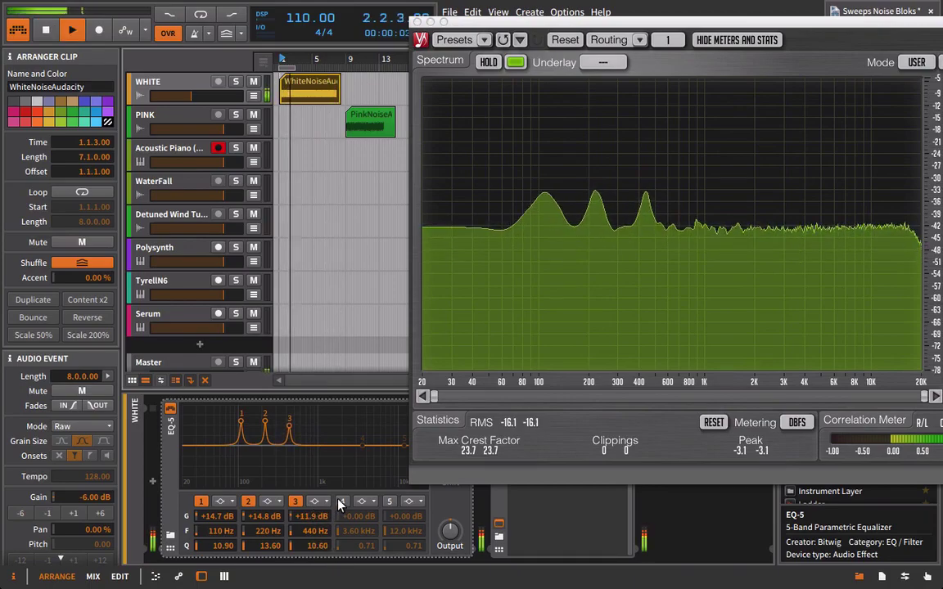
Step: Set EQ-5 band 4 to 880 Hz with a +5.60 dB boost and a Q of 17.43 while the white noise plays, then stop playback
type("880")
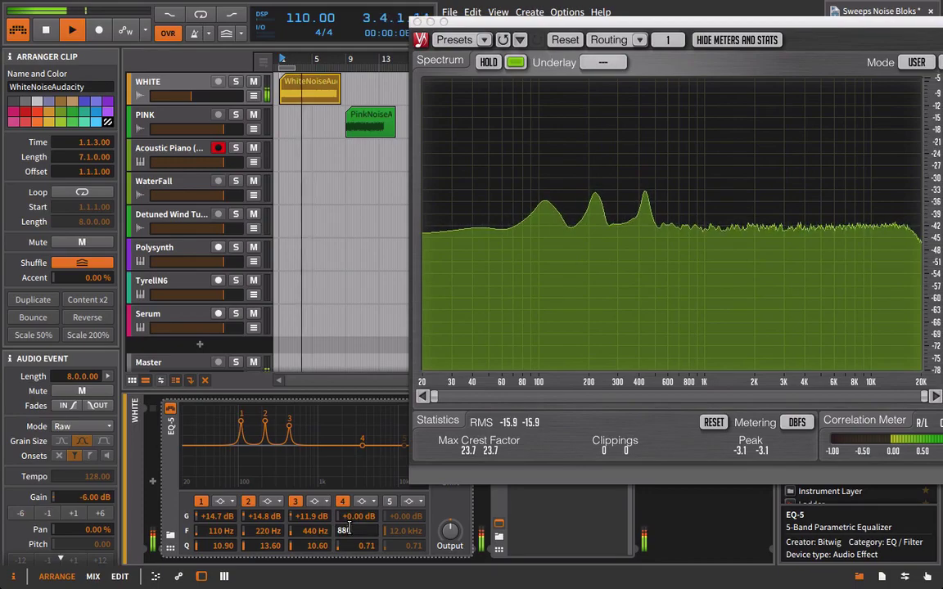
key("Return")
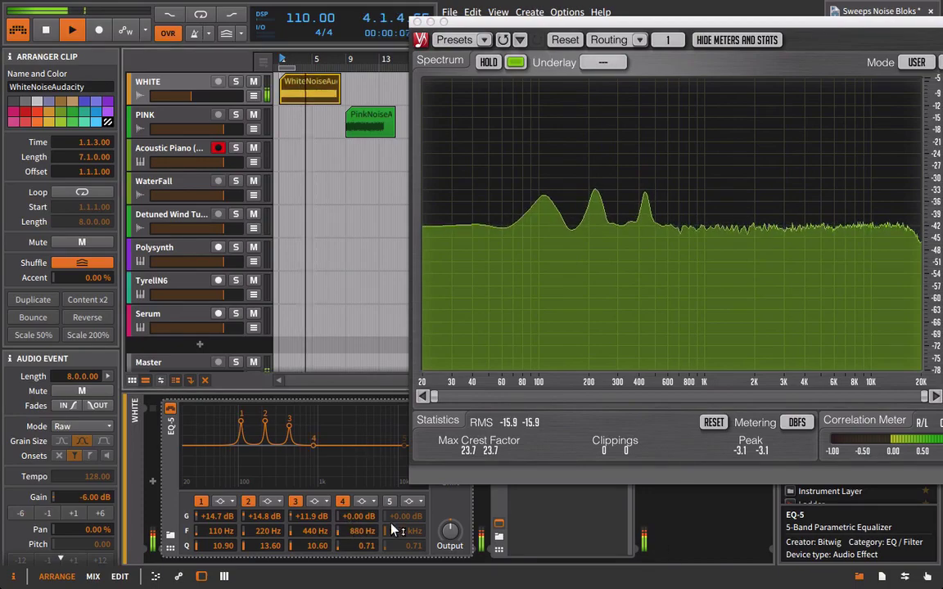
left_click_drag(359, 517, 360, 483)
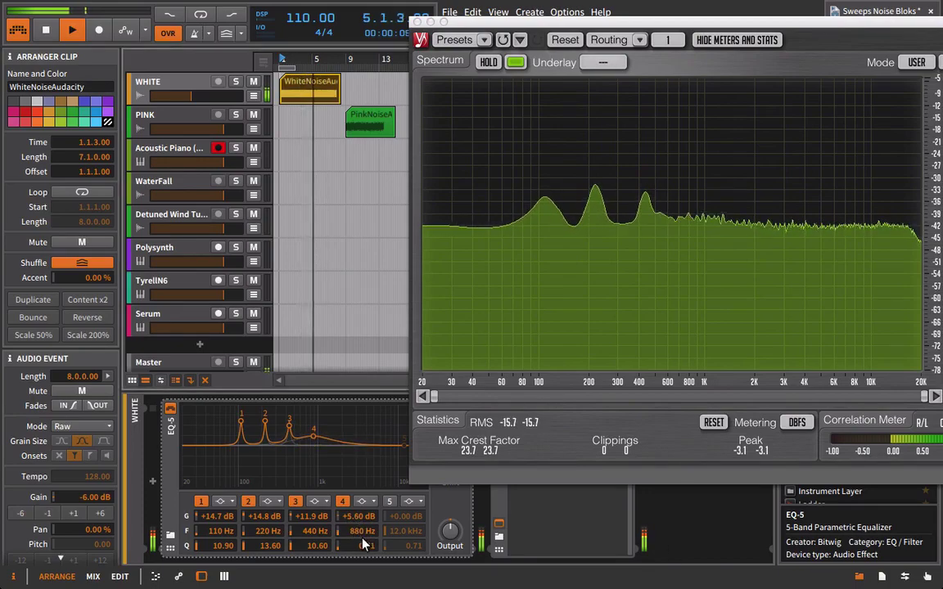
left_click_drag(365, 545, 365, 508)
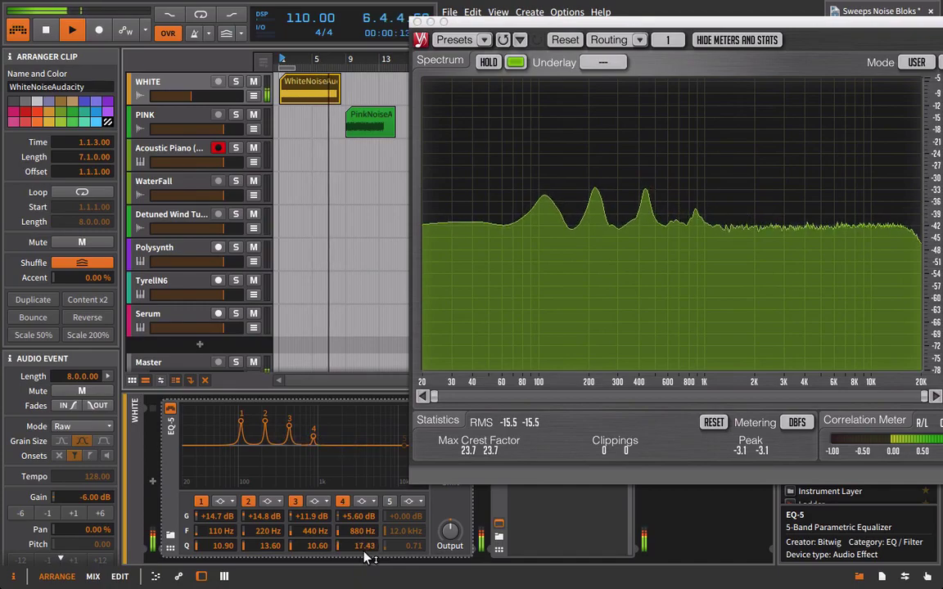
left_click_drag(363, 548, 364, 505)
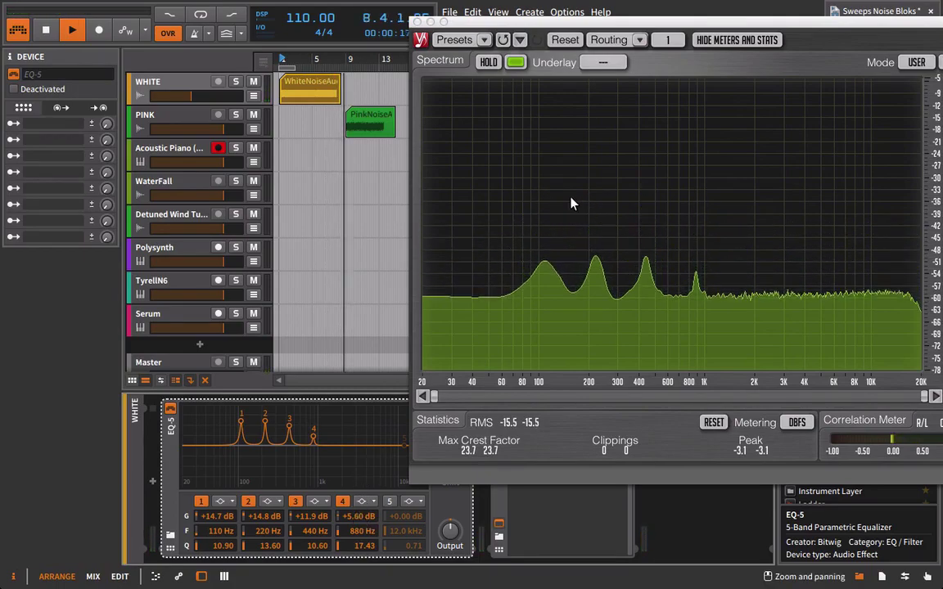
key("space")
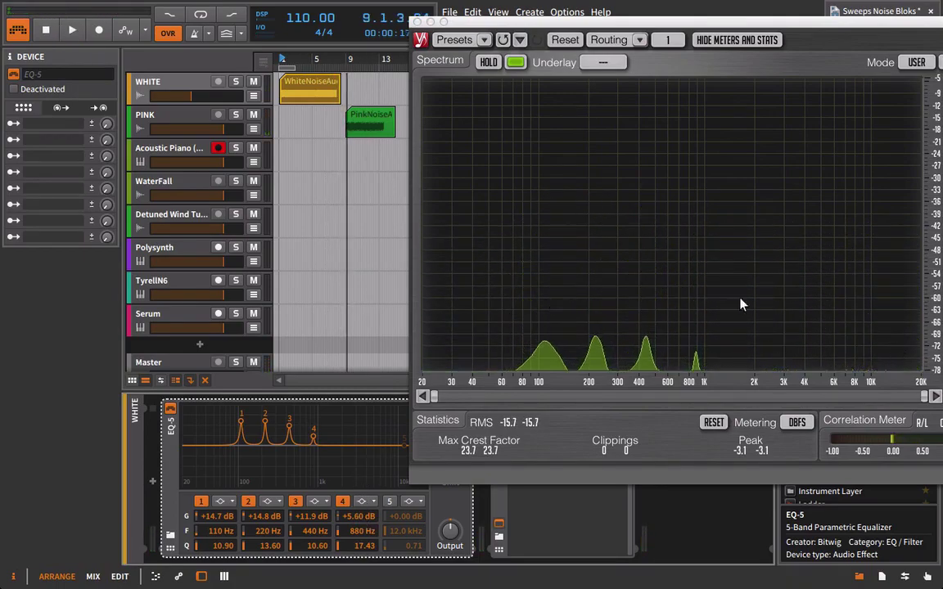
Step: Replay the white noise from about bar 3 and raise EQ-5 band 4 to +9.50 dB with a Q of 25.43
left_click(299, 90)
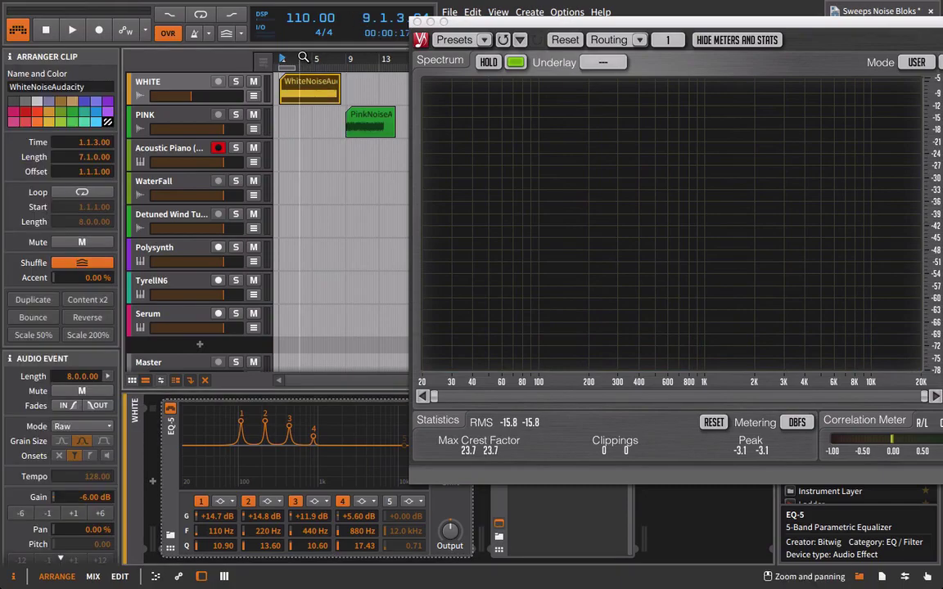
key("space")
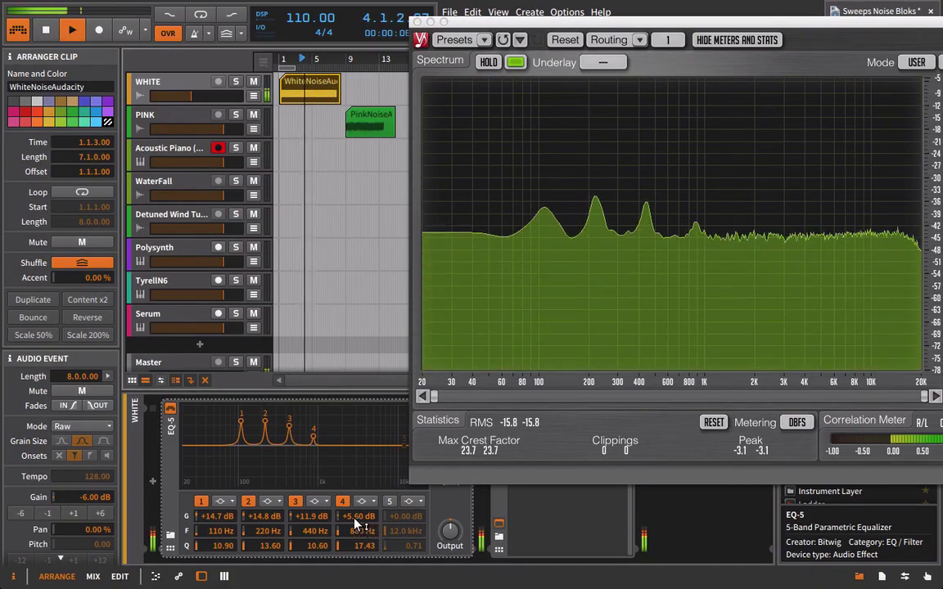
left_click_drag(356, 517, 355, 500)
left_click_drag(363, 546, 363, 528)
Step: Enable EQ-5 band 5 at 1.60 kHz with +5.90 dB and a Q of 11.31, and close the SPAN window
left_click(390, 501)
double_click(405, 530)
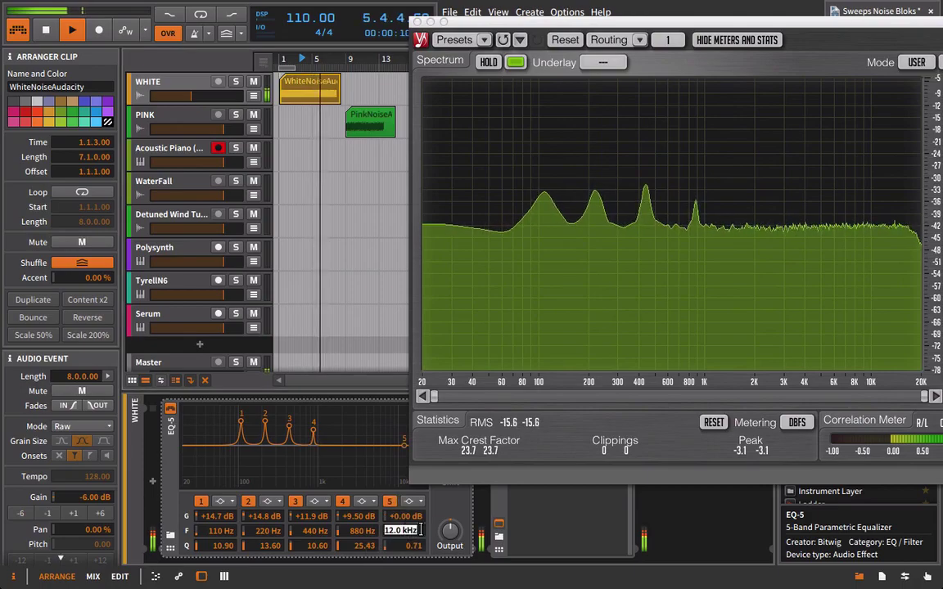
type("1600")
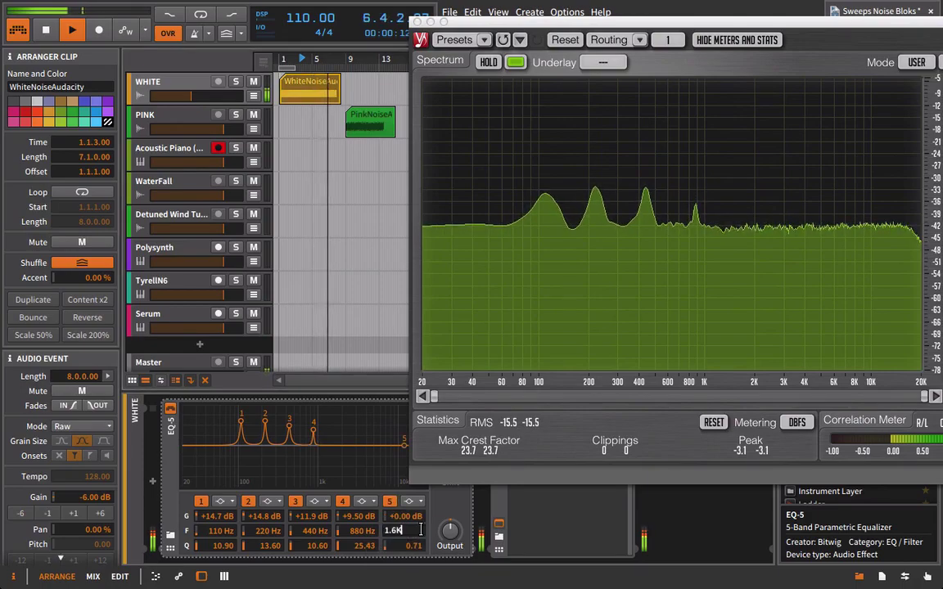
key("Return")
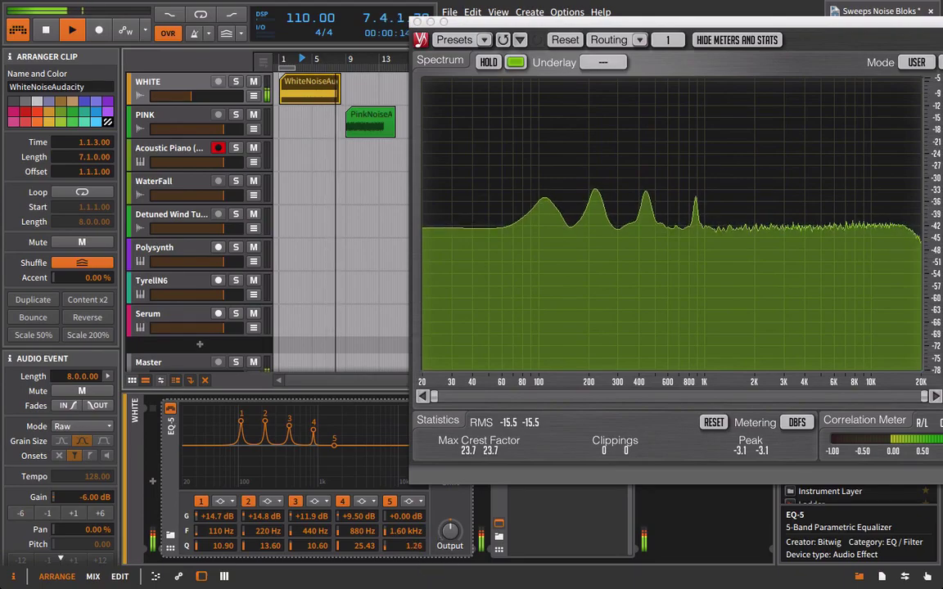
left_click_drag(448, 528, 449, 493)
key("space")
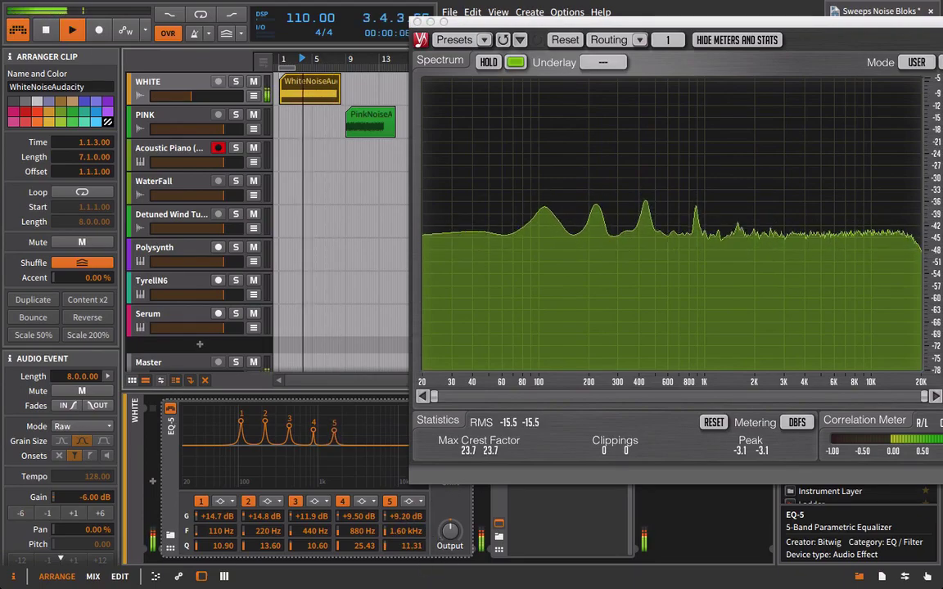
left_click_drag(404, 517, 404, 529)
left_click(418, 23)
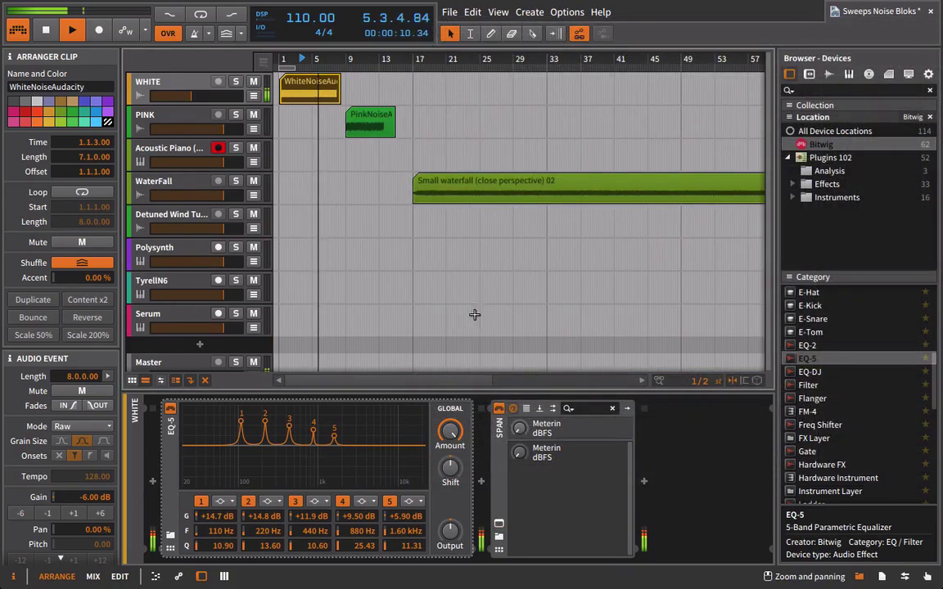
Step: Play the white noise while switching EQ-5 off and on to compare the filtered and unfiltered sound
key("space")
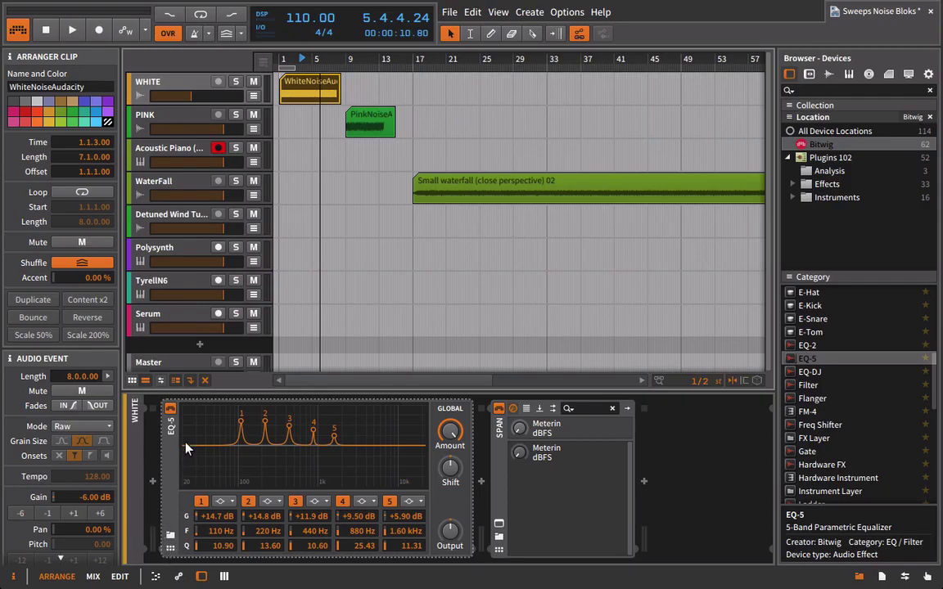
left_click(170, 409)
key("space")
left_click(170, 409)
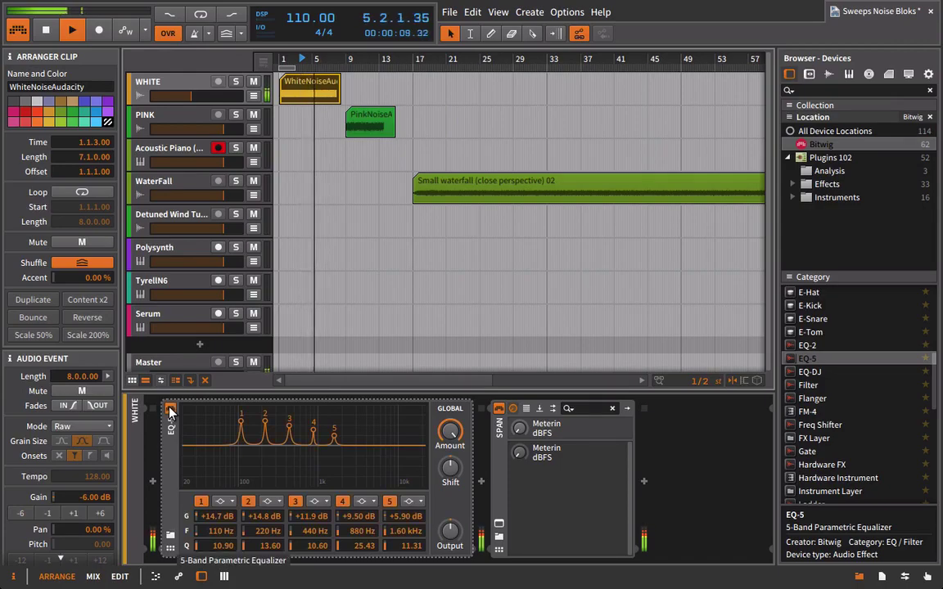
left_click(170, 408)
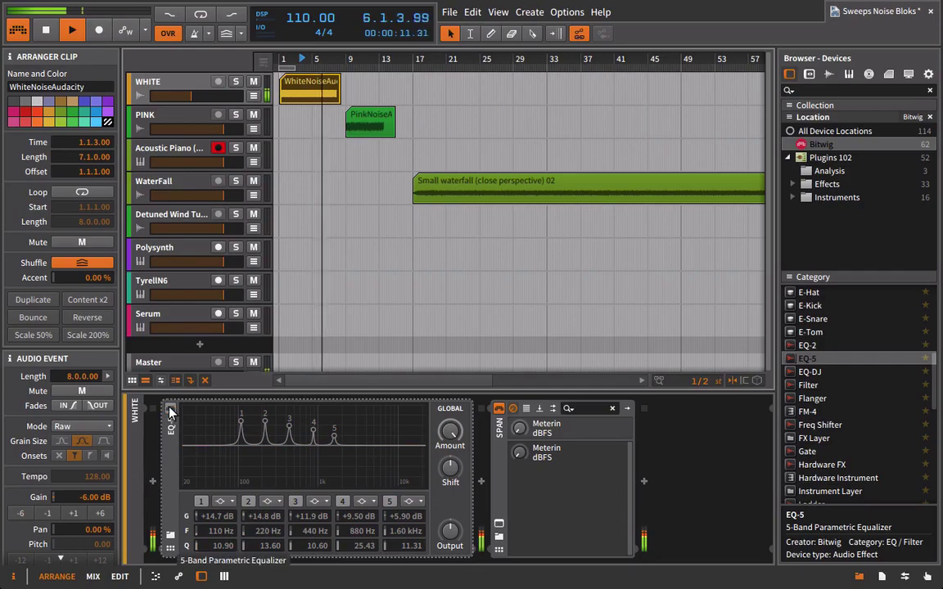
left_click(170, 408)
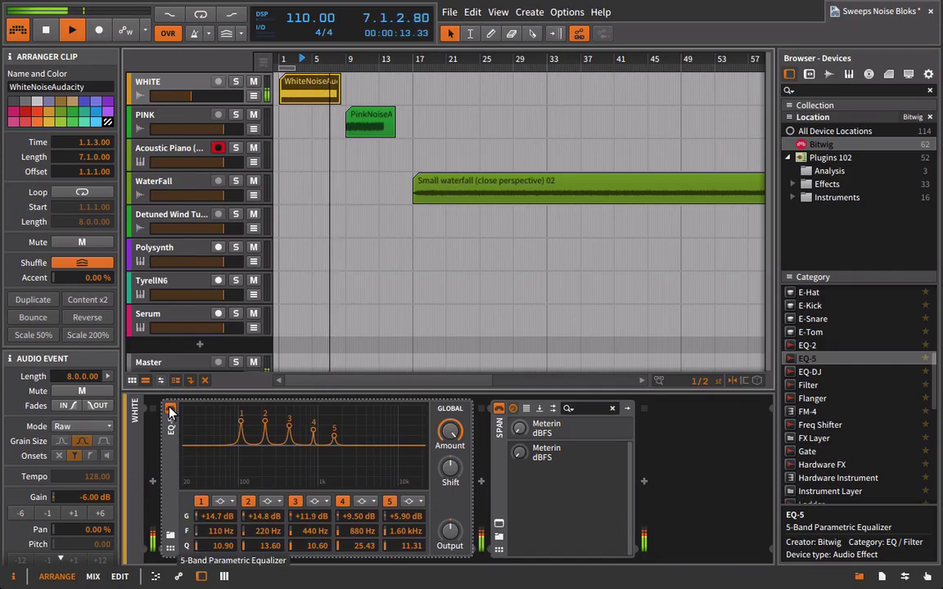
left_click(170, 409)
left_click(170, 409)
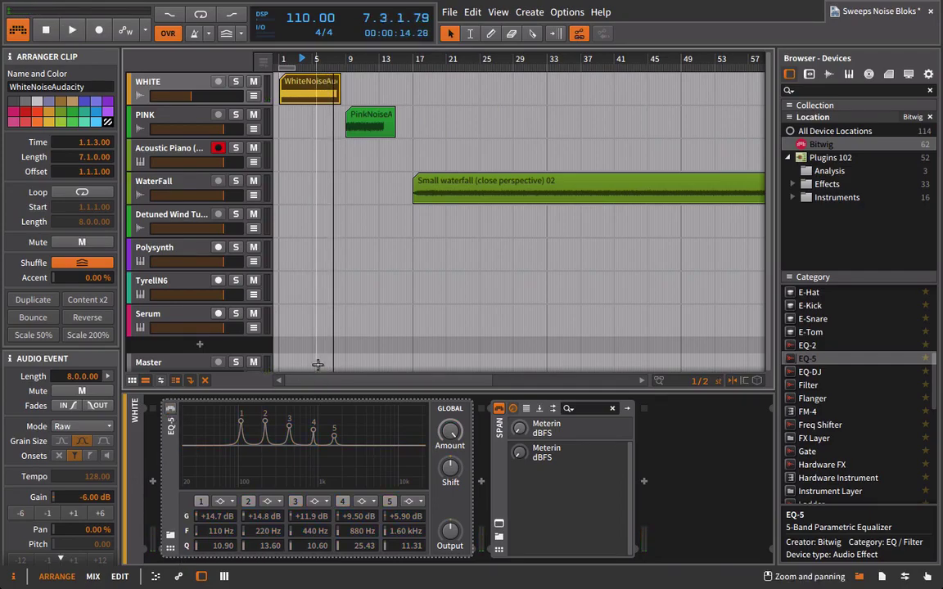
Step: Rebalance EQ-5 bands 1 to 5 to +8.60, +10.9, +11.9, +14.9 and +13.8 dB and play the white noise through them
key("space")
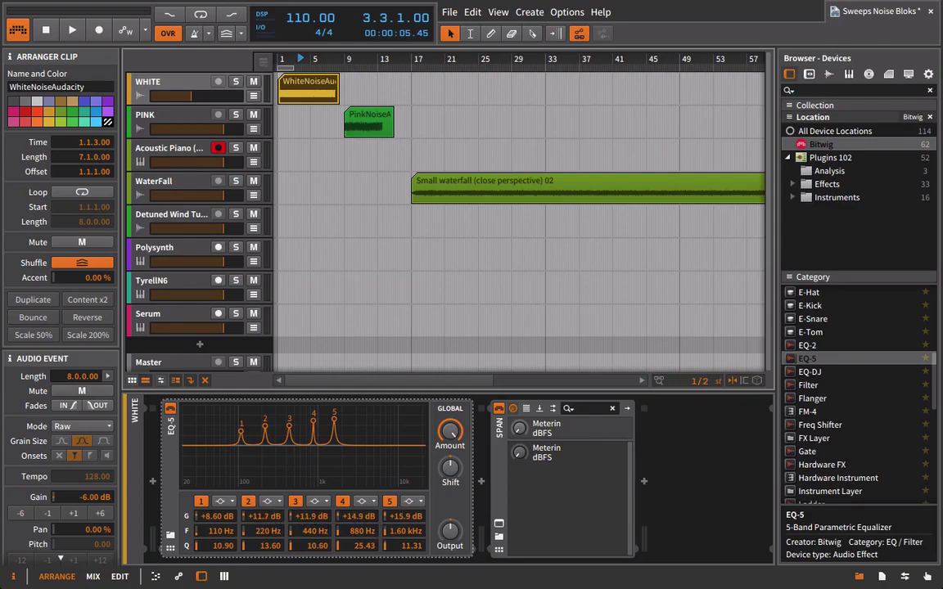
key("space")
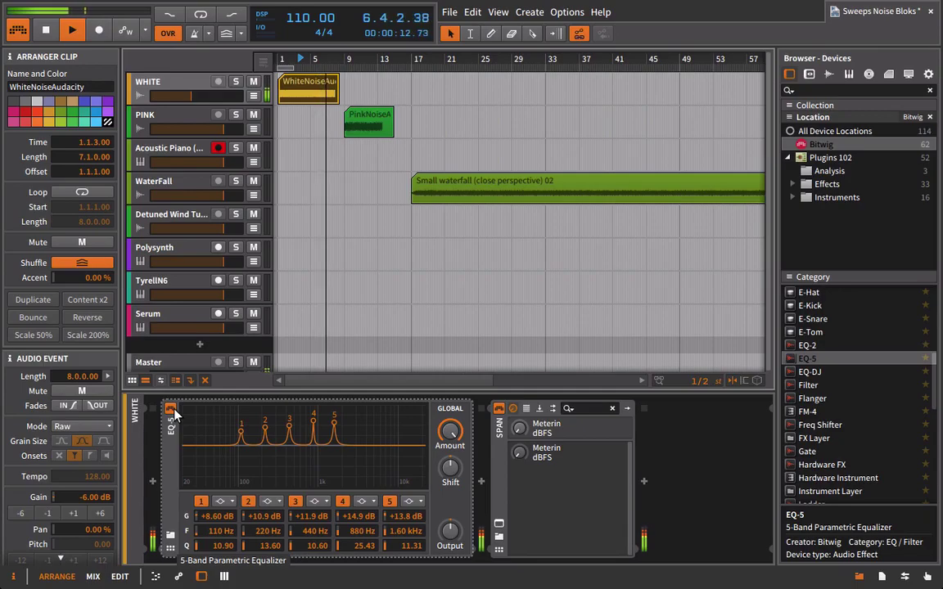
key("space")
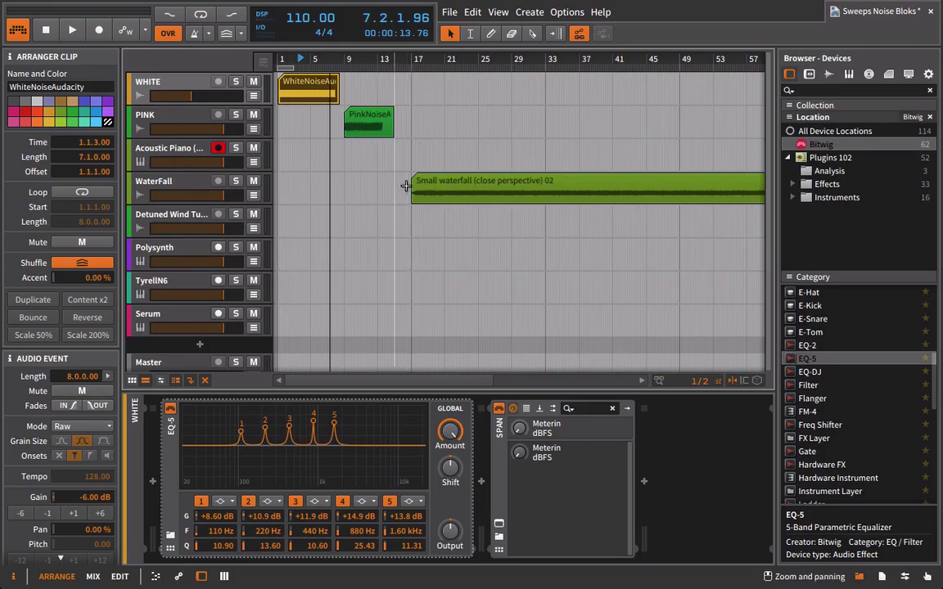
Step: Insert a Resonator Bank between EQ-5 and SPAN on the WHITE track
left_click(170, 446)
scroll(869, 393, "down", 10)
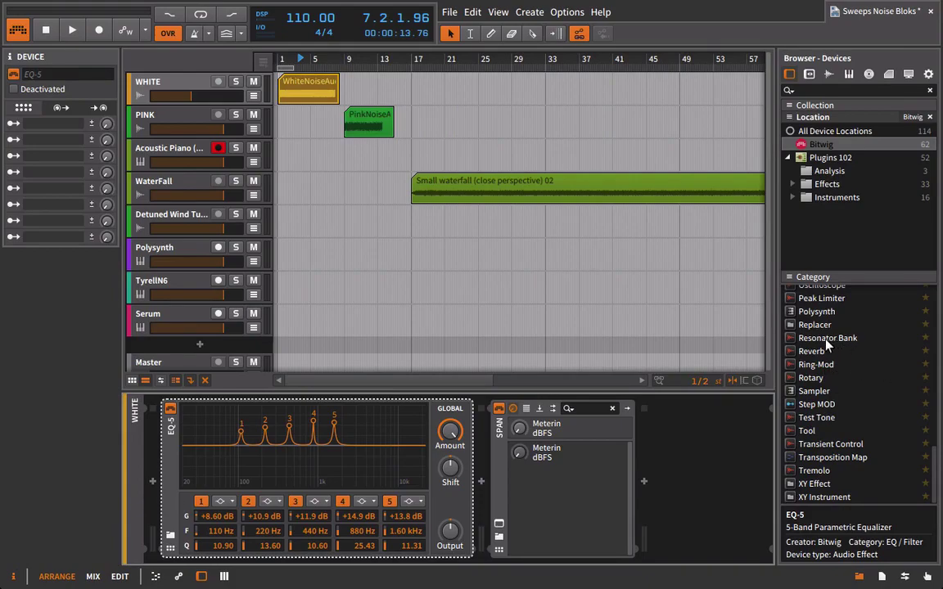
left_click_drag(825, 341, 555, 482)
left_click_drag(796, 374, 491, 453)
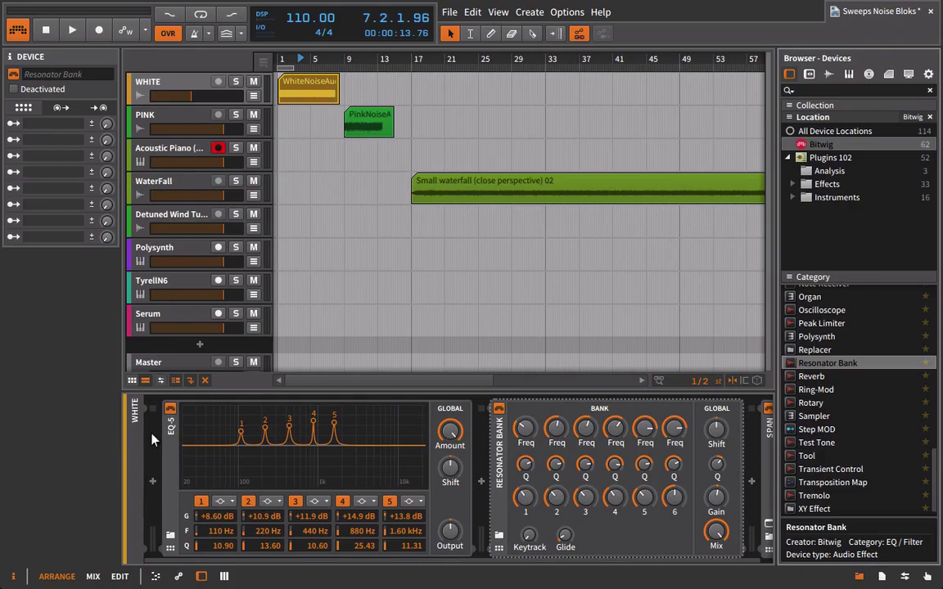
scroll(416, 456, "right", 2)
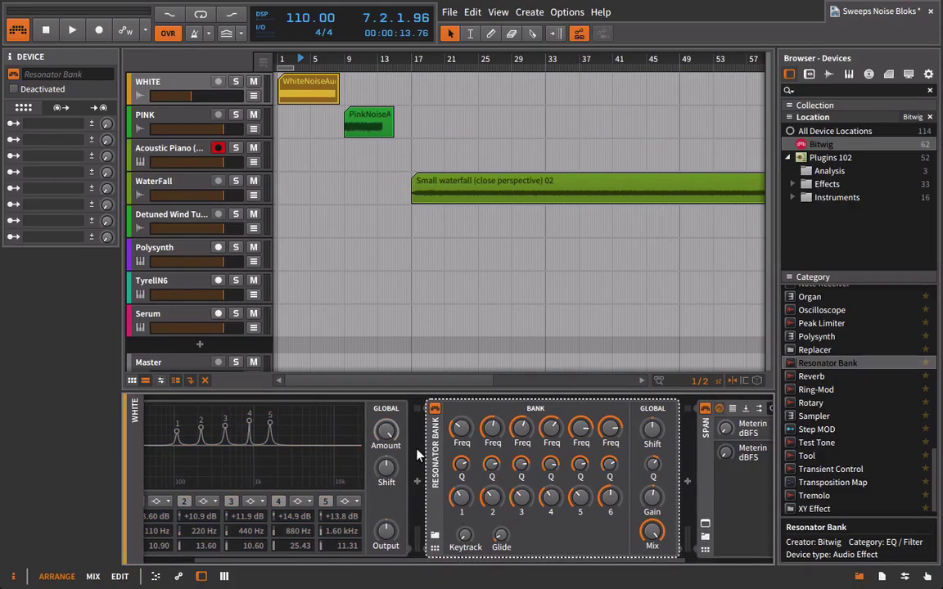
Step: Retune the Resonator Bank's lower resonators, setting the second to 880 Hz, and turn gains 4 to 6 down to -Inf dB
mouse_move(464, 432)
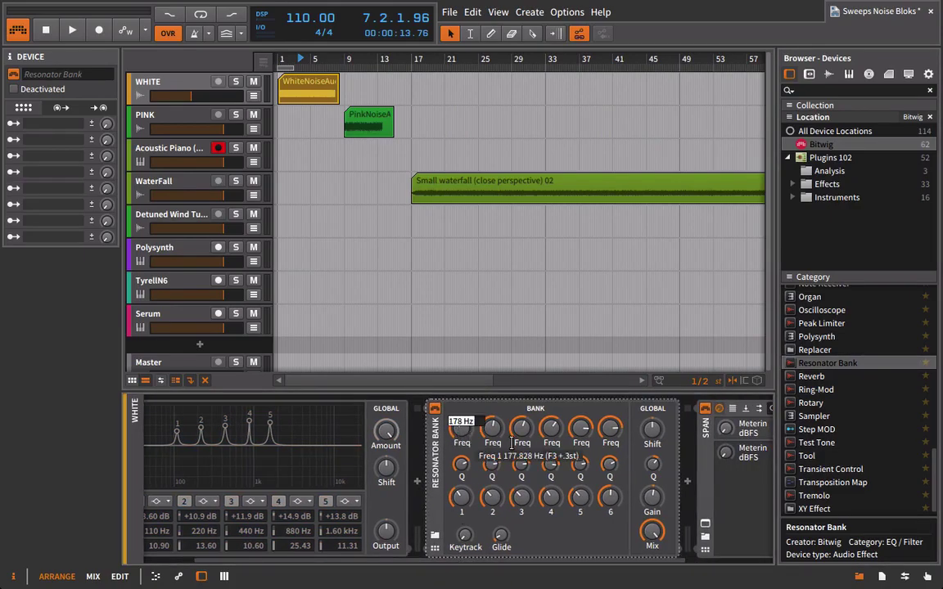
key("Return")
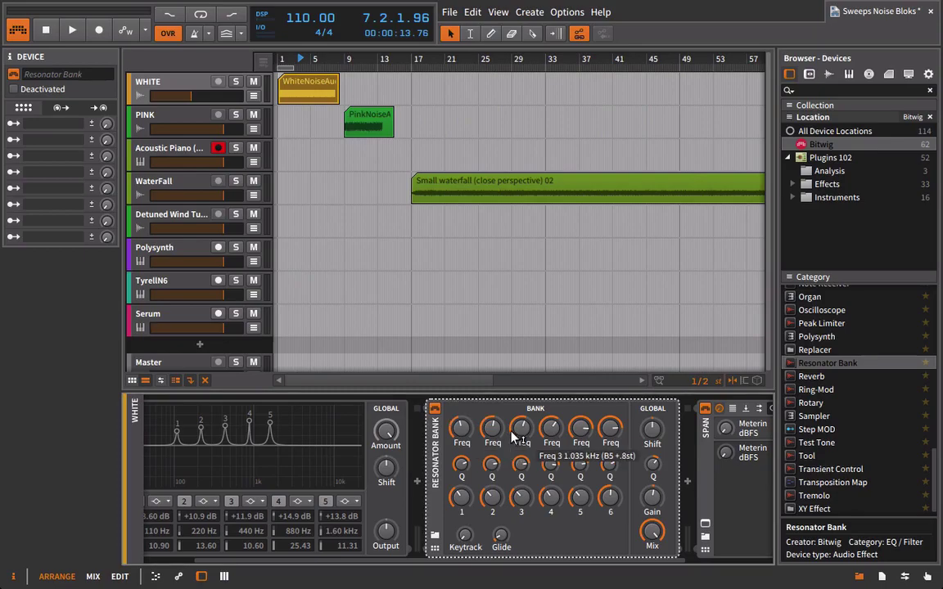
mouse_move(501, 432)
type("880")
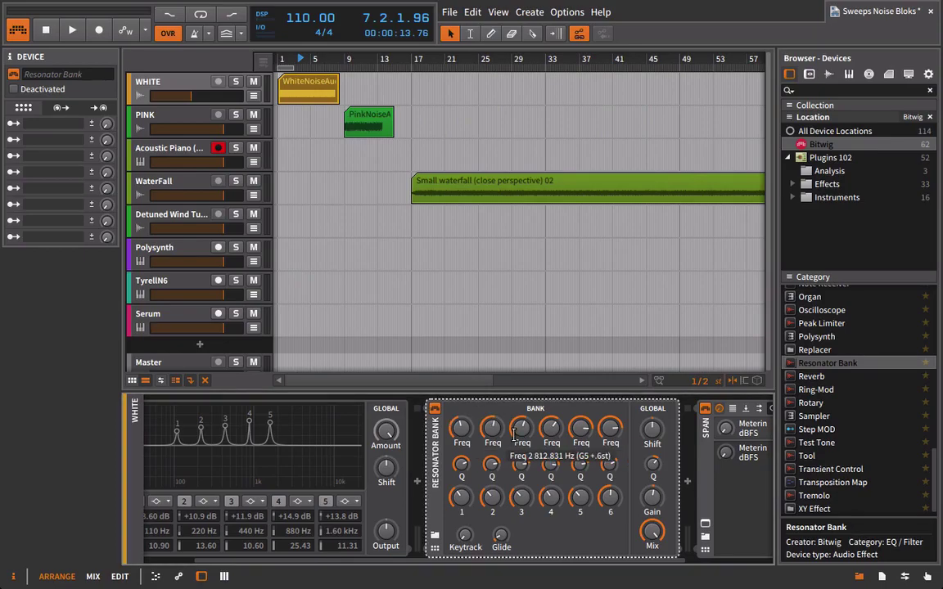
key("Return")
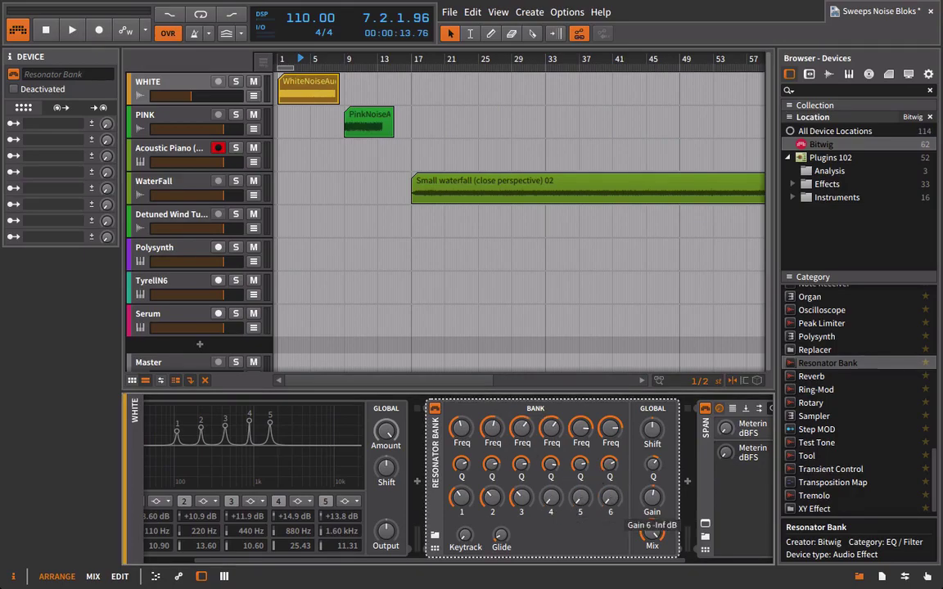
Step: Lower the Resonator Bank's mix and raise gains 1 to 3 while the white noise plays with EQ-5 bypassed
mouse_move(652, 532)
left_mouse_down()
mouse_move(651, 569)
mouse_move(651, 532)
left_mouse_up()
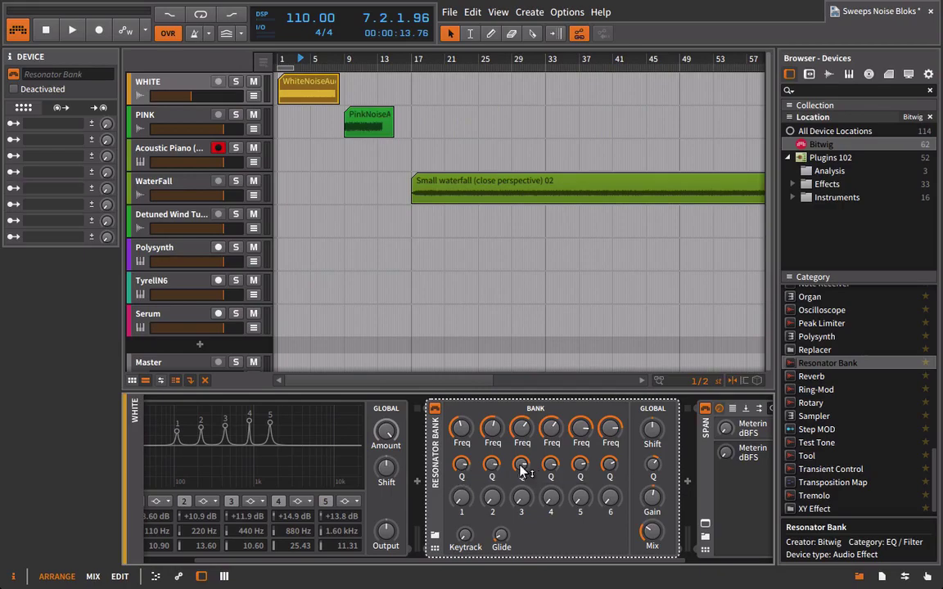
key("space")
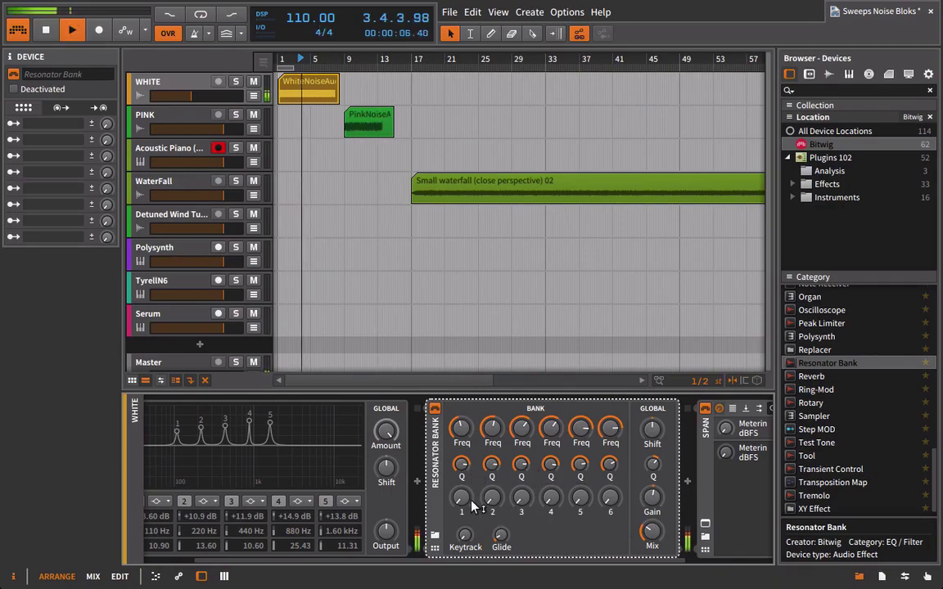
mouse_move(473, 507)
left_mouse_down()
mouse_move(473, 495)
mouse_move(492, 521)
mouse_move(498, 491)
mouse_move(517, 505)
mouse_move(517, 494)
left_mouse_up()
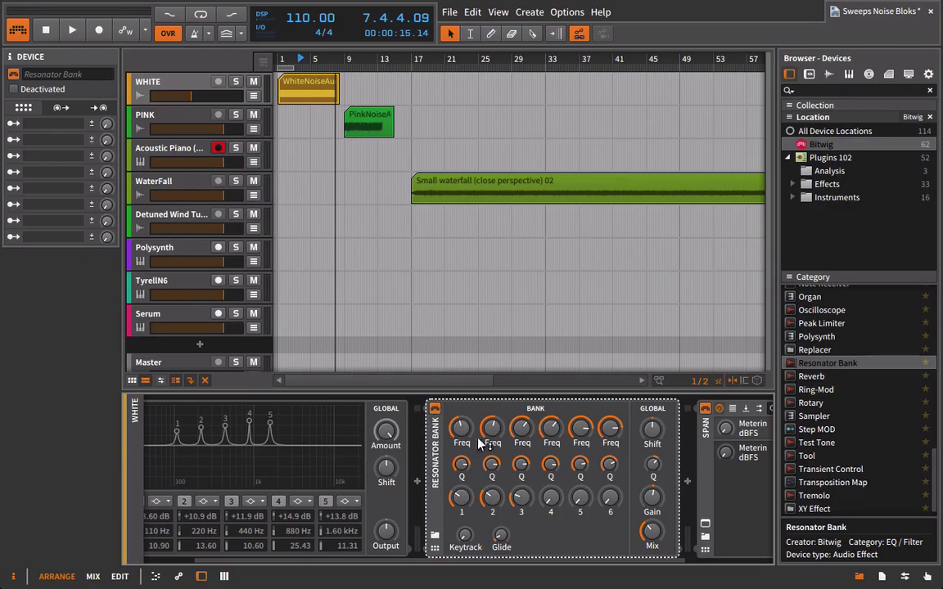
Step: Switch to the web browser and look through the phy.mtu.edu table of equal-tempered note frequencies, starting from C0
left_click_drag(564, 564, 458, 564)
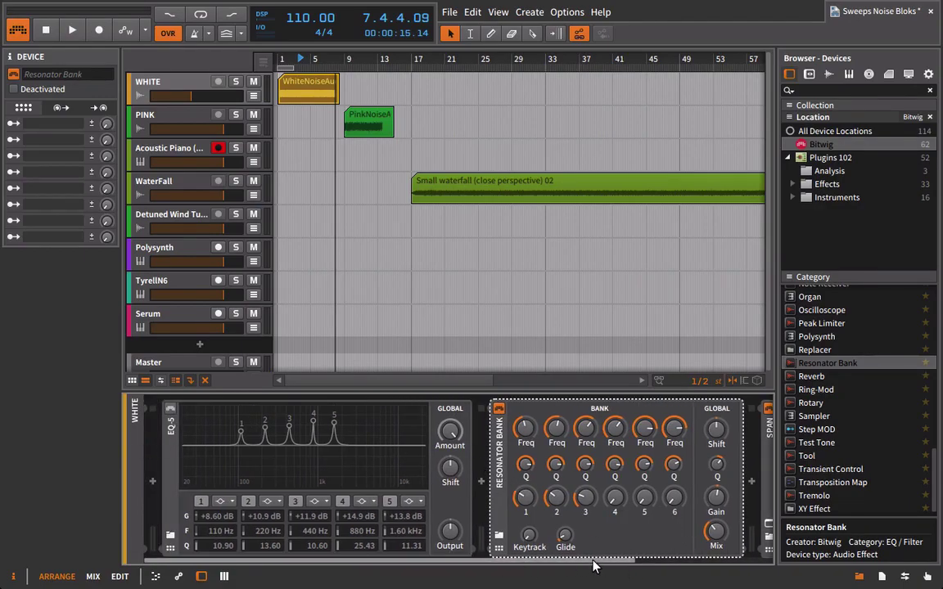
left_click_drag(596, 564, 745, 567)
left_click(859, 577)
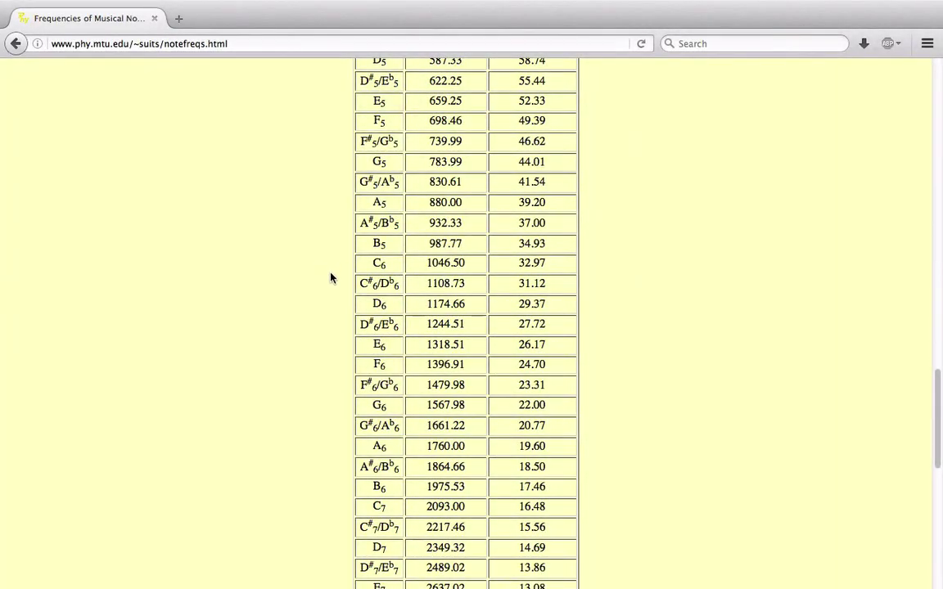
scroll(328, 239, "up", 2)
scroll(328, 239, "up", 15)
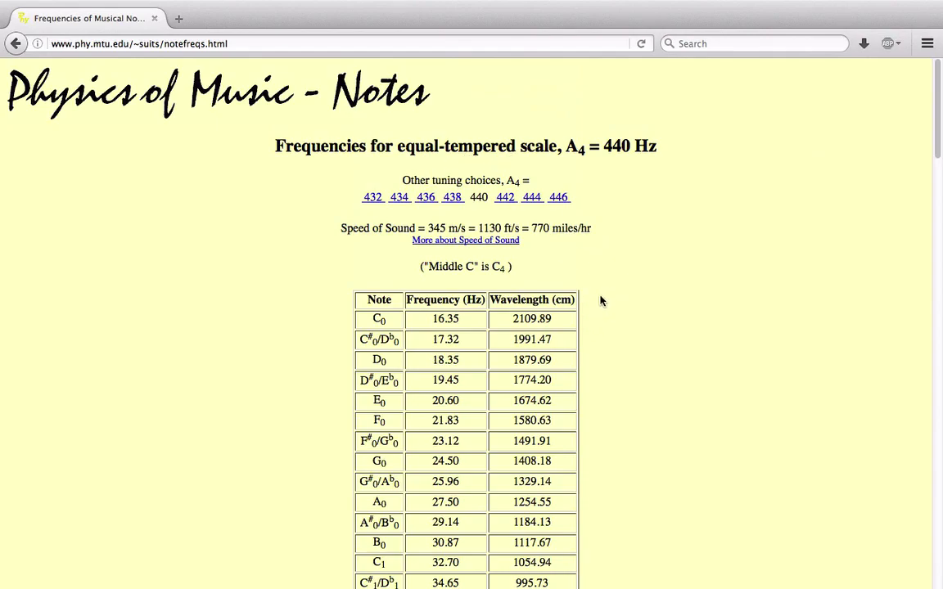
scroll(602, 301, "down", 5)
scroll(592, 303, "down", 5)
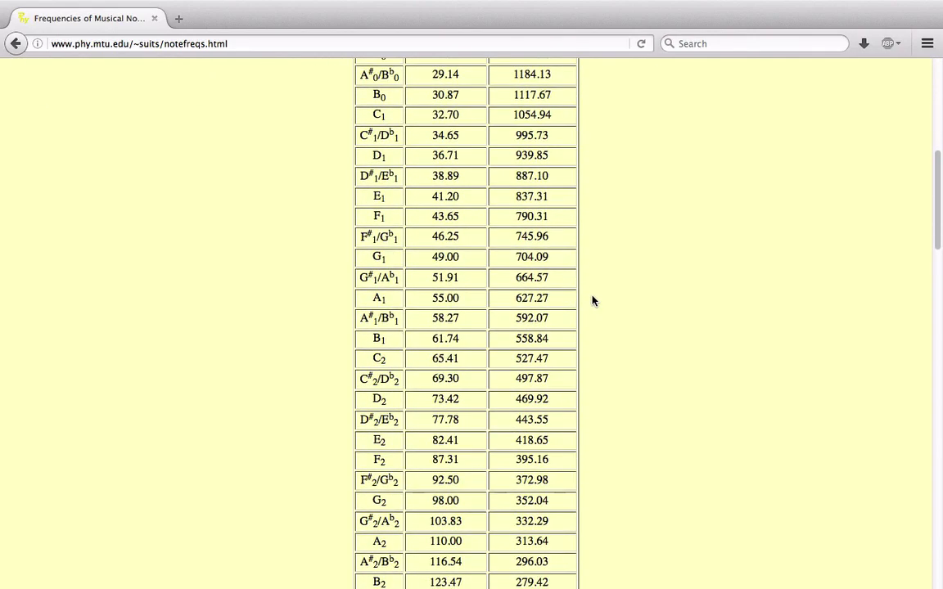
Step: Look through the higher octaves of the note frequency table and highlight the frequency of A6
scroll(592, 301, "down", 7)
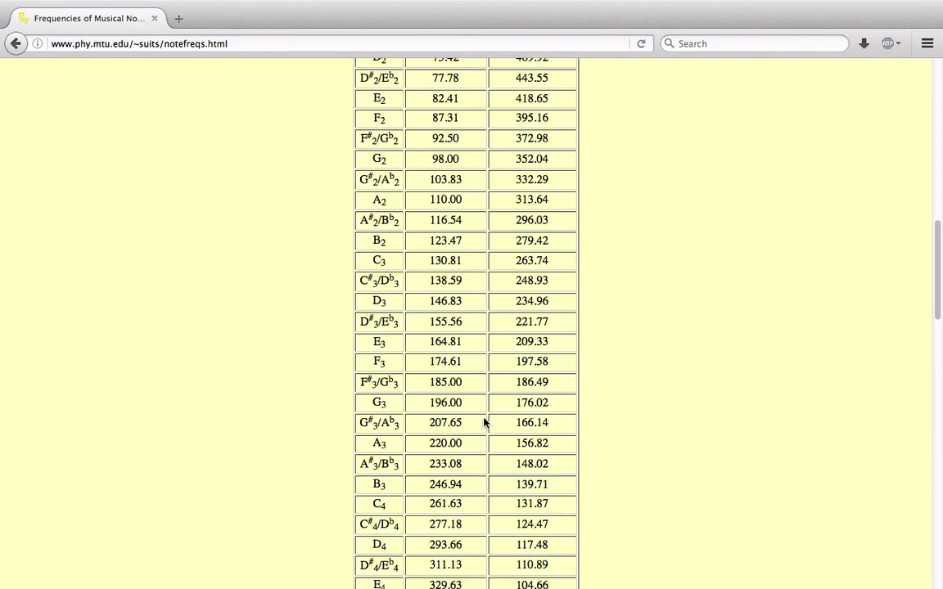
scroll(484, 422, "down", 20)
scroll(531, 344, "up", 7)
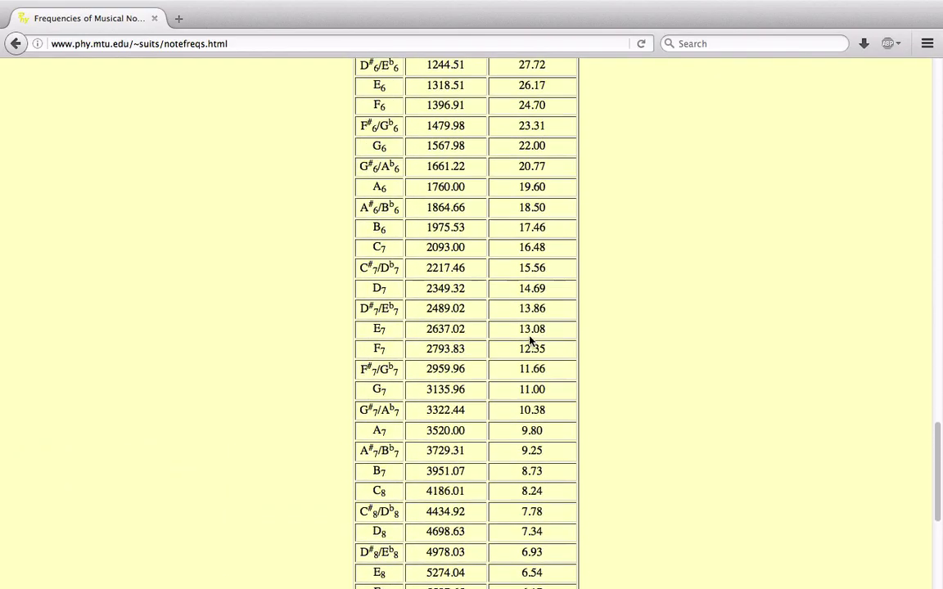
scroll(515, 356, "down", 1)
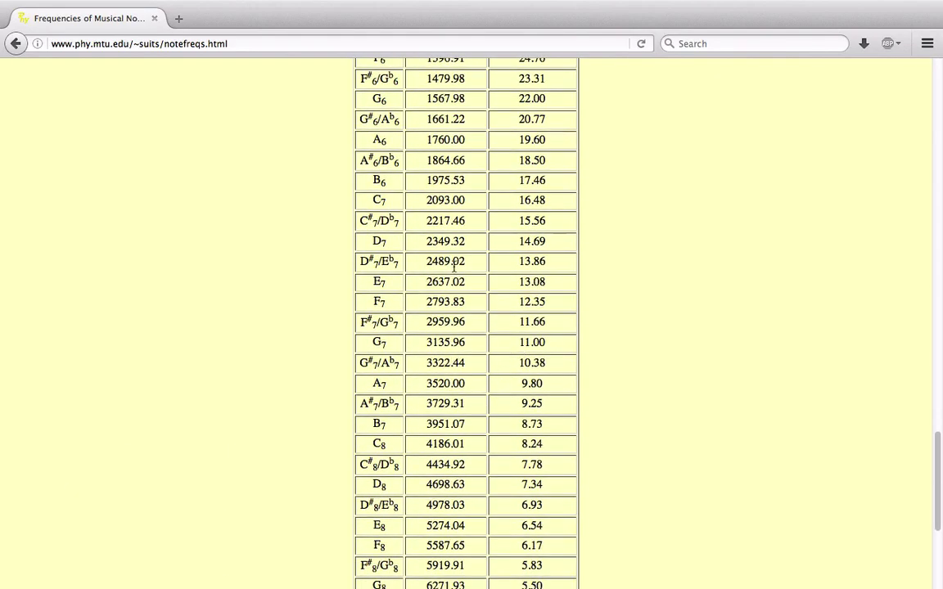
scroll(430, 196, "up", 1)
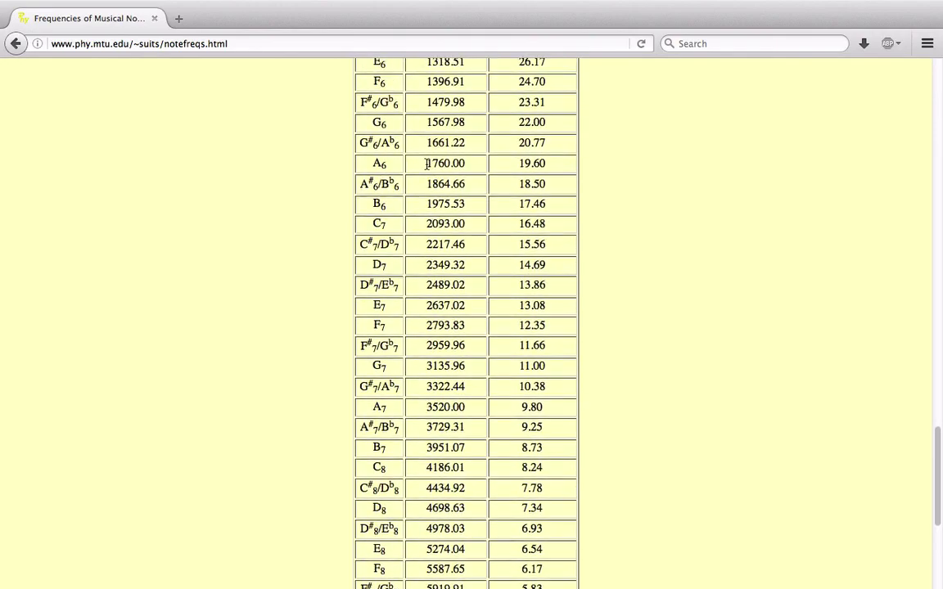
left_click_drag(427, 164, 481, 164)
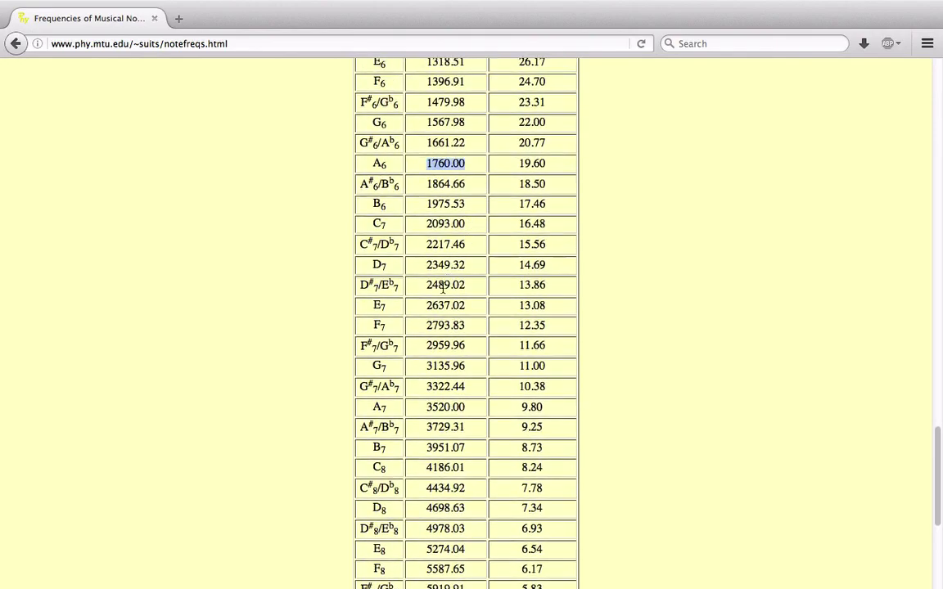
left_click(427, 167)
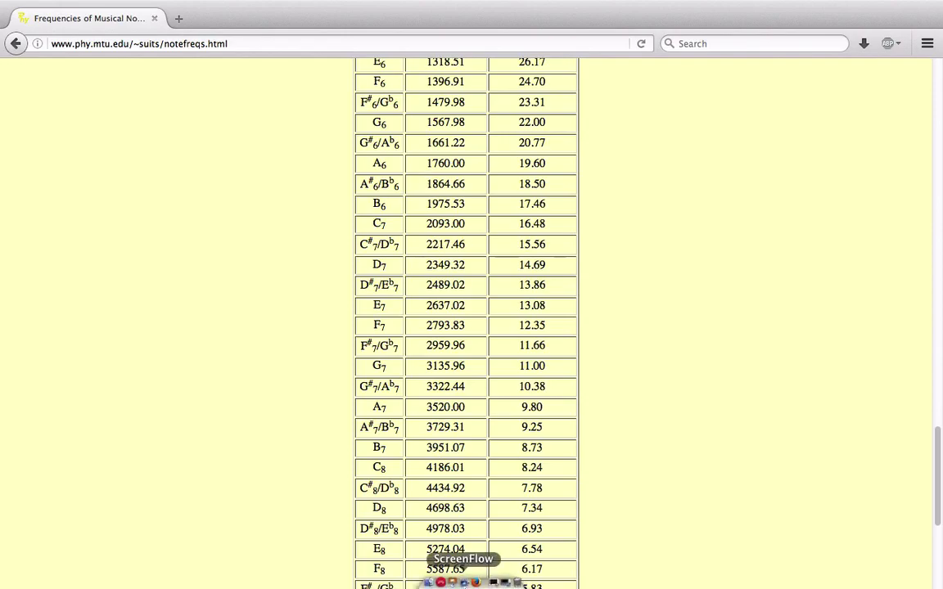
Step: Switch to Bitwig Studio, shorten the WhiteNoiseAudacity clip to under one bar and move its start to 1.1.1.00
left_click(441, 581)
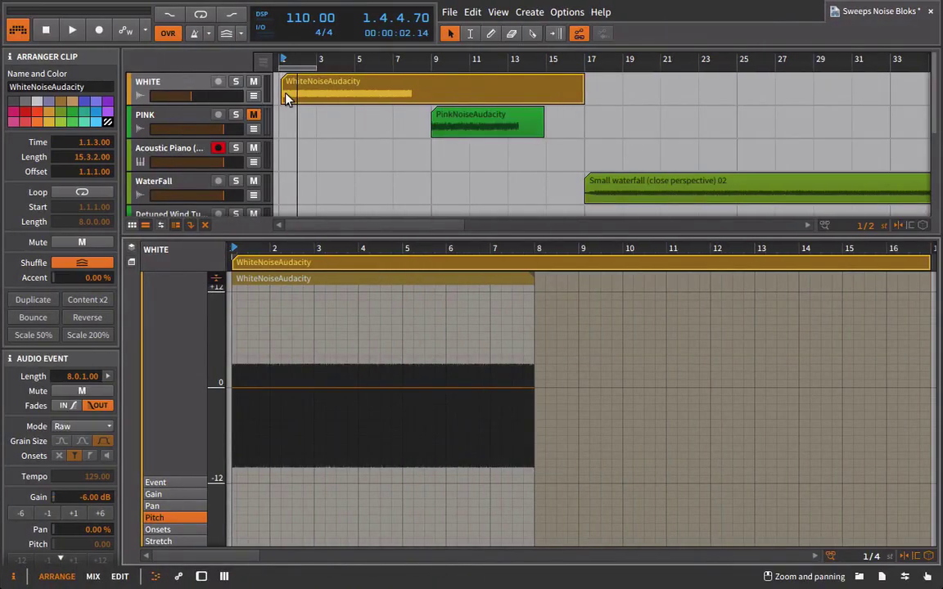
left_click_drag(347, 59, 348, 63)
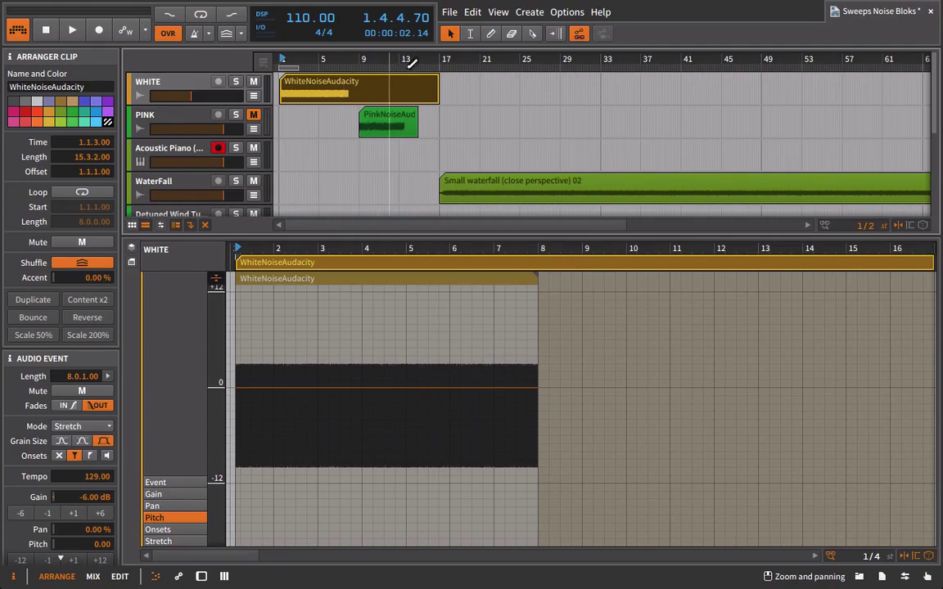
left_click_drag(404, 248, 401, 251)
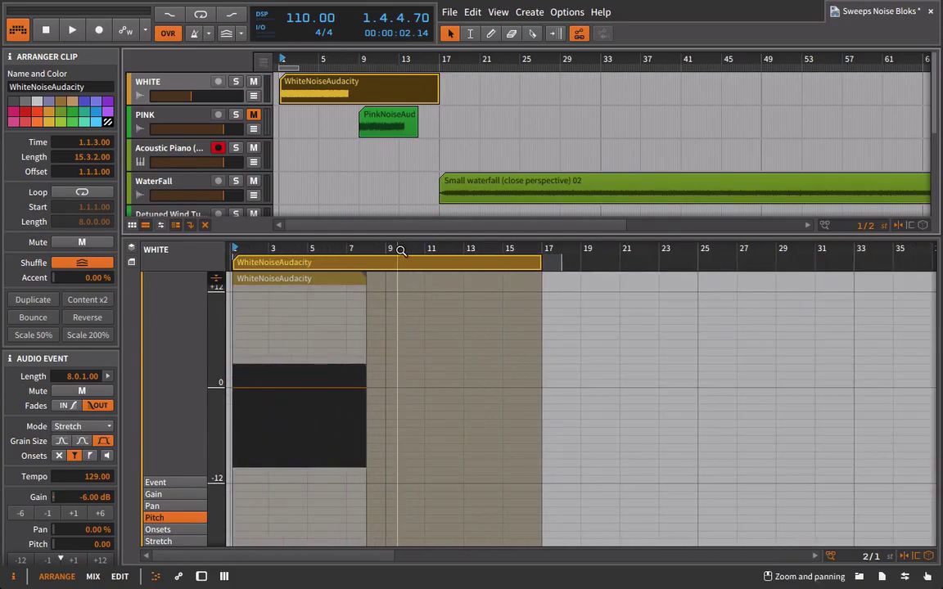
left_click_drag(401, 251, 431, 250)
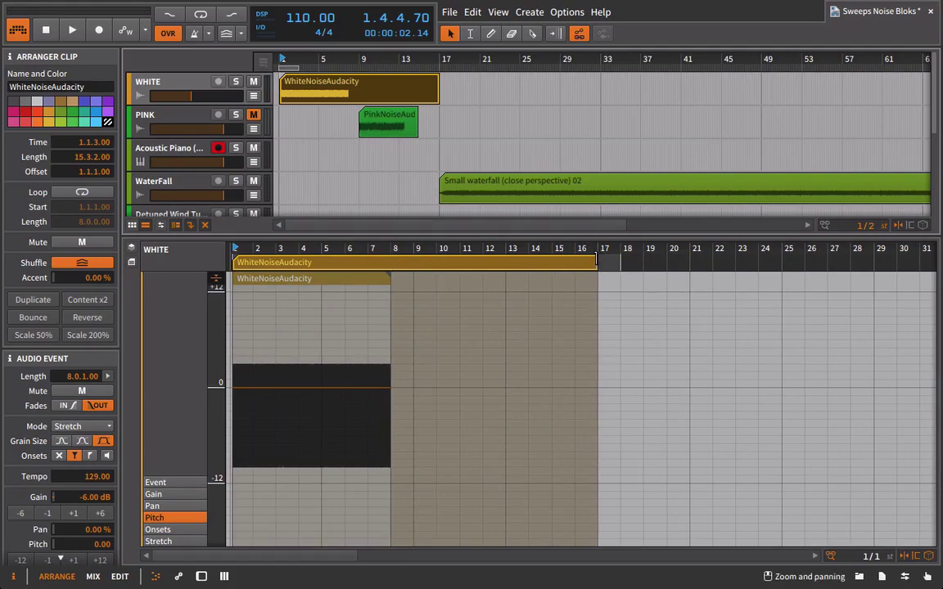
left_click_drag(597, 259, 512, 265)
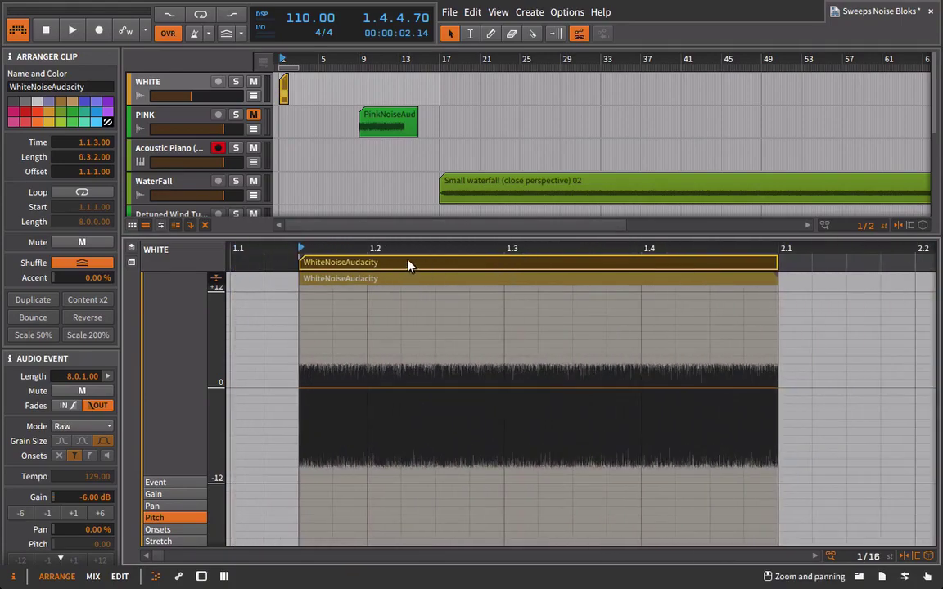
left_click_drag(409, 266, 343, 268)
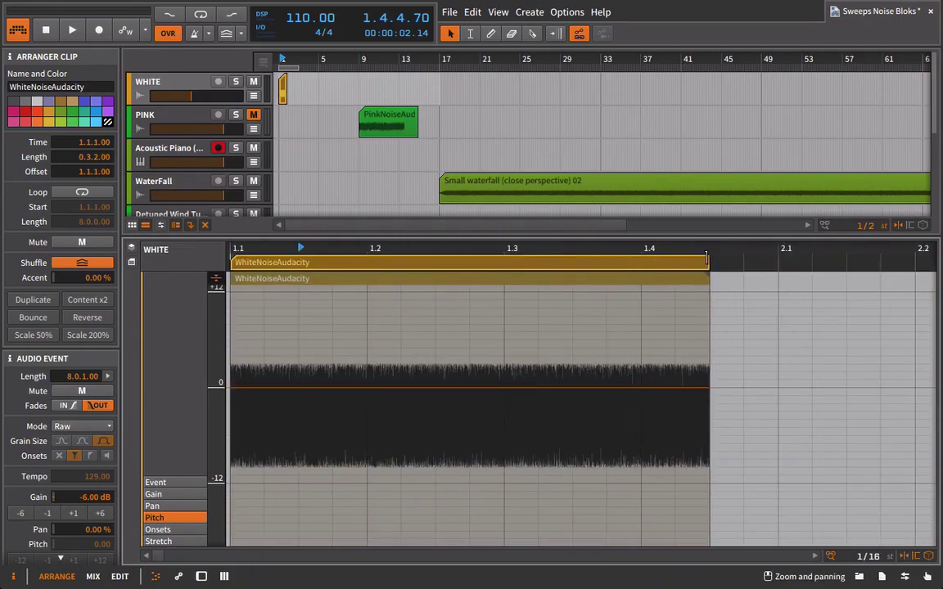
Step: Extend the WhiteNoiseAudacity clip to one full bar, play it briefly, and lengthen it to 16 bars
left_click_drag(707, 259, 777, 259)
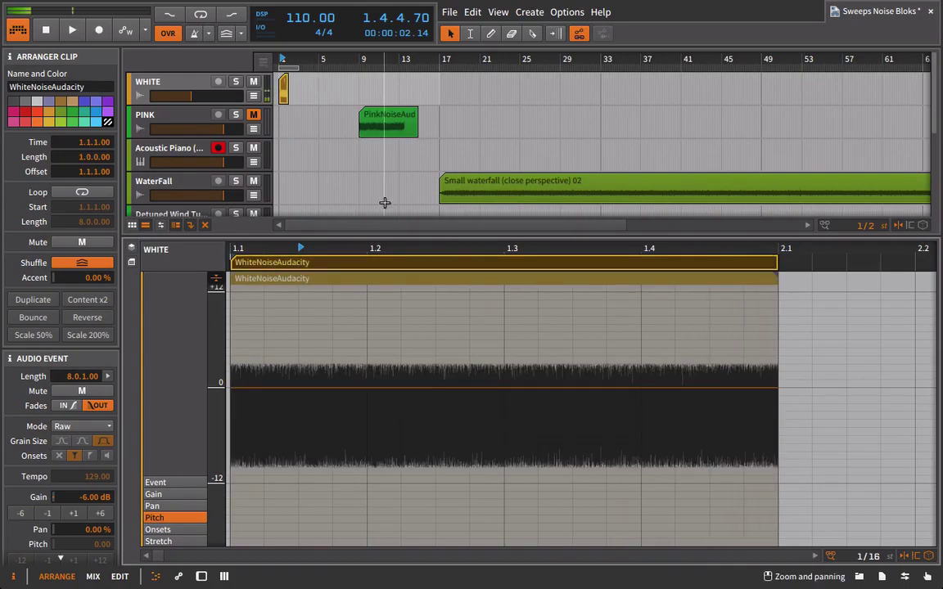
key("space")
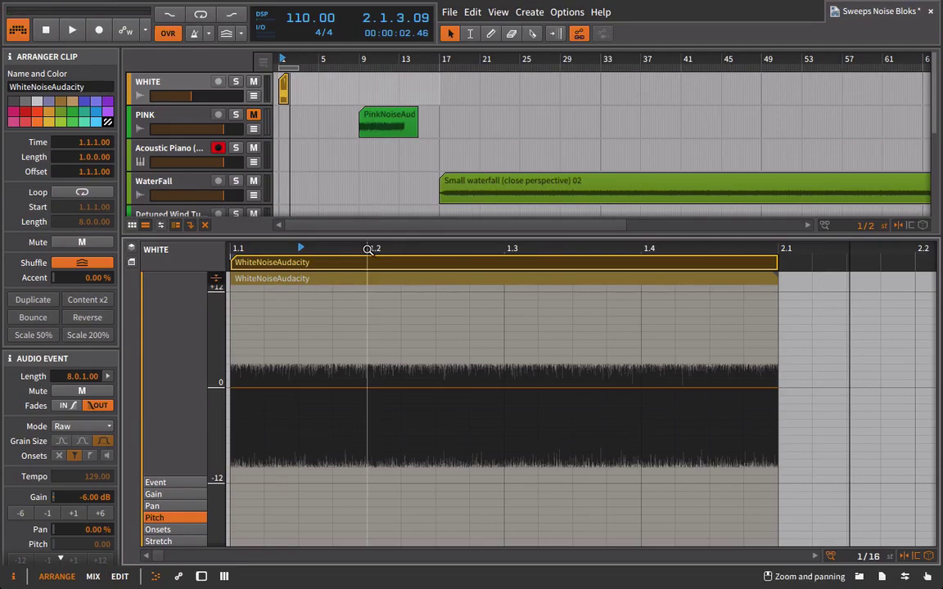
scroll(368, 249, "down", 8)
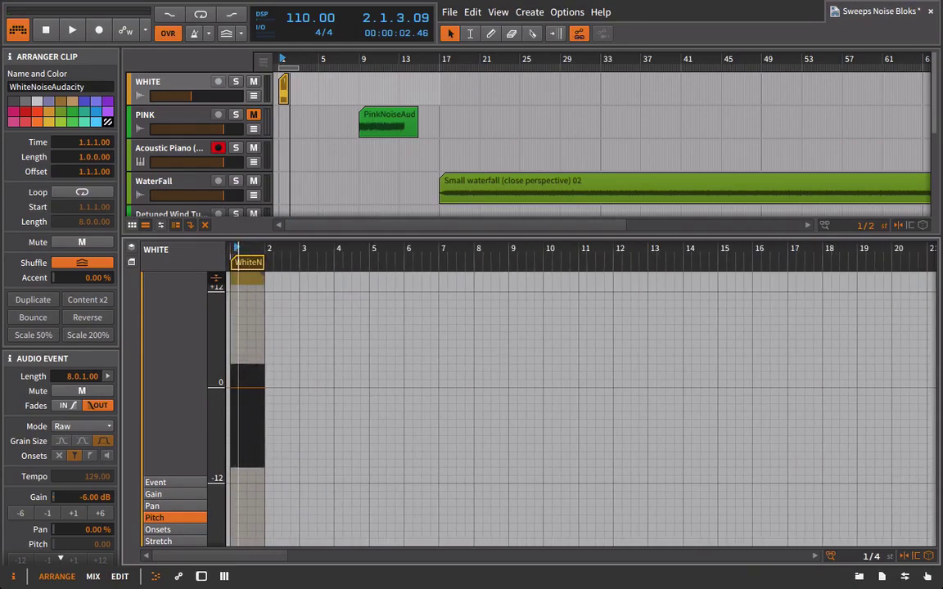
left_click_drag(238, 250, 638, 261)
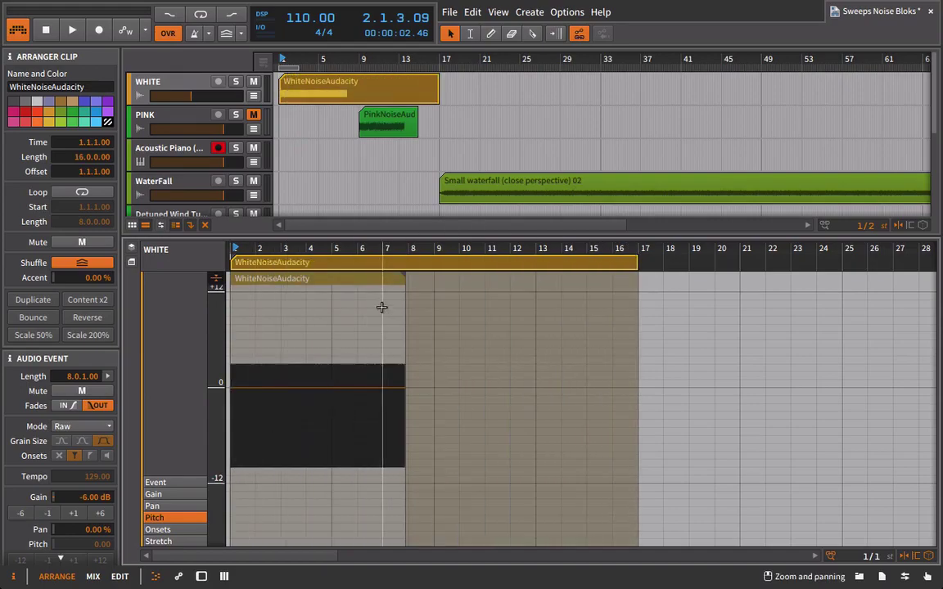
Step: Set the white noise audio event to Stretch mode with a tempo of 110 and listen to it
left_click(362, 260)
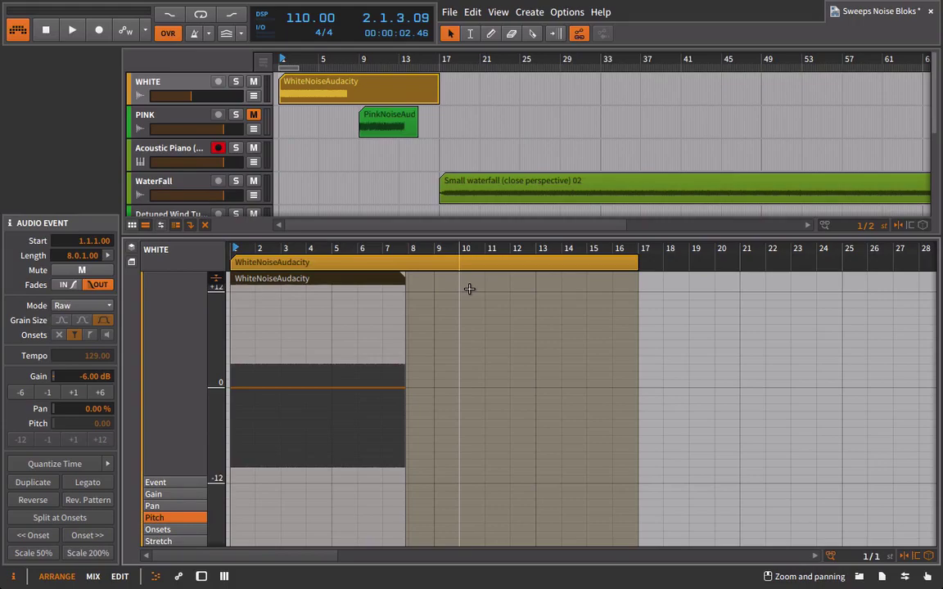
left_click(96, 305)
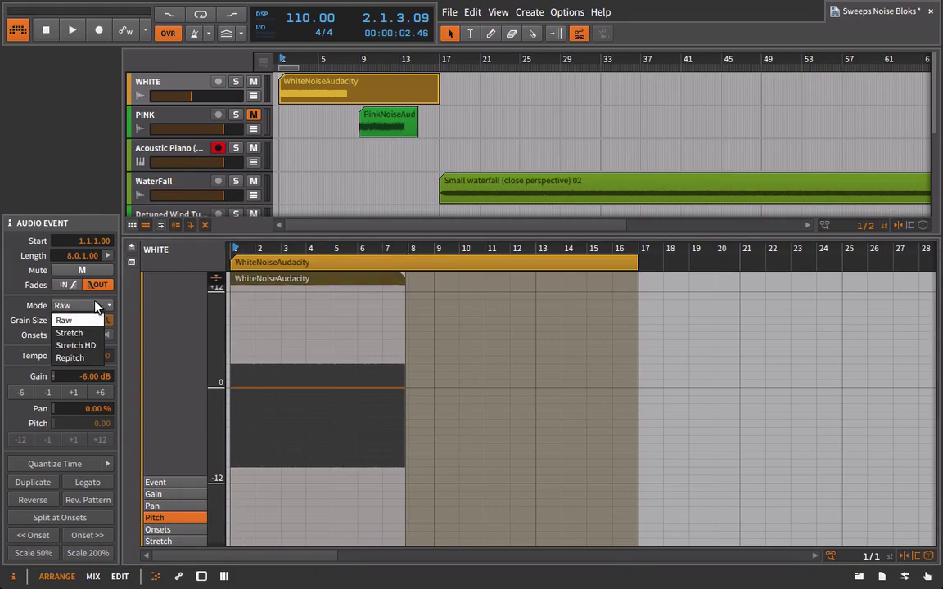
left_click(92, 333)
double_click(102, 354)
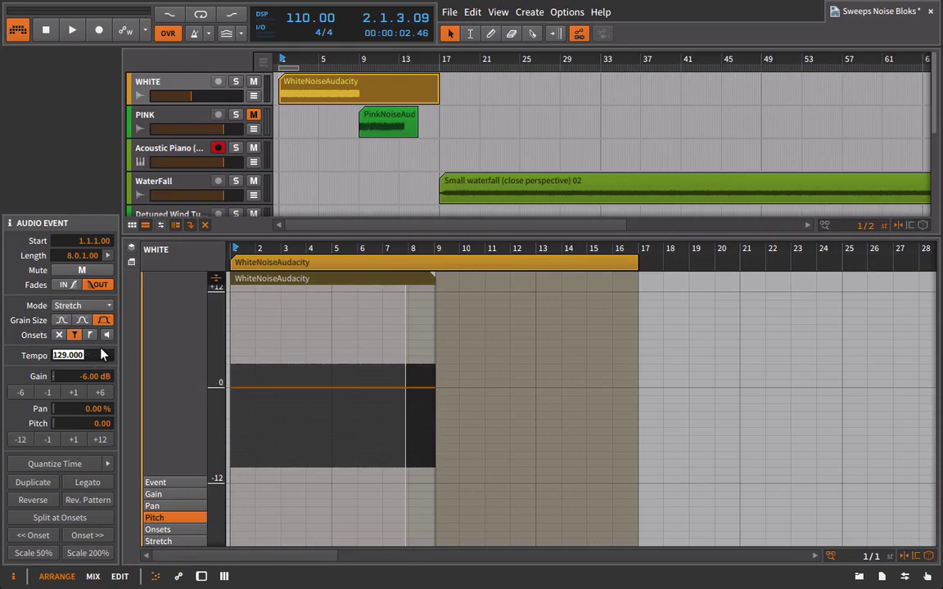
type("110")
key("Return")
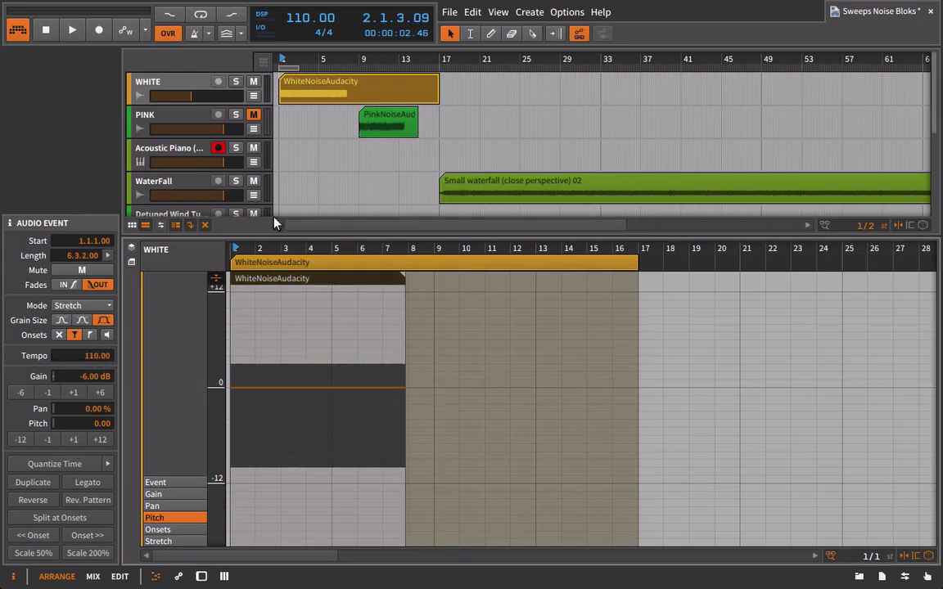
key("space")
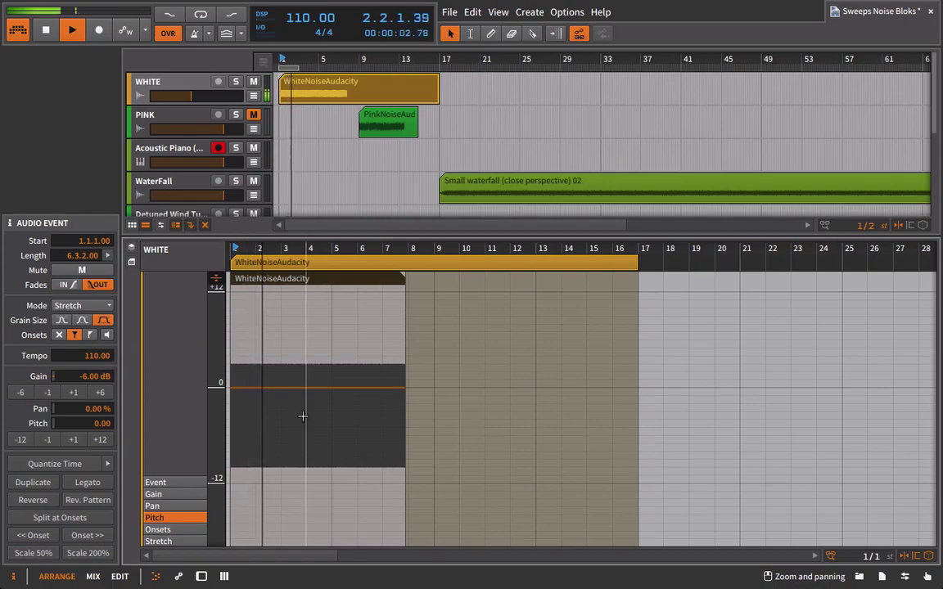
key("space")
Step: Show the event's stretch markers and stretch the white noise to fill the whole 16-bar clip
left_click(179, 541)
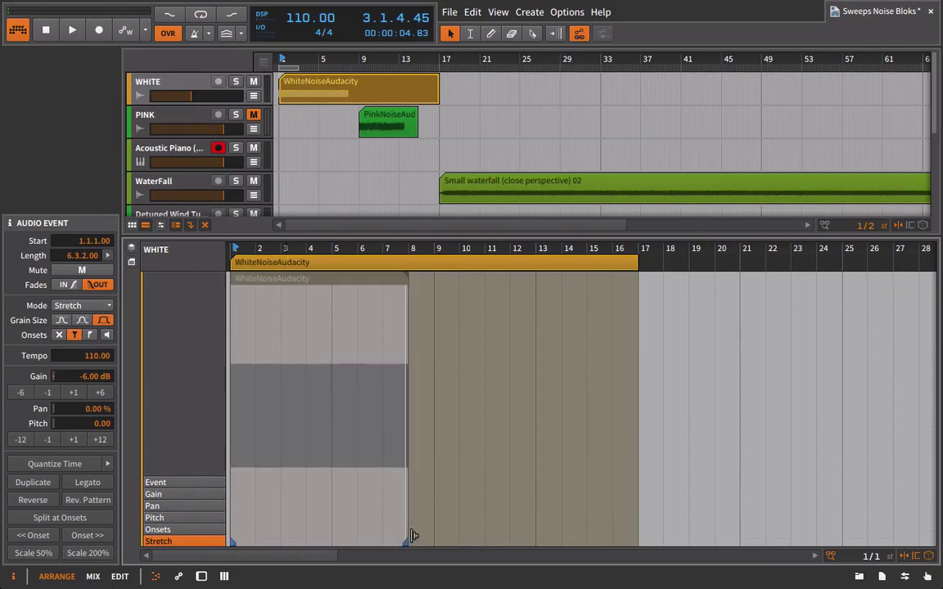
left_click_drag(412, 535, 440, 534)
left_click_drag(493, 510, 636, 477)
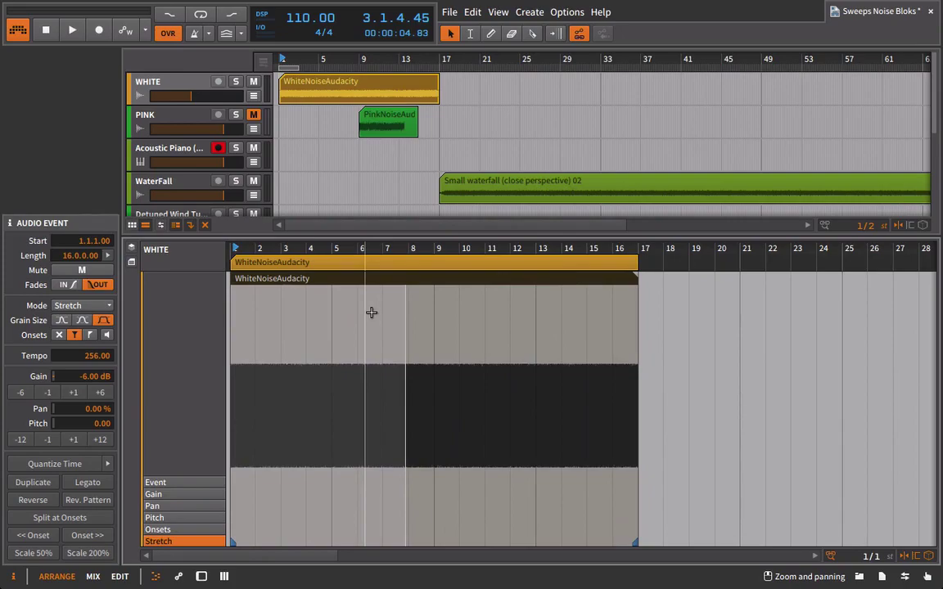
Step: Play the stretched white noise with onsets switched off and choose the medium grain size
key("space")
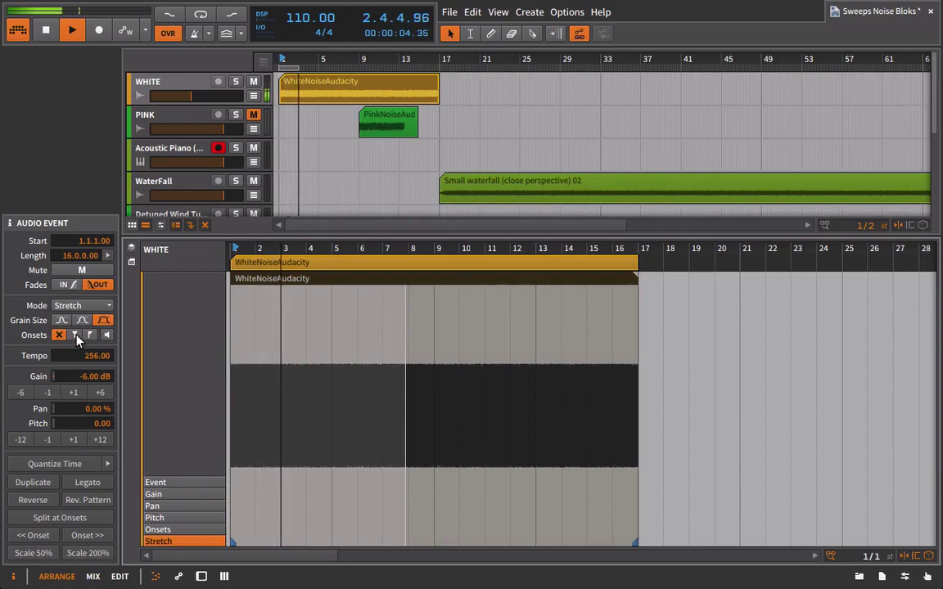
left_click(82, 320)
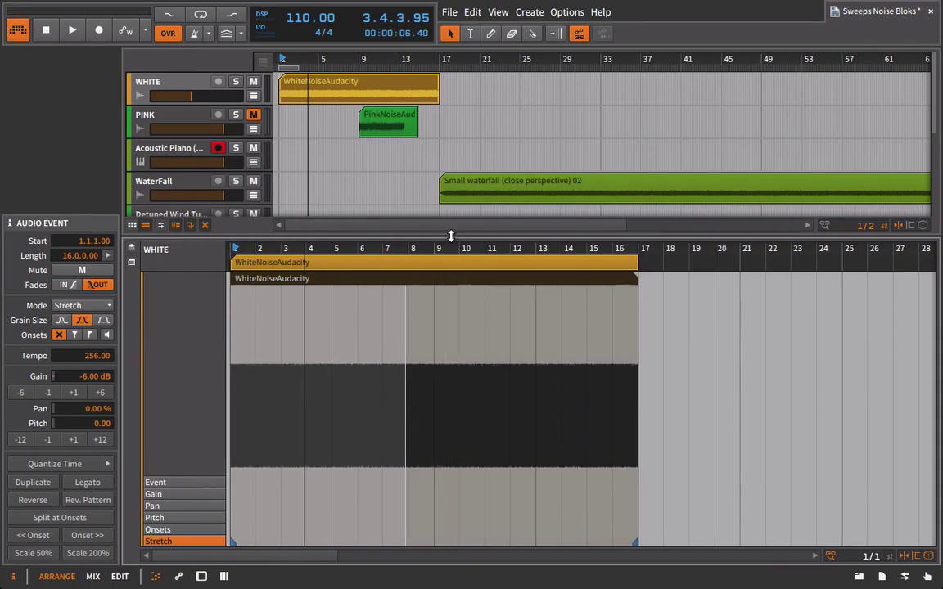
left_click_drag(449, 236, 453, 206)
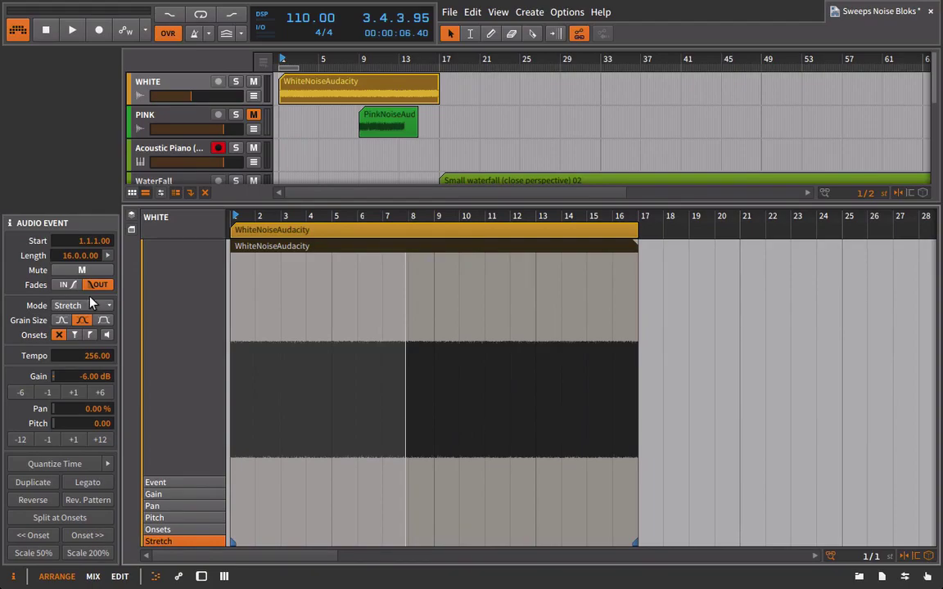
Step: Audition the white noise transposed up to 15 and down to -21 semitones, and return its pitch to 0
key("space")
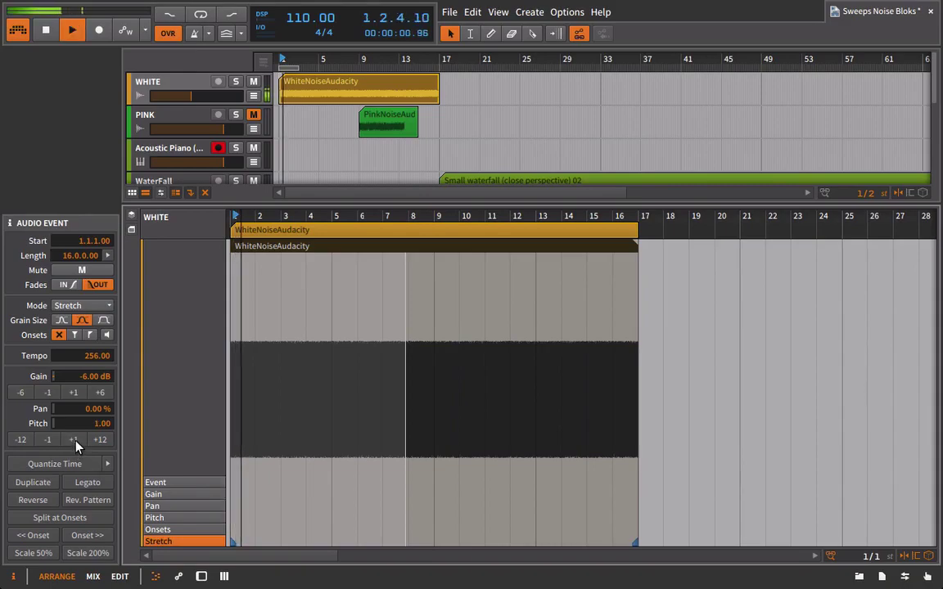
triple_click(76, 440)
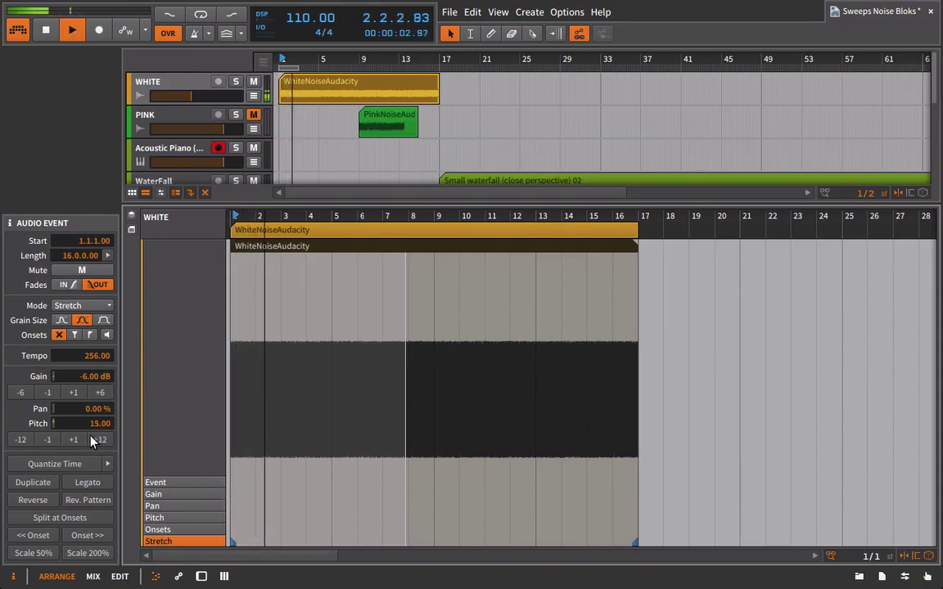
triple_click(21, 440)
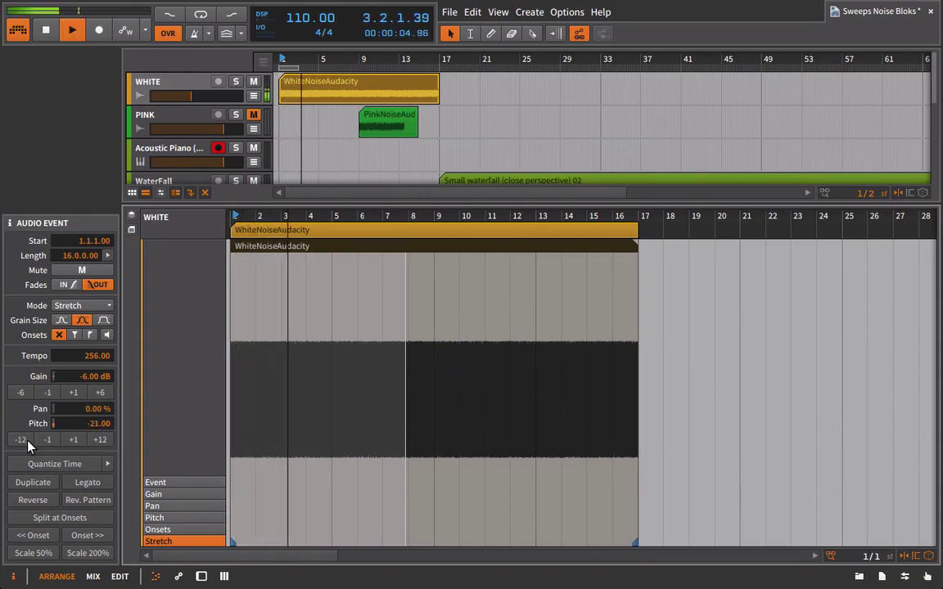
triple_click(76, 441)
triple_click(76, 440)
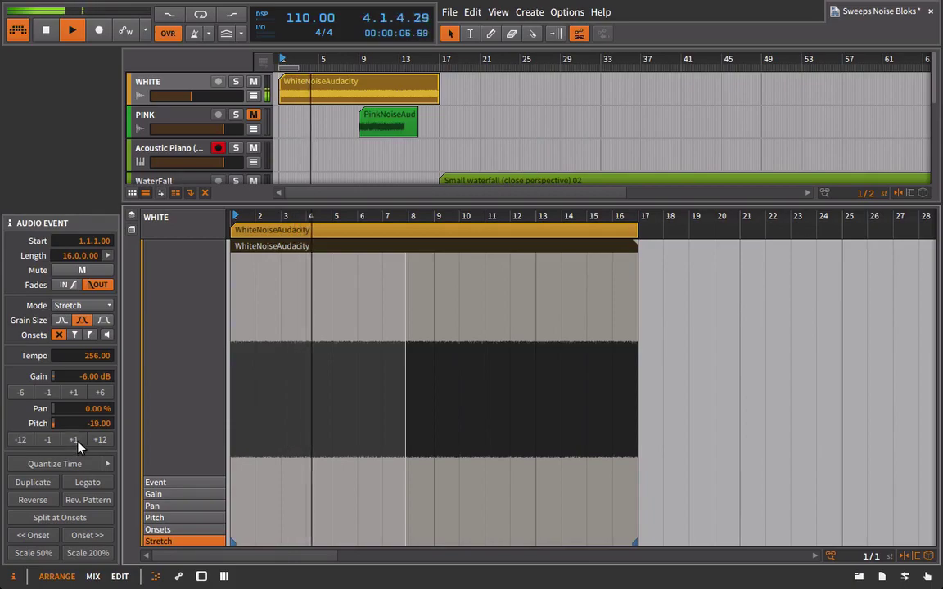
triple_click(77, 440)
triple_click(76, 440)
triple_click(76, 441)
double_click(76, 440)
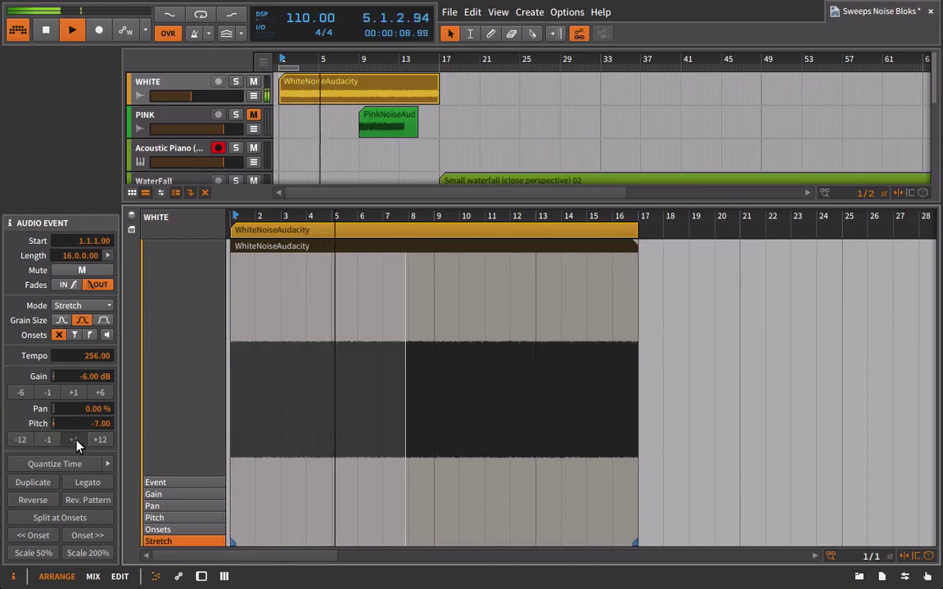
triple_click(76, 440)
double_click(76, 441)
double_click(76, 440)
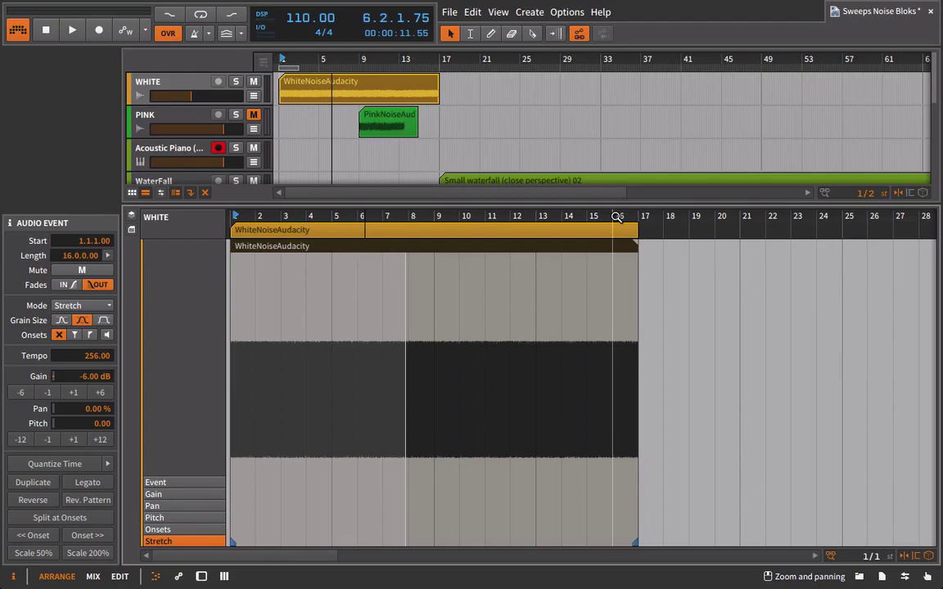
Step: Select the WhiteNoiseAudacity clip on the WHITE track and open it in the detail editor
left_click_drag(605, 215, 557, 297)
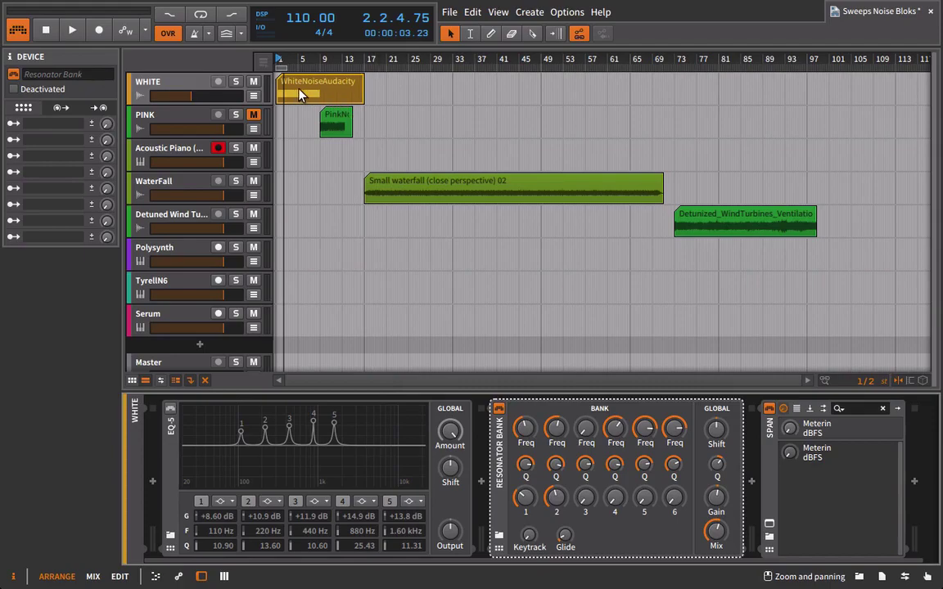
left_click(299, 95)
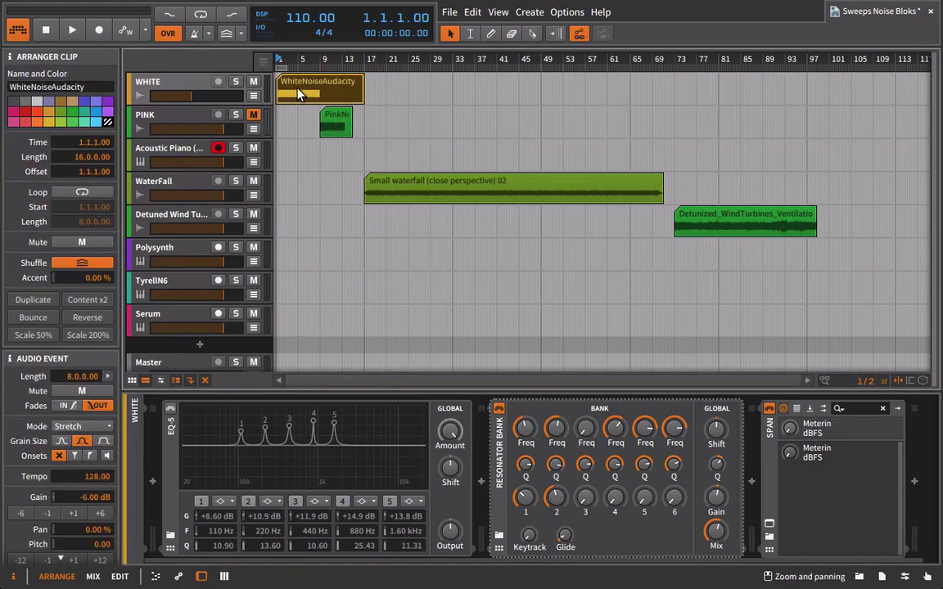
double_click(300, 95)
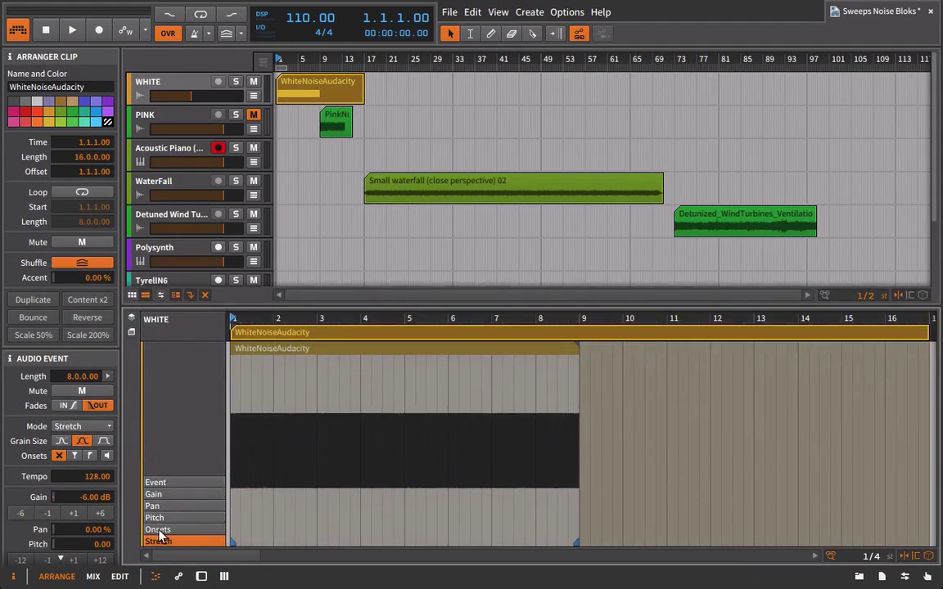
Step: Show the white noise event's pitch expression and audition the event transposed up 12 semitones and back to 0
left_click(155, 517)
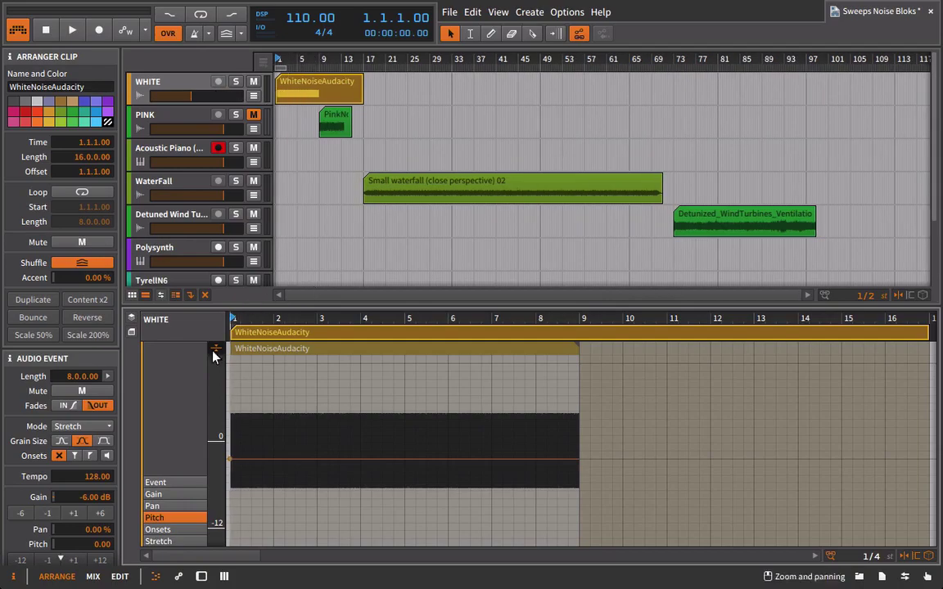
key("space")
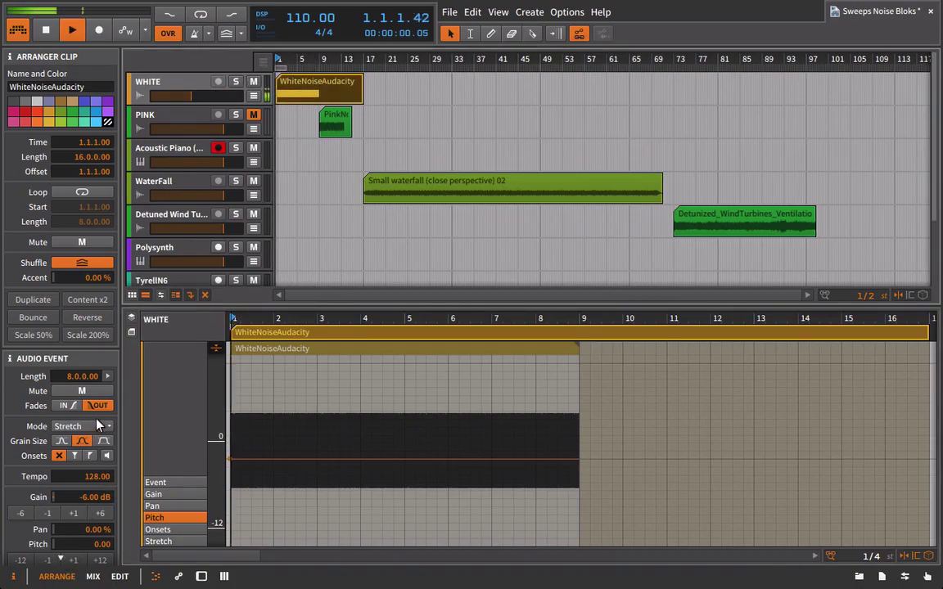
left_click(333, 348)
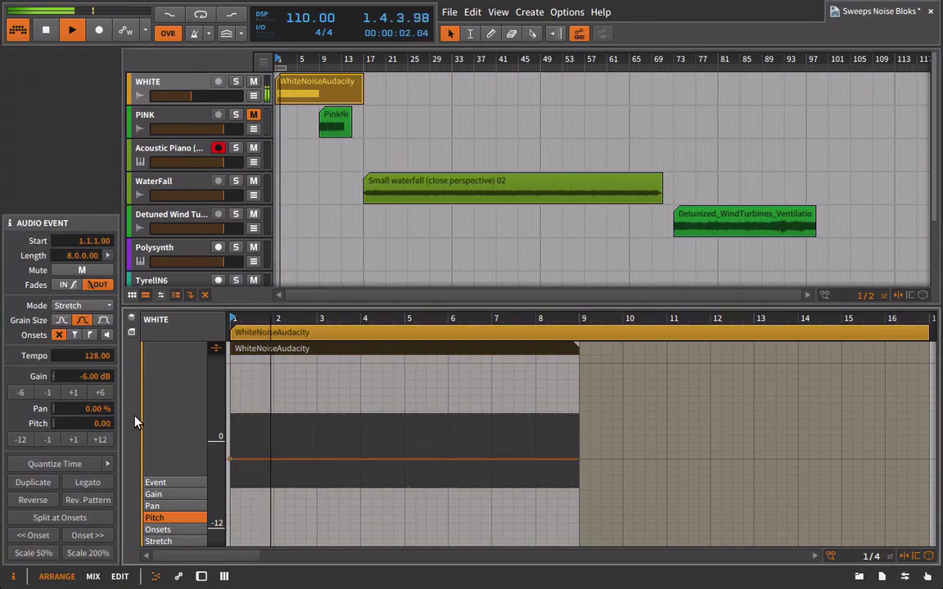
left_click(92, 440)
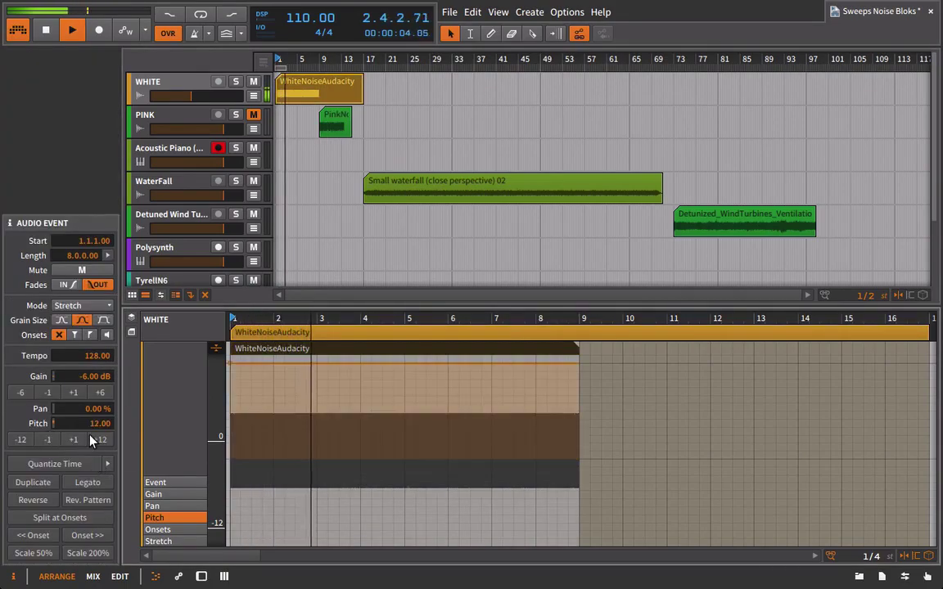
left_click(23, 439)
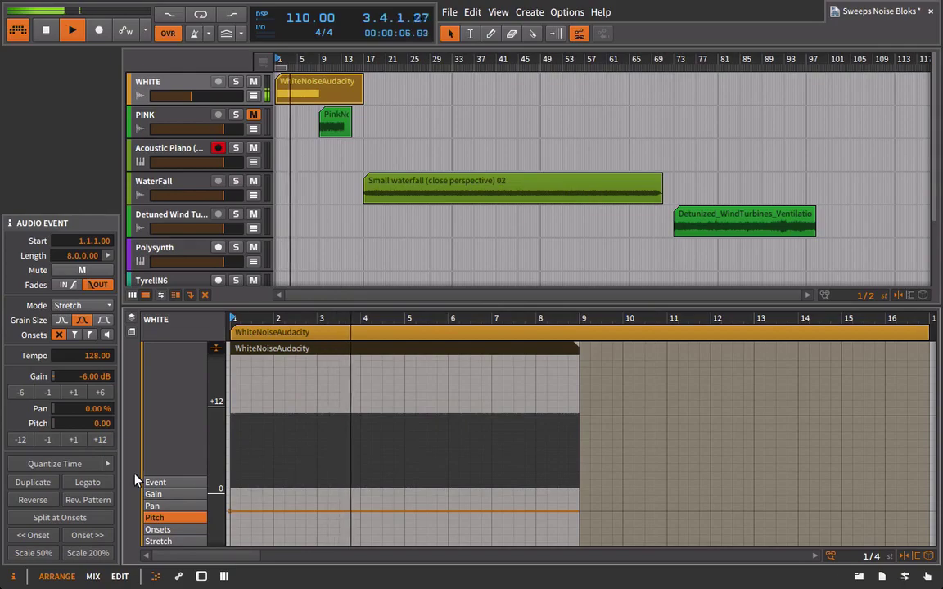
Step: Audition the white noise event raised semitone by semitone to 10 and beyond, lower it to -12, and reset its pitch to 0
left_click(75, 440)
left_click(74, 440)
left_click(75, 440)
left_click(74, 440)
left_click(74, 440)
left_click(75, 440)
left_click(74, 441)
left_click(75, 441)
left_click(75, 441)
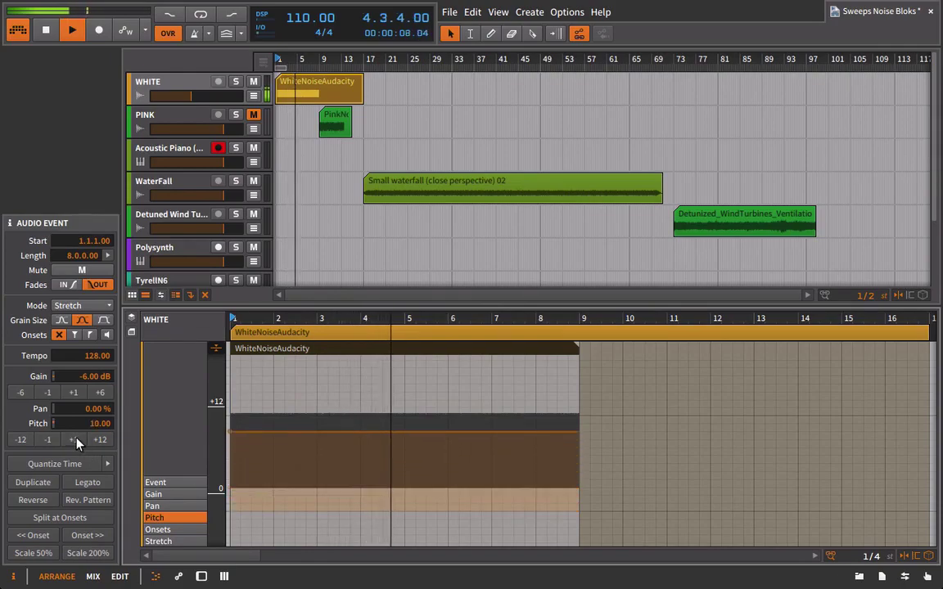
left_click(75, 440)
left_click(74, 441)
left_click(74, 441)
left_click(73, 440)
left_click(73, 440)
left_click(22, 440)
left_click(22, 440)
left_click(22, 440)
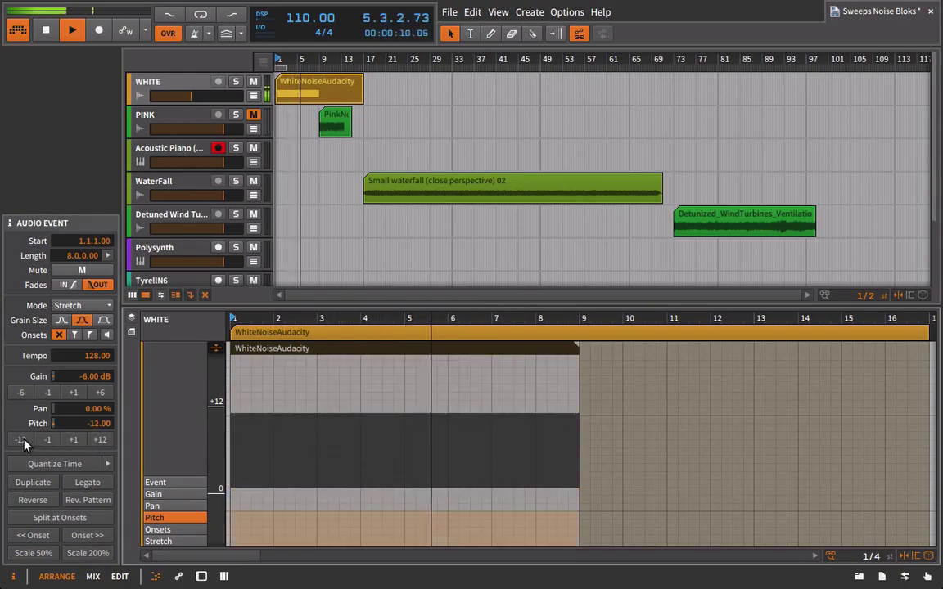
double_click(100, 423)
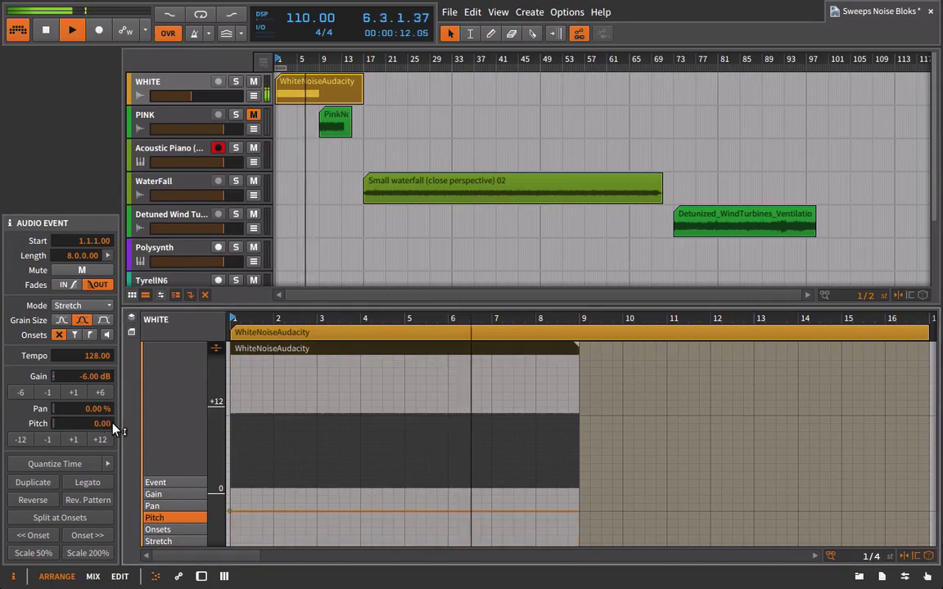
Step: Bounce the WhiteNoiseAudacity clip on the WHITE track to a new audio track, using Pre-Fader as the source
left_click(211, 85)
key("d")
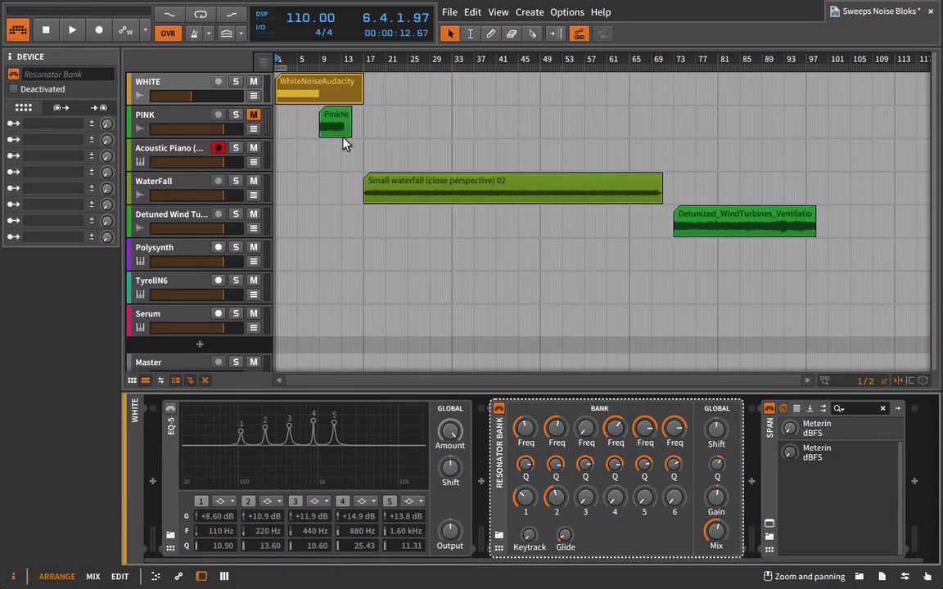
left_click(327, 95)
key("e")
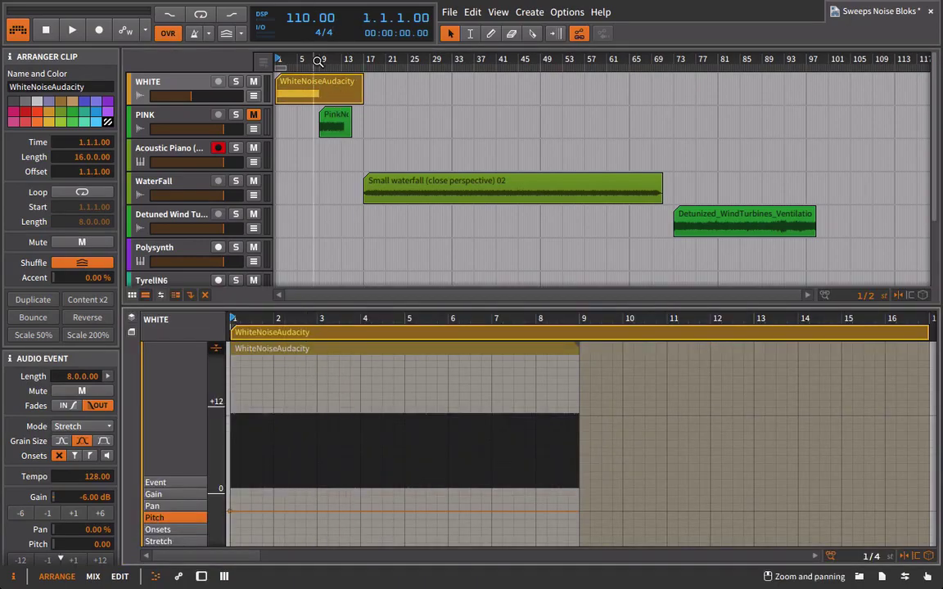
left_click_drag(318, 62, 369, 86)
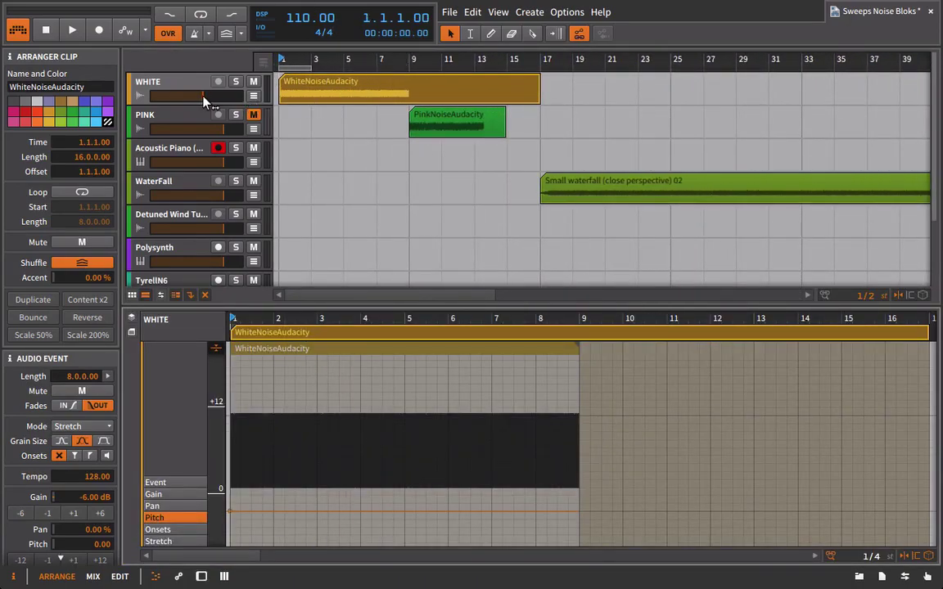
right_click(349, 92)
left_click(377, 215)
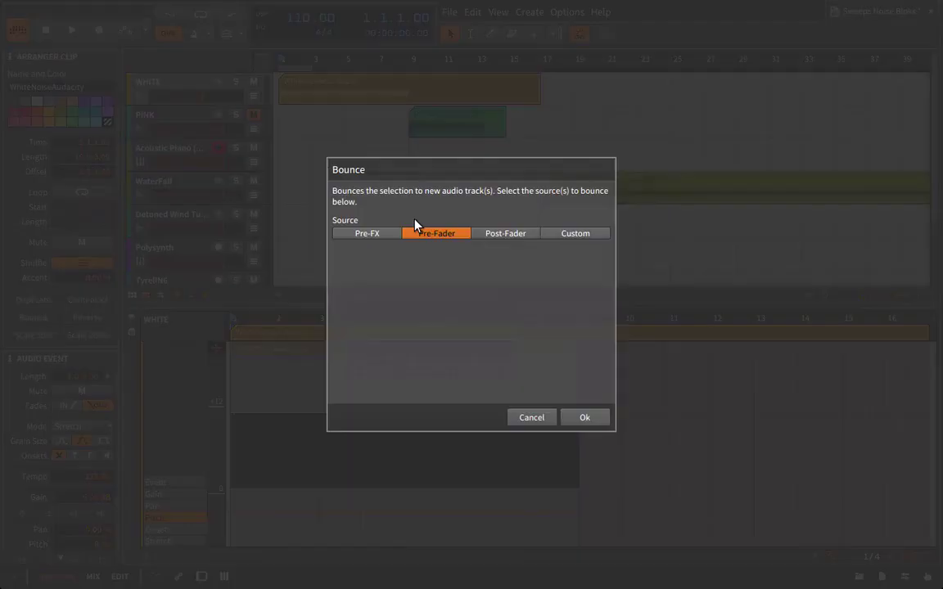
left_click(581, 417)
Step: Compare the device chains of the bounced Audio 2 track and the original WHITE track
left_click(175, 120)
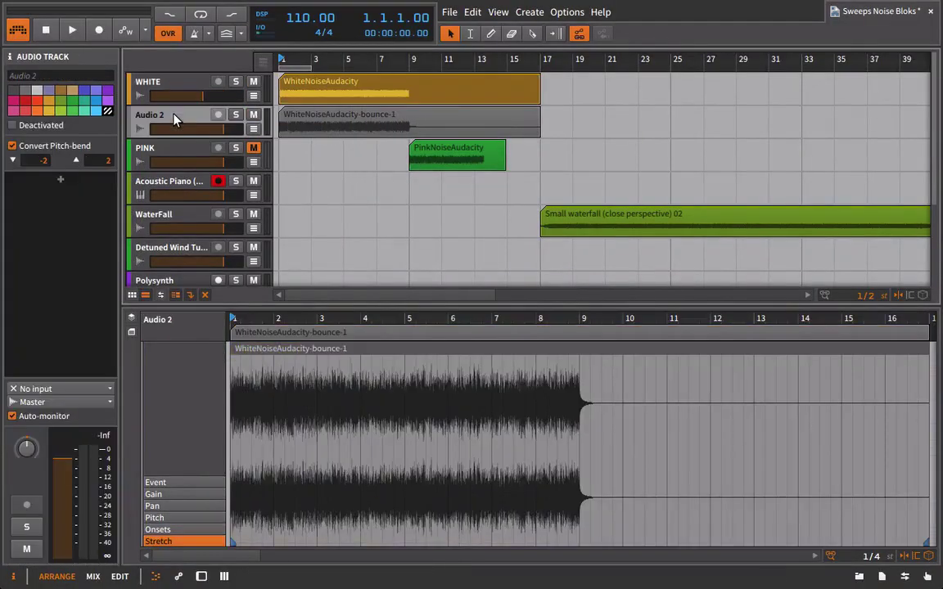
left_click(309, 126)
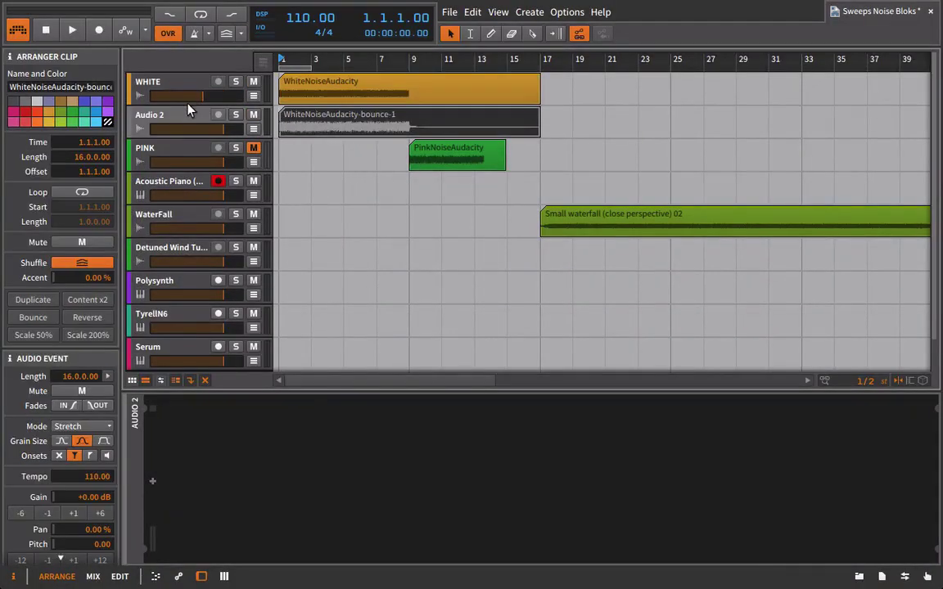
left_click(174, 81)
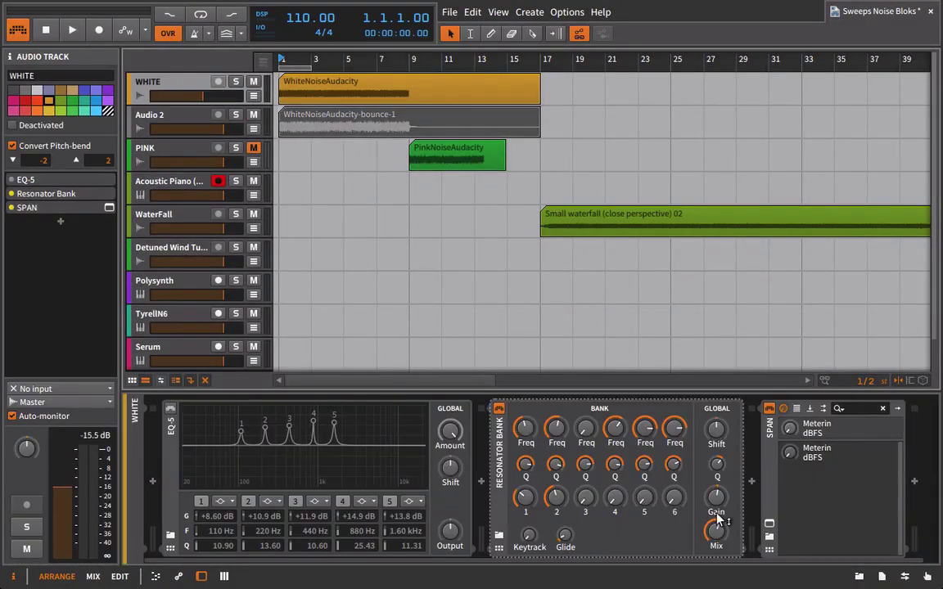
left_click(160, 120)
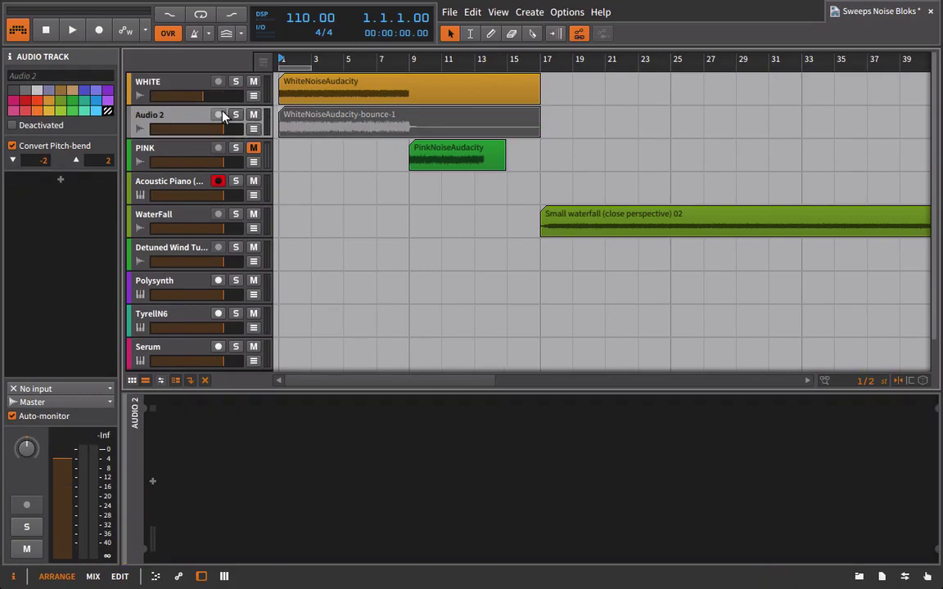
Step: Solo and play the Audio 2 track at a lower volume, with its bounced clip open in the detail editor
left_click(236, 114)
key("space")
key("space")
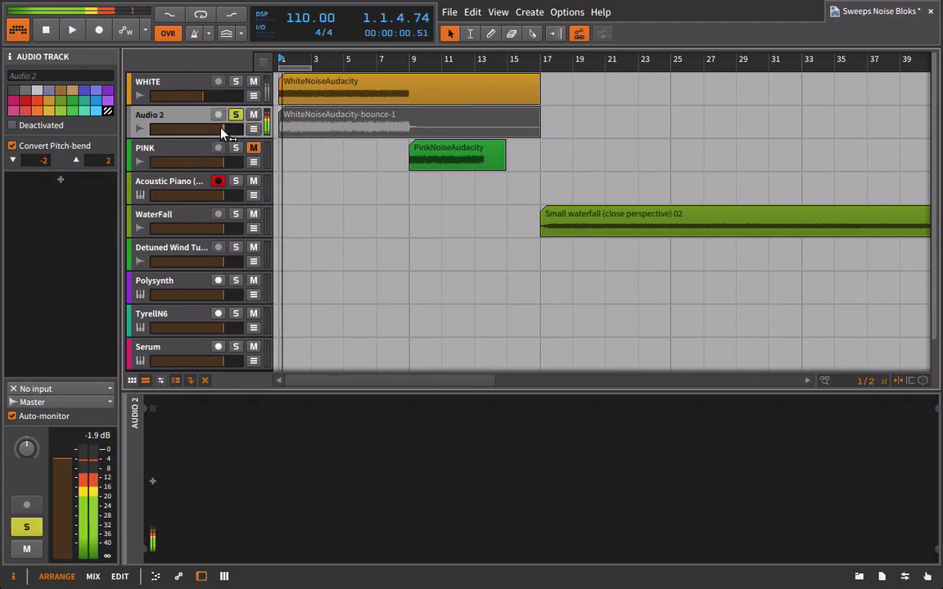
key("space")
double_click(338, 119)
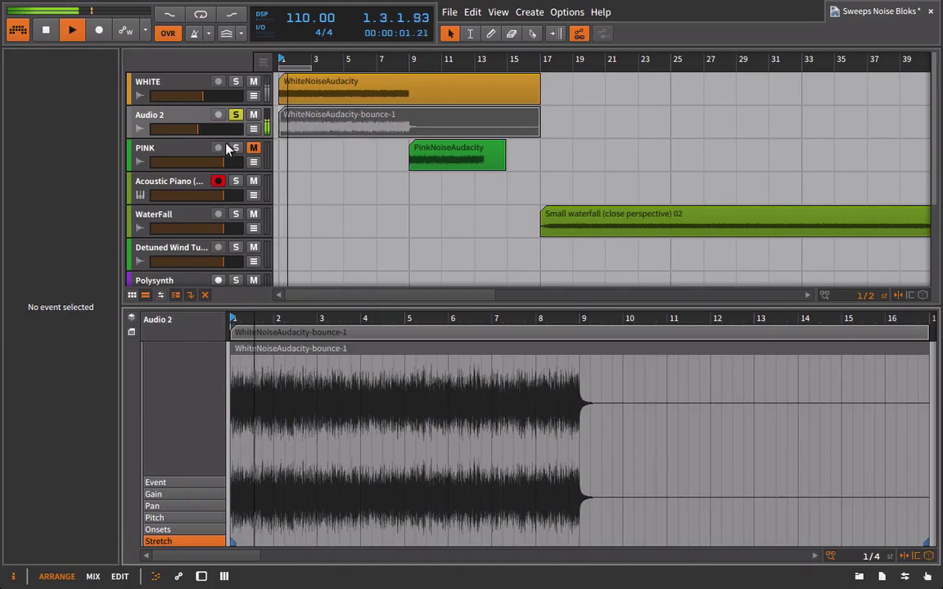
left_click(204, 124)
Step: Draw a pan ramp on the bounced clip from -43.8 % at its start to centre just before bar 3
left_click(176, 506)
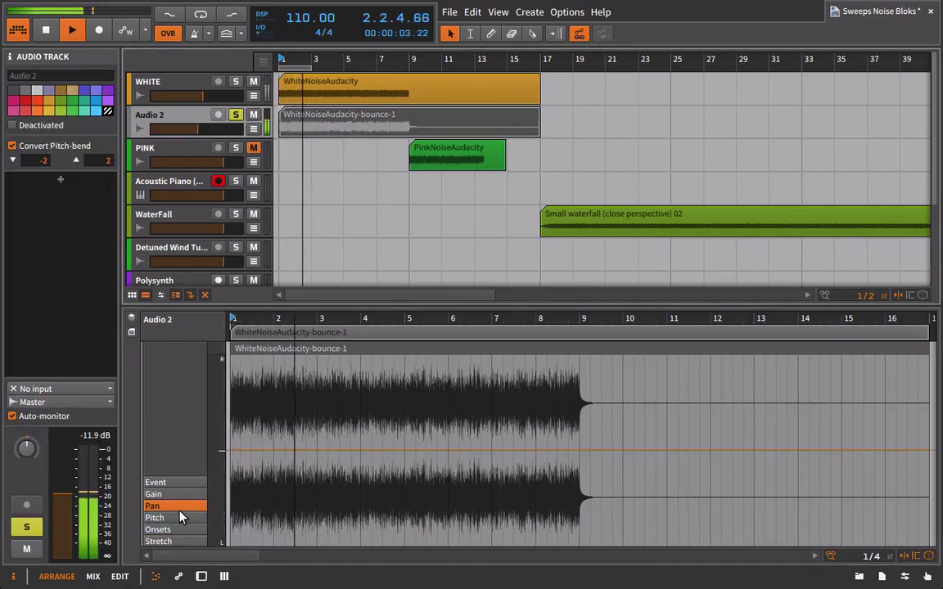
key("space")
left_click(330, 117)
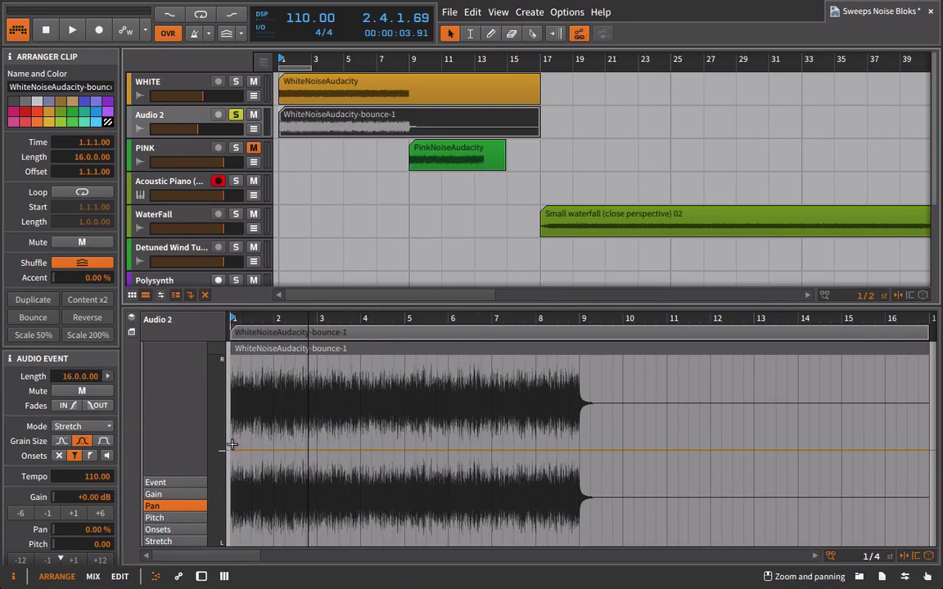
left_click(286, 447)
left_click_drag(235, 452, 231, 493)
key("ctrl+z")
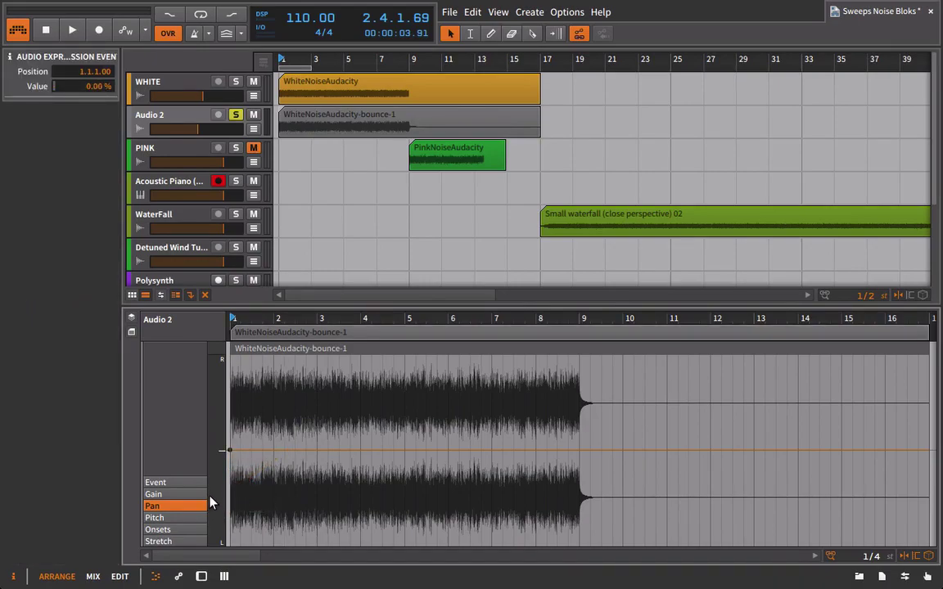
key("space")
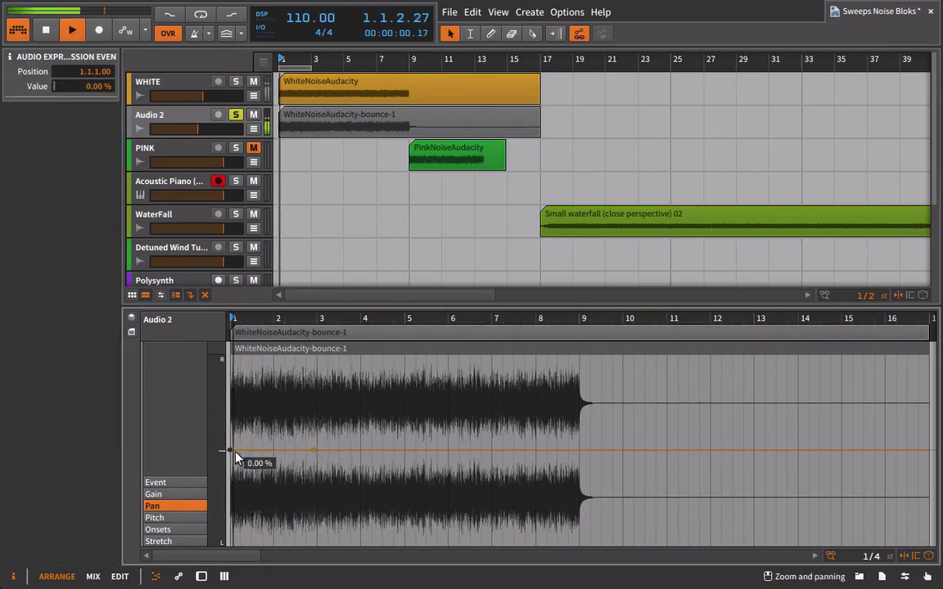
left_click_drag(231, 450, 230, 490)
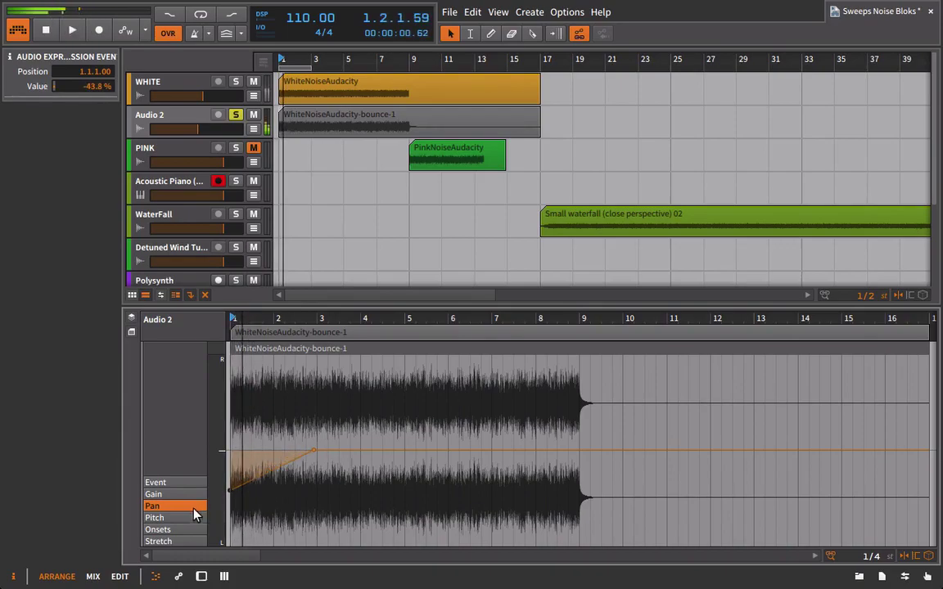
Step: Draw a pitch envelope on the bounced clip that rises until about bar 3.5, dips steeply, and recovers near bar 7, while playing it
left_click(194, 518)
left_click_drag(279, 509, 360, 546)
key("space")
left_click_drag(480, 547, 467, 376)
scroll(467, 375, "up", 3)
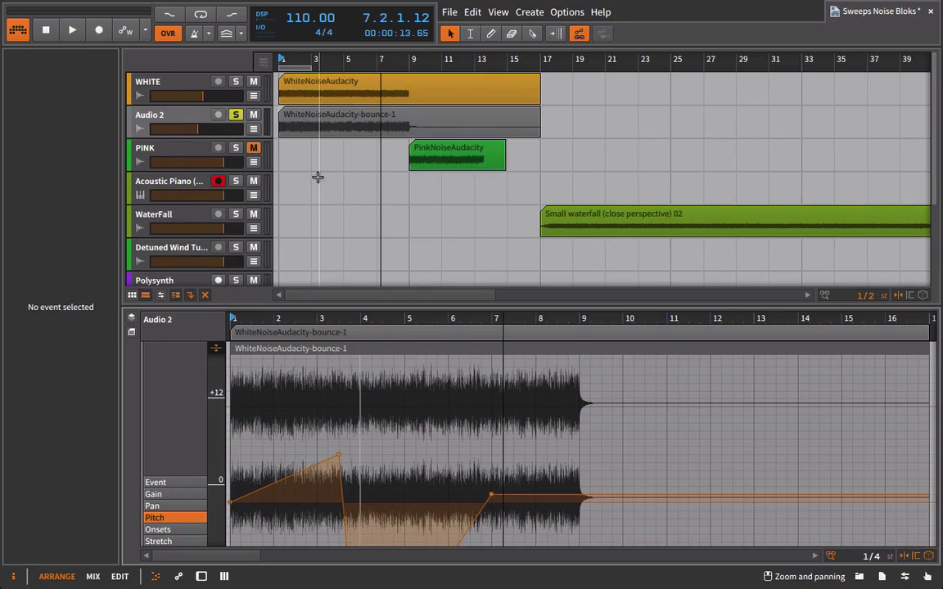
Step: Draw a falling pitch envelope on the original WhiteNoiseAudacity clip, ending at a point between bars 2 and 3, and start playback
left_click(326, 98)
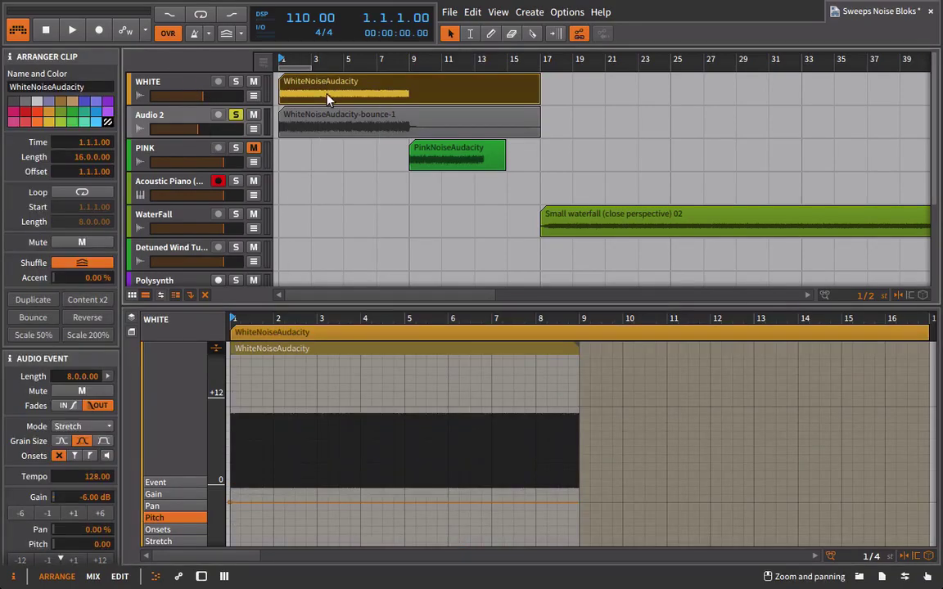
left_click(284, 500)
left_click_drag(300, 504, 300, 586)
key("space")
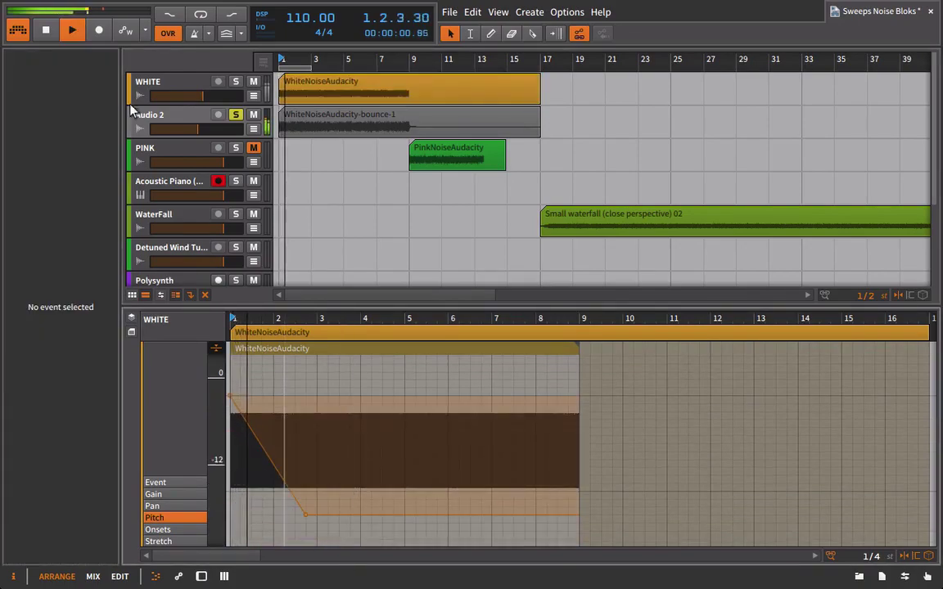
Step: Solo and play the WHITE track, and move the end point of its pitch envelope to -24 at position 3.4.1
key("space")
left_click(233, 90)
left_click(236, 82)
left_click(253, 129)
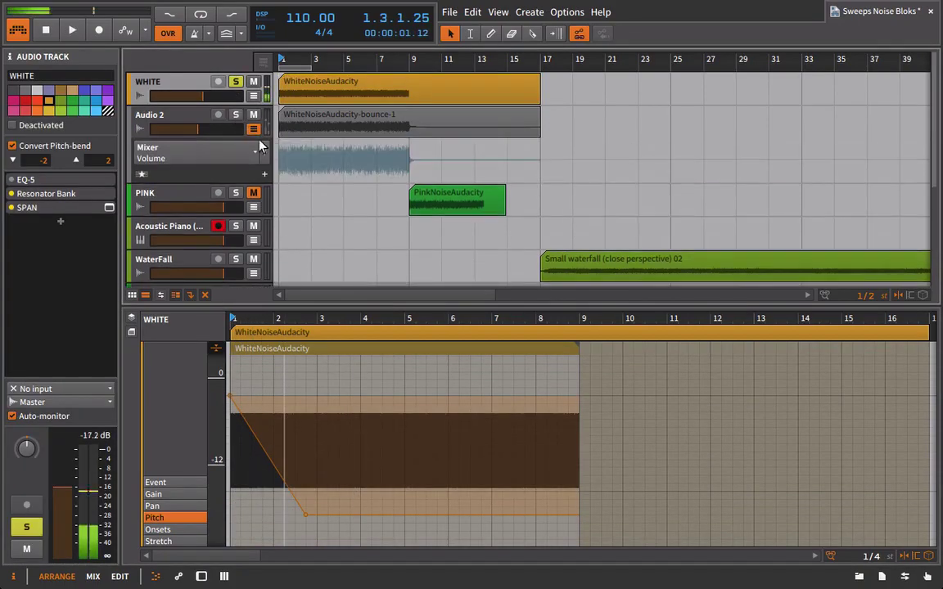
key("space")
left_click_drag(312, 511, 329, 587)
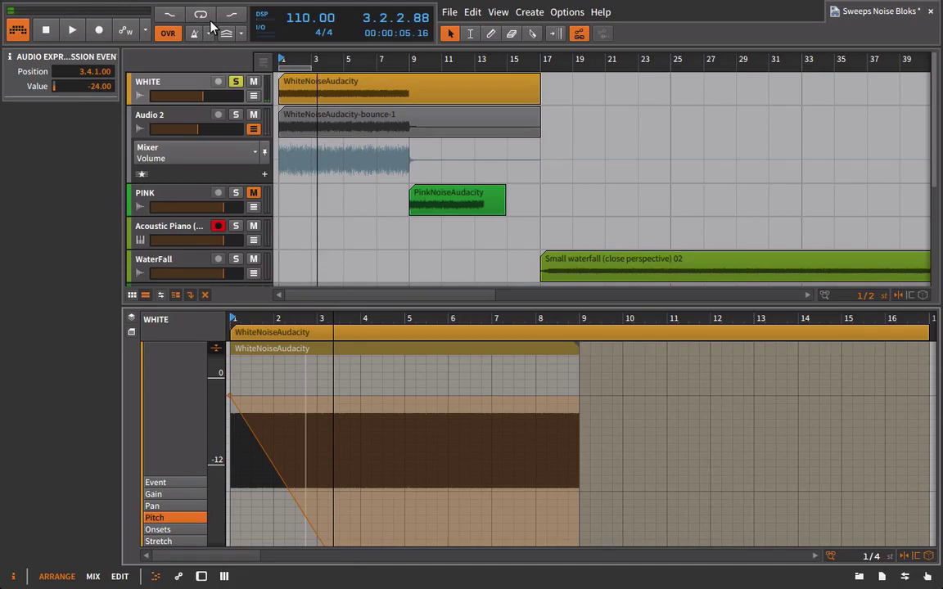
left_click(157, 114)
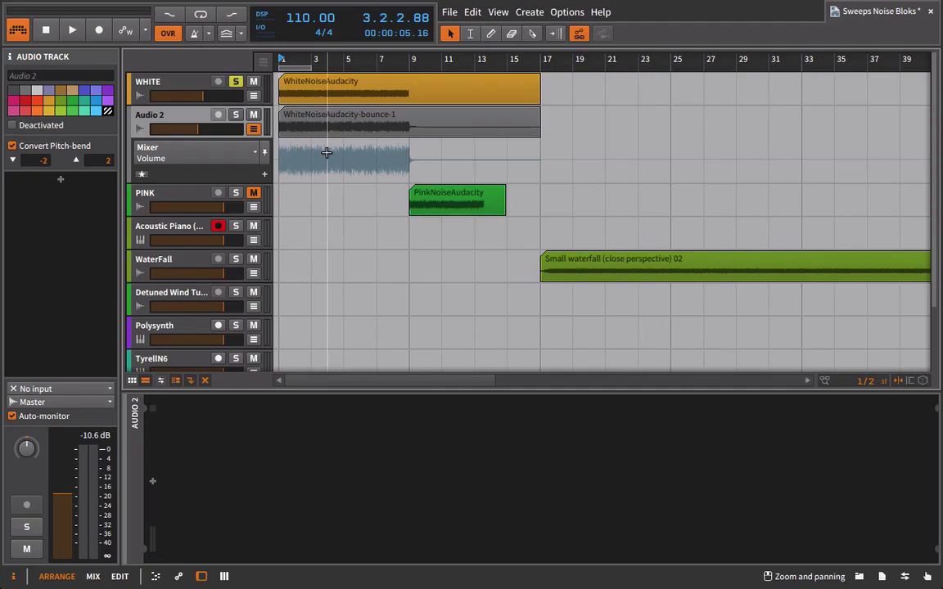
left_click(324, 81)
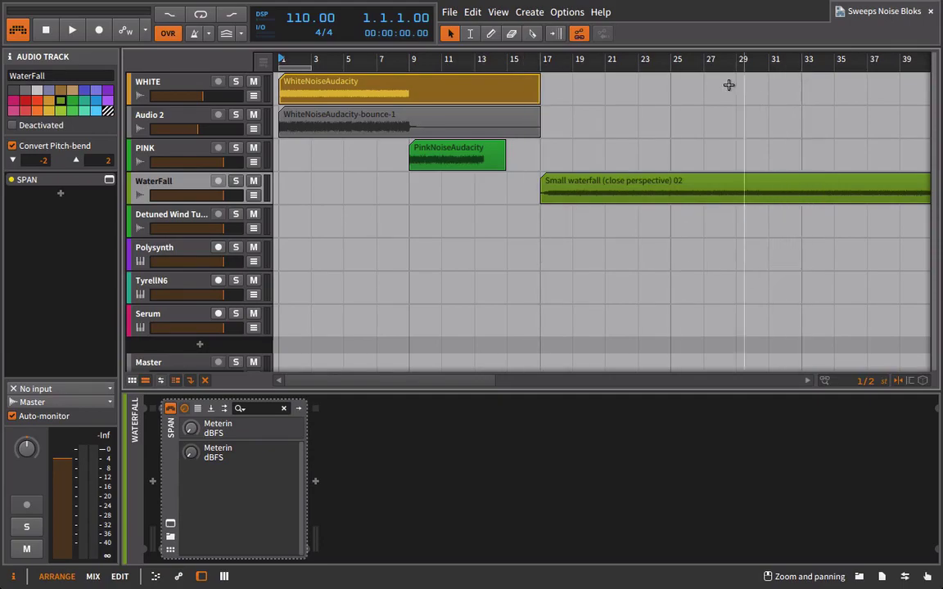
Step: Play the Small waterfall clip from bar 28 and examine its spectrum in SPAN
key("minus")
key("minus")
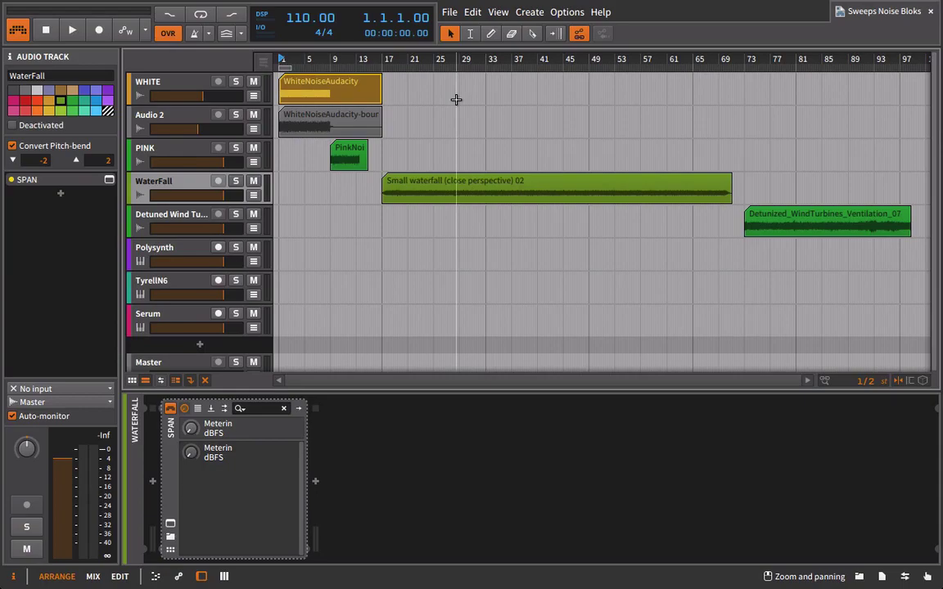
left_click(455, 60)
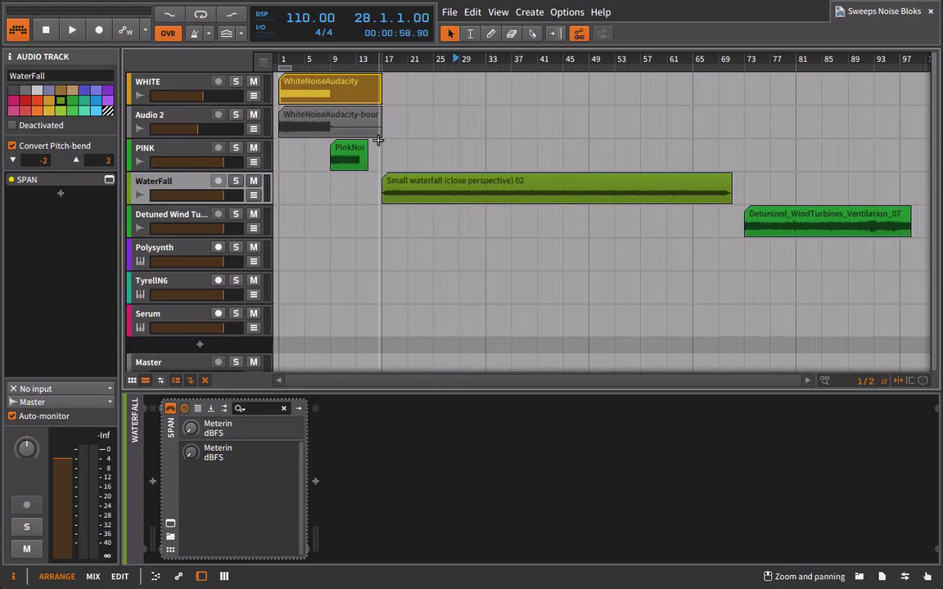
key("space")
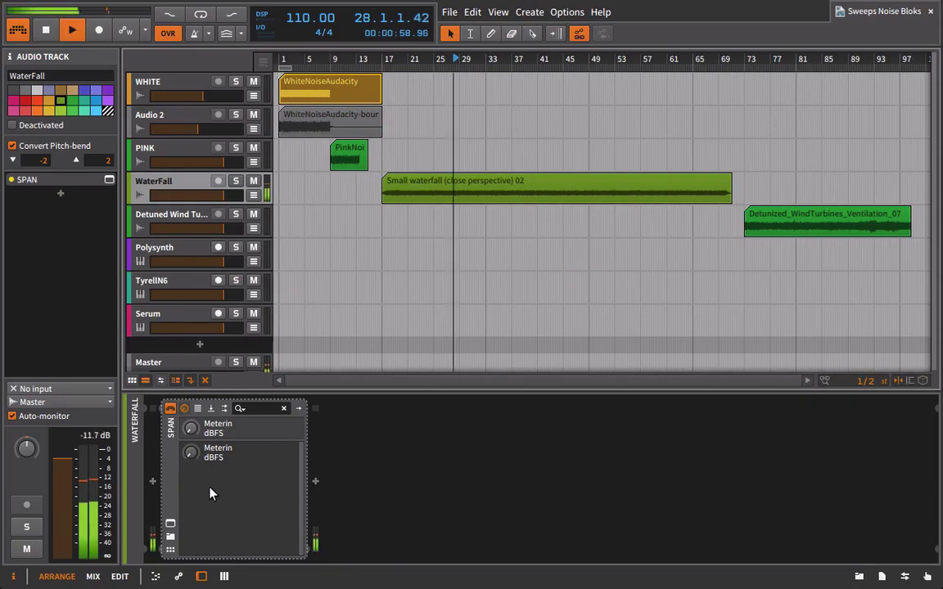
left_click(170, 525)
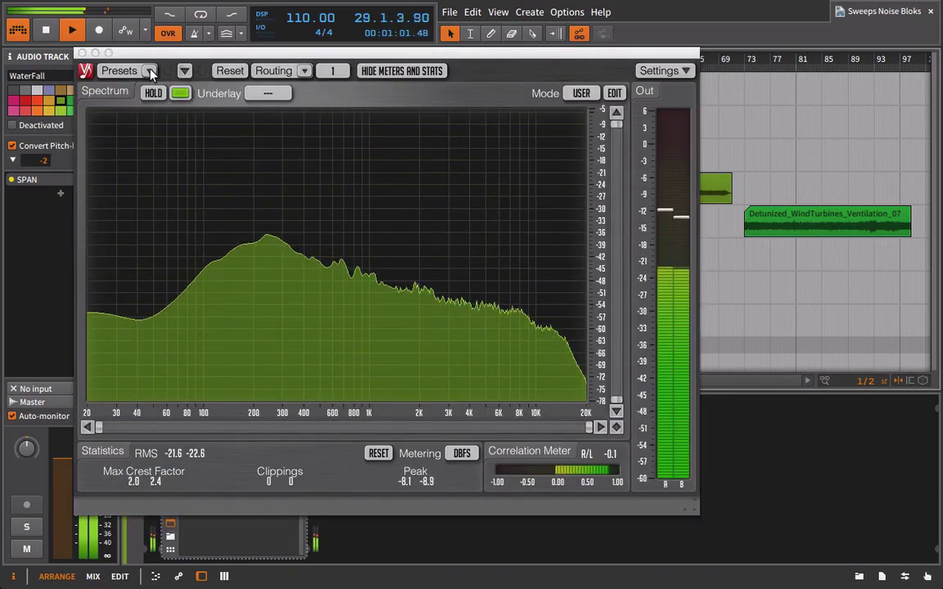
left_click(82, 54)
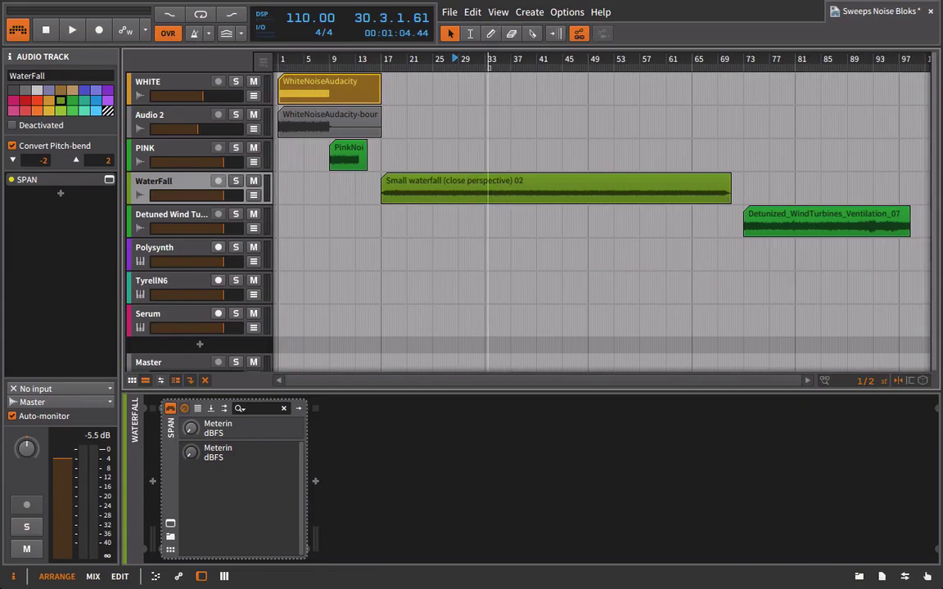
Step: Split the Small waterfall clip on the WaterFall track at bars 29 and 33
left_click_drag(489, 62, 400, 185)
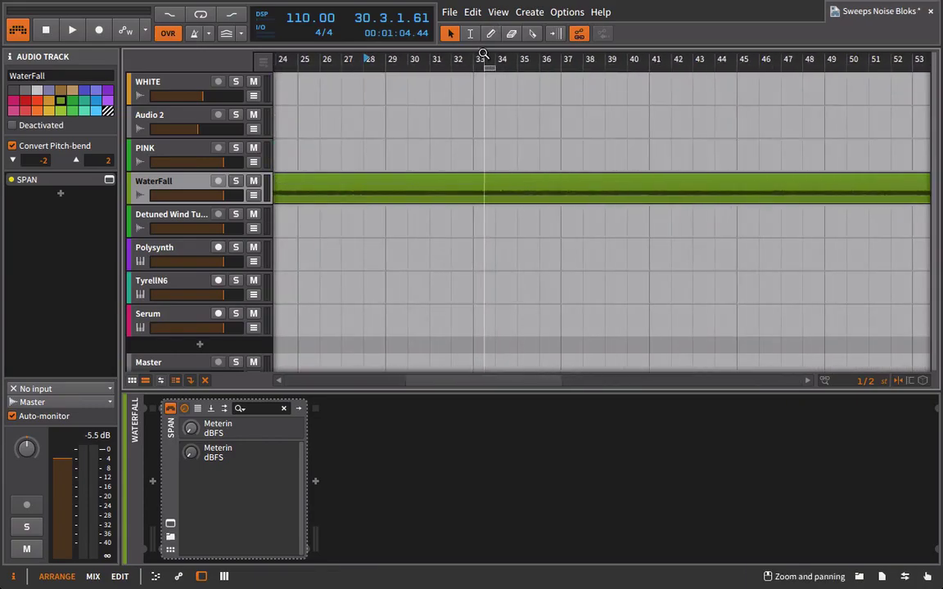
left_click(387, 198, "alt")
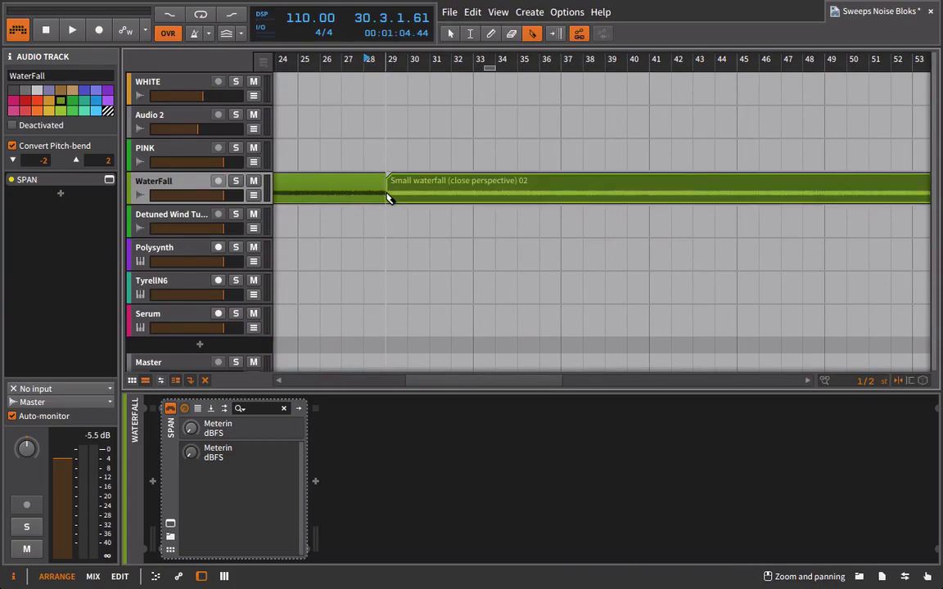
left_click(476, 194, "alt")
left_click_drag(459, 62, 459, 33)
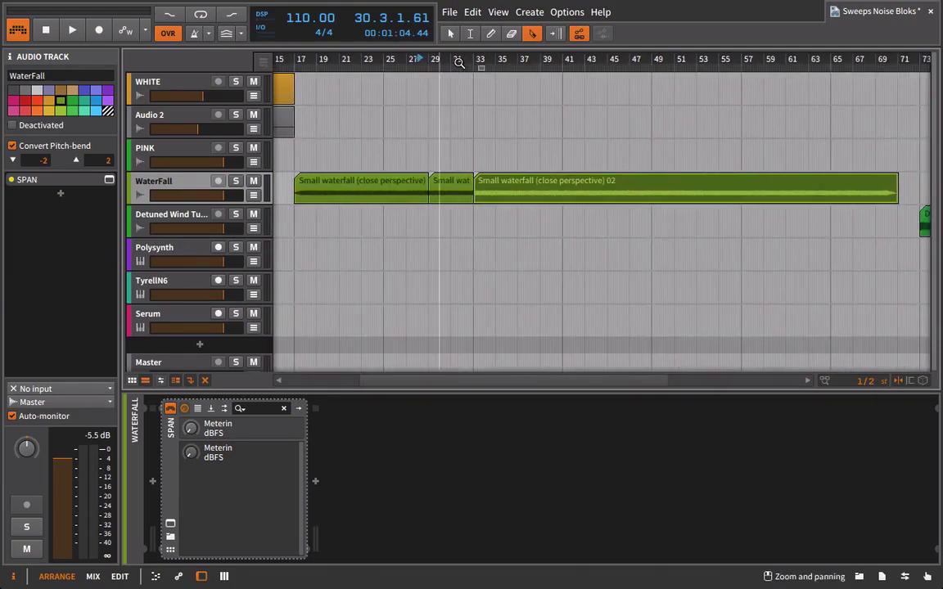
key("1")
left_click_drag(361, 64, 361, 74)
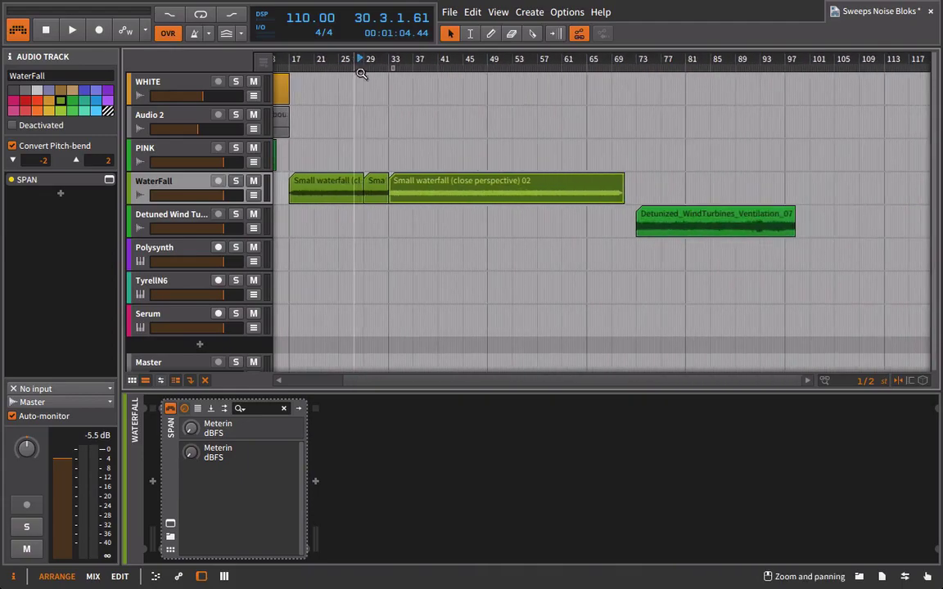
Step: Move the last waterfall piece to bar 90 and the first piece to around bar 55
left_click_drag(415, 183, 766, 183)
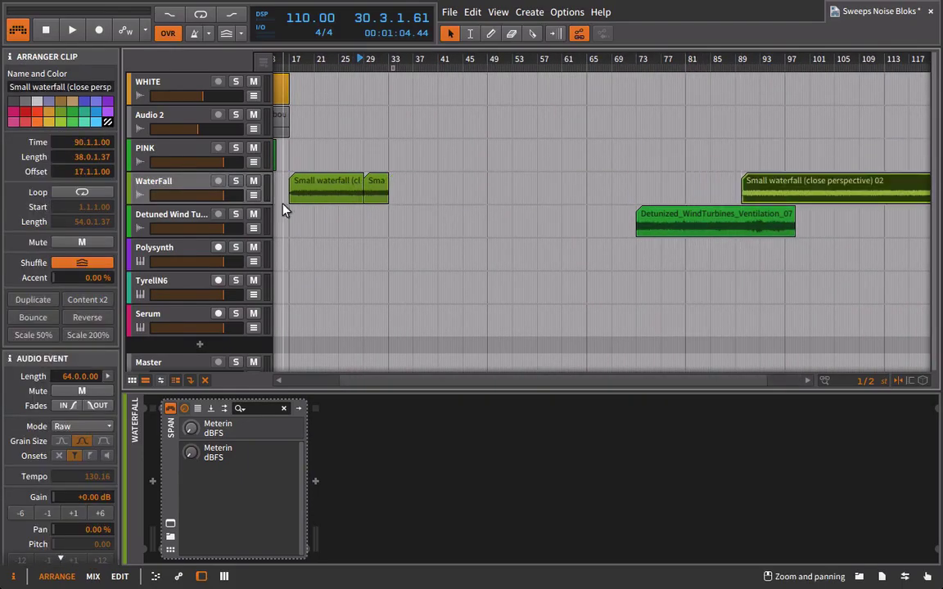
left_click_drag(296, 188, 540, 186)
left_click_drag(400, 63, 401, 86)
Step: Move the four-bar middle waterfall piece to bar 33 and consolidate it
left_click_drag(357, 199, 403, 199)
right_click(403, 199)
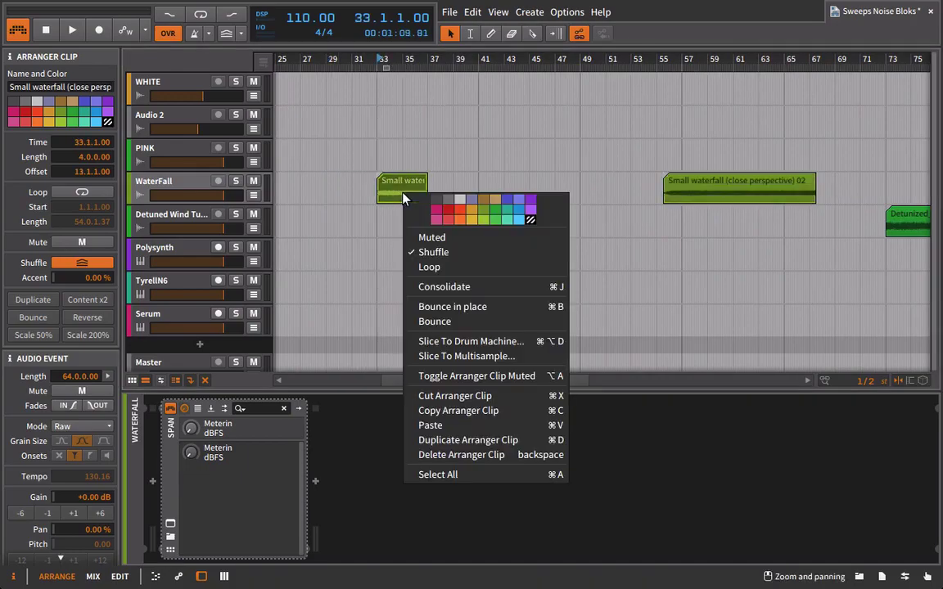
left_click(491, 287)
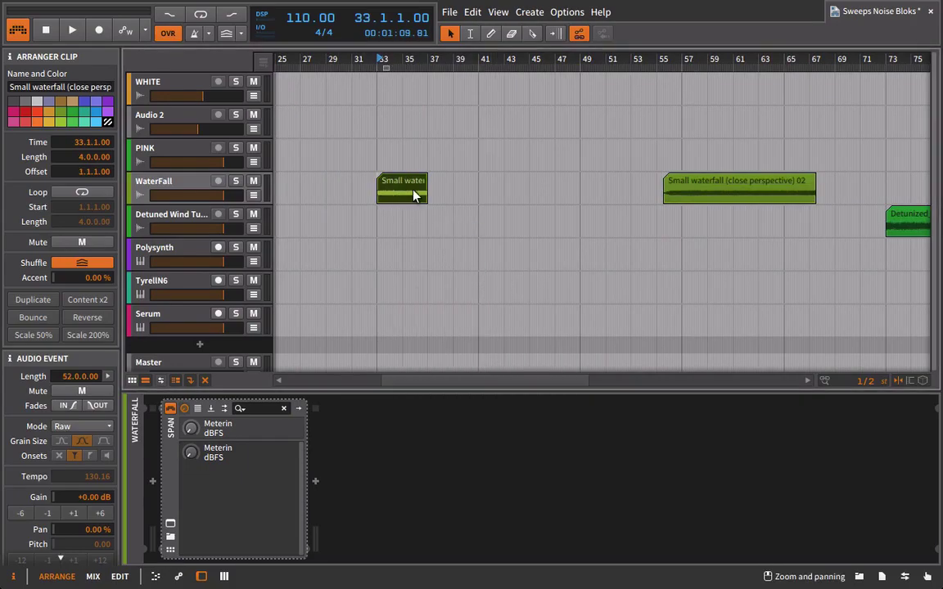
Step: Switch the consolidated clip's audio event to Stretch mode with a tempo of 130.16
left_click(72, 427)
left_click(78, 451)
double_click(86, 476)
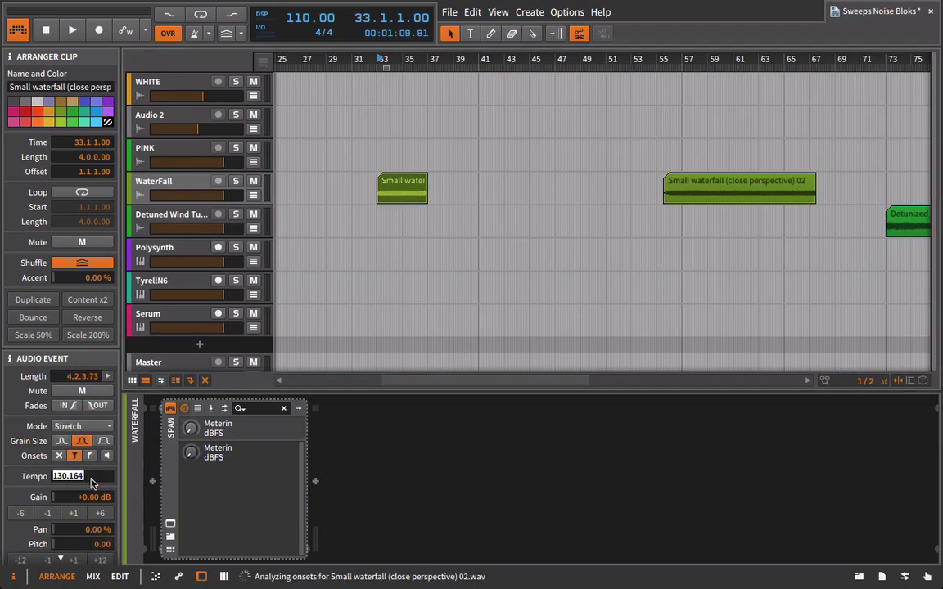
type("130.16")
key("Return")
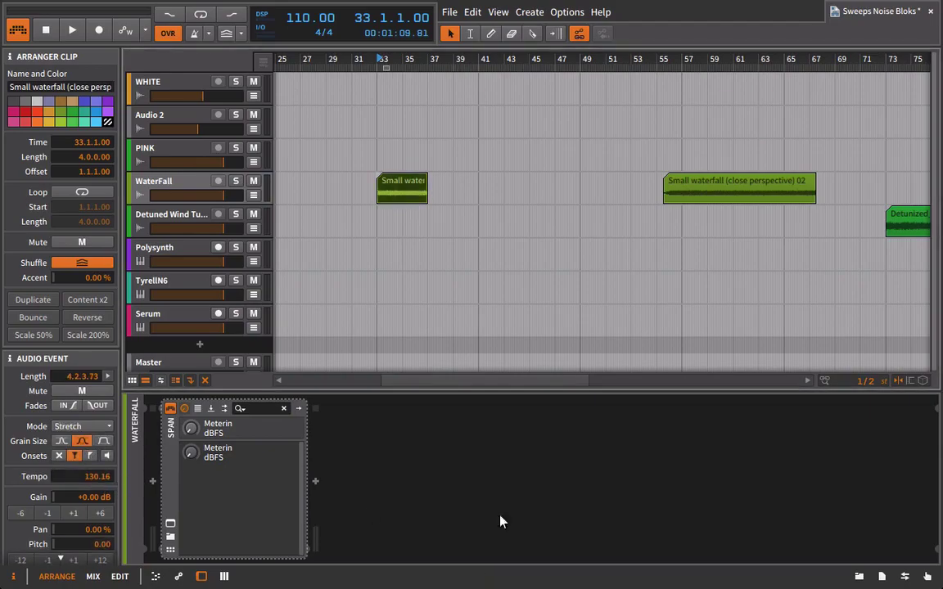
Step: Extend the waterfall clip at bar 33 to 8 bars, open it in the detail editor and start playback
left_click_drag(427, 188, 479, 188)
double_click(460, 190)
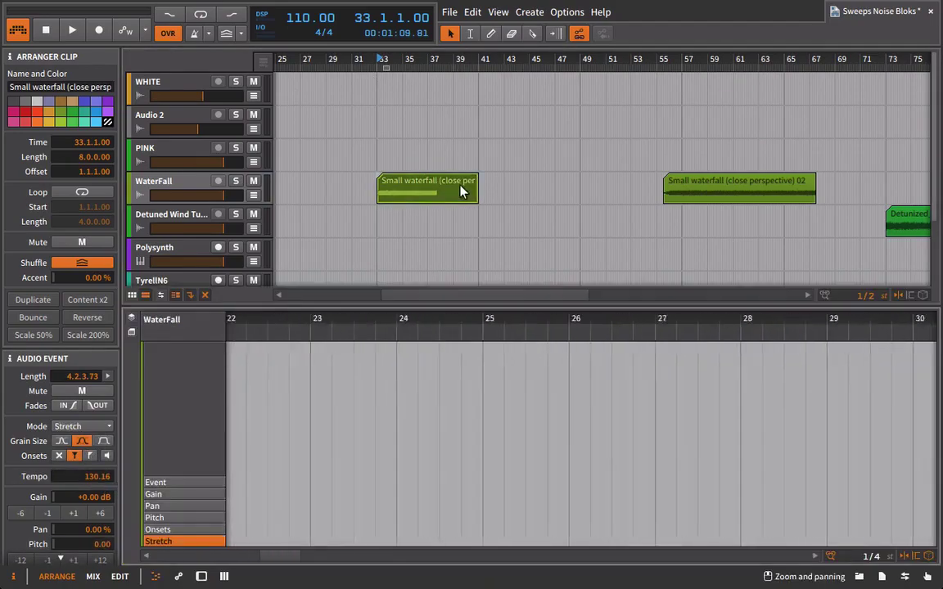
key("space")
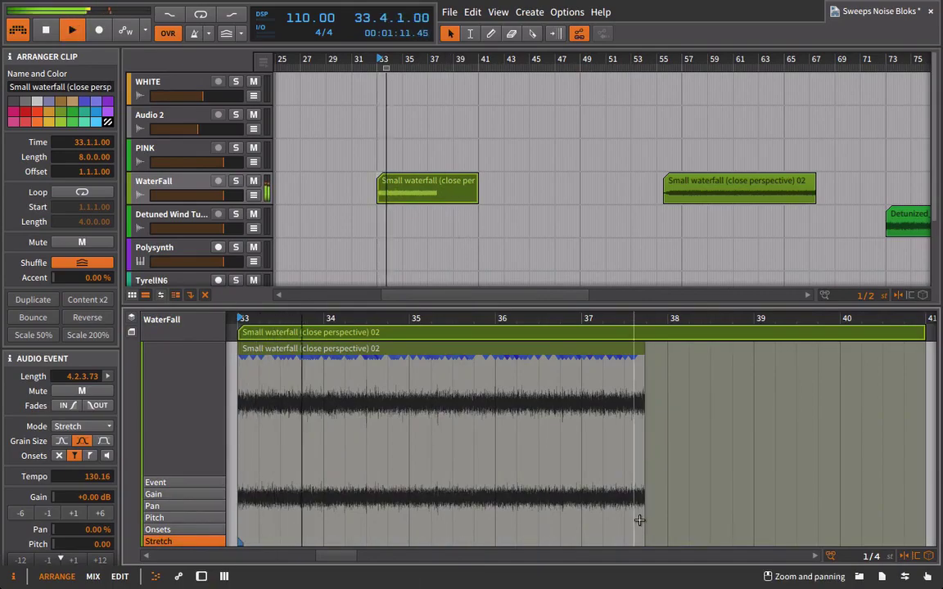
Step: Stretch the audio event to fill the 8-bar clip, and set its pitch to -12.00 while playing it
left_click_drag(644, 521, 925, 538)
key("space")
key("space")
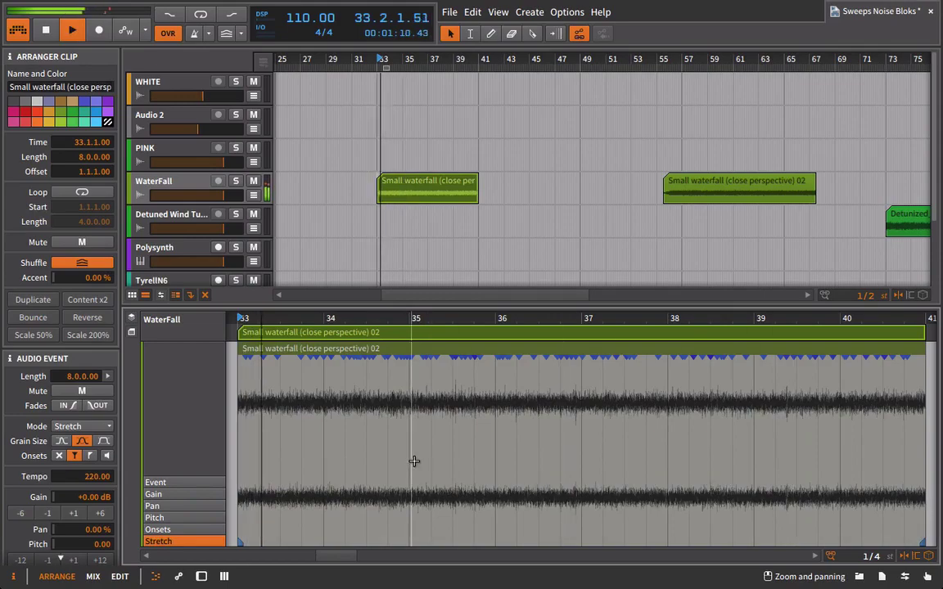
left_click(23, 560)
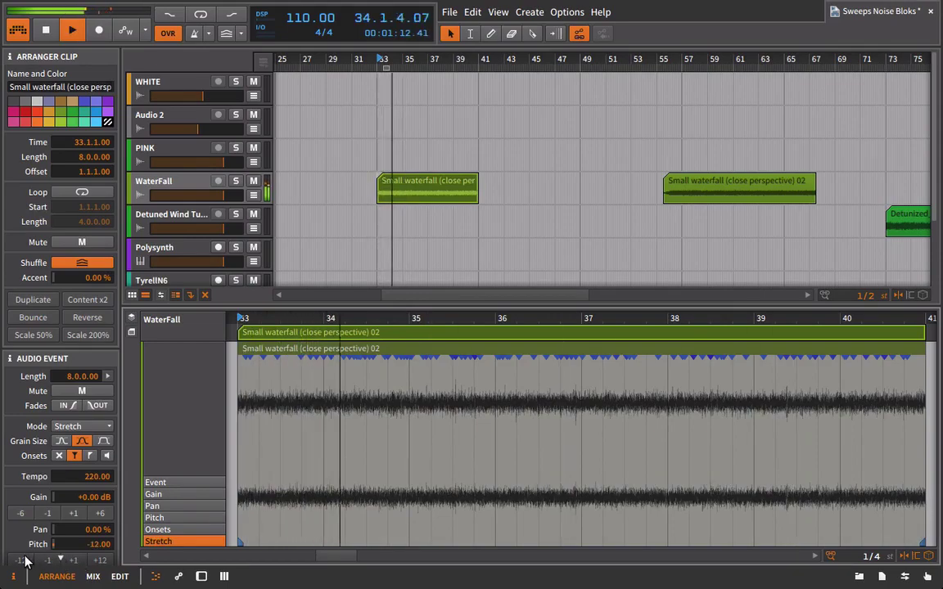
Step: Find EQ-5 among the Bitwig devices and add it after SPAN on the WaterFall track
left_click(904, 577)
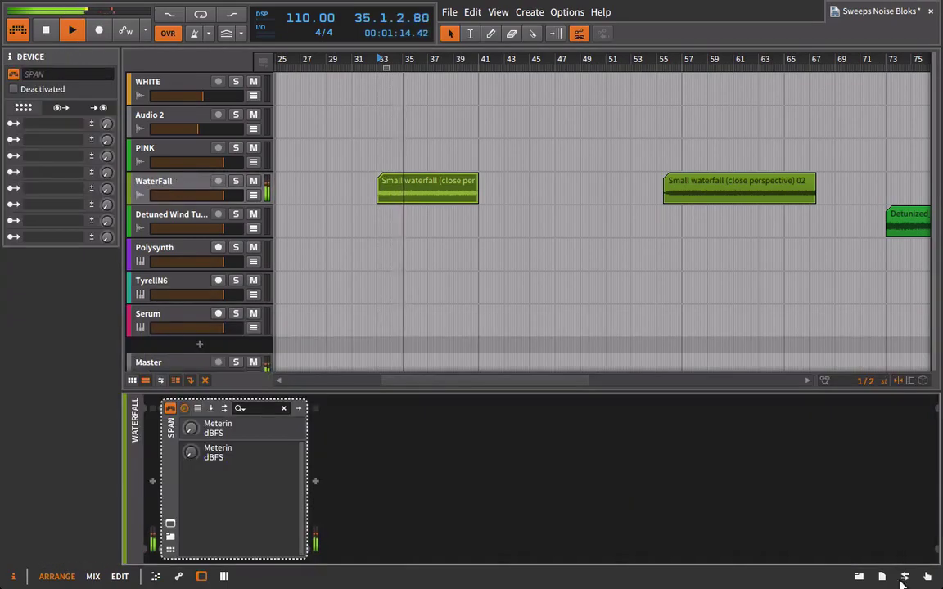
left_click(859, 577)
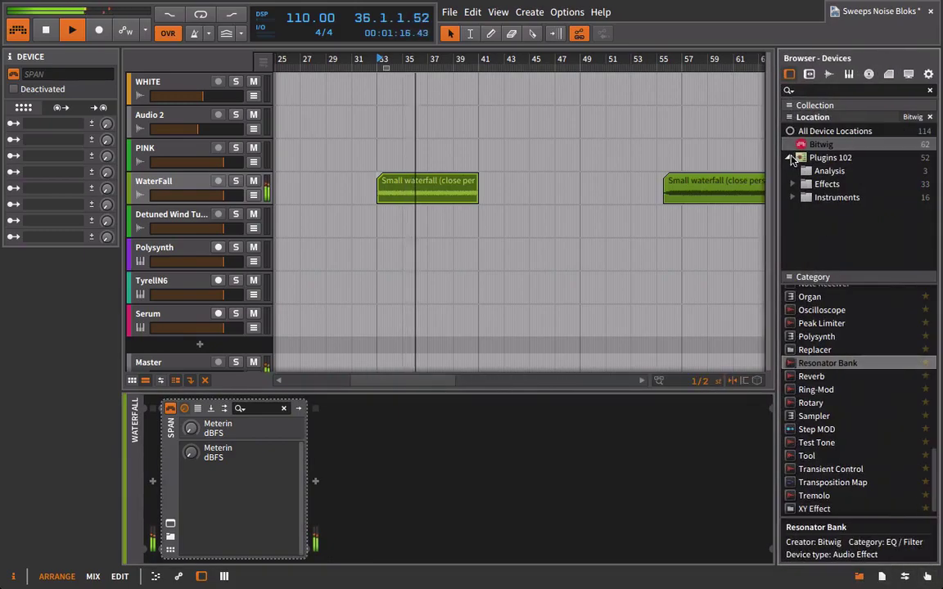
left_click(821, 185)
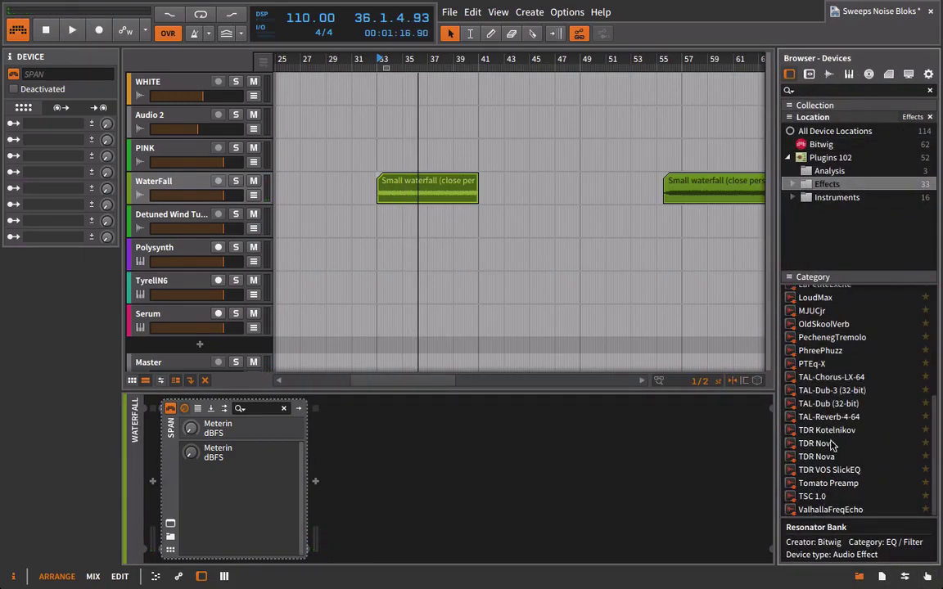
left_click(821, 144)
scroll(909, 353, "up", 10)
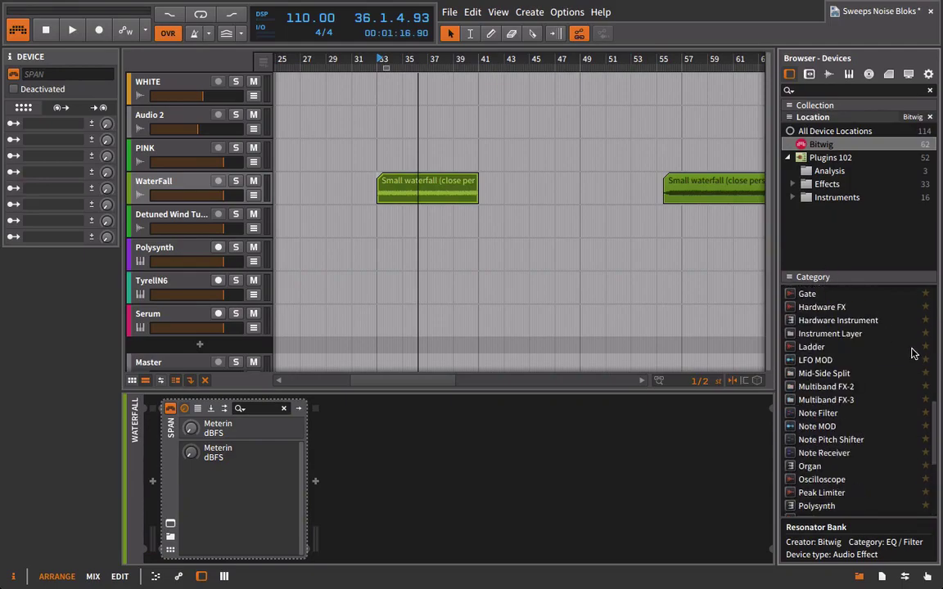
scroll(900, 360, "down", 3)
scroll(851, 403, "up", 1)
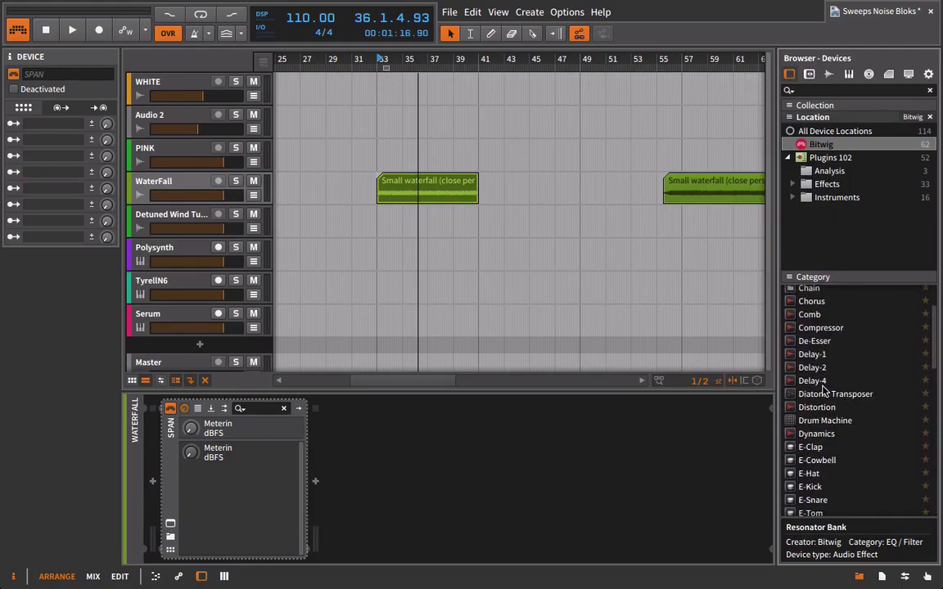
scroll(825, 392, "down", 4)
left_click_drag(807, 487, 327, 483)
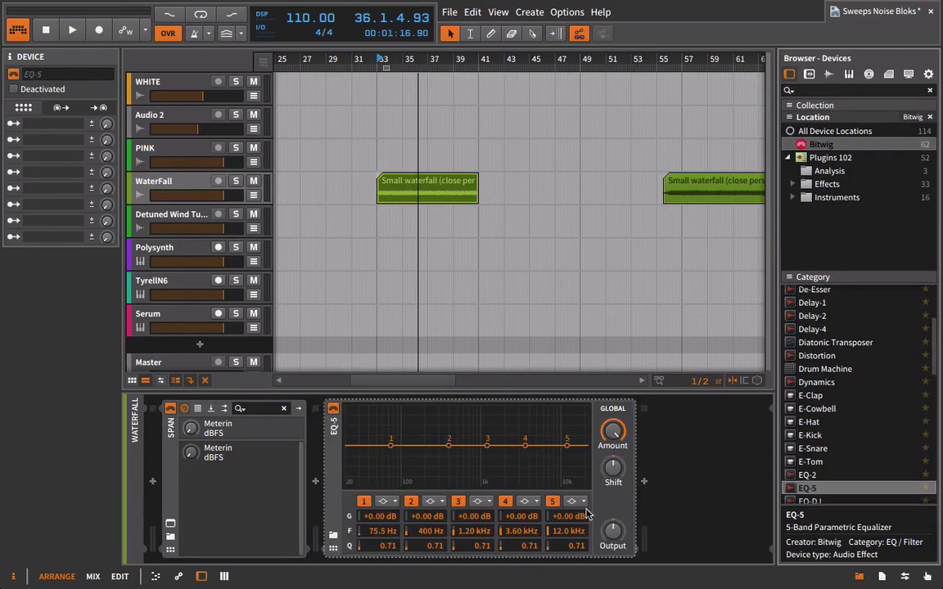
Step: During playback, set EQ-5 band 1 to a low cut at 209 Hz and boost band 3 by 14.0 dB at 13.8 kHz
key("space")
left_click(385, 505)
left_click(401, 517)
left_click_drag(390, 446, 426, 446)
left_click_drag(486, 449, 571, 438)
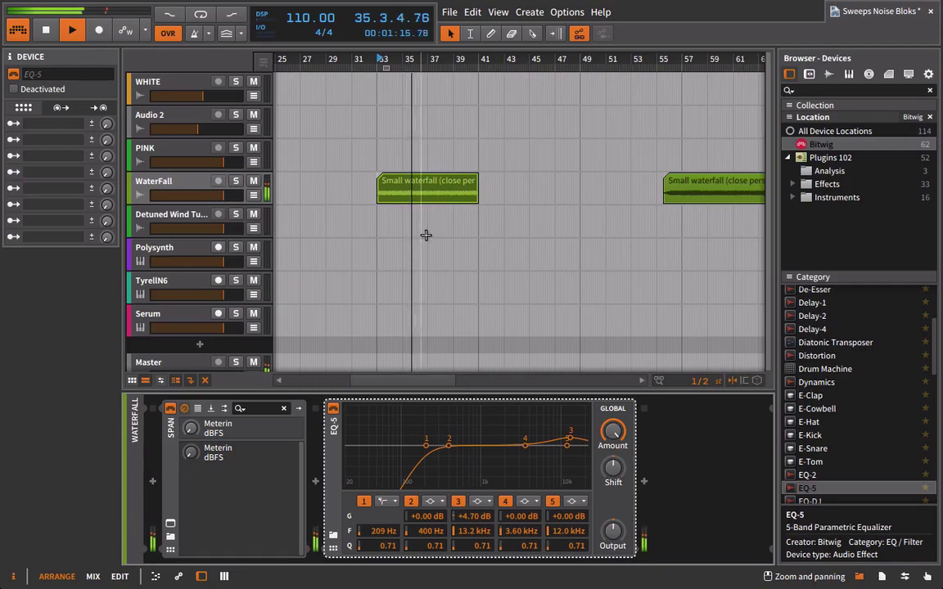
left_click_drag(570, 442, 572, 423)
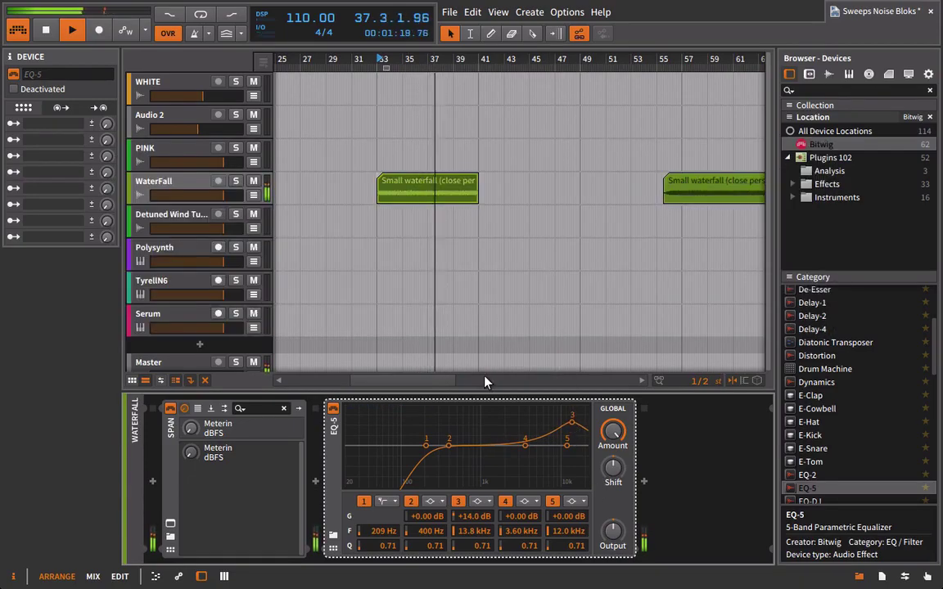
key("space")
Step: Bounce the 8-bar waterfall clip to a new audio track with the Pre-Fader source
left_click(440, 196)
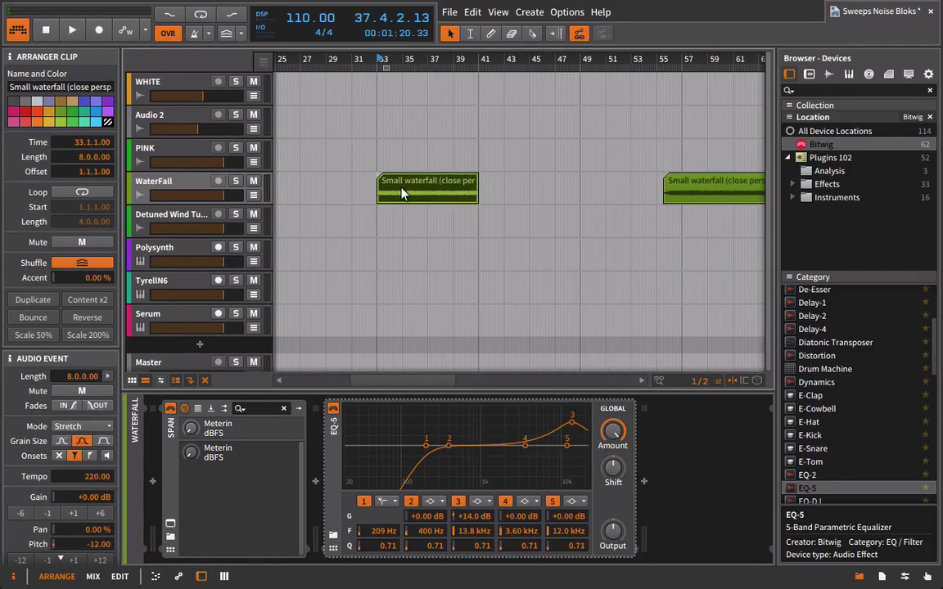
right_click(403, 191)
left_click(473, 318)
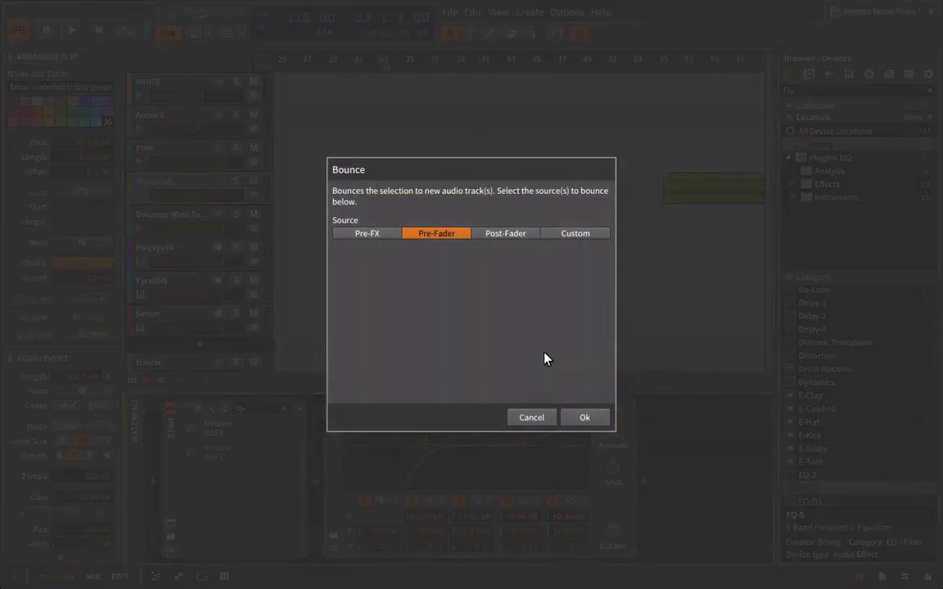
left_click(583, 418)
Step: Solo the bounced waterfall track and listen to its clip from bar 33
left_click(236, 214)
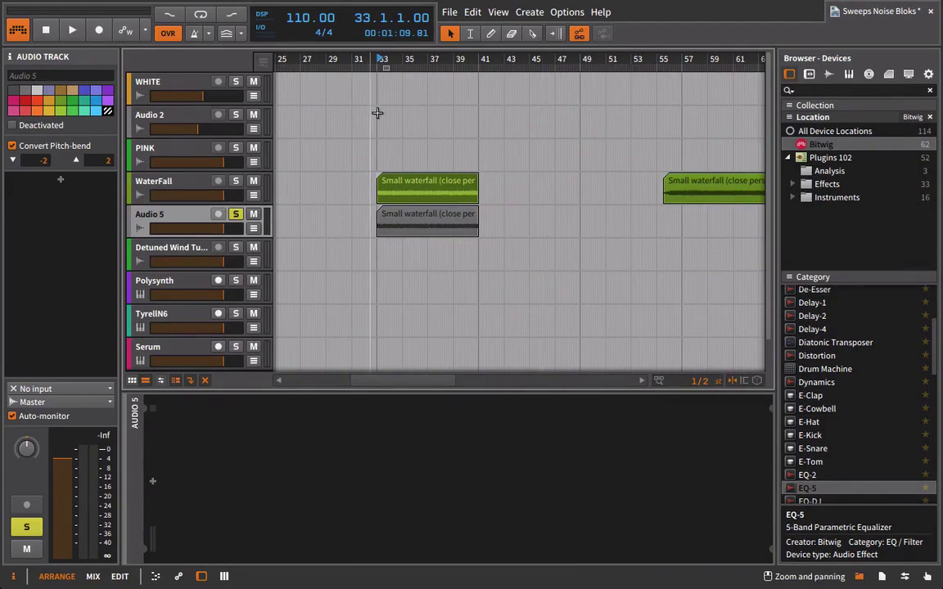
key("space")
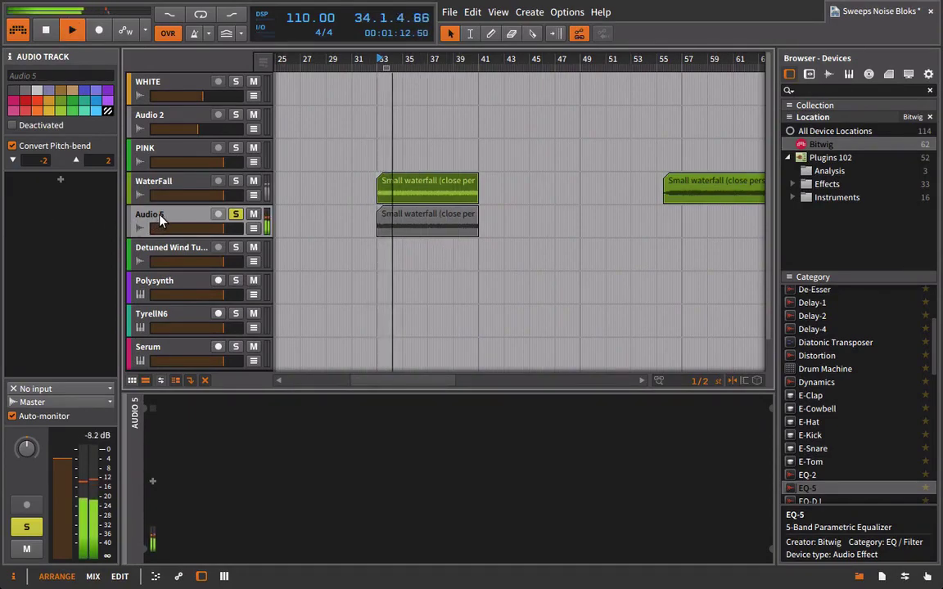
key("space")
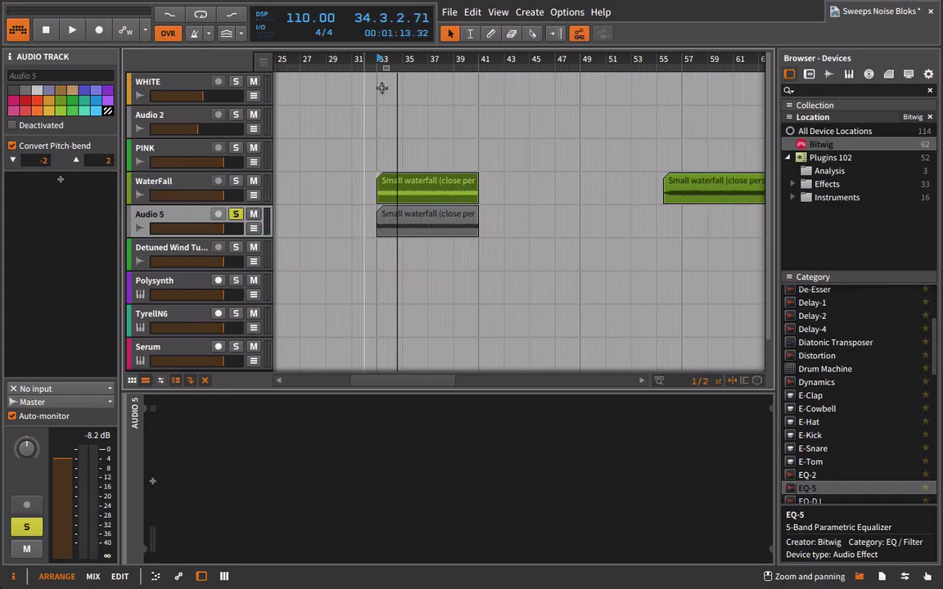
Step: Move the longest waterfall clip to 103.3.1, then solo the Detuned Wind Turbine track with the play start at 76.3.1
left_click_drag(418, 59, 374, 59)
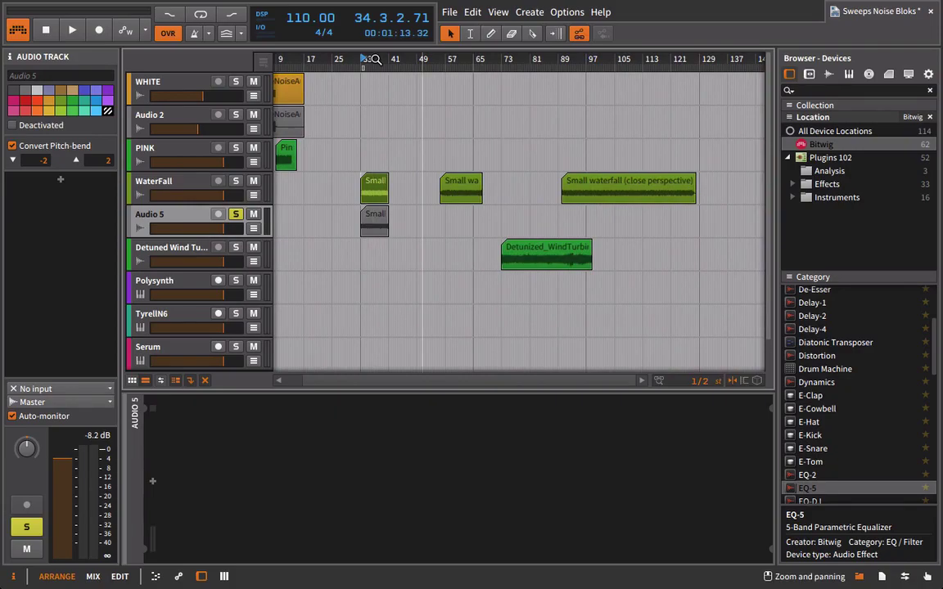
left_click_drag(586, 189, 634, 190)
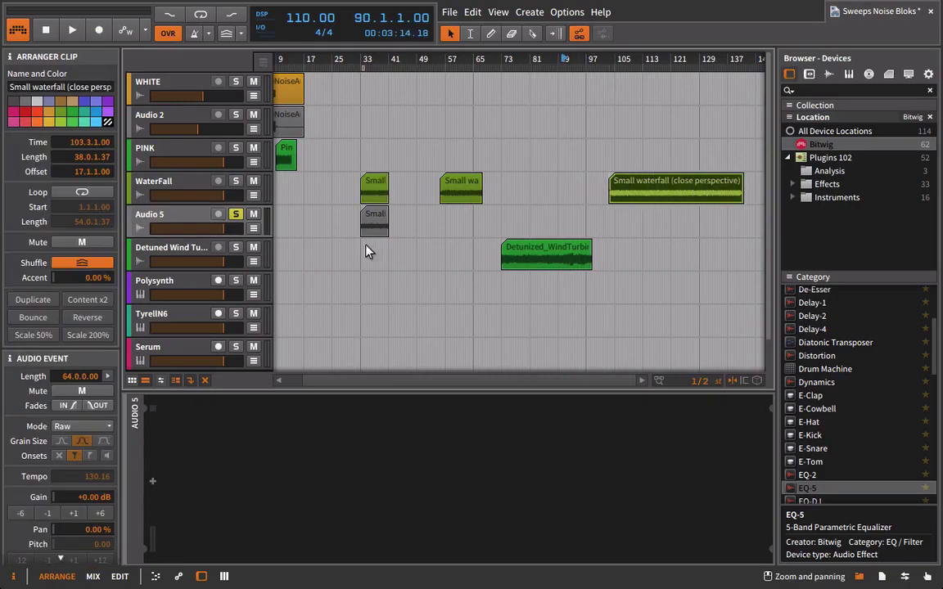
left_click(217, 256)
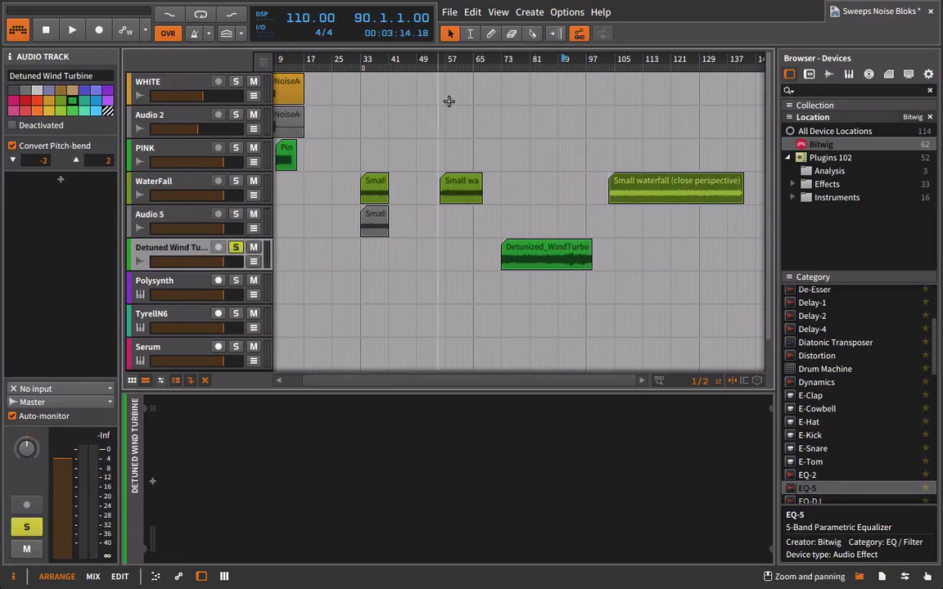
left_click(519, 60)
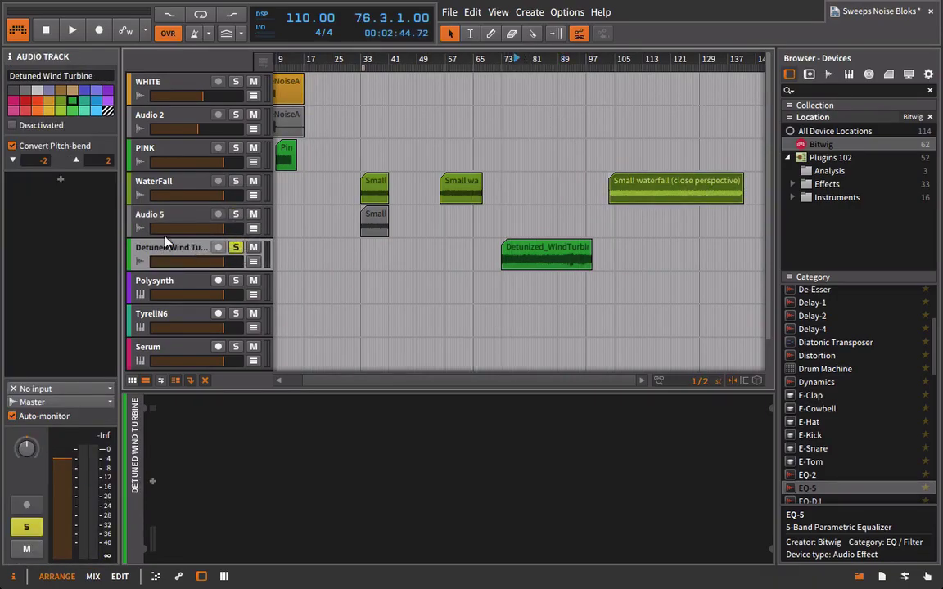
Step: Move SPAN from the WaterFall track to the Detuned Wind Turbine track and examine the clip's spectrum during playback
left_click(187, 192)
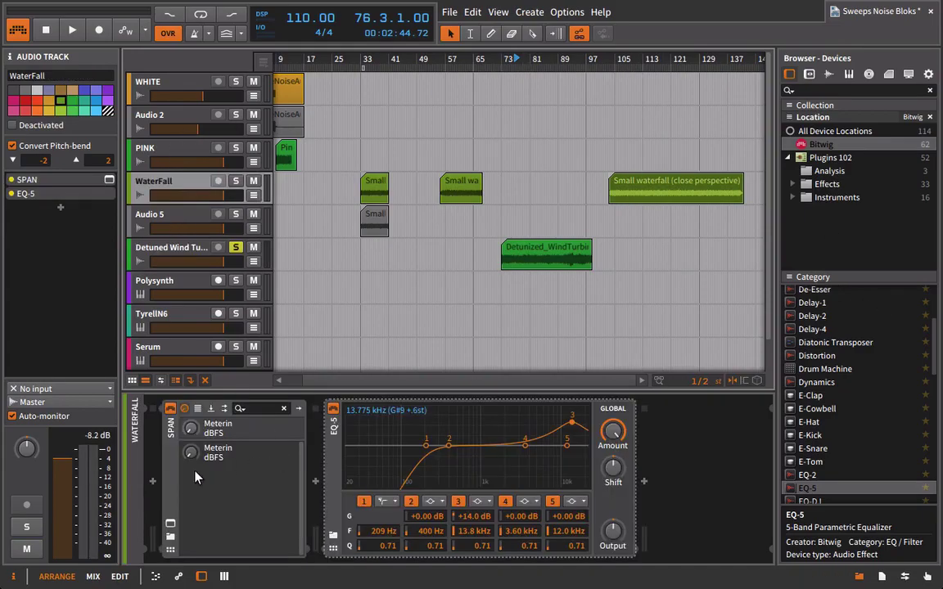
left_click_drag(174, 423, 181, 269)
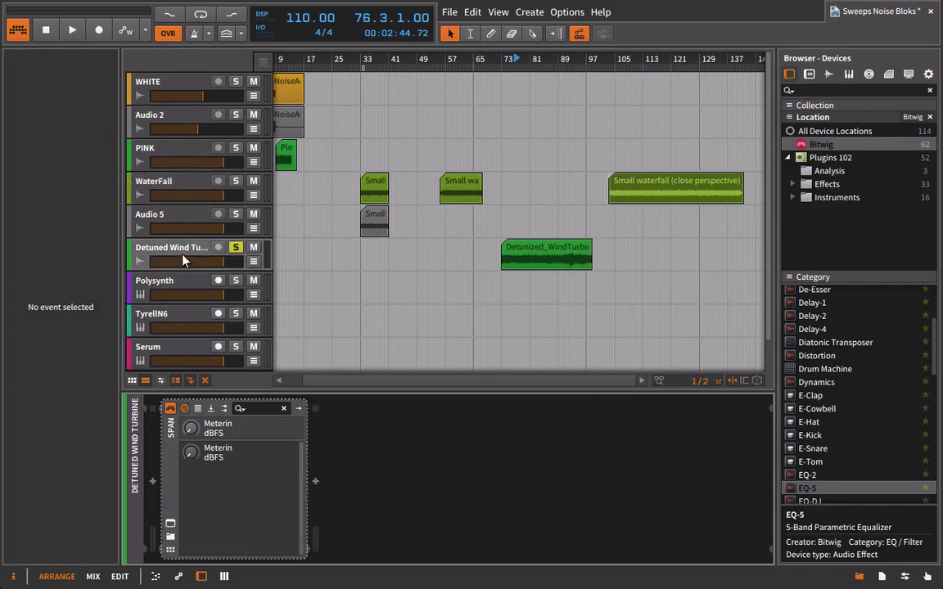
key("space")
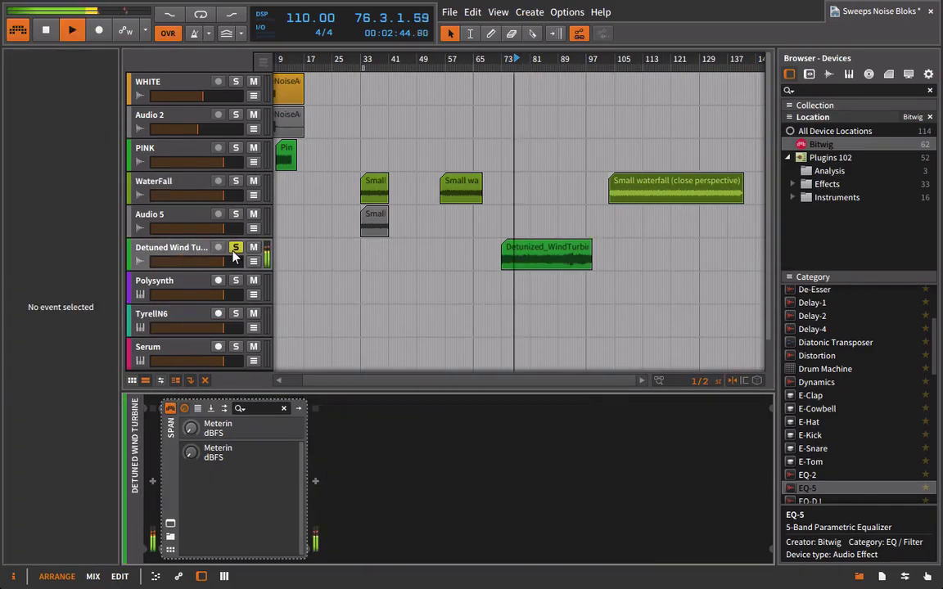
left_click(170, 523)
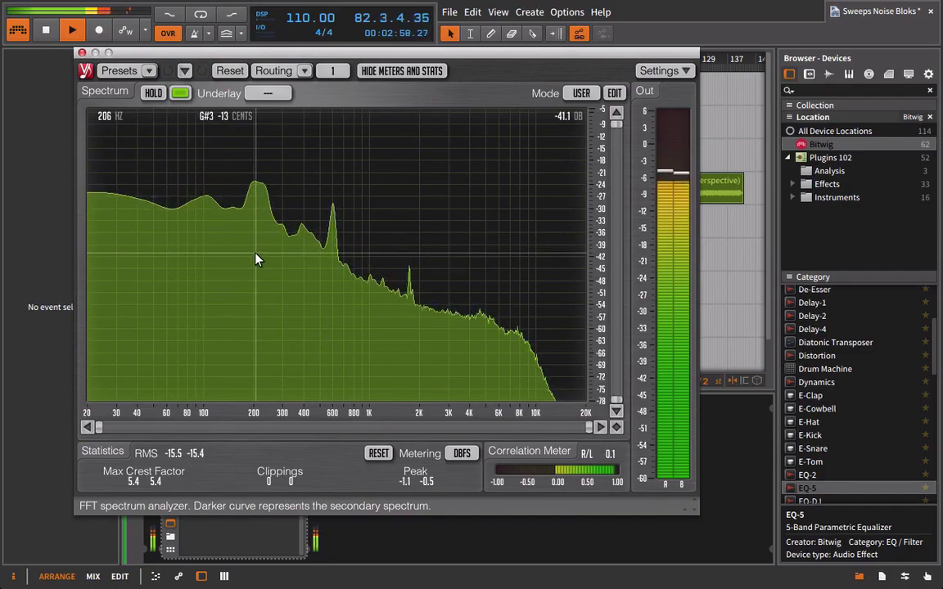
key("space")
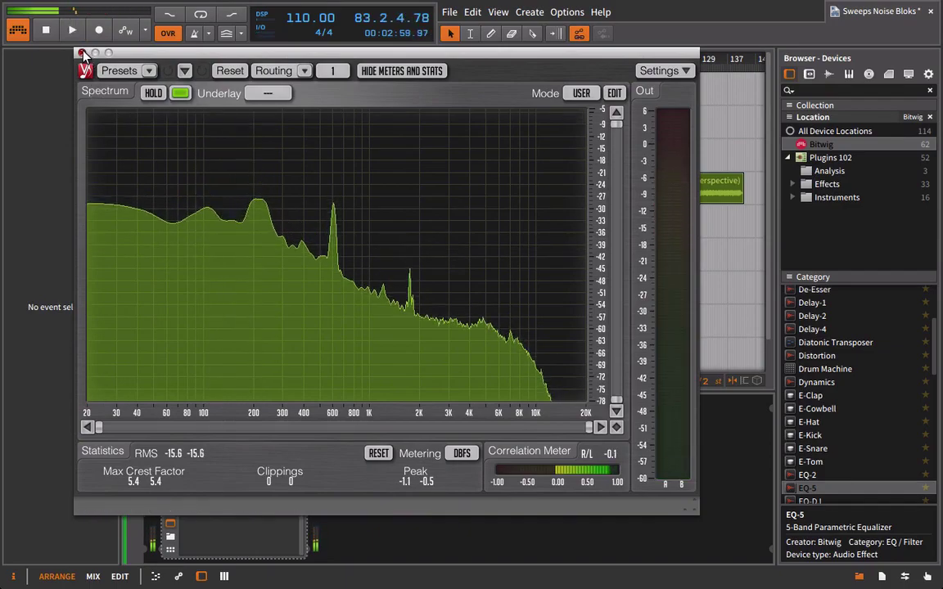
Step: Set the wind turbine clip's stretch mode to Stretch HD and its original tempo to 110
left_click(82, 52)
double_click(543, 253)
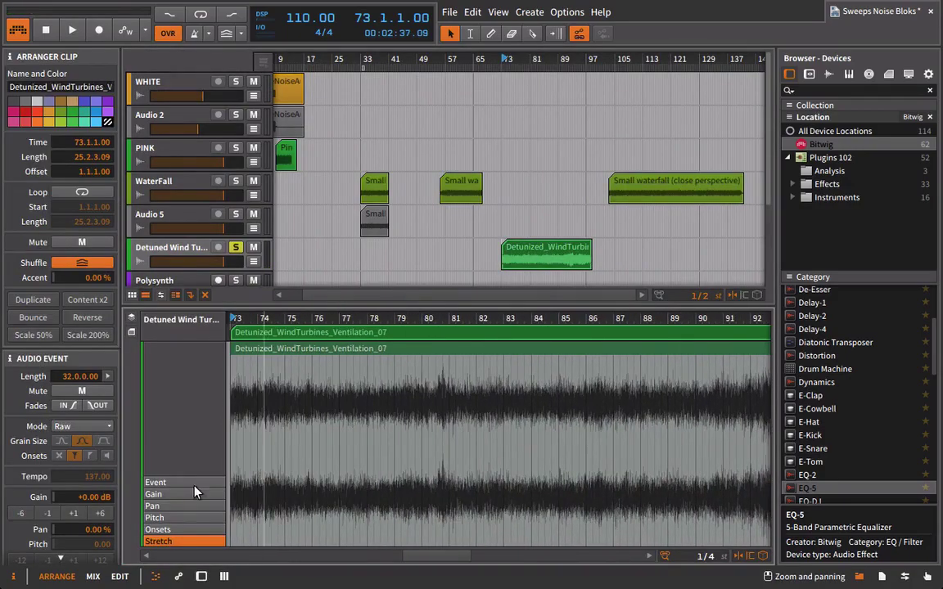
left_click(95, 424)
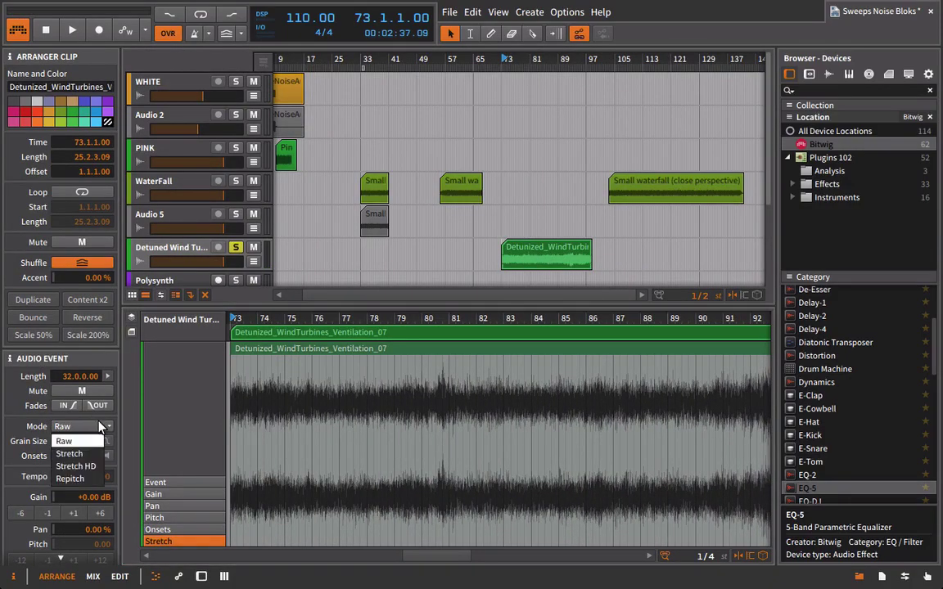
left_click(82, 453)
double_click(102, 478)
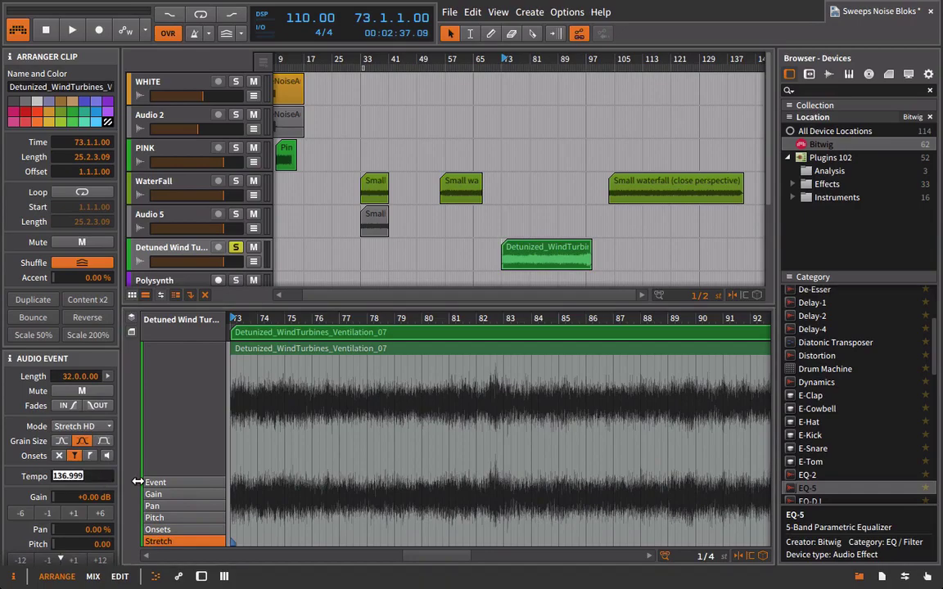
type("110")
key("Return")
Step: Try out lower pitches on the wind turbine clip during playback, first -3.00 semitones, then -1.32
key("space")
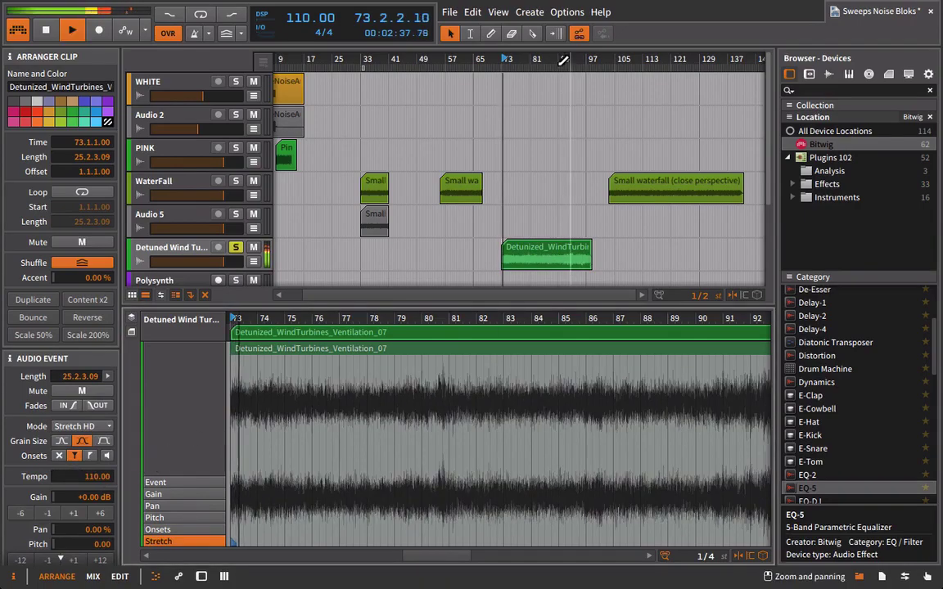
scroll(449, 194, "down", 2)
scroll(39, 409, "down", 2)
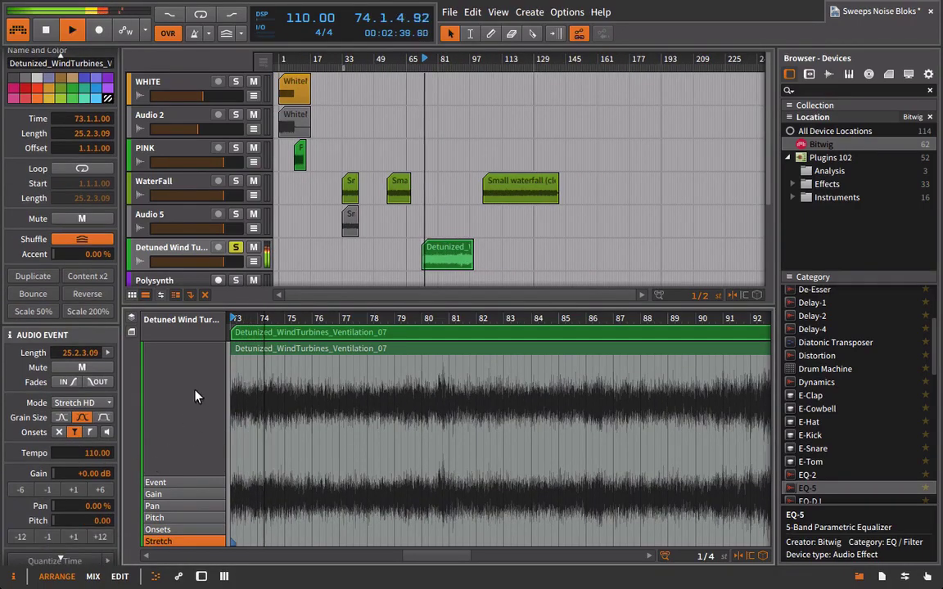
left_click(49, 511)
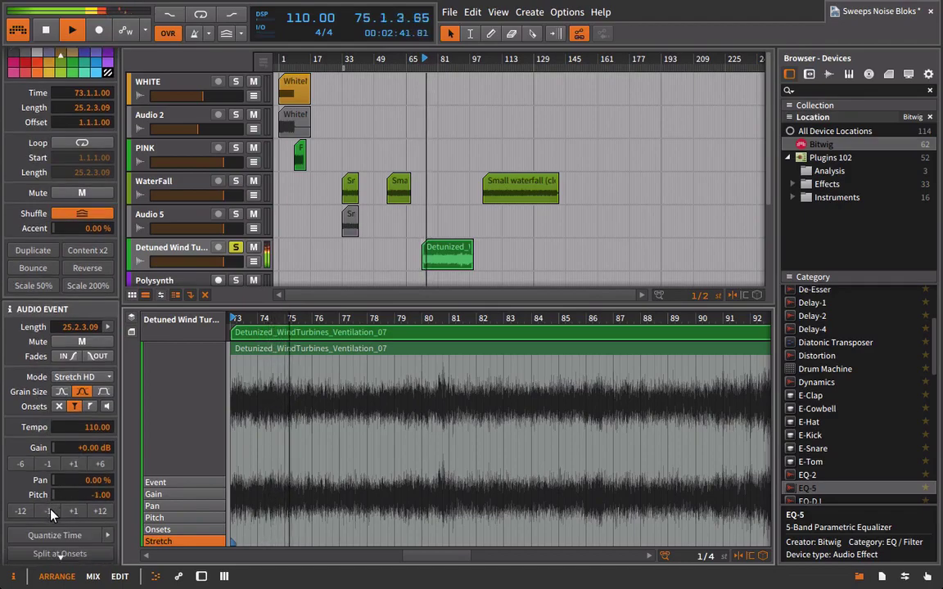
left_click(49, 511)
left_click(49, 512)
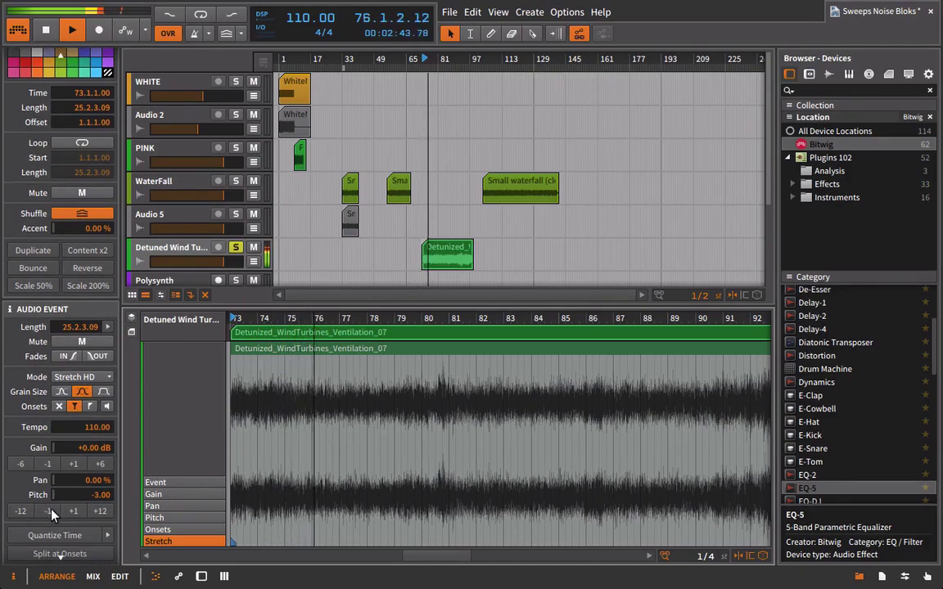
left_click_drag(94, 503, 94, 489)
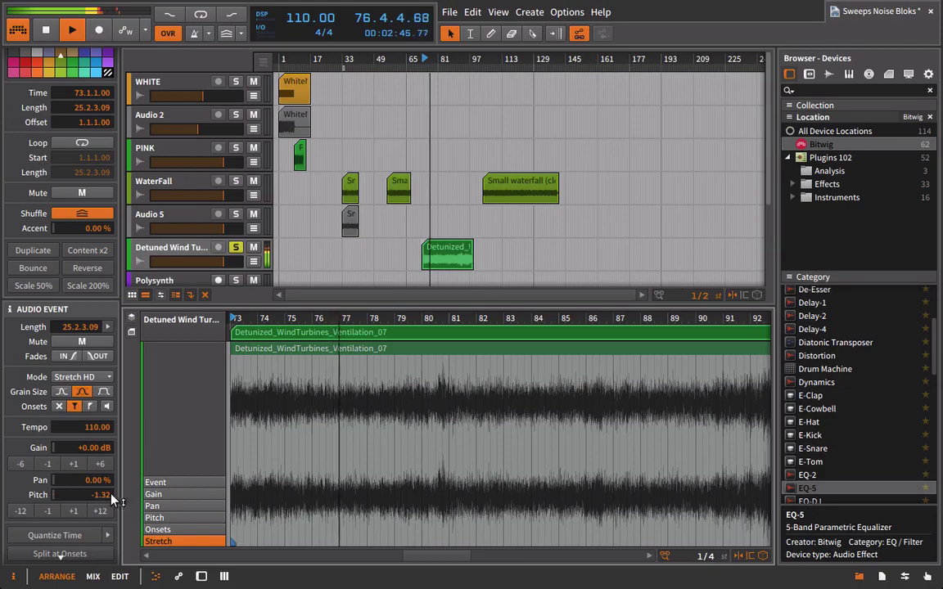
key("space")
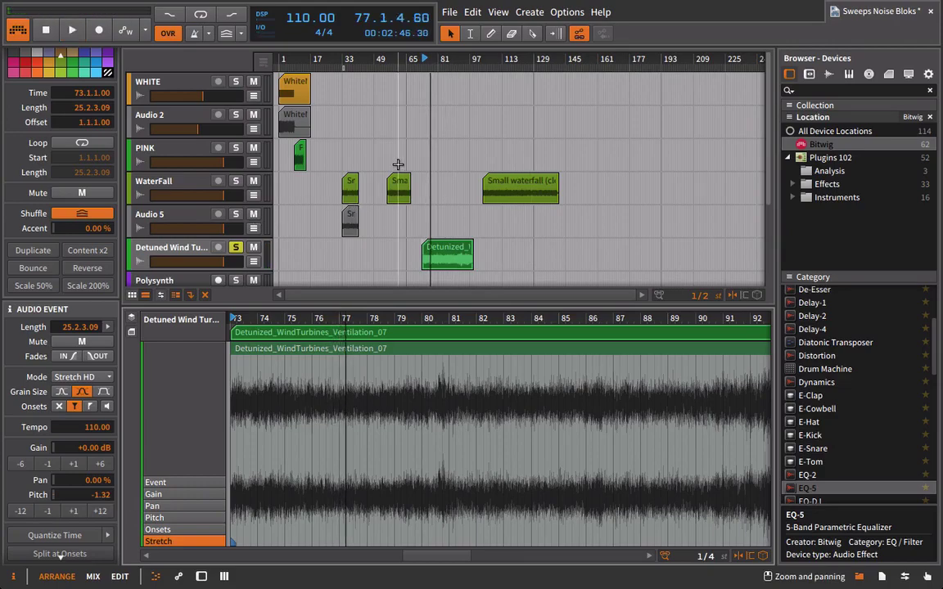
Step: Reset the wind turbine clip's pitch to 0
double_click(95, 498)
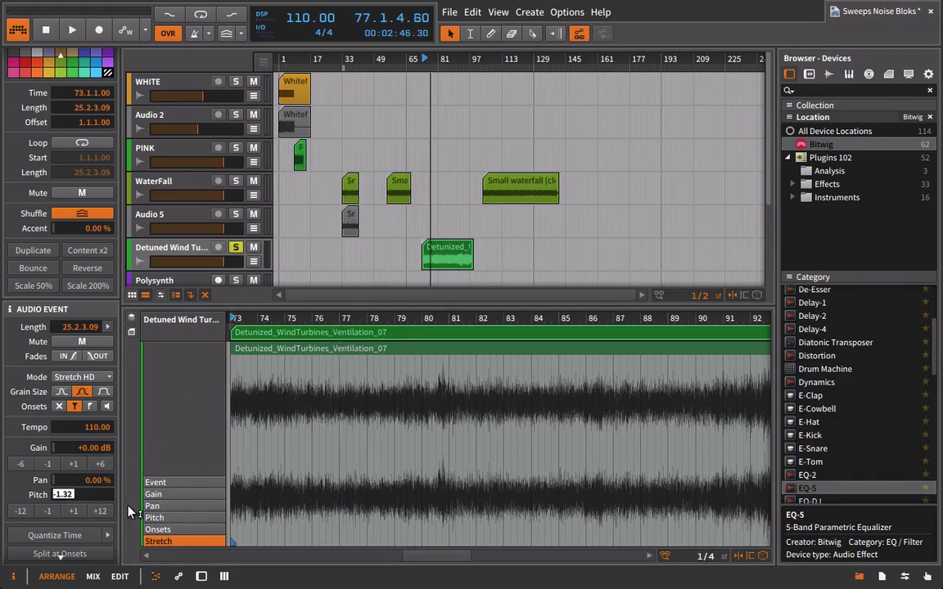
type("0")
key("Return")
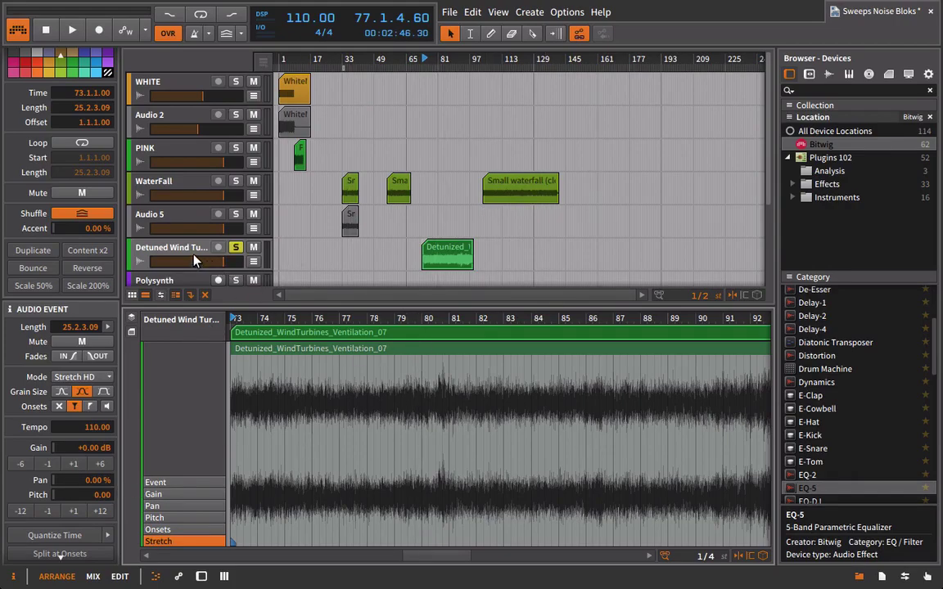
Step: Set the spectrum slope to 4.50 dB/oct in the mode editor of the wind turbine track's SPAN
key("d")
left_click(171, 524)
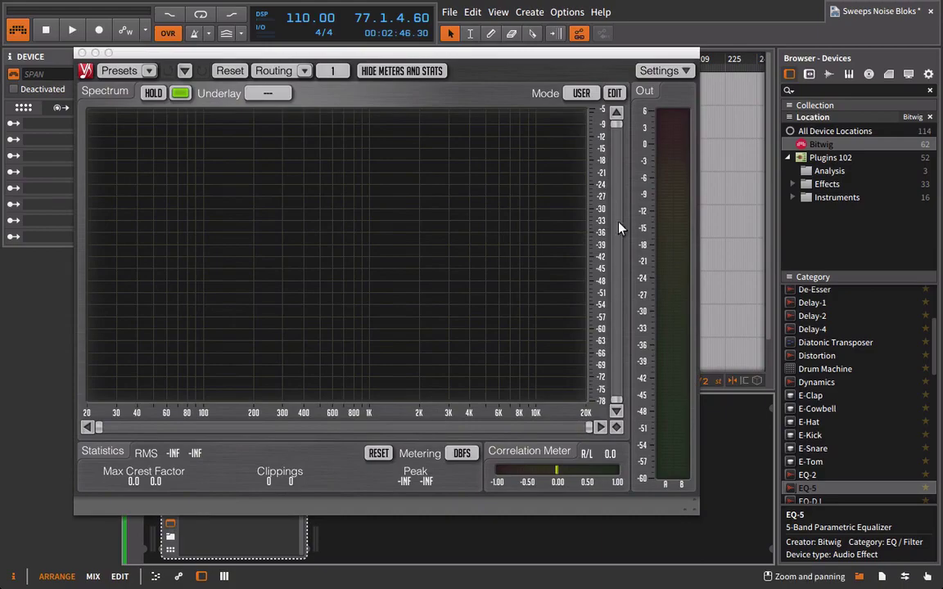
left_click(614, 93)
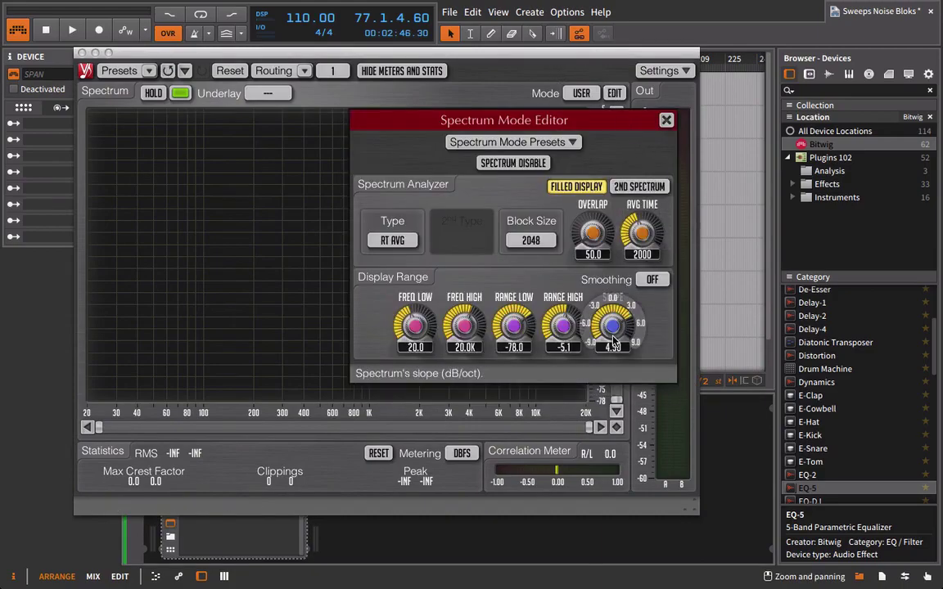
left_click(580, 95)
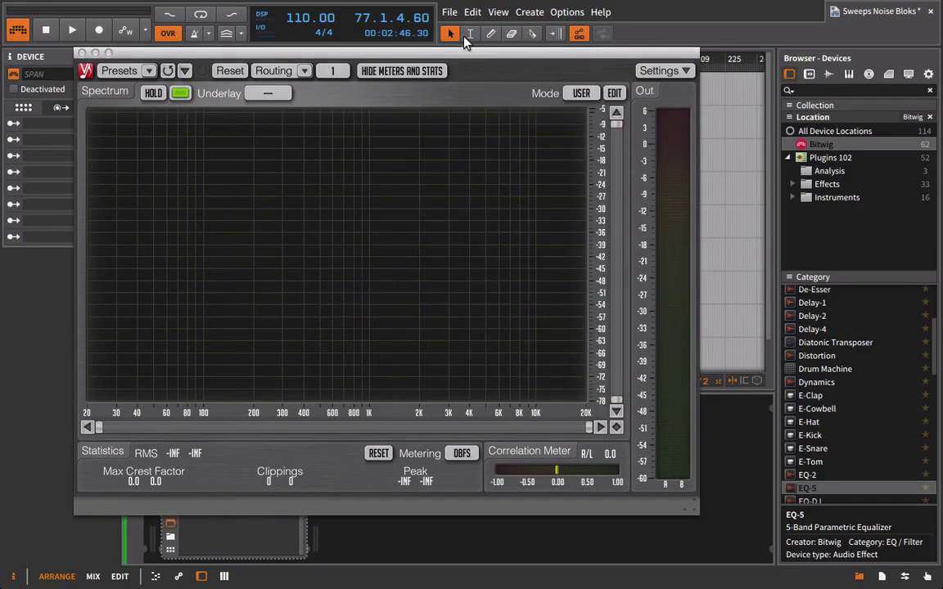
Step: Play the wind turbine clip and examine its tonal peaks in SPAN, raising the display's lower limit to just under 200 Hz
left_click_drag(458, 52, 553, 265)
left_click(427, 61)
key("space")
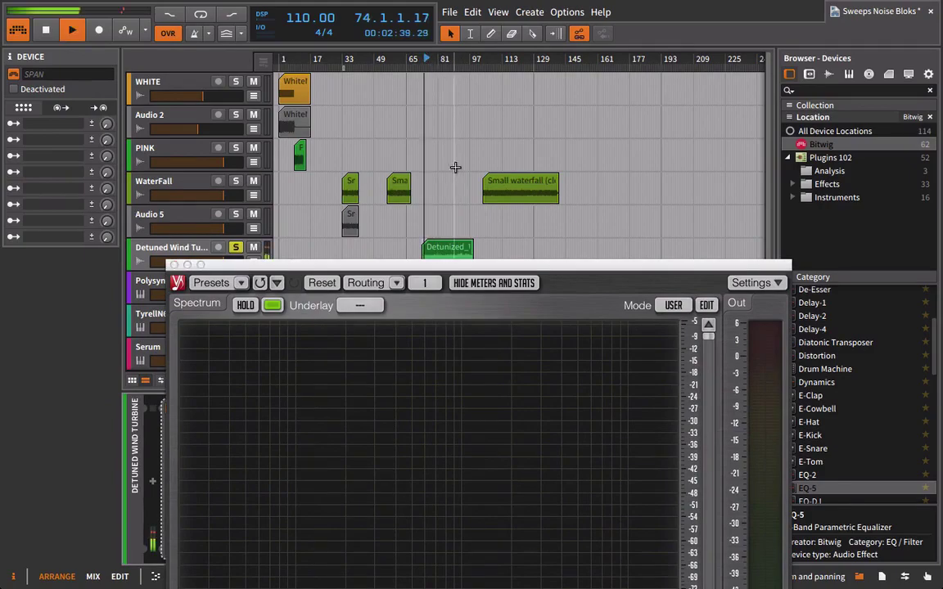
left_click_drag(422, 266, 470, 46)
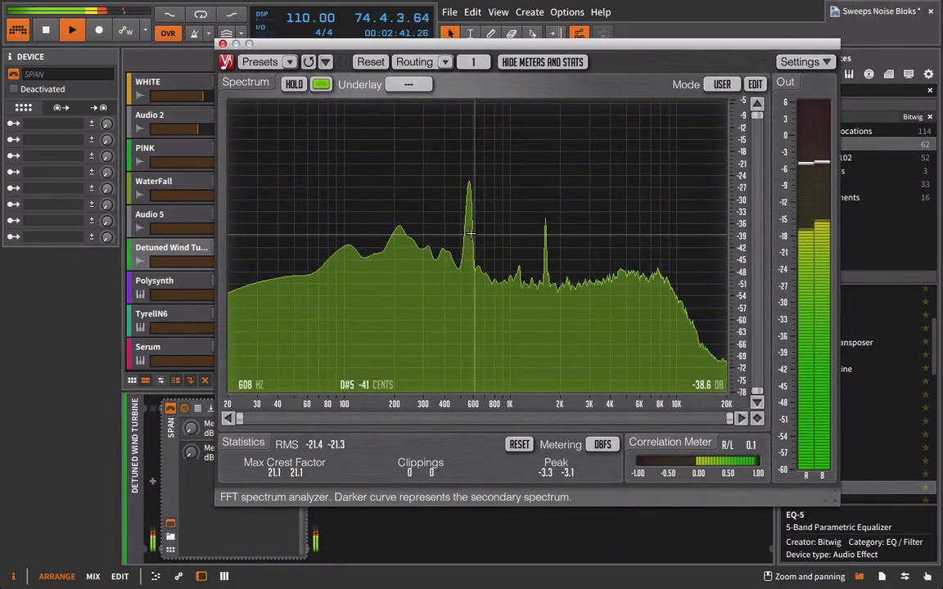
mouse_move(469, 234)
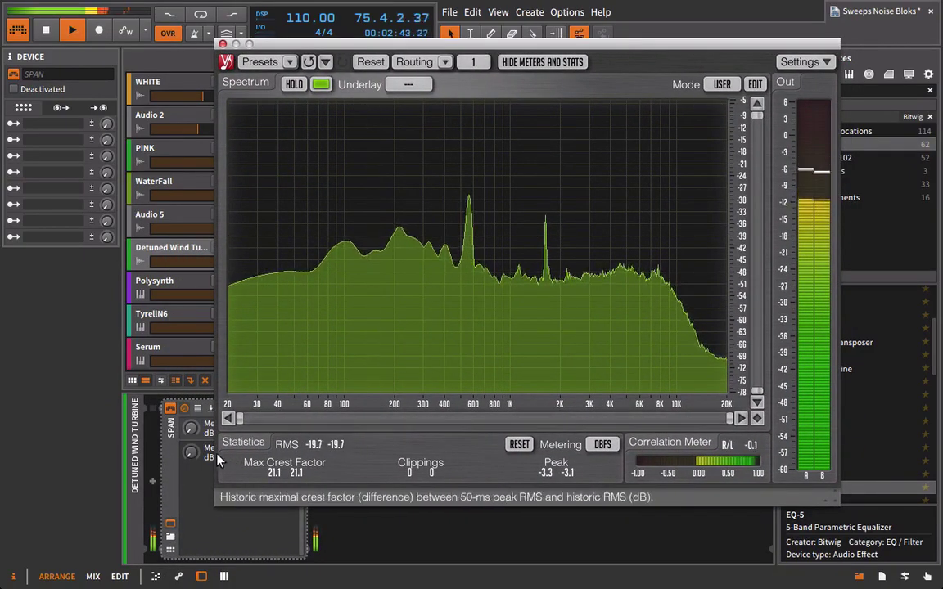
left_click_drag(238, 418, 399, 418)
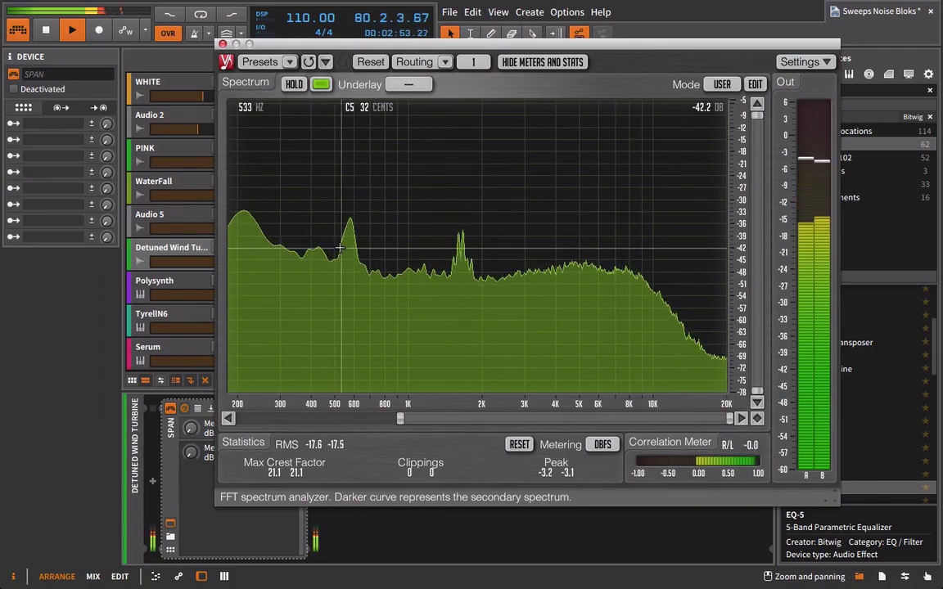
key("space")
left_click(223, 44)
Step: Lower the wind turbine clip's pitch to -0.96 semitones during playback
left_click(182, 252)
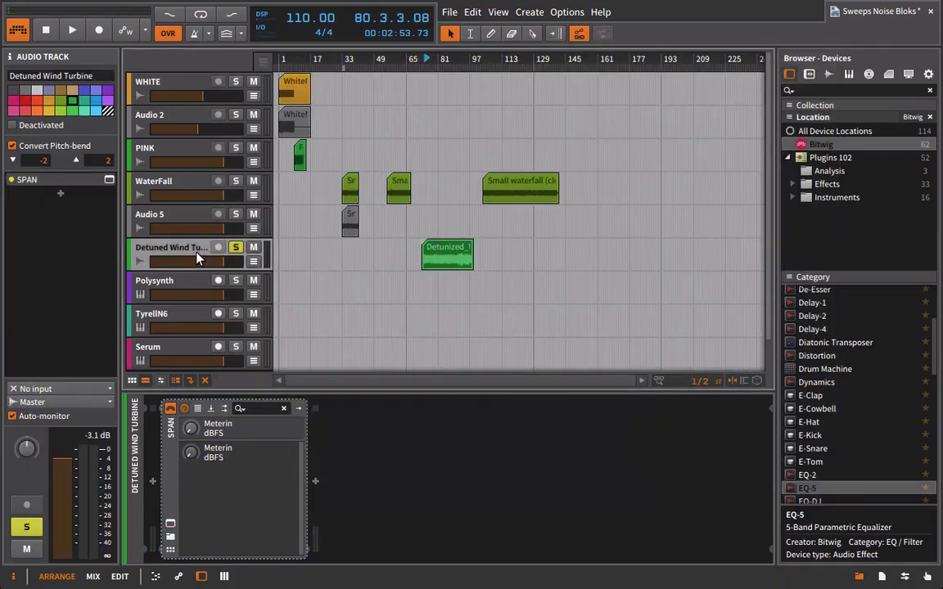
left_click(446, 256)
scroll(72, 528, "down", 1)
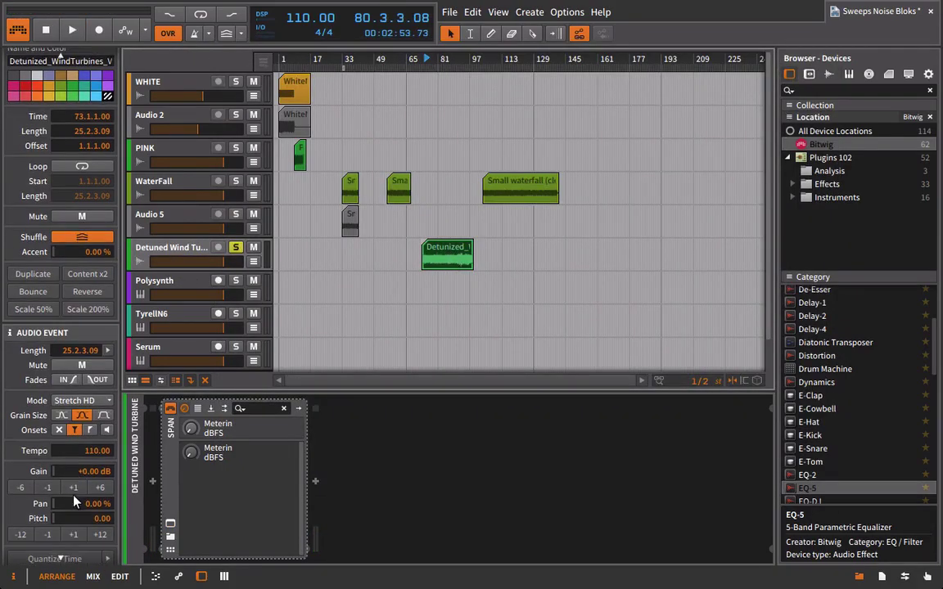
key("space")
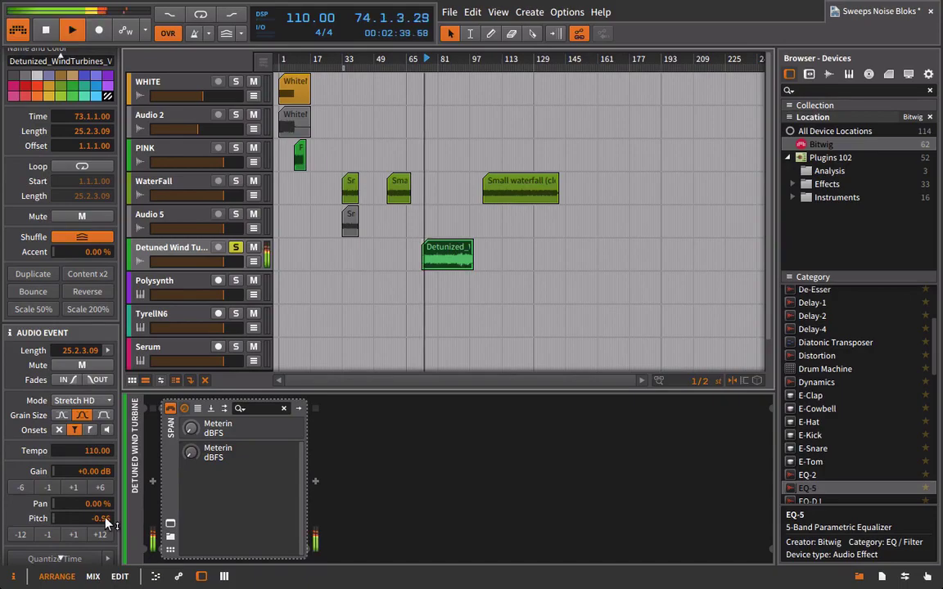
Step: Check the main peak's frequency and note in SPAN, reducing the display's upper limit to just under 2 kHz
left_click(170, 524)
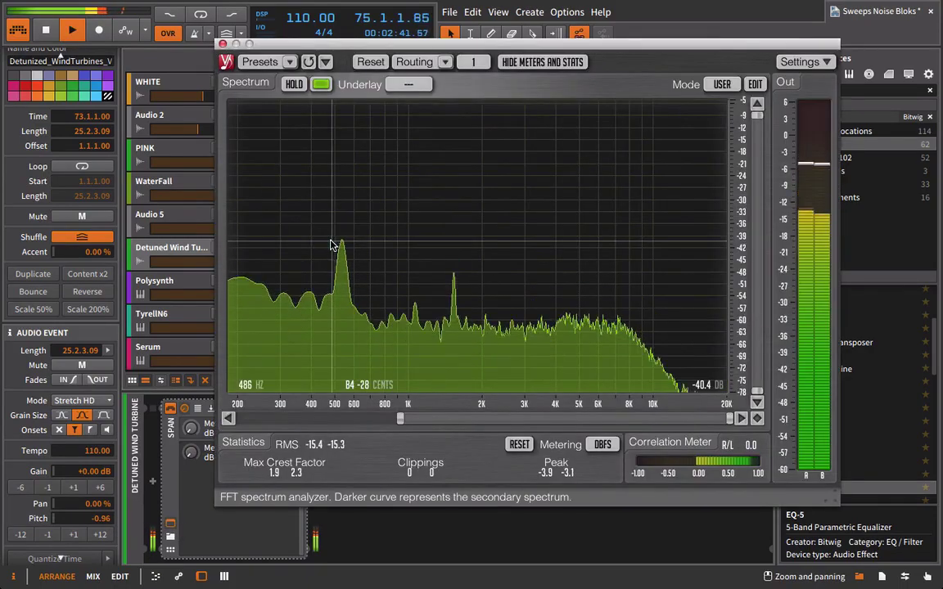
left_click_drag(728, 419, 554, 418)
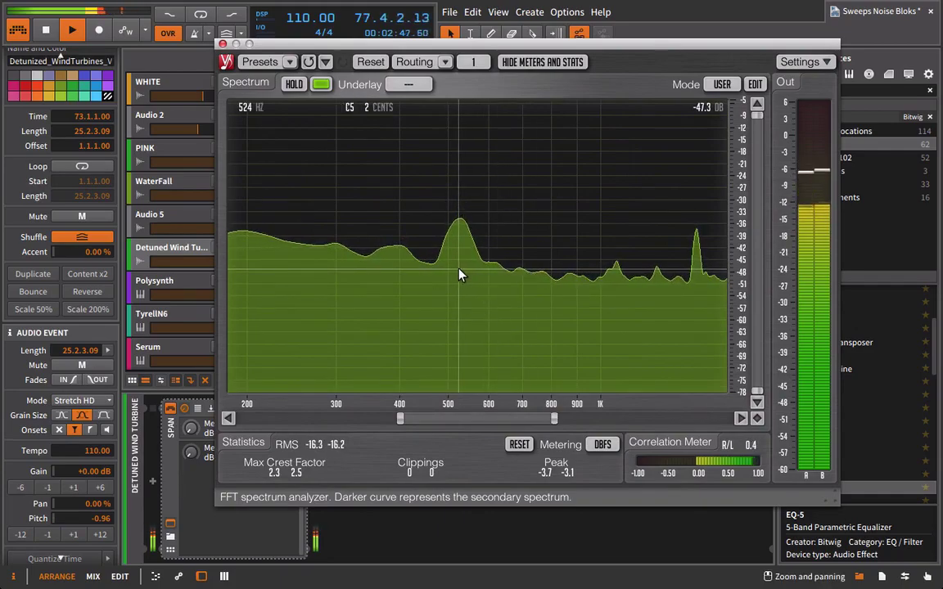
left_click(240, 543)
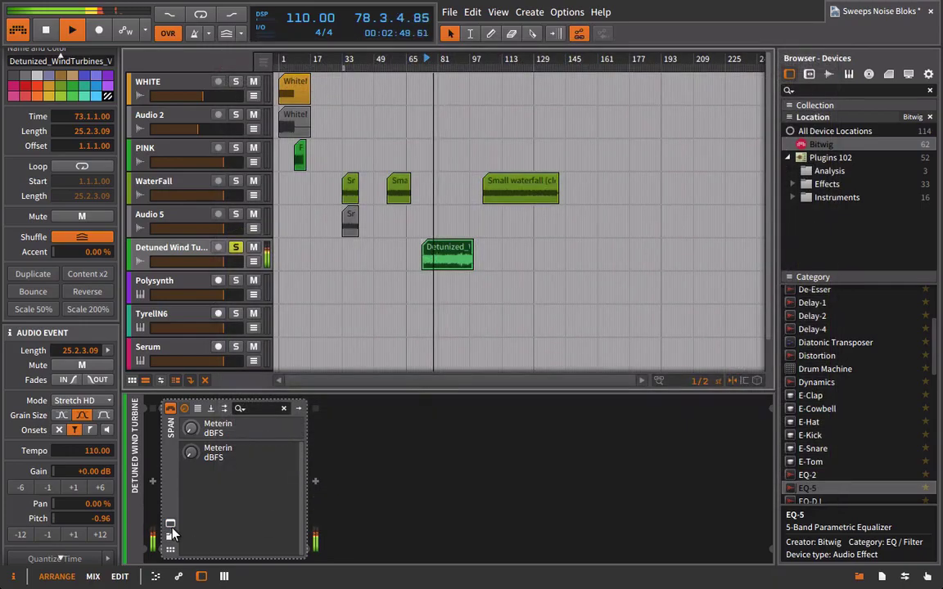
key("space")
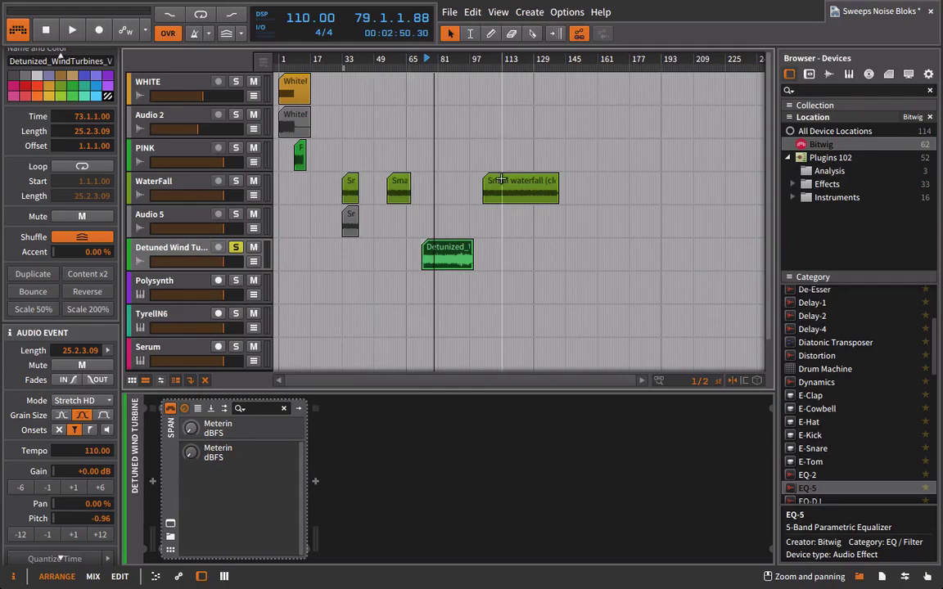
Step: Move the longest waterfall clip to Audio 5 at 73.3.1 and balance it with the unsoloed wind turbine track by lowering both volumes
left_click_drag(502, 196, 443, 230)
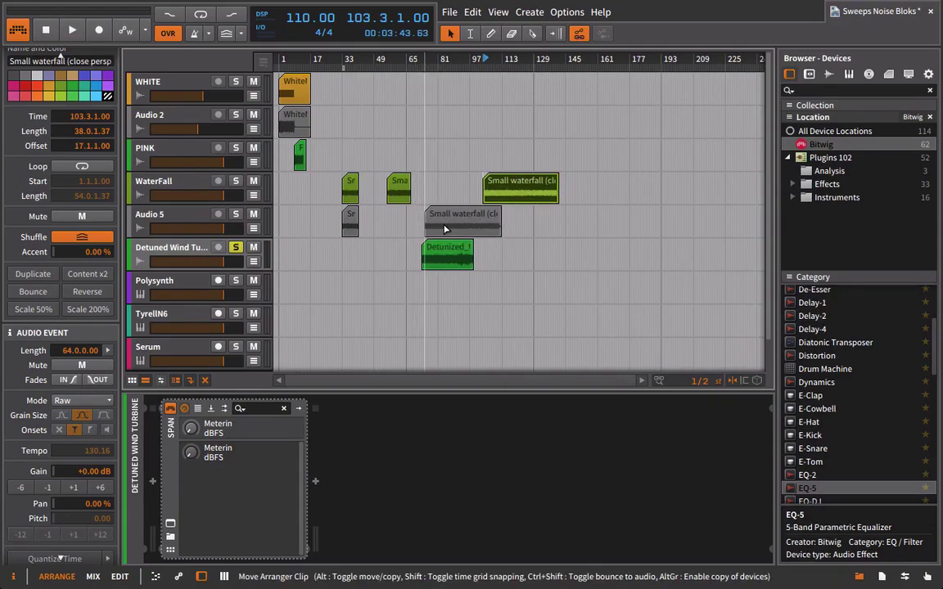
key("space")
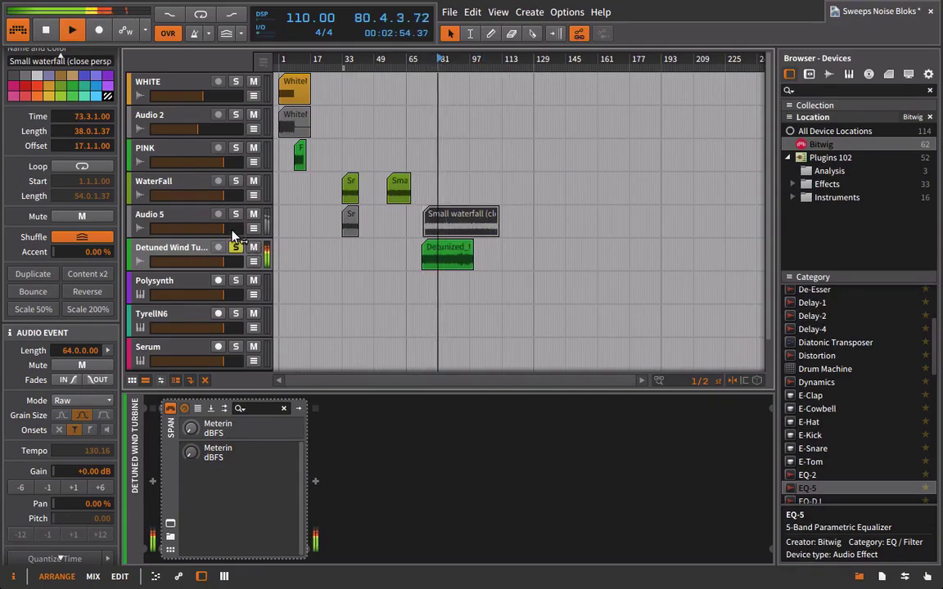
left_click_drag(224, 228, 218, 262)
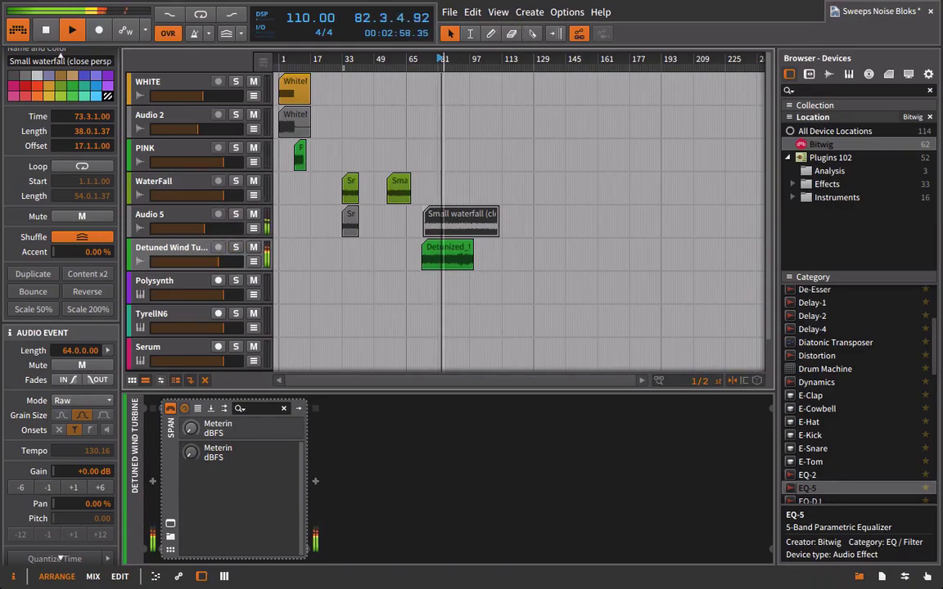
Step: Group the Audio 5 and Detuned Wind Turbine tracks
left_click_drag(401, 59, 409, 123)
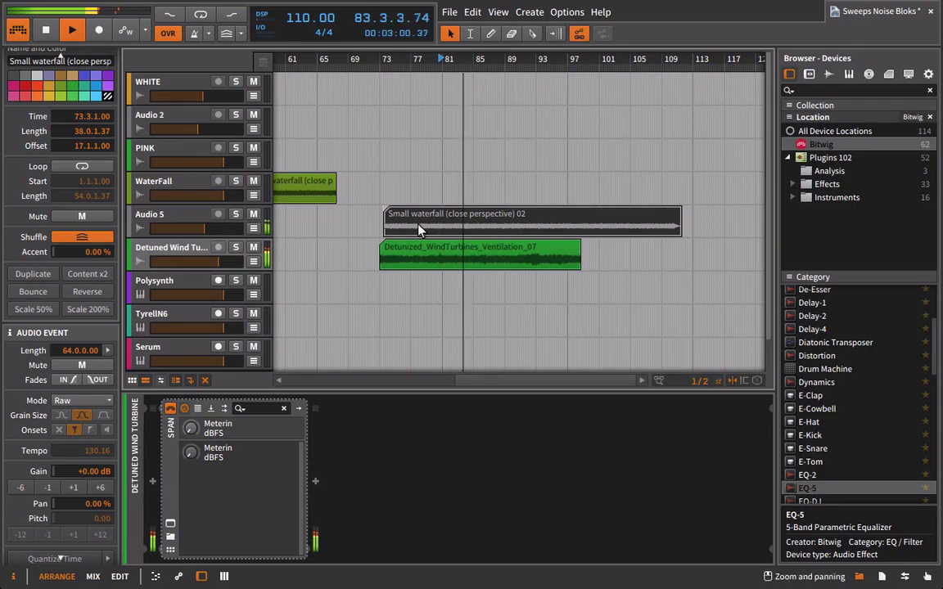
left_click(185, 225)
left_click(189, 253, "shift")
key("ctrl+g")
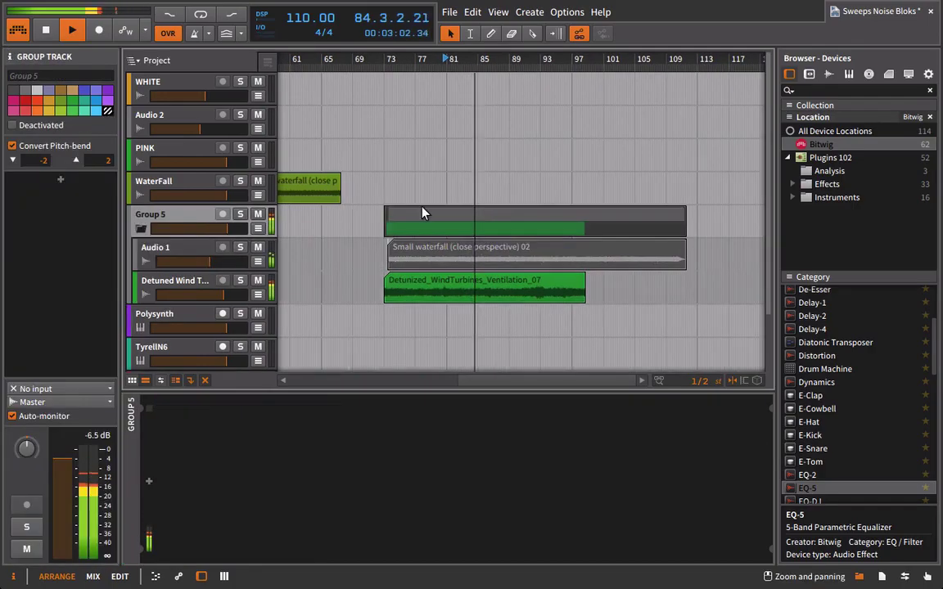
key("space")
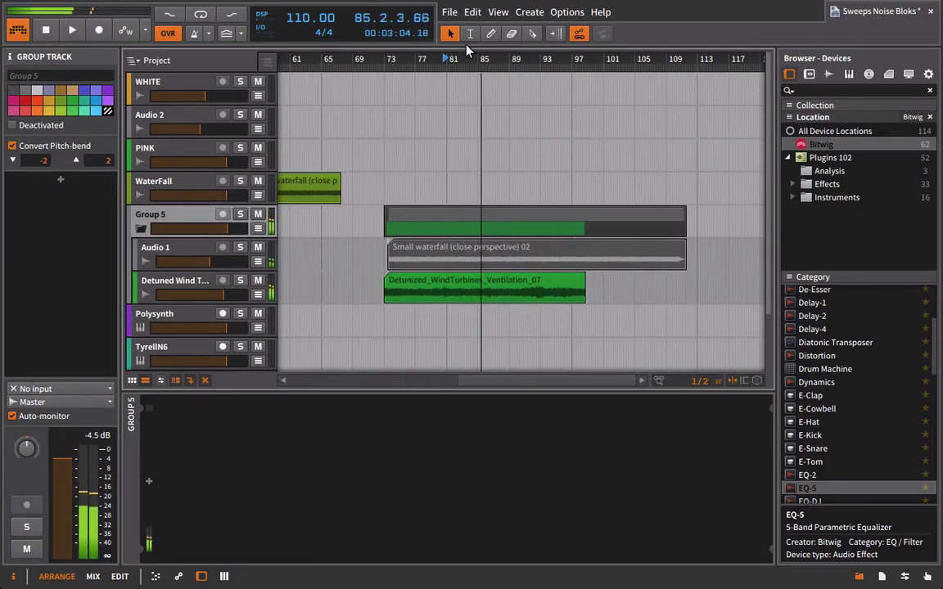
Step: Bounce the group track's time range from 77.3.1 to about bar 91 to a new audio track
left_click(470, 33)
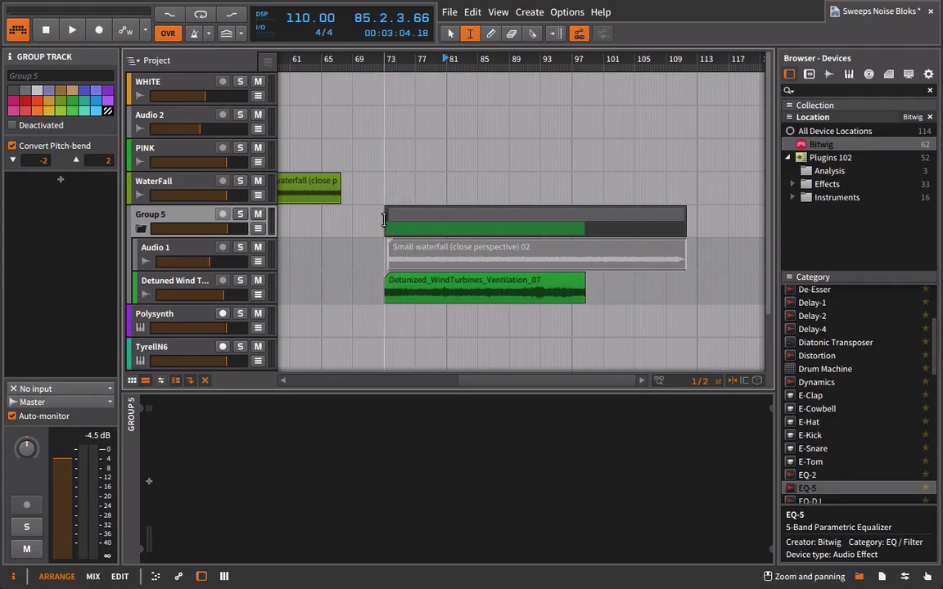
left_click_drag(420, 214, 481, 220)
right_click(489, 224)
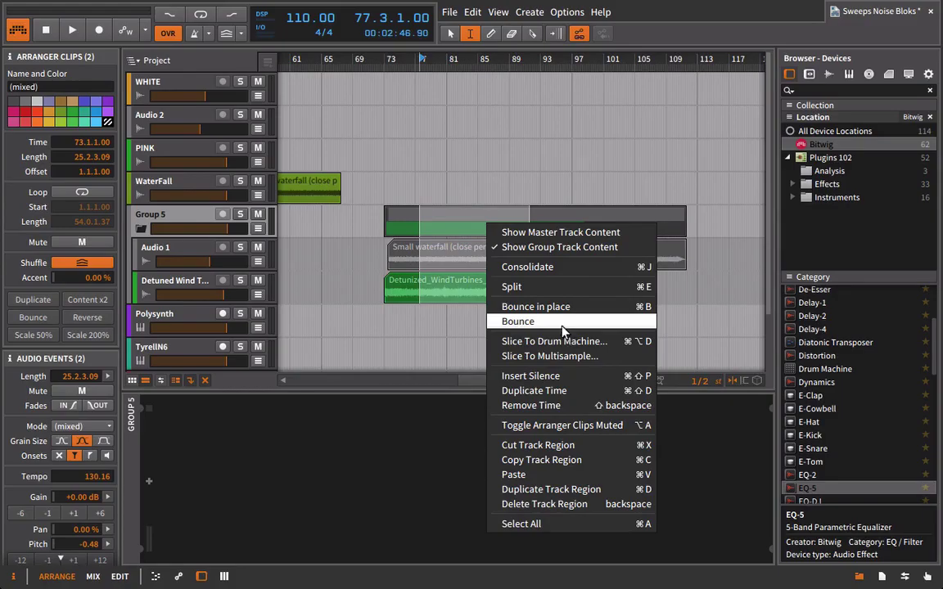
left_click(532, 323)
left_click(583, 418)
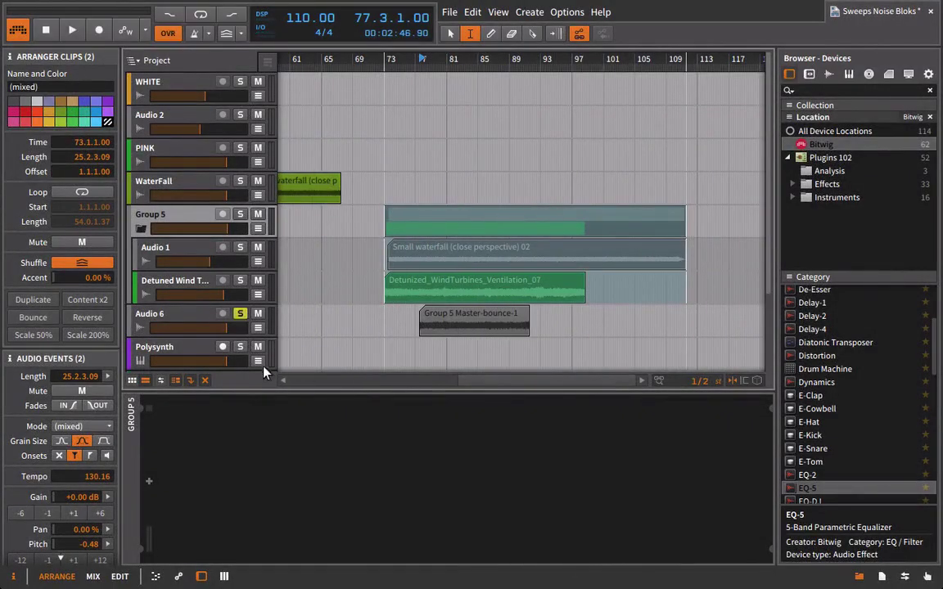
Step: Play the bounced group clip and mute Group 5
key("space")
left_click(257, 214)
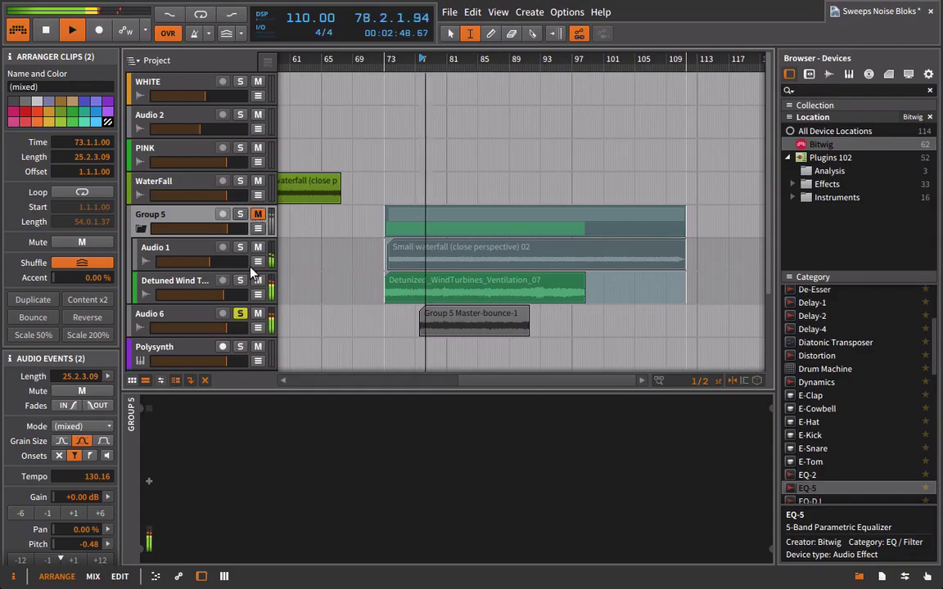
Step: Collapse the Group 5 track and stop playback
left_click(141, 228)
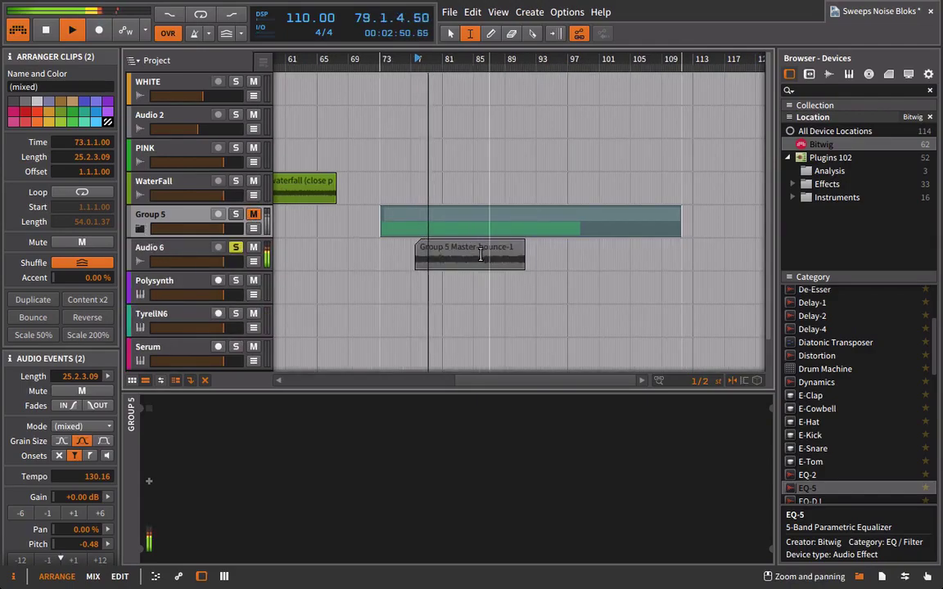
key("space")
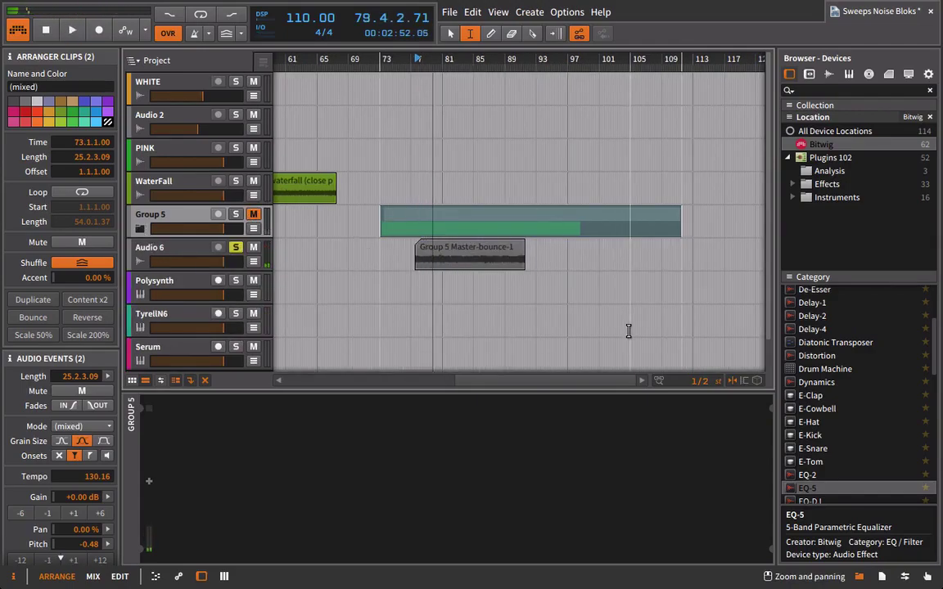
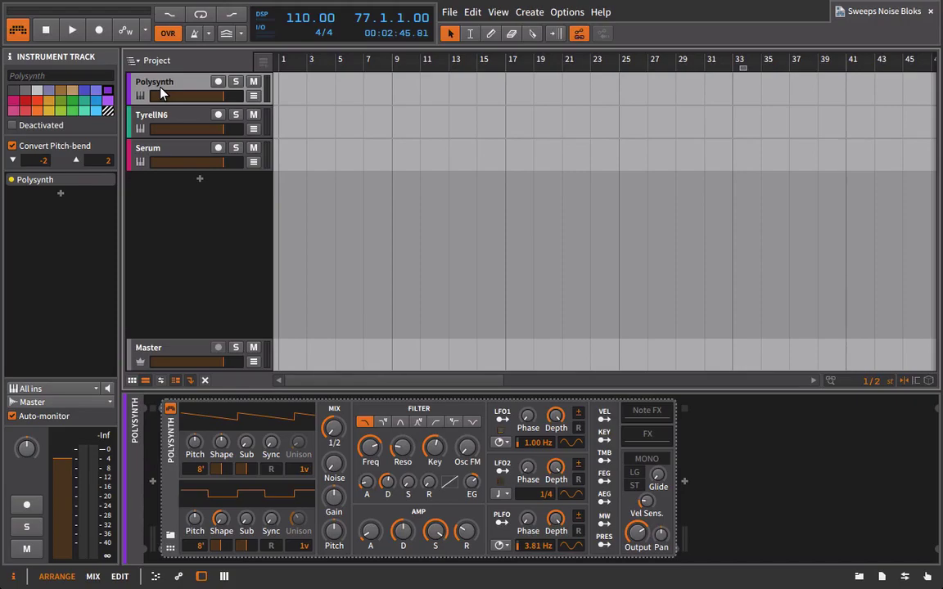
Step: Create a four-bar note clip at bar 1 on the Polysynth track
left_click_drag(280, 61, 290, 90)
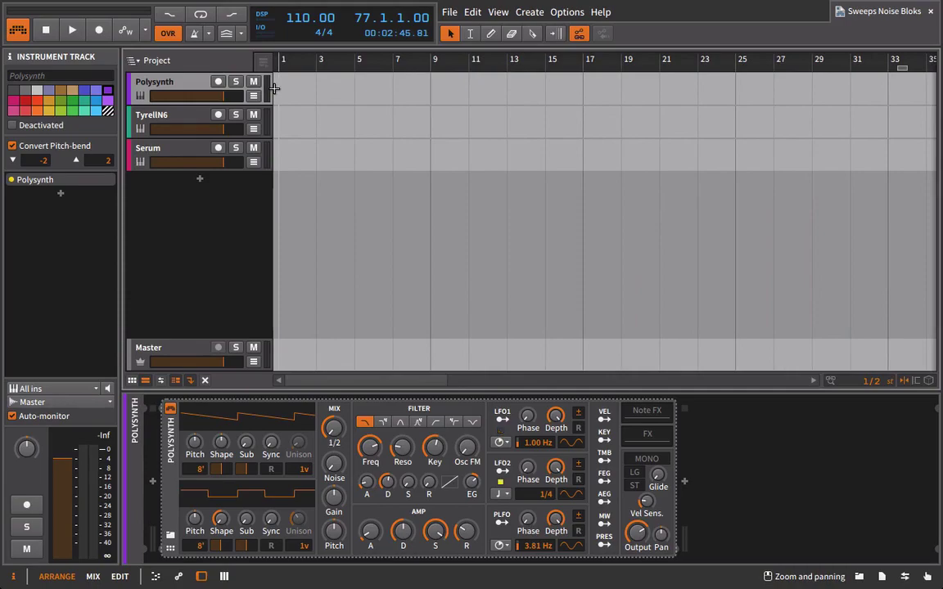
double_click(278, 88)
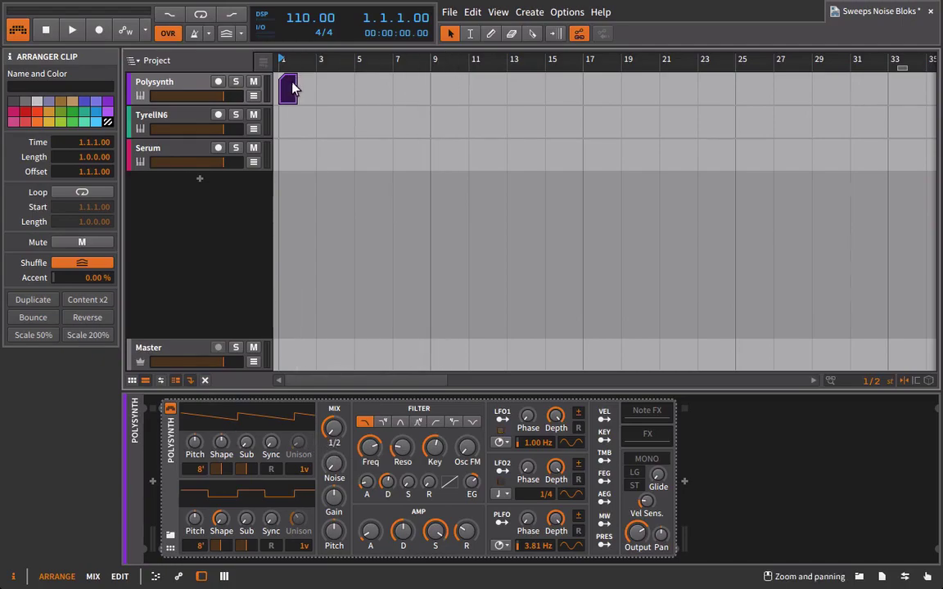
left_click_drag(295, 82, 355, 84)
Step: Add a four-bar C2 note at the start of the Polysynth clip and transpose it up two octaves to C4
key("e")
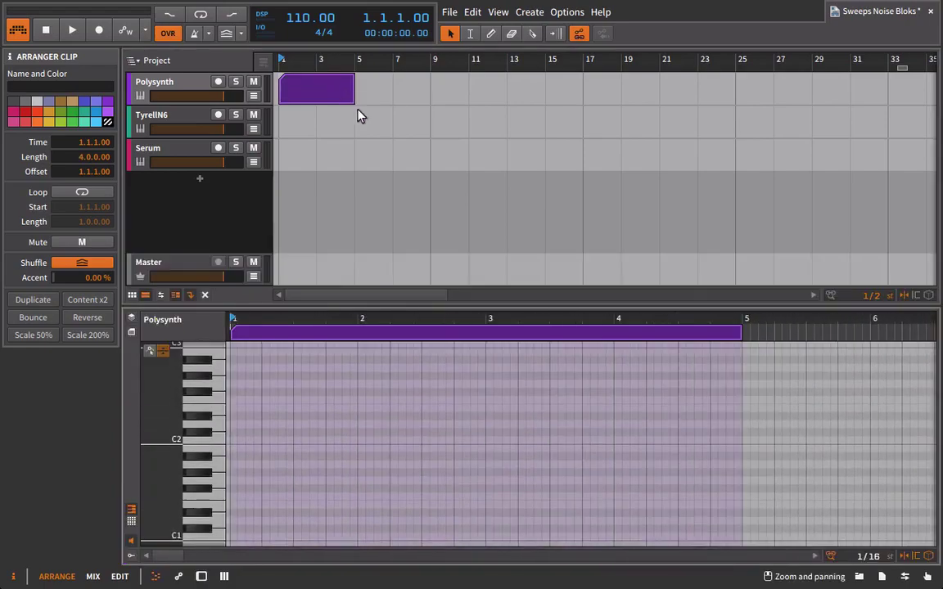
left_click_drag(368, 301, 368, 262)
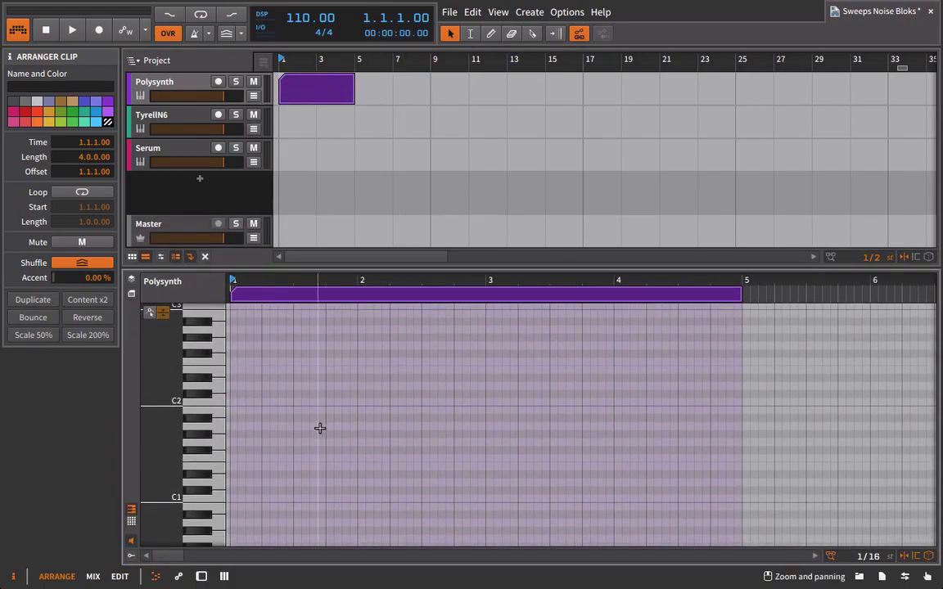
double_click(231, 401)
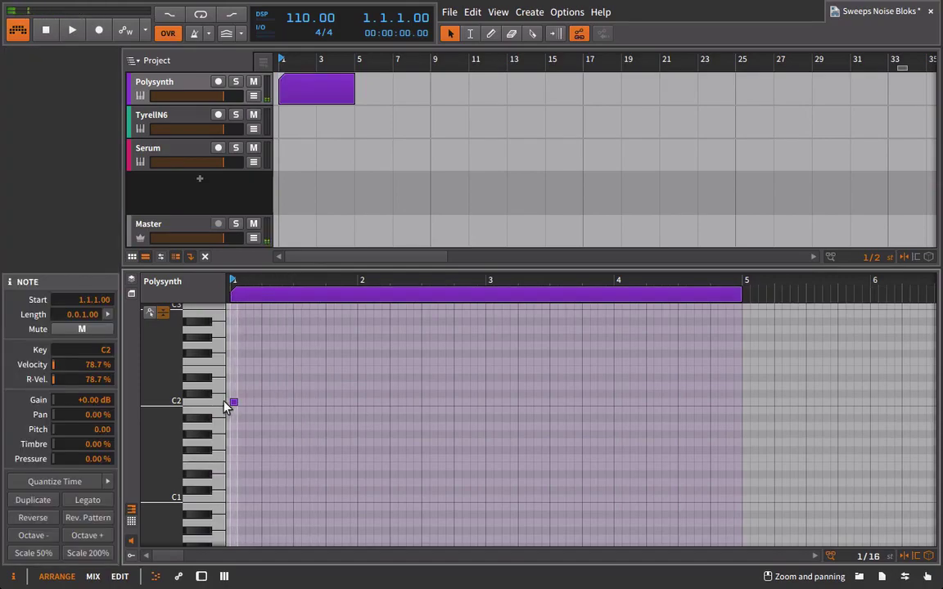
left_click_drag(232, 402, 743, 467)
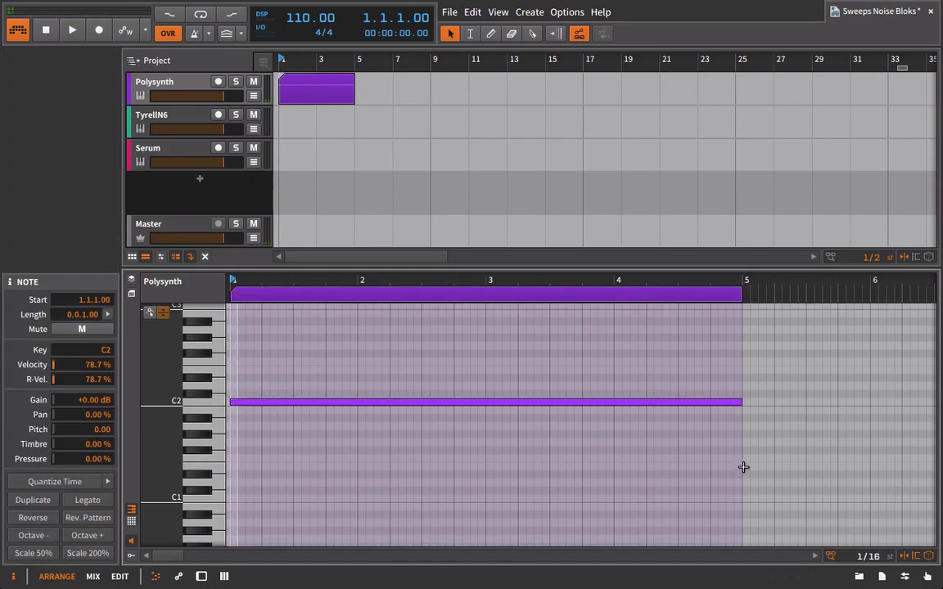
key("shift+Up")
key("shift+Up")
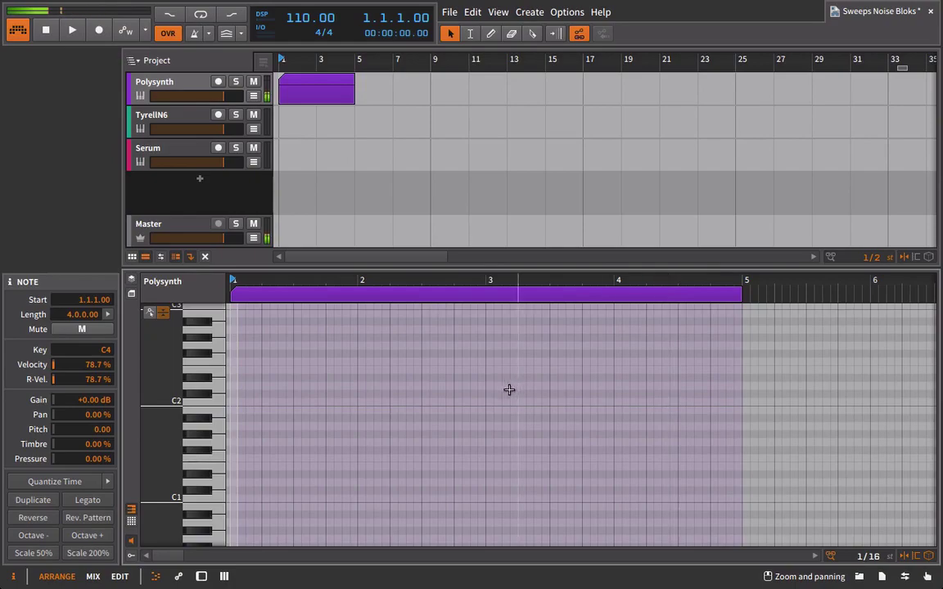
scroll(486, 408, "up", 5)
Step: Turn the Polysynth device's Noise mix fully up and play the clip briefly
left_click(155, 78)
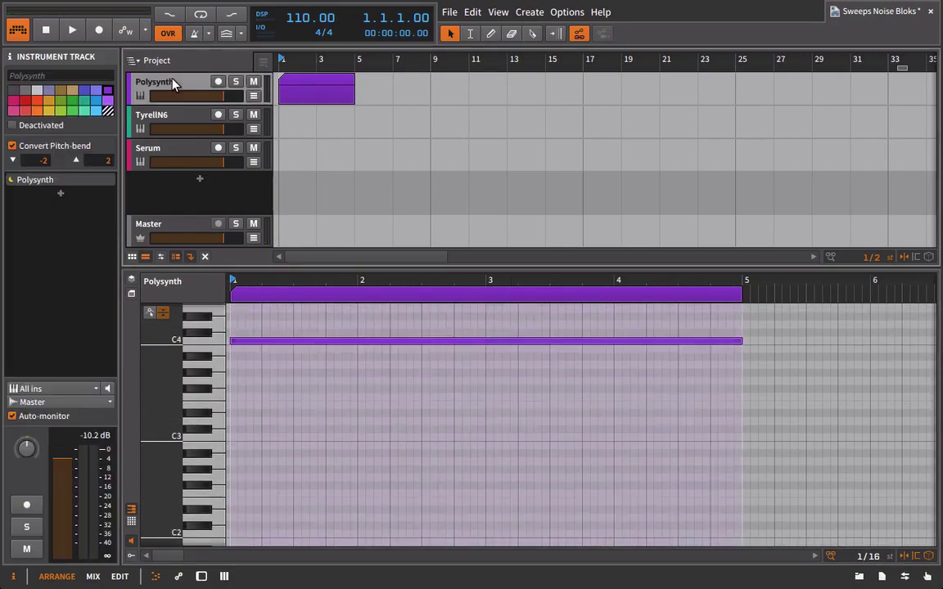
key("d")
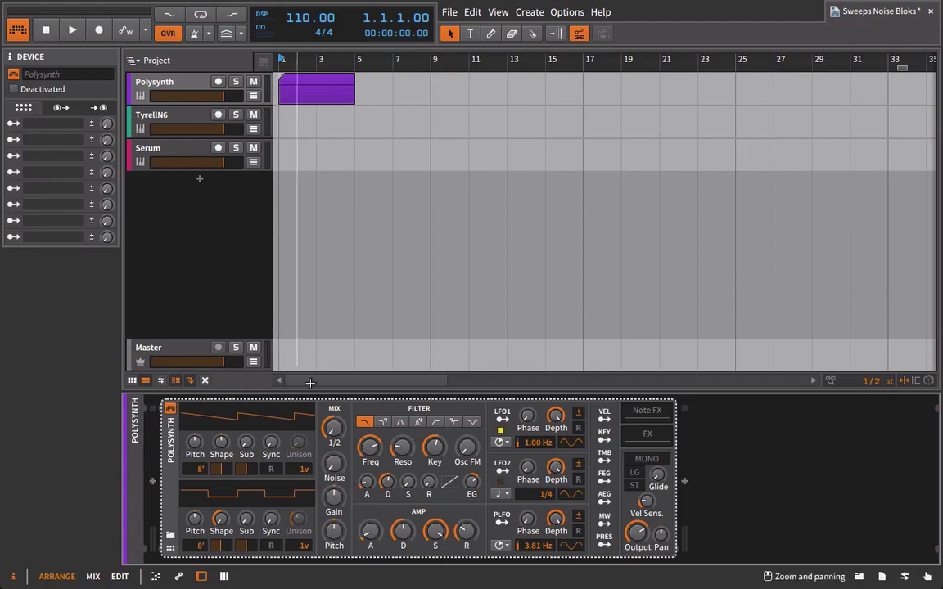
left_click_drag(324, 473, 325, 409)
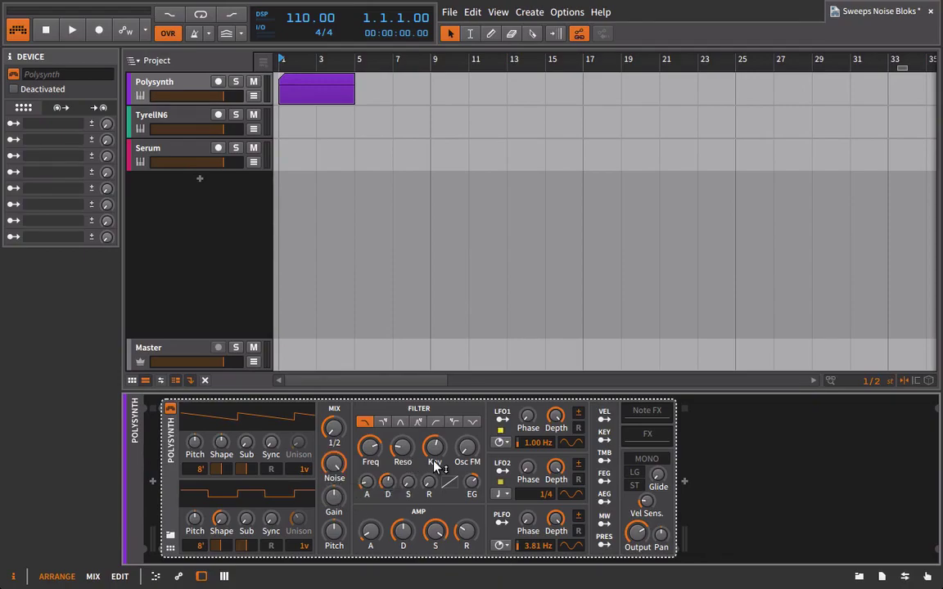
key("space")
key("space")
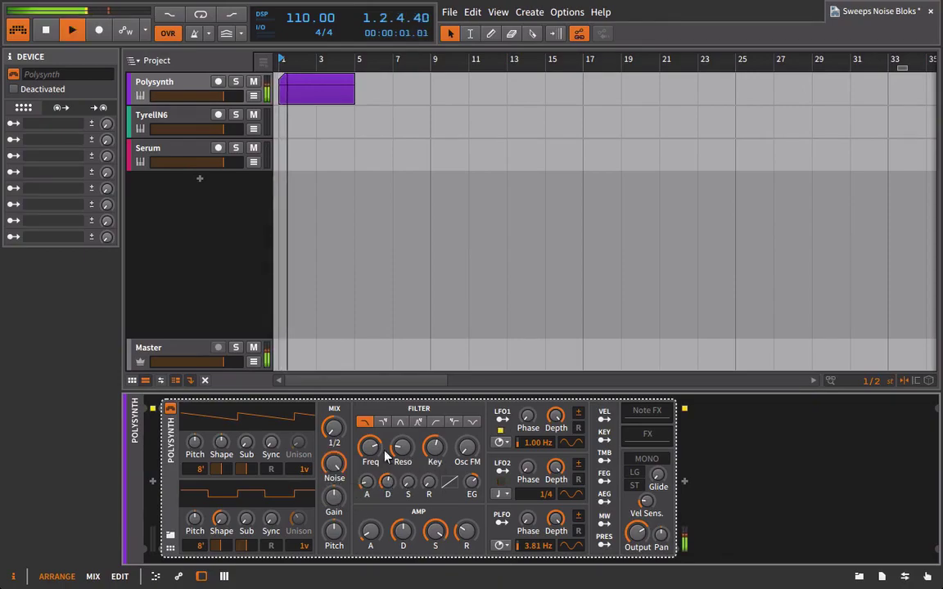
Step: Open the Polysynth filter fully, zero its resonance and envelope amount, minimise amp attack, decay and release, and play the noise
double_click(473, 481)
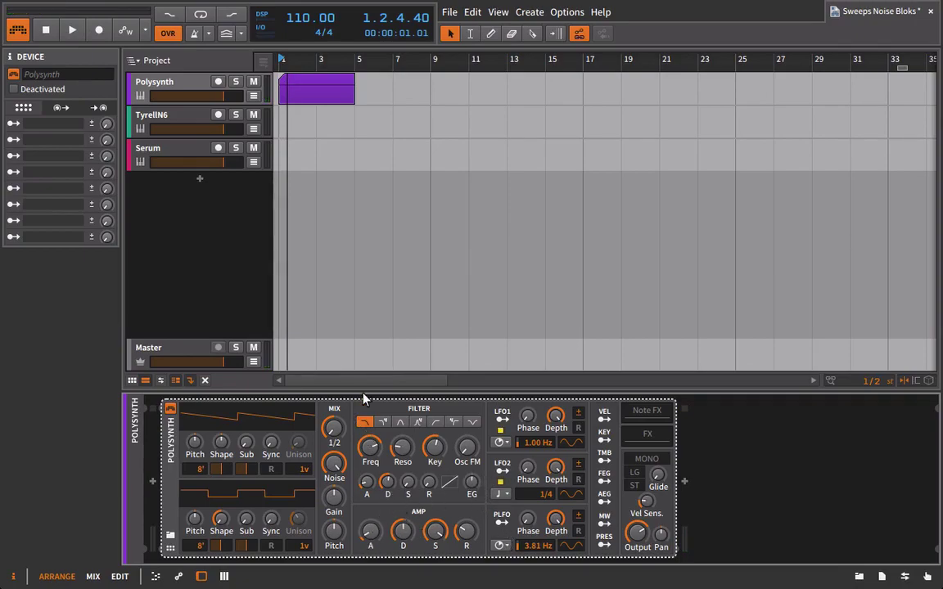
mouse_move(402, 446)
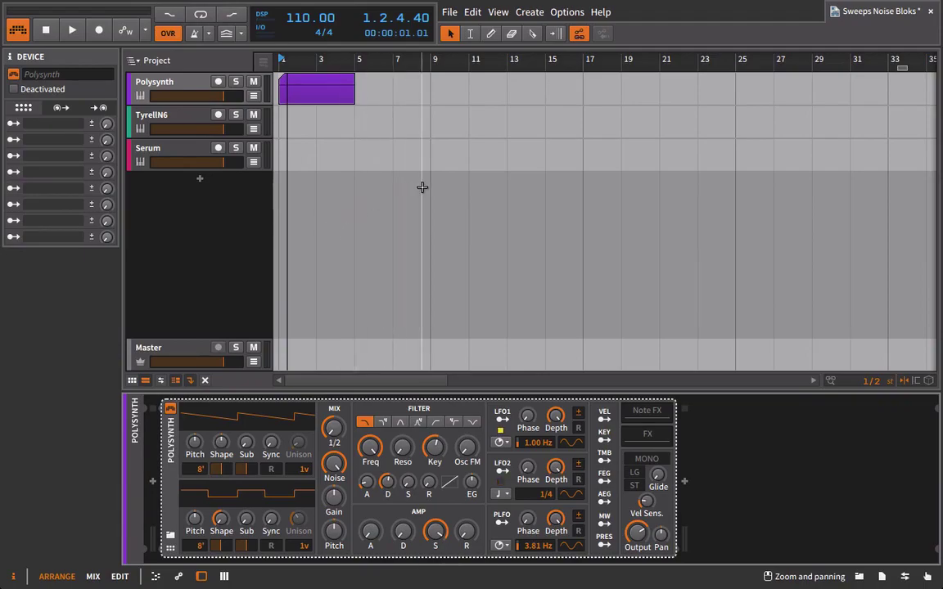
key("space")
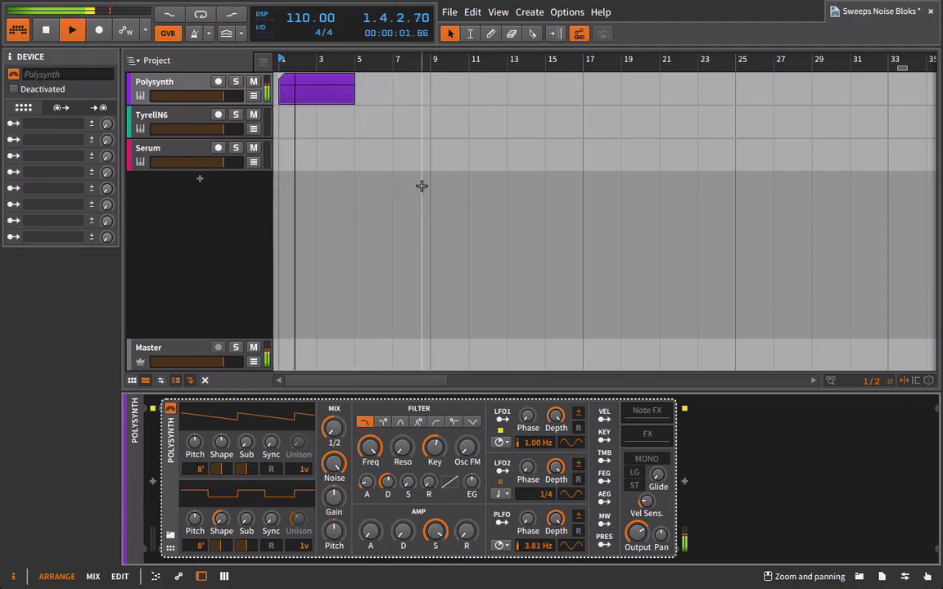
key("space")
Step: Bounce the Polysynth clip to a new audio track to inspect its waveform, and delete that track
left_click(318, 93)
right_click(324, 90)
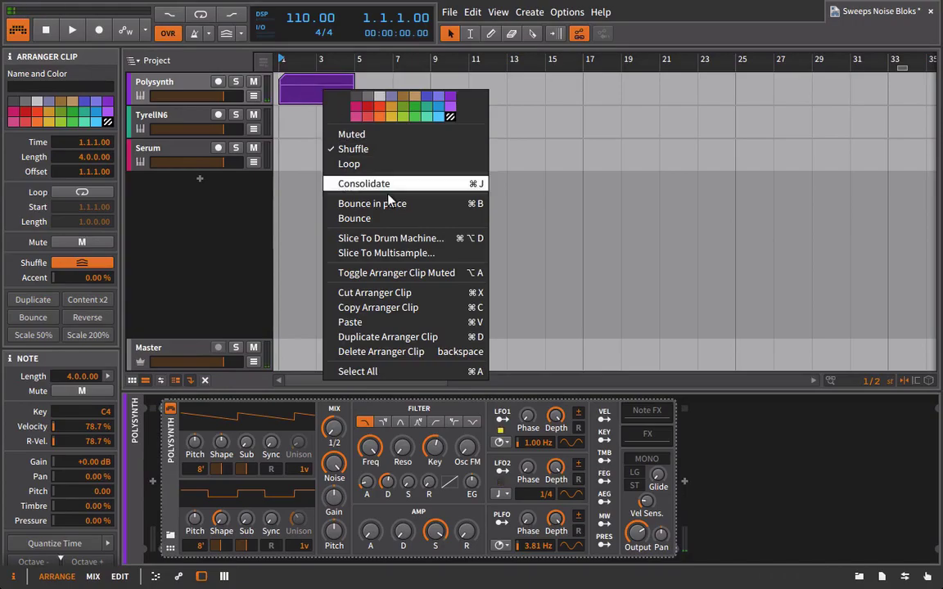
left_click(386, 219)
left_click(588, 417)
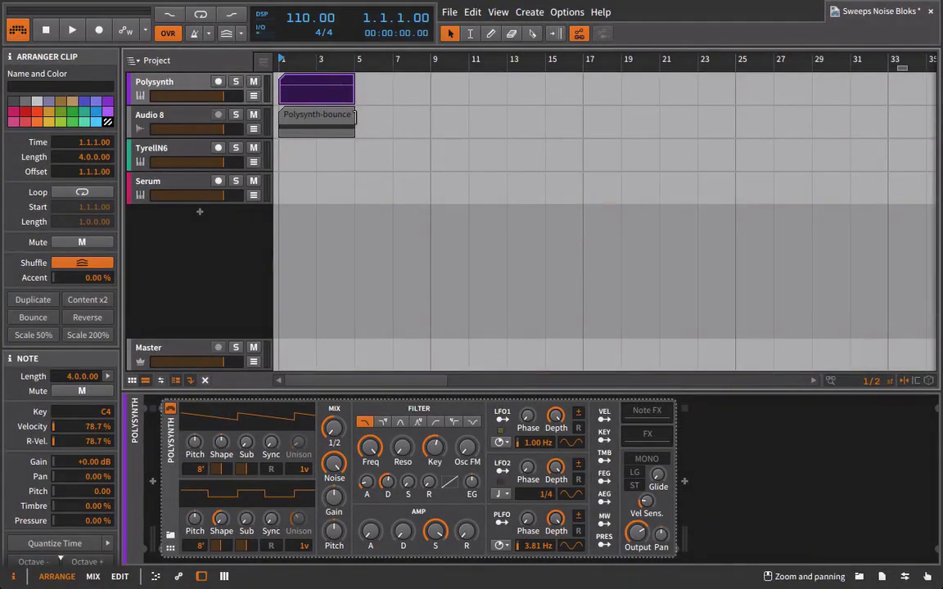
double_click(307, 130)
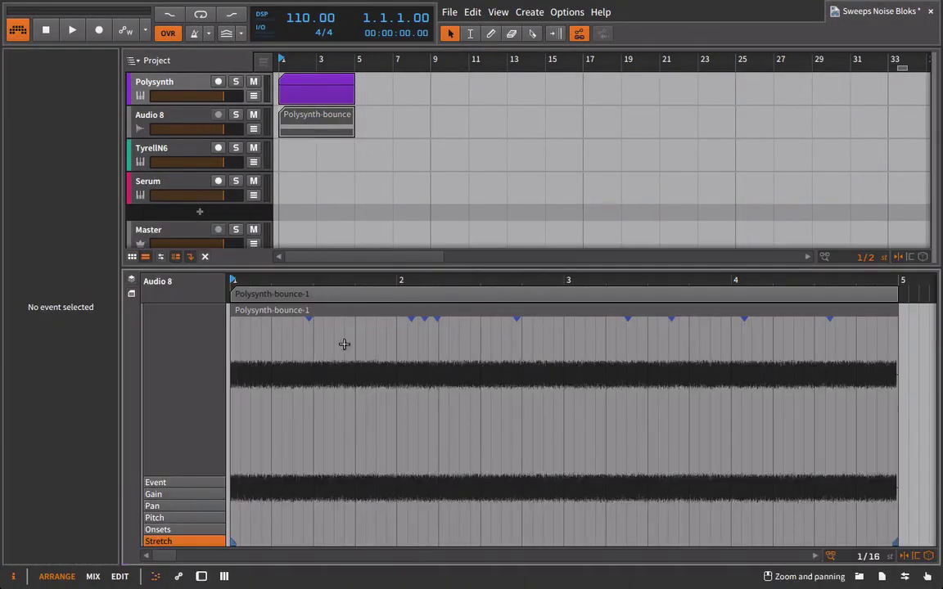
left_click(155, 119)
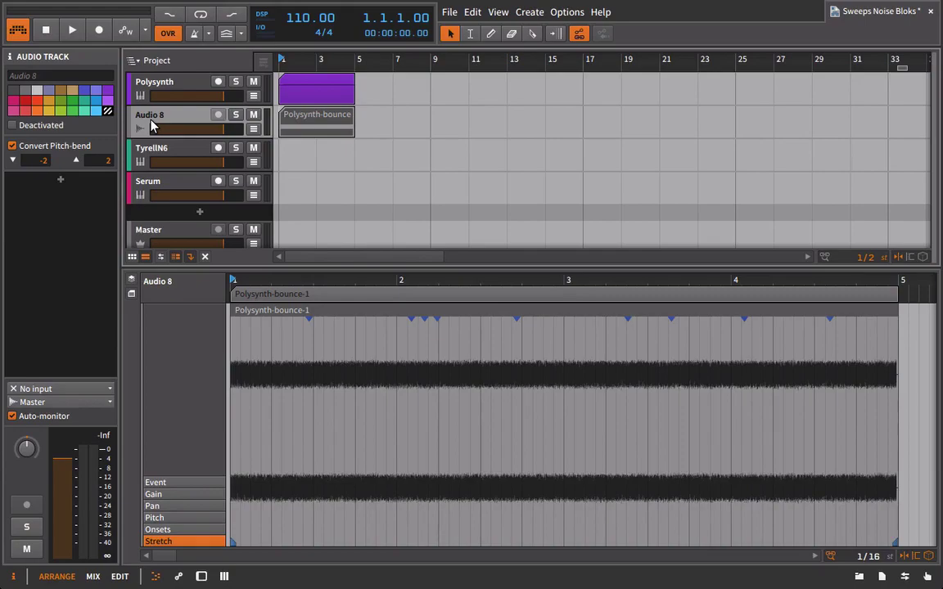
key("Delete")
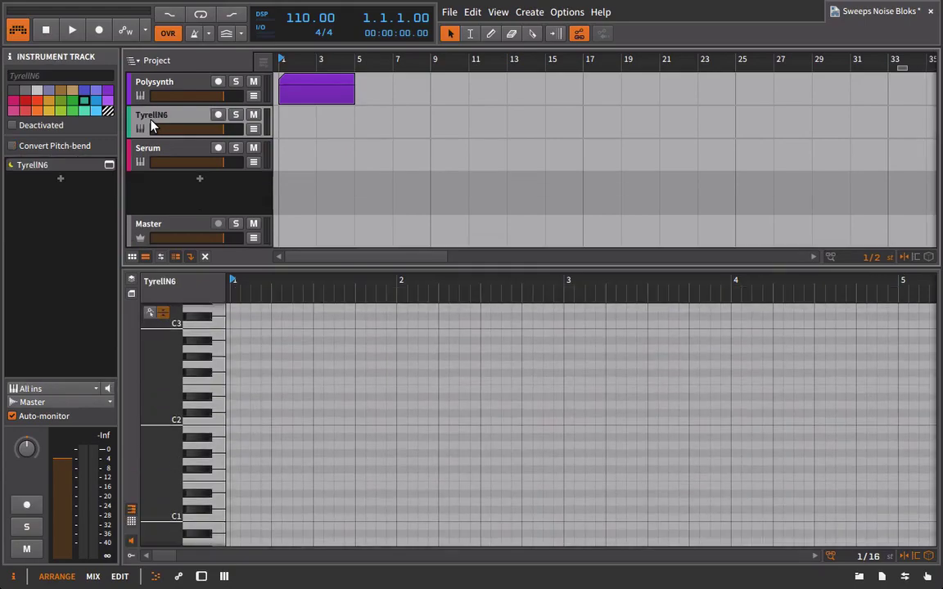
Step: Extend the Polysynth clip to 8.2.0.00 and try lengthening its C4 note to 5.3.1.00 before restoring it to four bars
left_click_drag(315, 58, 377, 88)
left_click(320, 88)
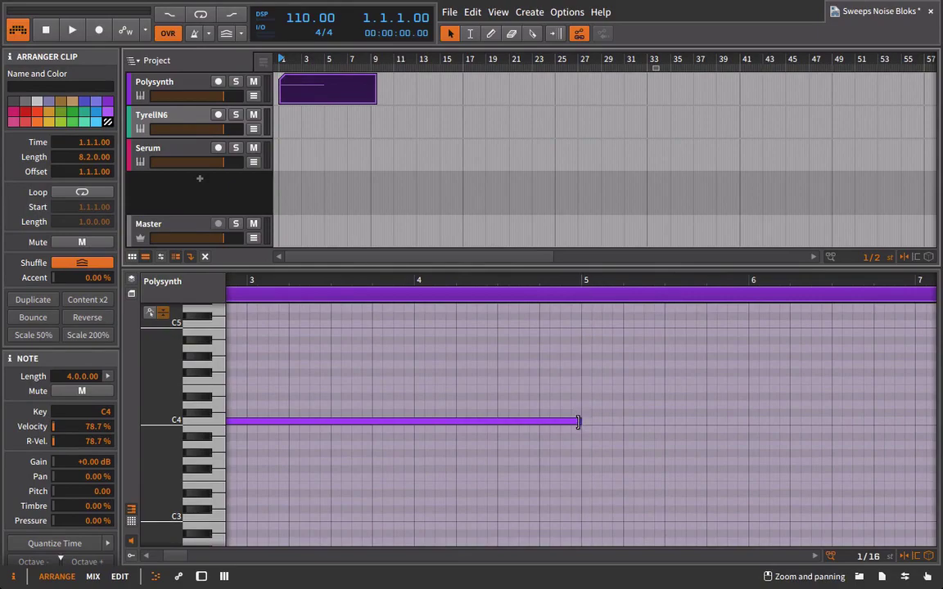
left_click_drag(578, 421, 884, 422)
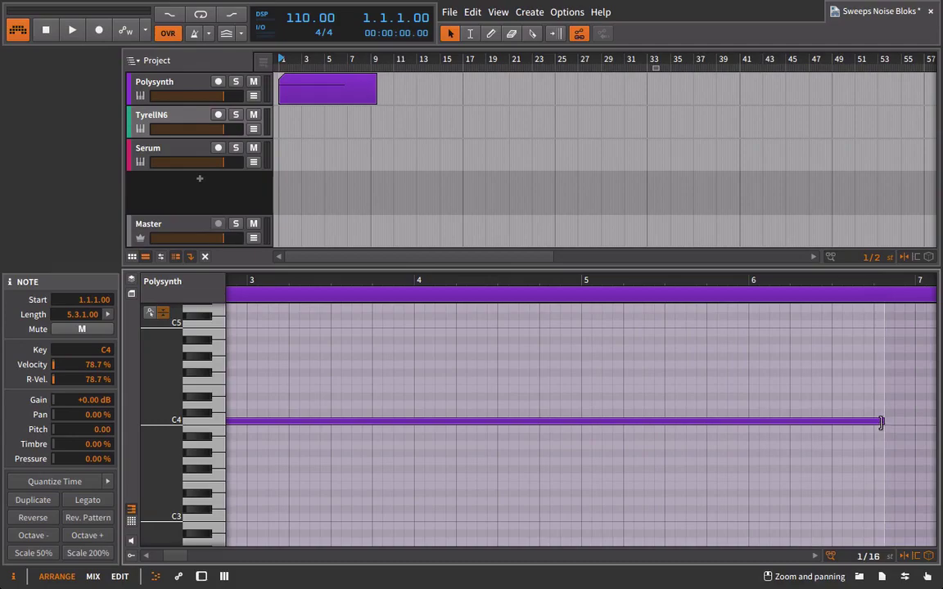
left_click_drag(885, 422, 577, 435)
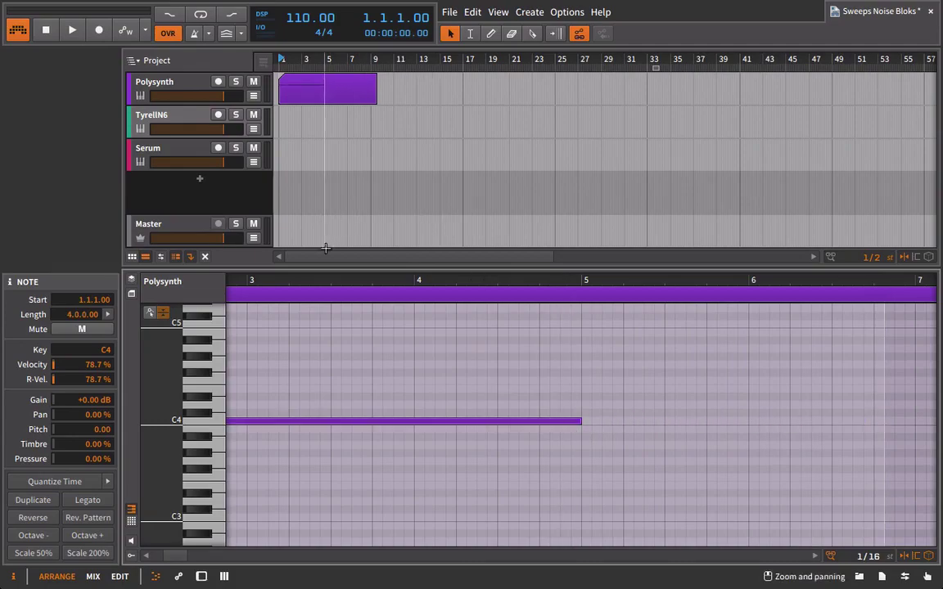
Step: While playing the Polysynth clip, set oscillator 1 to 8 unison voices, raise its Sub and Sync, and adjust its pulse width
left_click_drag(325, 268, 370, 354)
scroll(301, 89, "down", 4)
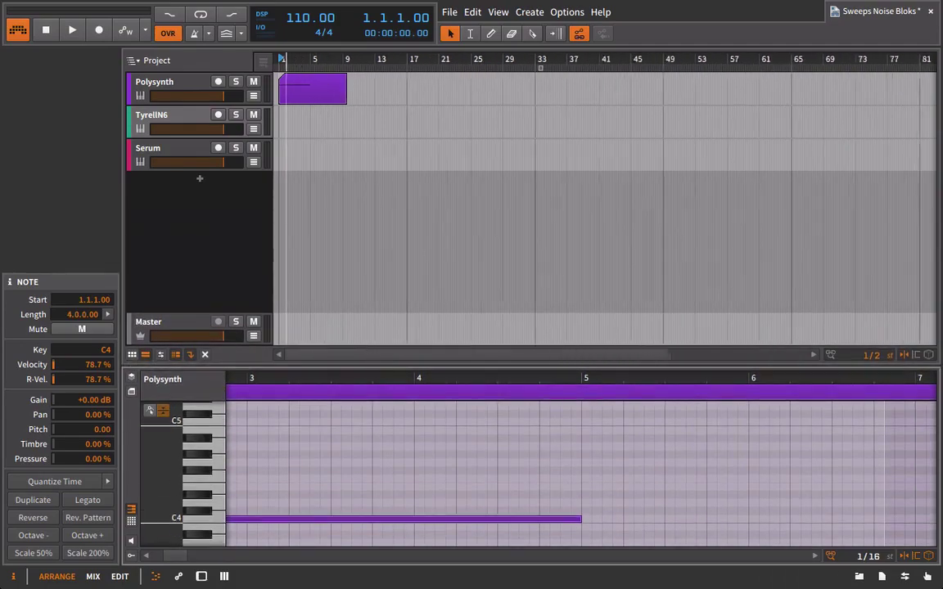
left_click(168, 79)
key("d")
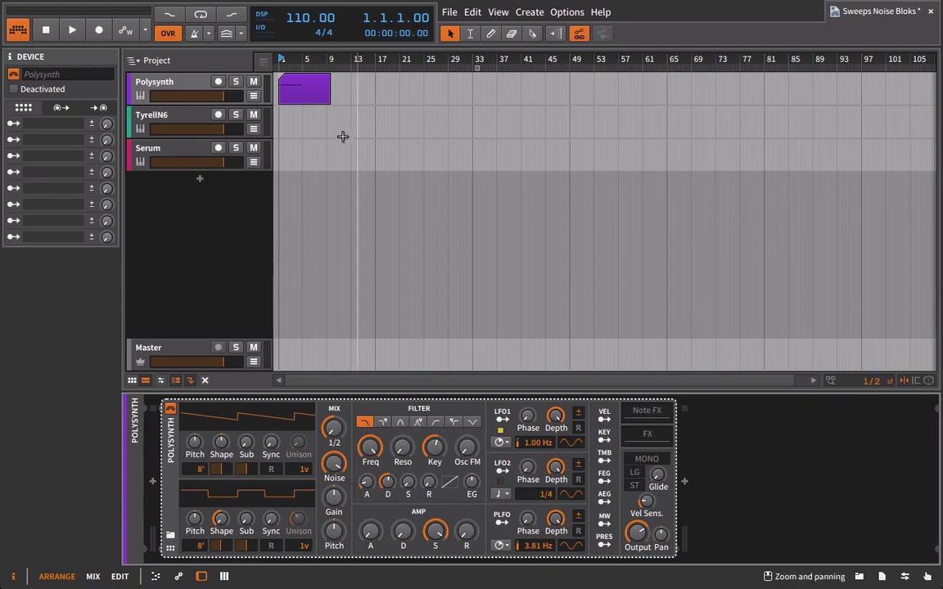
key("space")
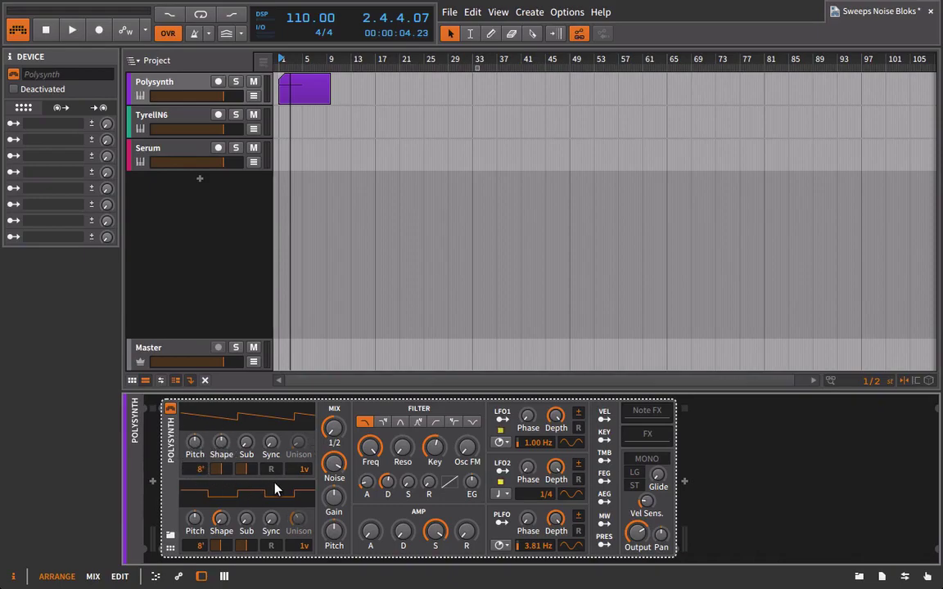
key("space")
left_click_drag(296, 444, 246, 425)
left_click_drag(247, 469, 225, 489)
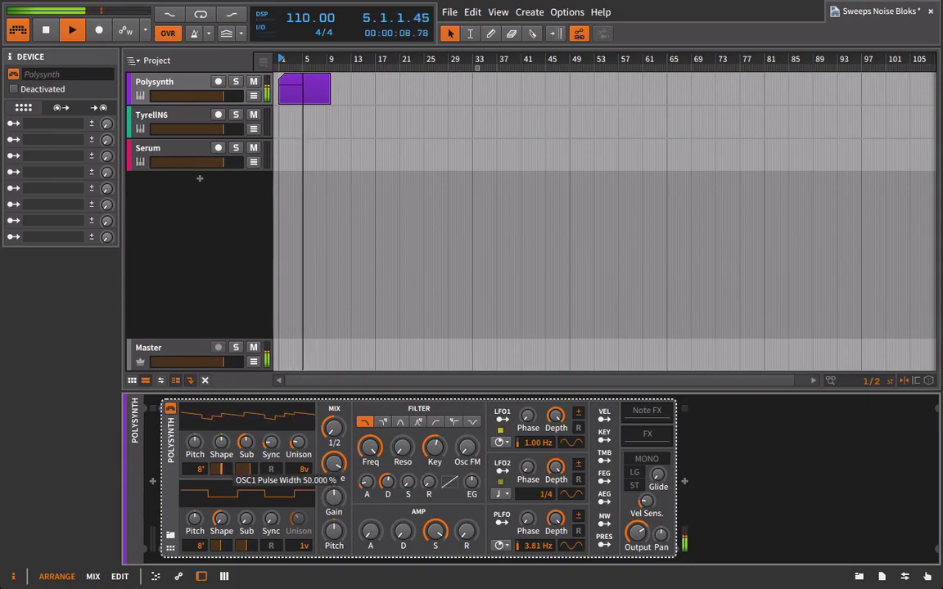
Step: Automate OSC1 Pulse Width on the Polysynth track with rising and falling points across bars 1 to 5, ending at 85.5 %
left_click(254, 96)
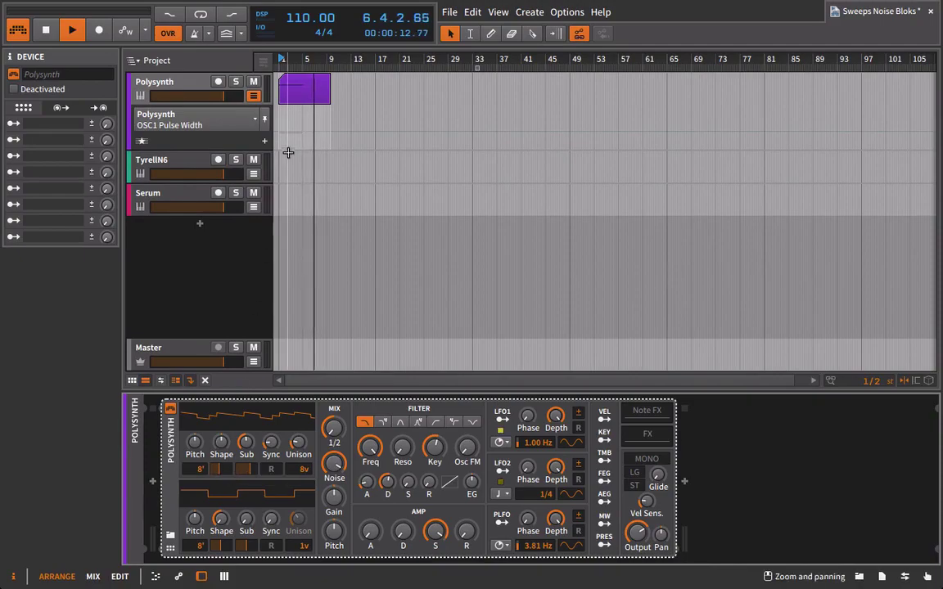
left_click_drag(279, 62, 321, 124)
left_click(318, 129)
left_click_drag(319, 59, 394, 129)
left_click_drag(453, 128, 453, 113)
left_click_drag(328, 62, 303, 60)
left_click(316, 278)
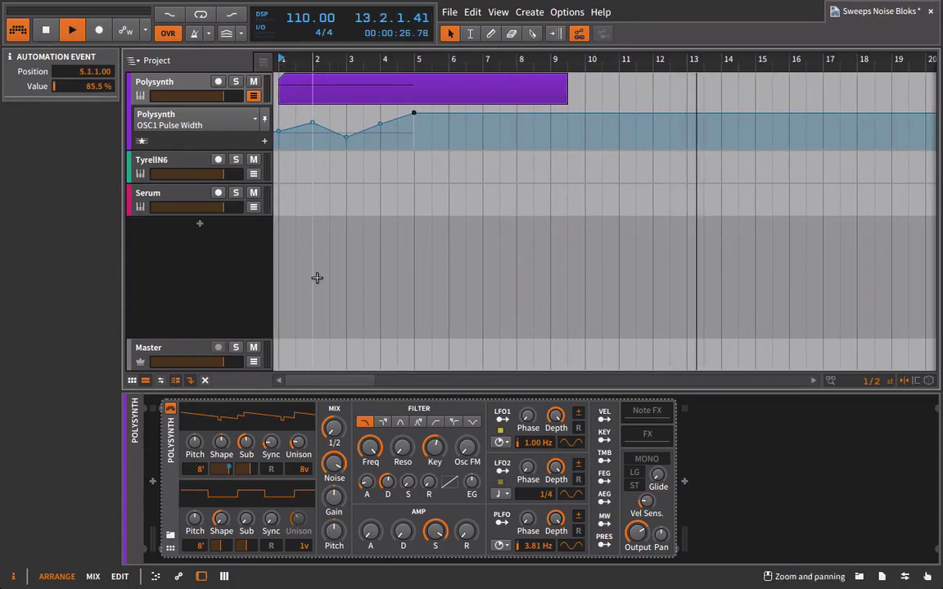
key("space")
Step: Automate the Polysynth Noise level from 93.5 % at bar 1, curving down to a lower point at bar 5, during playback
left_click(337, 466)
key("space")
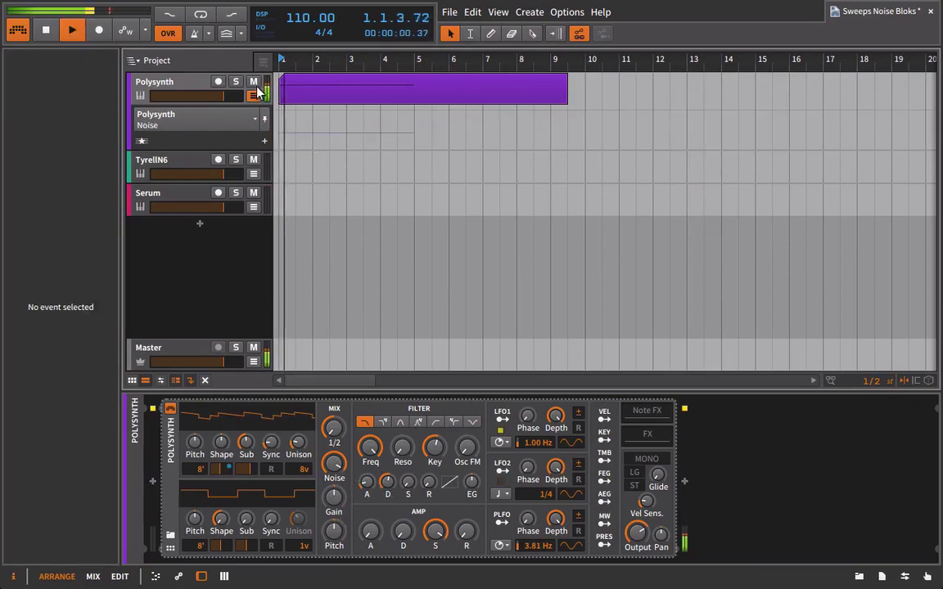
left_click(283, 112)
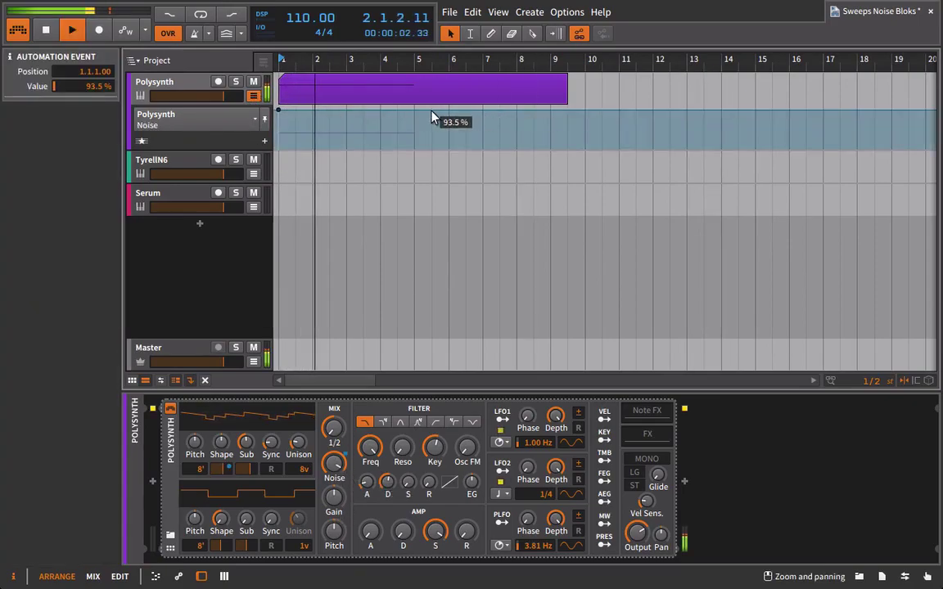
left_click_drag(416, 110, 380, 120)
left_click(357, 110)
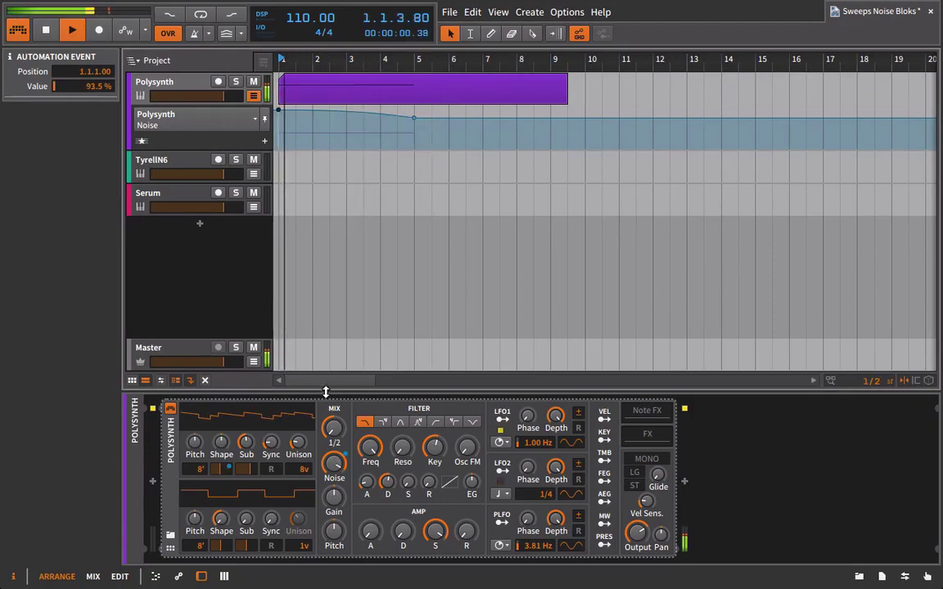
Step: Automate OSC1 Sync on the Polysynth track from 10.20 at bar 3, curving up to a higher point at bar 5
left_click(275, 446)
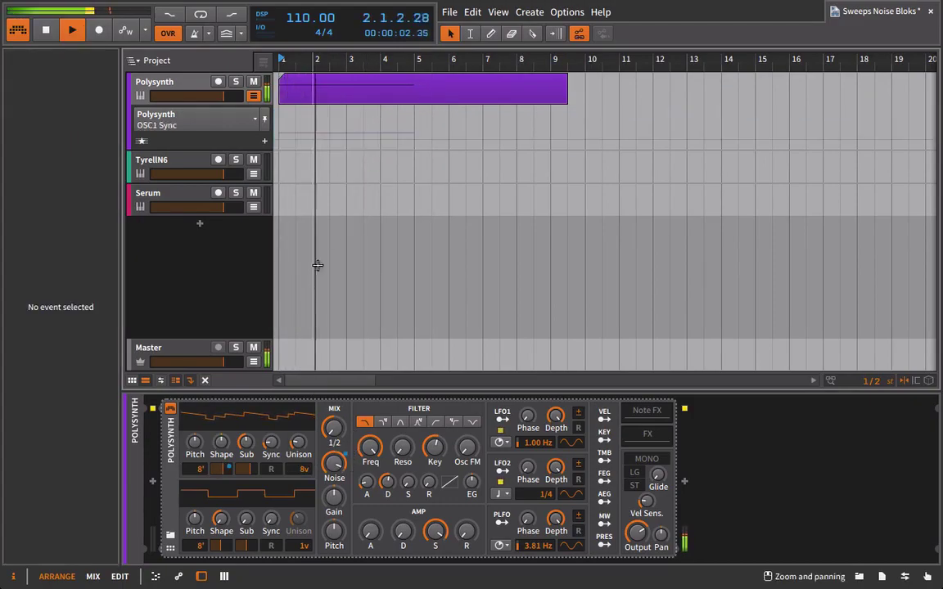
left_click(345, 140)
left_click_drag(406, 143, 373, 152)
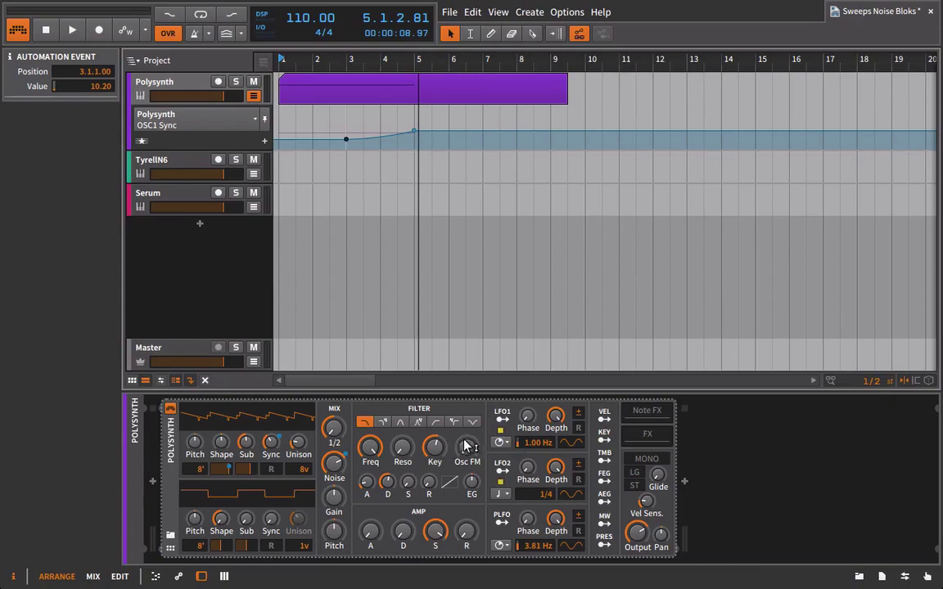
Step: Try adjusting the Polysynth filter's Osc FM amount while the clip plays
key("space")
left_click_drag(455, 469, 456, 455)
key("space")
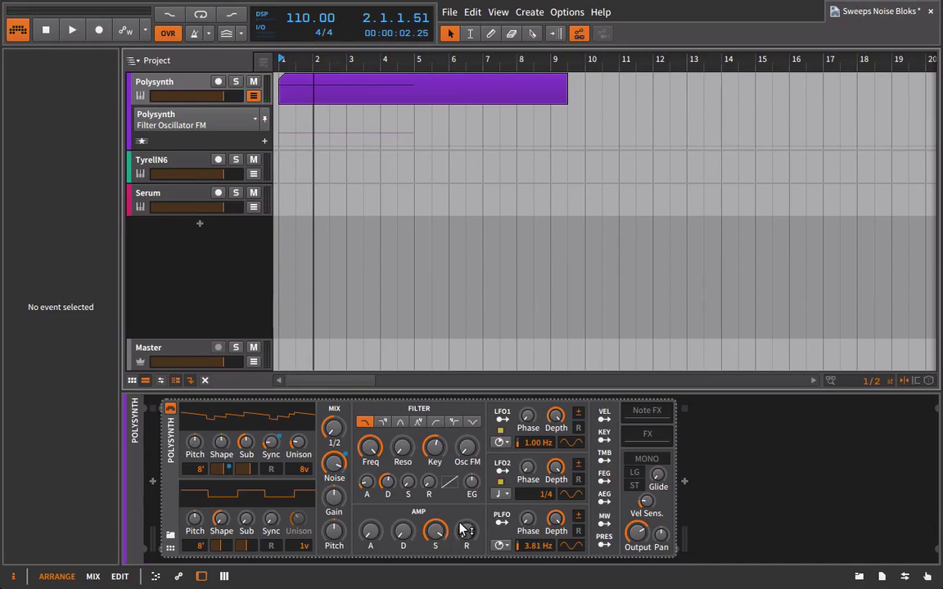
Step: Try a Polysynth Pitch automation ramp from 0.00 at bar 4 to 12.00 at bar 5, and delete both points
left_click(333, 534)
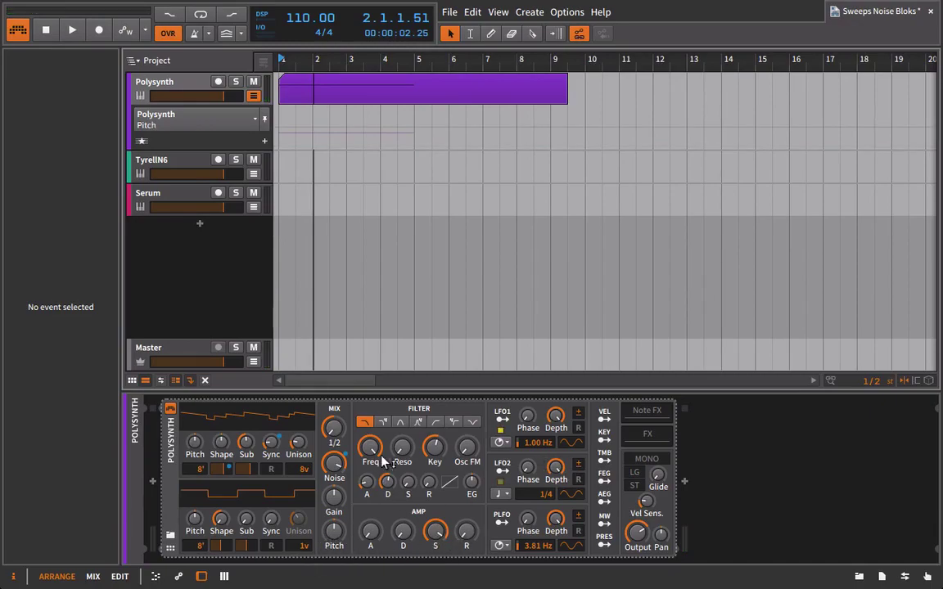
left_click(380, 127)
key("space")
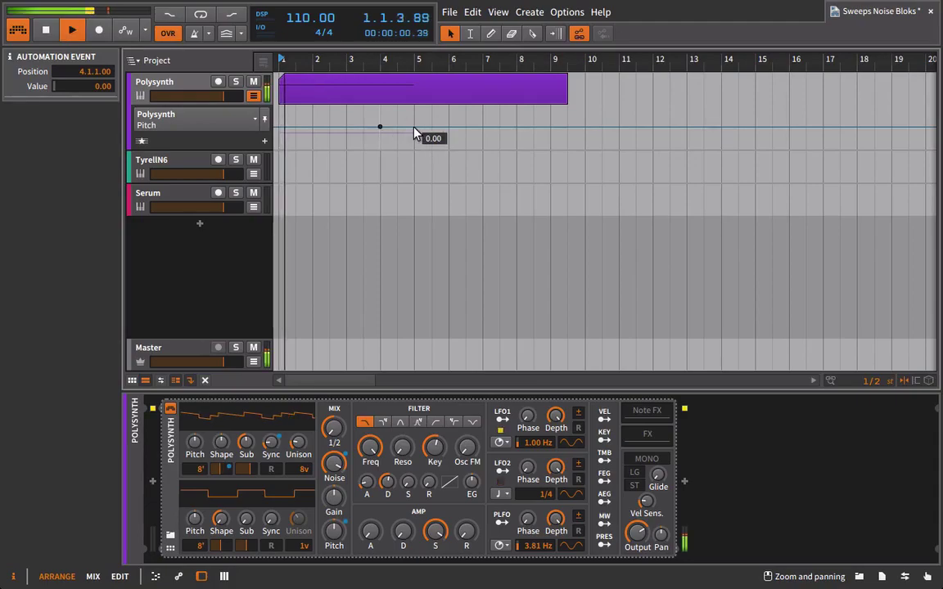
mouse_move(415, 136)
left_mouse_down()
mouse_move(412, 122)
mouse_move(432, 120)
mouse_move(414, 121)
left_mouse_up()
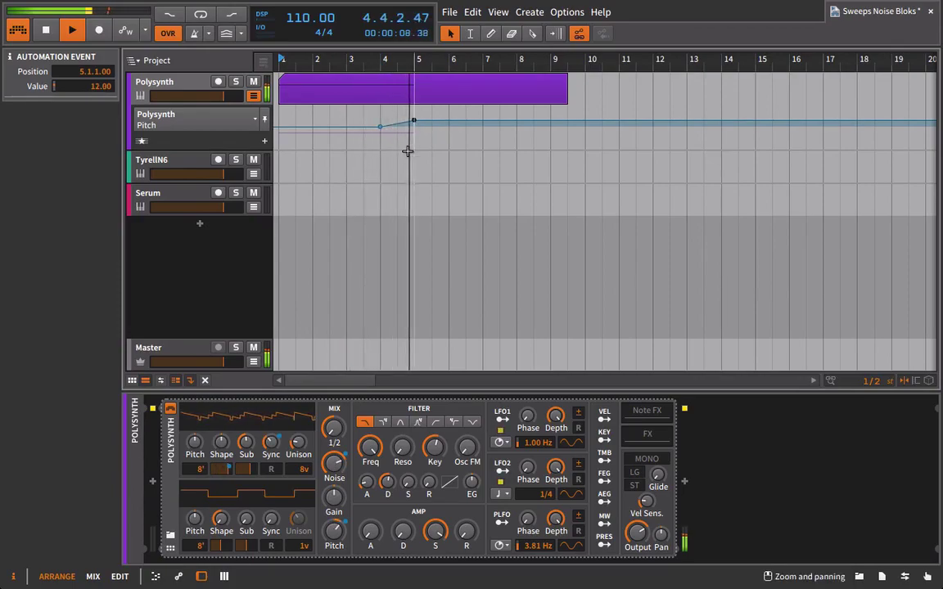
key("space")
left_click_drag(377, 115, 437, 154)
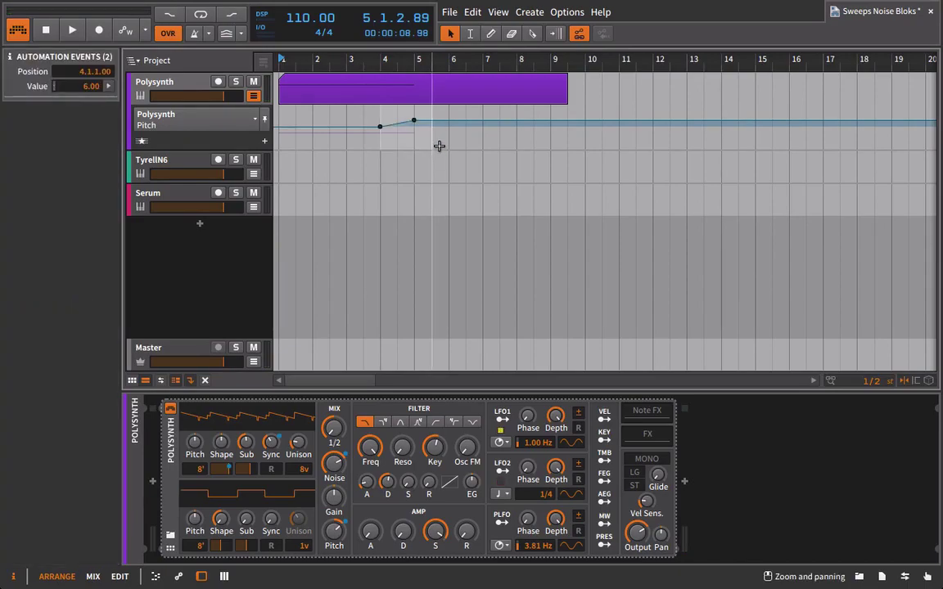
key("Delete")
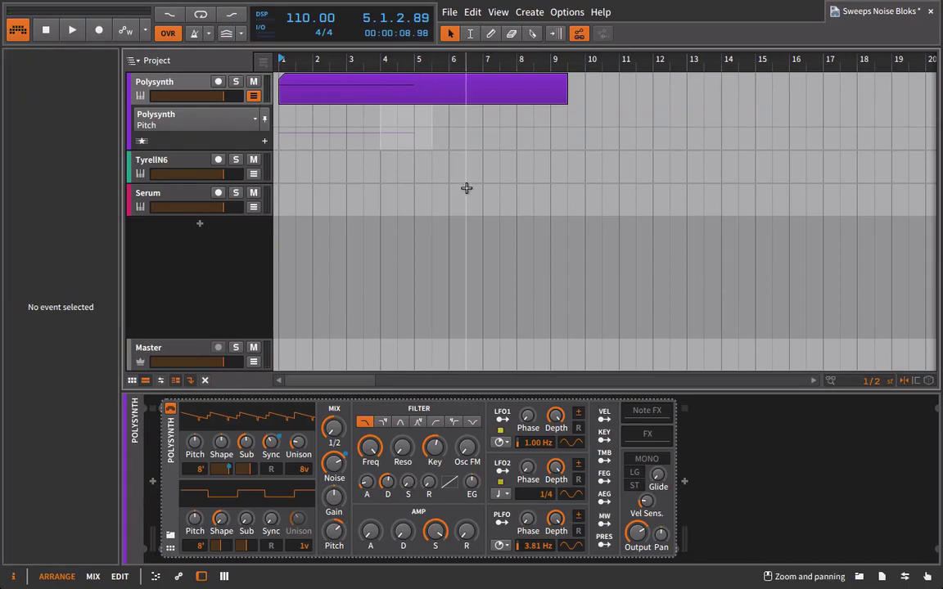
Step: Bounce the Polysynth clip to a new audio track using the Pre-Fader source
scroll(417, 58, "down", 3)
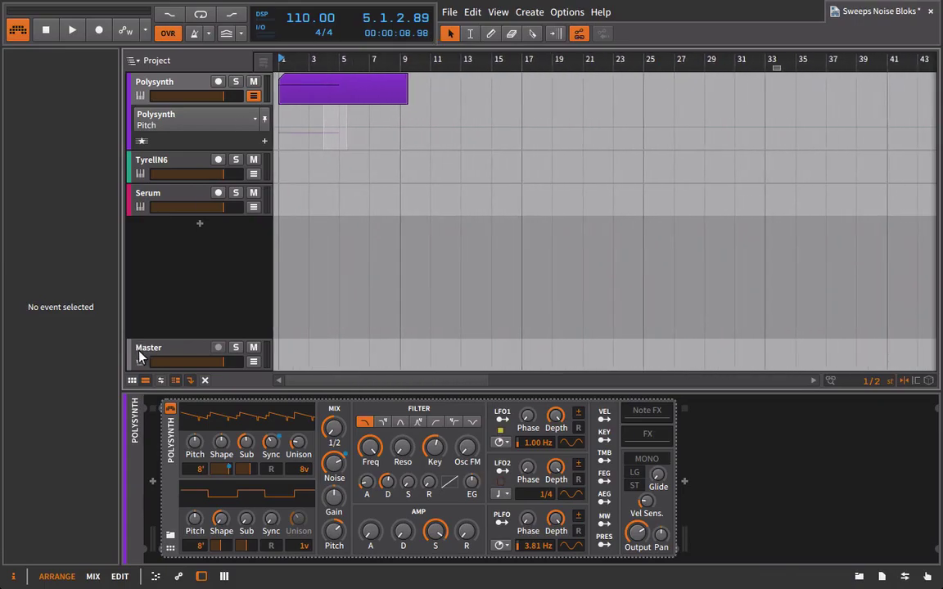
left_click(293, 106)
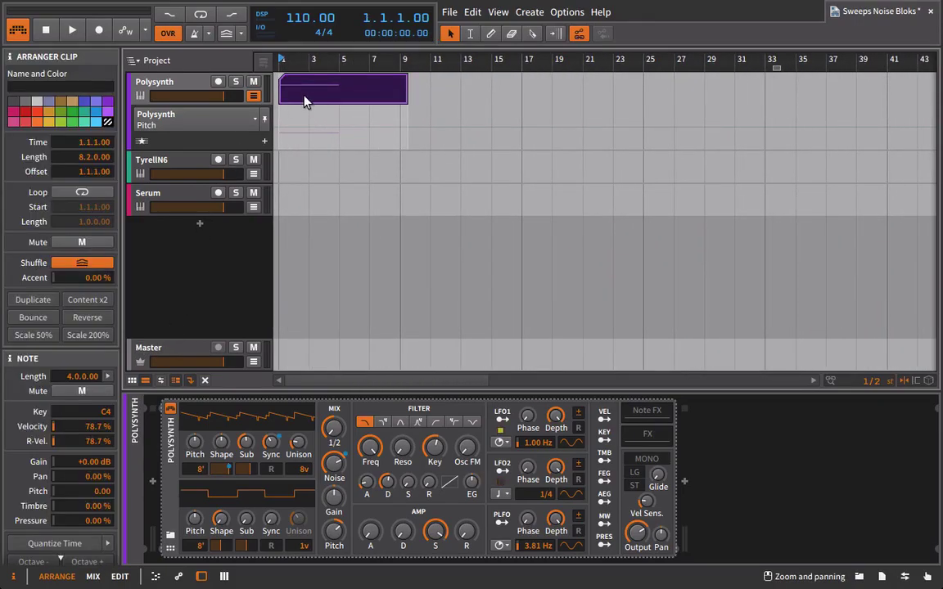
right_click(303, 101)
left_click(307, 202)
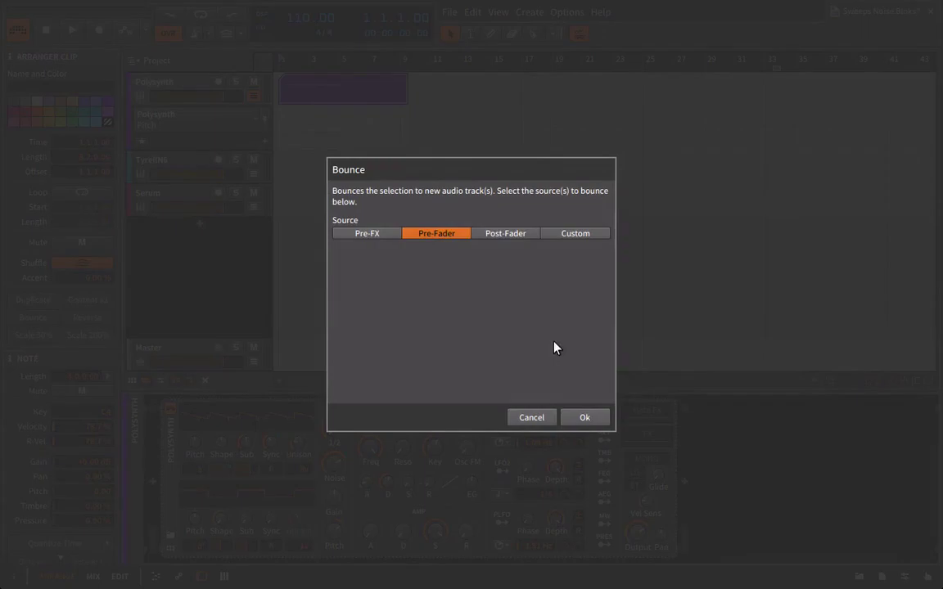
left_click(588, 417)
left_click(350, 180)
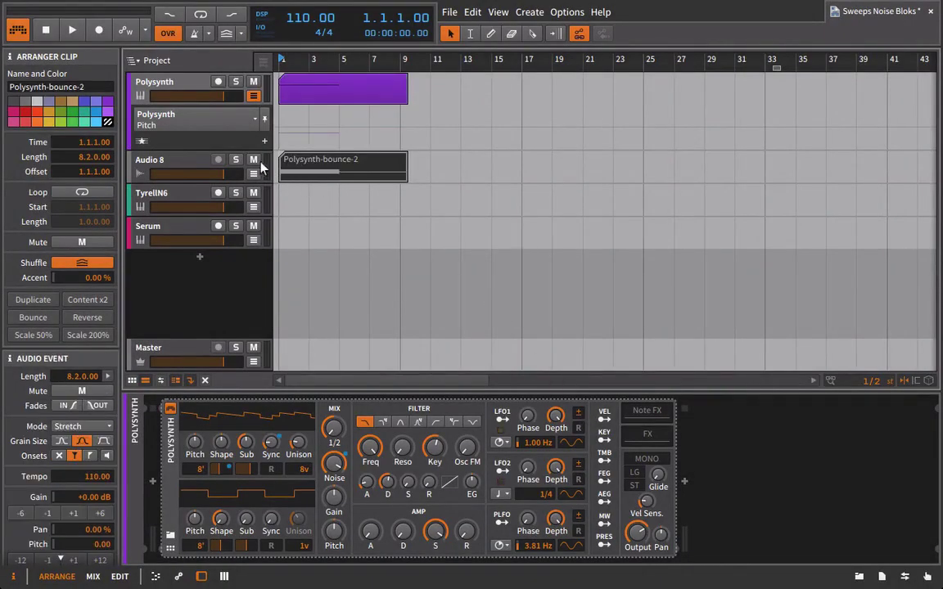
Step: Solo the Audio 8 track and play back the bounced Polysynth clip
left_click(235, 159)
key("space")
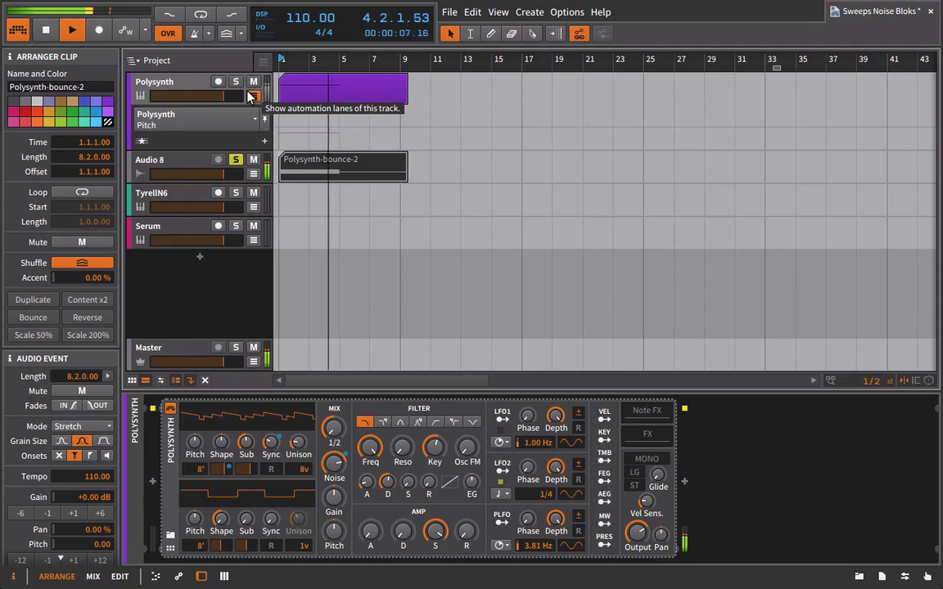
key("space")
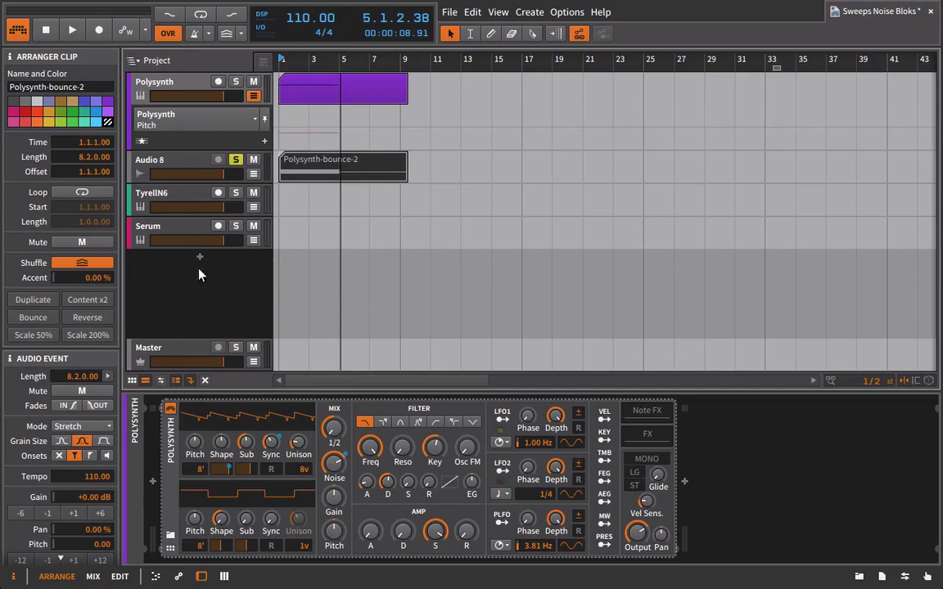
Step: Hide the Polysynth track's automation lanes and turn off solo on Audio 8
left_click(197, 82)
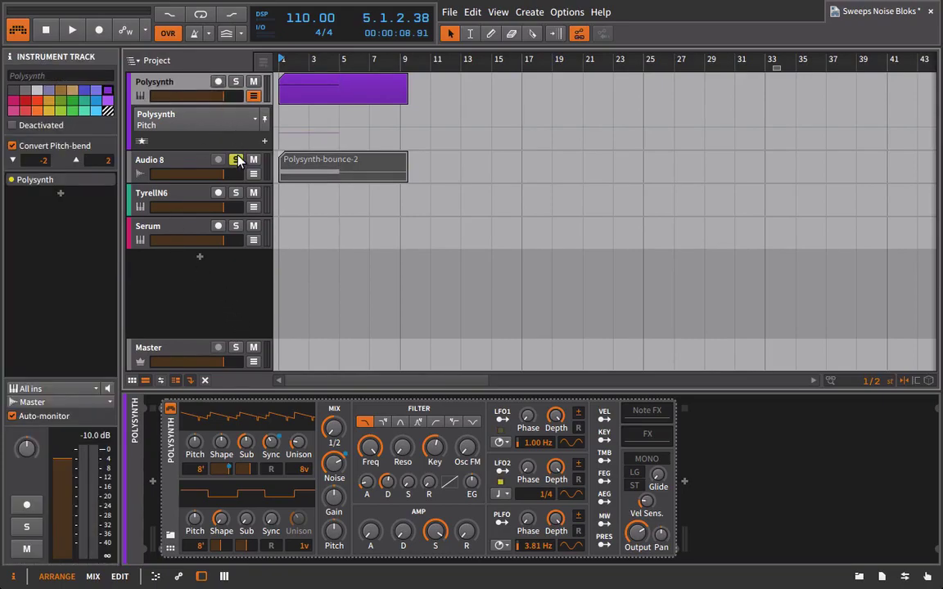
left_click(255, 97)
left_click(236, 116)
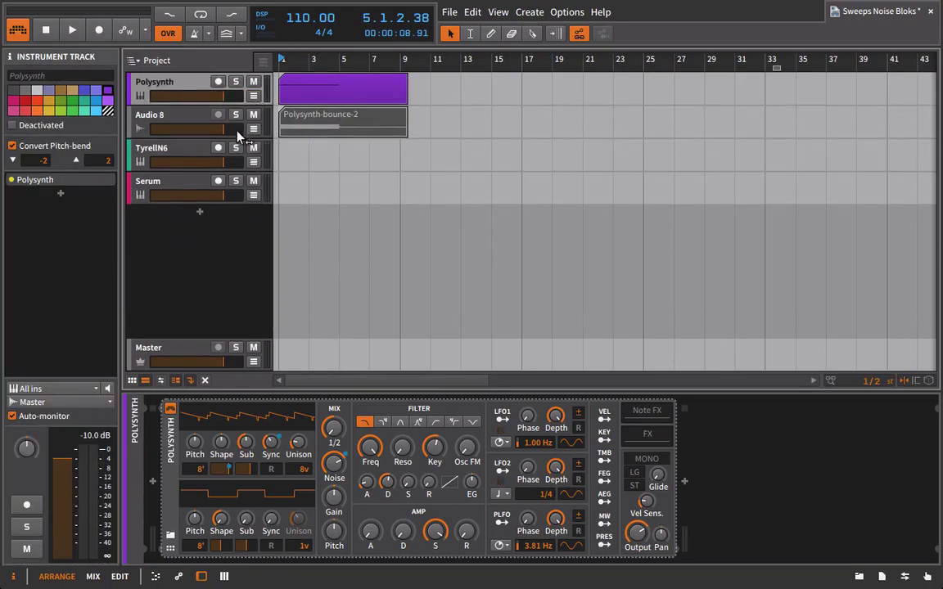
Step: Create a four-bar clip at bar 1 on the TyrellN6 track with a C3 note filling its whole length
double_click(286, 153)
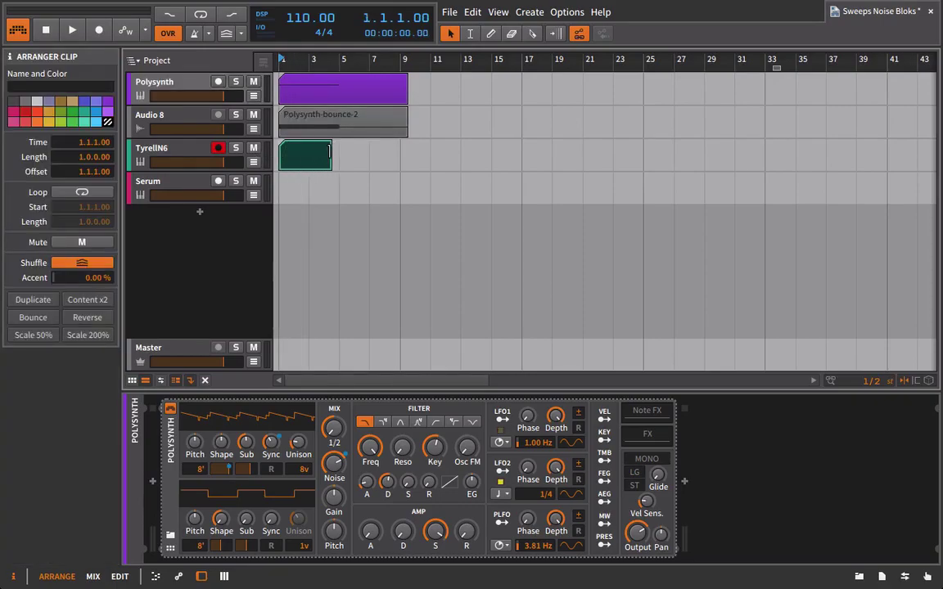
double_click(325, 160)
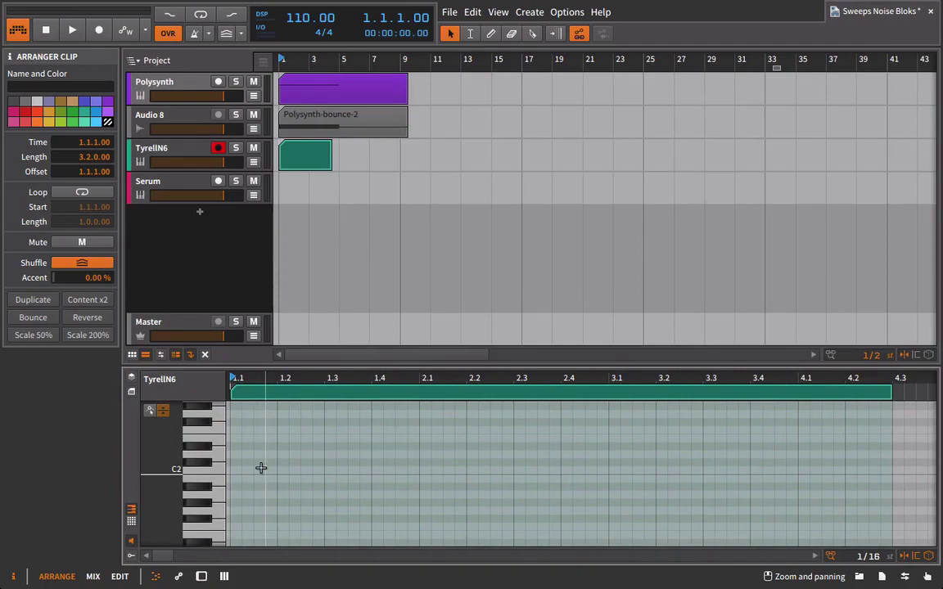
scroll(260, 467, "up", 3)
double_click(235, 443)
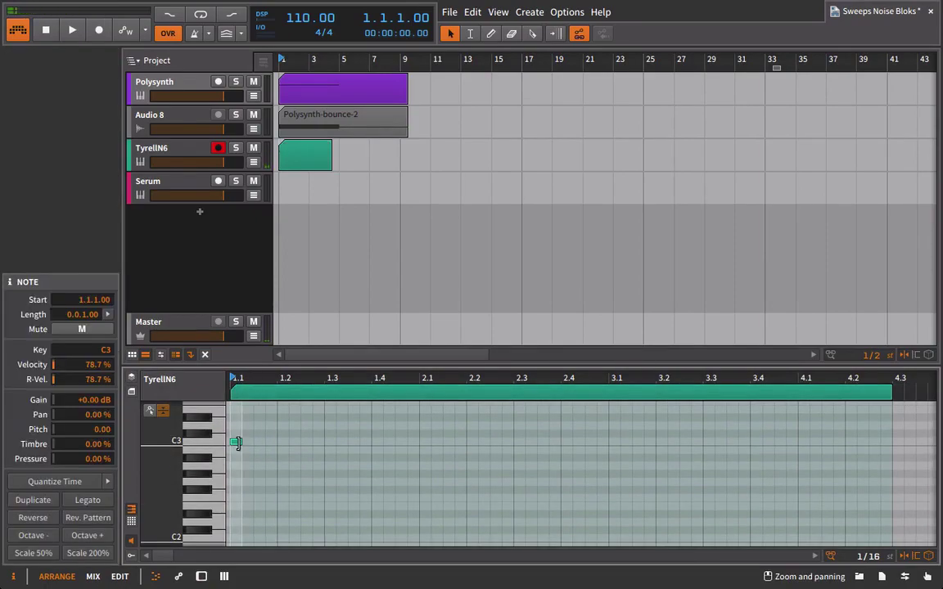
left_click_drag(235, 443, 270, 443)
left_click(232, 442)
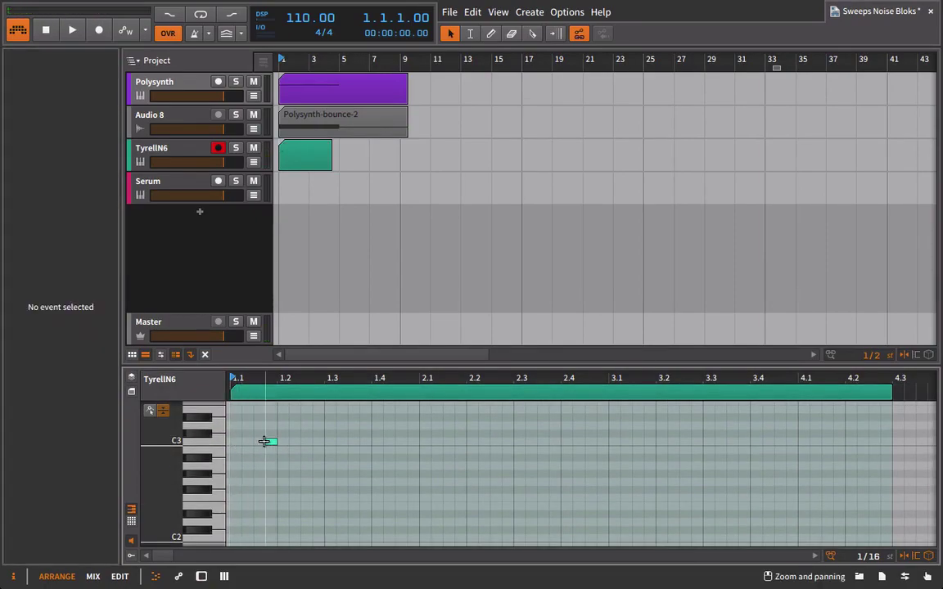
left_click_drag(273, 443, 892, 445)
left_click_drag(329, 149, 340, 151)
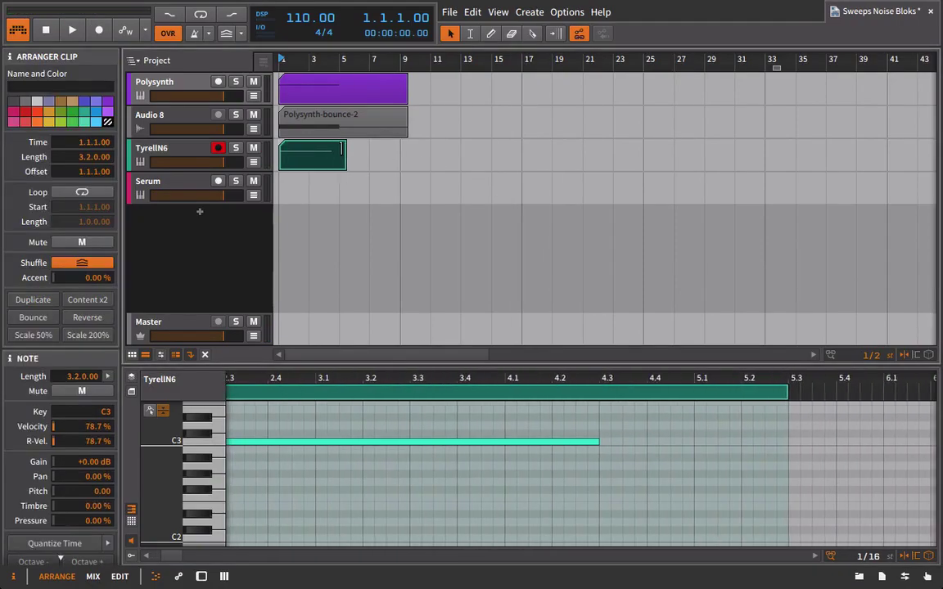
left_click(594, 441)
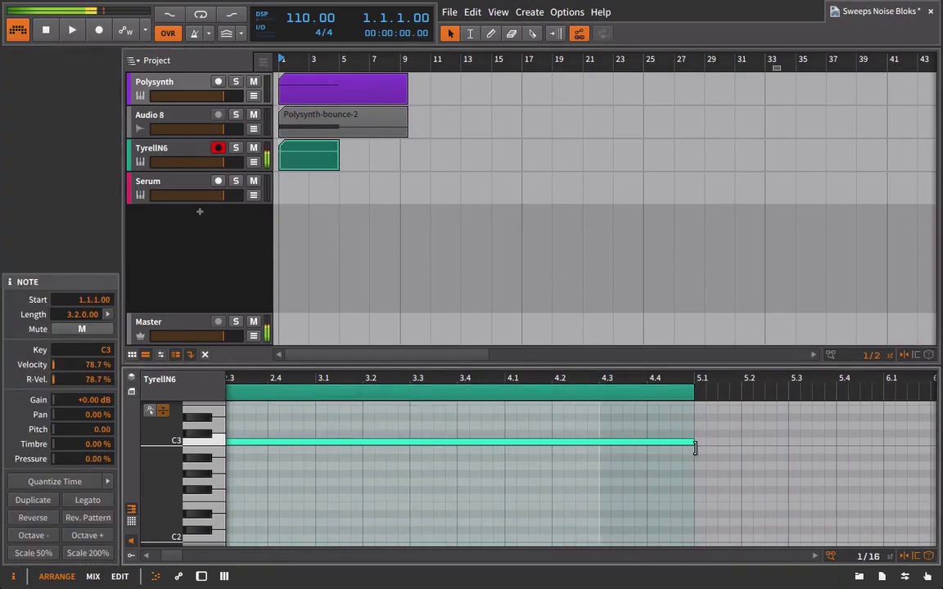
Step: Open the TyrellN6 synth and lower its Osc 1 and Osc 2 mixer levels to zero
left_click(156, 149)
left_click(172, 533)
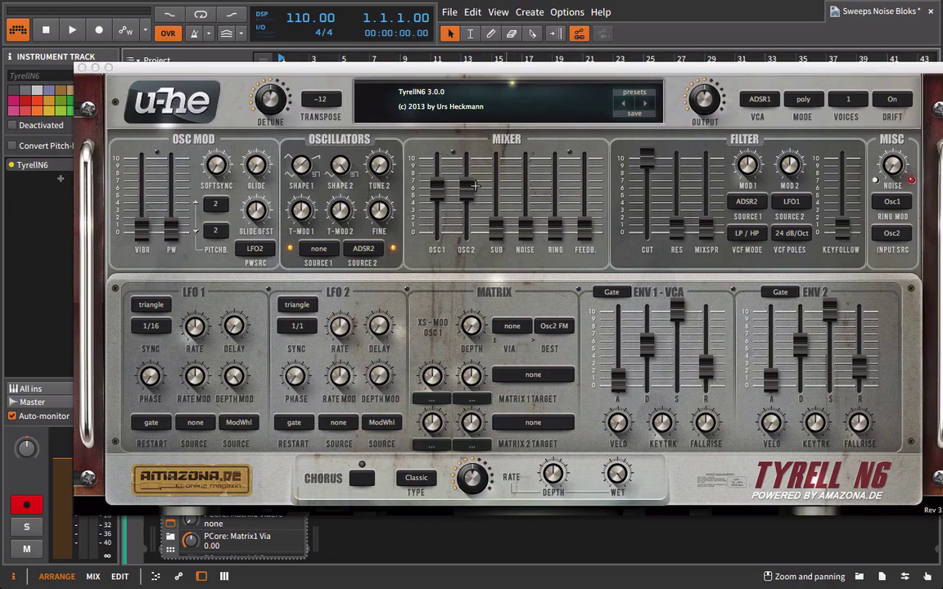
left_click_drag(466, 186, 466, 231)
left_click_drag(436, 186, 437, 231)
key("space")
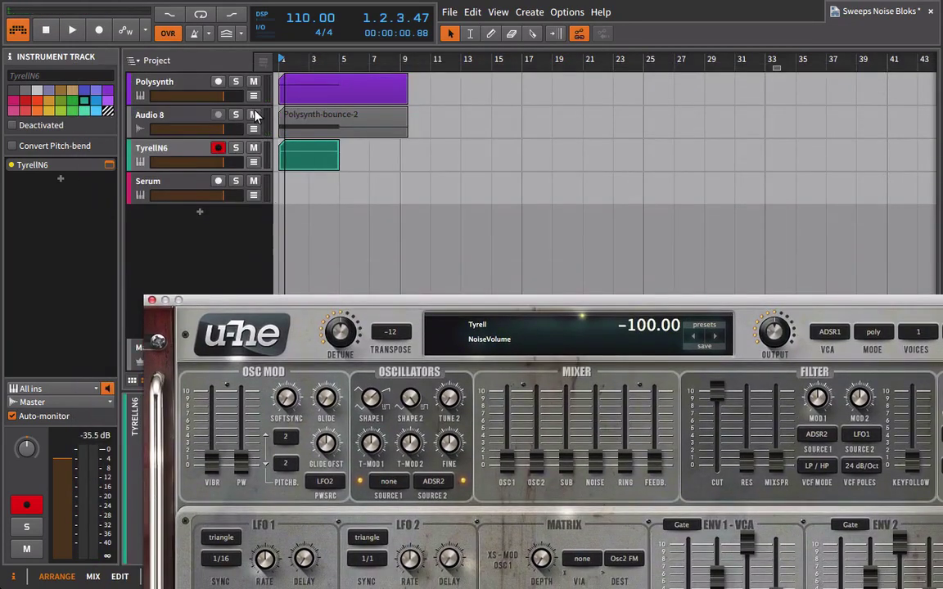
Step: Mute the Audio 8 and Polysynth tracks and raise the TyrellN6 noise volume to -2.50 for playback
left_click(255, 117)
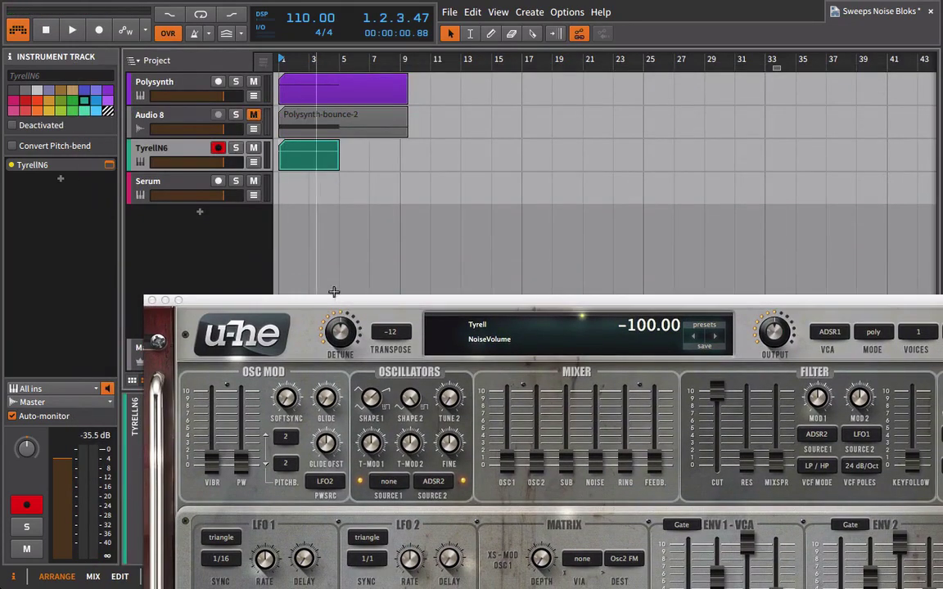
left_click(253, 82)
left_click_drag(526, 294, 450, 159)
left_click_drag(520, 325, 520, 271)
key("space")
left_click_drag(413, 165, 367, 15)
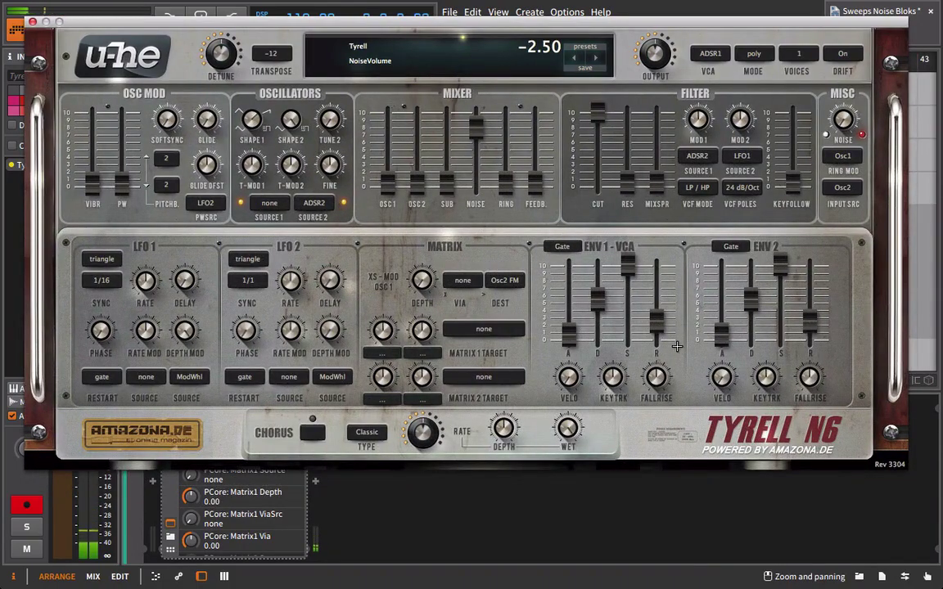
Step: Set the TyrellN6 ENV 1 to minimum decay, 100.00 sustain and 0.00 release
left_click_drag(627, 265, 679, 554)
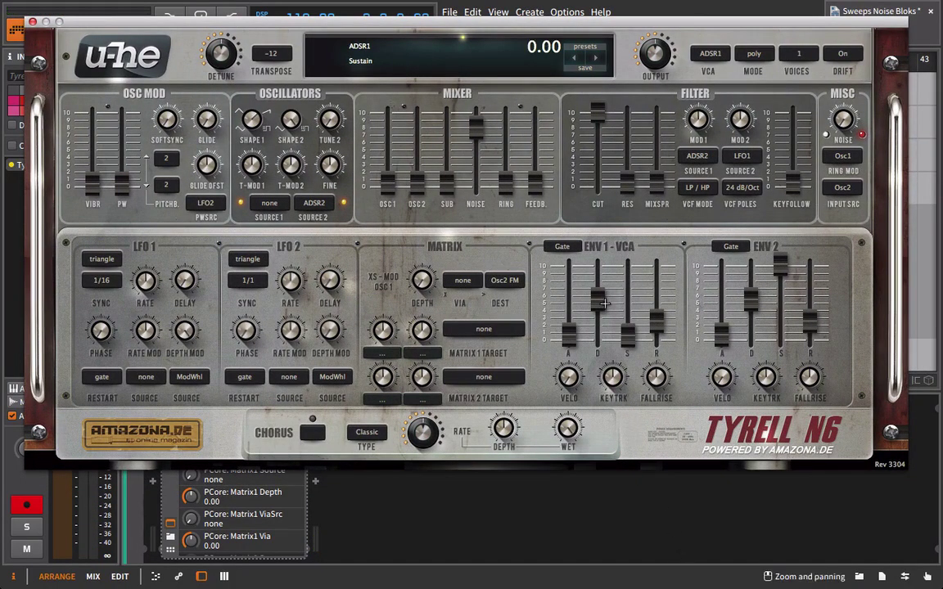
left_click_drag(597, 295, 628, 262)
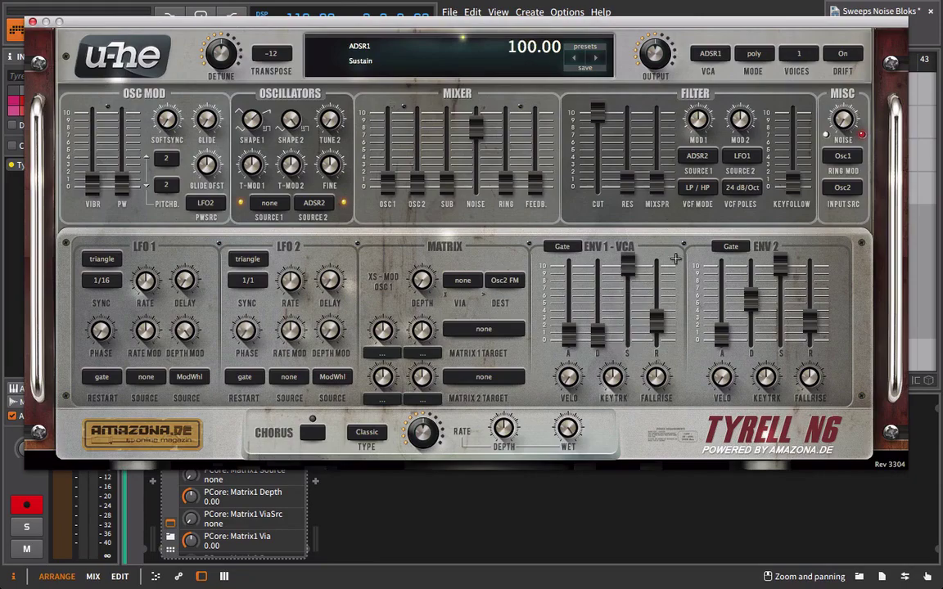
left_click_drag(655, 319, 655, 336)
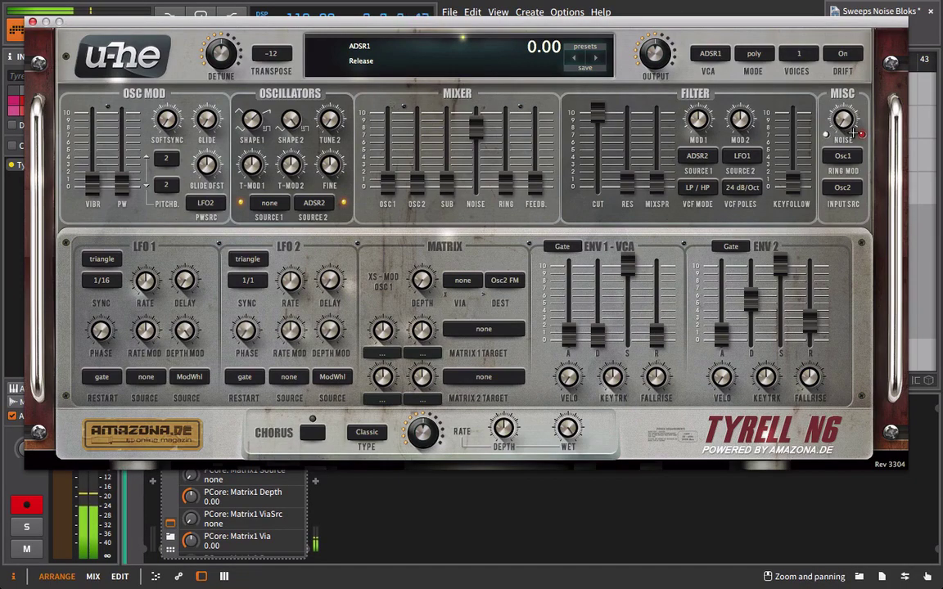
Step: Switch the TyrellN6 voice mode to mono and set its voices to 2
left_click(757, 54)
left_click(790, 78)
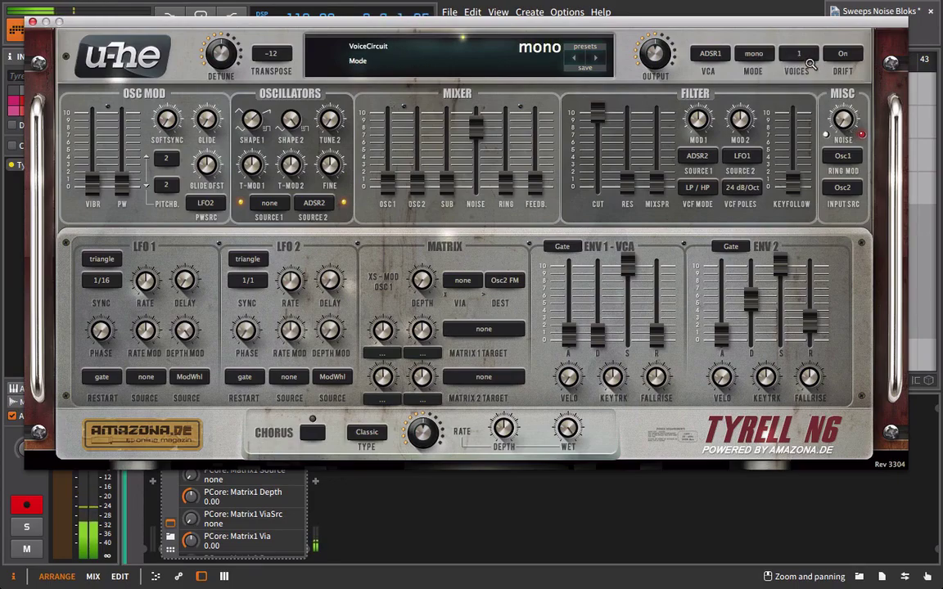
left_click(798, 54)
left_click(820, 74)
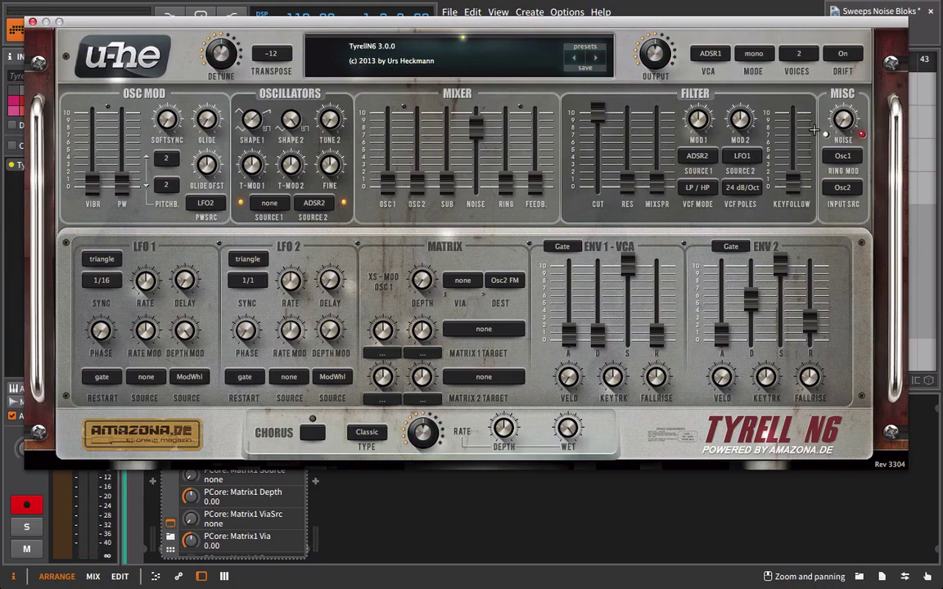
Step: Try the TyrellN6 Noise knob, lower the filter cutoff slightly and raise the resonance to about the middle during playback
mouse_move(851, 125)
left_mouse_down()
mouse_move(842, 88)
mouse_move(855, 26)
mouse_move(849, 104)
left_mouse_up()
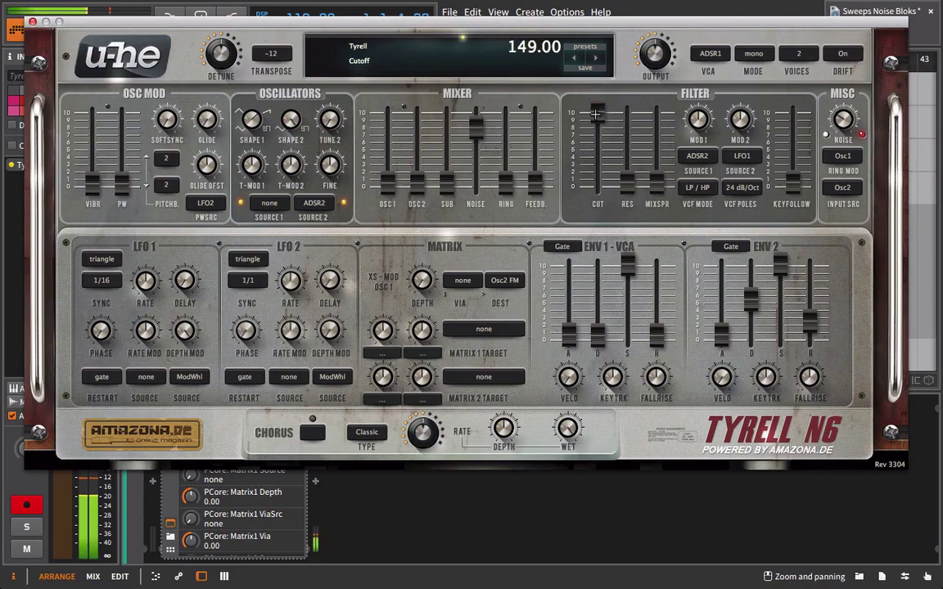
left_click_drag(598, 112, 598, 123)
left_click_drag(634, 190, 643, 96)
left_click_drag(598, 124, 628, 158)
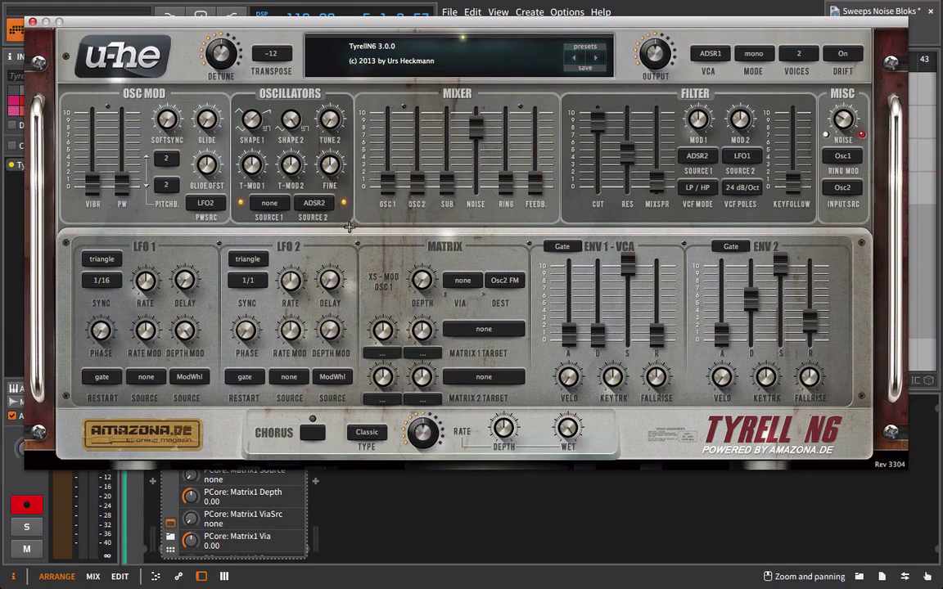
Step: Try Osc 1 with Shape 1 at 1.00 under the noise, and replace it with Osc 2 at mid level, tuned to 12.00
left_click_drag(392, 191, 348, 147)
left_click_drag(251, 120, 275, 222)
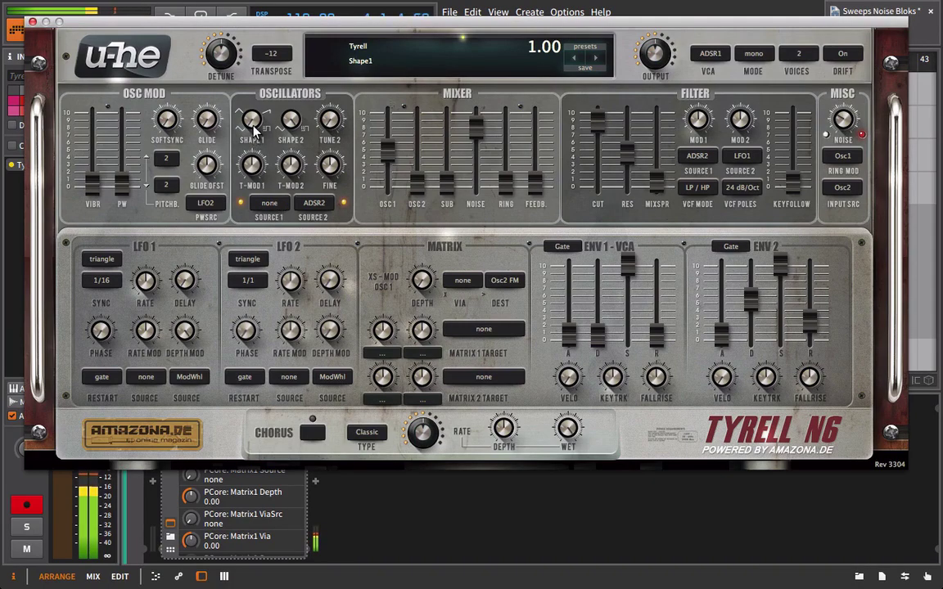
left_click_drag(387, 147, 336, 106)
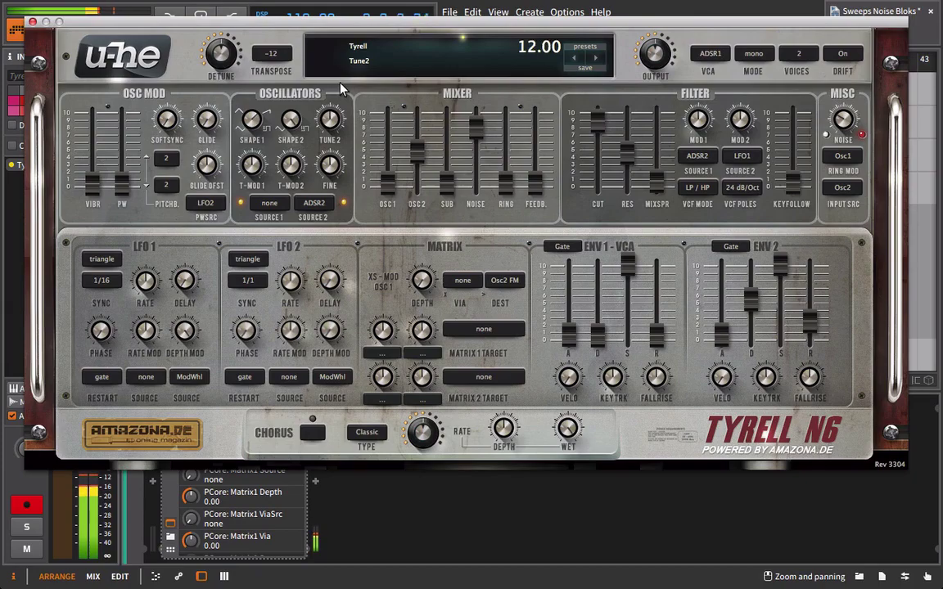
Step: Set the TyrellN6 oscillator Shape 2 to 1.14 and the number of stacked voices to 5
mouse_move(292, 123)
left_mouse_down()
mouse_move(291, 146)
mouse_move(292, 129)
left_mouse_up()
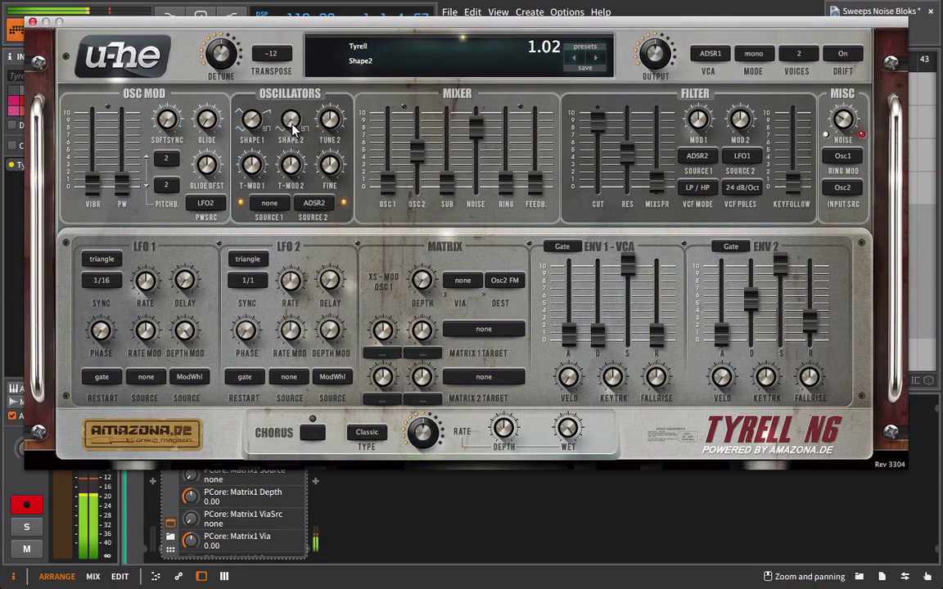
left_click(787, 54)
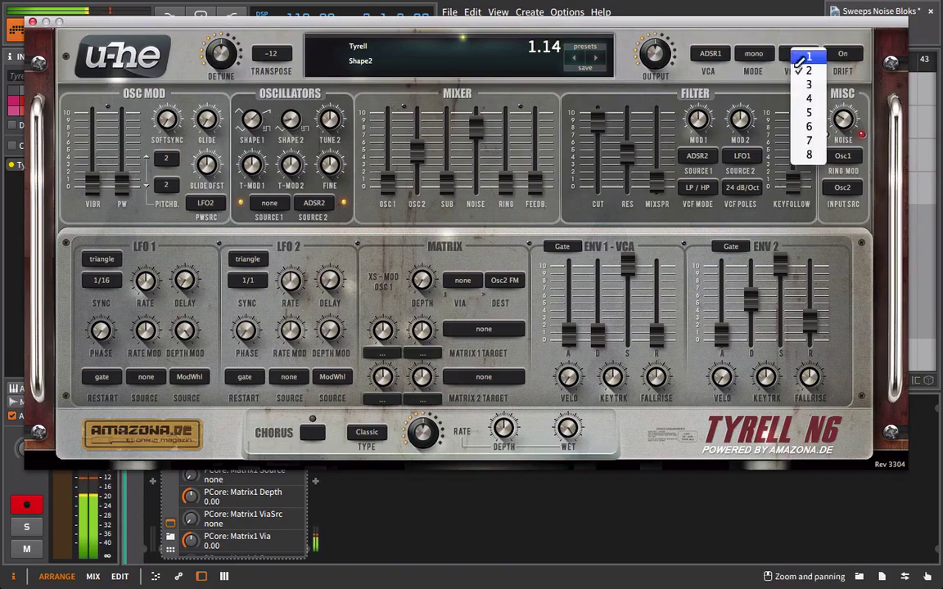
left_click(806, 115)
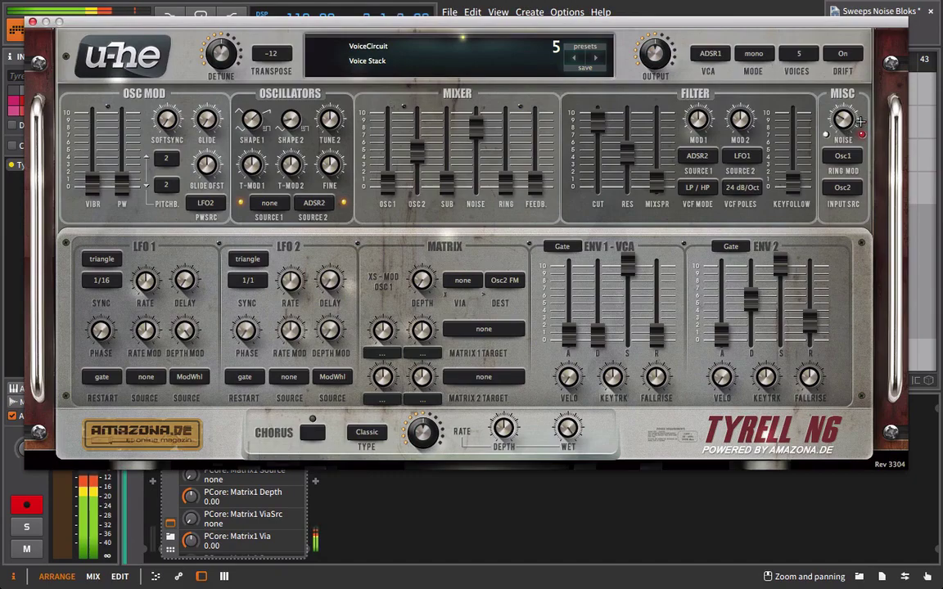
Step: Set the TyrellN6 Detune to -11.50, lower the noise volume to -17.50 and raise the mixer feedback slightly
left_click_drag(220, 54, 232, 7)
left_click_drag(207, 59, 454, 168)
left_click_drag(475, 124, 479, 141)
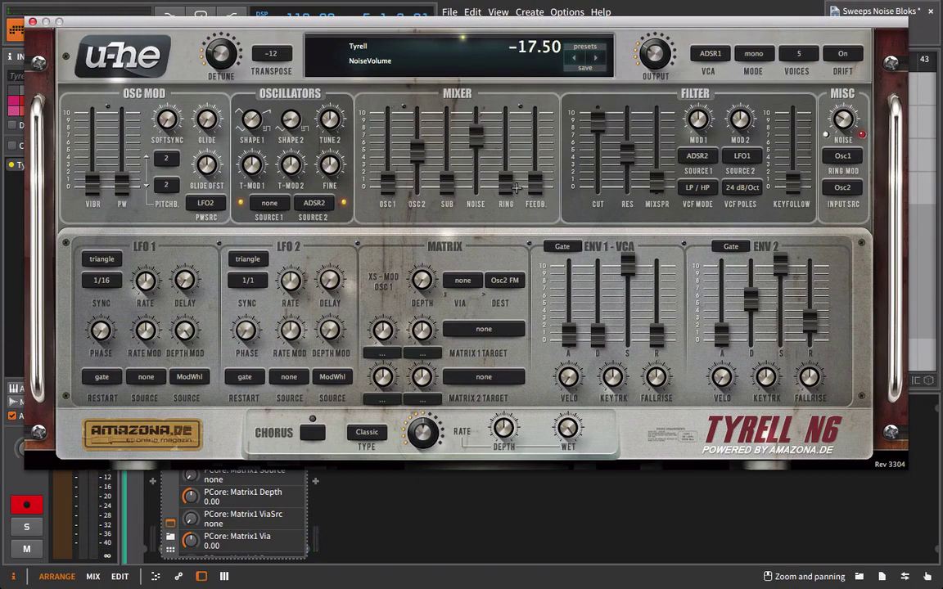
left_click_drag(539, 187, 562, 142)
mouse_move(214, 57)
left_mouse_down()
mouse_move(205, 23)
mouse_move(223, 52)
left_mouse_up()
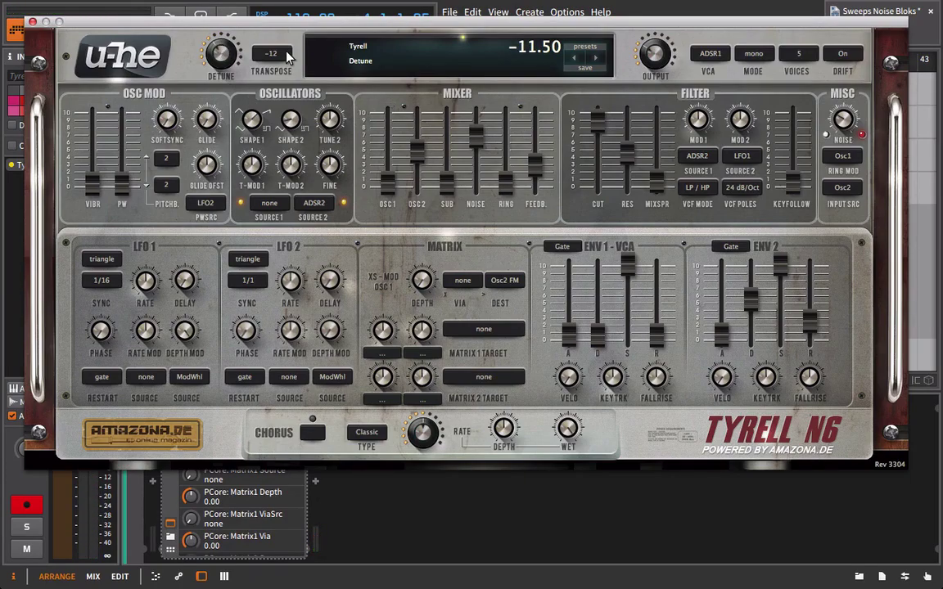
Step: Enable the TyrellN6 chorus with rate 25.50, audition the Dramatic type, and settle on Ensemble with about 36 wet
left_click(316, 435)
left_click_drag(559, 441, 570, 460)
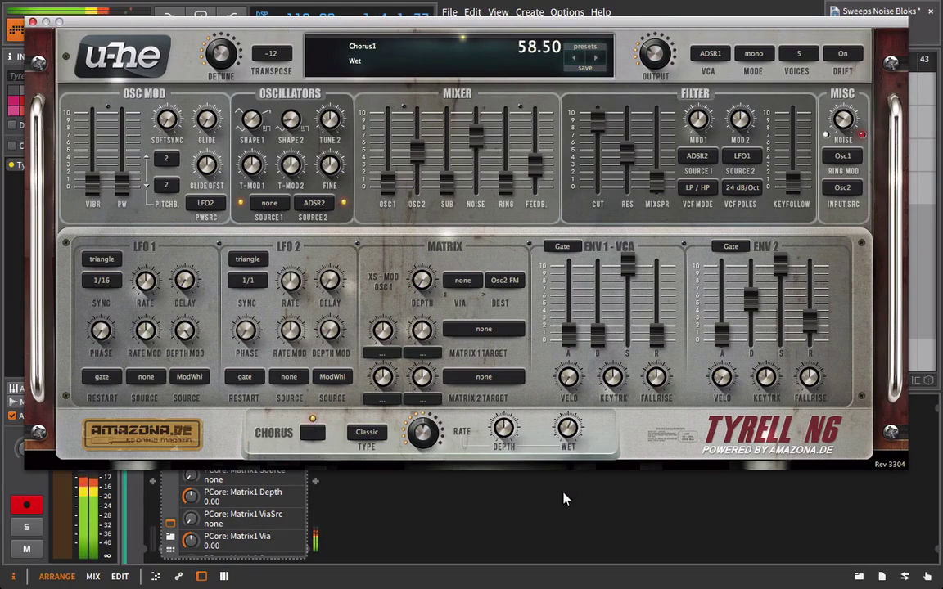
left_click_drag(440, 433, 433, 474)
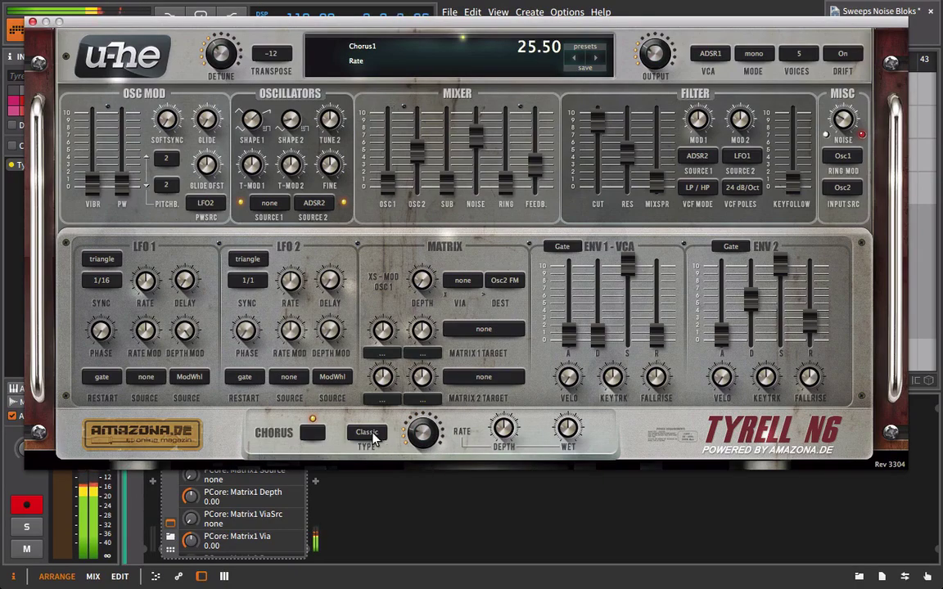
left_click(380, 438)
left_click(401, 452)
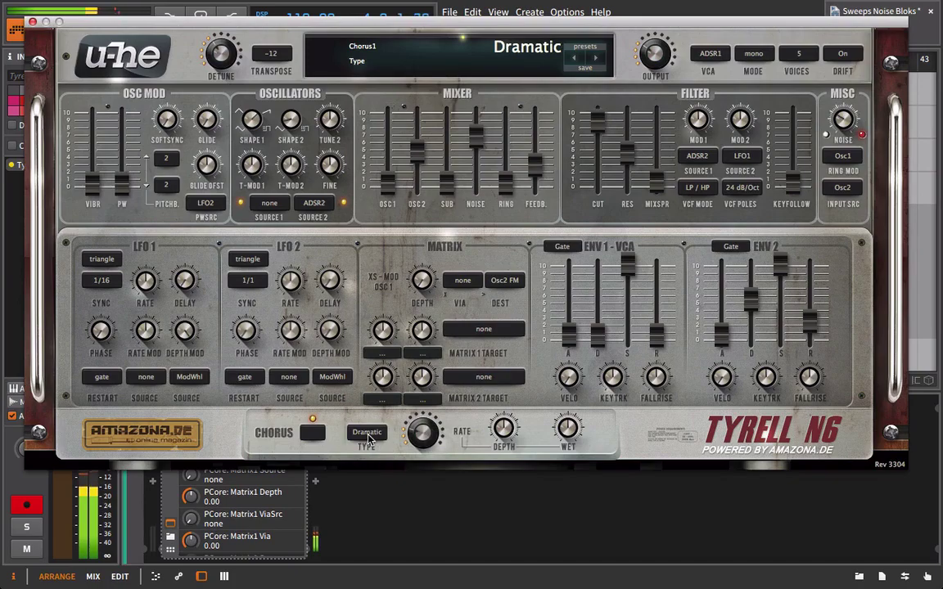
left_click(367, 432)
left_click(384, 468)
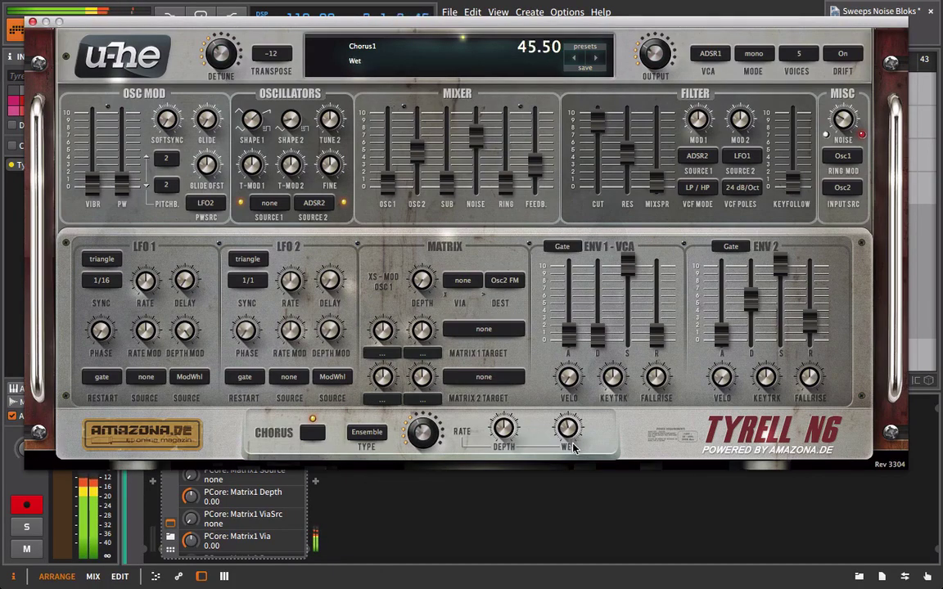
left_click_drag(567, 428, 572, 463)
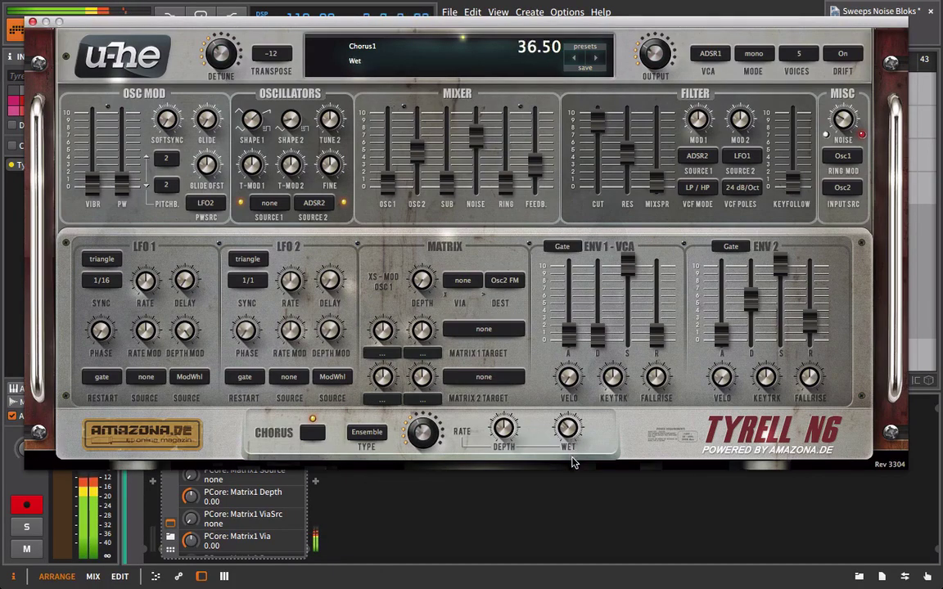
Step: Show the TyrellN6 track's automation lane and keep the plugin window open beside the enlarged timeline
left_click(32, 21)
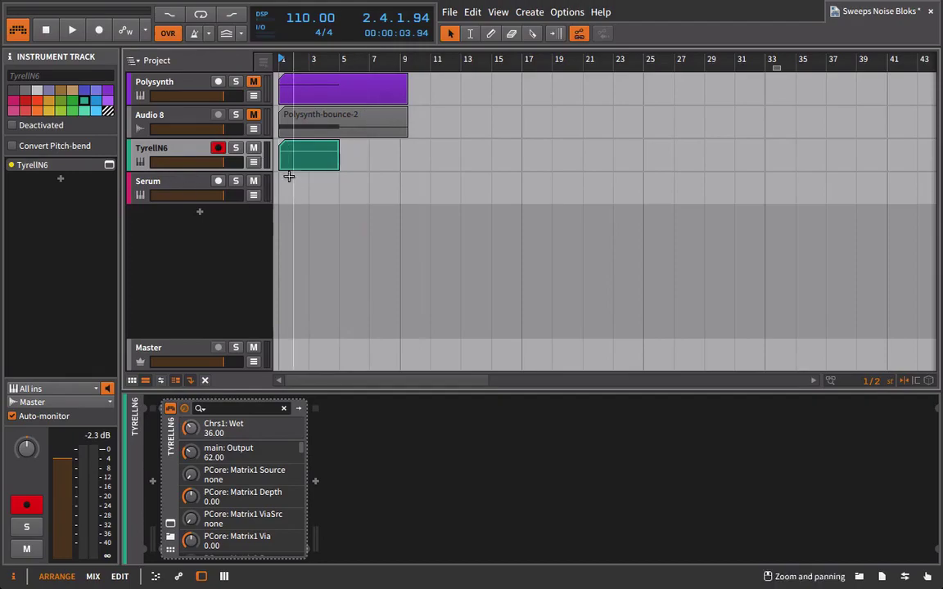
left_click(330, 163)
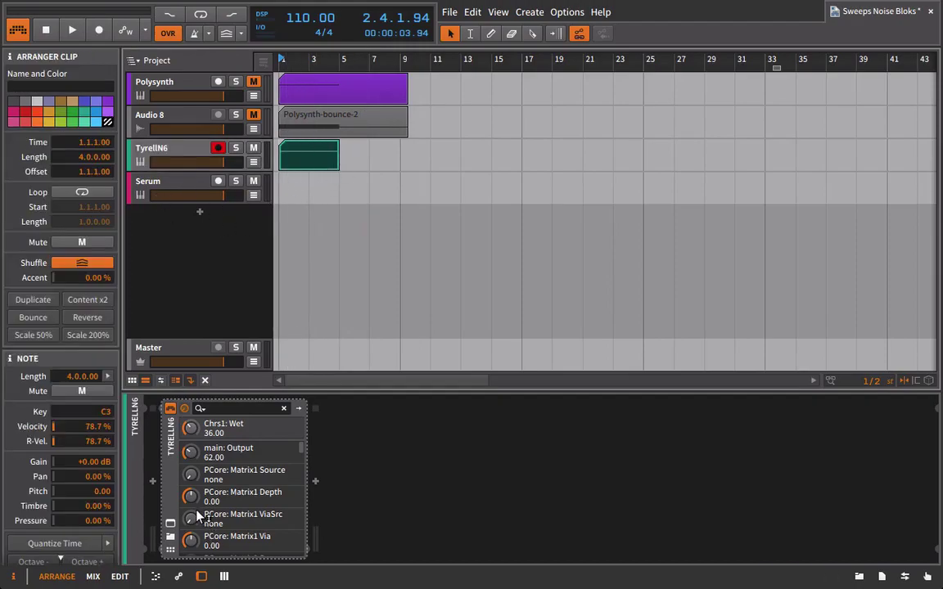
left_click(172, 524)
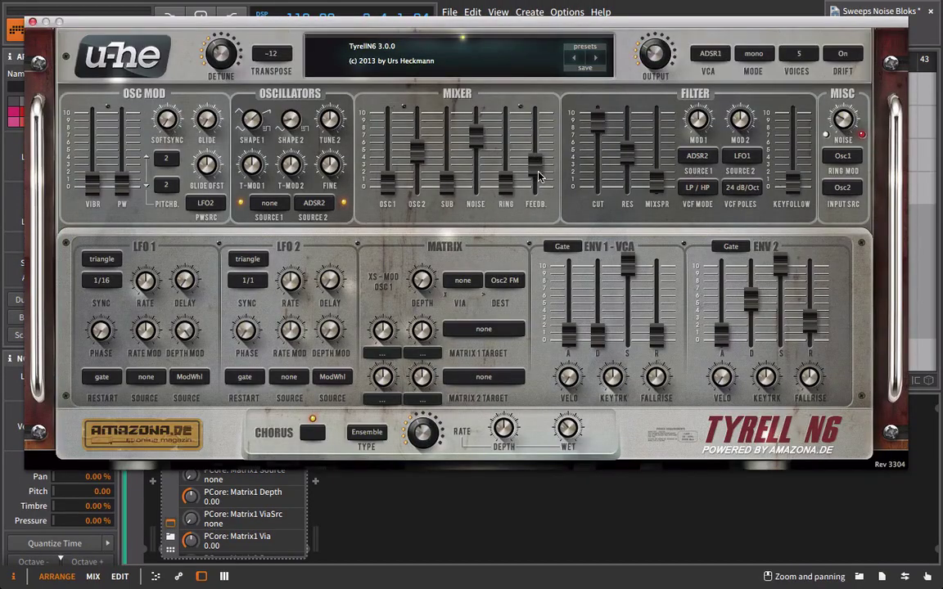
left_click_drag(379, 34, 755, 190)
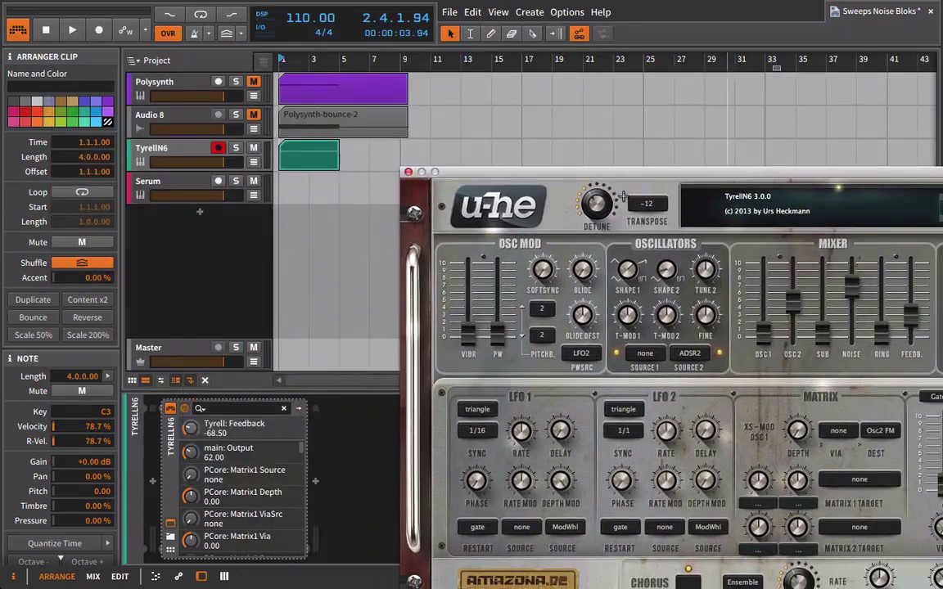
left_click(254, 163)
left_click_drag(278, 54, 260, 163)
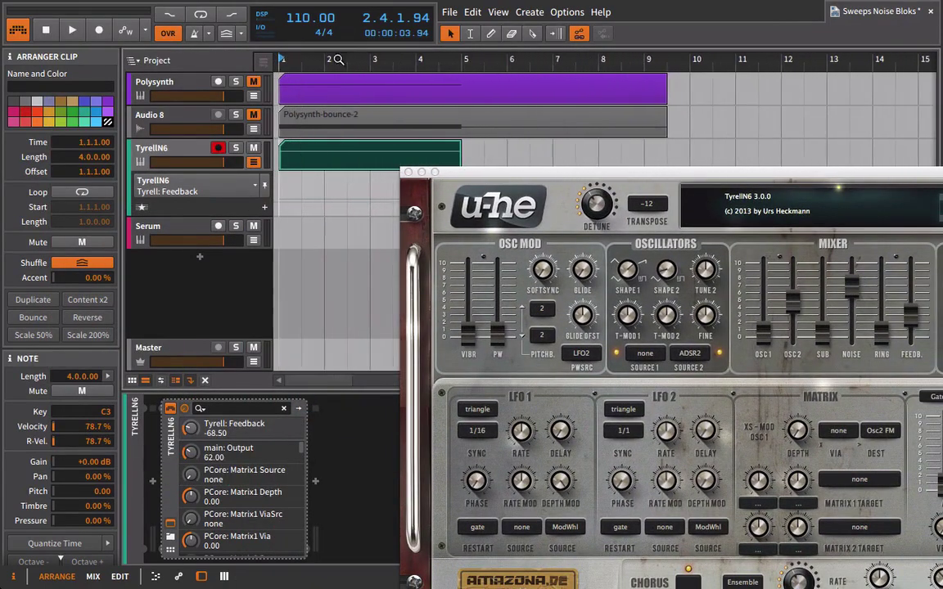
left_click(275, 193)
Step: Automate the TyrellN6 Detune during playback, rising from 38.5 % at 1.3.1.00 to 72.5 % at 5.1.1.00
key("space")
left_click_drag(558, 181, 445, 45)
left_click_drag(304, 33, 563, 81)
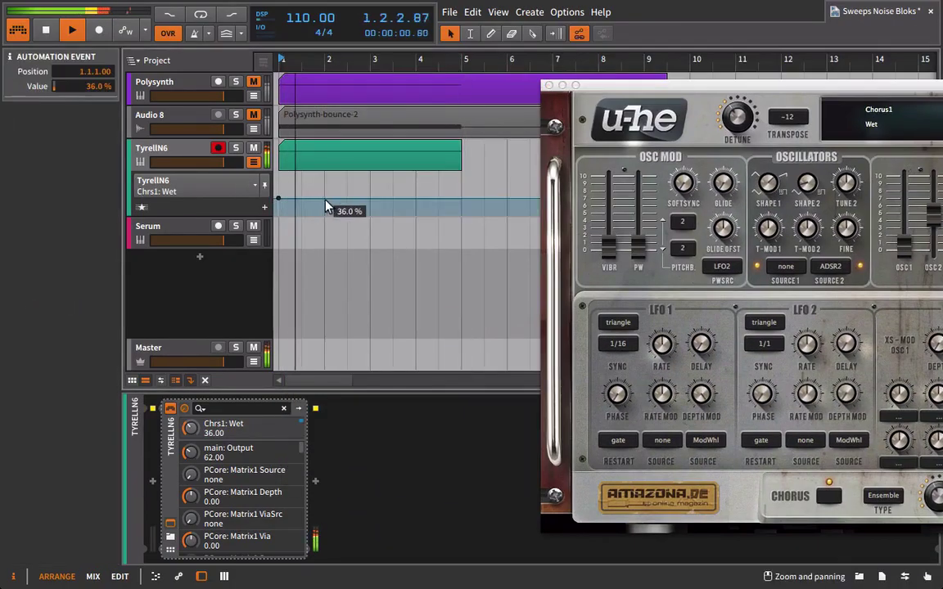
left_click(369, 206)
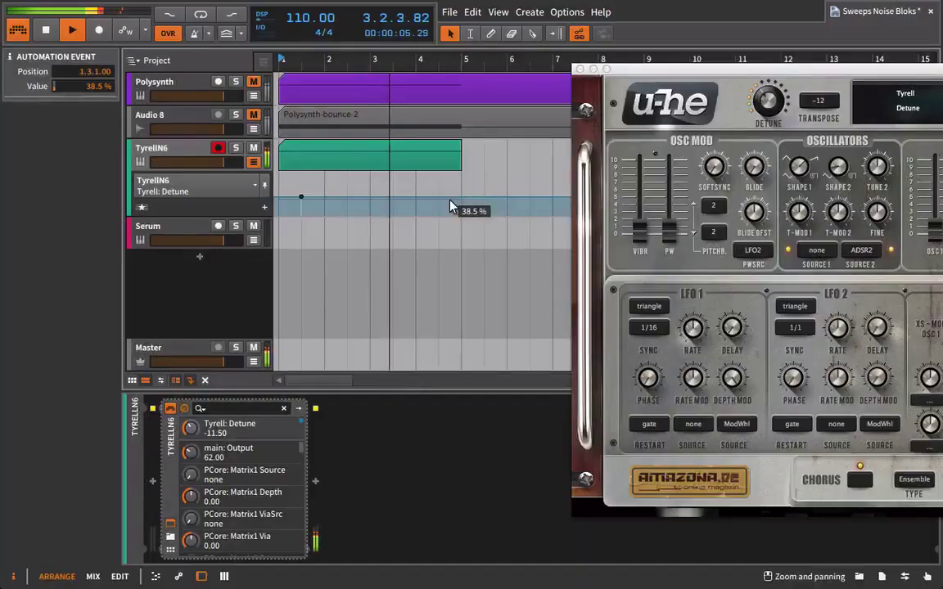
left_click_drag(455, 204, 460, 187)
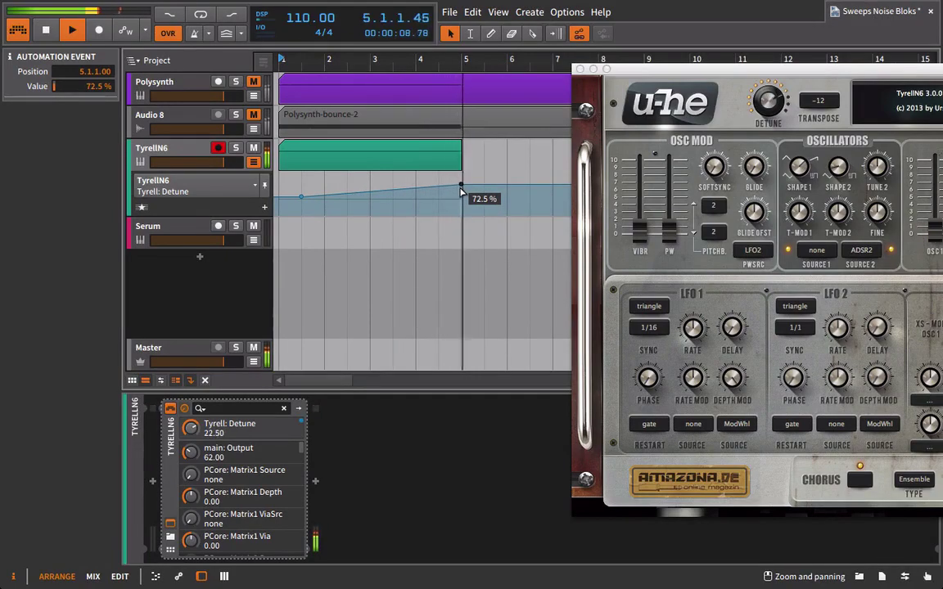
left_click(578, 66)
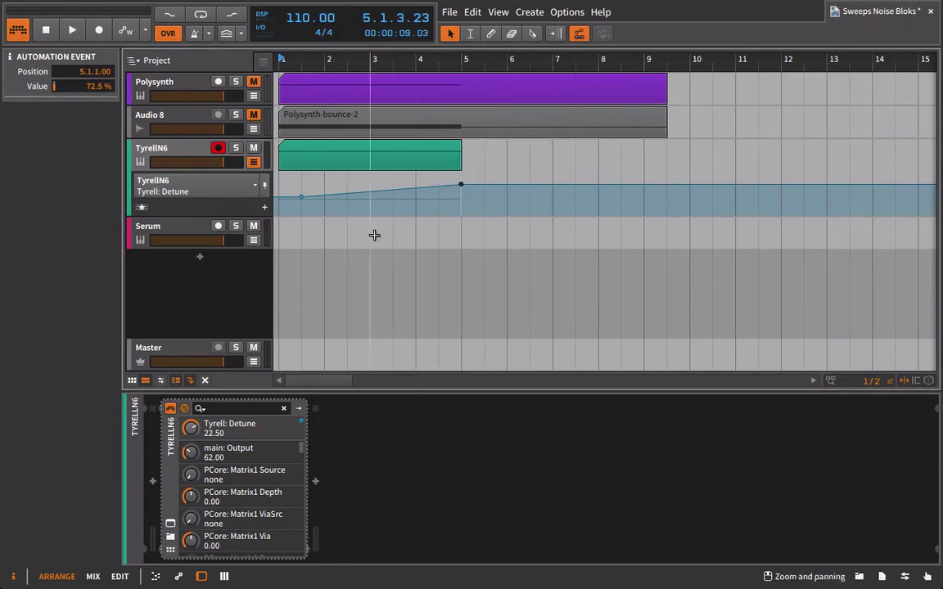
Step: Bounce the TyrellN6 clip pre-fader to a new audio track and move that track above TyrellN6
right_click(419, 164)
left_click(482, 294)
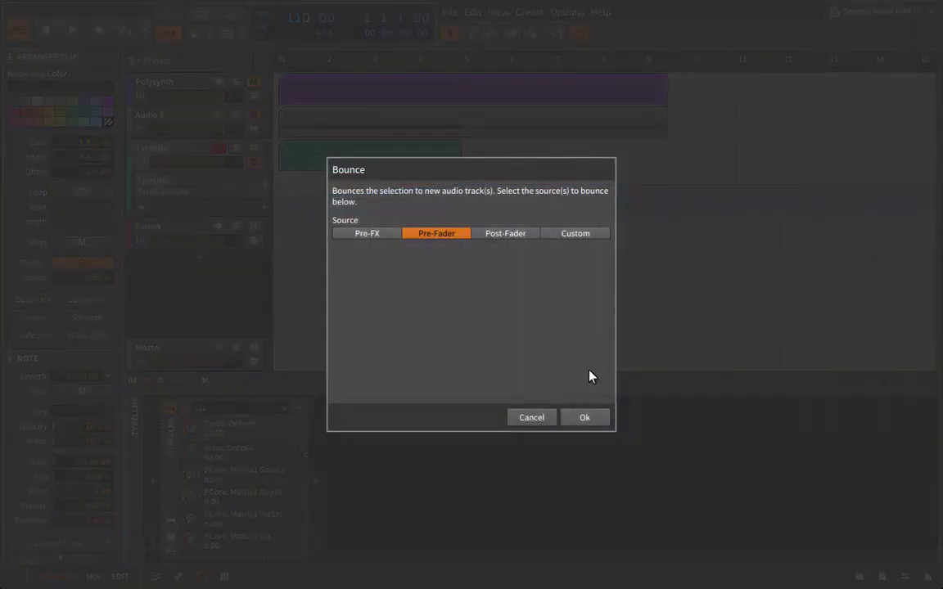
left_click(585, 418)
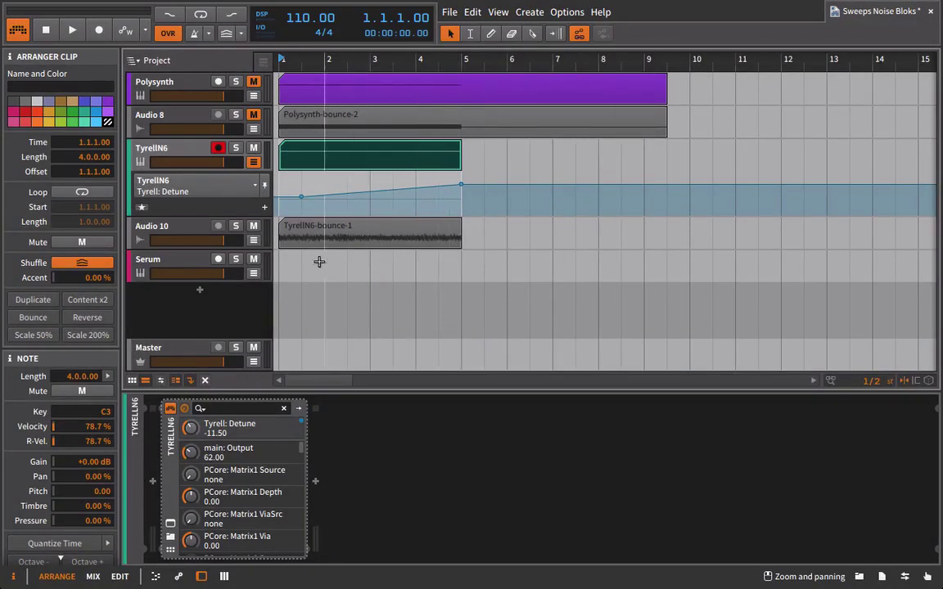
left_click(187, 234)
left_click_drag(183, 168, 207, 158)
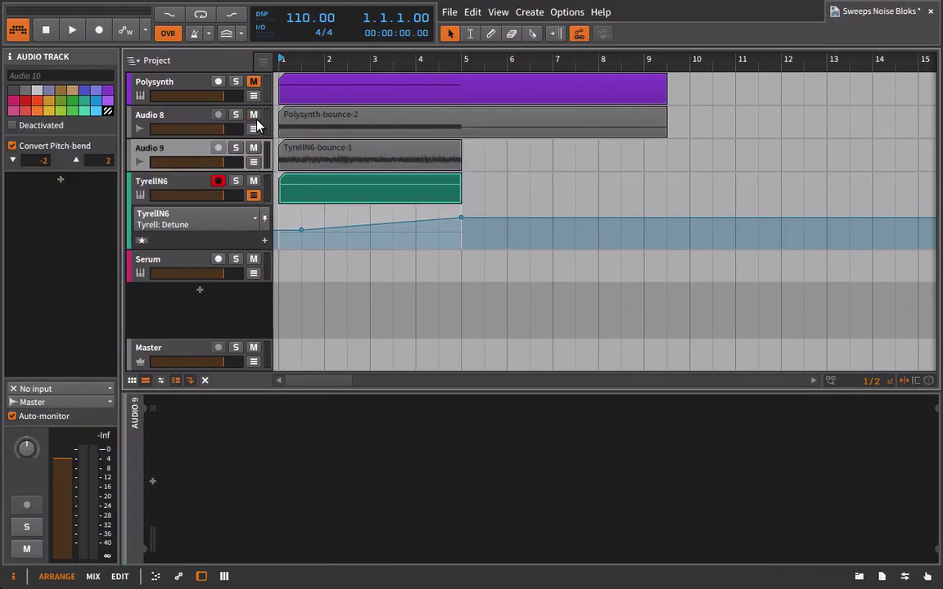
Step: Compare the bounced Polysynth and TyrellN6 noises by soloing and playing Audio 8 and Audio 9 in turn
left_click(236, 115)
key("space")
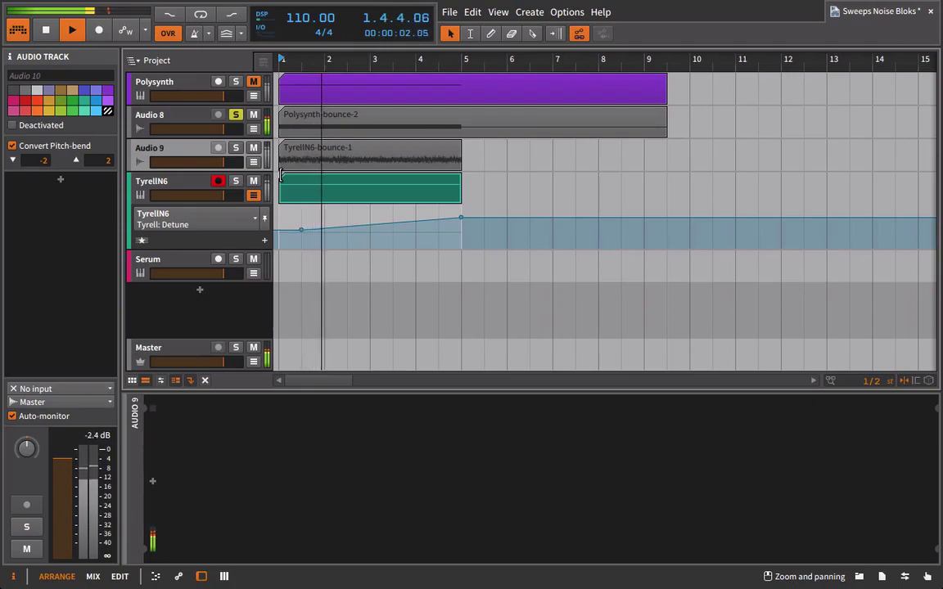
left_click(236, 115)
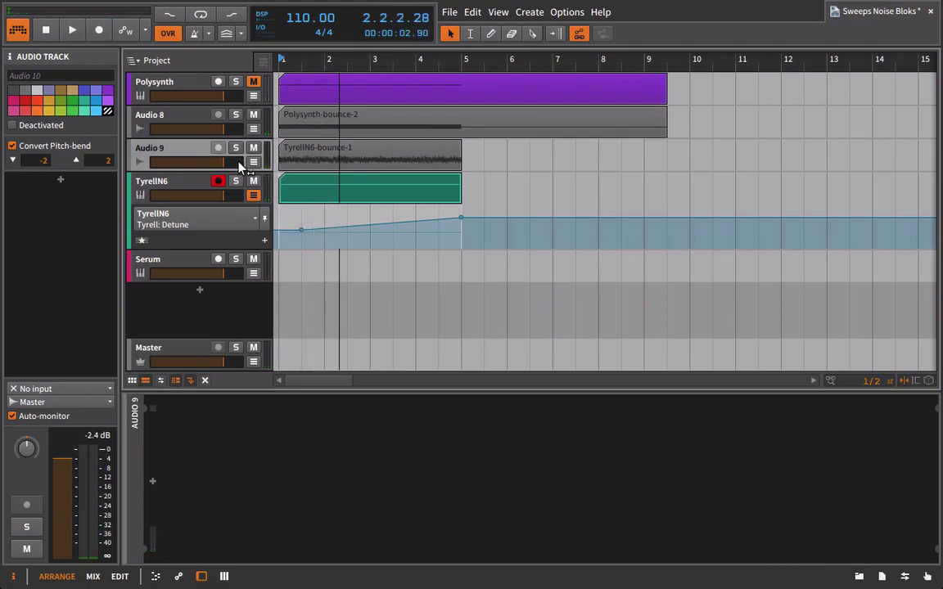
left_click(236, 151)
key("space")
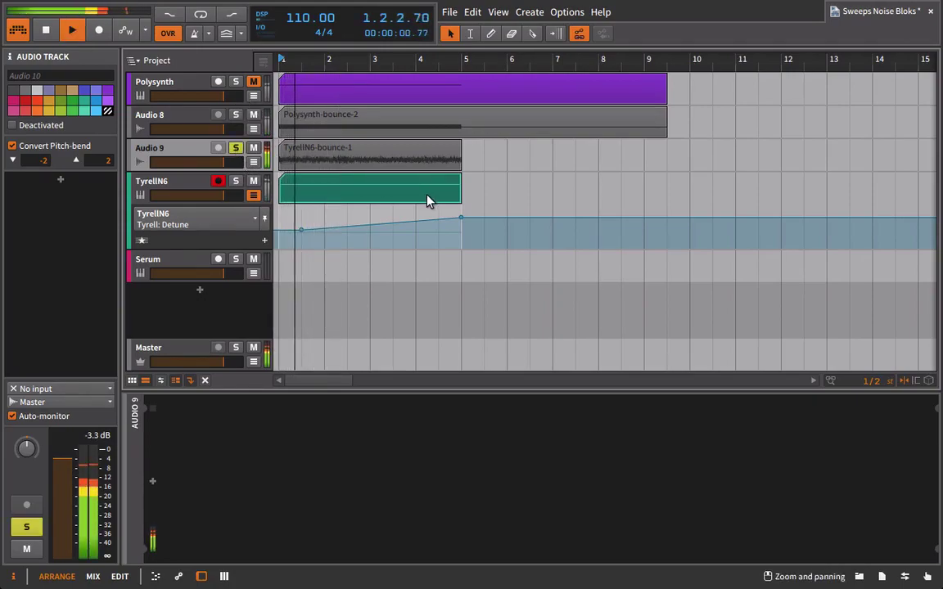
left_click(236, 149)
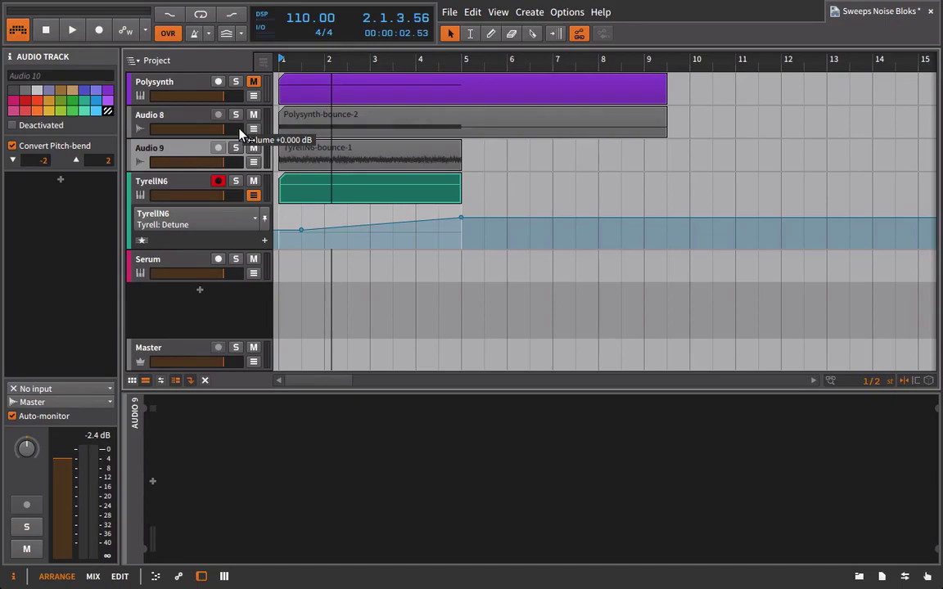
Step: Hide the TyrellN6 automation lane, arm the Serum track, and mute Audio 8, Audio 9 and TyrellN6
left_click(254, 195)
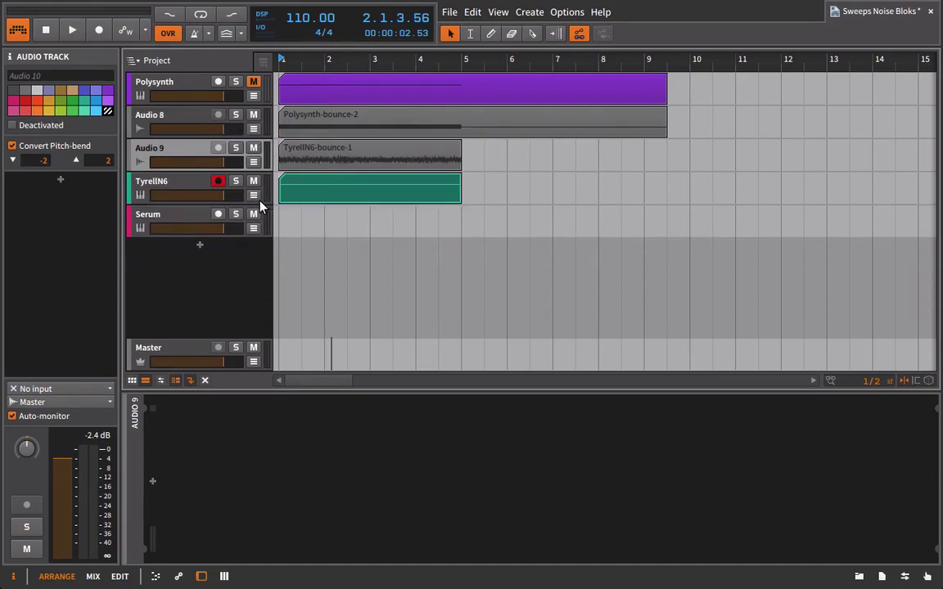
left_click(218, 215)
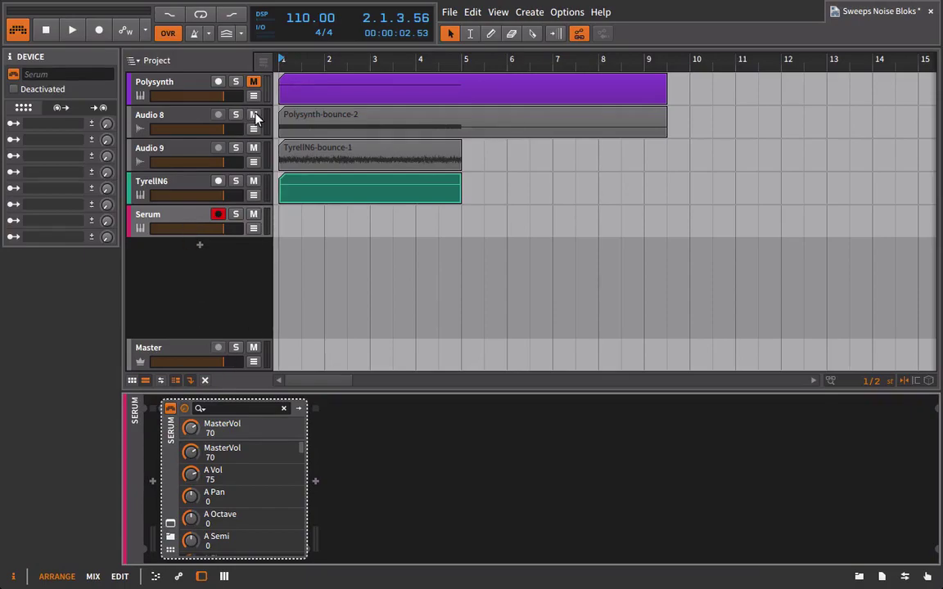
left_click_drag(255, 118, 254, 187)
Step: Move the note clip from the TyrellN6 track to the start of the Serum track and open the Serum plugin window
left_click(308, 200)
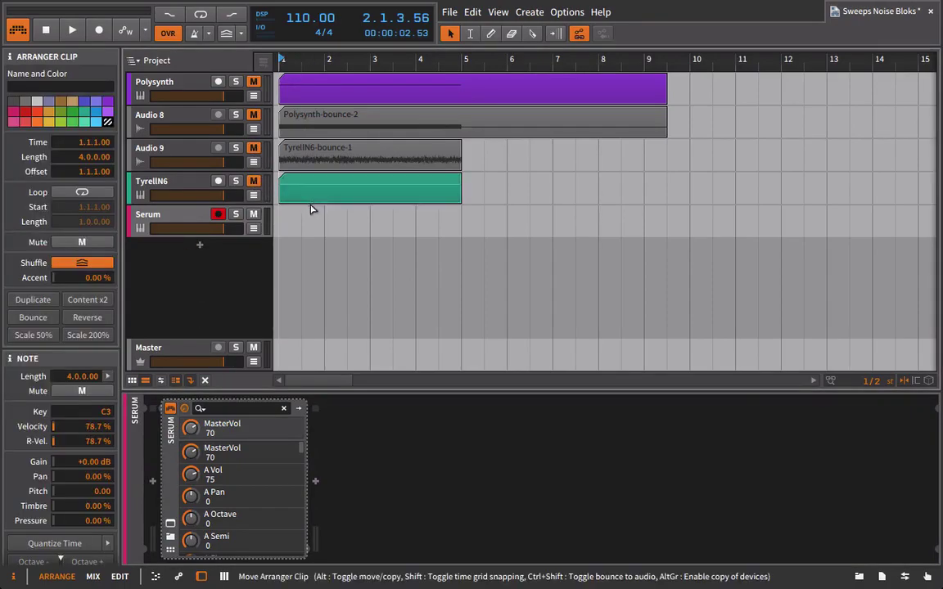
left_click_drag(311, 209, 315, 216)
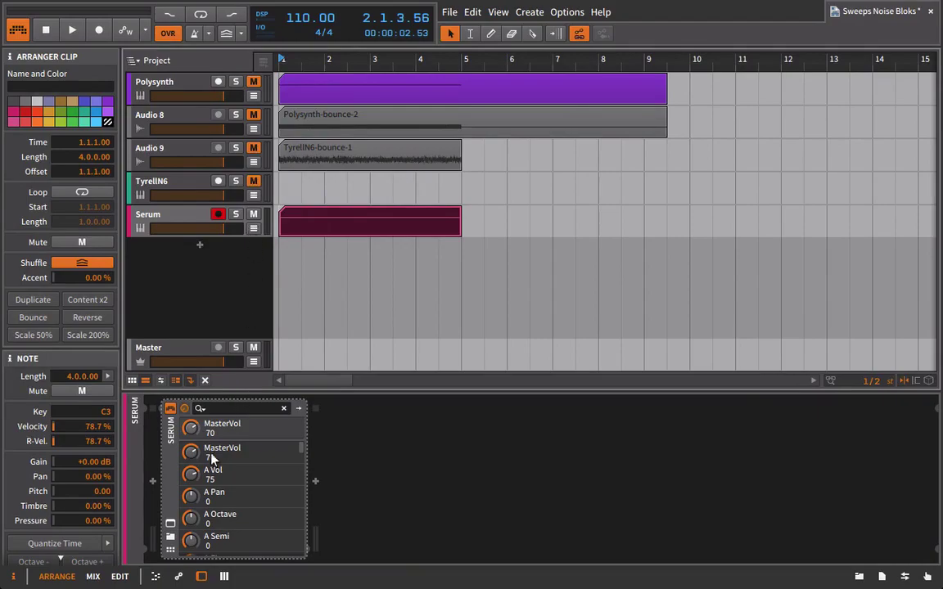
left_click(171, 524)
left_click_drag(270, 16, 605, 21)
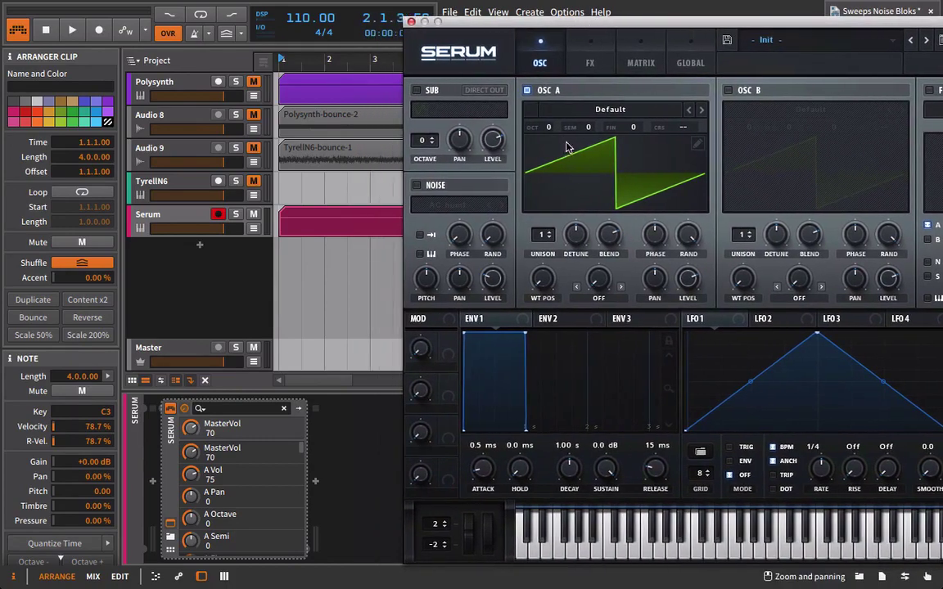
Step: Replace Serum's Osc A with the AC hum1 noise oscillator at full level, and lower the master volume to 66
left_click(526, 90)
left_click(427, 185)
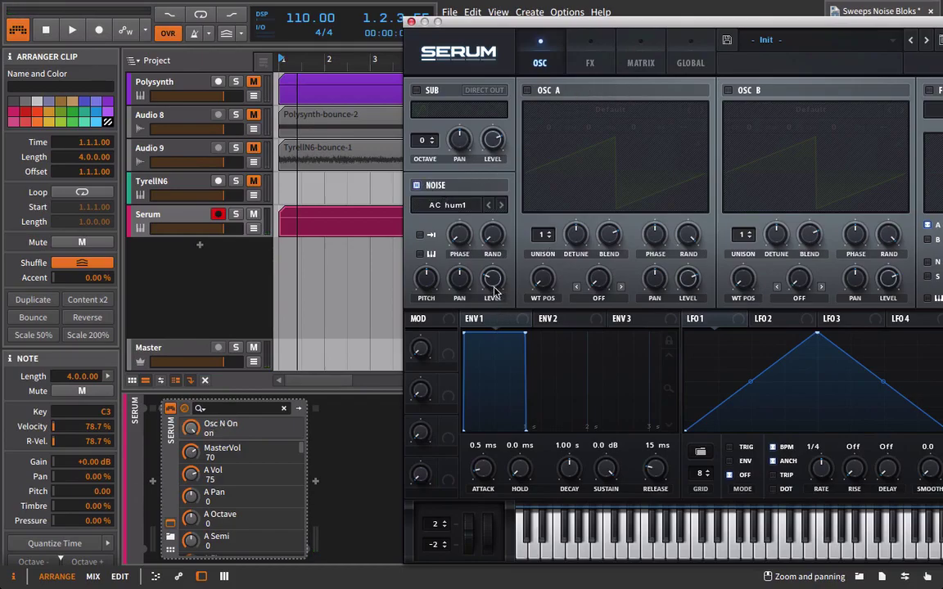
left_click_drag(493, 291, 494, 49)
left_click_drag(584, 30, 514, 16)
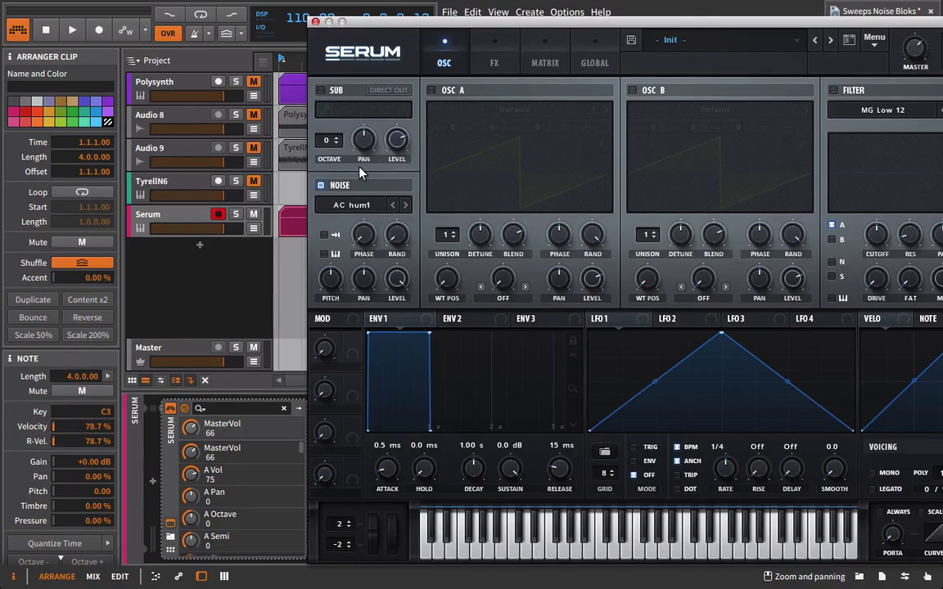
Step: Load the Air Can 3 sample from the Organics noise category and enable the noise oscillator's keyboard tracking
left_click(341, 205)
mouse_move(346, 219)
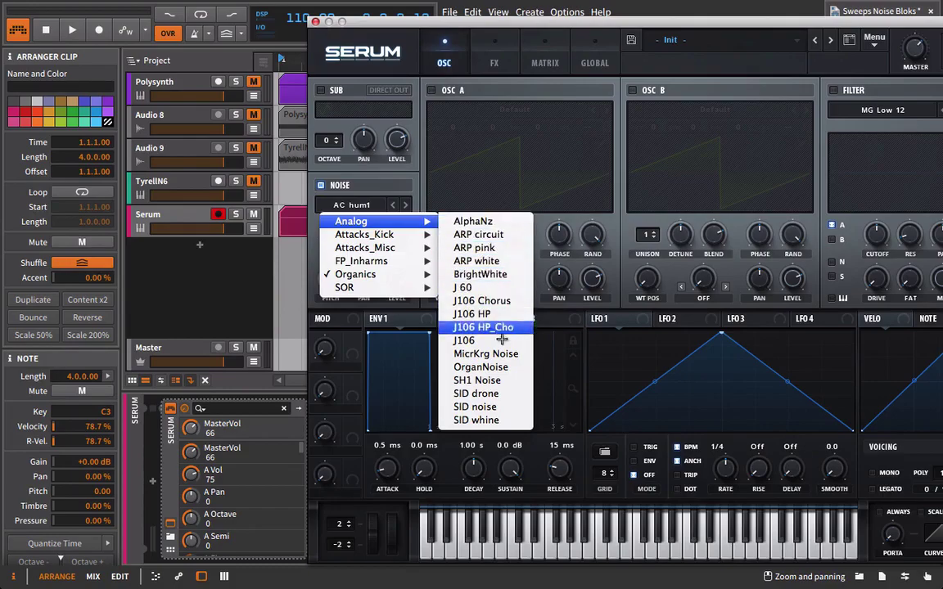
mouse_move(418, 283)
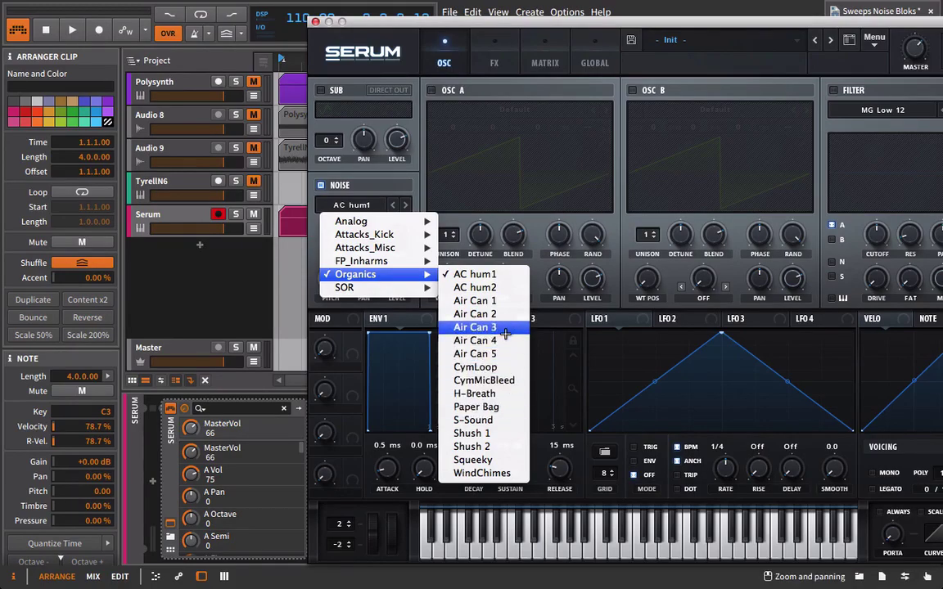
left_click(475, 328)
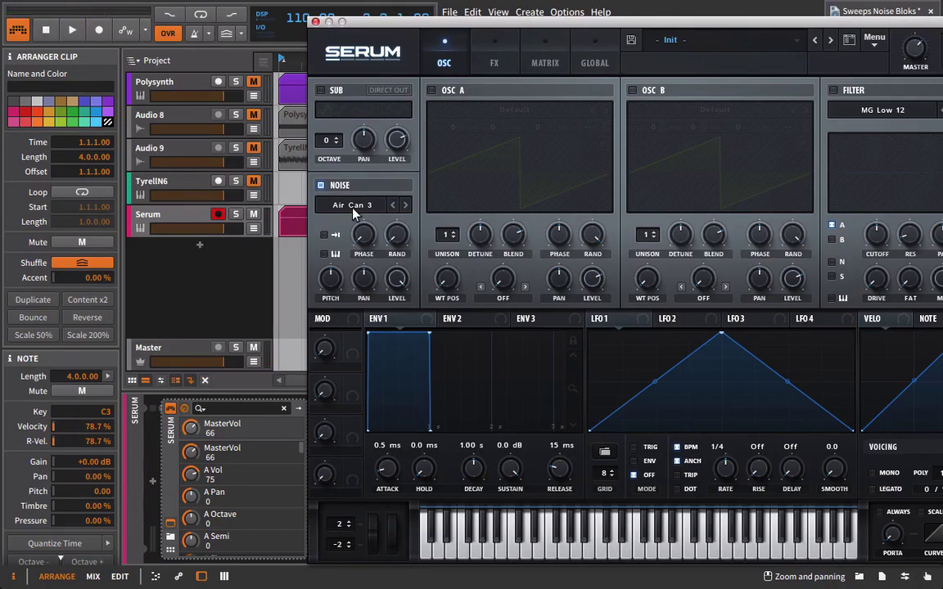
left_click(325, 254)
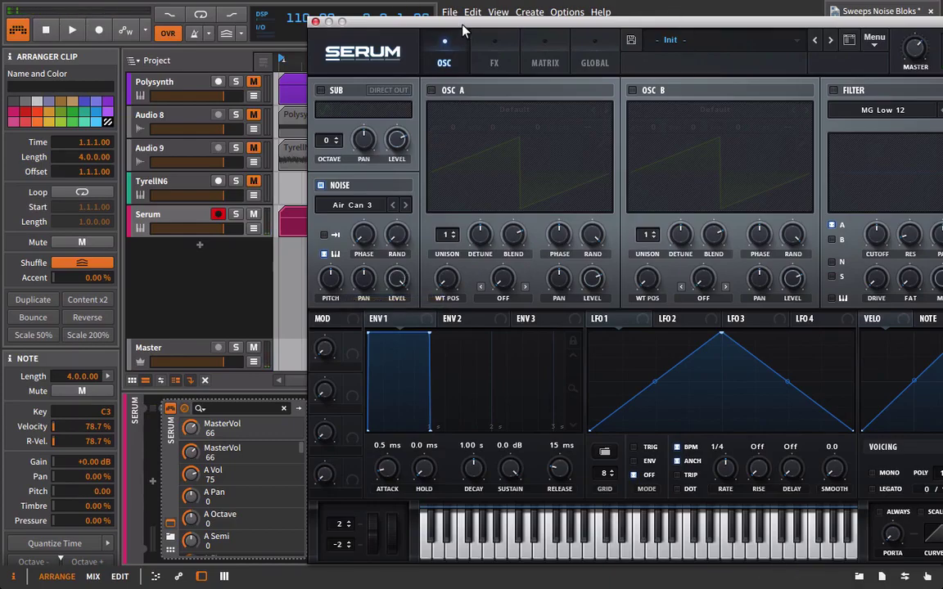
Step: Lower the noise pitch to -23% and show the Serum track's automation lane for Noise Pitch
left_click_drag(463, 30, 529, 35)
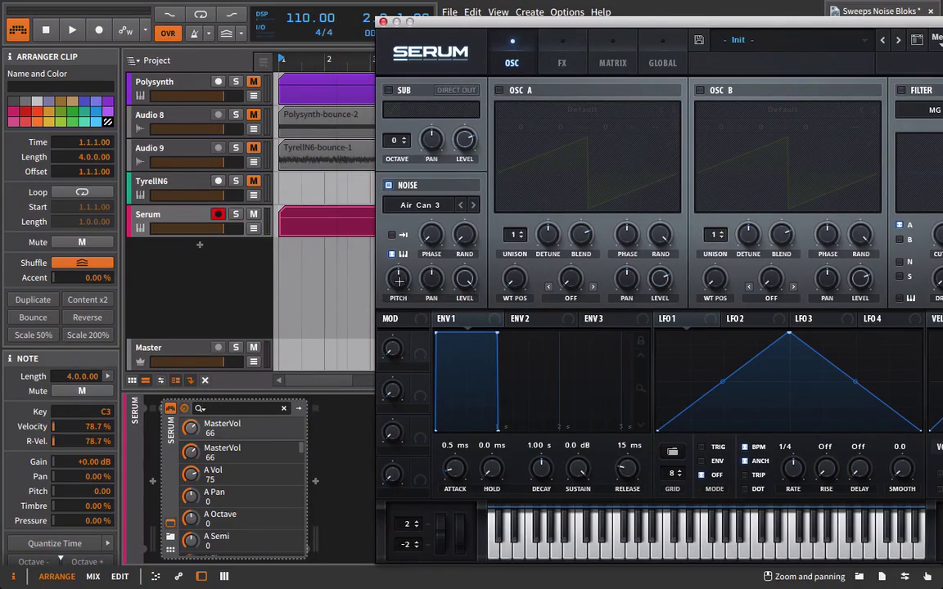
left_click_drag(401, 279, 407, 319)
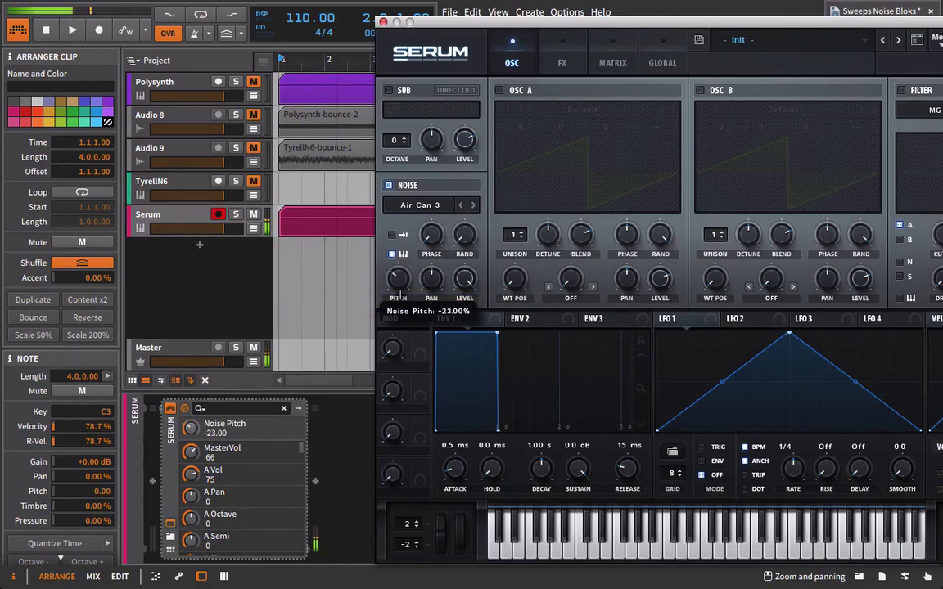
left_click(253, 227)
left_click_drag(462, 22, 634, 22)
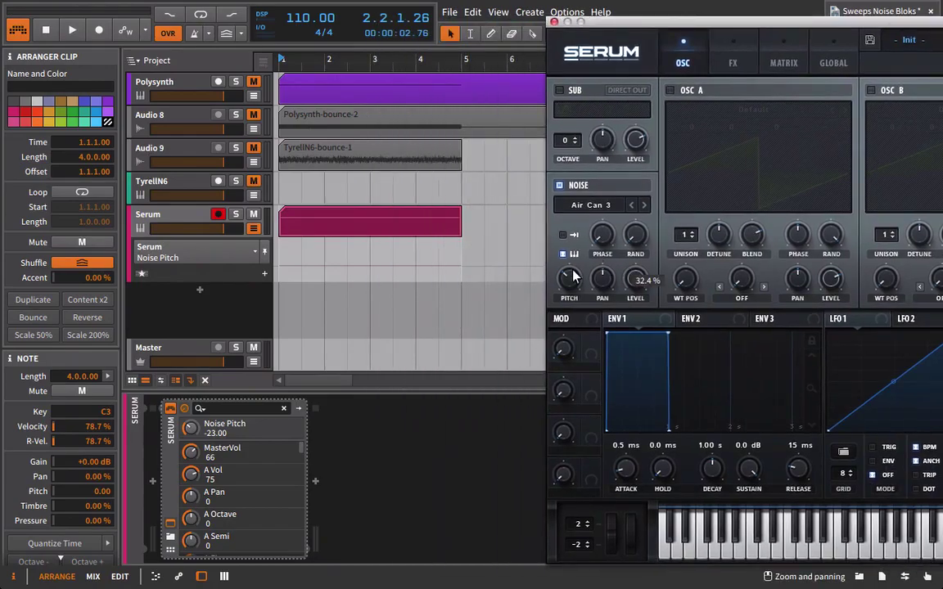
Step: Draw Noise Pitch automation that curves upward from 20% at bar 4 to a higher point at bar 5
left_click(393, 271)
mouse_move(459, 268)
left_mouse_down()
mouse_move(459, 242)
mouse_move(461, 258)
left_mouse_up()
key("space")
left_click_drag(369, 268, 415, 271)
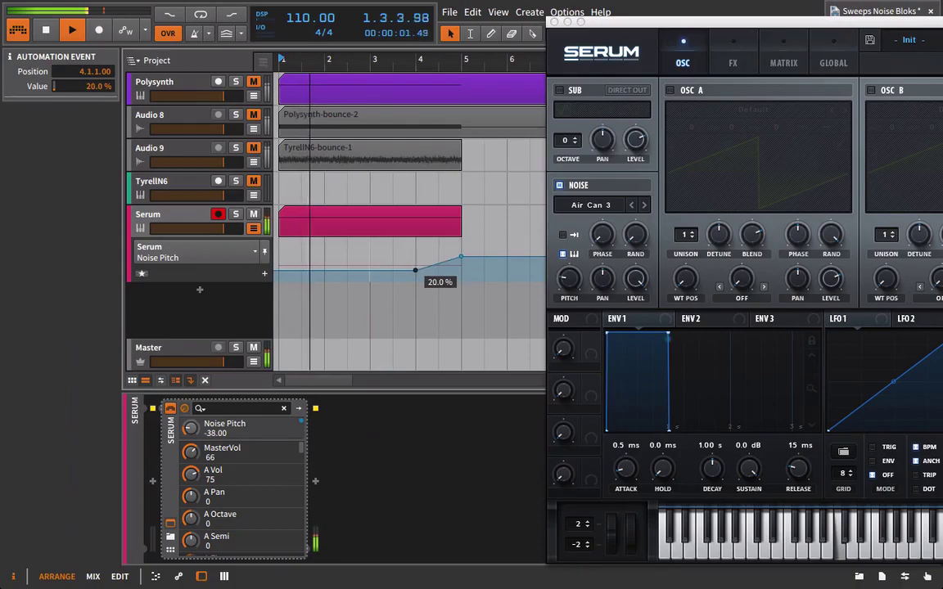
left_click(418, 59)
key("space")
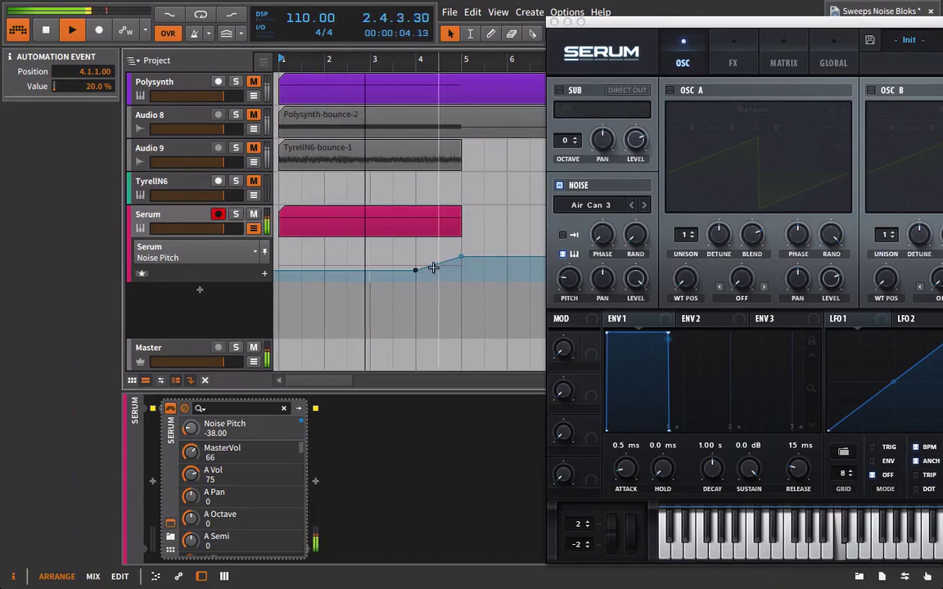
left_click_drag(431, 266, 452, 280)
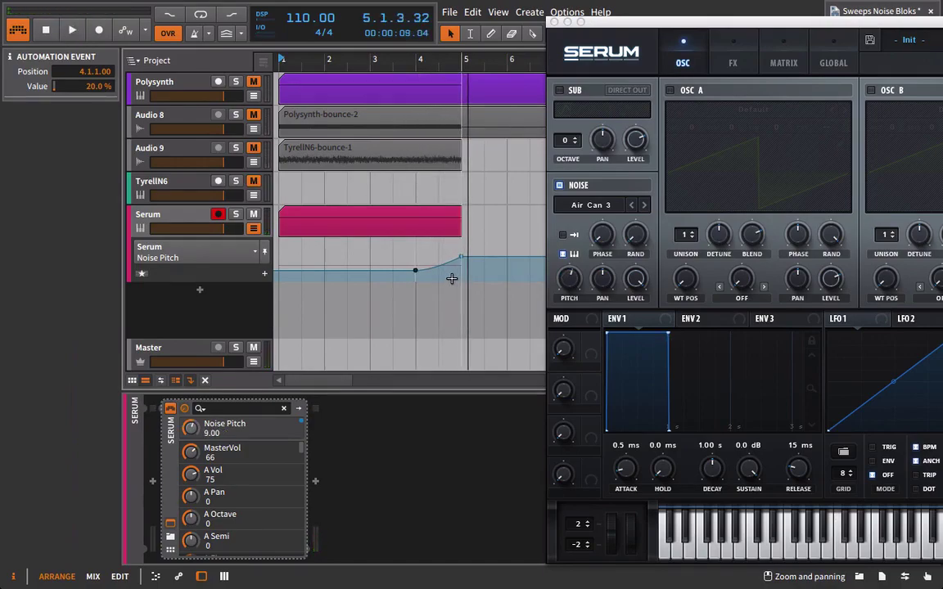
Step: Delete both Noise Pitch automation points and reset the noise pitch to 0
mouse_move(584, 6)
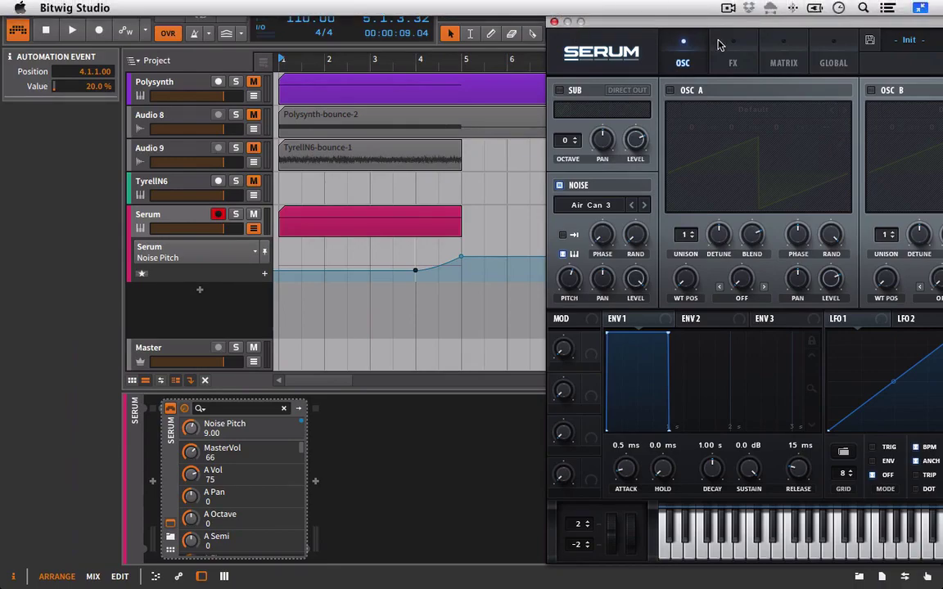
left_click_drag(394, 239, 484, 283)
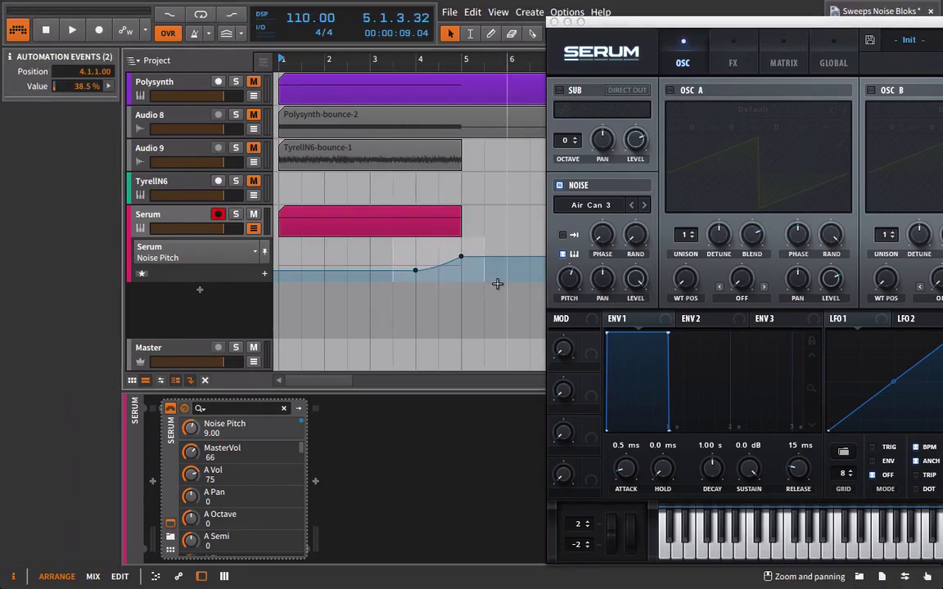
key("Delete")
left_click(563, 279)
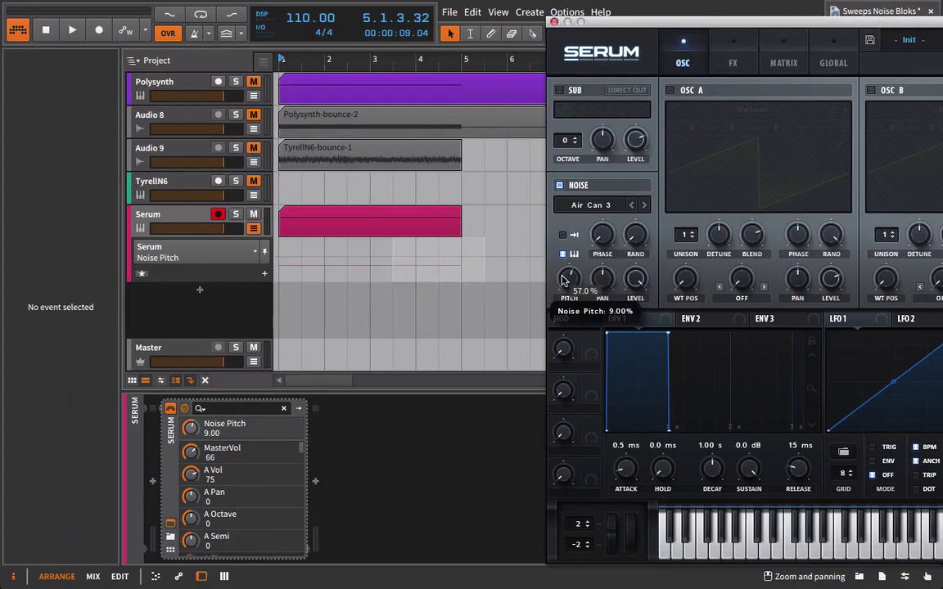
left_click_drag(563, 280, 565, 295)
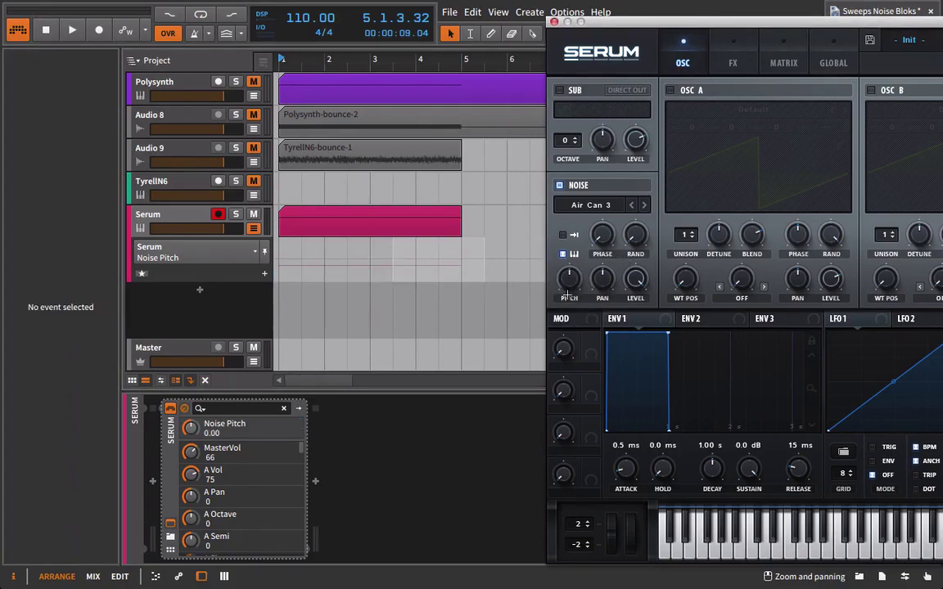
Step: Enable the Hyper/Dimension effect in Serum and position the plugin window so all its controls are accessible
key("space")
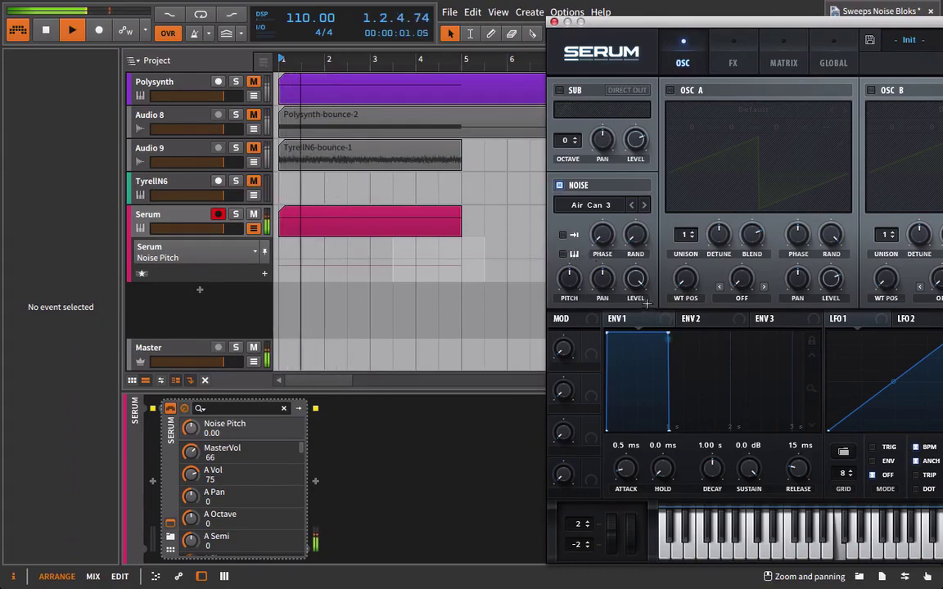
left_click_drag(636, 21, 540, 30)
left_click(634, 65)
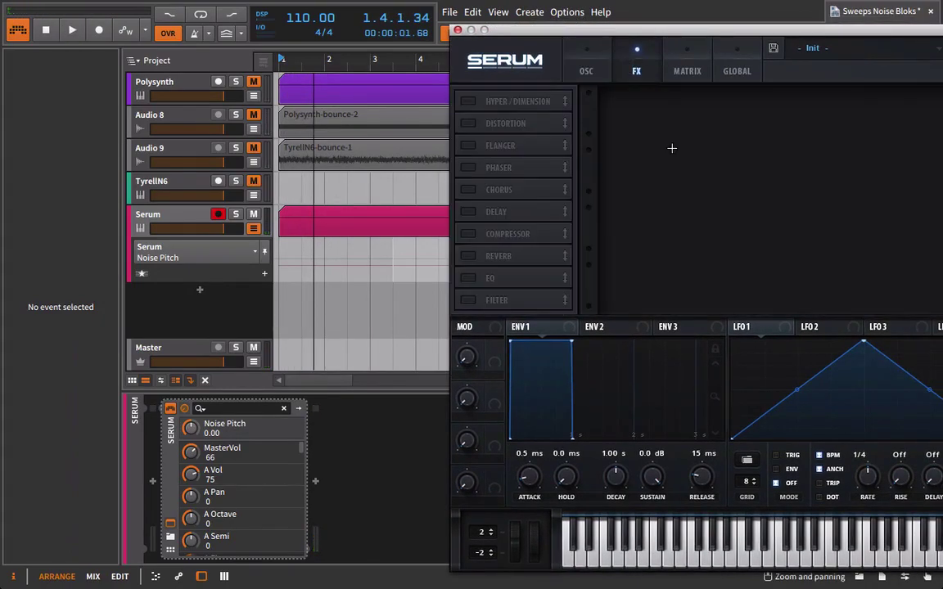
left_click(467, 101)
left_click_drag(638, 31, 501, 52)
left_click_drag(662, 44, 536, 49)
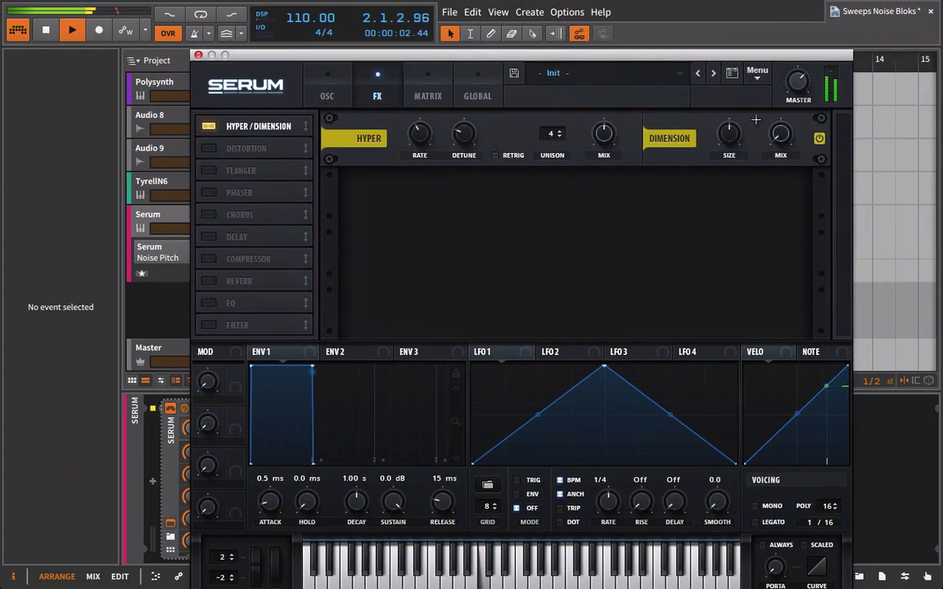
Step: Set the Hyper unison to 7 and raise the Hyper detune and the Dimension mix
left_click(781, 131)
left_click_drag(550, 133, 550, 121)
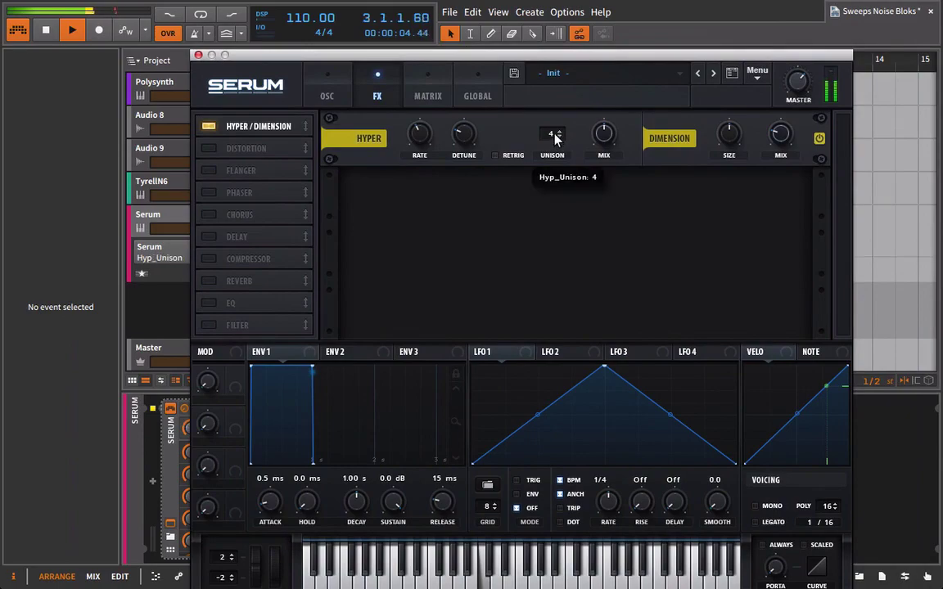
left_click_drag(604, 134, 616, 146)
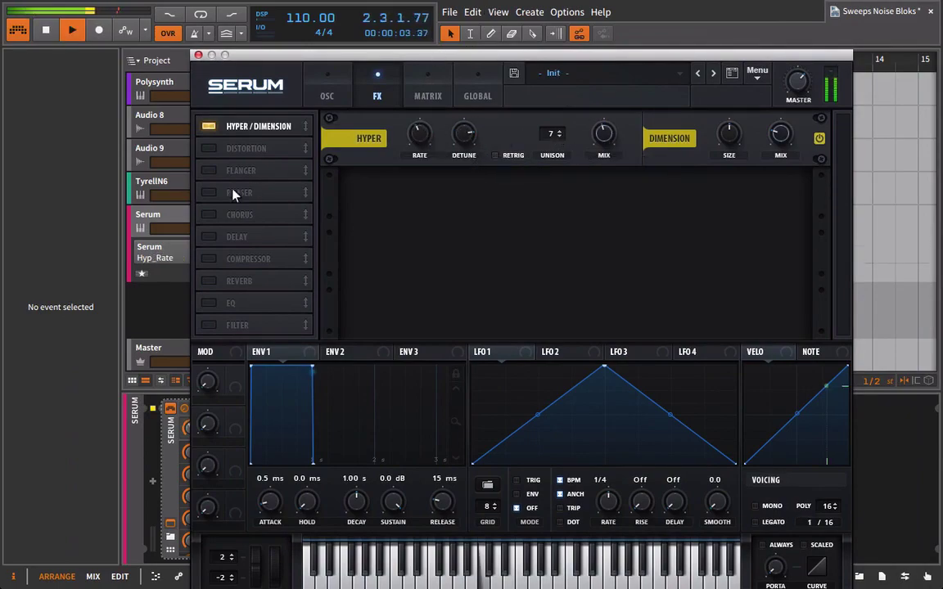
Step: Enable the Phaser with 96% feedback and modulate its frequency with LFO 1 at a one-bar rate
left_click(209, 193)
left_click(545, 190)
left_click_drag(546, 190, 584, 212)
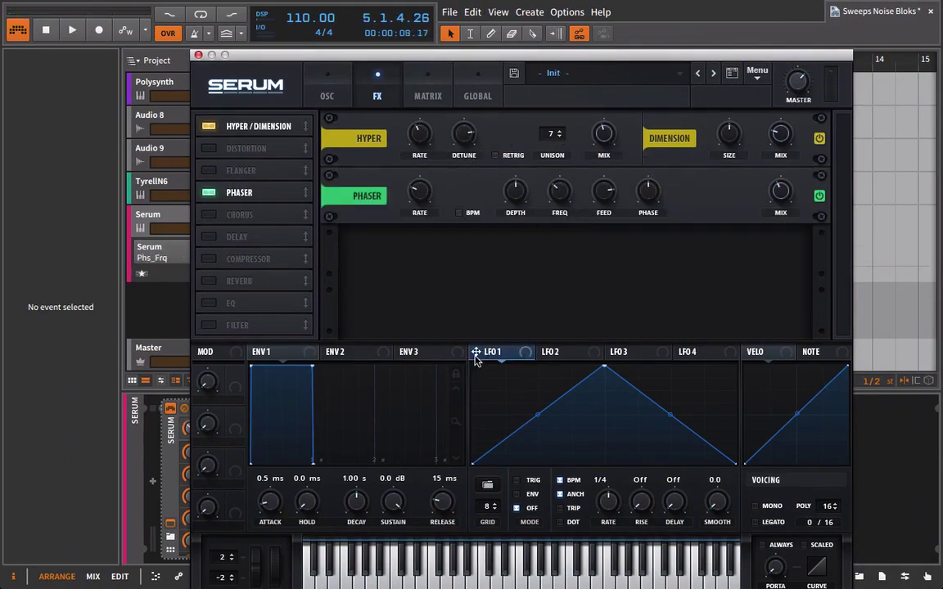
left_click_drag(476, 352, 559, 190)
key("space")
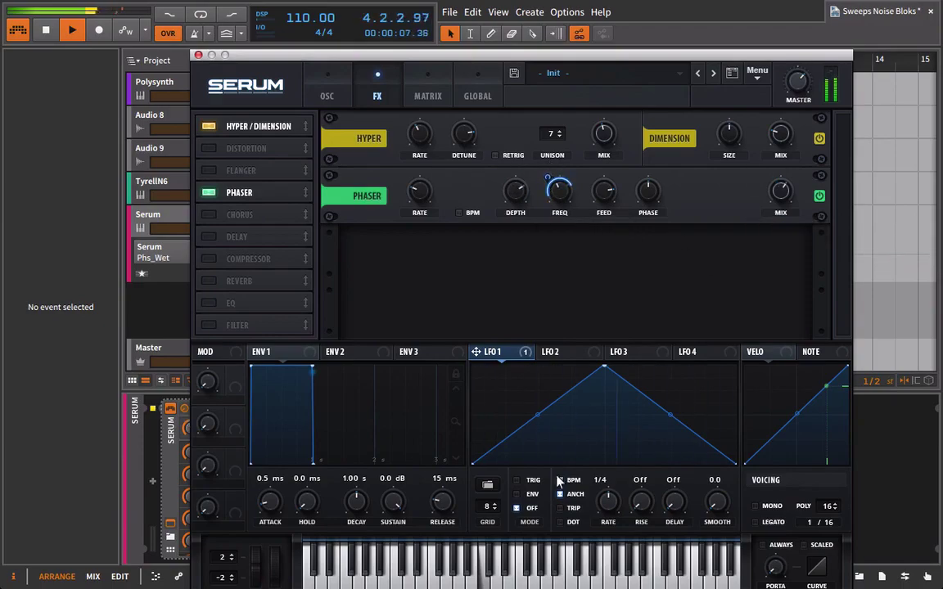
left_click(419, 191)
left_click(604, 190)
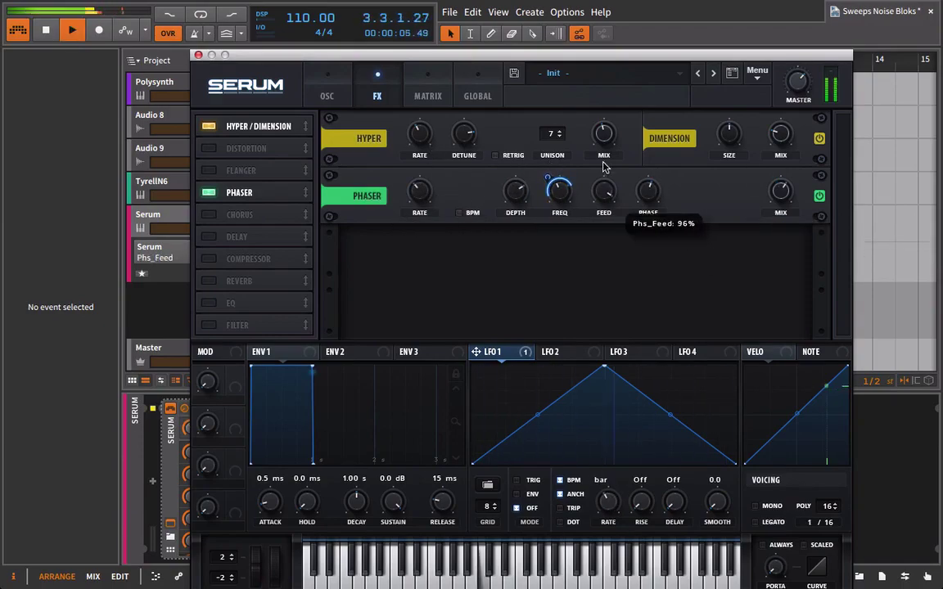
Step: Automate the phaser feedback to ramp up from bar 1 to 72.6% at bar 5
left_click(198, 55)
mouse_move(309, 264)
left_mouse_down()
mouse_move(280, 259)
mouse_move(461, 251)
left_mouse_up()
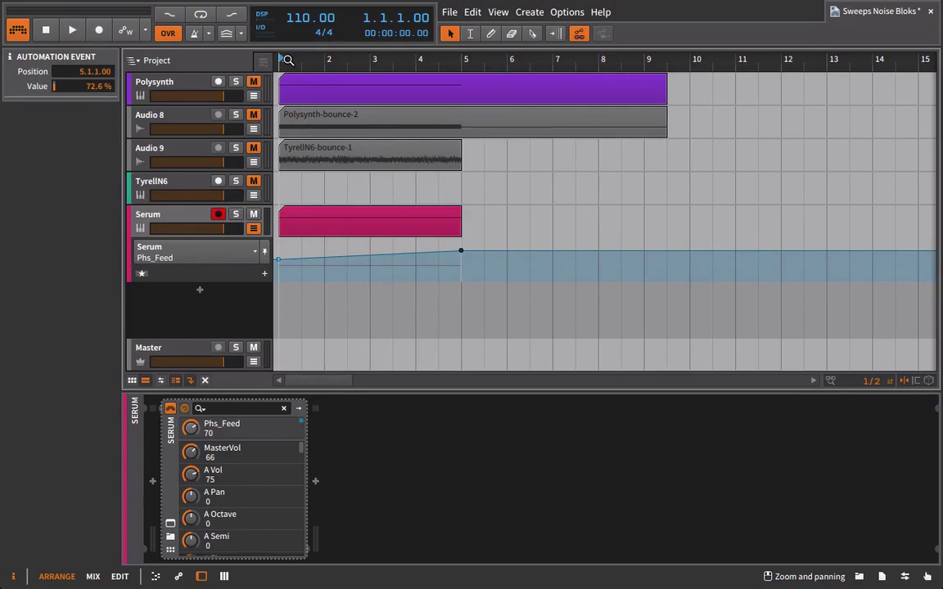
Step: Enable the Distortion effect in Serum and place it after the Phaser in the effects chain
left_click(185, 221)
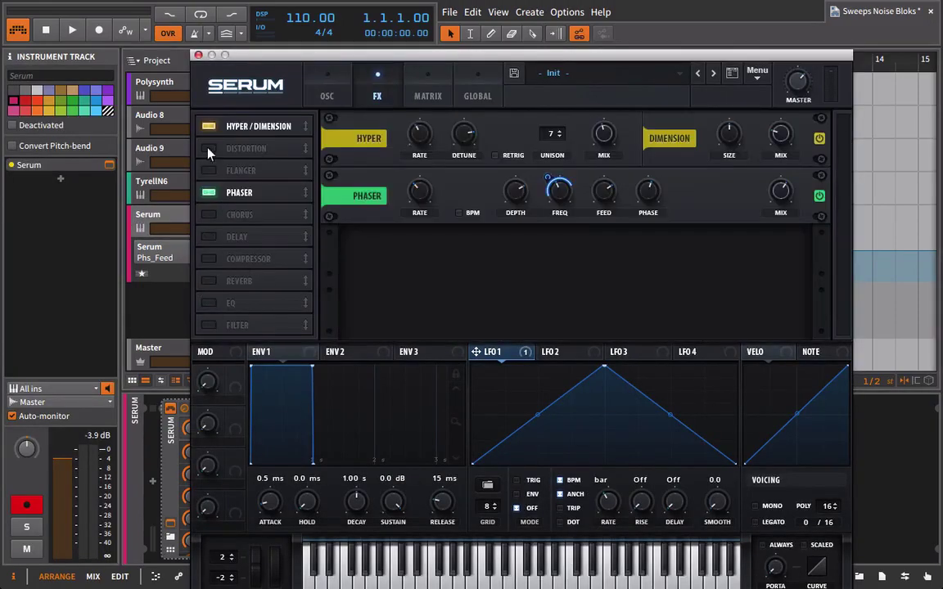
left_click(209, 149)
left_click_drag(305, 148, 305, 193)
key("space")
Step: Raise the distortion drive to about 78% and move its filter cutoff to 13290 with a Q of 0.2
left_click_drag(780, 248, 780, 278)
left_click_drag(677, 248, 677, 213)
key("space")
left_click_drag(581, 249, 615, 259)
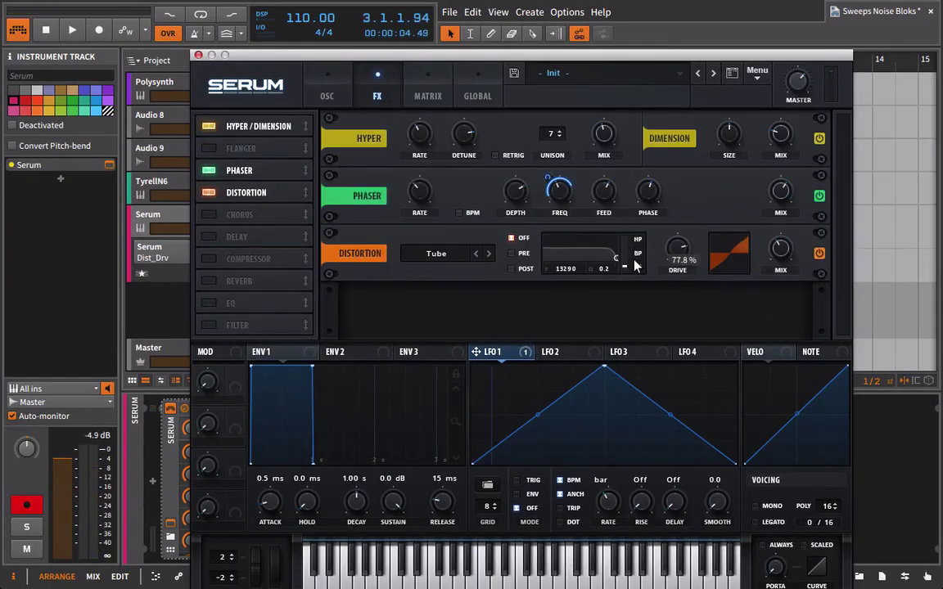
Step: Switch the distortion type from Tube to HardClip and audition it with the clip playing
key("space")
left_click(486, 253)
left_click(486, 252)
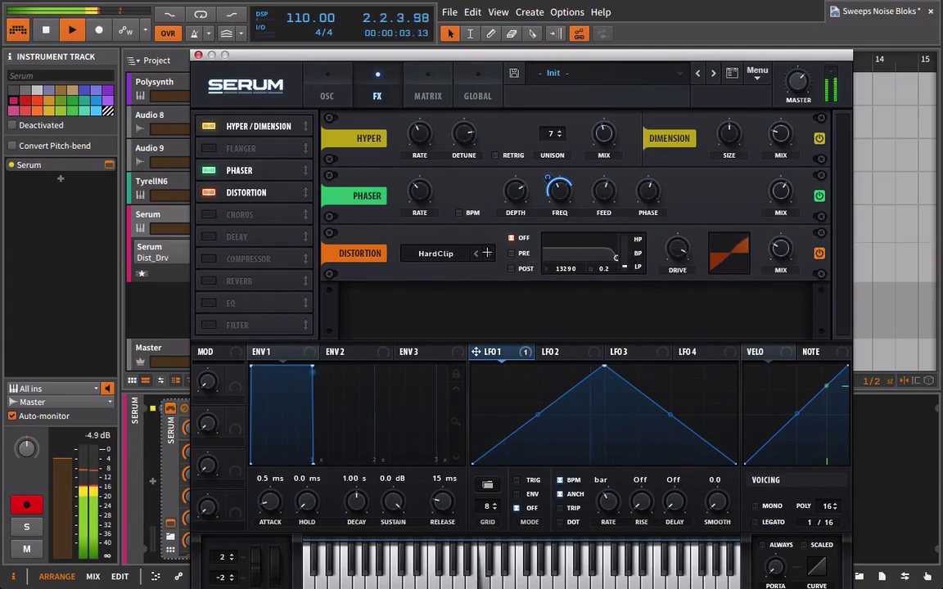
key("space")
key("space")
Step: Set the distortion filter to post and high-pass, with a cutoff of 150 and a Q of 1.2
left_click(512, 268)
left_click_drag(624, 265, 573, 251)
key("space")
key("space")
Step: Assign LFO 2 to the distortion filter's cutoff and bend the rising half of its shape upward
left_click(549, 351)
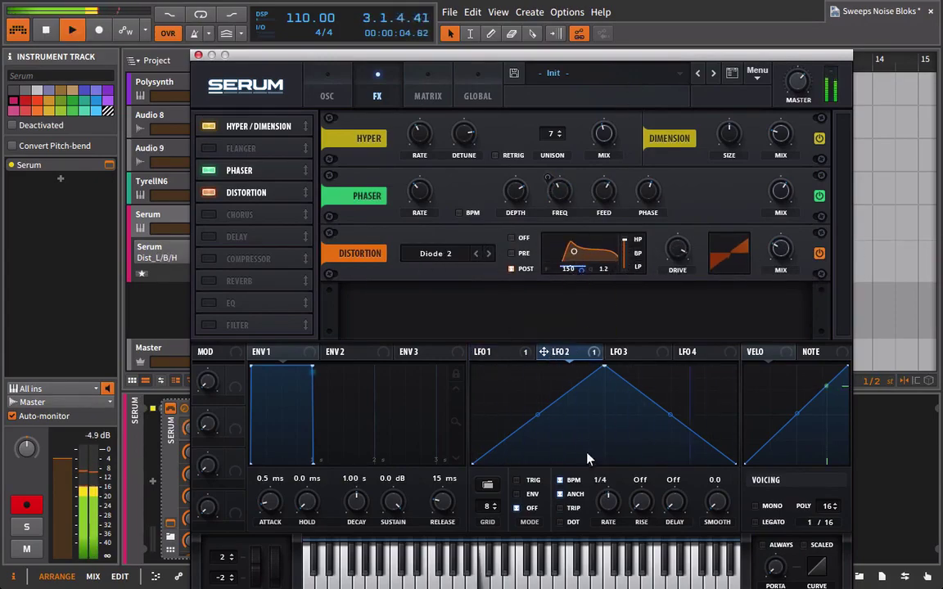
left_click_drag(538, 415, 539, 378)
left_click_drag(573, 251, 575, 256)
key("space")
Step: Reduce the distortion drive and mix while auditioning further distortion types against the playing clip
left_click_drag(677, 249, 677, 260)
key("space")
triple_click(489, 254)
double_click(489, 253)
key("space")
key("space")
left_click_drag(780, 249, 792, 320)
key("space")
key("space")
Step: Automate the LFO 2 rate to curve up from bar 3 to 79.5% at bar 5
left_click(198, 55)
left_click(301, 278)
left_click_drag(461, 277, 461, 250)
left_click(171, 408)
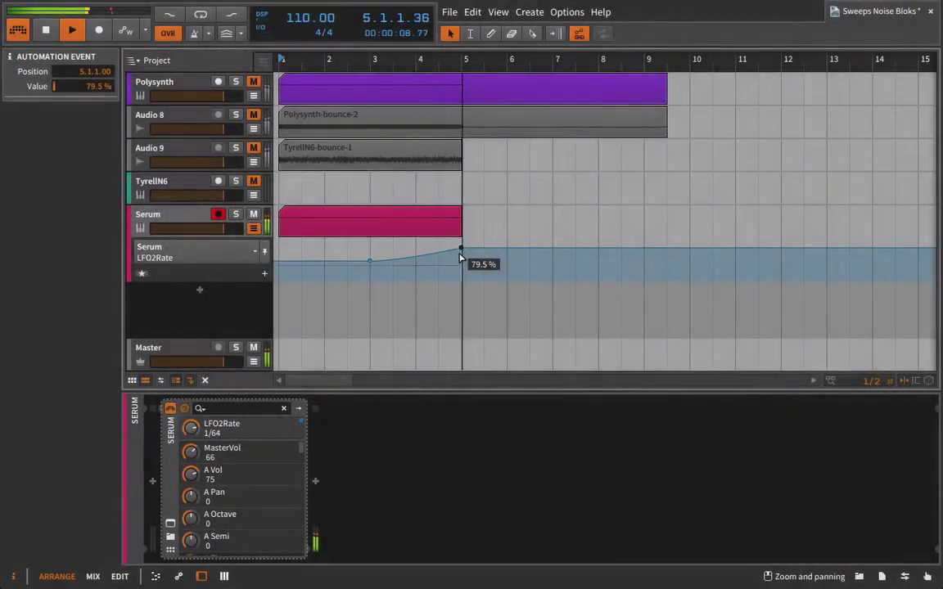
key("space")
Step: Bounce the Serum clip to a new audio track using the Pre-Fader source
left_click(395, 232)
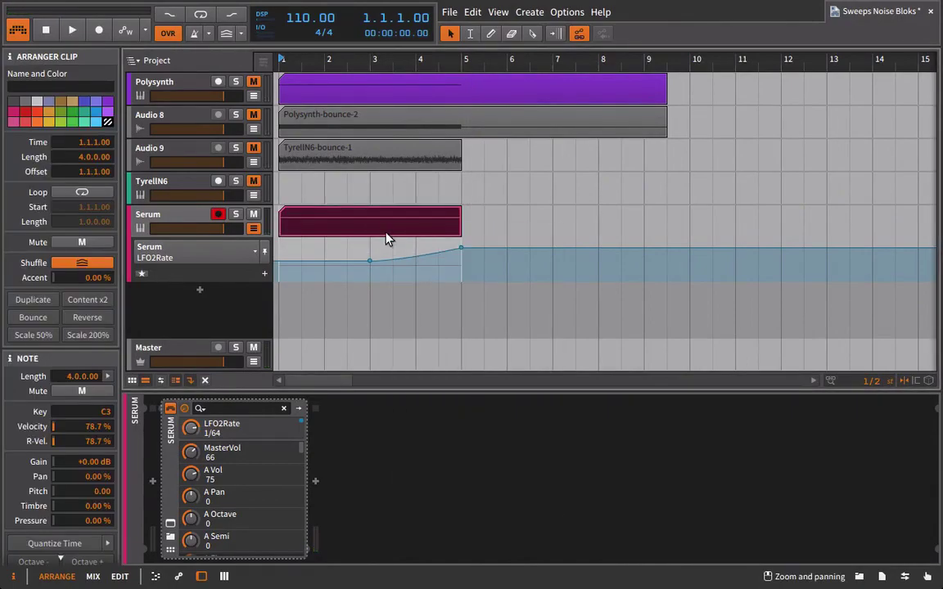
right_click(381, 221)
left_click(454, 346)
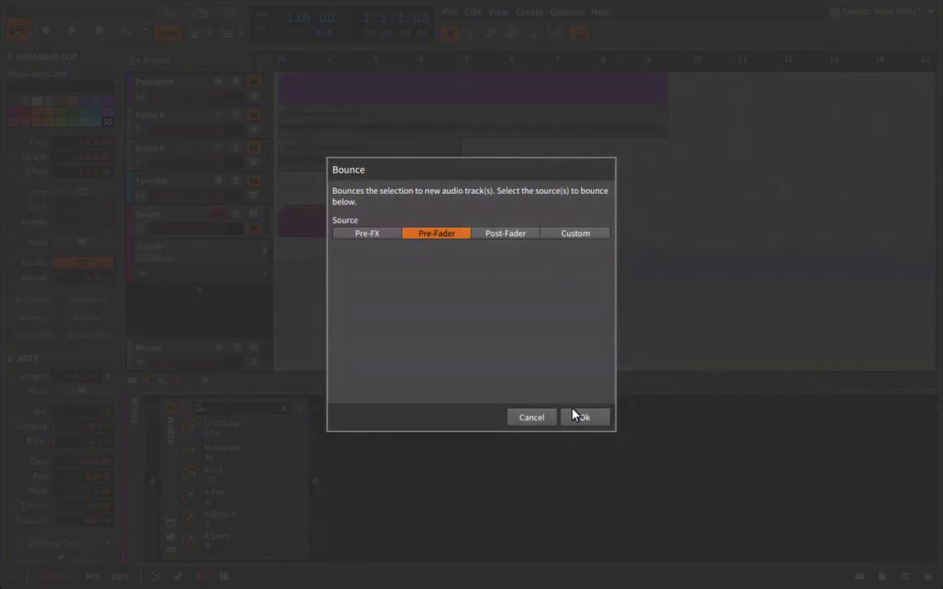
left_click(581, 414)
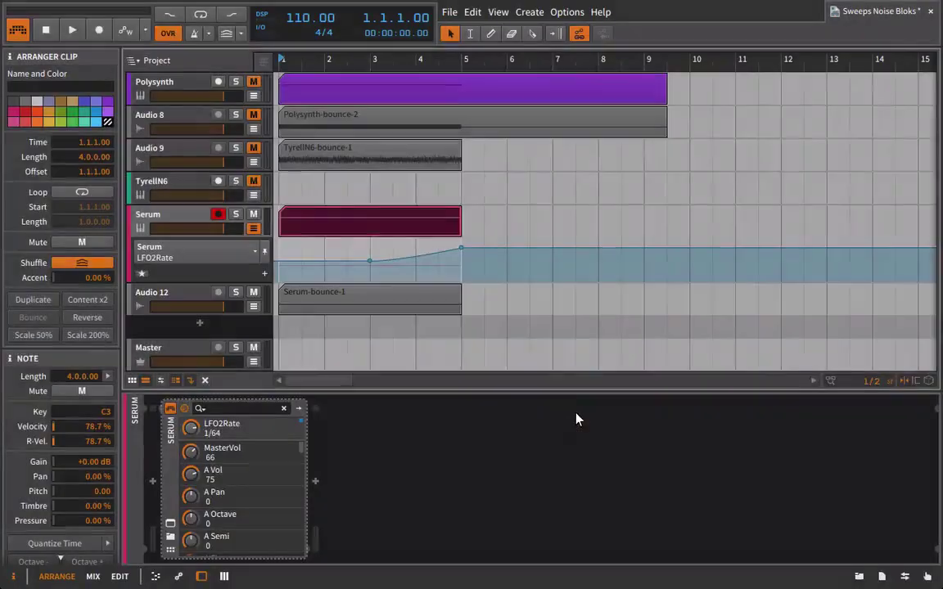
Step: Solo the bounced Serum audio track and play it back
left_click(254, 215)
key("space")
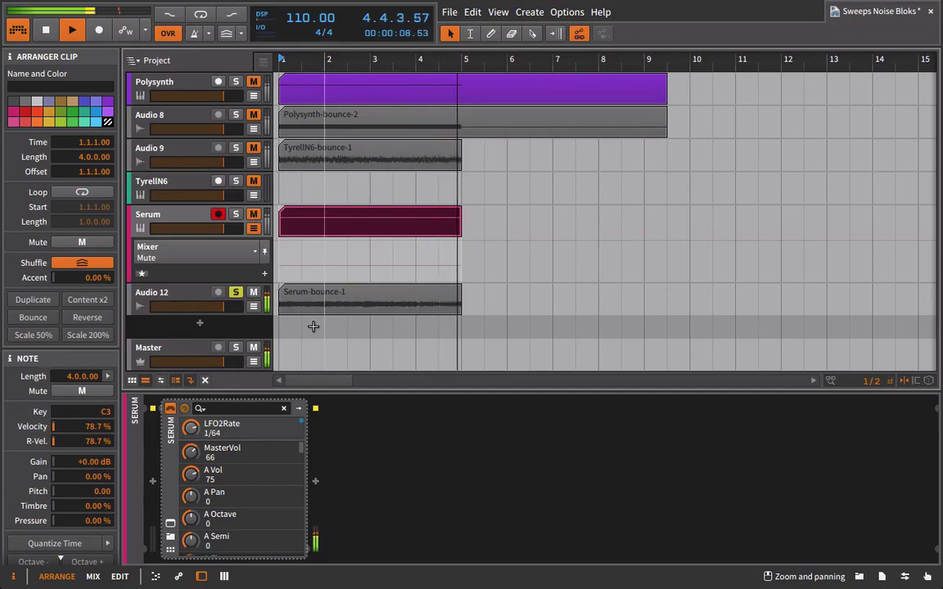
key("space")
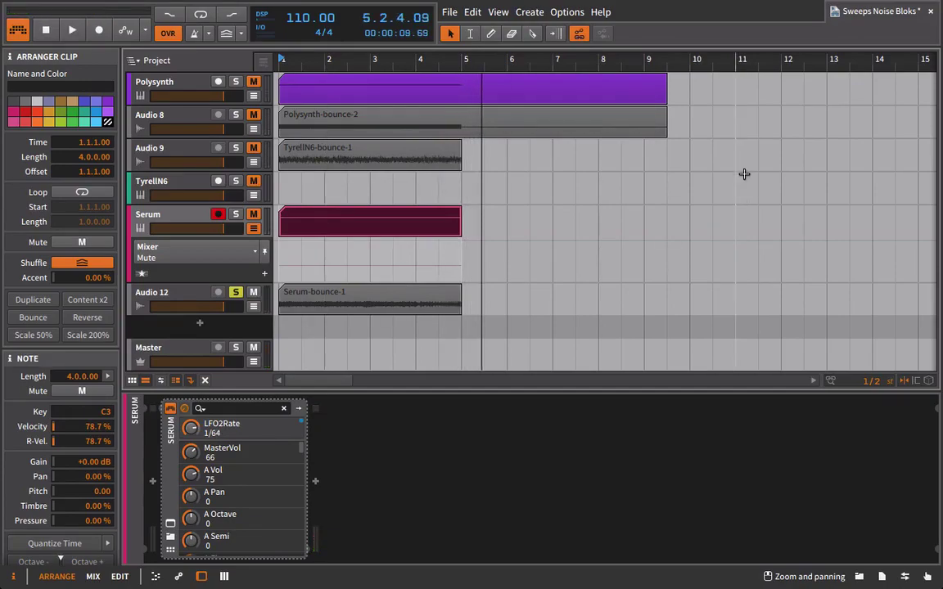
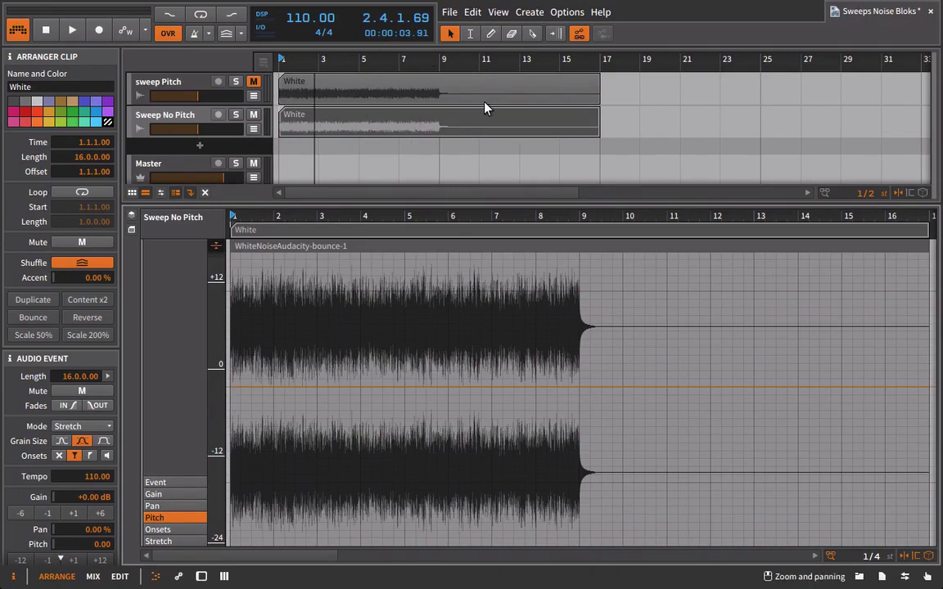
Step: Play the end of the Sweep No Pitch clip from bar 8 and trim the clip to end at bar 9
left_click(424, 58)
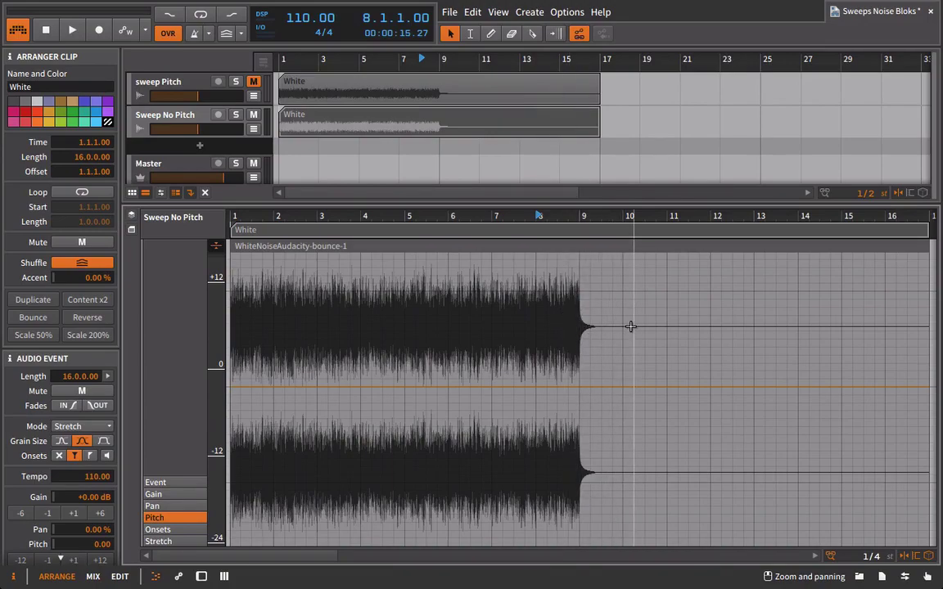
key("space")
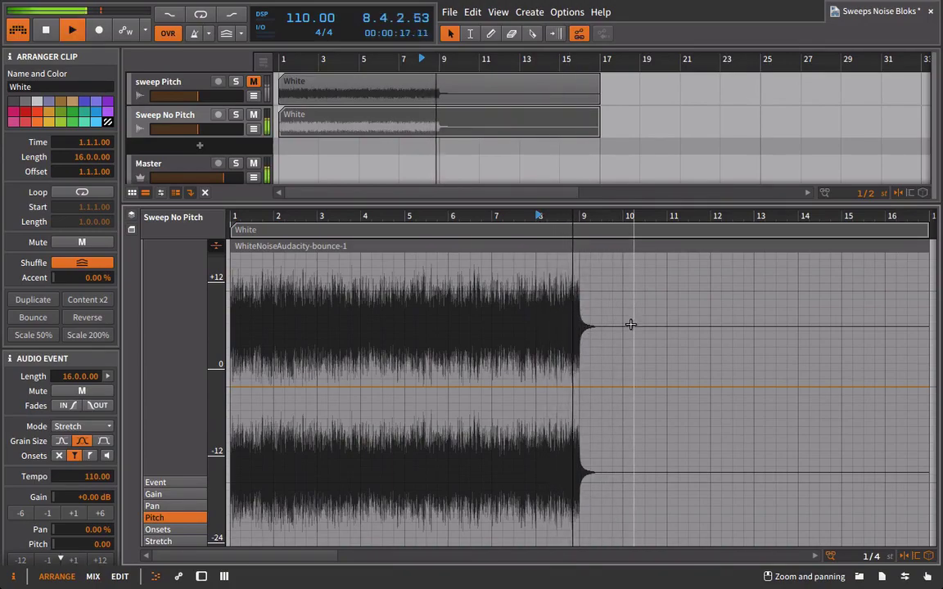
left_click_drag(600, 117, 439, 117)
left_click_drag(447, 59, 452, 99)
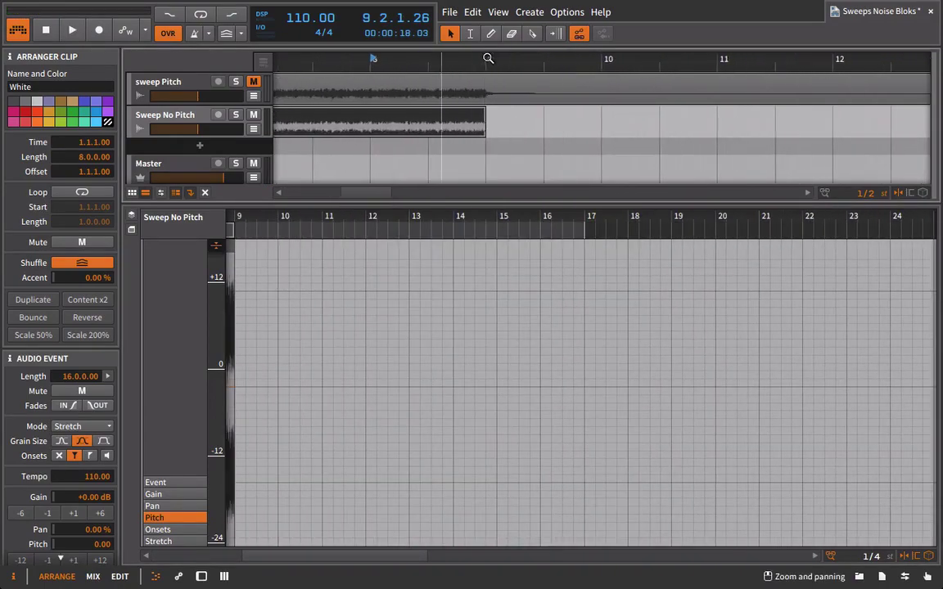
key("Home")
scroll(479, 64, "down", 5)
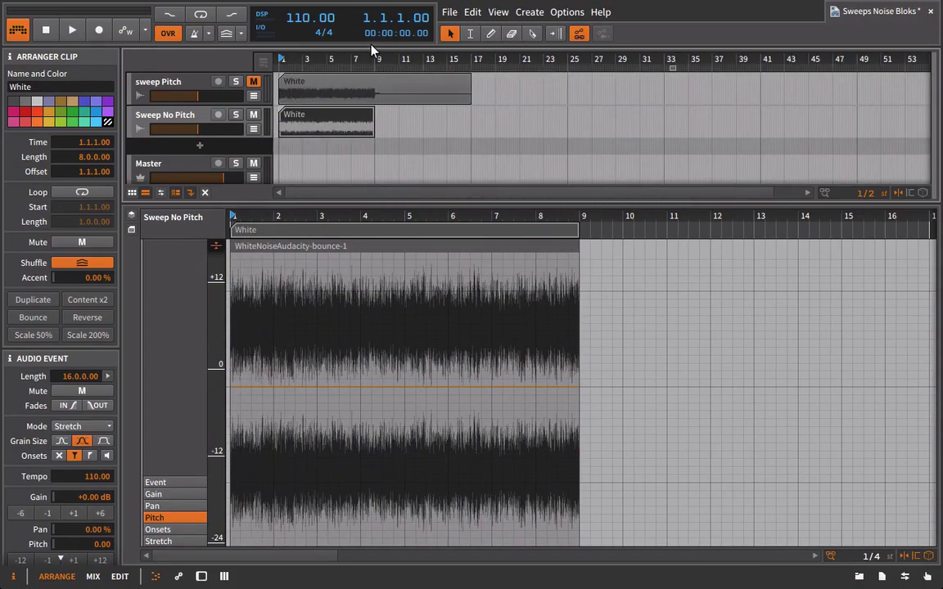
Step: Add Bitwig's Filter device to the Sweep No Pitch track
left_click(181, 115)
key("d")
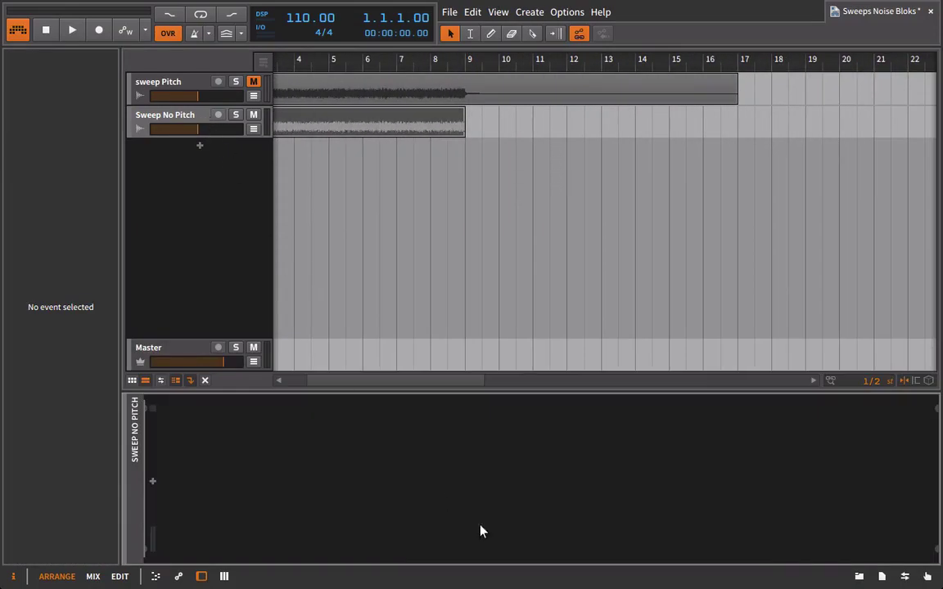
left_click(858, 578)
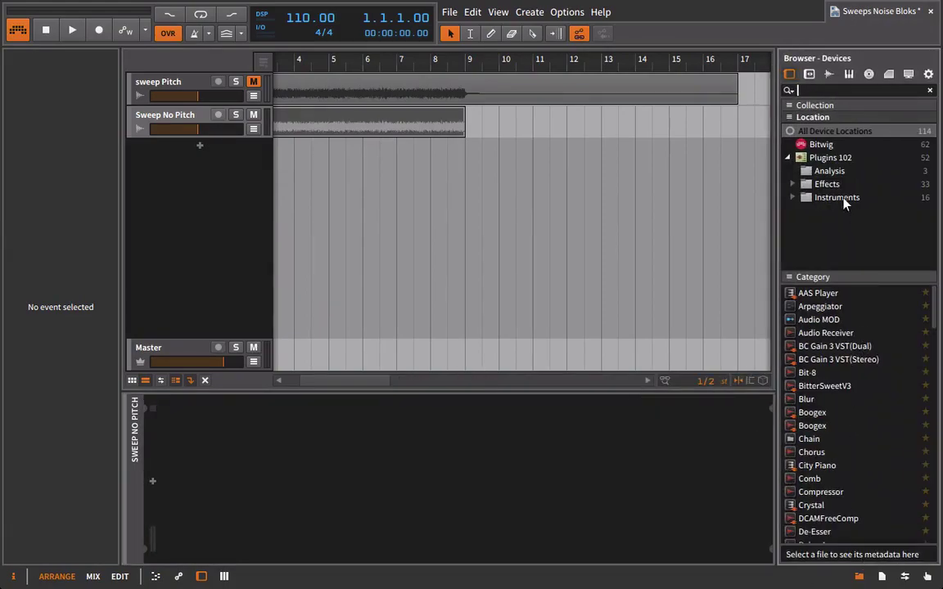
left_click(821, 144)
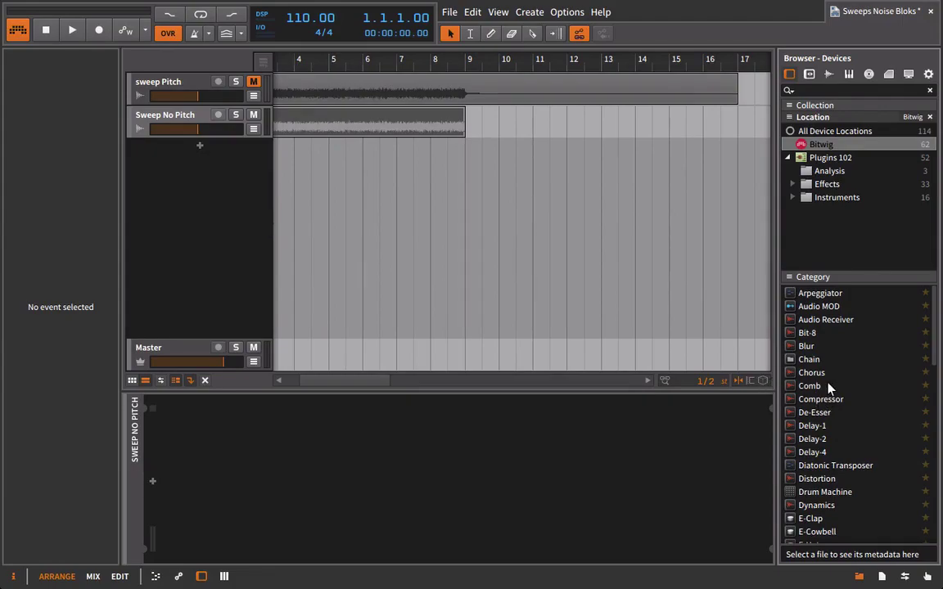
scroll(843, 401, "down", 4)
scroll(833, 324, "down", 3)
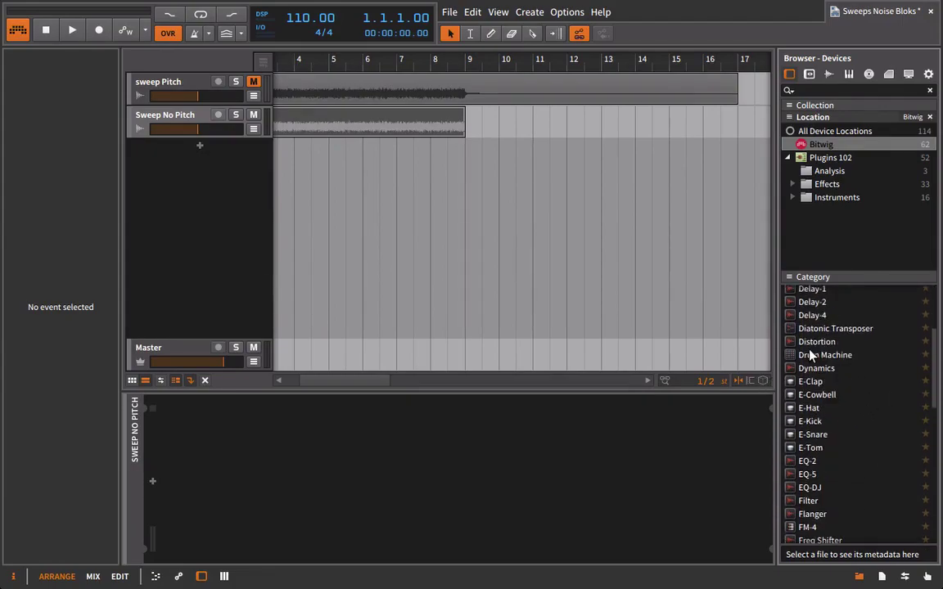
left_click_drag(807, 454, 185, 128)
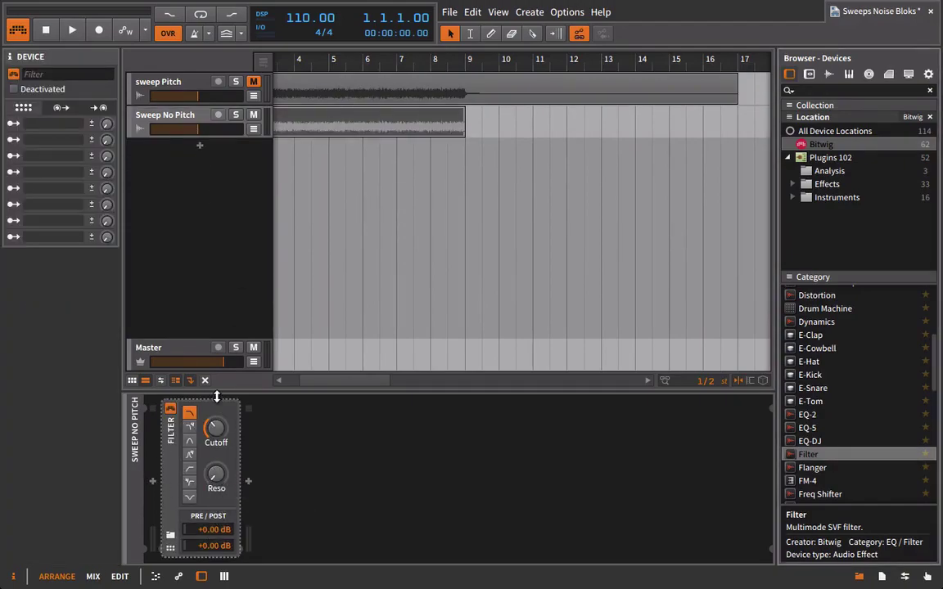
Step: Play the clip through the filter and show the Sweep No Pitch track's automation lane for Cutoff
key("space")
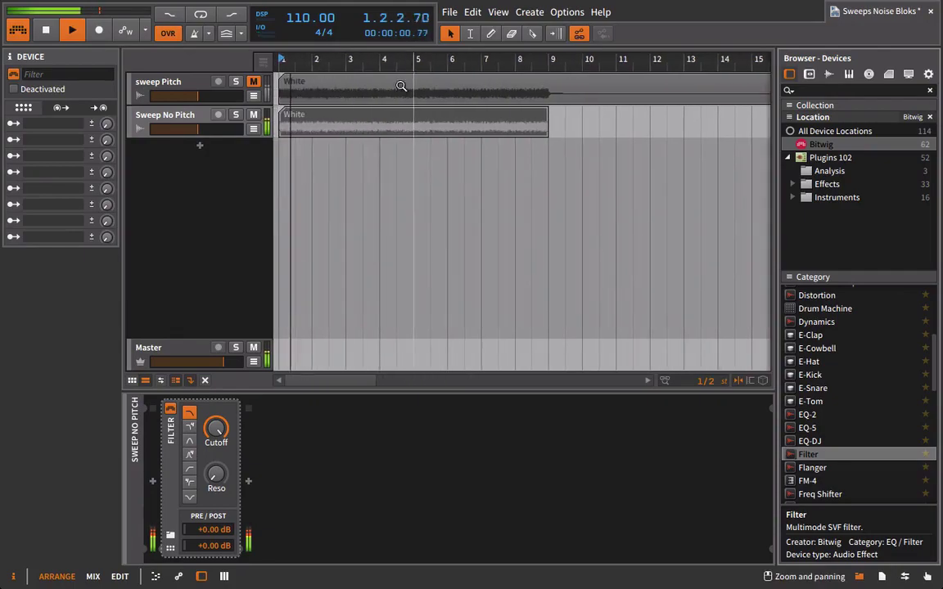
left_click(253, 129)
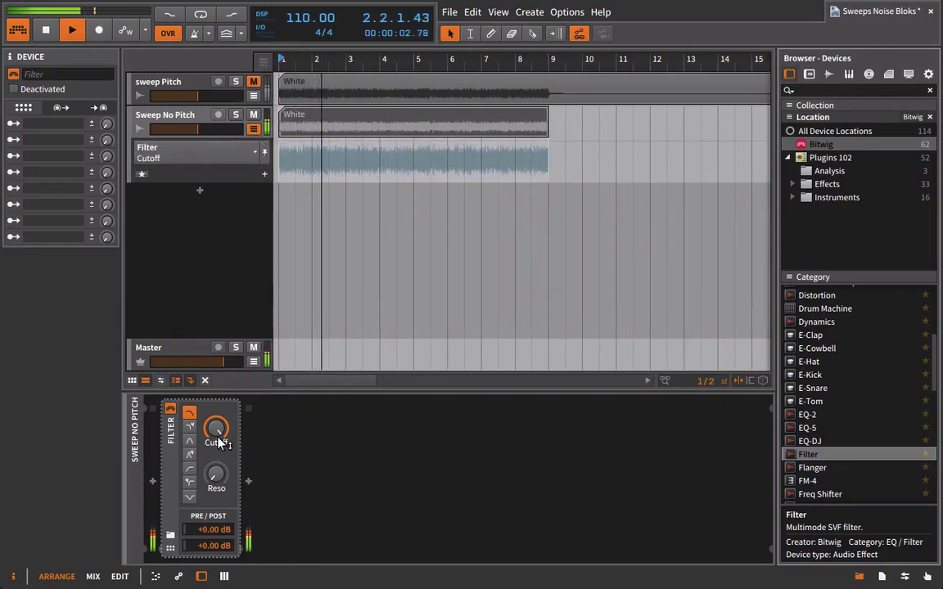
key("space")
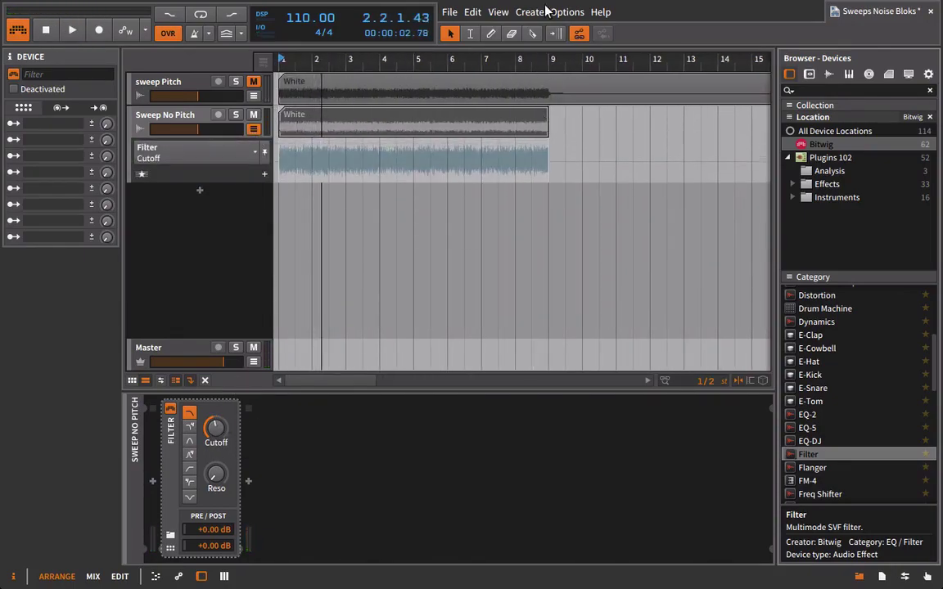
Step: Automate the filter cutoff to curve upward from bar 7 to the maximum at bar 9, and audition it
left_click_drag(458, 59, 366, 104)
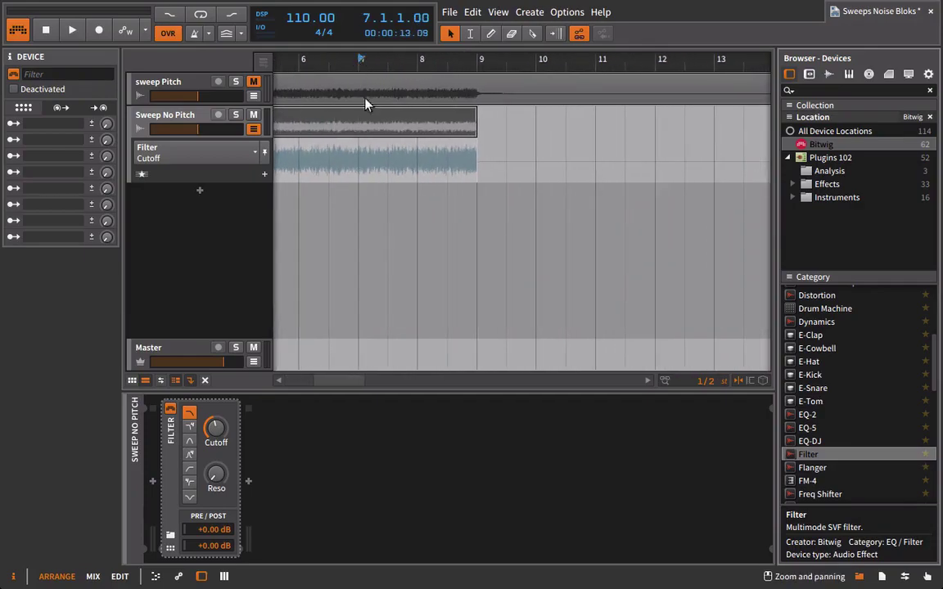
left_click(360, 163)
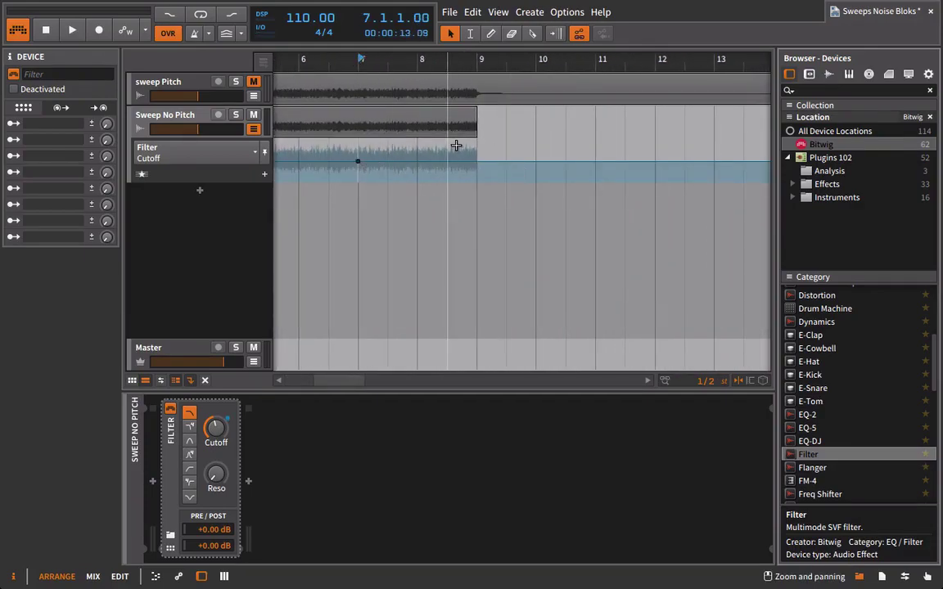
left_click_drag(471, 169, 476, 140)
key("space")
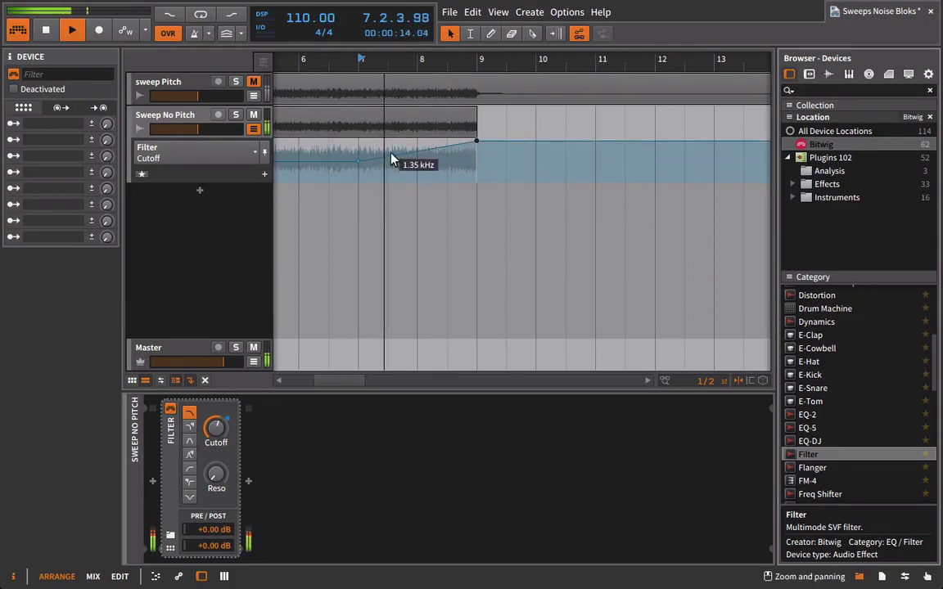
left_click_drag(421, 145, 442, 191)
key("space")
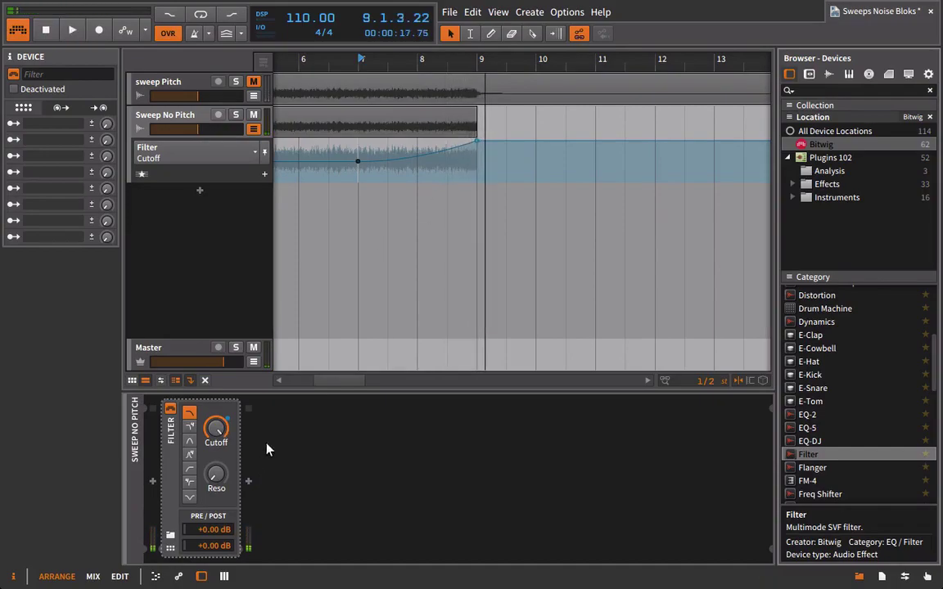
Step: Automate the filter resonance to rise from bar 6 to 51% at bar 9, and play it back
left_click(216, 475)
left_click(298, 178)
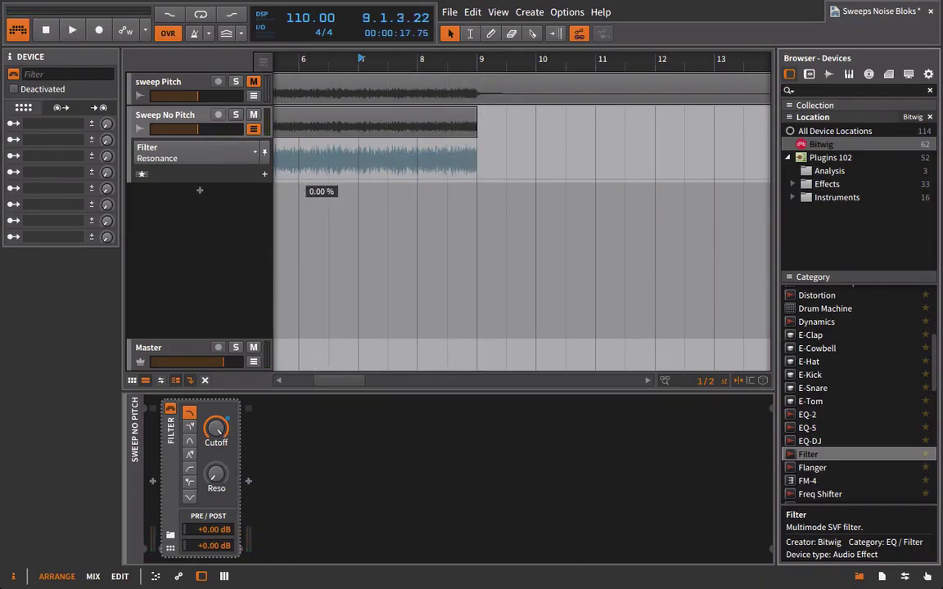
left_click(387, 177)
left_click_drag(387, 178, 476, 159)
key("space")
key("space")
key("space")
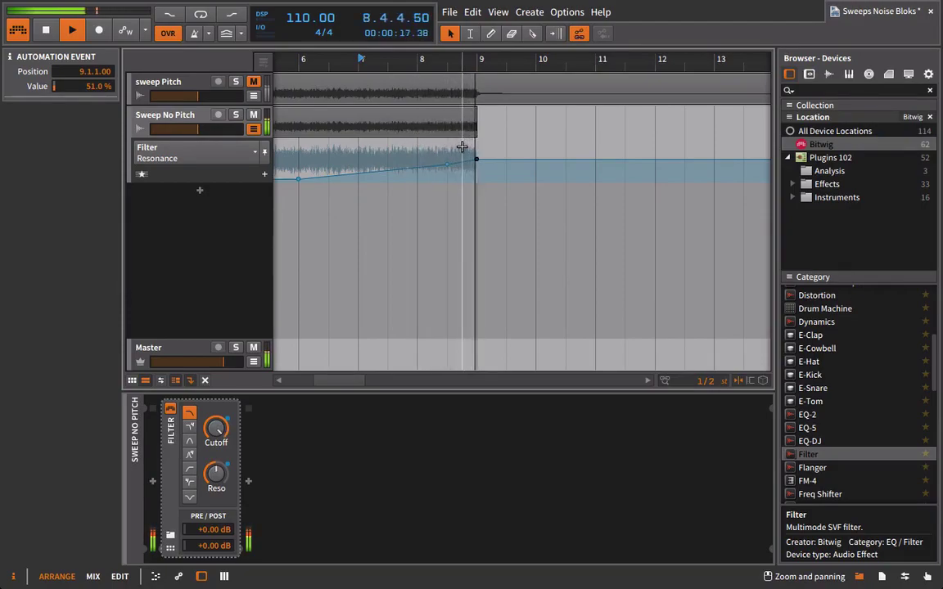
key("space")
Step: Close the device browser and delete the sweep Pitch track
left_click(859, 576)
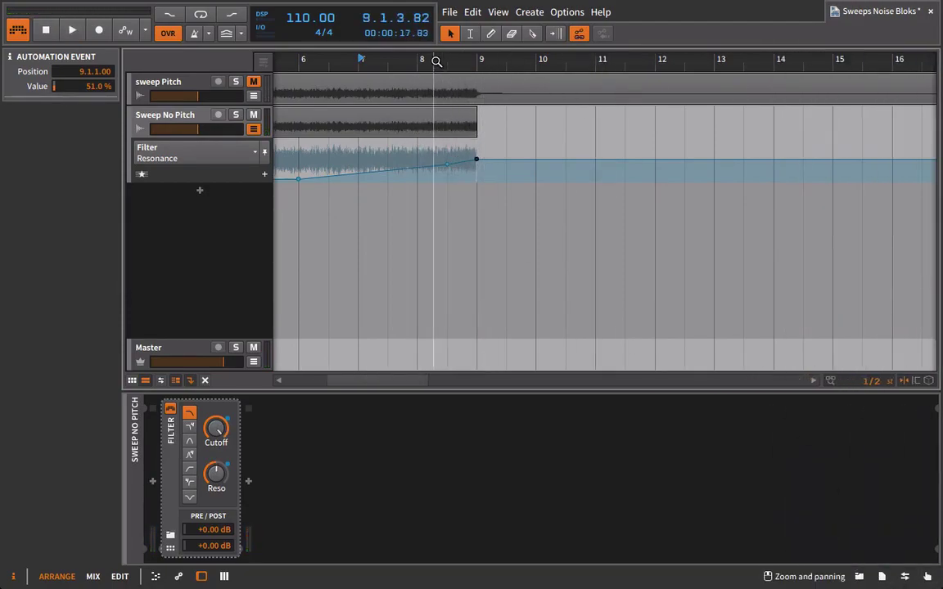
left_click_drag(436, 63, 103, 176)
left_click(188, 90)
key("Delete")
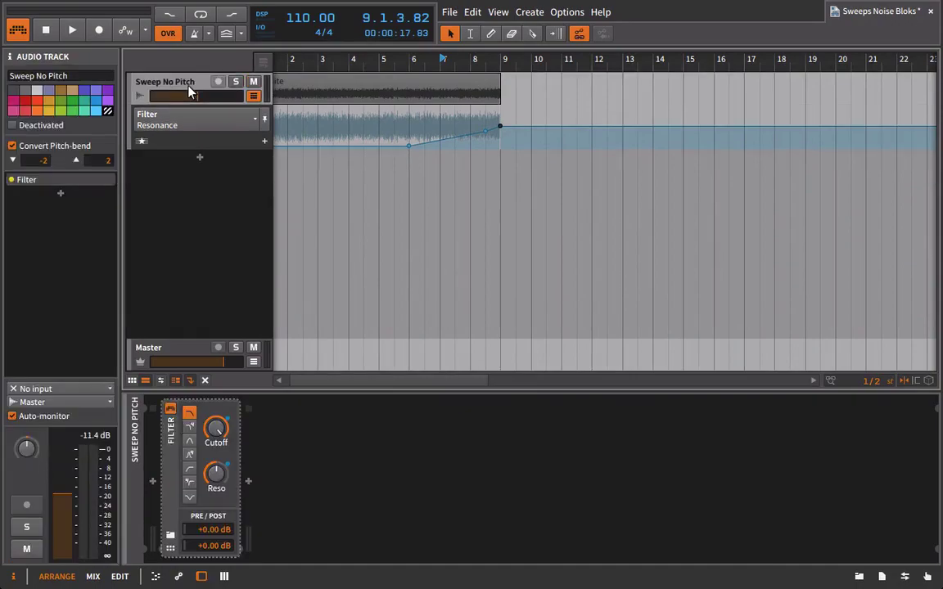
Step: Open the White clip's pitch expression, draw a fall from bar 7 to -12 semitones at bar 8, and play it
left_click_drag(395, 61, 395, 106)
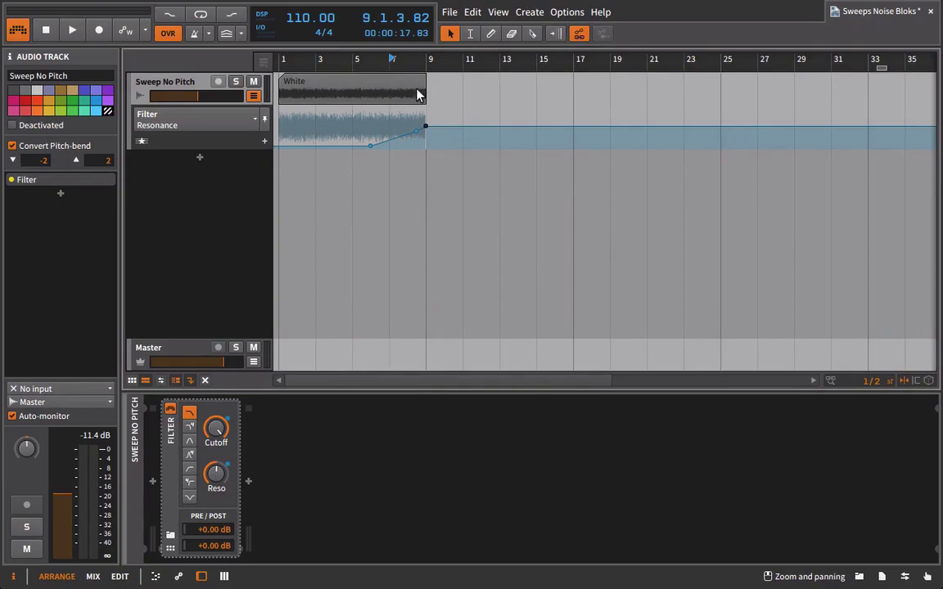
double_click(416, 95)
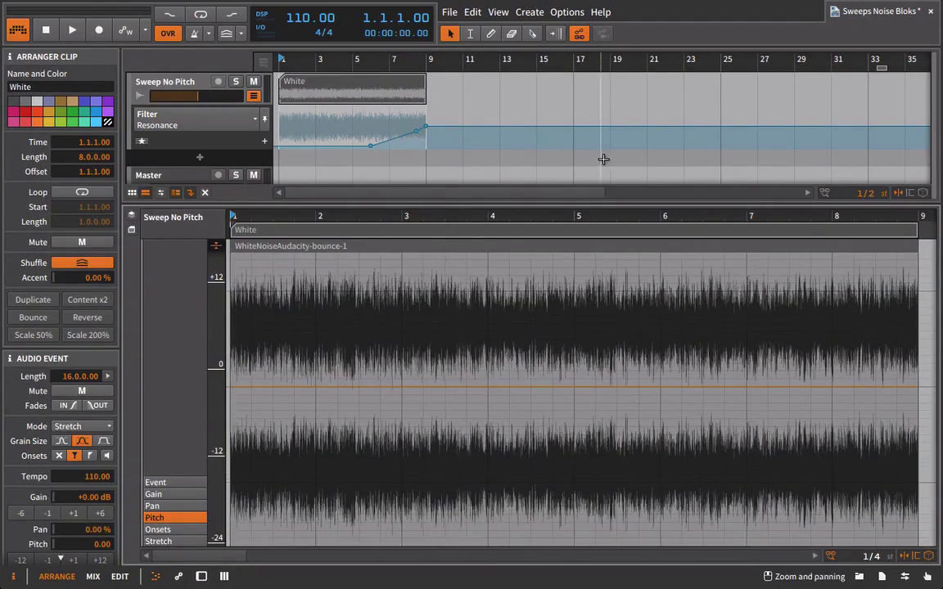
left_click_drag(491, 216, 415, 232)
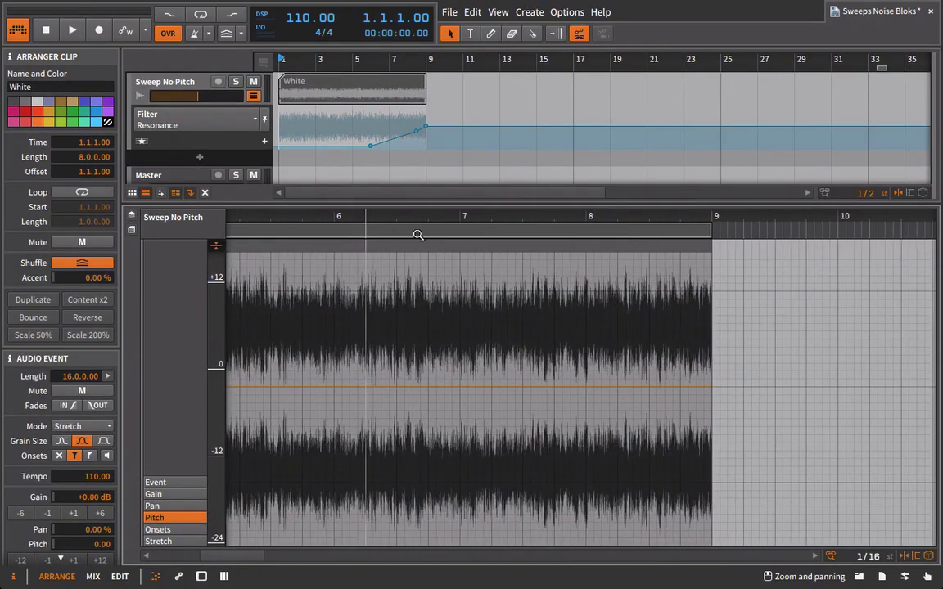
left_click(460, 387)
left_click(586, 387)
left_click_drag(586, 387, 583, 482)
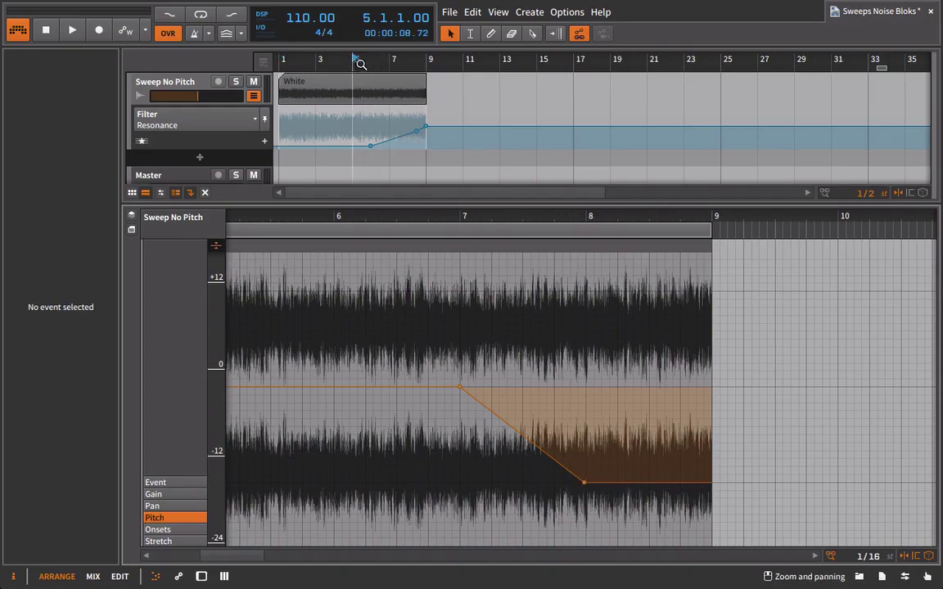
key("space")
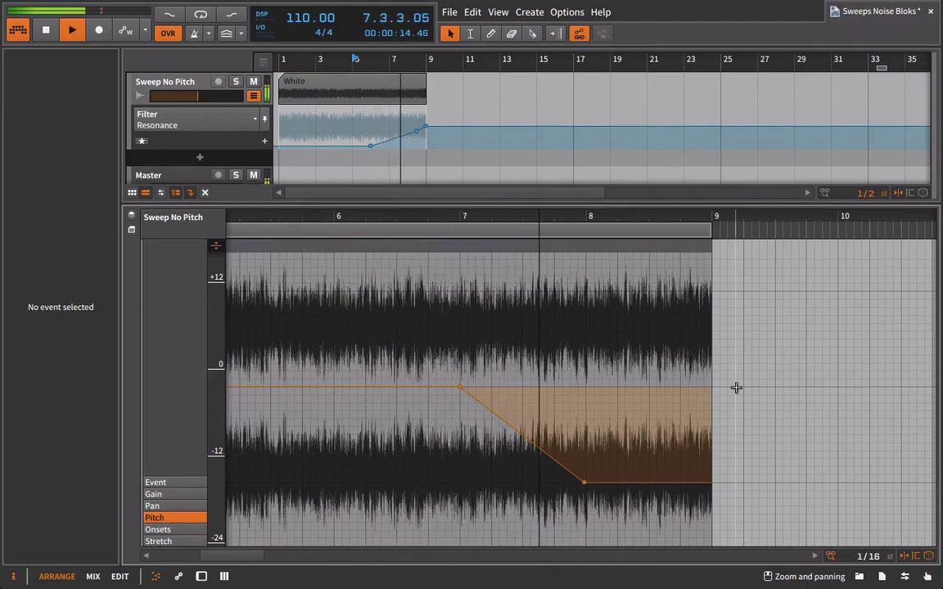
Step: Hold the clip's pitch at -12 until bar 8.3, then curve it up to +12 at the clip end and audition it
mouse_move(711, 488)
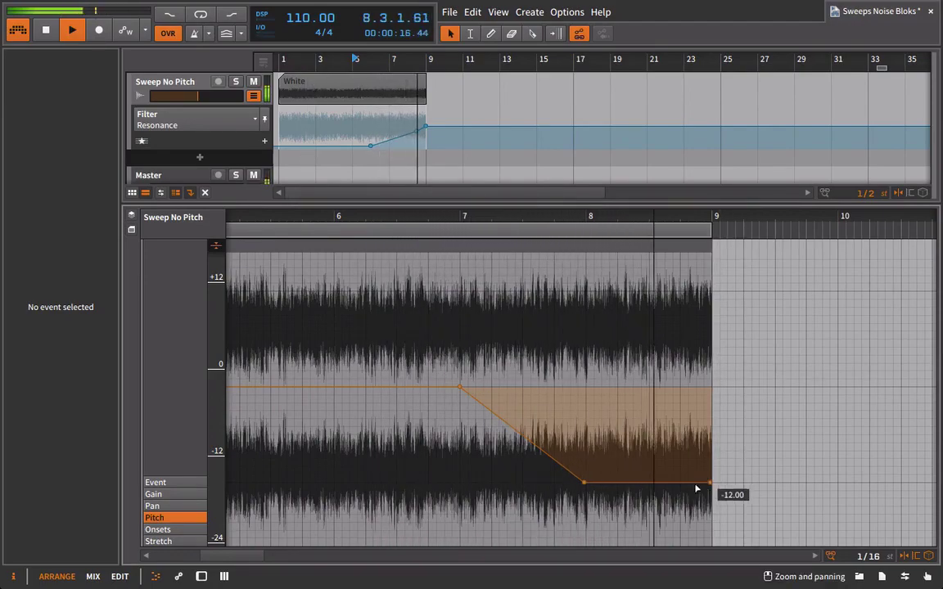
left_click(644, 484)
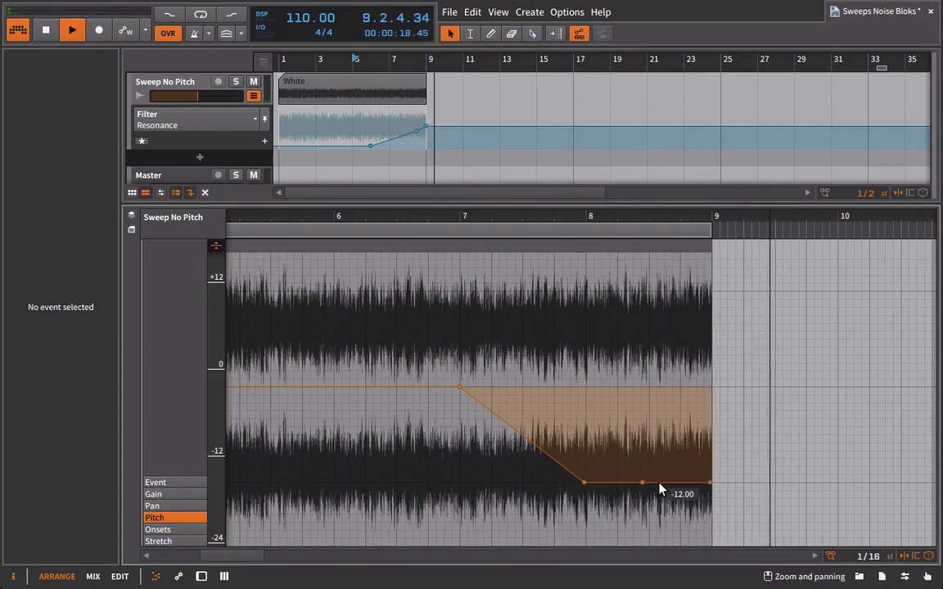
left_click_drag(648, 217, 533, 284)
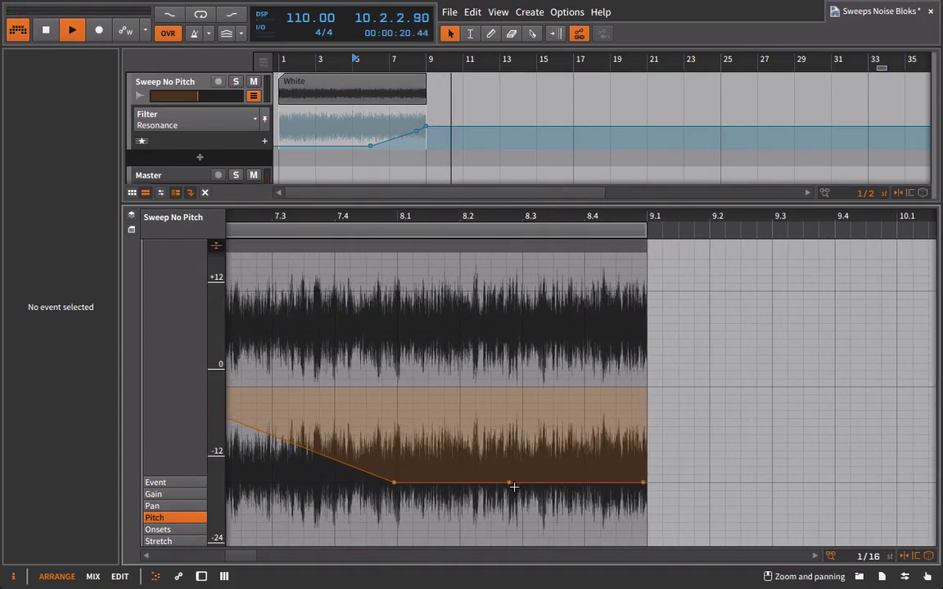
left_click_drag(510, 482, 539, 482)
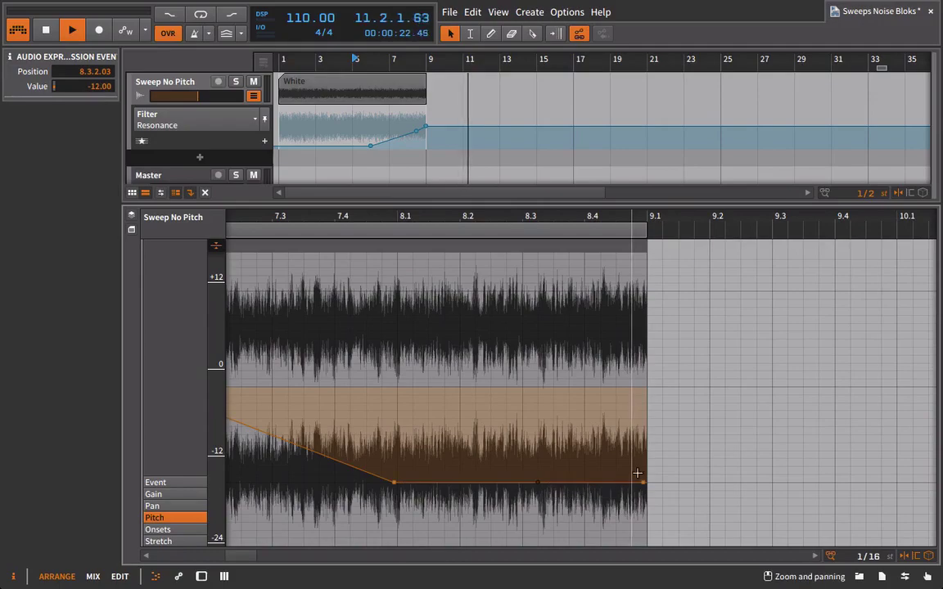
left_click_drag(643, 483, 663, 292)
key("space")
key("space")
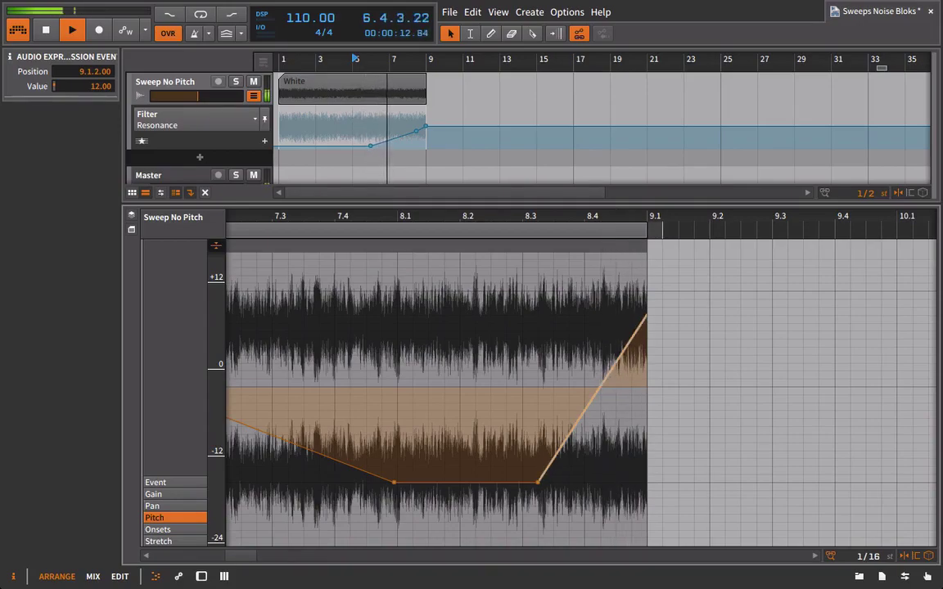
left_click_drag(603, 378, 573, 352)
left_click_drag(452, 238, 452, 203)
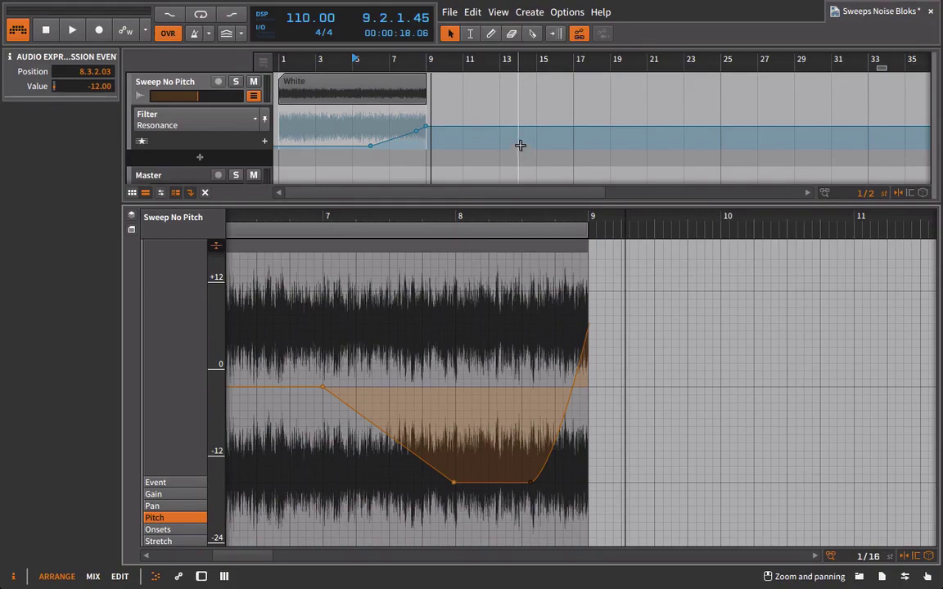
Step: Draw a gain expression rising from a reduced level at the clip start to 0 dB at bar 7, and play it back
left_click(168, 493)
left_click_drag(307, 214, 509, 178)
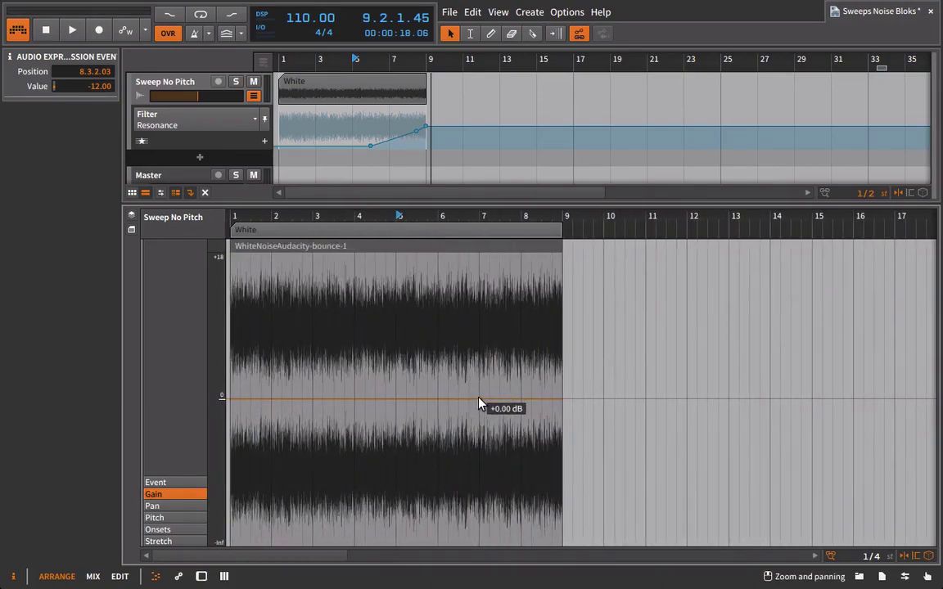
left_click(479, 401)
left_click_drag(237, 399, 230, 446)
key("space")
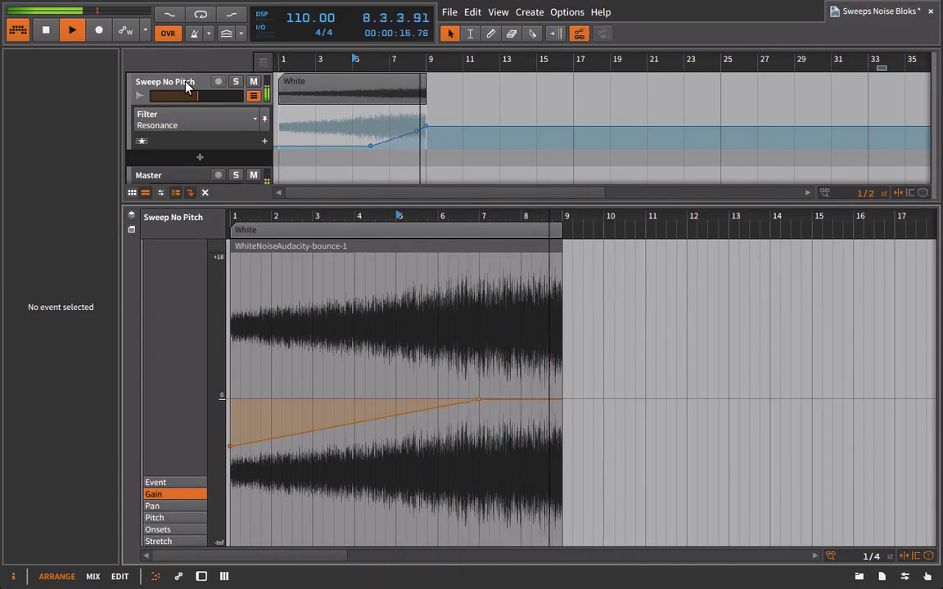
key("space")
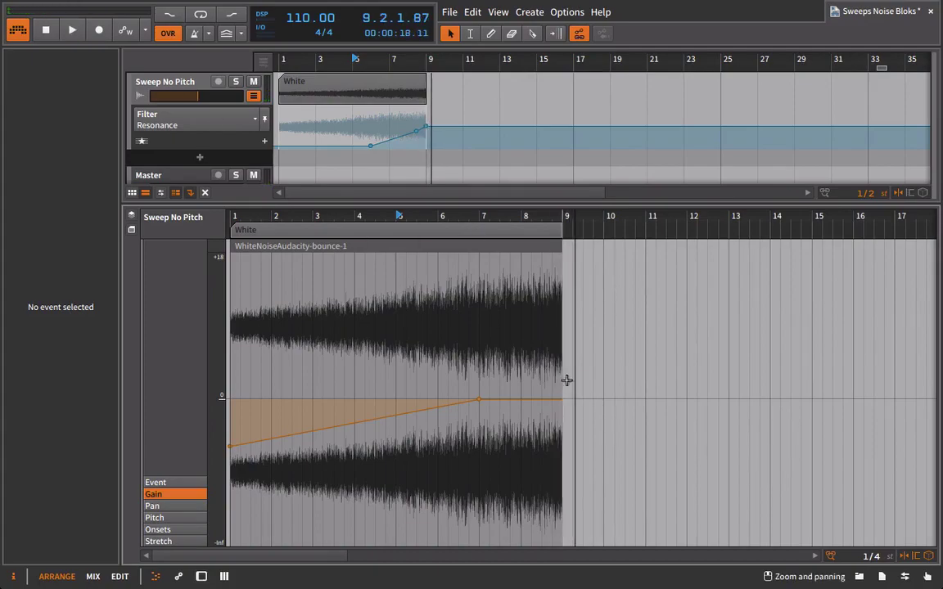
Step: Reshape the gain expression into a single gently curved rise from the clip start to about 0 dB at the clip end
mouse_move(481, 401)
left_click_drag(519, 399, 520, 397)
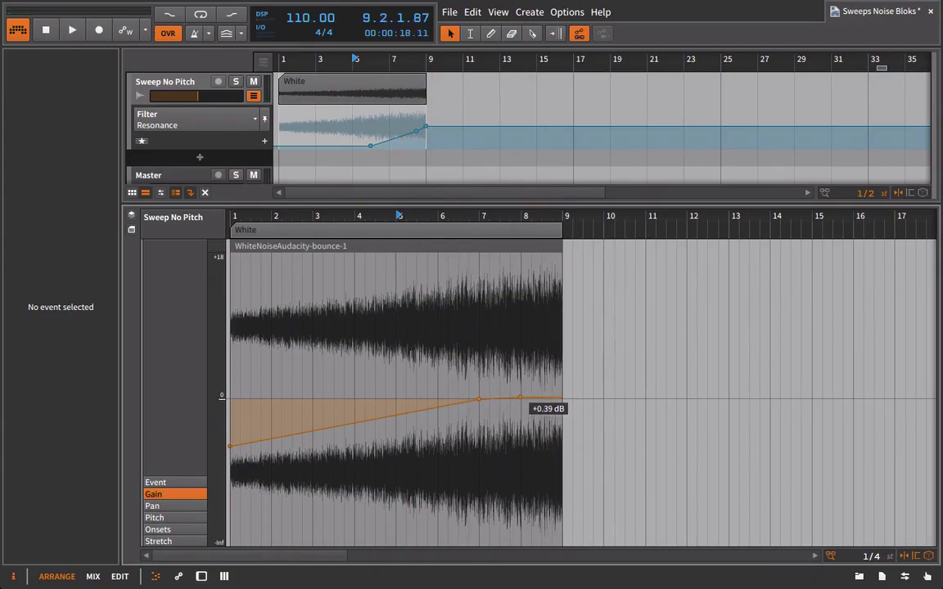
left_click(480, 401)
key("Delete")
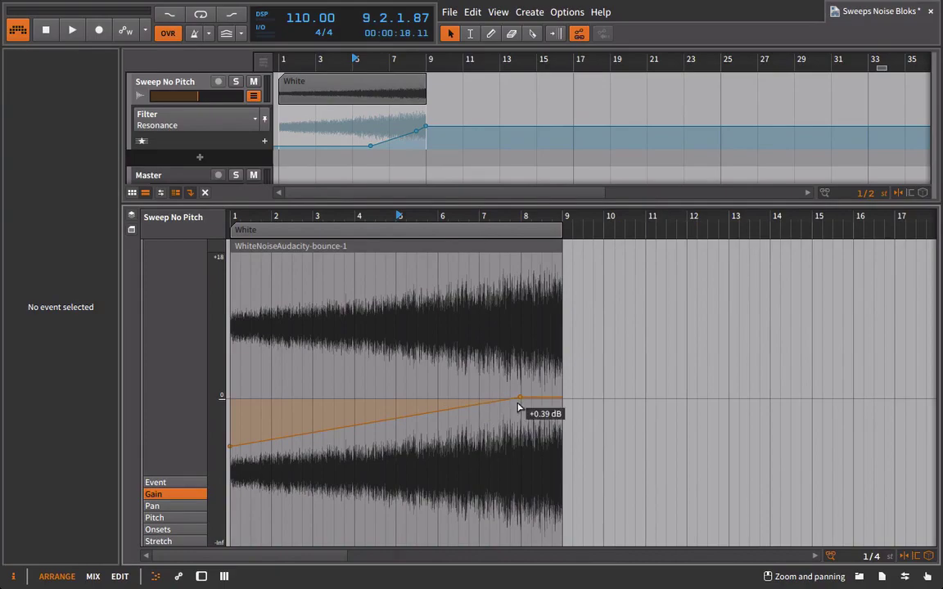
left_click(520, 398)
key("Delete")
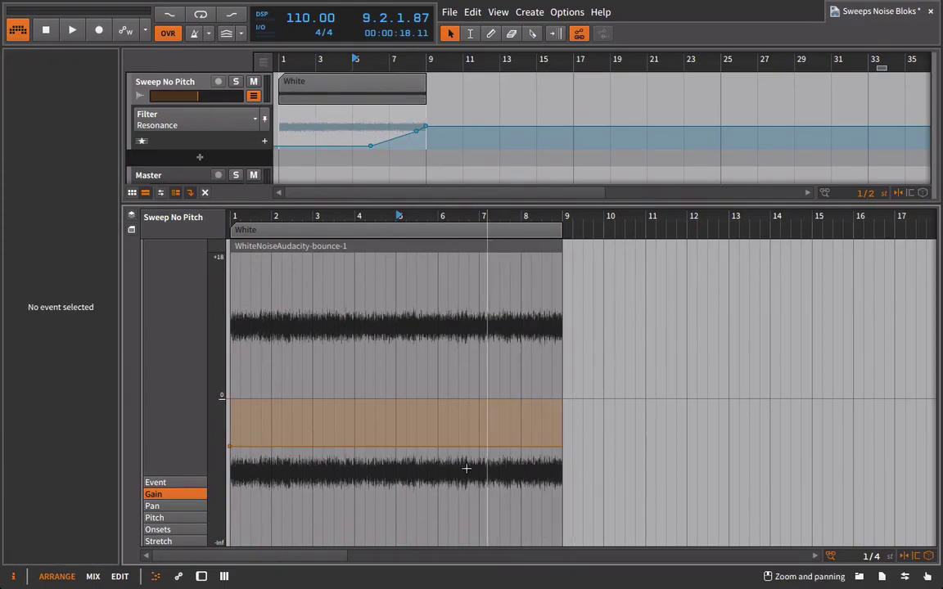
left_click_drag(556, 447, 562, 401)
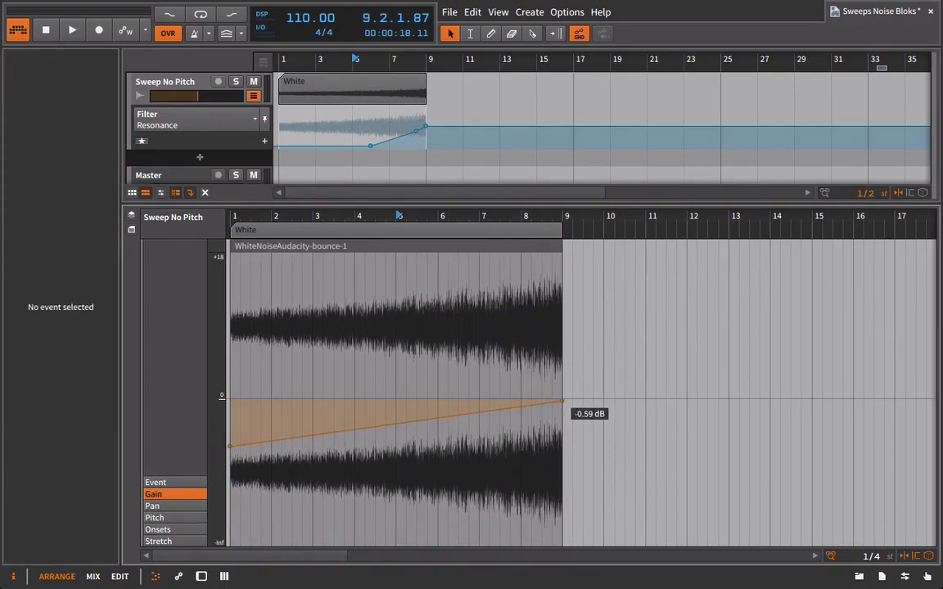
left_click(400, 424)
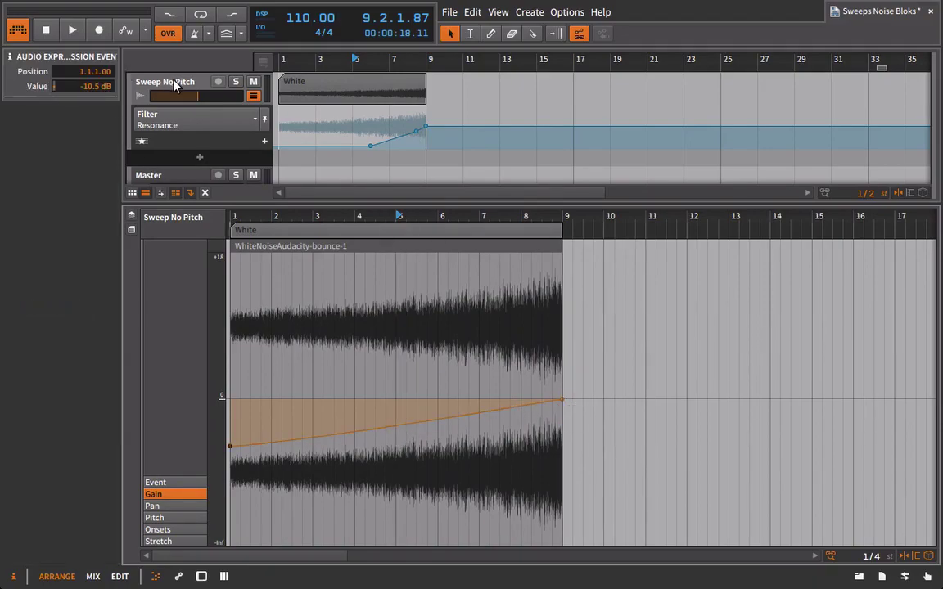
Step: Insert the SPAN analyzer after the Filter on Sweep No Pitch, play the sweep to examine its spectrum, and close the analyzer window
key("d")
left_click(857, 577)
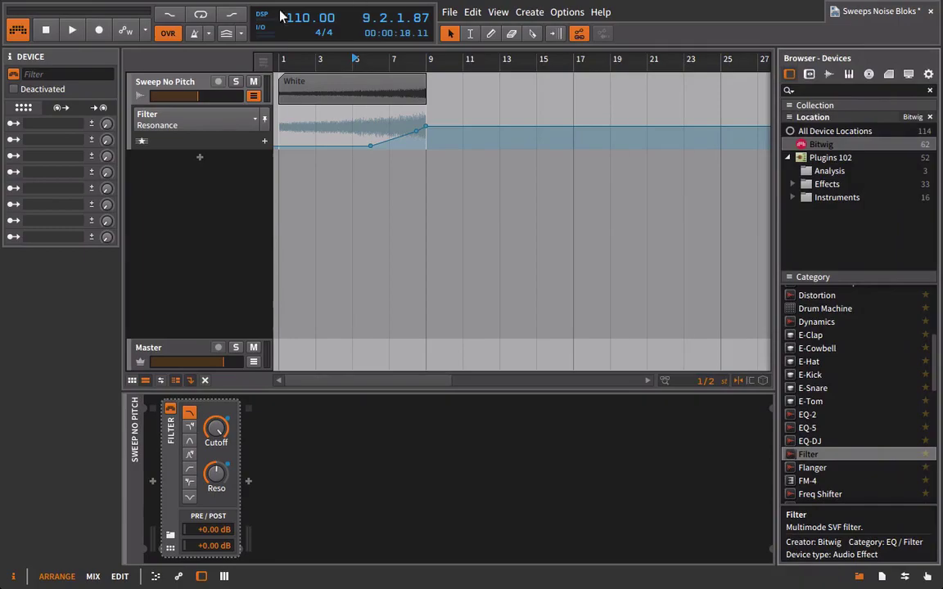
left_click(828, 170)
left_click(808, 306)
left_click_drag(814, 308, 552, 472)
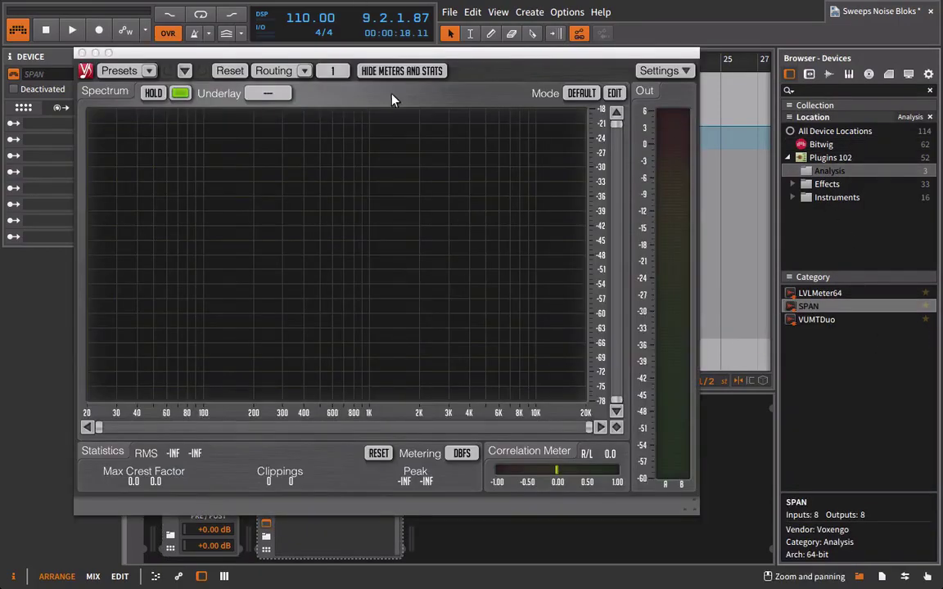
left_click_drag(322, 52, 545, 81)
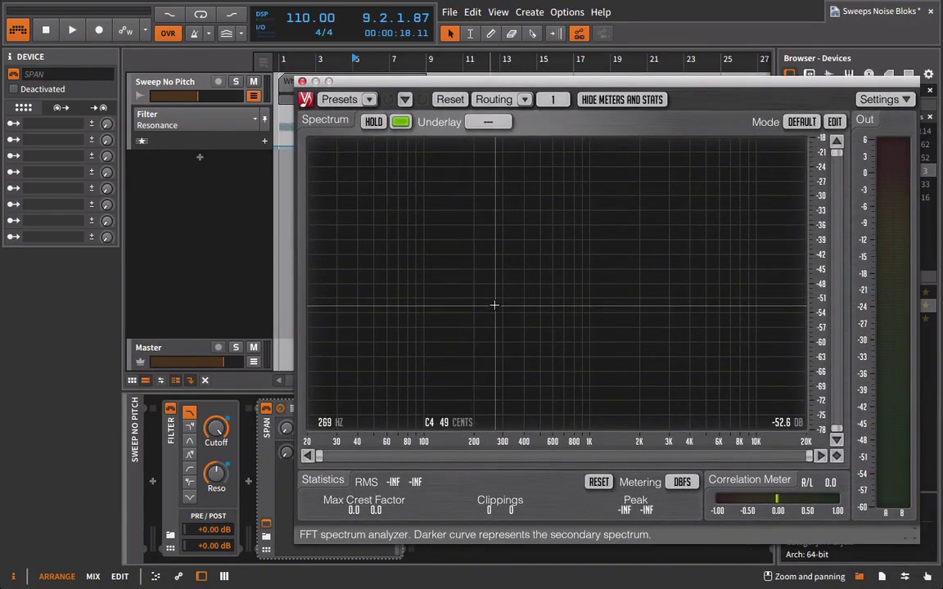
key("space")
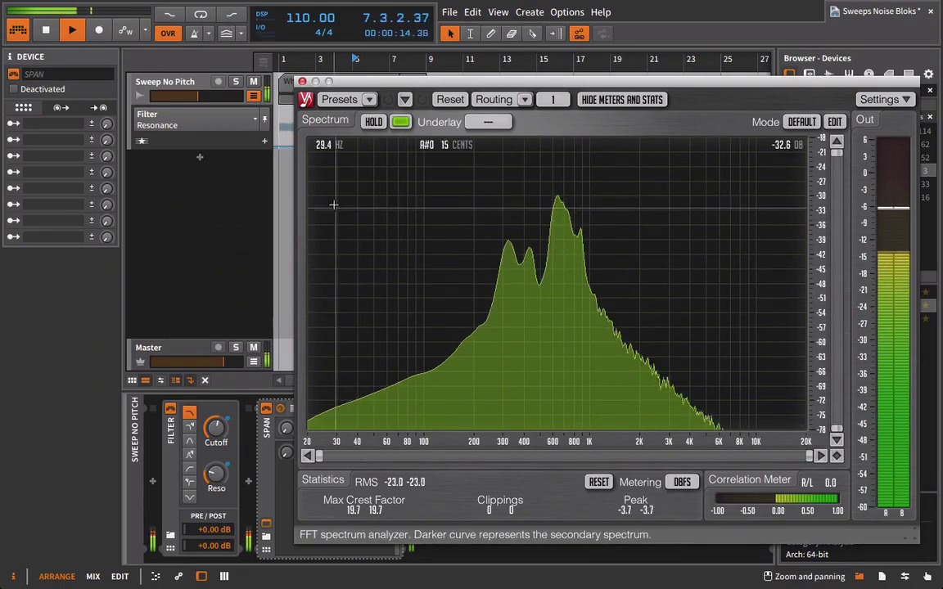
left_click(302, 82)
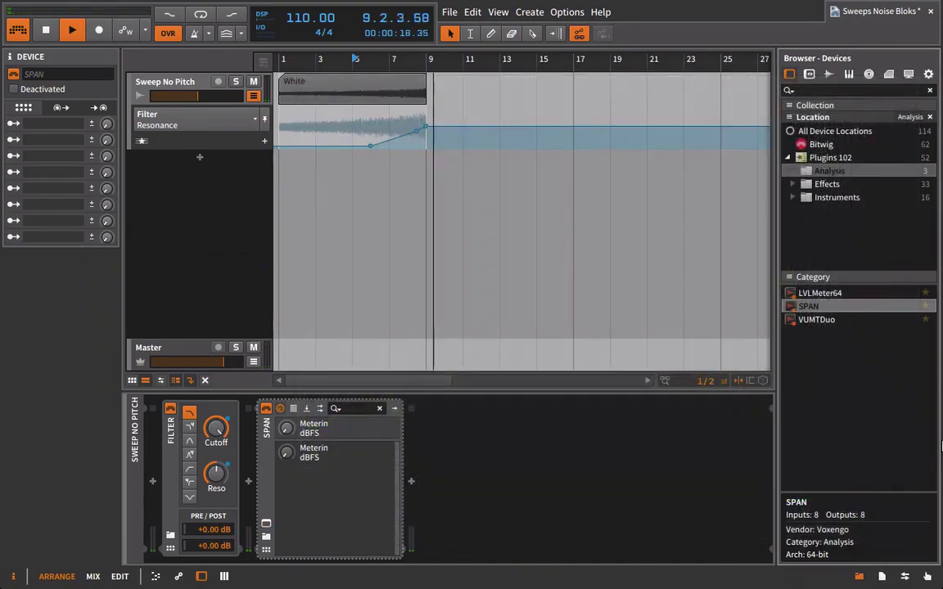
Step: Add an EQ-5 at the end of the Sweep No Pitch device chain and set its band 1 to highpass24
scroll(894, 446, "down", 6)
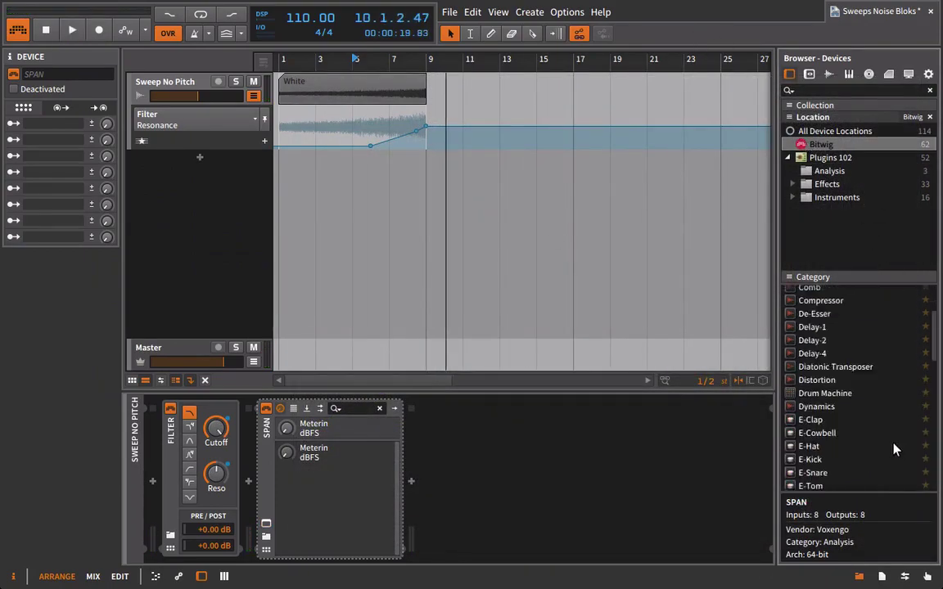
left_click(803, 395)
left_click(803, 382)
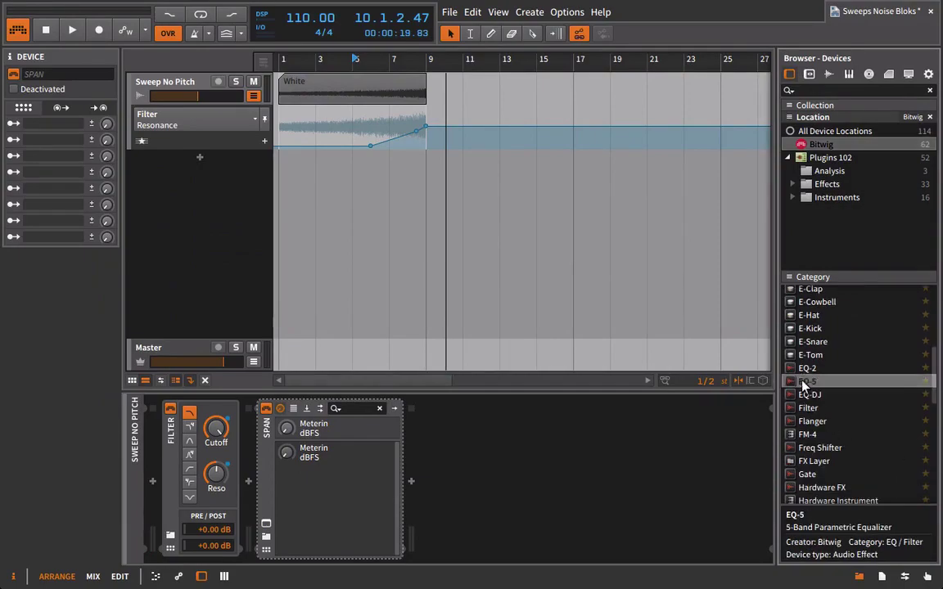
left_click_drag(546, 496, 524, 498)
left_click(483, 500)
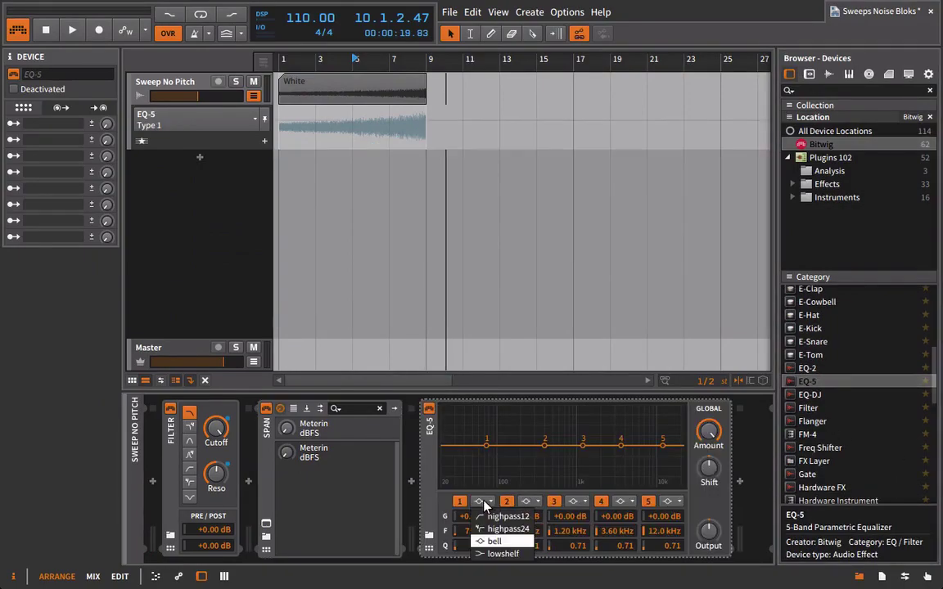
left_click(494, 529)
Step: Delete SPAN from the device chain and set the EQ-5 high-pass band's frequency to 109 Hz
left_click(238, 405)
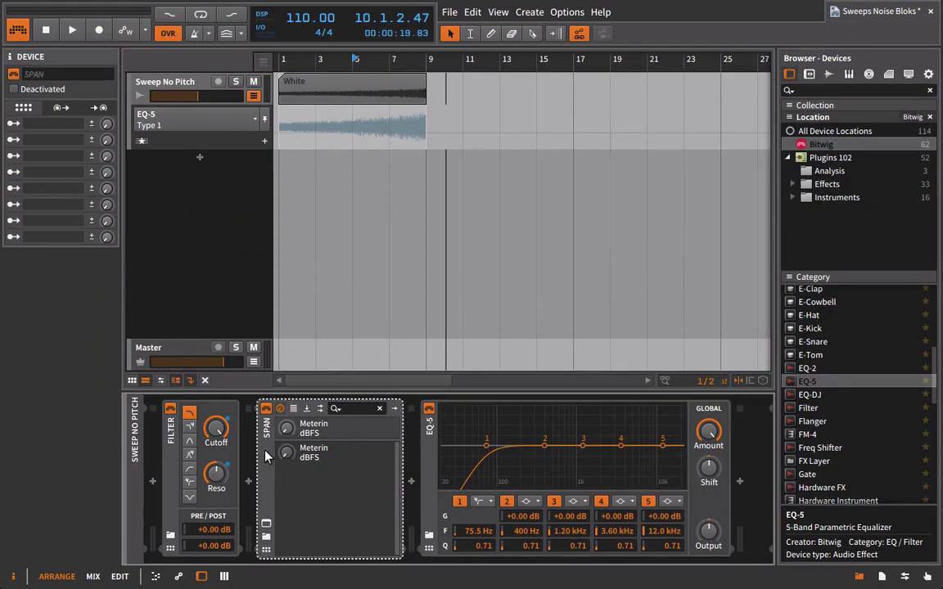
key("Delete")
left_click_drag(324, 442, 331, 489)
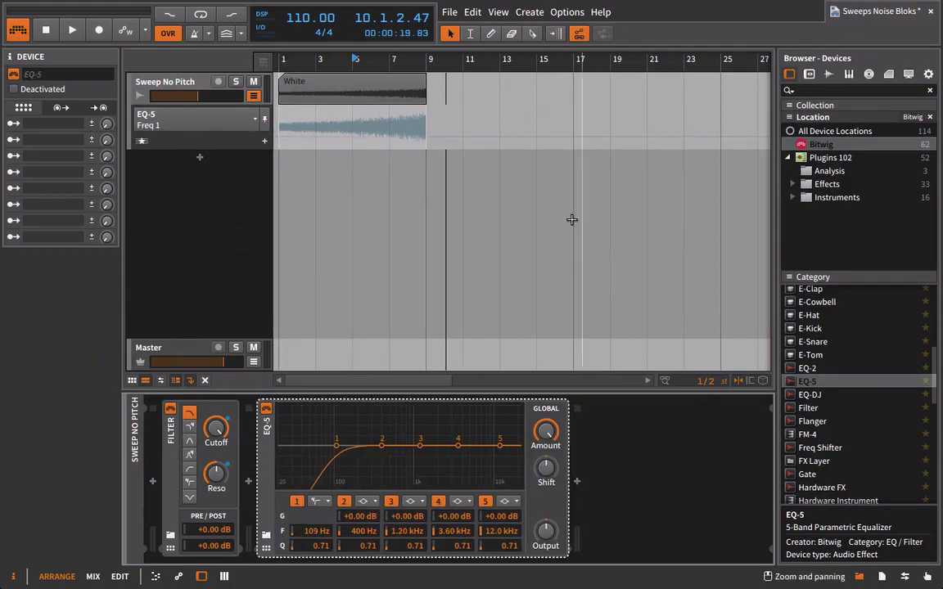
left_click(379, 137)
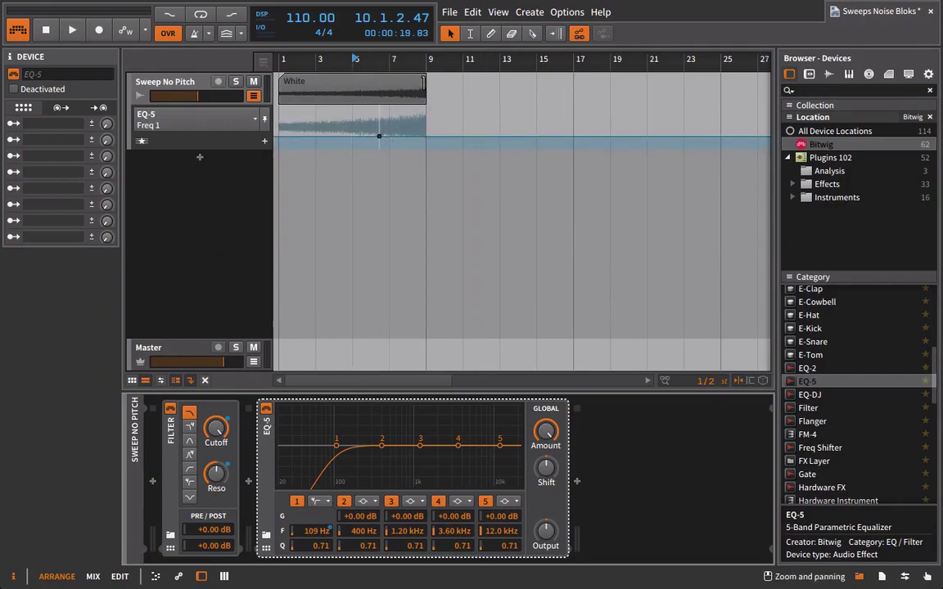
left_click_drag(361, 105, 456, 155)
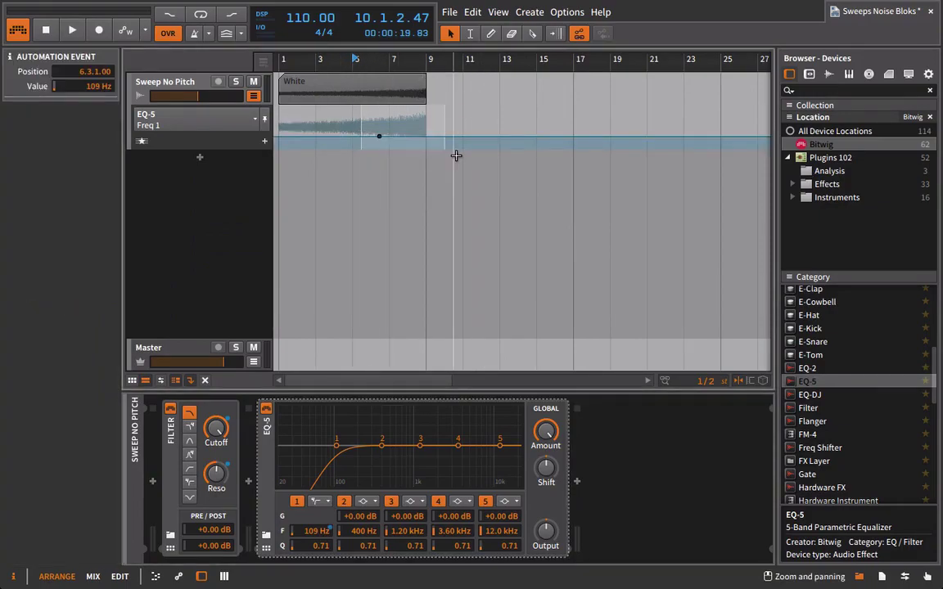
key("Delete")
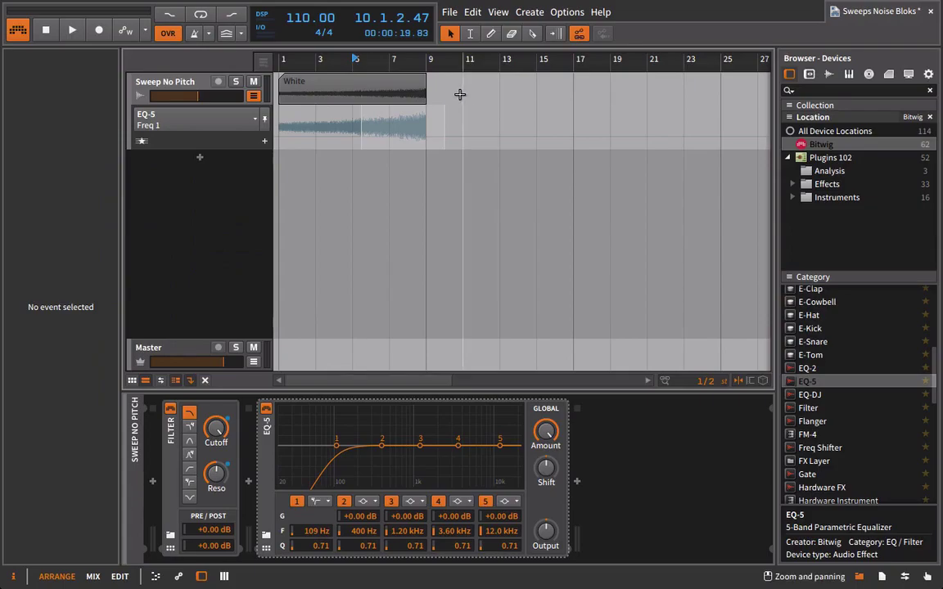
Step: Open the White clip's gain expression below an enlarged arranger and hide the Sweep No Pitch automation lane
double_click(326, 85)
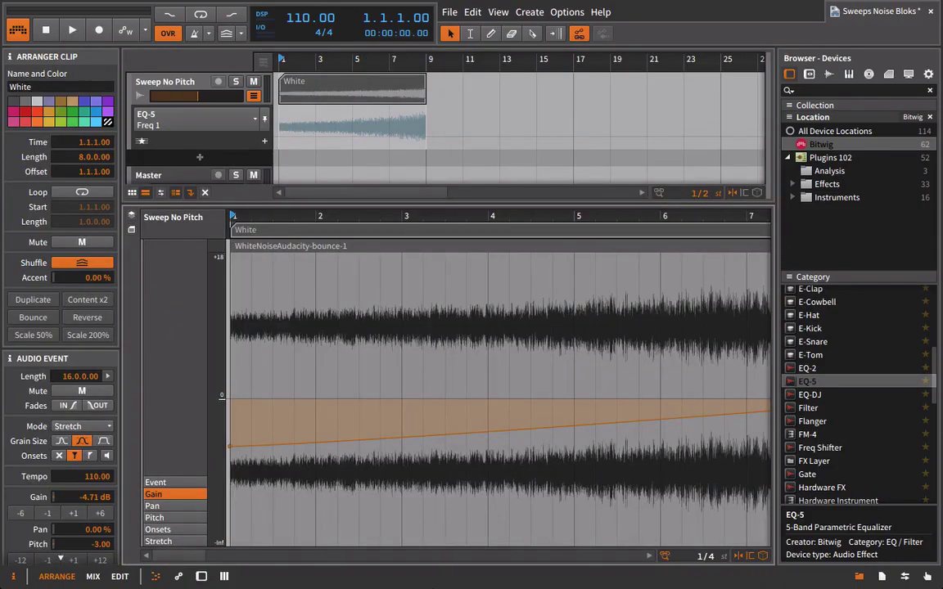
left_click(882, 577)
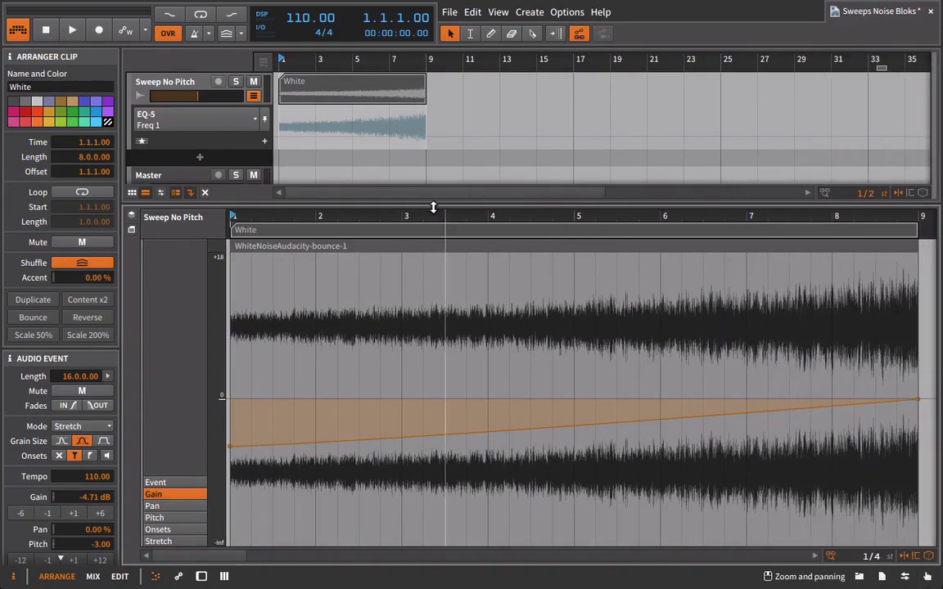
left_click_drag(433, 207, 433, 367)
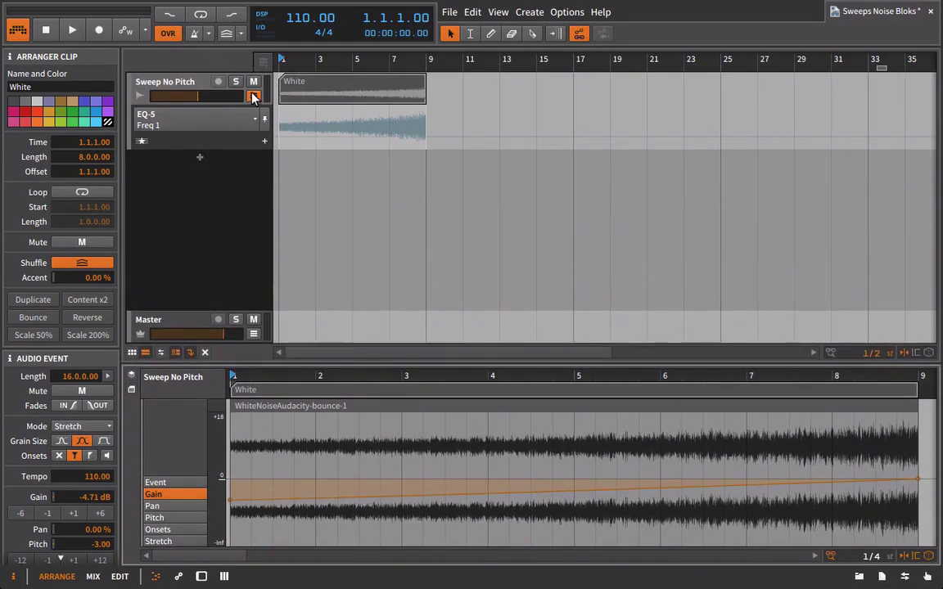
left_click(254, 97)
Step: Insert a Flanger before the Filter, set its Time to 1.27 ms and Mix to 0.17, and play the sweep
key("d")
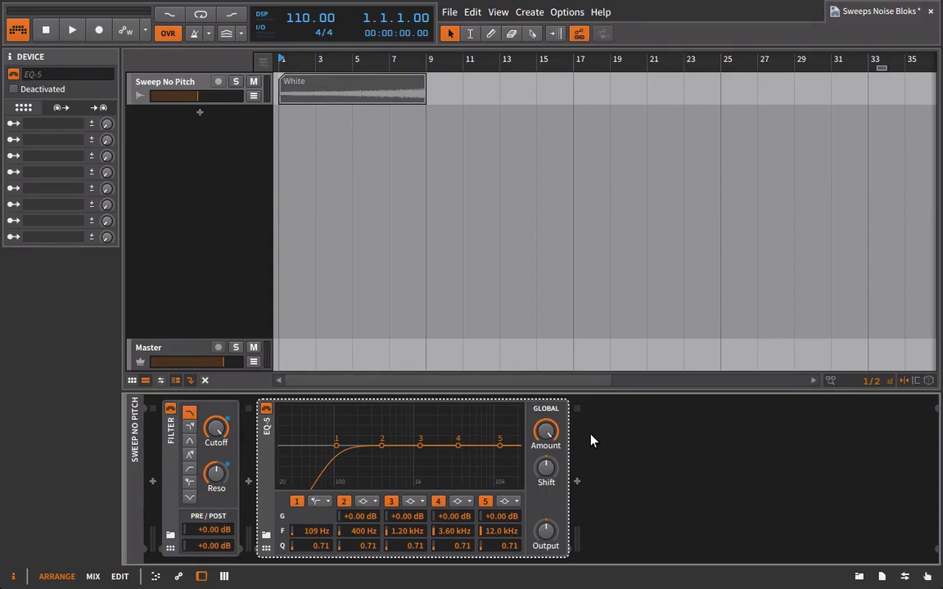
left_click(857, 577)
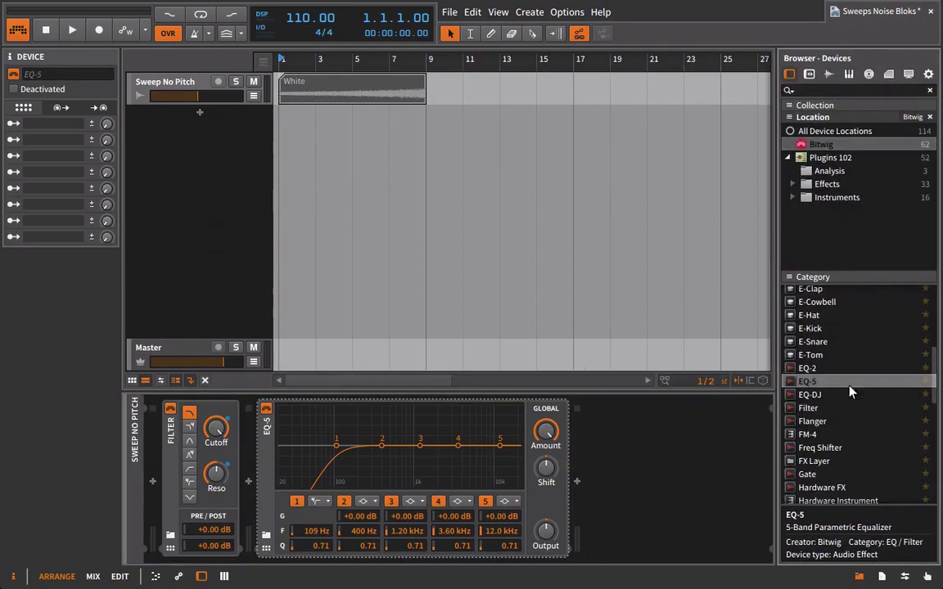
left_click(844, 424)
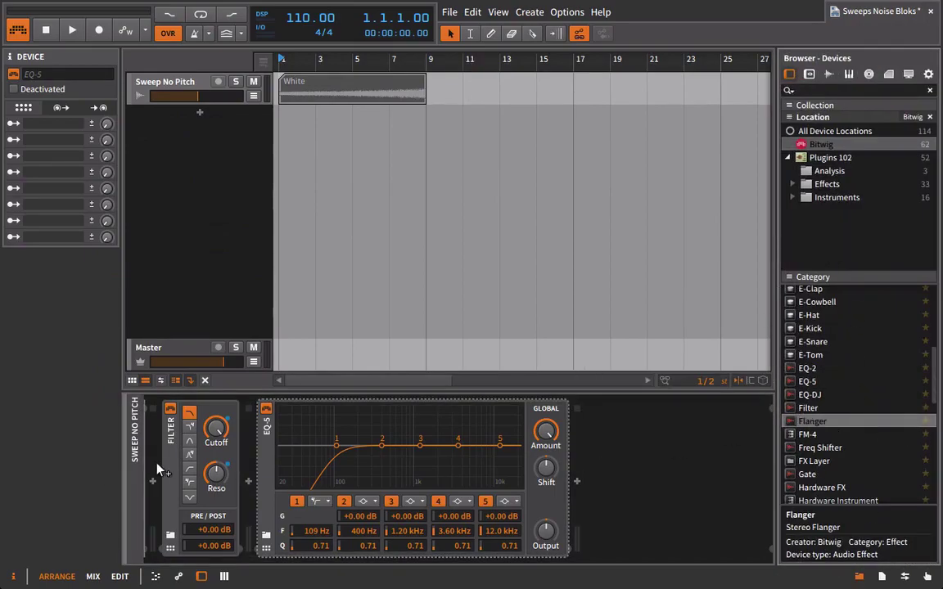
left_click_drag(153, 461, 153, 462)
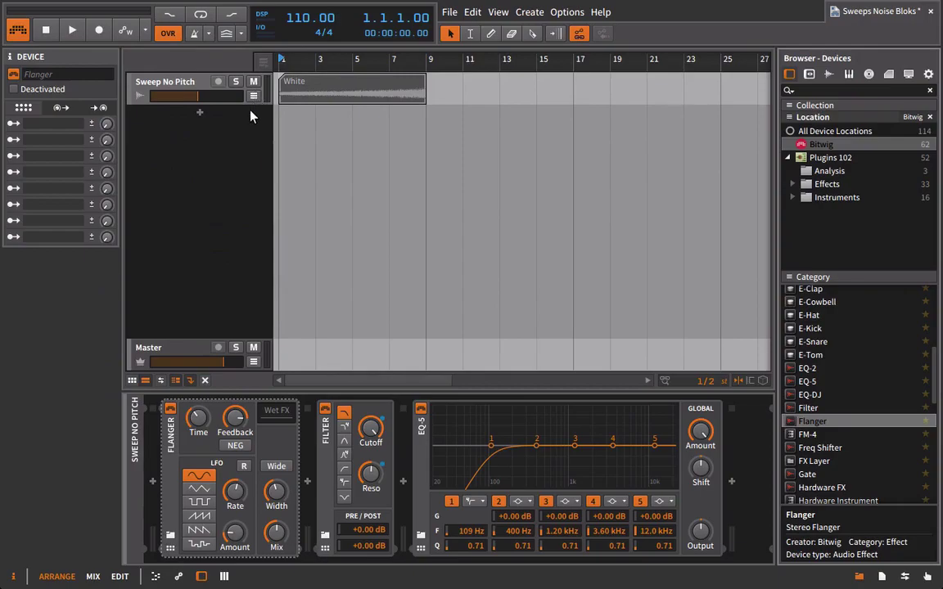
key("space")
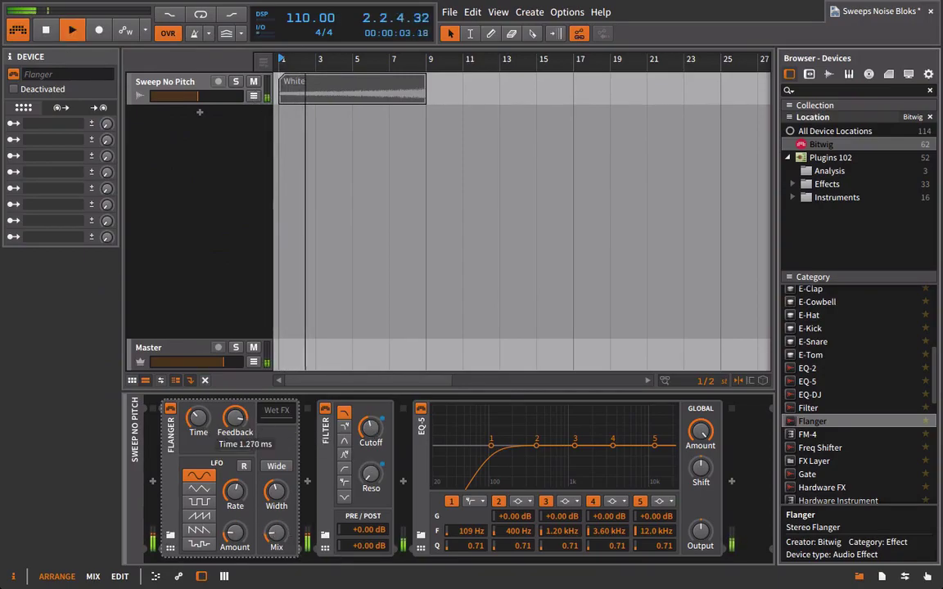
Step: Automate the Flanger's Mix to fall from a raised level at the clip start to 0.17 near bar 6, then rise to 0.44 at bar 9
left_click(254, 95)
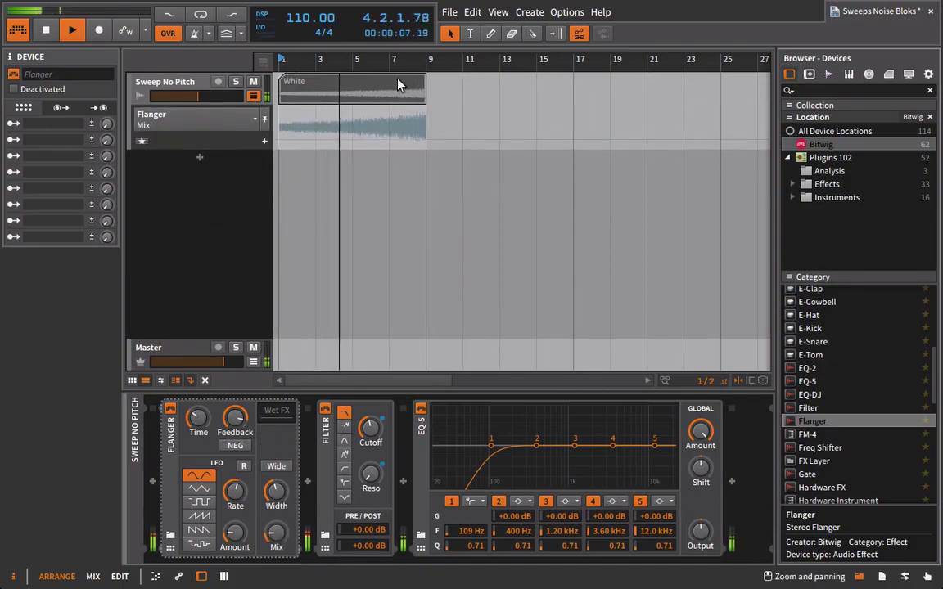
scroll(356, 150, "up", 3)
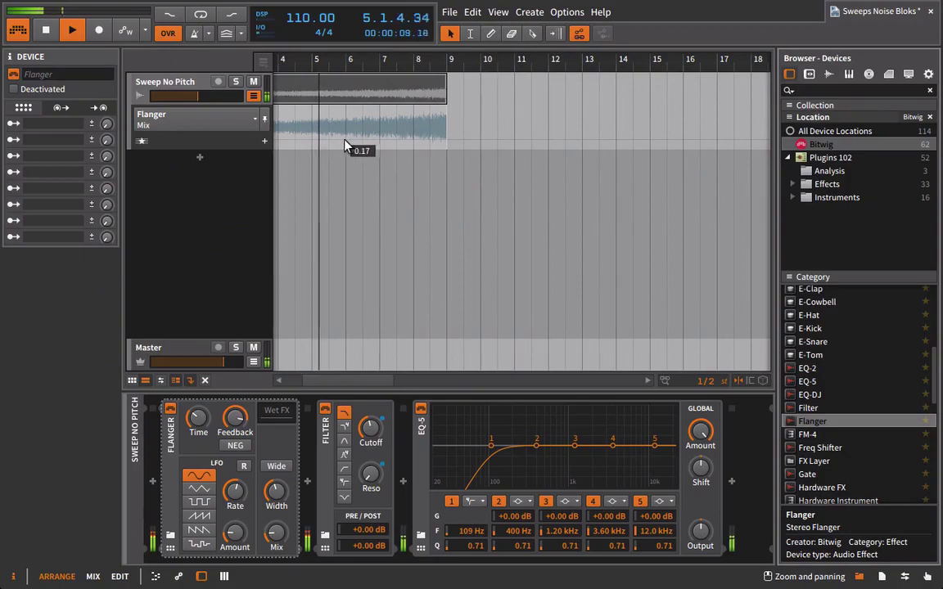
scroll(361, 140, "down", 3)
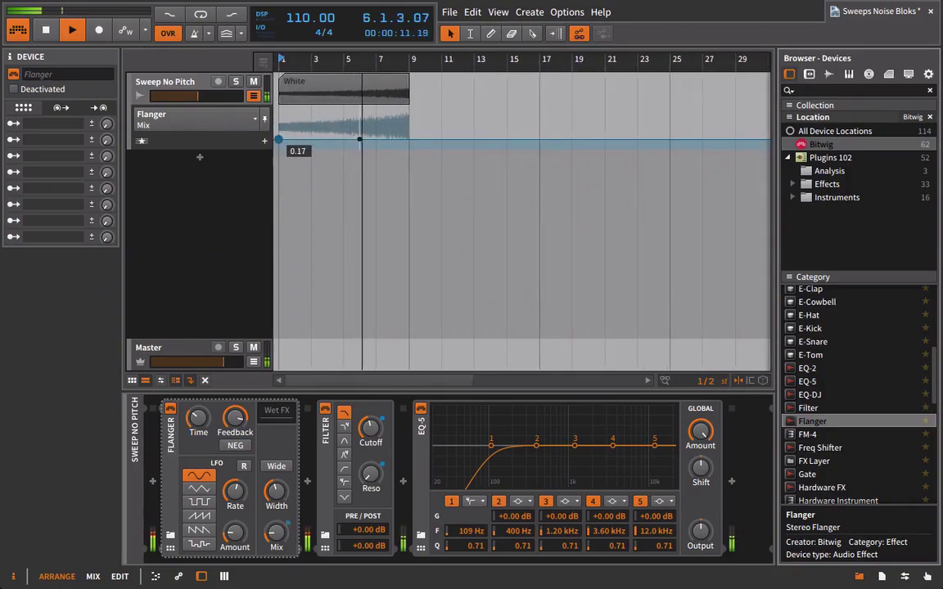
left_click_drag(278, 139, 278, 131)
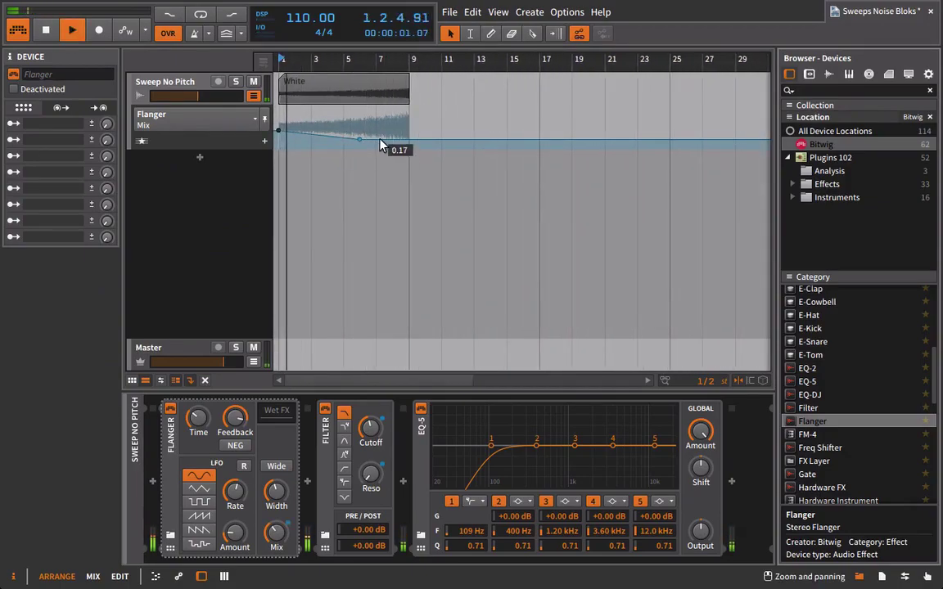
left_click_drag(379, 146, 408, 129)
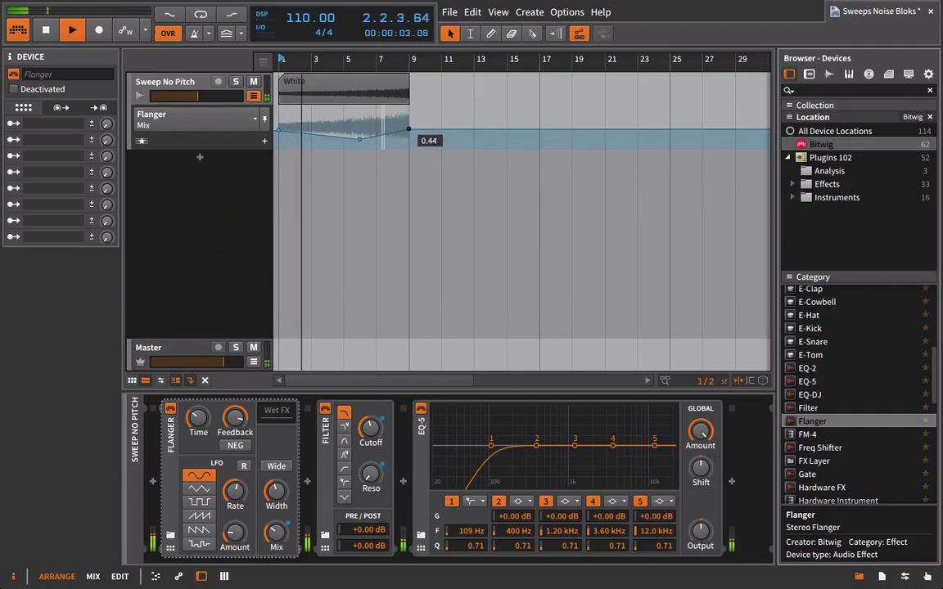
Step: Automate the Flanger's LFO Rate and LFO Amount to rise from around bars 5 to 6 until bar 9, curving LFO Rate up to 5.52 Hz
left_click(235, 491)
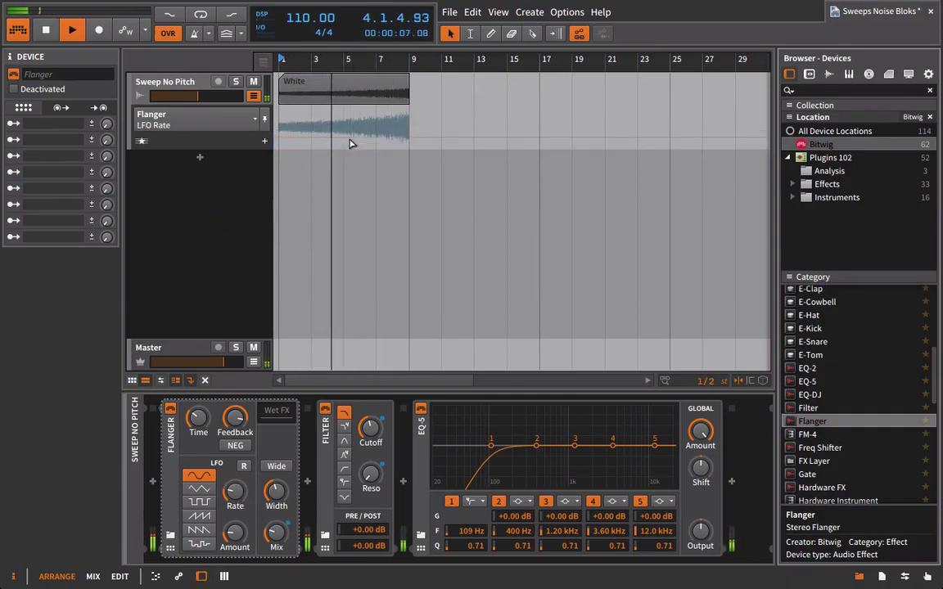
left_click_drag(350, 144, 408, 116)
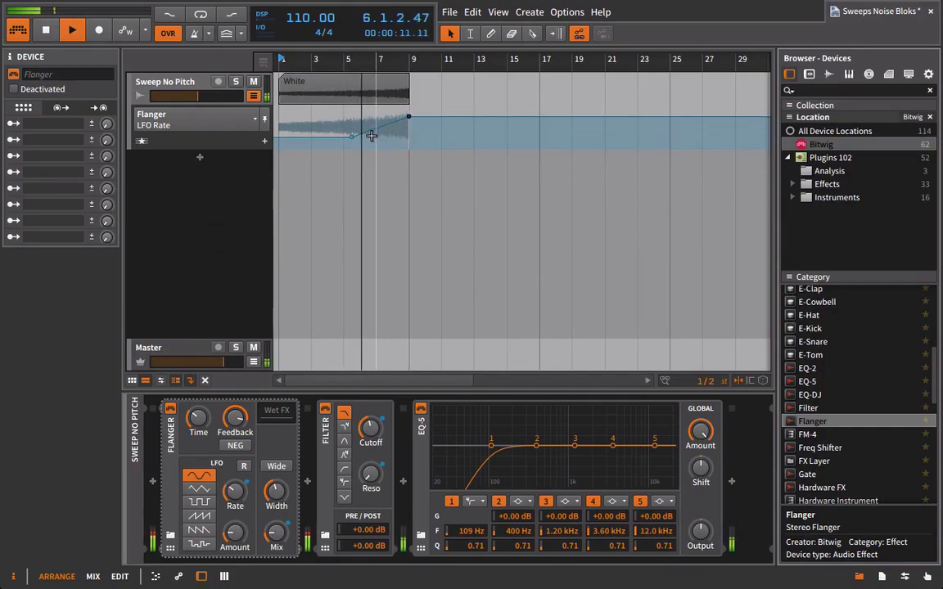
left_click(335, 368)
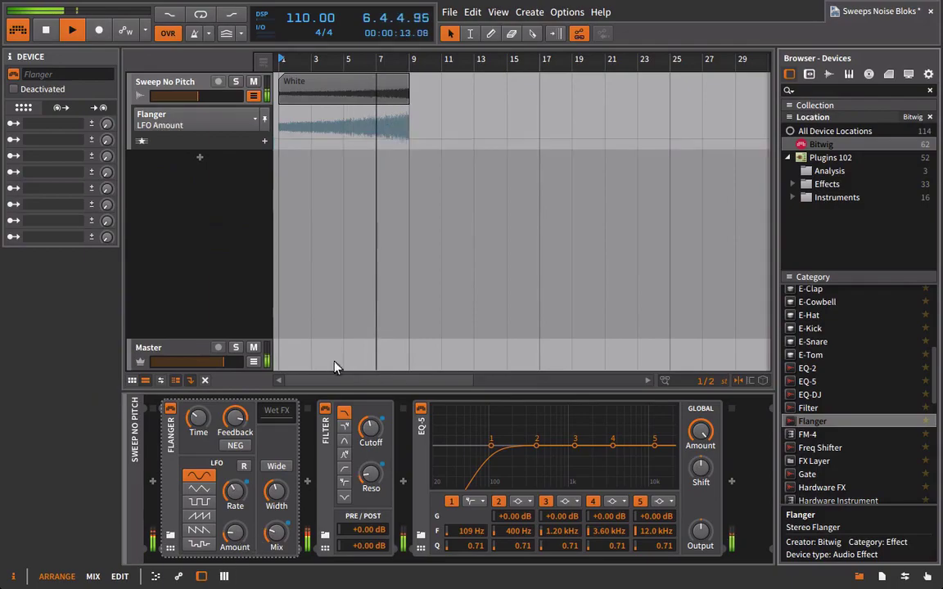
left_click_drag(360, 139, 410, 113)
left_click(235, 491)
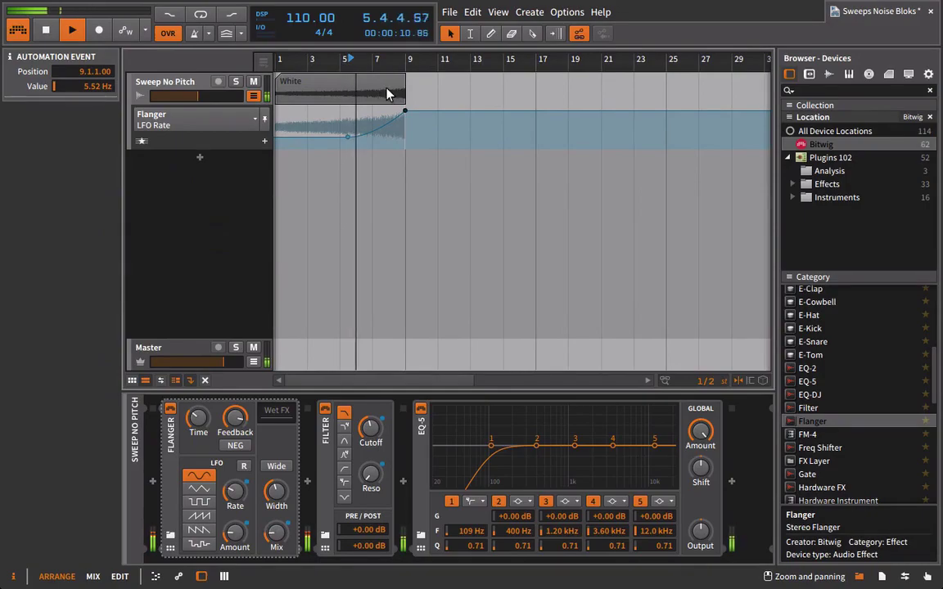
Step: Hide the browser and compare the Flanger with negative feedback on and off as the sweep plays to its end
key("b")
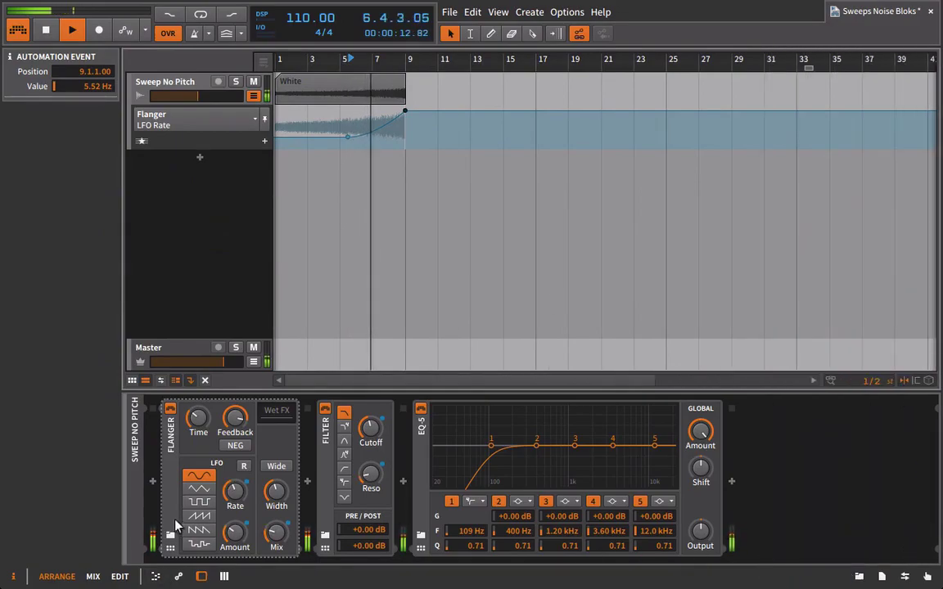
left_click(237, 445)
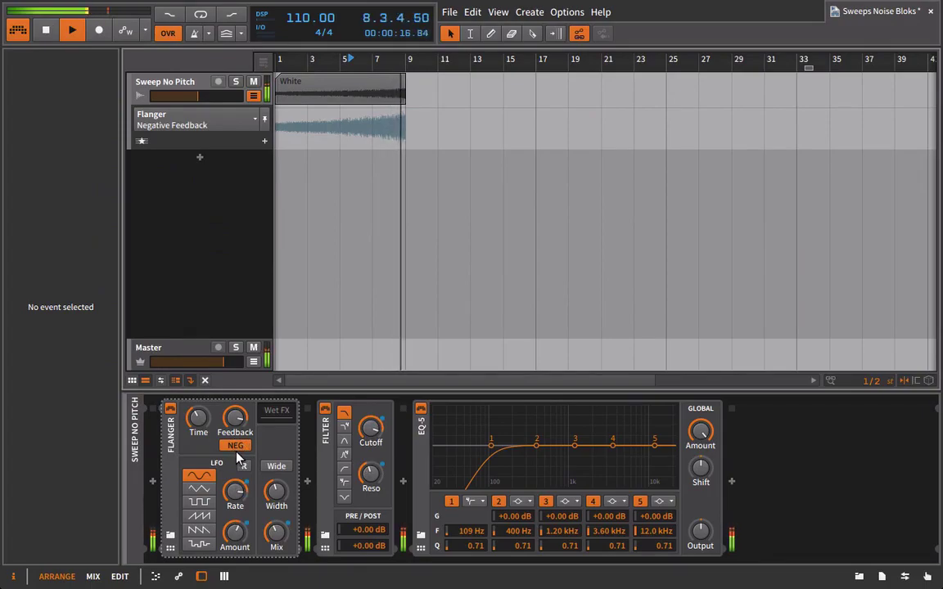
left_click(236, 446)
key("space")
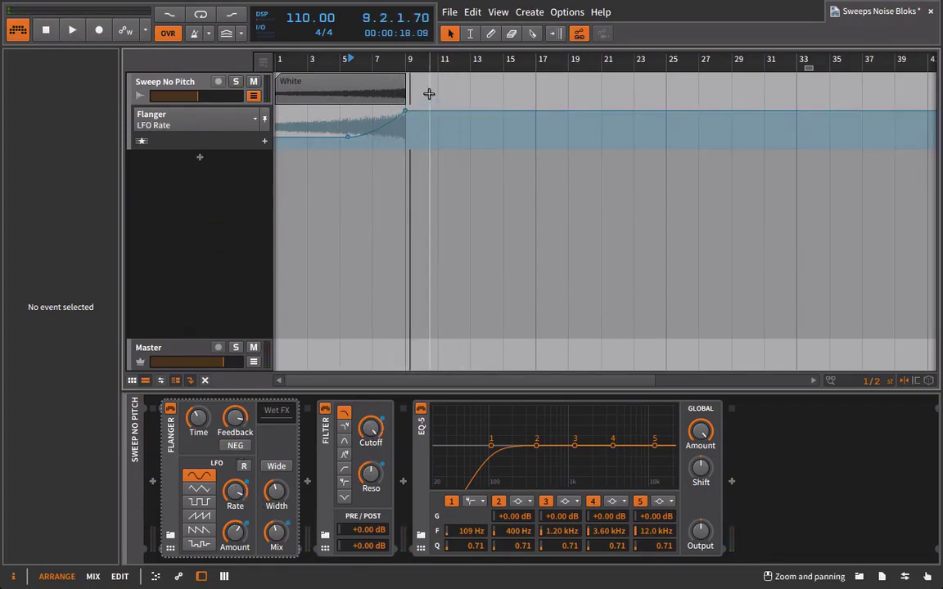
Step: Set the Flanger's LFO Rate automation to 10.0 Hz at bar 9 and 0.12 Hz at bar 1, auditioning it from bar 8
scroll(406, 109, "up", 6)
left_click_drag(405, 110, 404, 107)
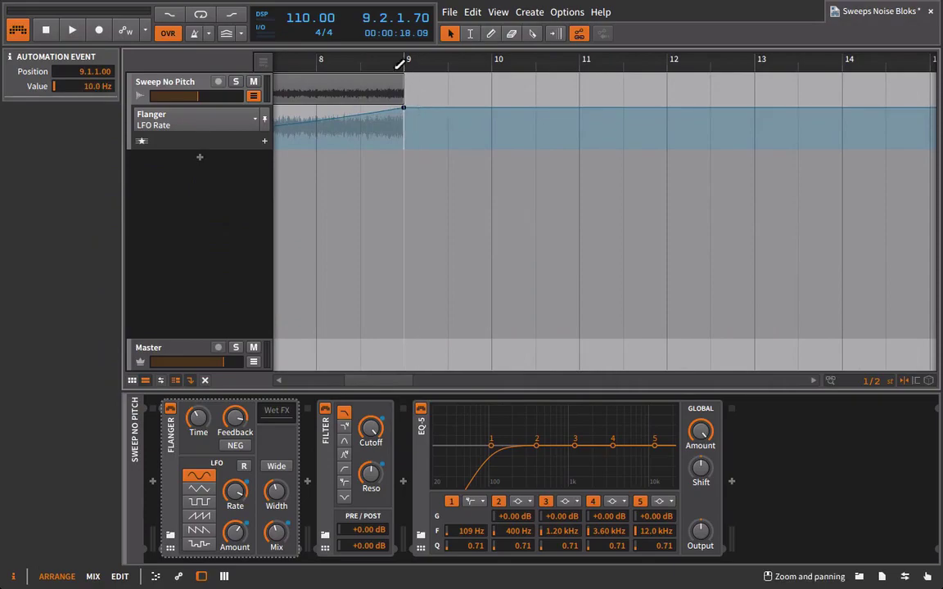
left_click(321, 63)
key("space")
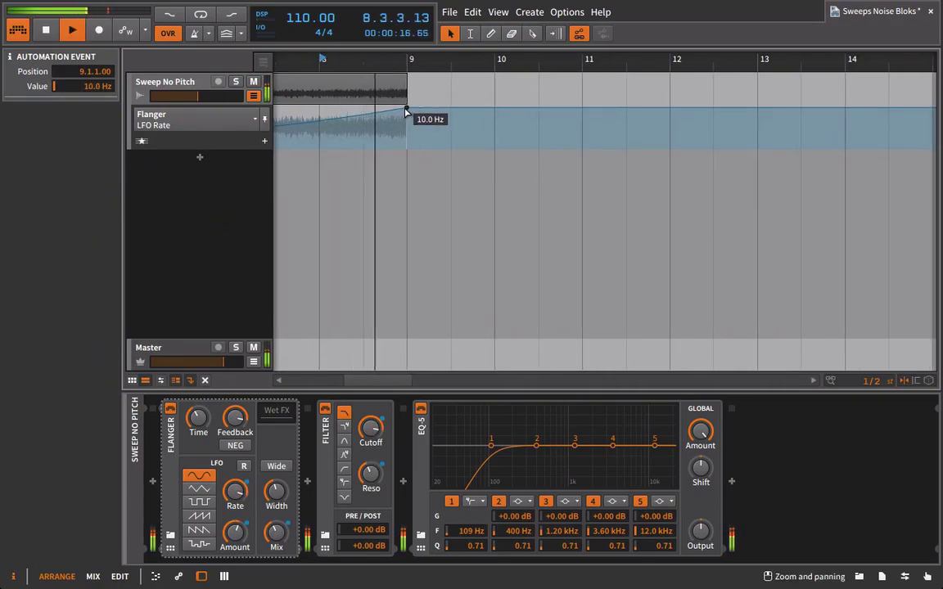
key("space")
scroll(401, 110, "down", 6)
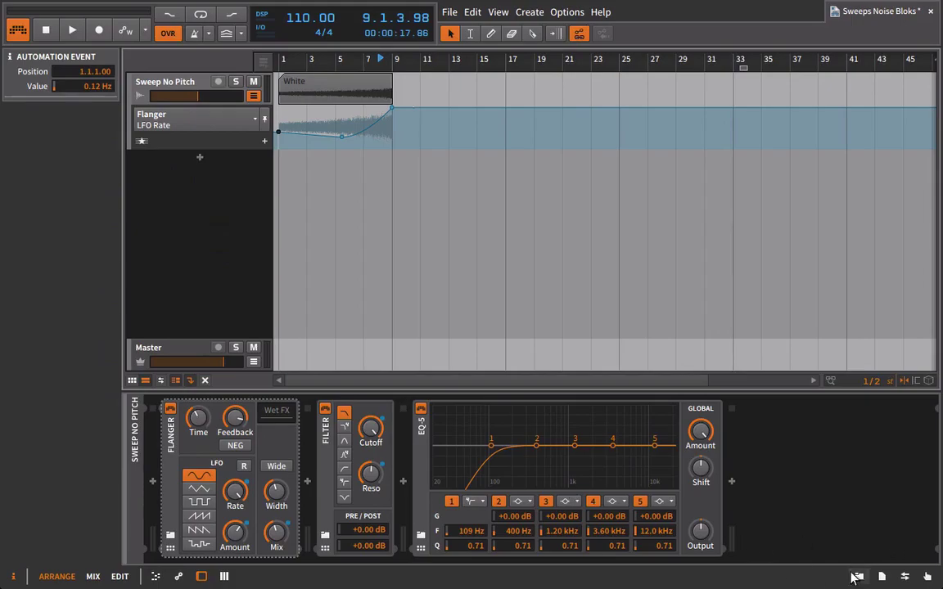
Step: Look at the White clip's pan expression and return to the track's device chain
left_click(325, 100)
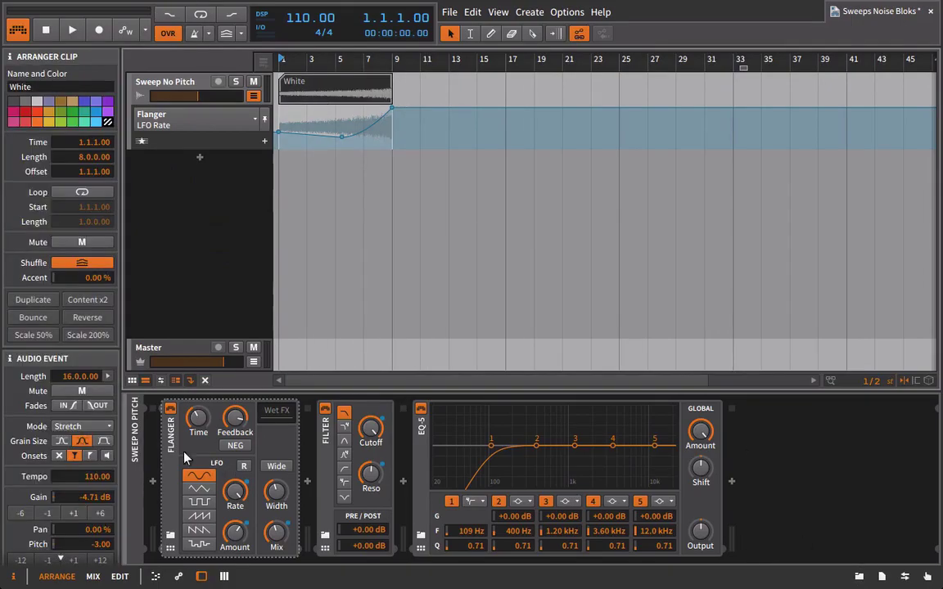
double_click(298, 82)
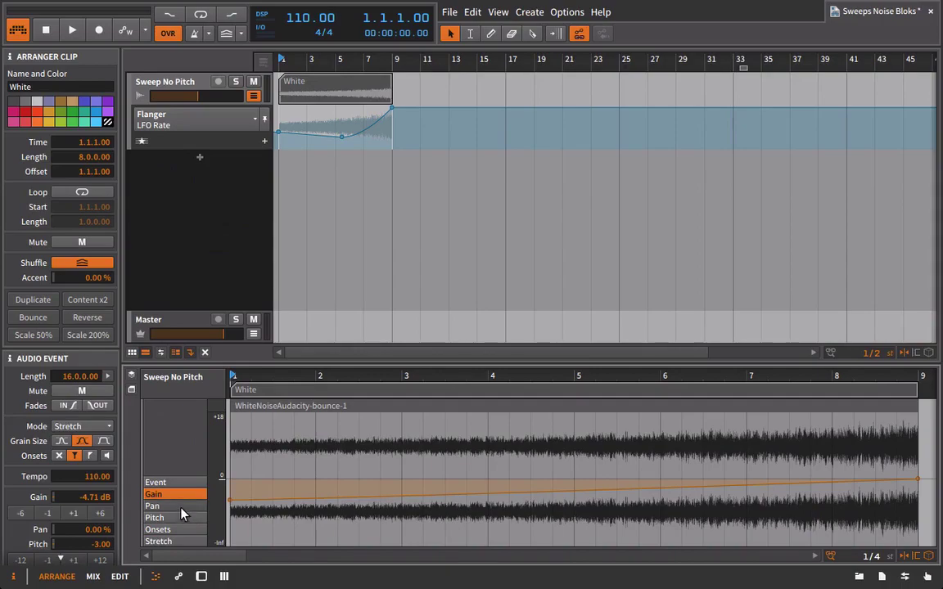
left_click(168, 506)
left_click(126, 131)
left_click(201, 576)
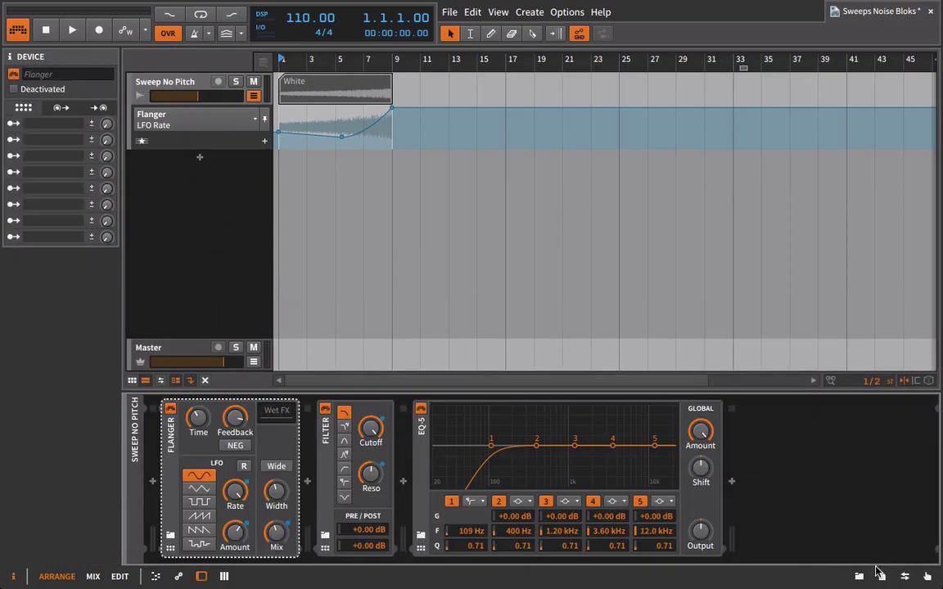
Step: Find the Chain container among the Bitwig devices and insert it between the Flanger and the Filter
left_click(859, 576)
scroll(892, 444, "down", 4)
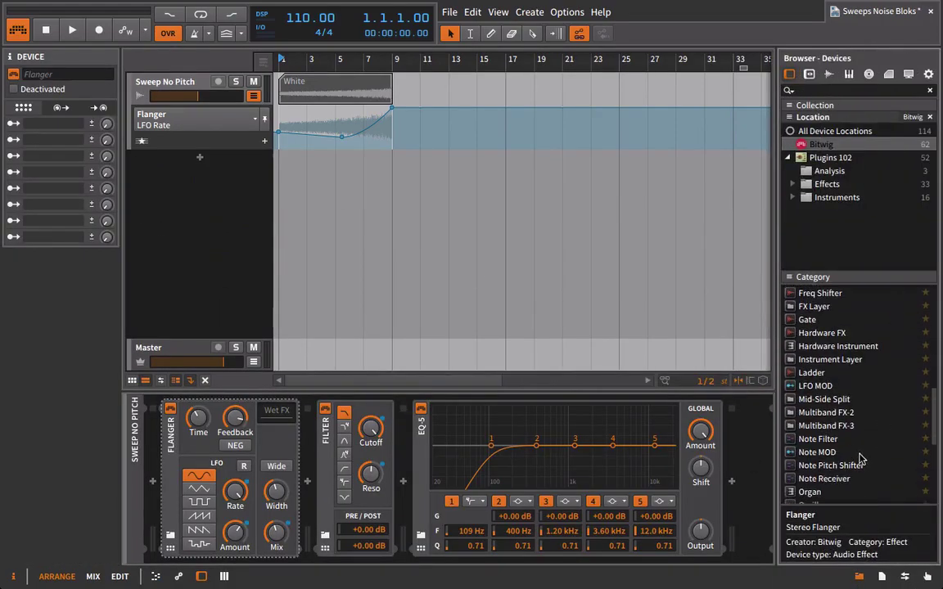
scroll(854, 449, "up", 6)
scroll(851, 464, "down", 3)
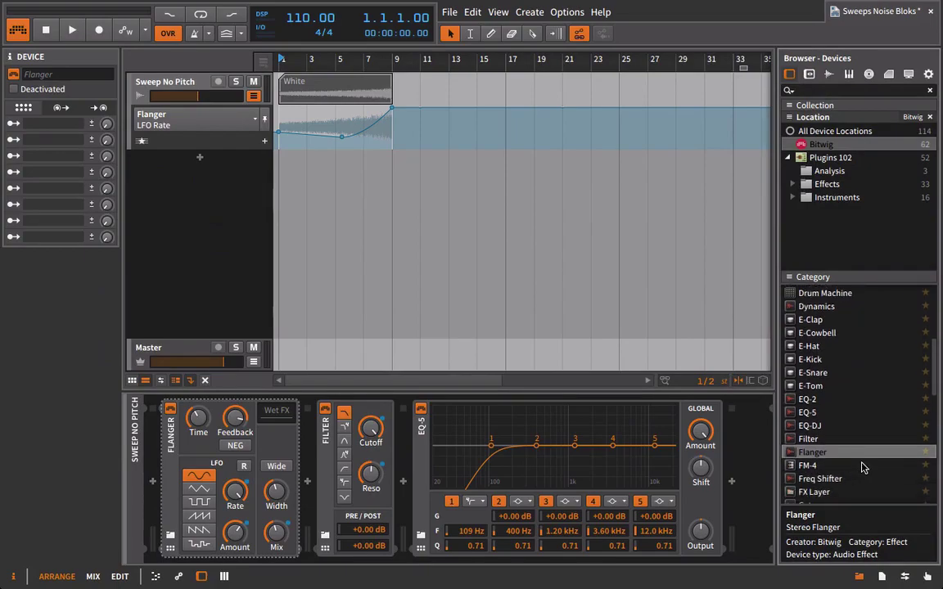
scroll(822, 472, "down", 2)
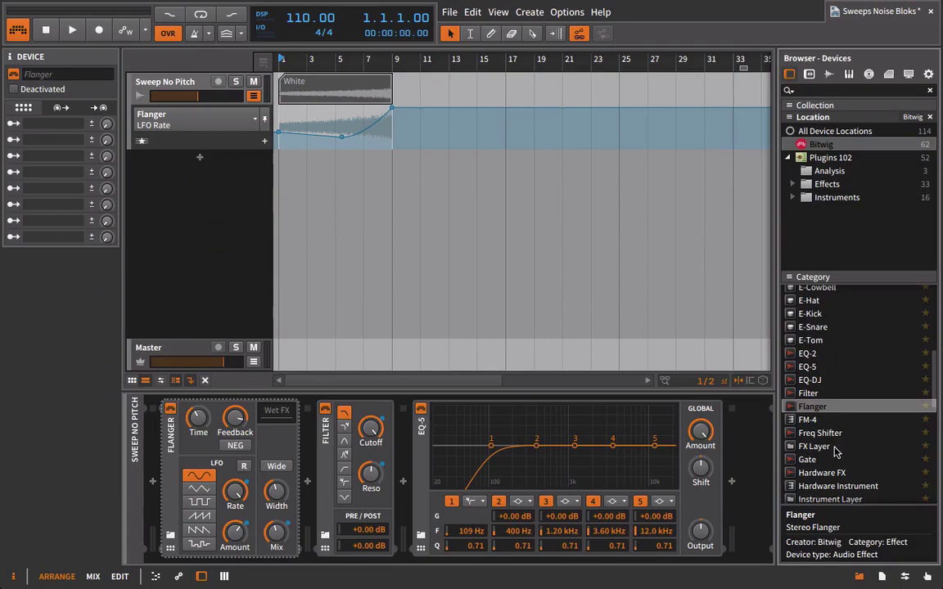
left_click(834, 447)
scroll(859, 418, "up", 10)
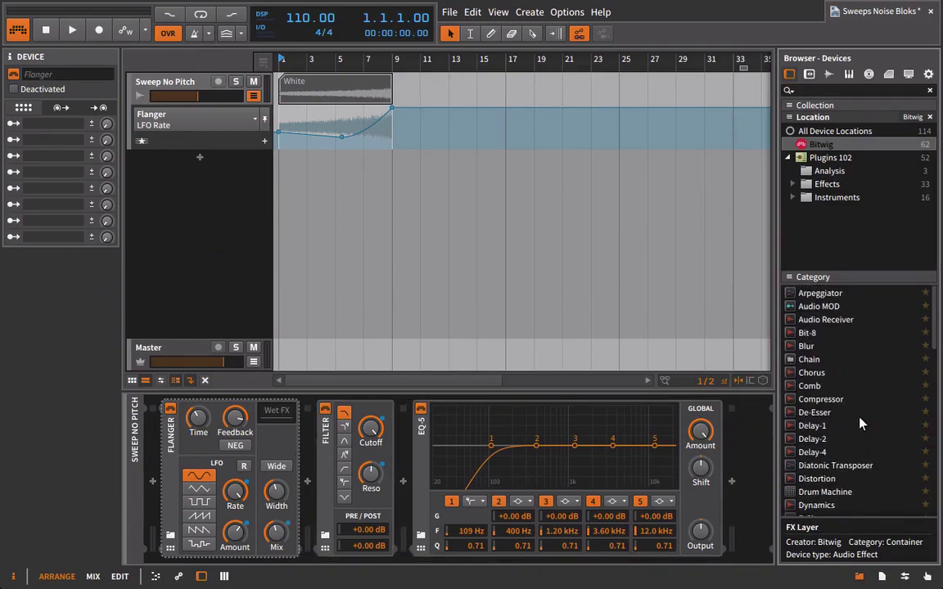
left_click_drag(809, 359, 319, 452)
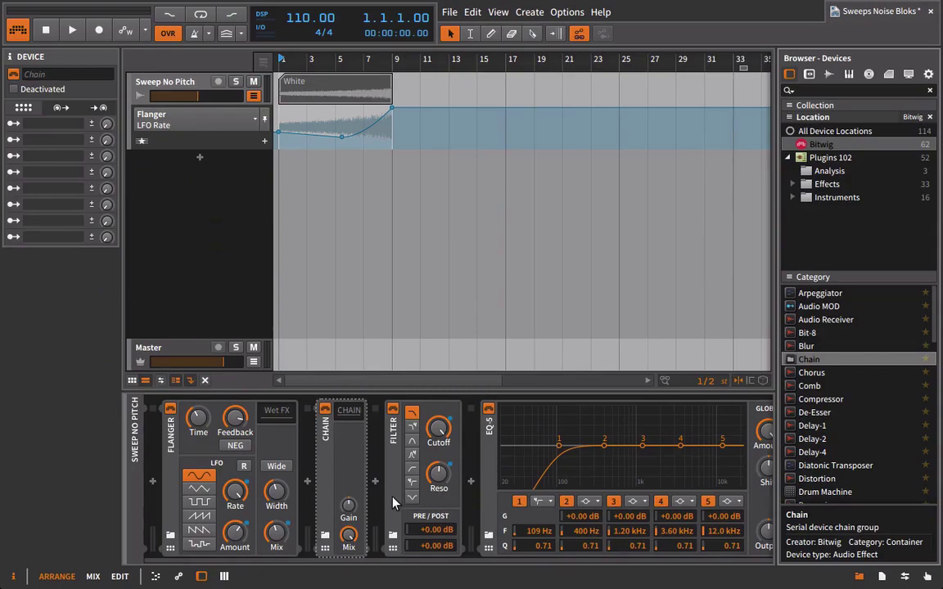
Step: Collapse the EQ-5 and insert a Rotary device inside the Chain container
left_click(490, 450)
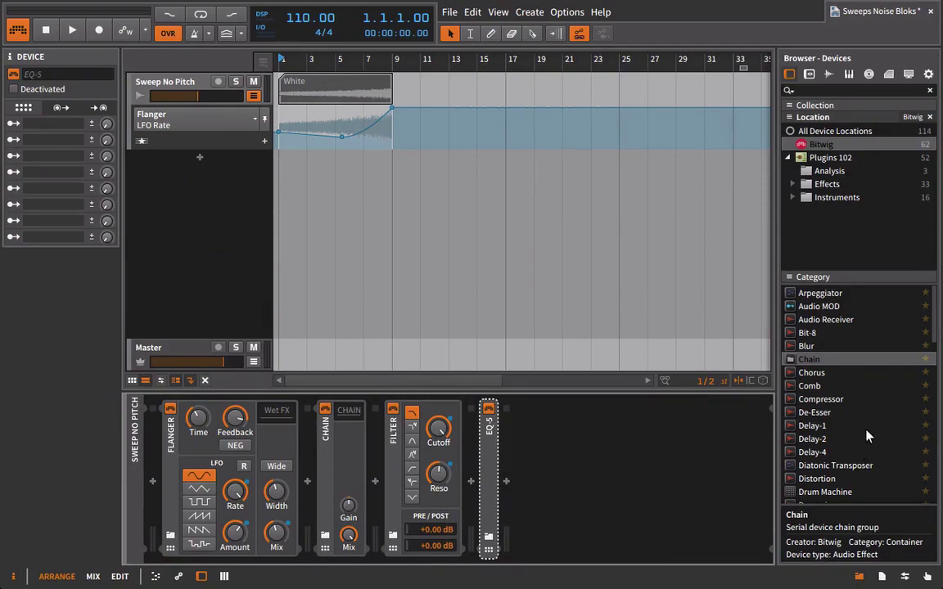
scroll(833, 427, "down", 10)
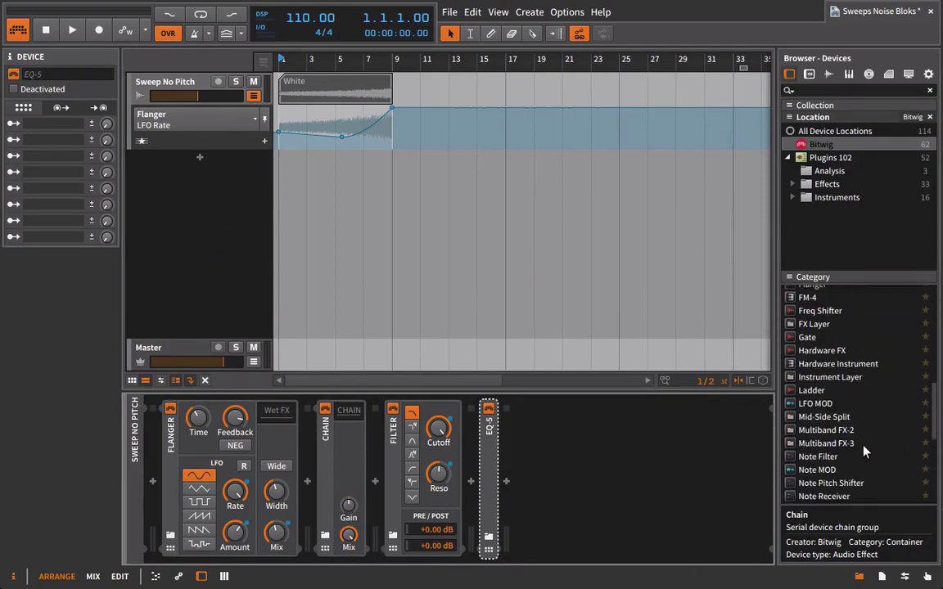
scroll(865, 454, "down", 5)
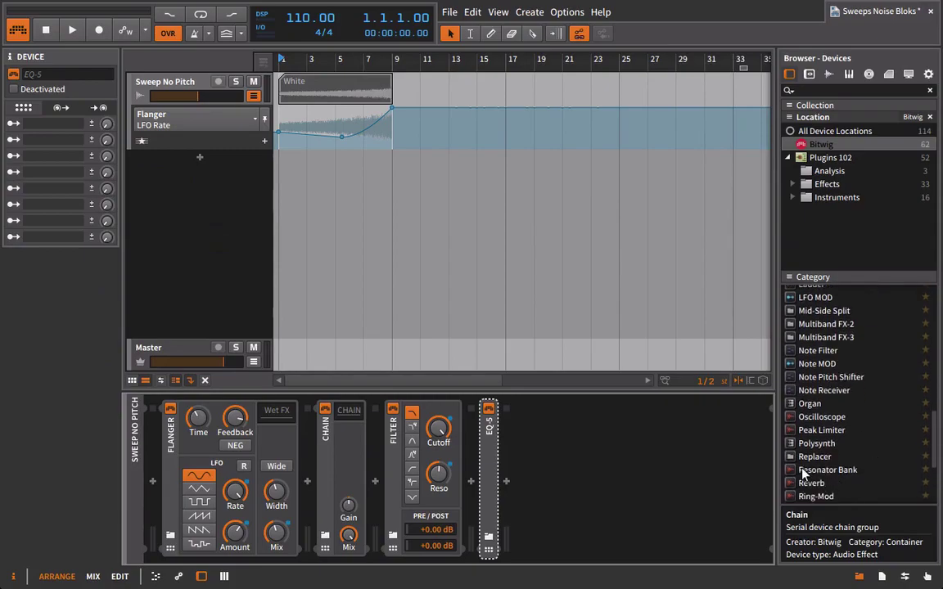
left_click_drag(809, 455, 467, 483)
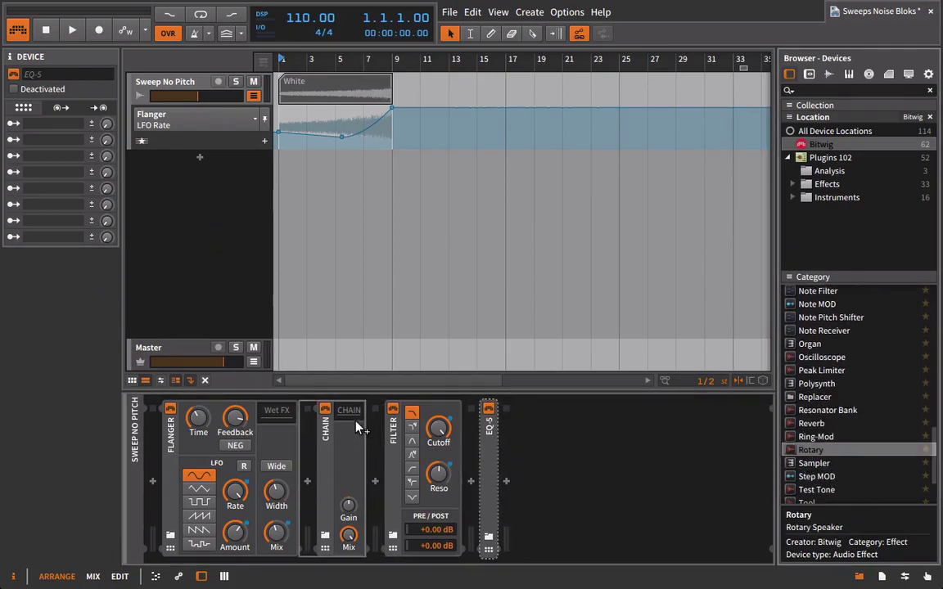
left_click_drag(357, 427, 377, 417)
Step: Play the sweep while reducing the Chain's Mix and lowering the Rotary's Rate to about 1.27 Hz
left_click(345, 539)
key("space")
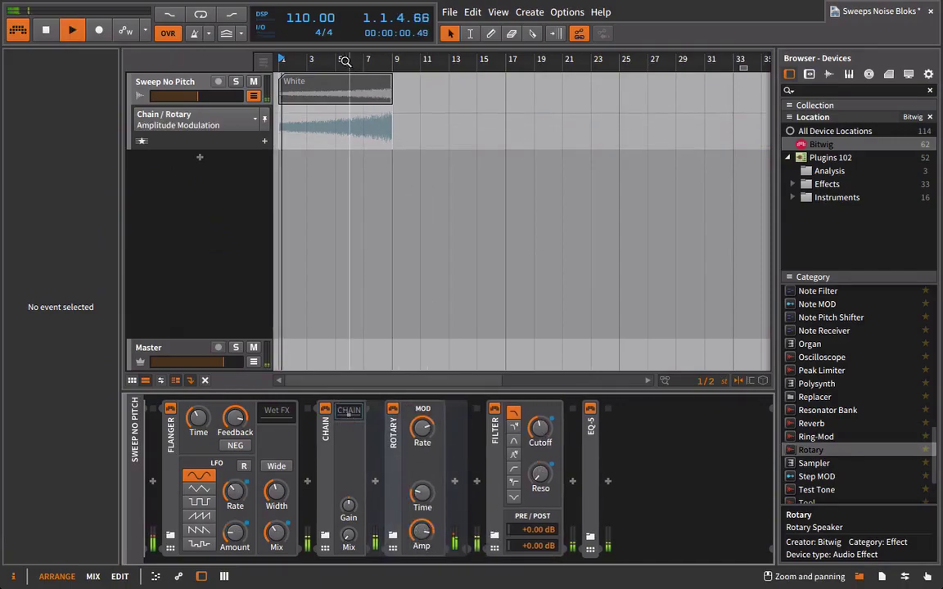
left_click(347, 533)
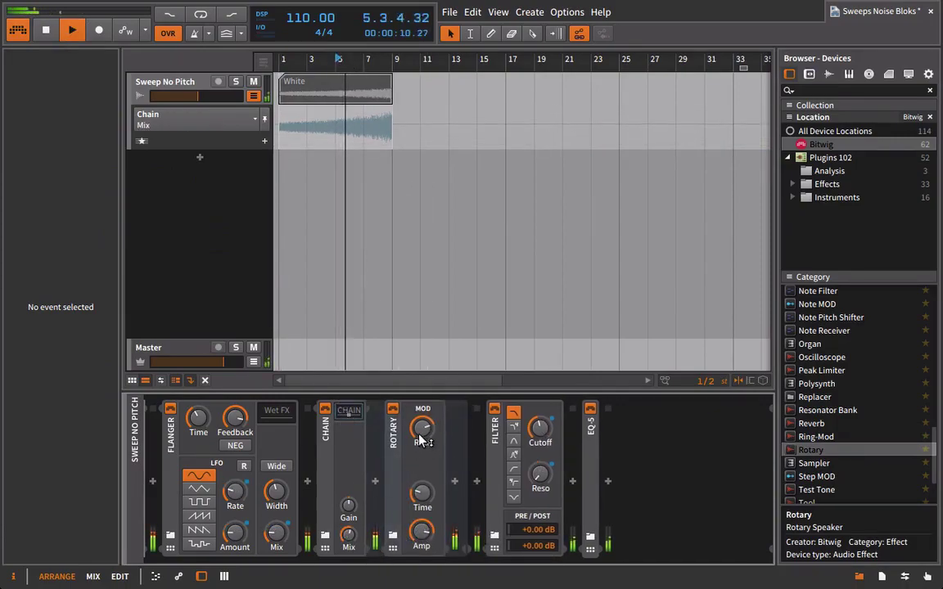
left_click_drag(421, 440, 421, 433)
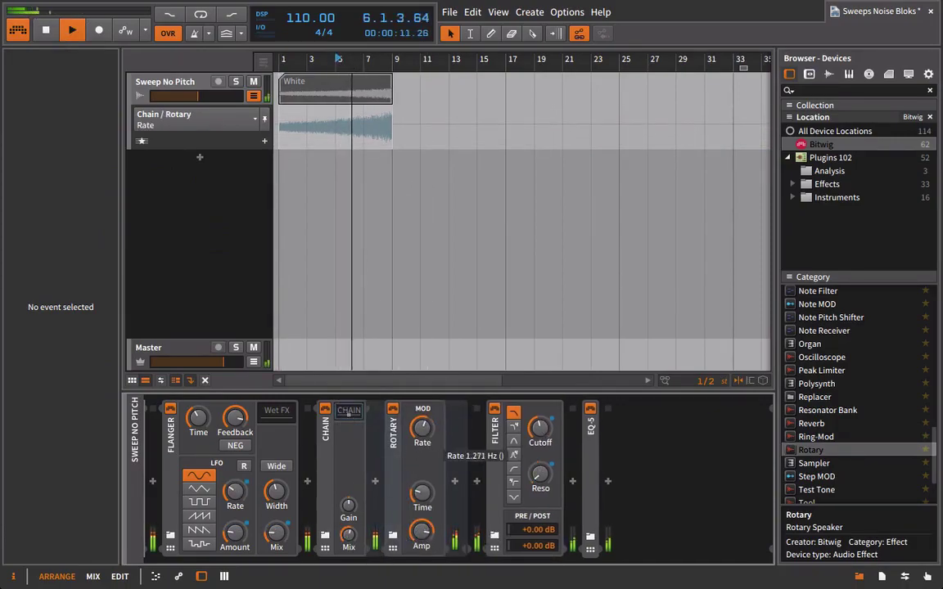
Step: Automate the Rotary's Rate to curve upward from 1.22 Hz at bar 6 until bar 9, and adjust its Amp amount
left_click(348, 131)
mouse_move(391, 134)
left_mouse_down()
mouse_move(391, 110)
mouse_move(385, 121)
left_mouse_up()
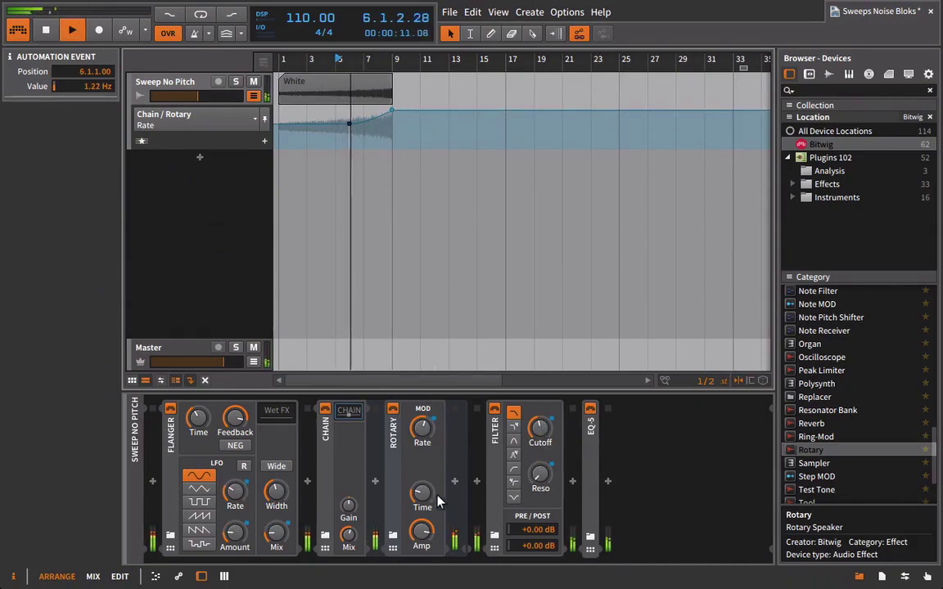
left_click_drag(422, 532, 421, 533)
Step: Automate the Chain's Mix to start raised at bar 1, fall to 0.50 % at bar 5 and rise to 59.5 % at bar 9
left_click(348, 536)
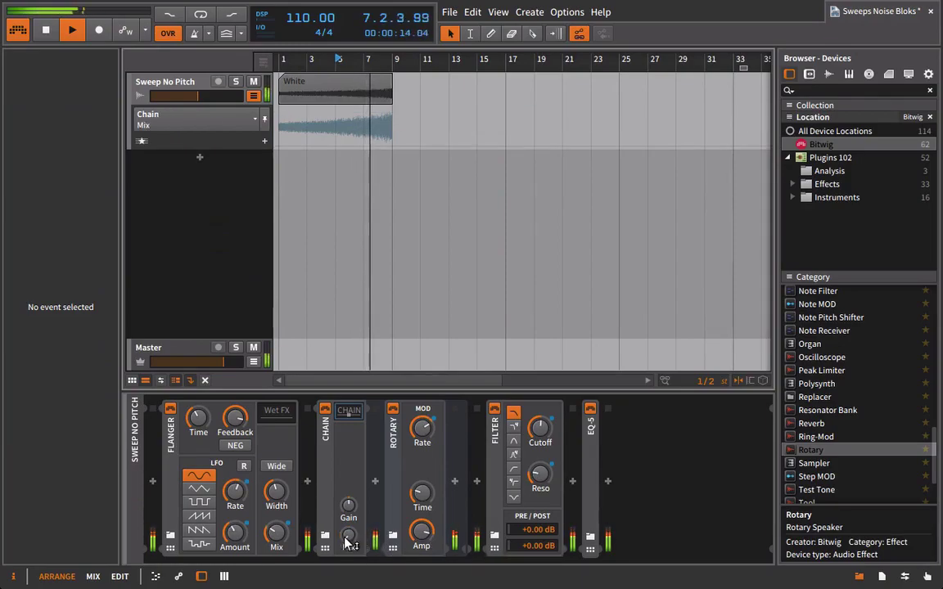
left_click(335, 145)
left_click_drag(375, 151, 391, 123)
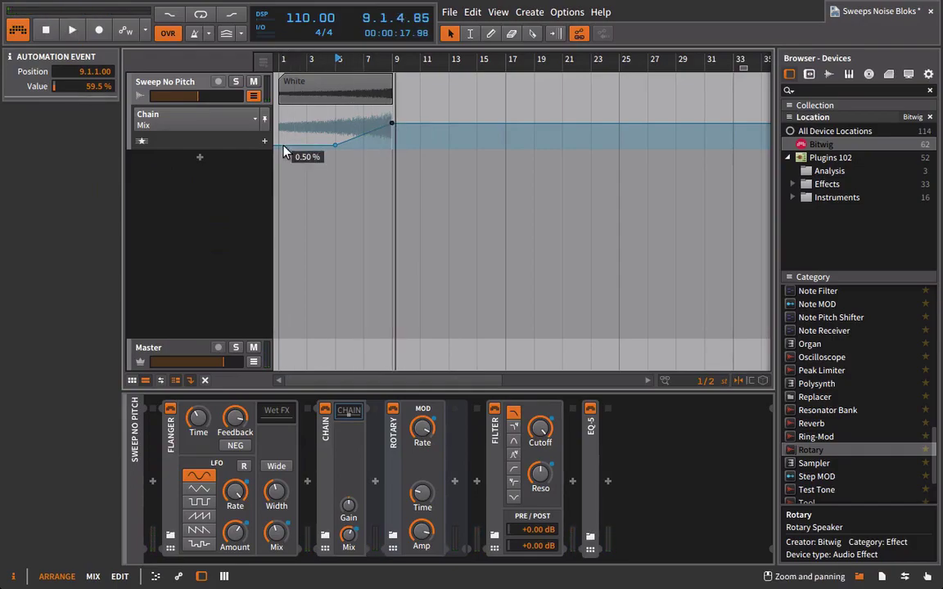
left_click_drag(285, 152, 279, 128)
Step: Add a 0.39 Hz point at bar 1 to the Rotary's Rate automation and play the sweep from the start
left_click(413, 426)
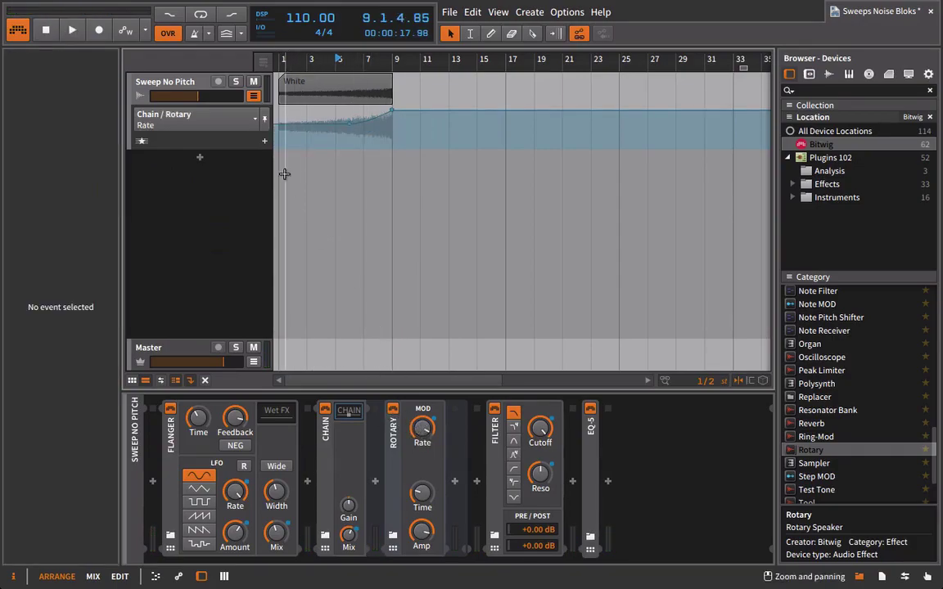
left_click(285, 126)
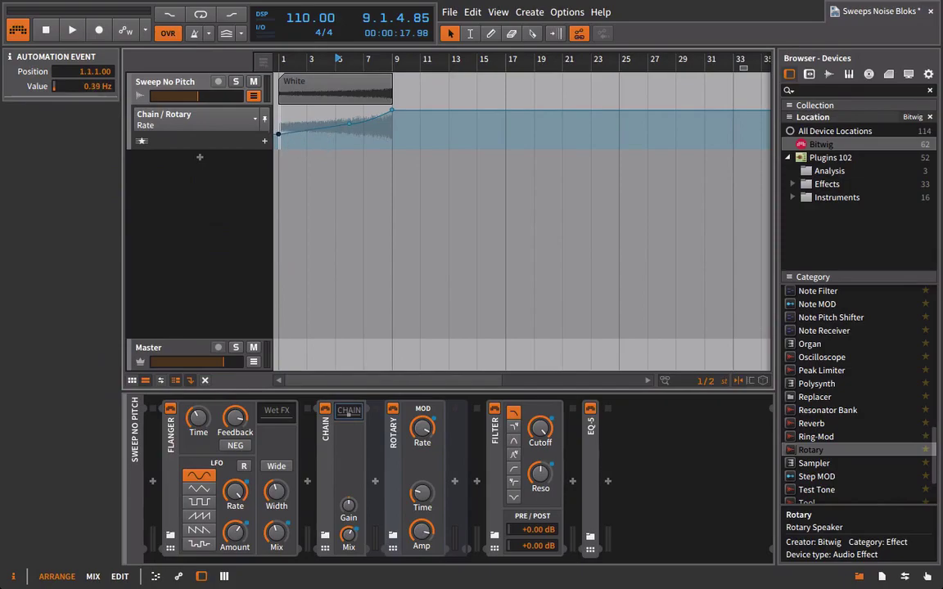
left_click(281, 59)
key("space")
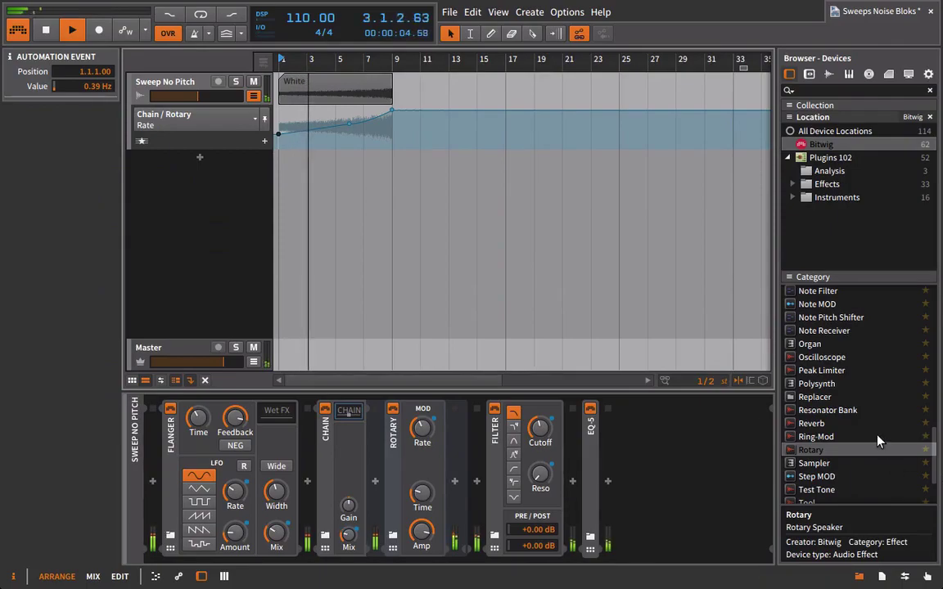
scroll(876, 440, "down", 3)
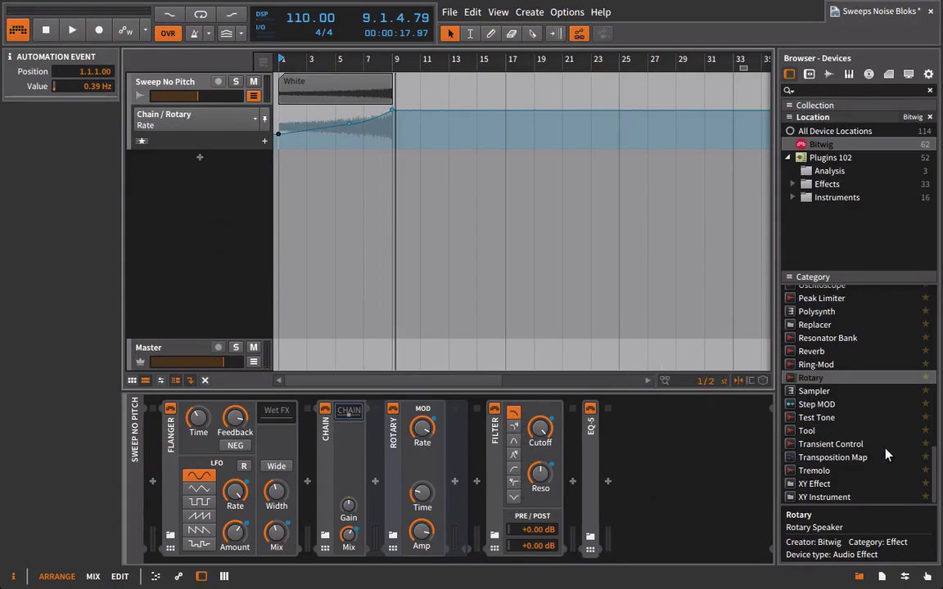
scroll(885, 455, "up", 5)
left_click_drag(811, 324, 654, 438)
left_click(671, 411)
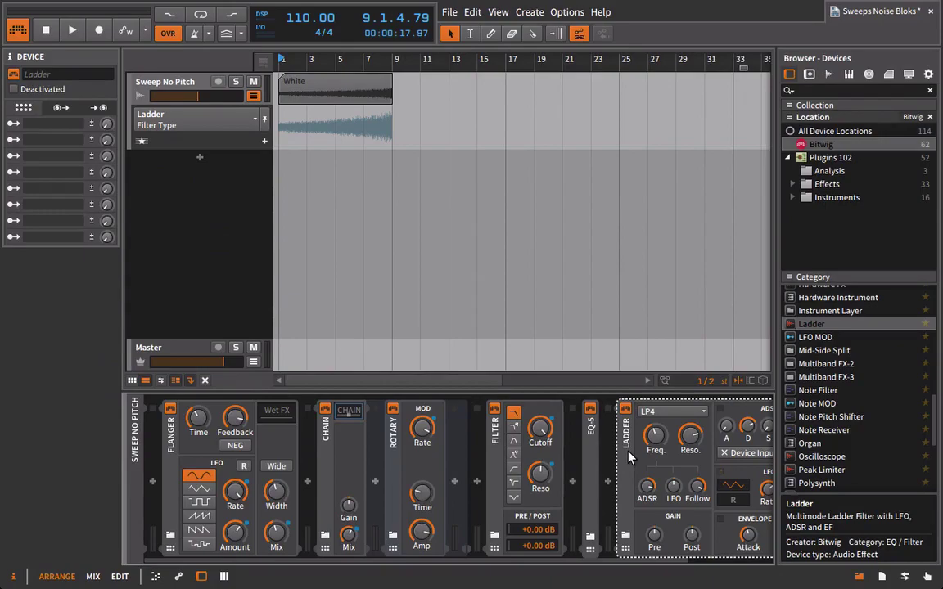
key("Delete")
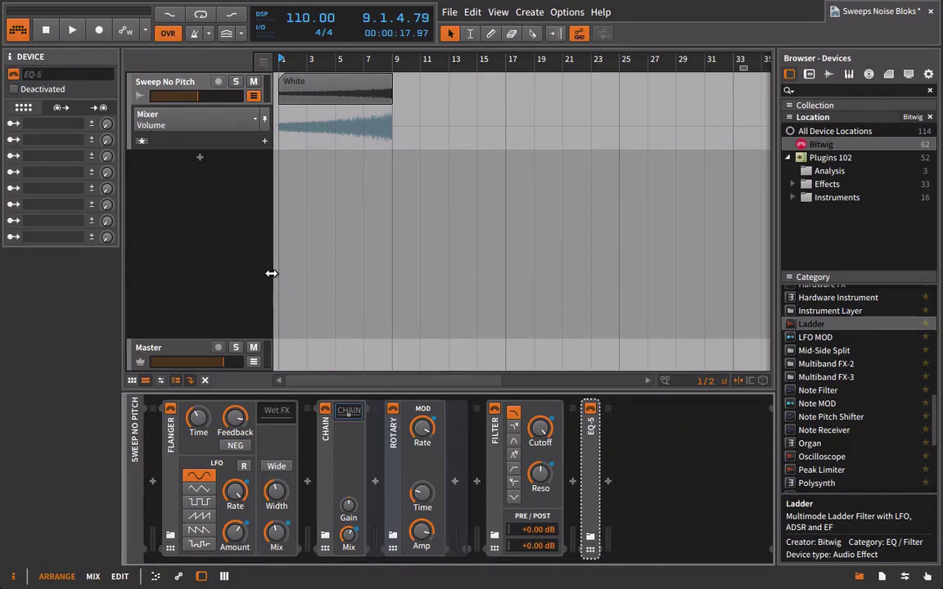
Step: Insert a Comb between the Flanger and the Chain, set the play start to bar 5 and raise the Comb's Frequency
scroll(848, 414, "up", 5)
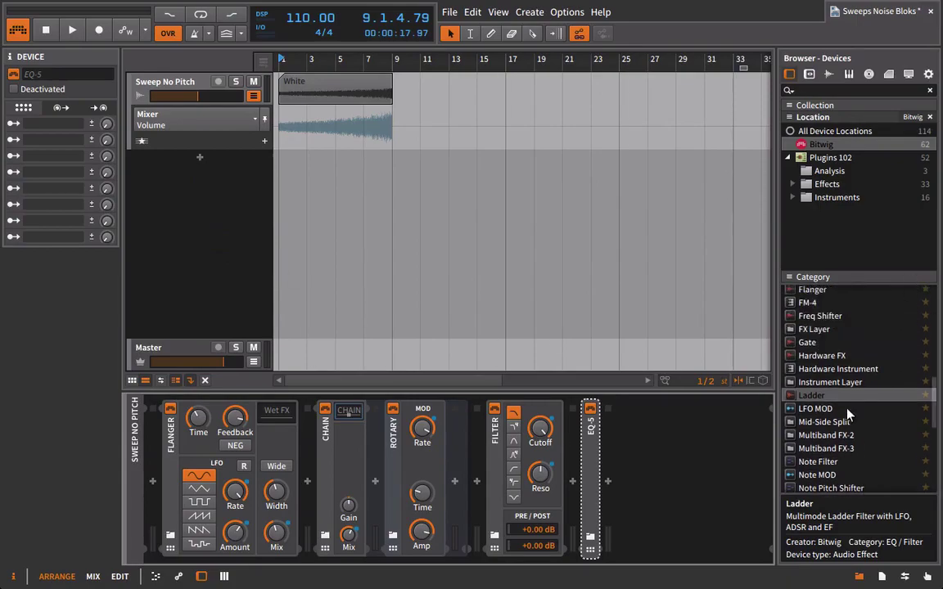
scroll(847, 417, "up", 4)
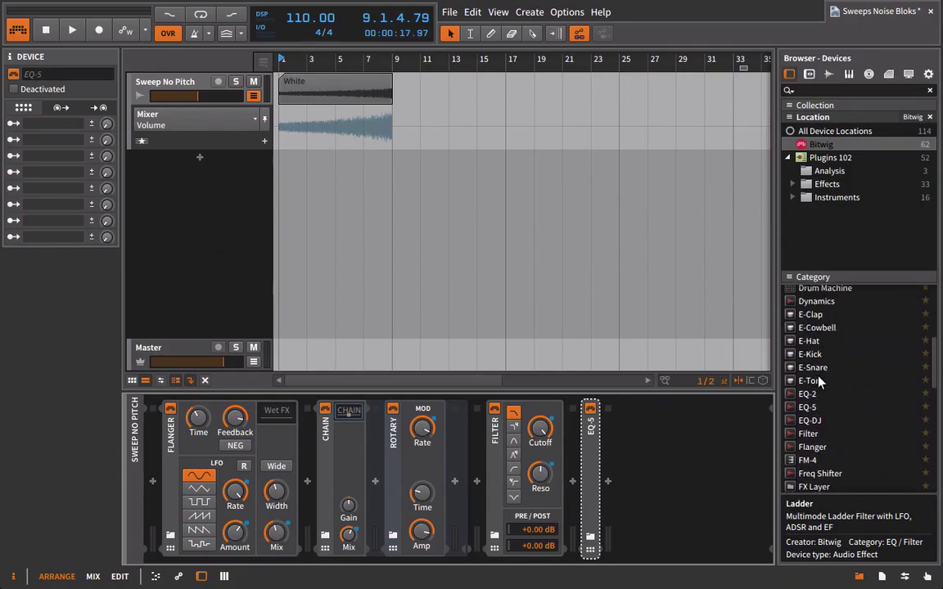
scroll(843, 442, "up", 5)
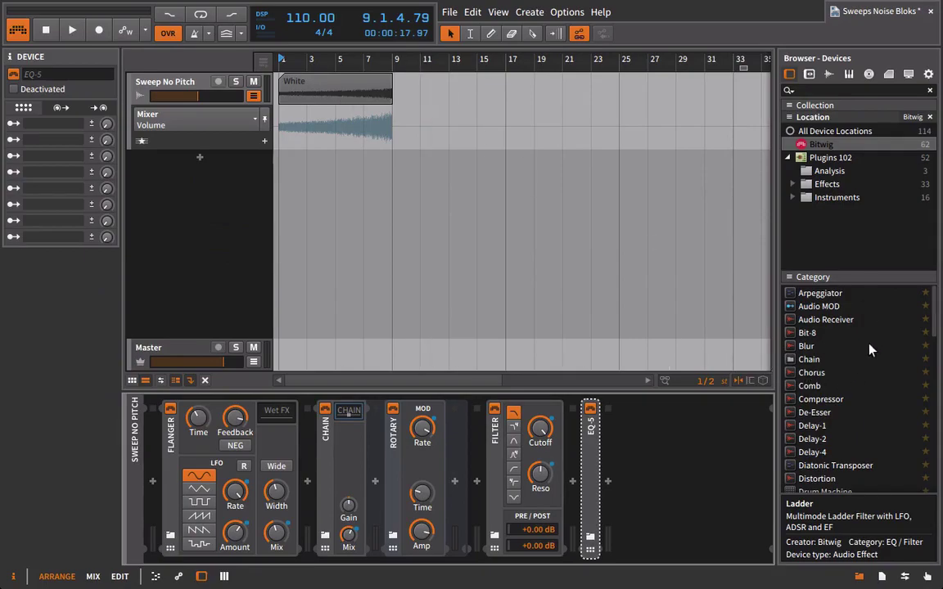
left_click(810, 390)
left_click_drag(443, 483, 307, 456)
left_click(338, 57)
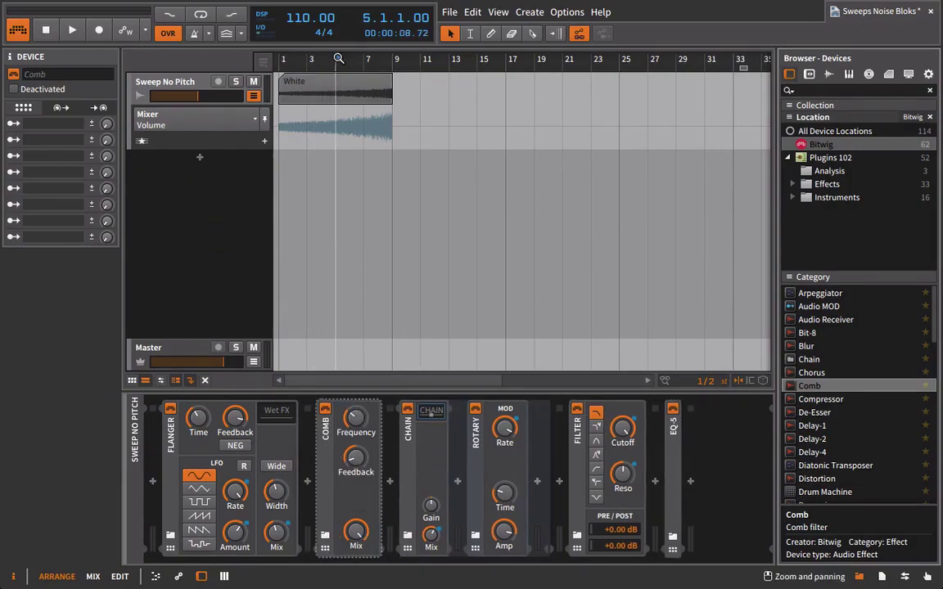
left_click(354, 424)
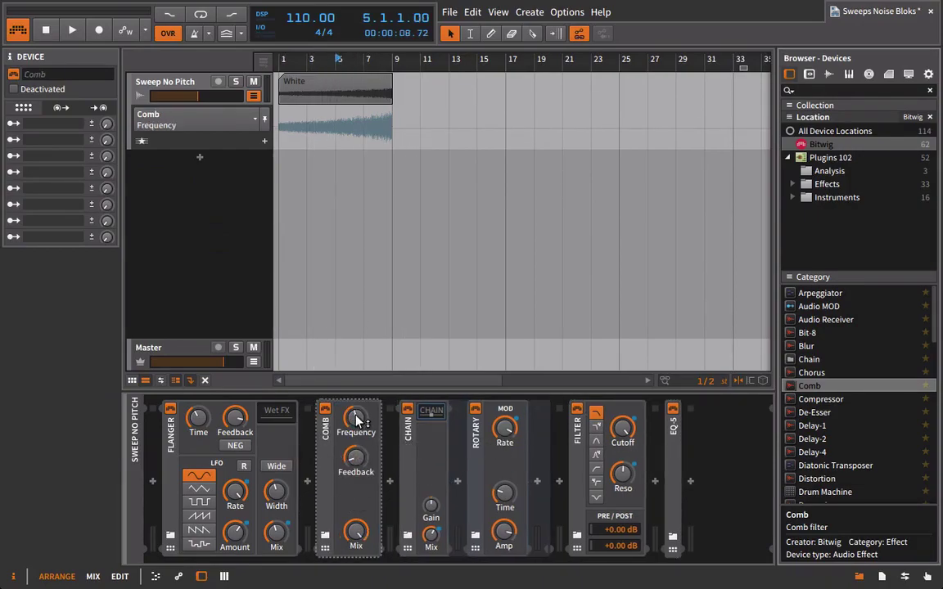
Step: Adjust the Comb's Frequency and Feedback during playback, lower its Mix fully and automate the Mix to rise from bar 7 to bar 9
left_click_drag(356, 421, 357, 426)
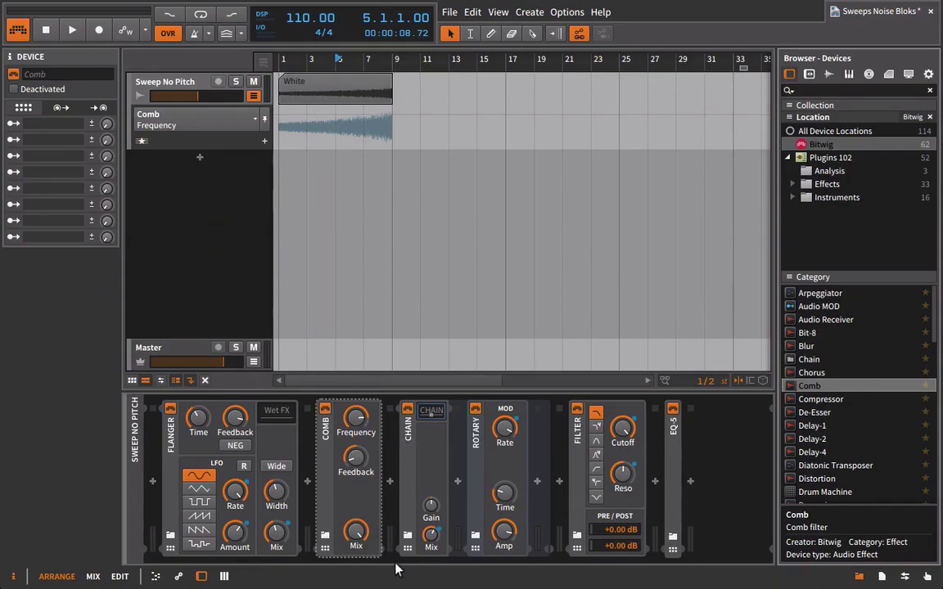
key("space")
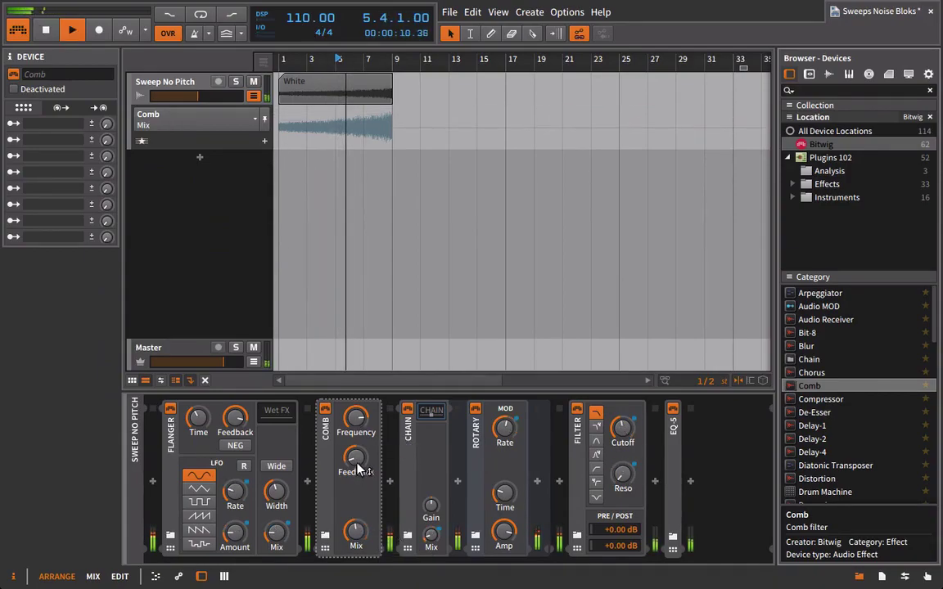
mouse_move(358, 460)
left_mouse_down()
mouse_move(358, 442)
mouse_move(357, 451)
left_mouse_up()
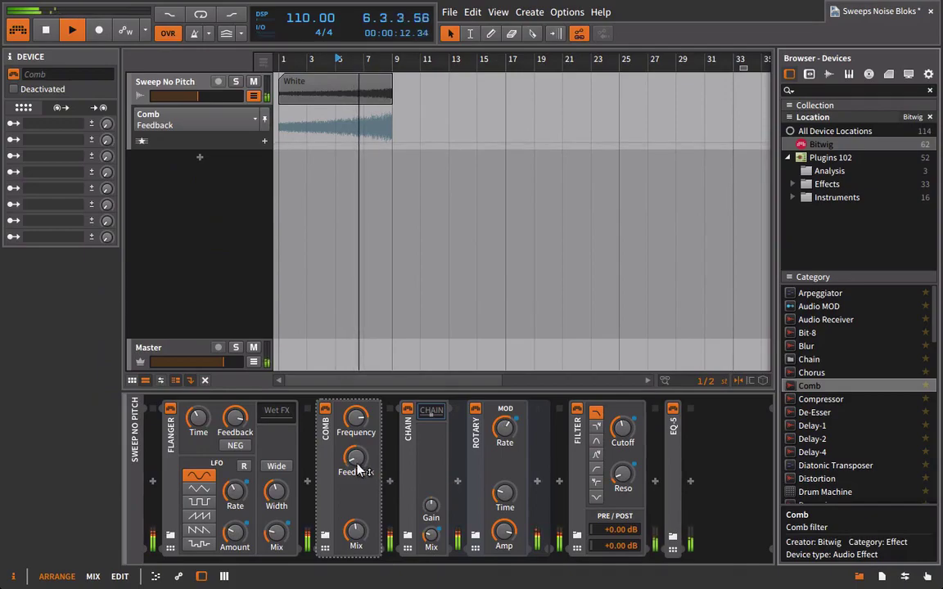
left_click_drag(356, 532, 356, 564)
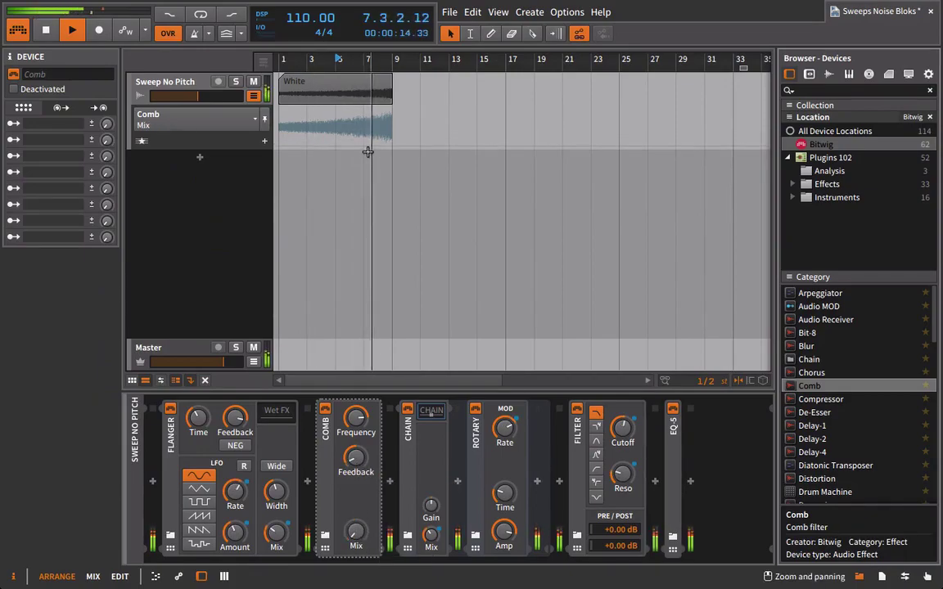
left_click_drag(373, 148, 391, 119)
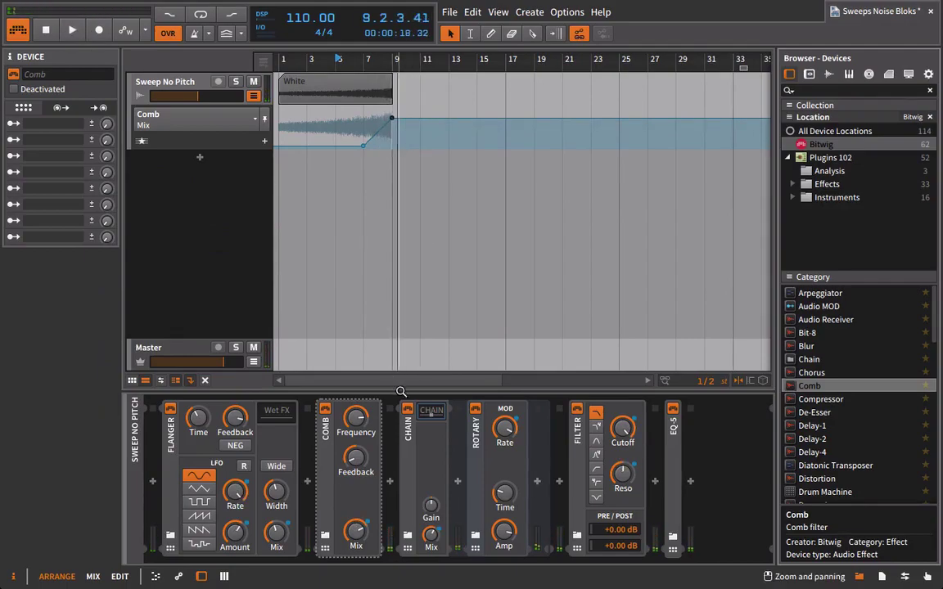
Step: Automate the Comb's Frequency to curve downward from bar 7 to bar 9 and play the sweep from 6.3
left_click(358, 421)
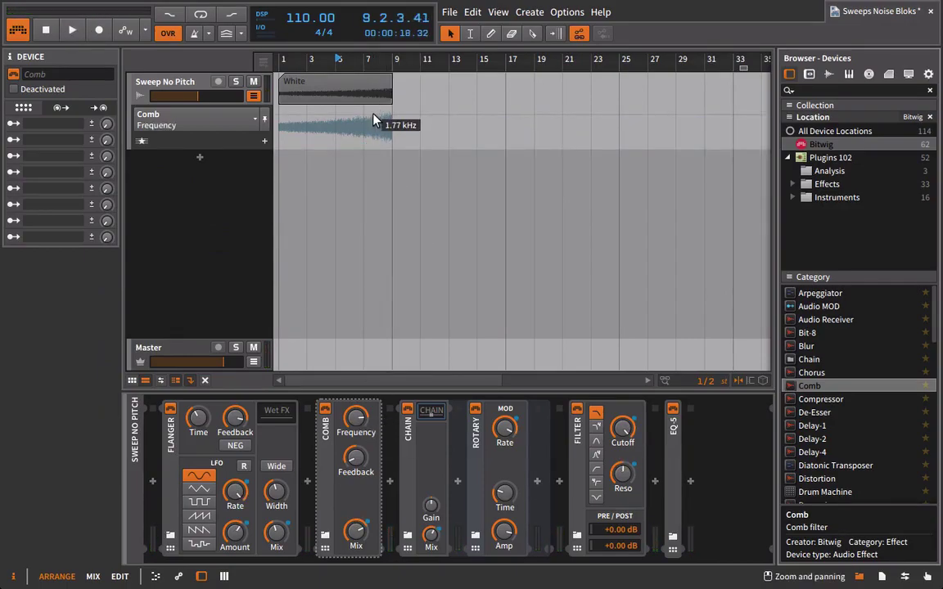
left_click(390, 123)
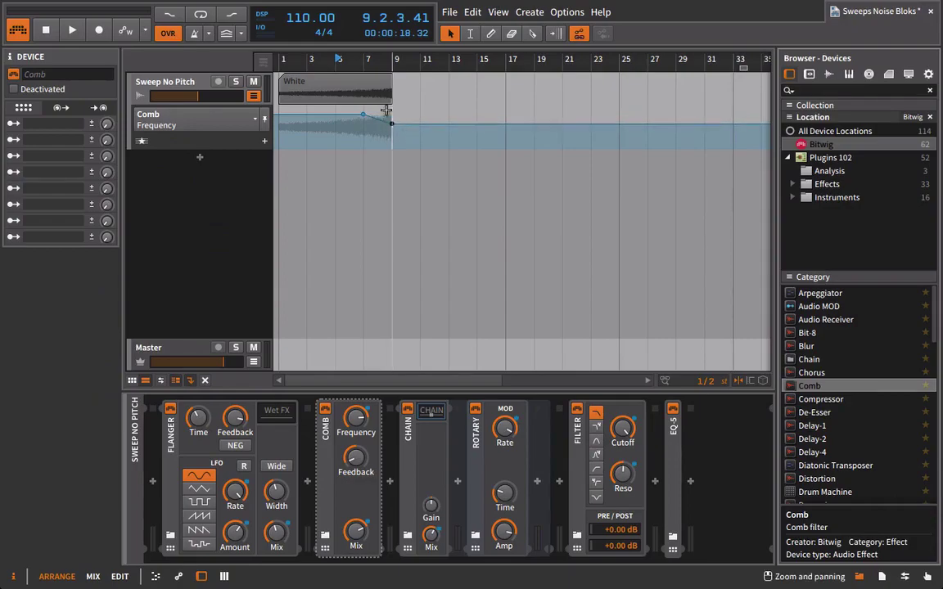
left_click(360, 66)
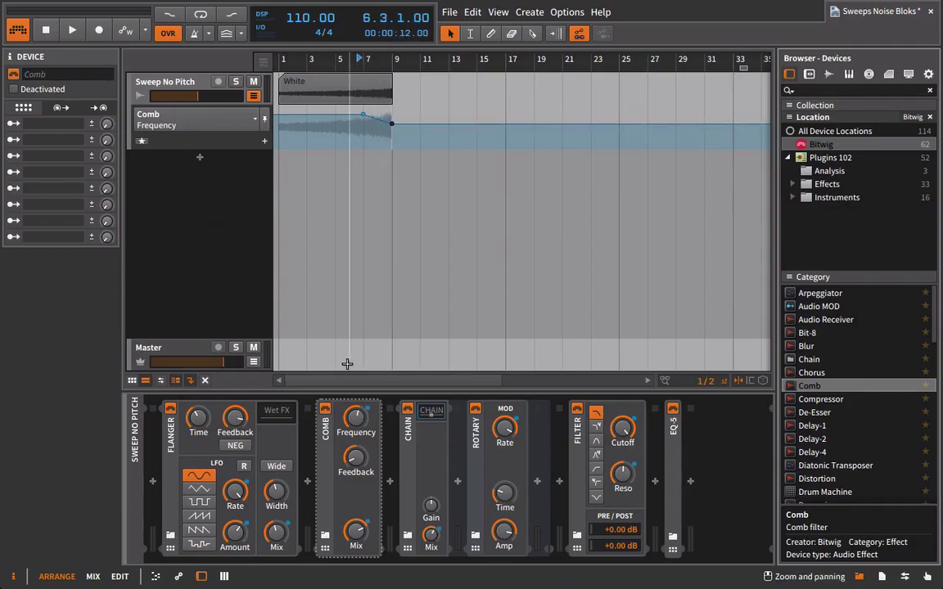
key("space")
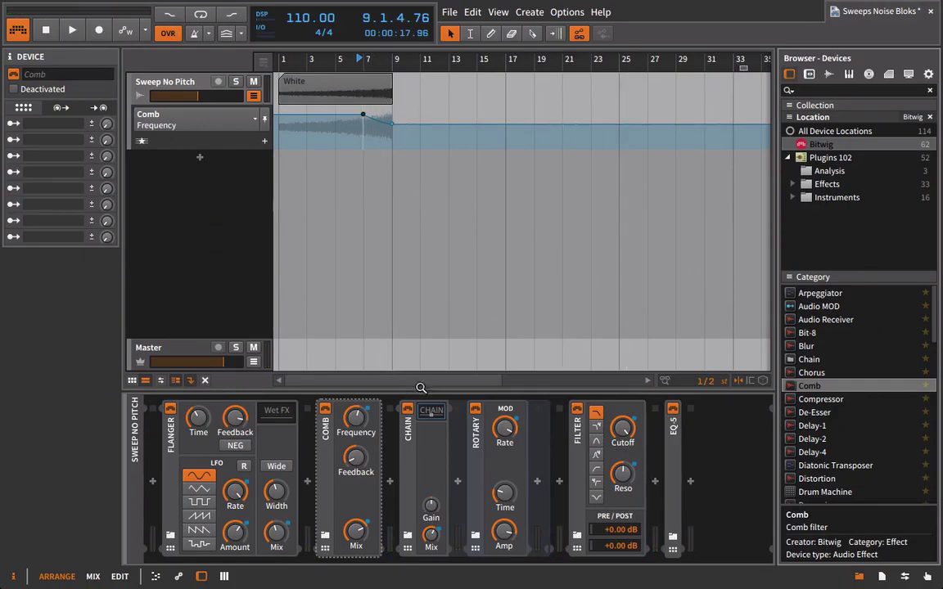
Step: Browse the Bitwig device list down to Tool, and collapse the Flanger, Comb and Chain devices
scroll(868, 483, "down", 10)
left_click(793, 430)
scroll(798, 433, "up", 1)
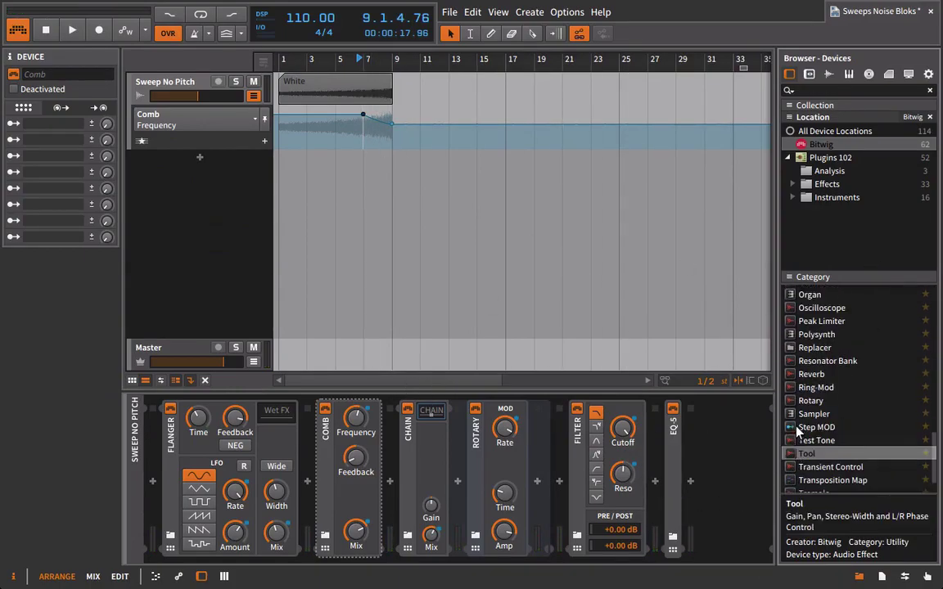
double_click(169, 434)
double_click(205, 430)
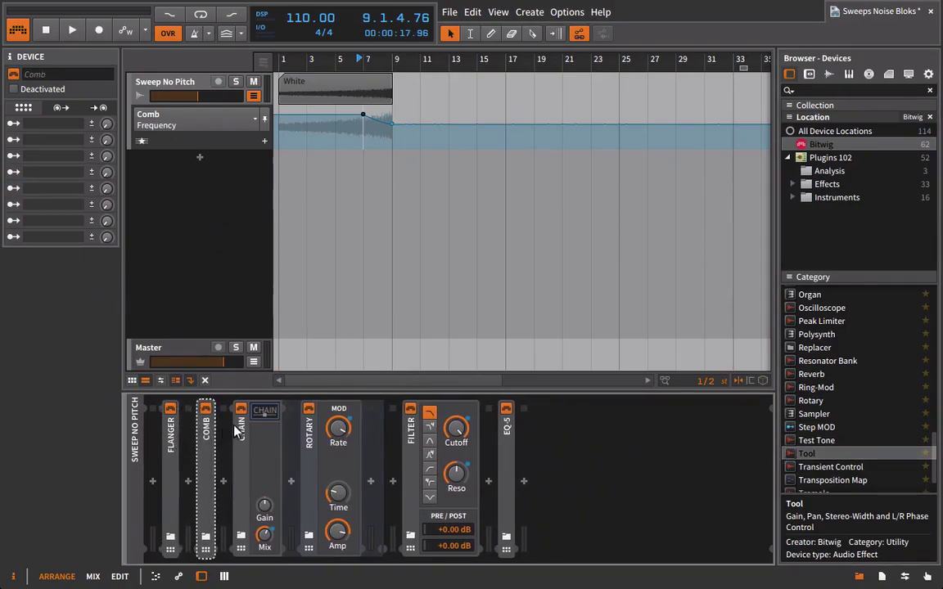
double_click(238, 432)
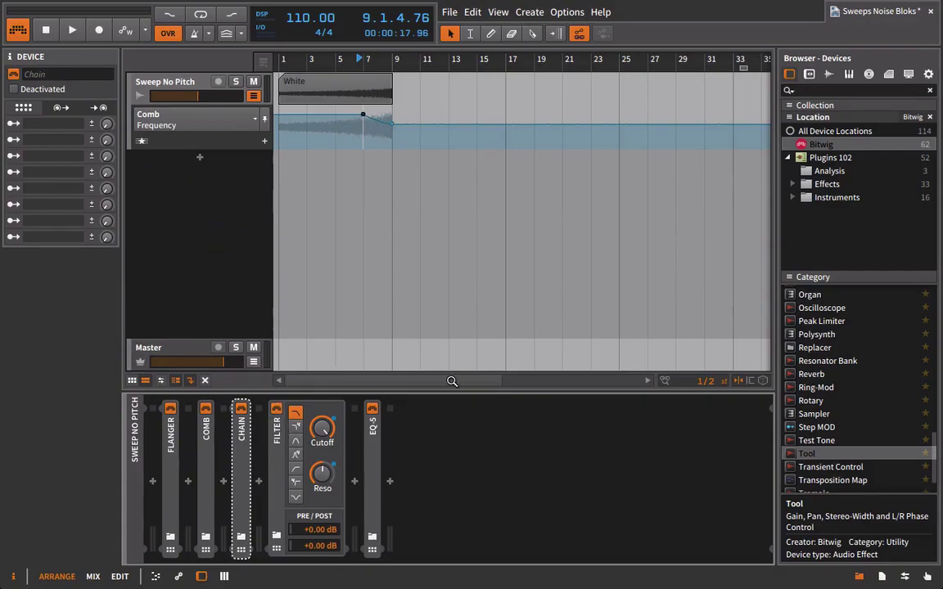
Step: In the White clip's Pitch expression, move the -12.00 point from bar 8 to bar 7 and play the sweep from before bar 6
double_click(302, 85)
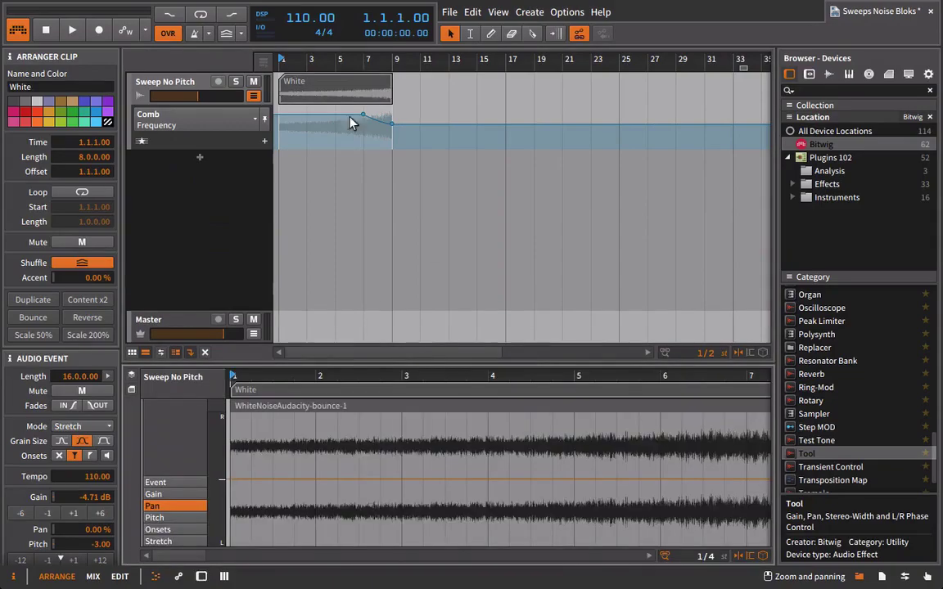
left_click(155, 518)
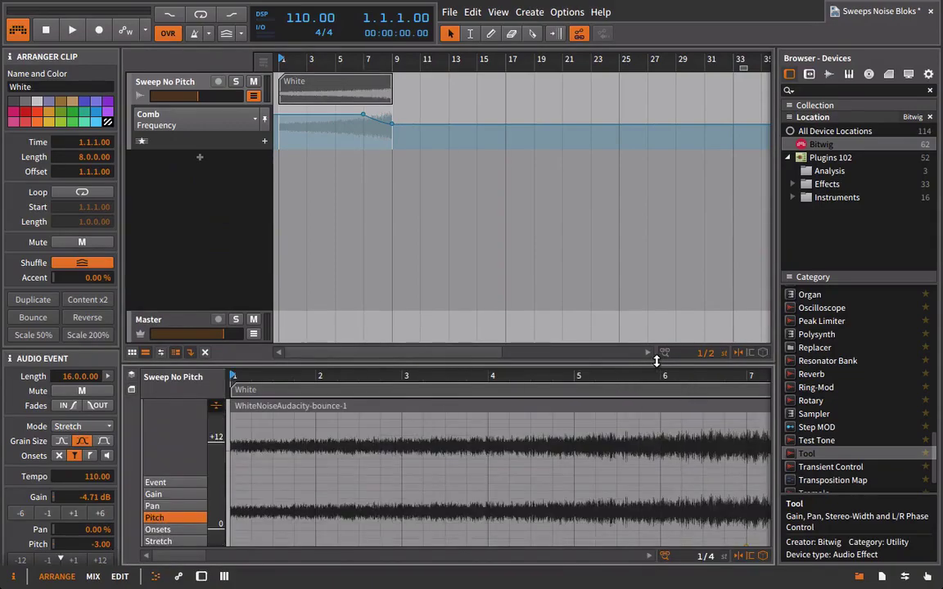
left_click_drag(639, 376, 367, 441)
scroll(426, 450, "down", 3)
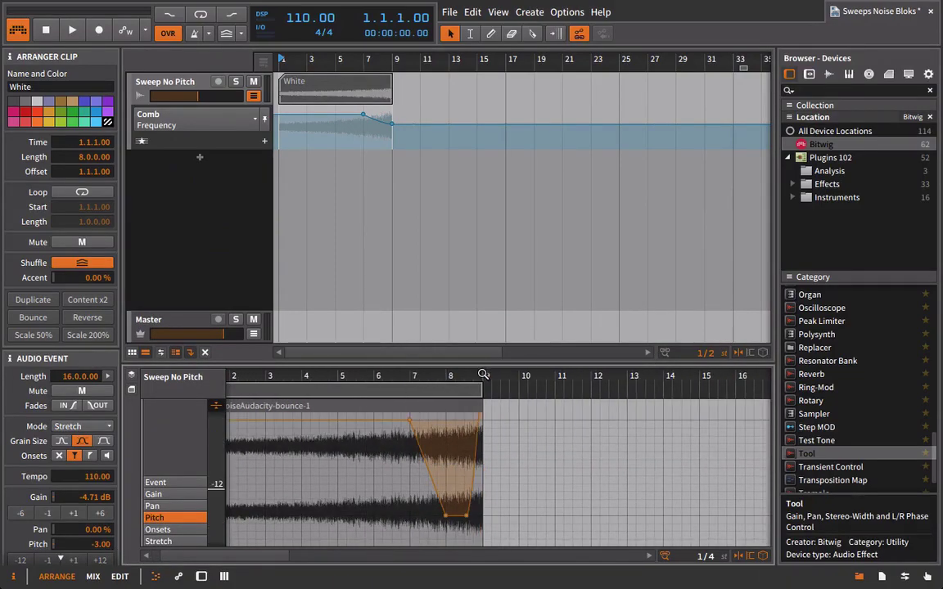
mouse_move(483, 375)
left_mouse_down()
mouse_move(489, 386)
mouse_move(496, 369)
left_mouse_up()
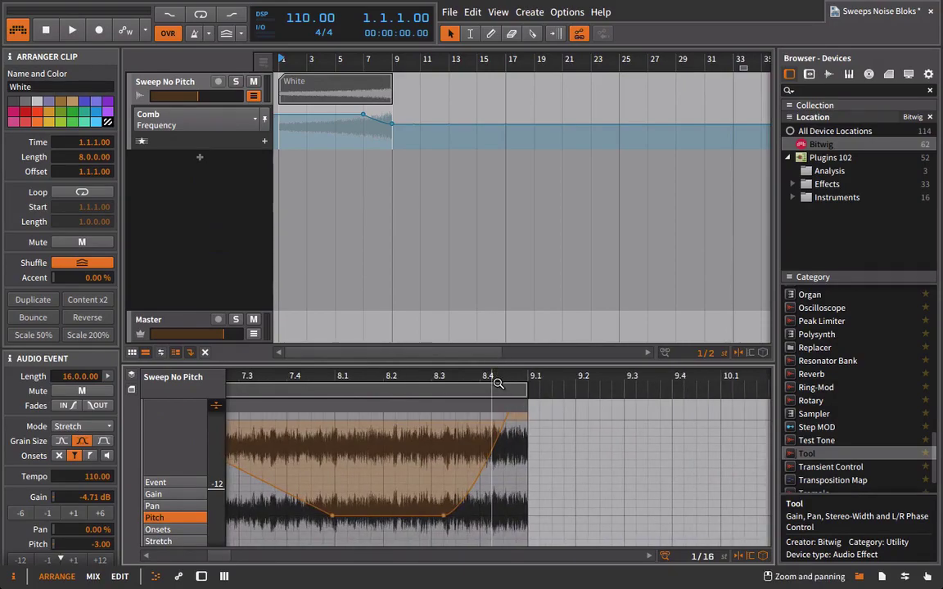
left_click_drag(342, 375, 525, 382)
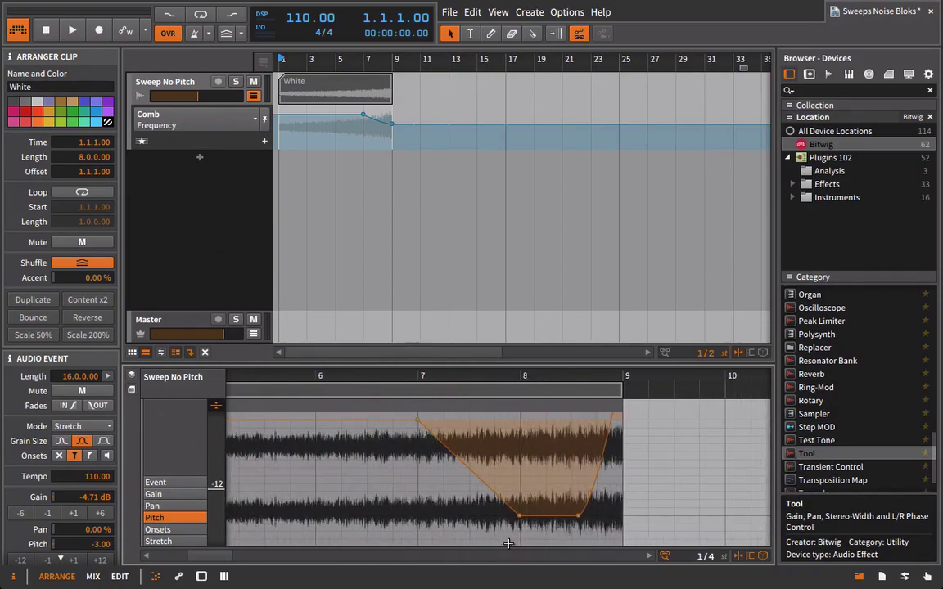
left_click_drag(520, 524, 419, 524)
left_click(287, 369)
key("space")
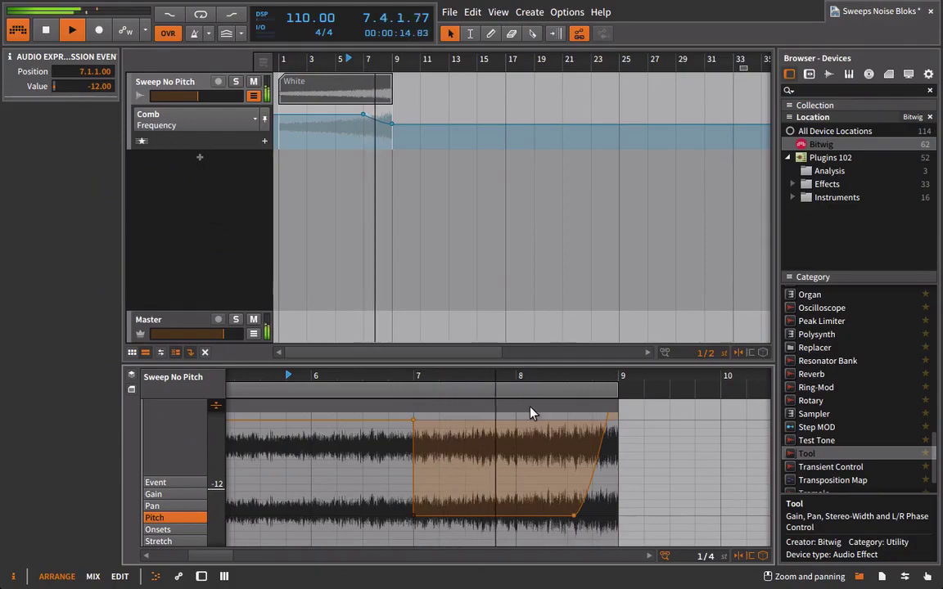
Step: Make the clip's pitch jump from -12.00 to 0.00 at bar 8 and back down at 8.3.2, and replay the sweep
scroll(515, 376, "up", 3)
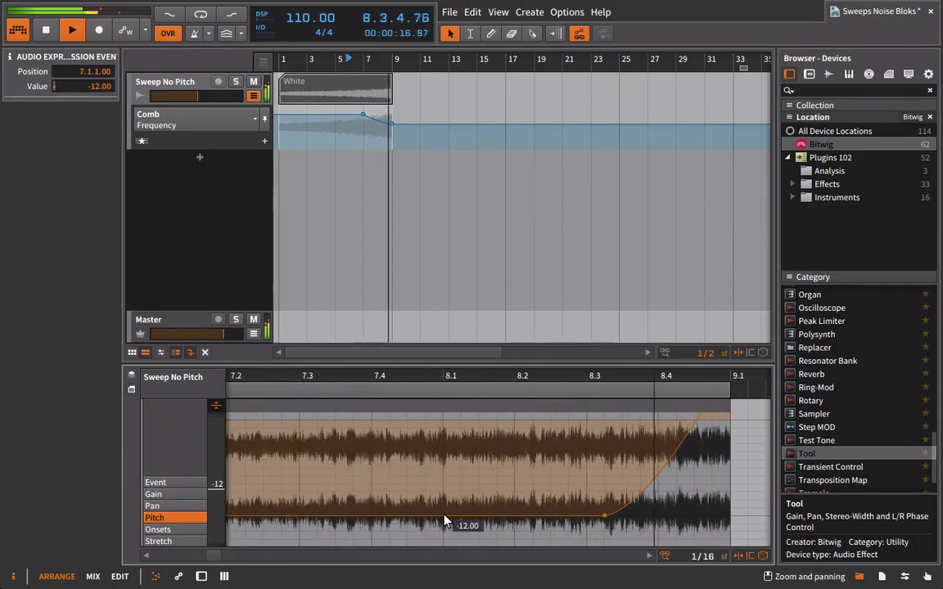
left_click_drag(443, 516, 443, 432)
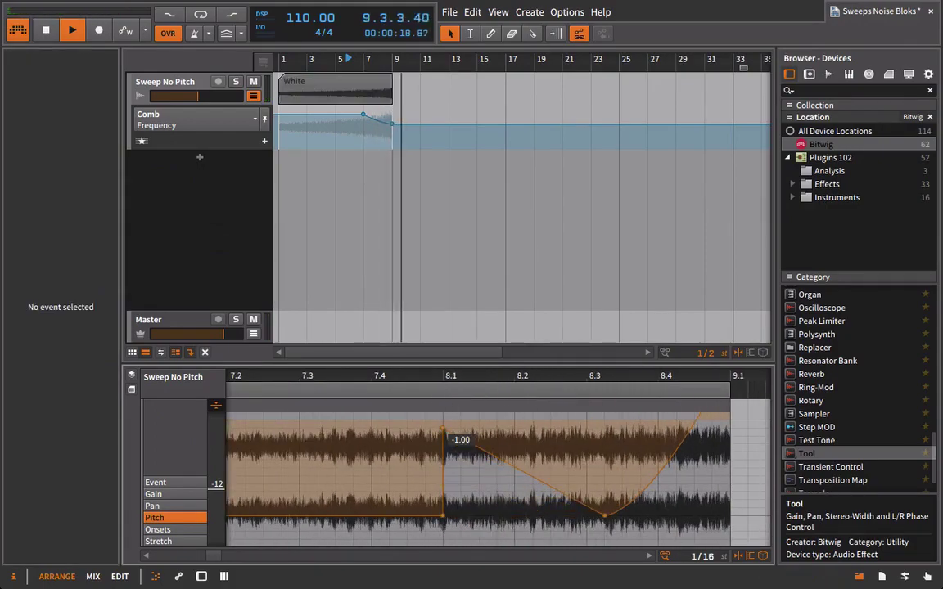
left_click_drag(604, 515, 604, 421)
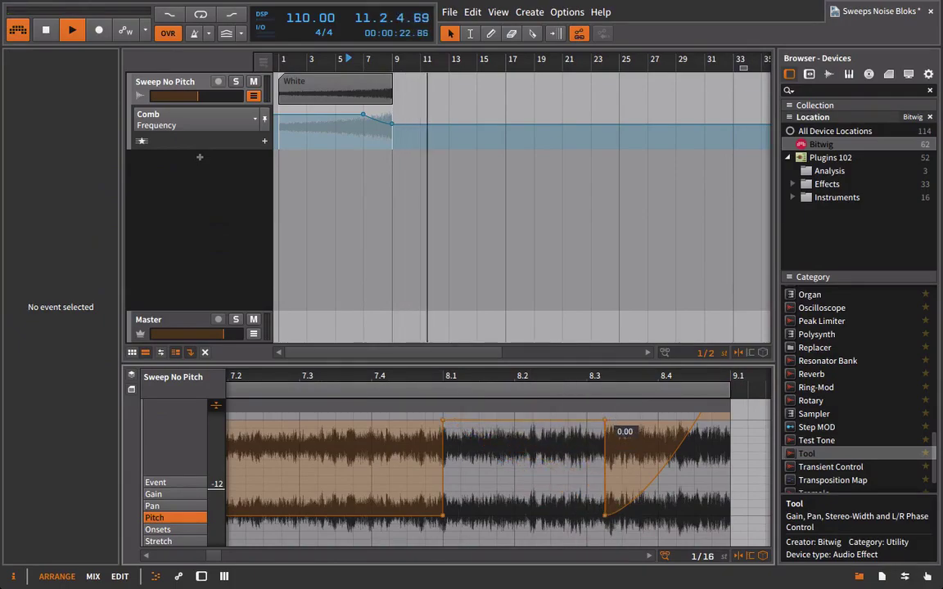
key("space")
key("space")
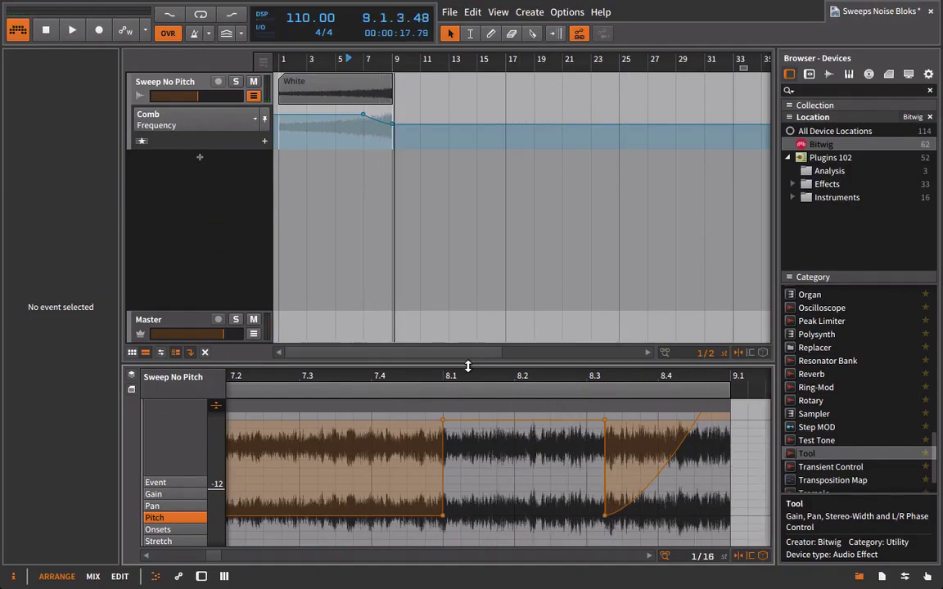
Step: Split the White clip with the Knife tool into short slices between 8.2.1 and bar 9, following the 1/16 grid
left_click_drag(467, 365, 504, 175)
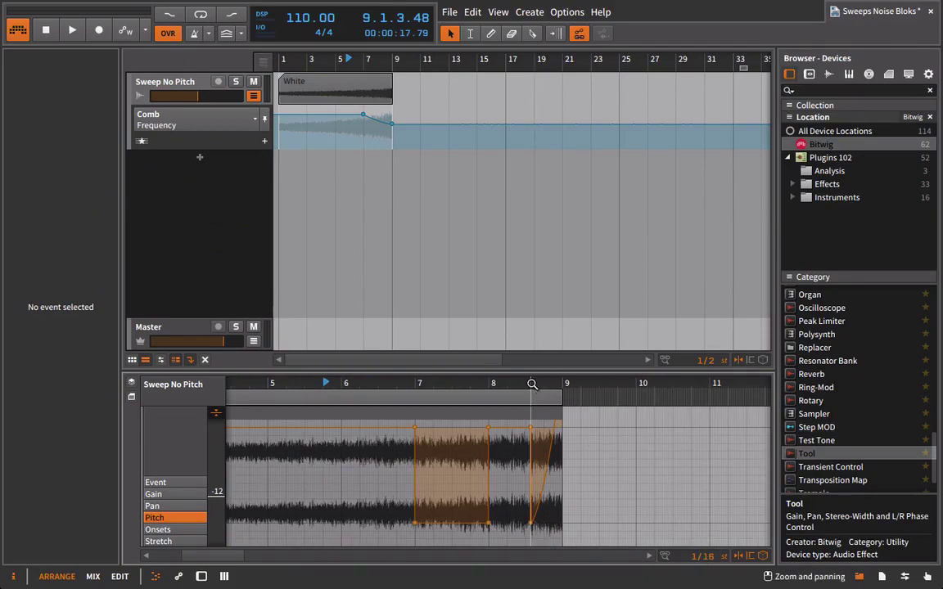
left_click_drag(532, 384, 534, 425)
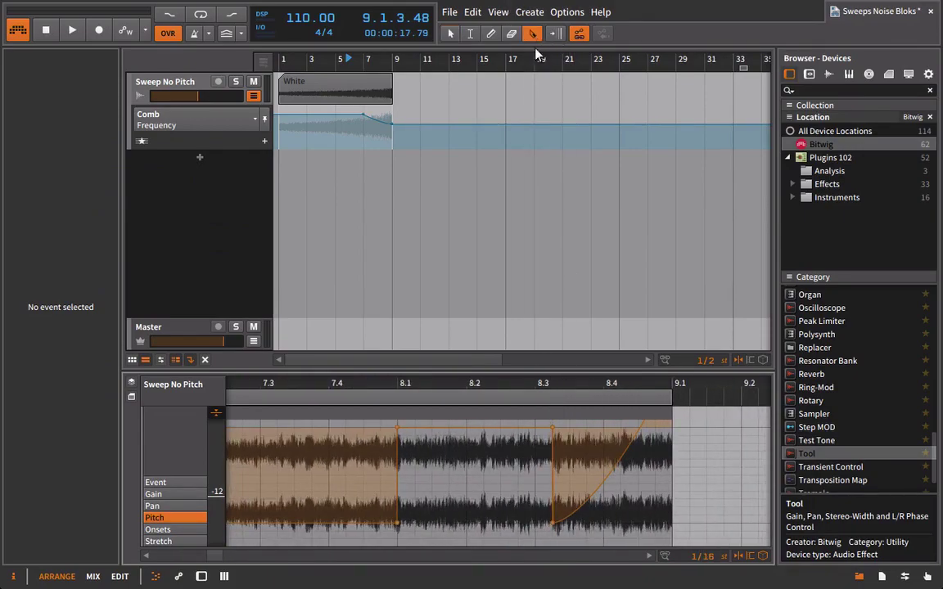
left_click(475, 403)
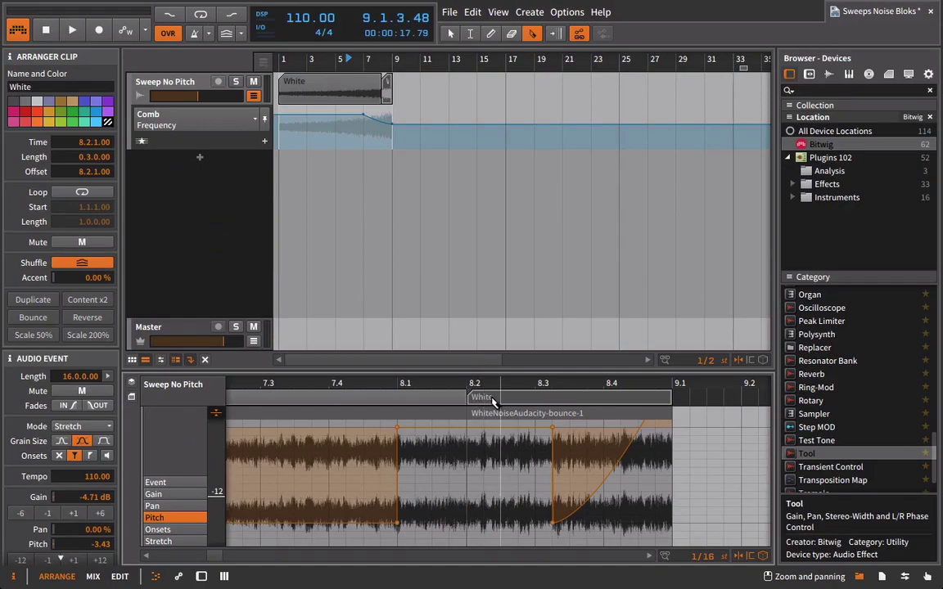
left_click(484, 401)
left_click(519, 401)
left_click(536, 403)
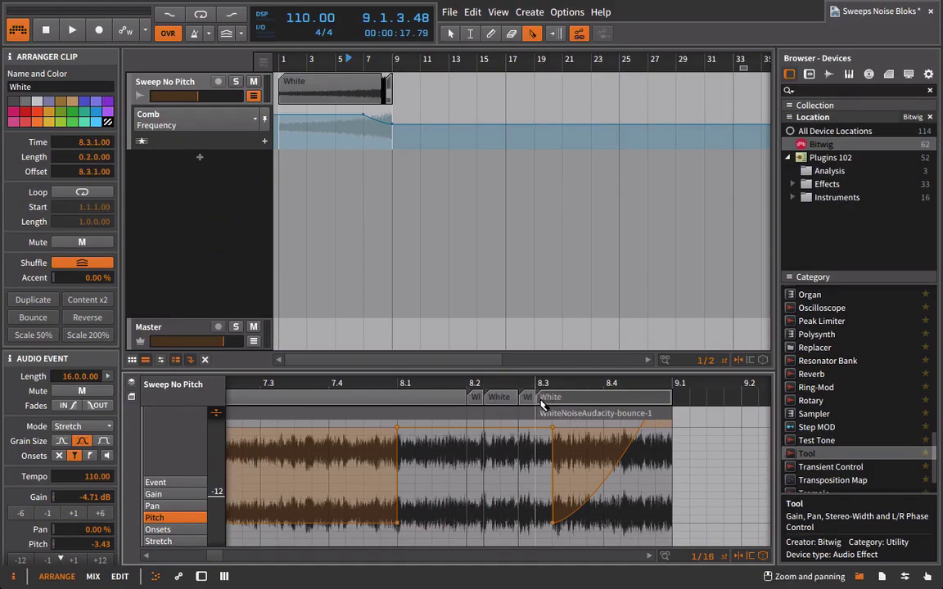
left_click(571, 398)
left_click(622, 398)
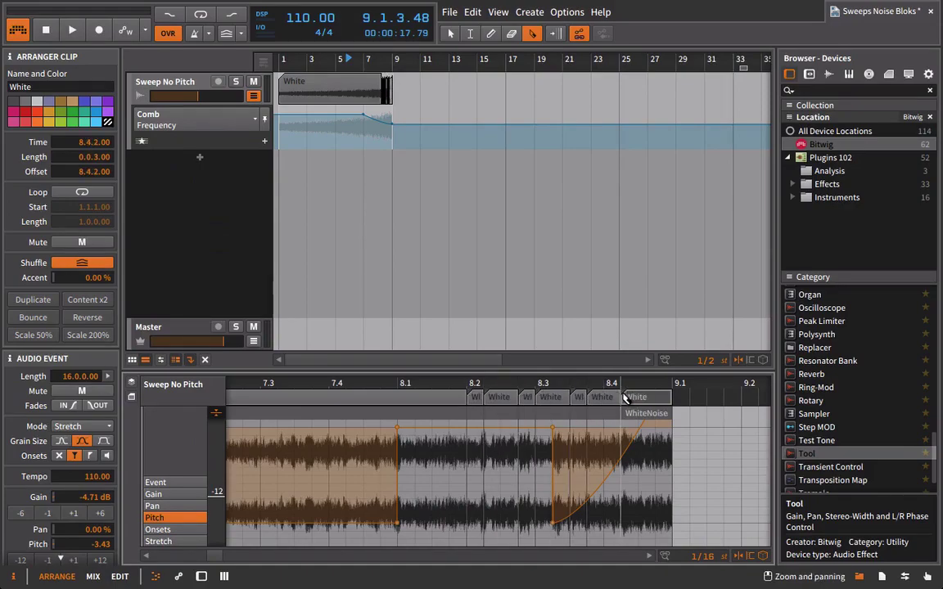
key("1")
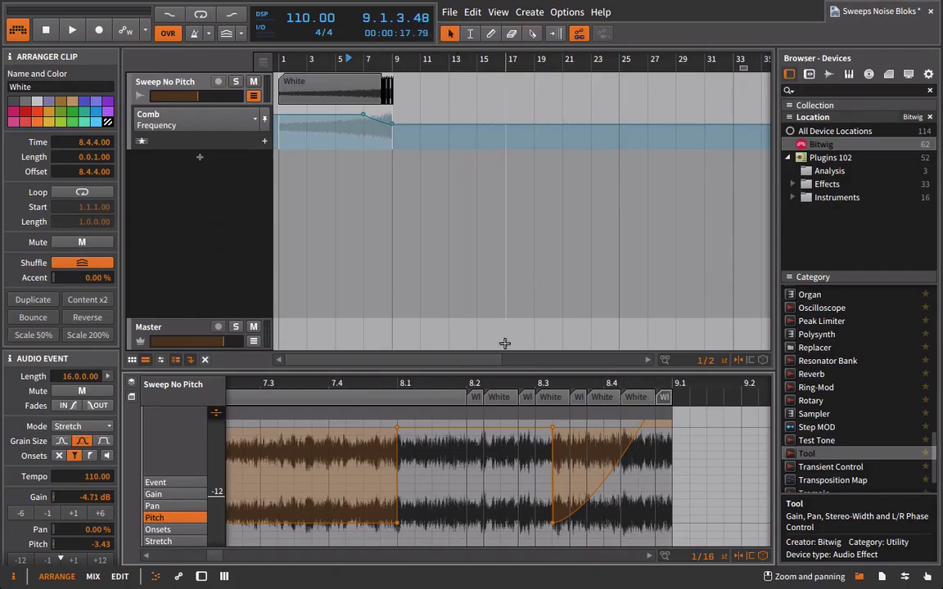
Step: Delete the sixteenth-note slices at 8.2.1, 8.3.3 and 8.2.4 to leave rhythmic gaps in the sweep
key("Delete")
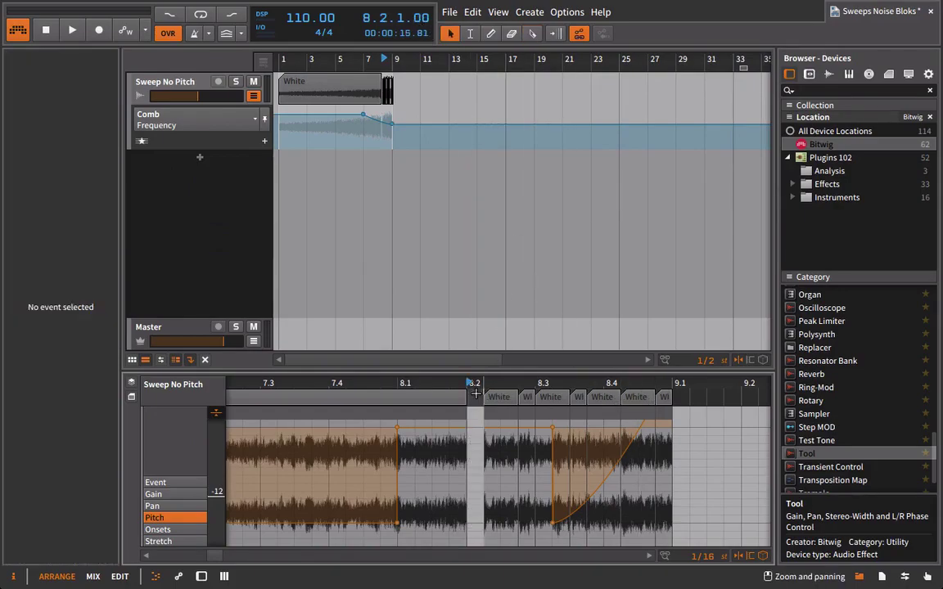
left_click(580, 396)
key("Delete")
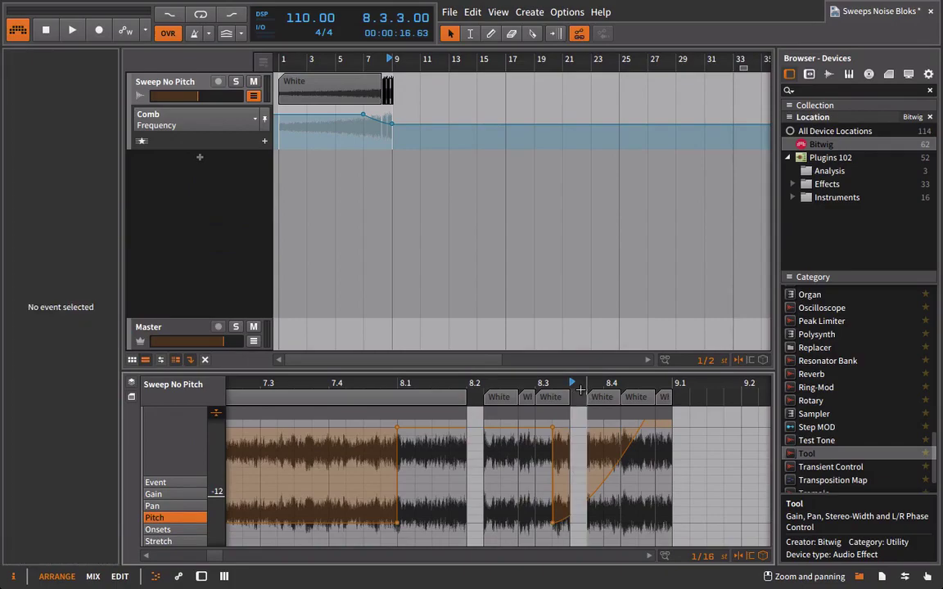
left_click(529, 399)
key("Delete")
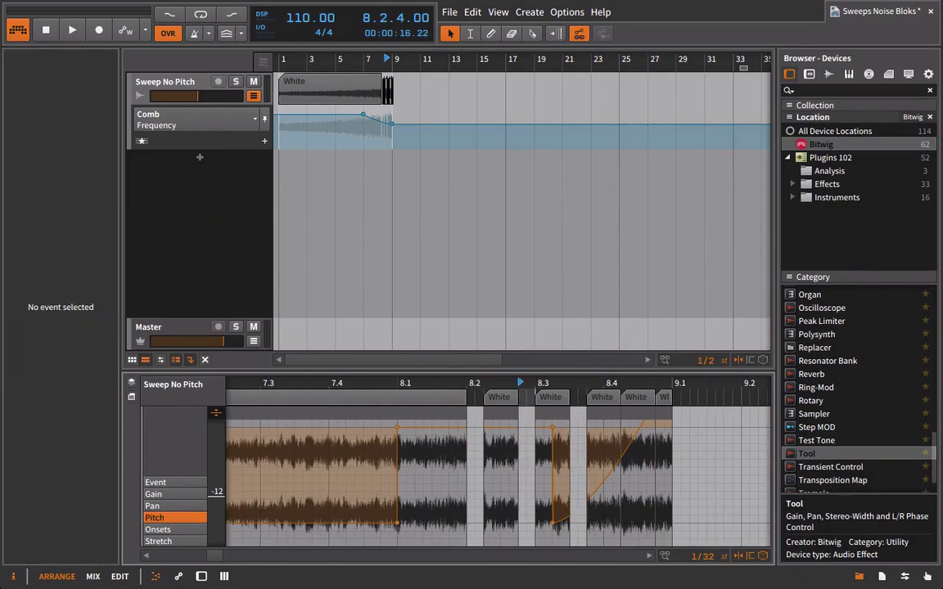
Step: Split the White clip between 8.4.2 and 8.4.4 into smaller uneven slices with the Knife tool
left_click(532, 33)
left_click(603, 399)
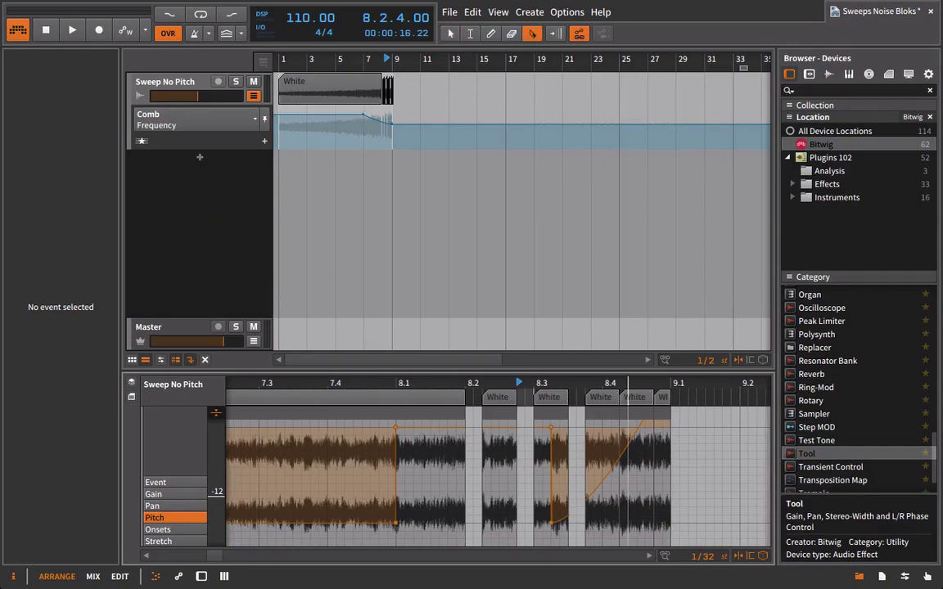
left_click(604, 400)
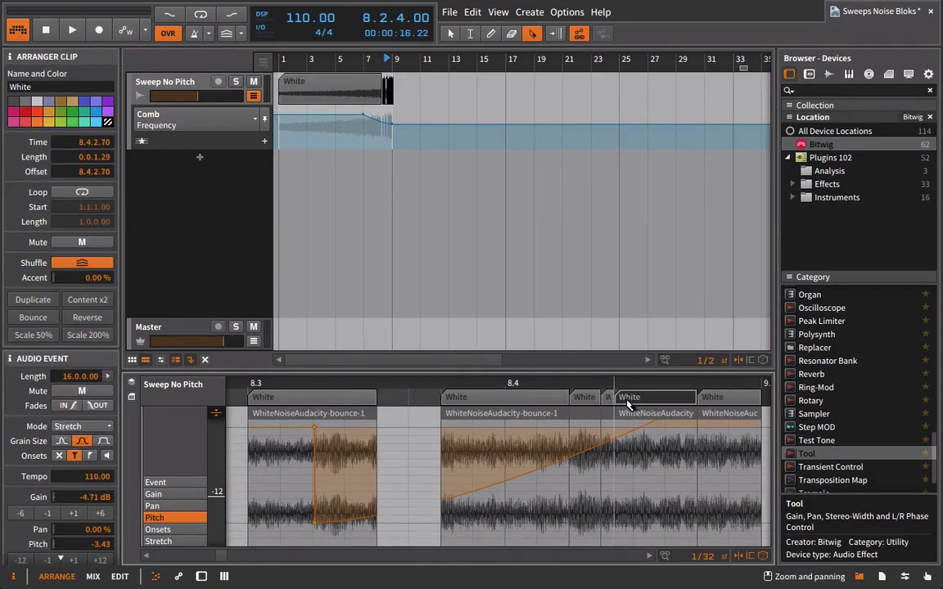
left_click(641, 403)
left_click(651, 411)
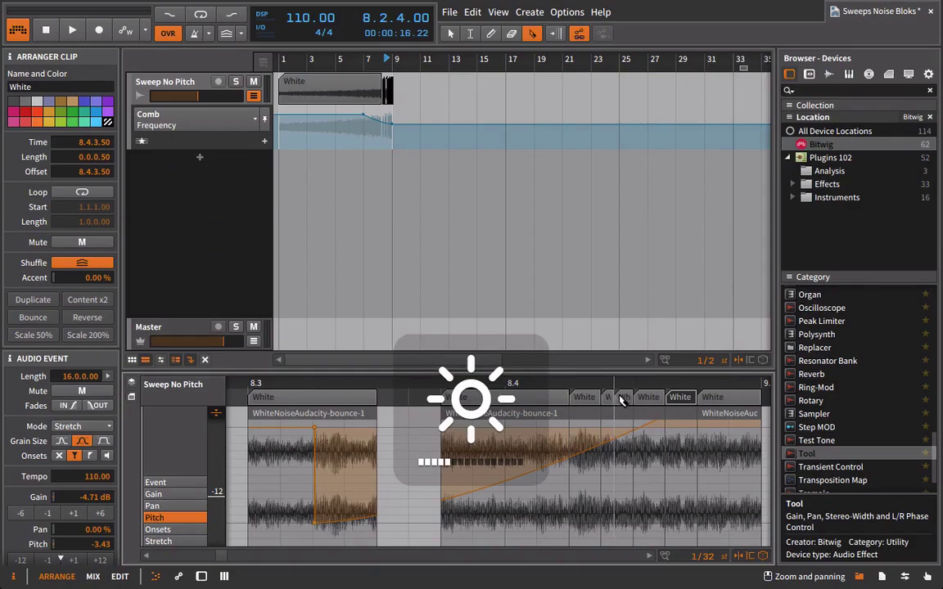
Step: Delete the small slices at 8.4.2.70 and 8.4.2, and replay the chopped sweep from bar 7
key("1")
left_click(622, 403)
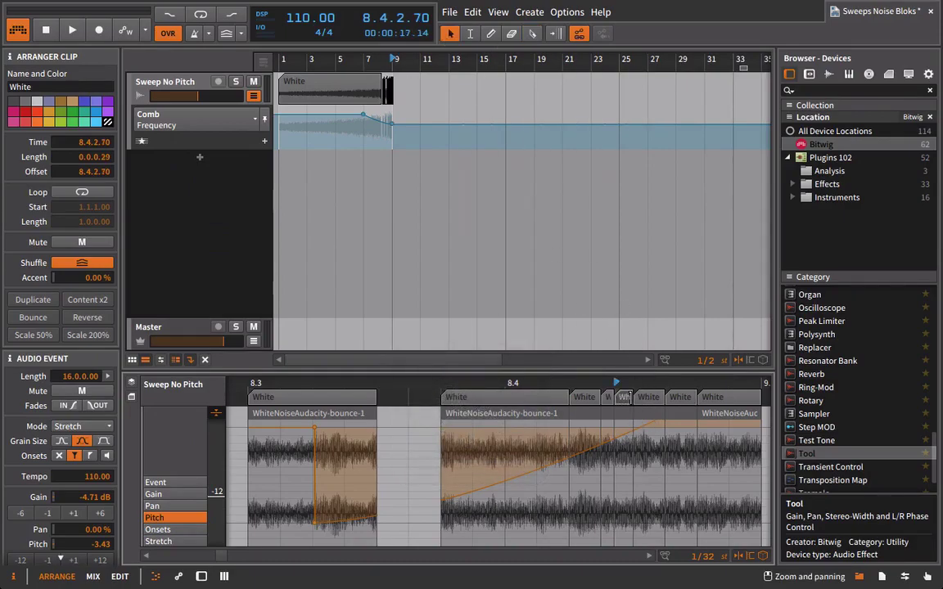
key("Delete")
left_click(586, 401)
key("Delete")
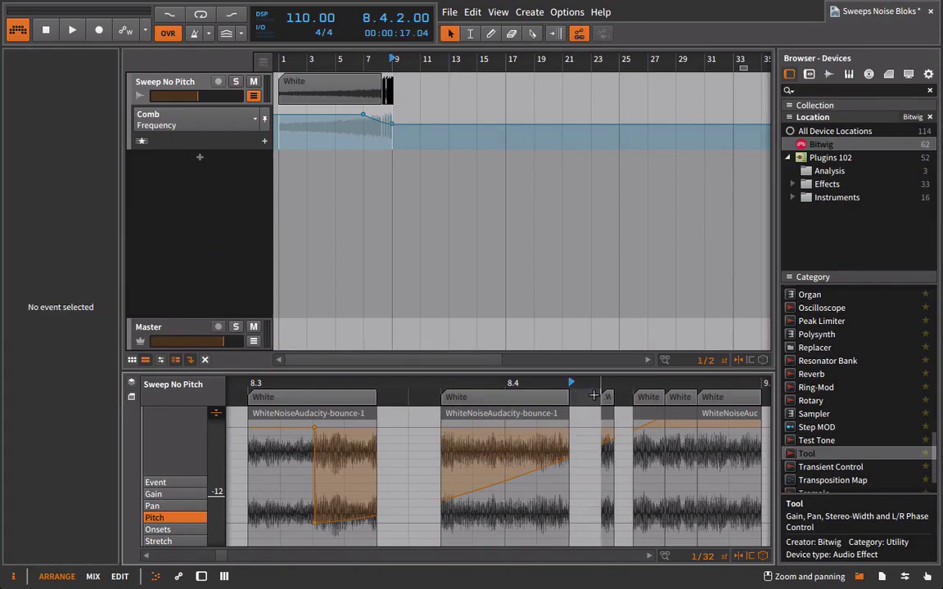
scroll(607, 383, "down", 5)
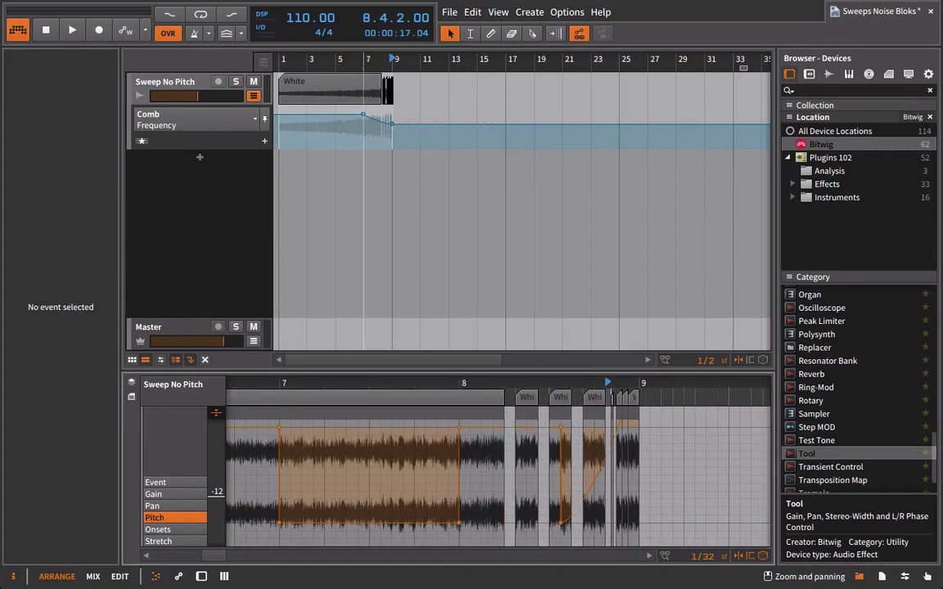
left_click(367, 56)
key("space")
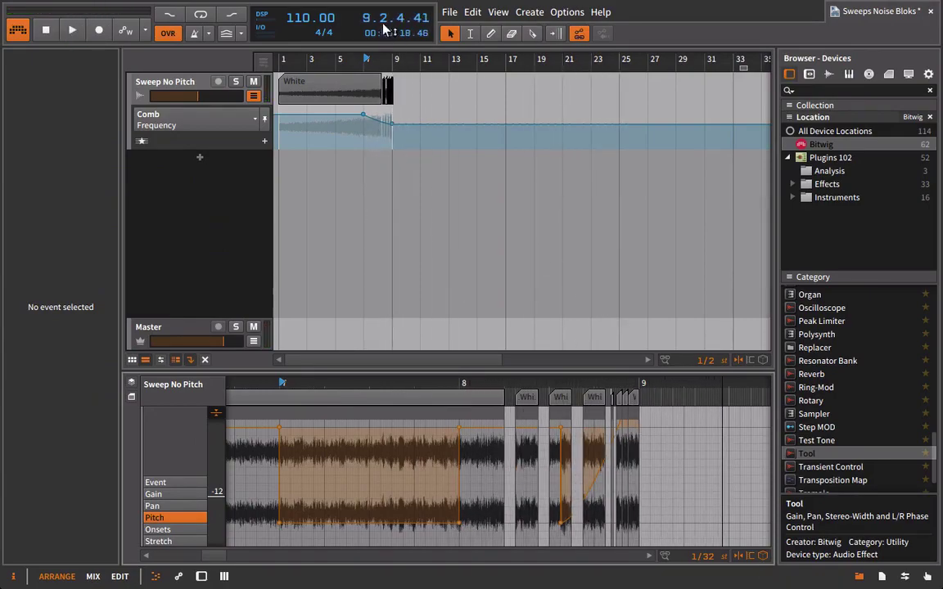
Step: Undo all slice deletions and knife cuts to restore the White clip as one piece
key("ctrl+z")
key("ctrl+z")
key("ctrl+z")
key("ctrl+z")
key("ctrl+z")
key("ctrl+z")
key("ctrl+z")
key("ctrl+z")
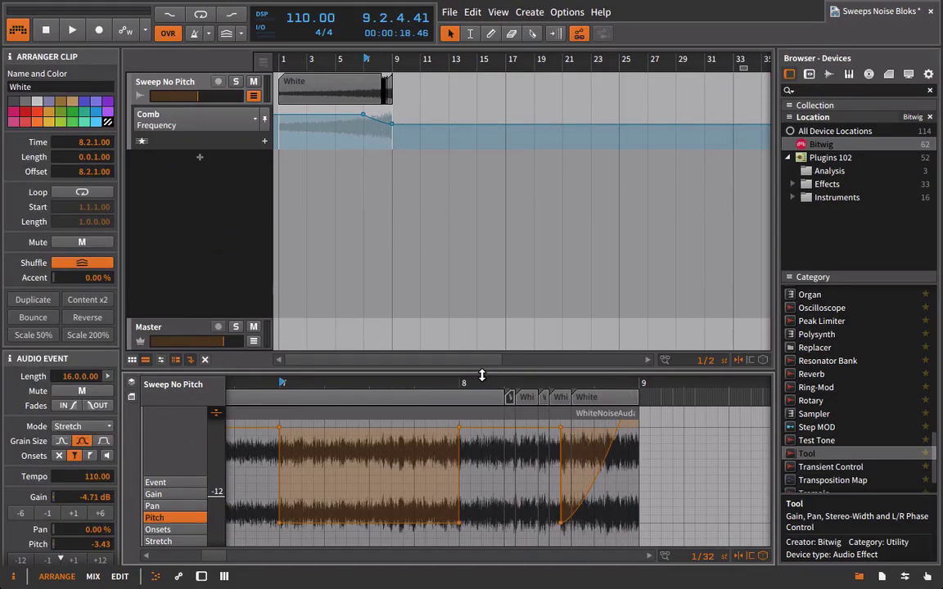
left_click_drag(482, 375, 613, 382)
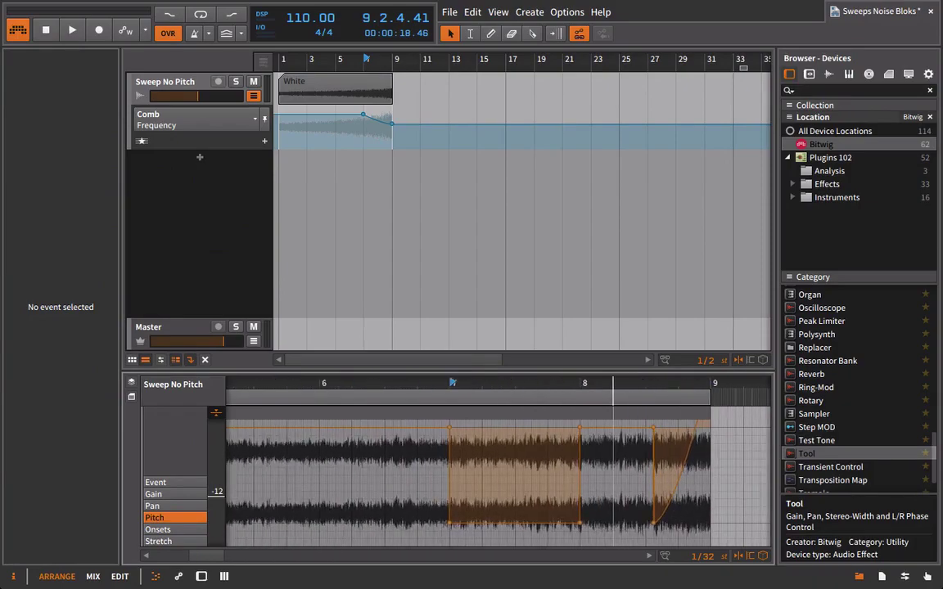
Step: Hide the Sweep No Pitch track's automation lane and add an effect track containing a Delay-2 device
left_click(341, 59)
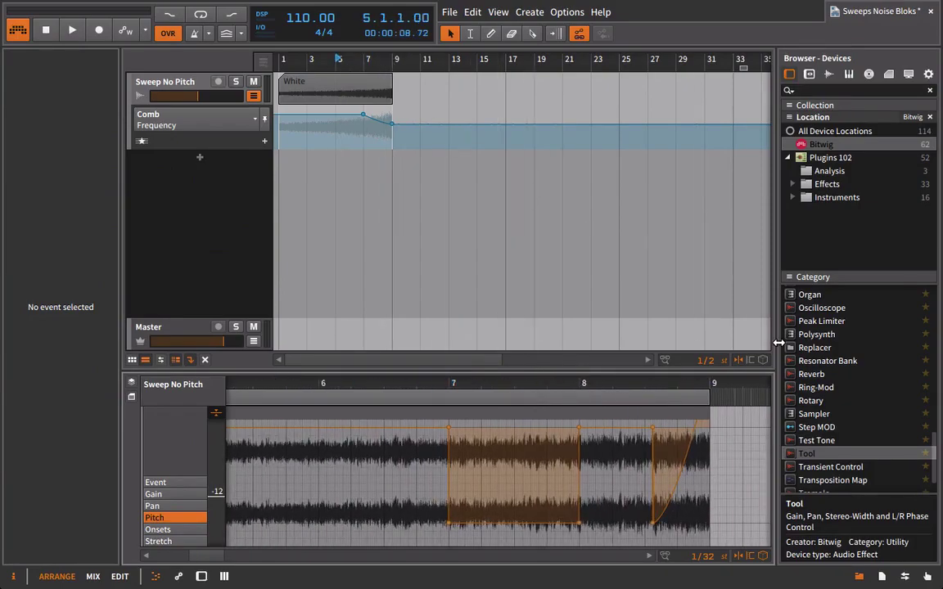
left_click(253, 95)
left_click(253, 95)
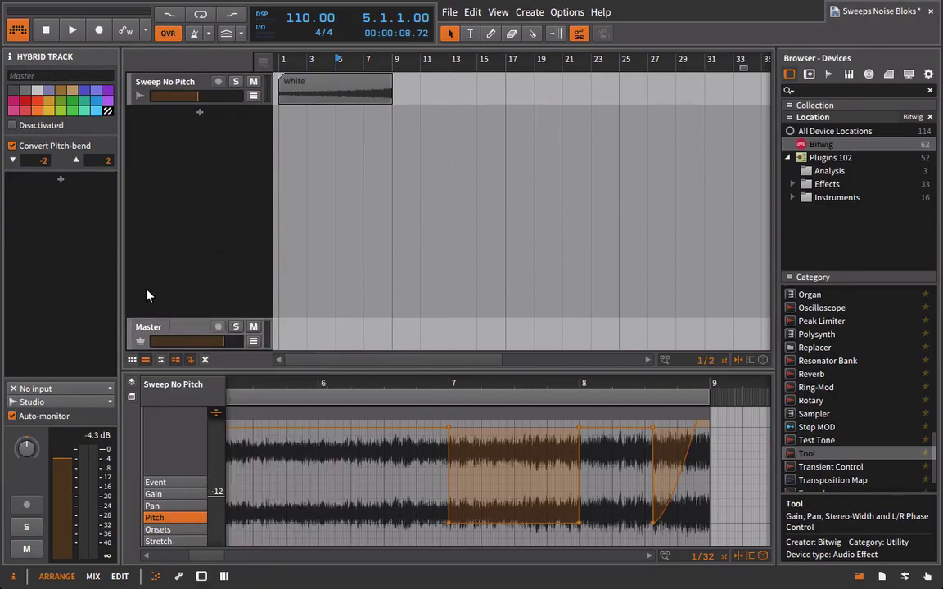
right_click(147, 296)
left_click(192, 326)
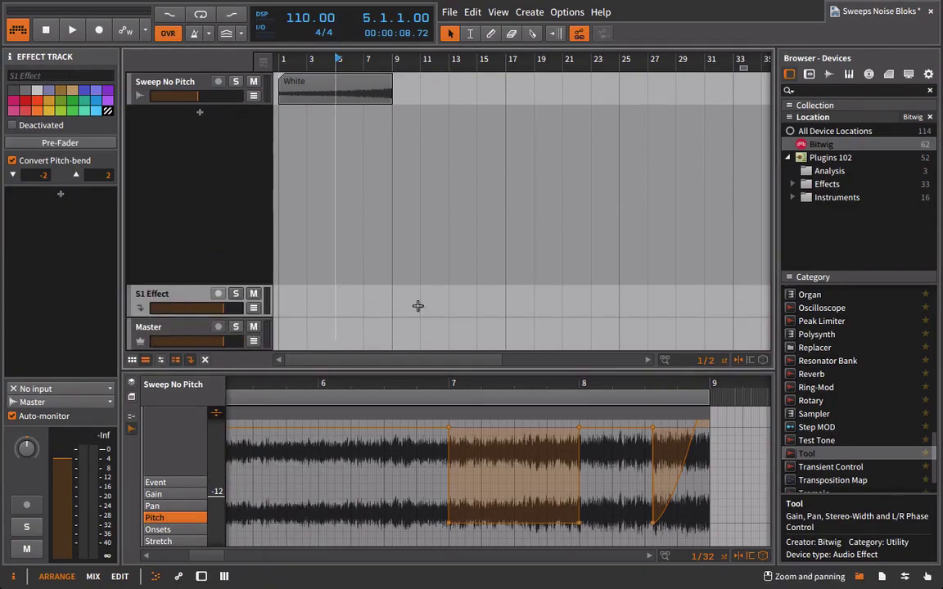
scroll(904, 373, "up", 15)
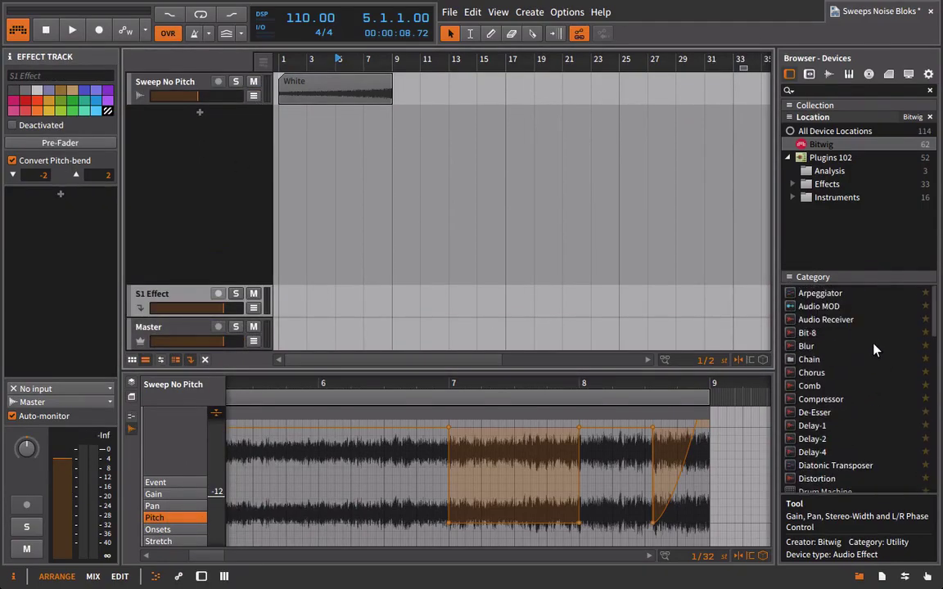
left_click_drag(824, 439, 179, 306)
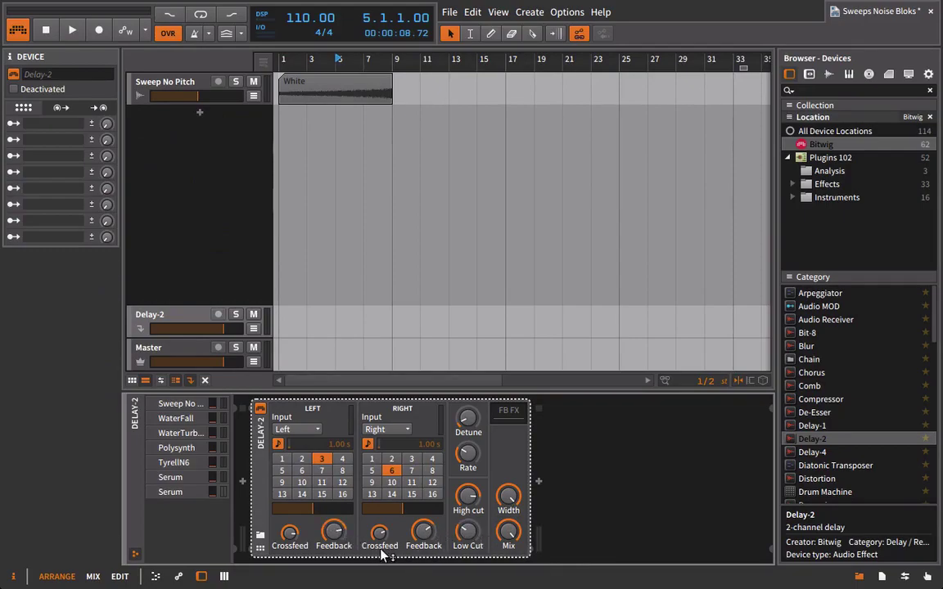
Step: Raise the Sweep No Pitch track's Delay-2 send to about -25.9 dB and play the sweep from bar 7
left_click(183, 133)
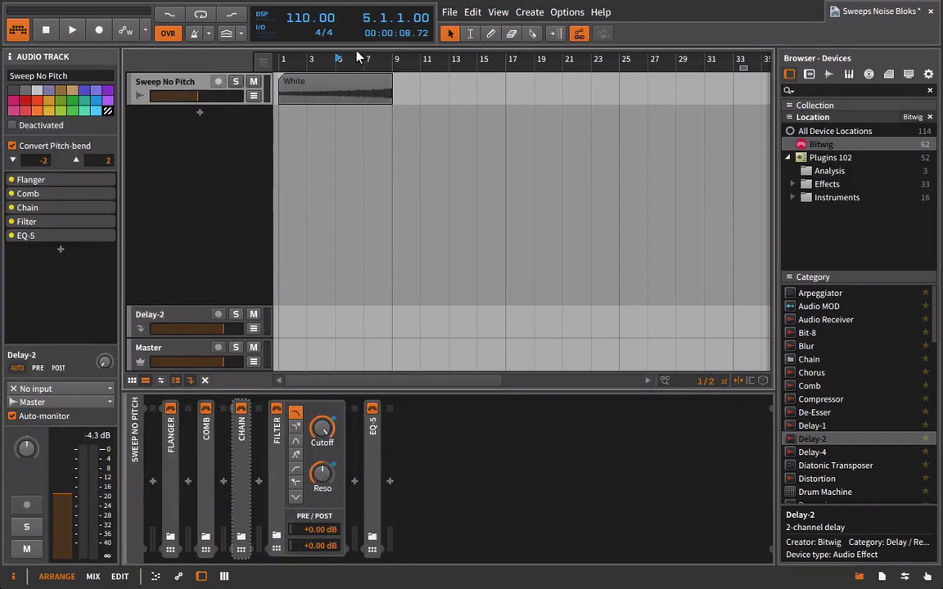
left_click(161, 327)
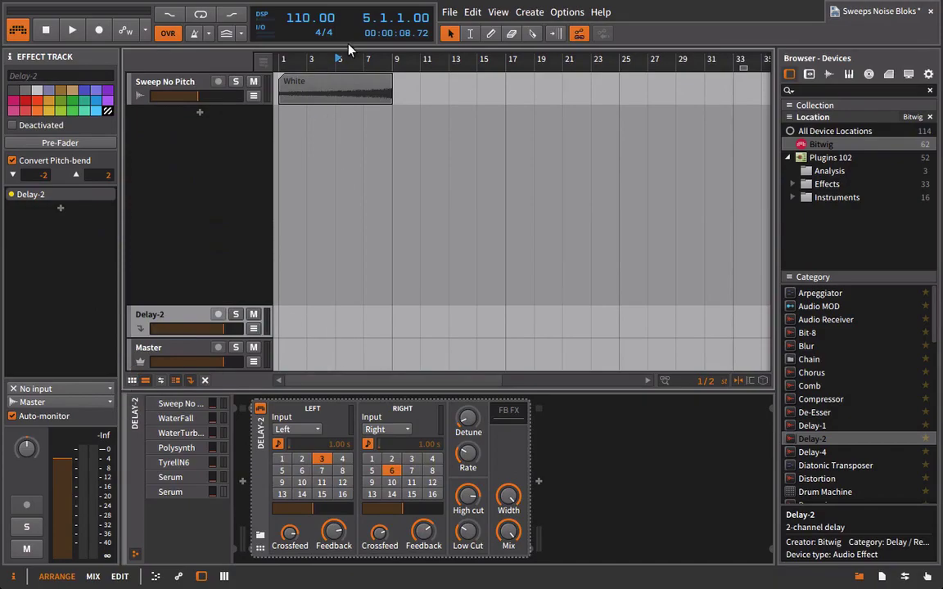
left_click(180, 88)
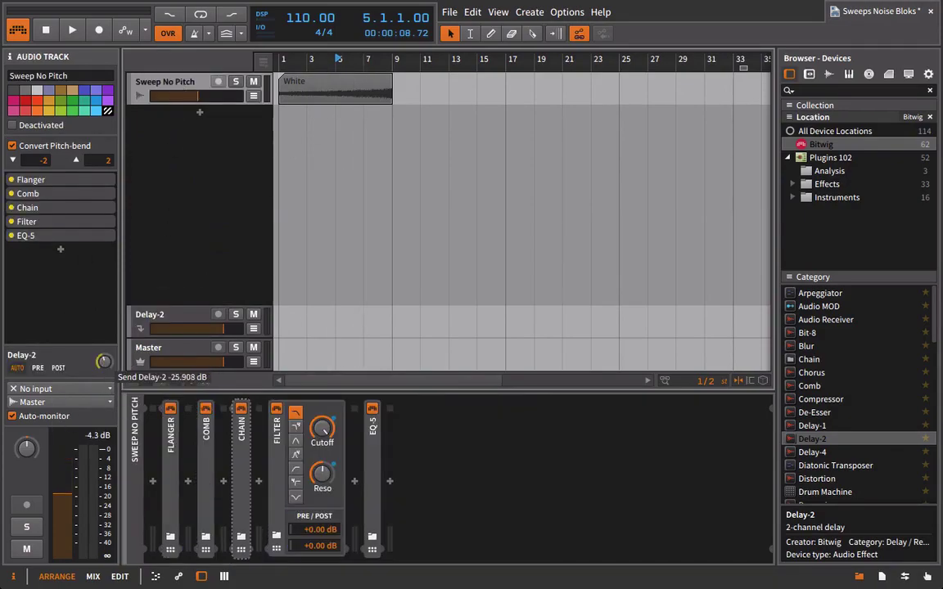
left_click(367, 55)
key("space")
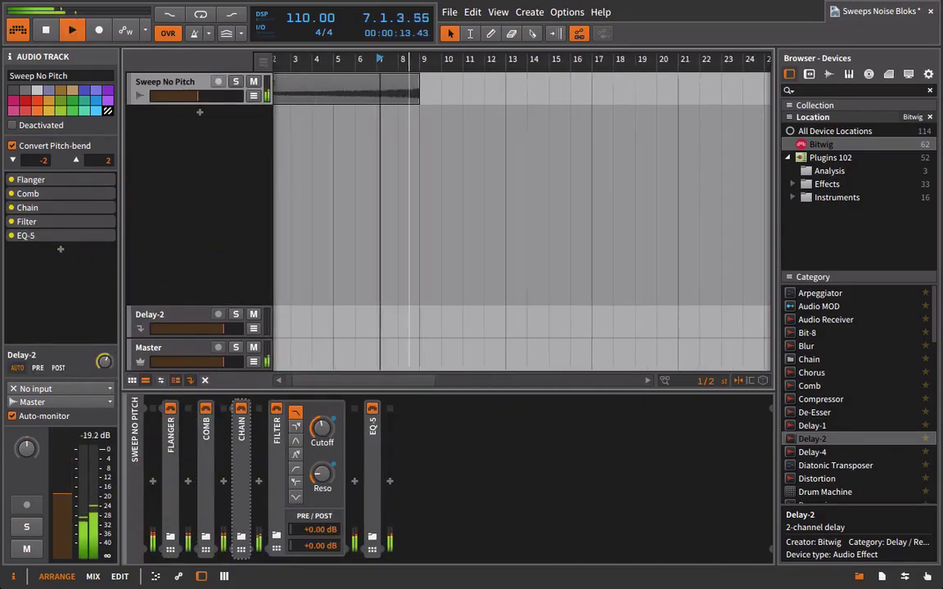
left_click_drag(409, 59, 440, 91)
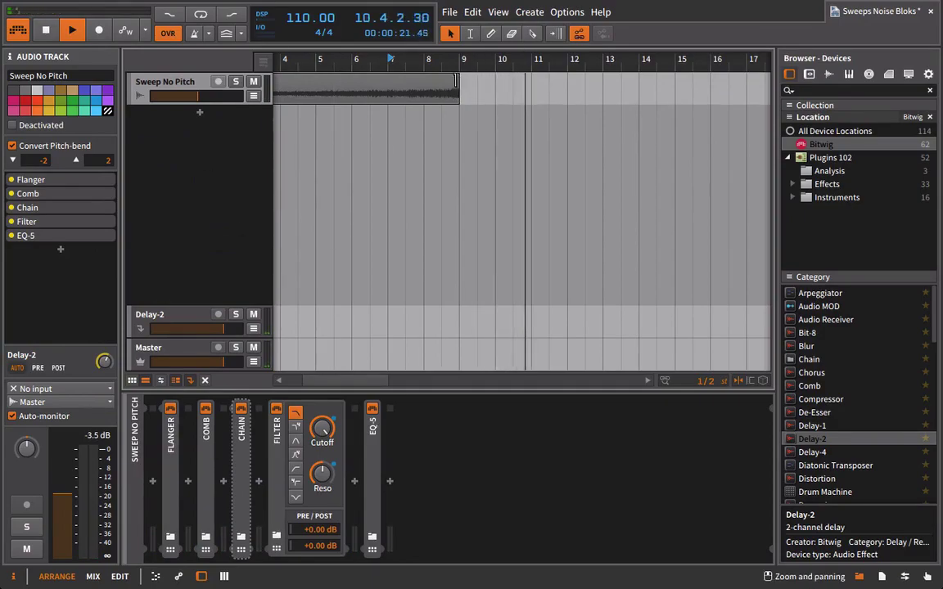
key("space")
scroll(377, 90, "up", 2)
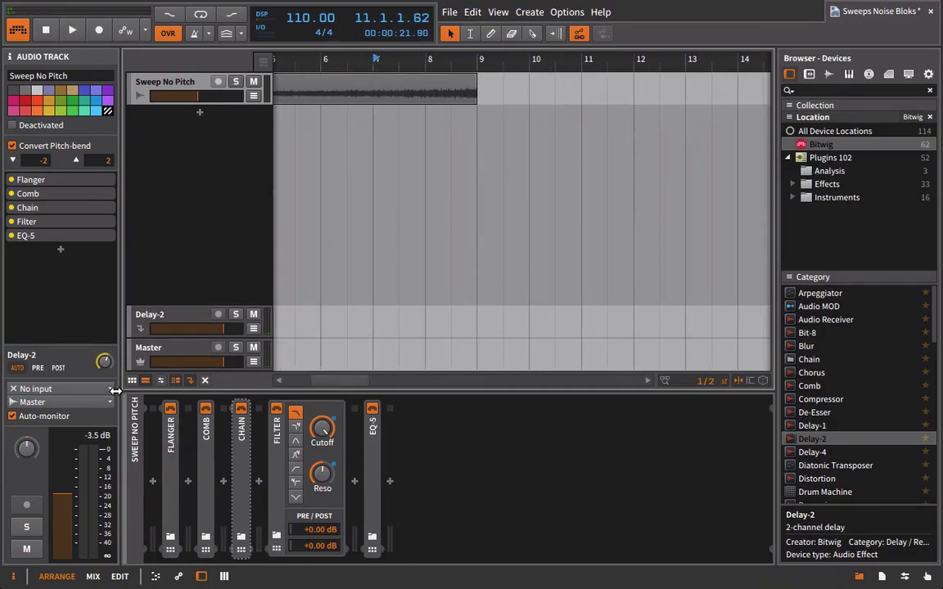
Step: Automate the Sweep No Pitch track's Delay-2 send with points at -Inf dB on bars 6 and 8 and -33.0 dB on bar 7
left_click(253, 97)
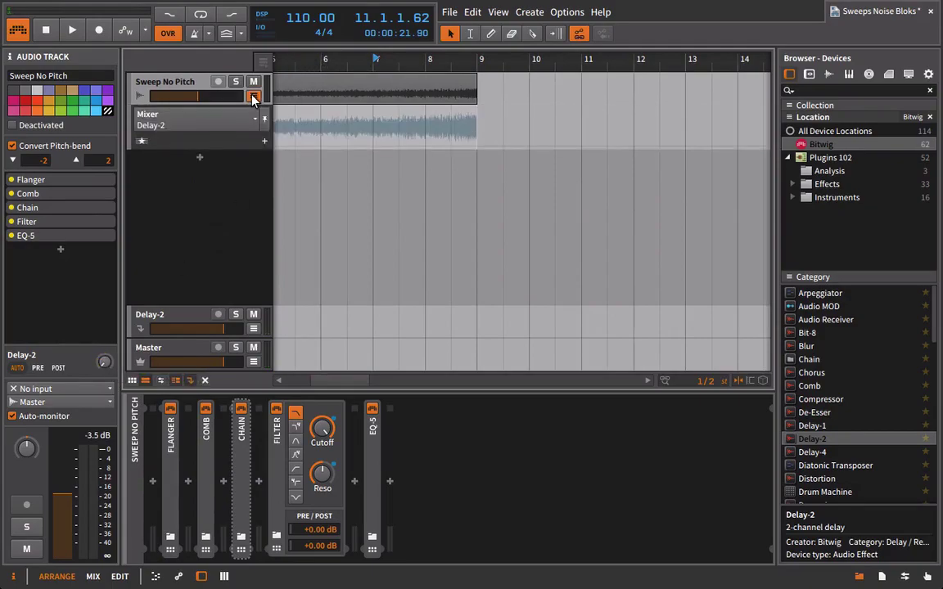
left_click_drag(427, 60, 393, 122)
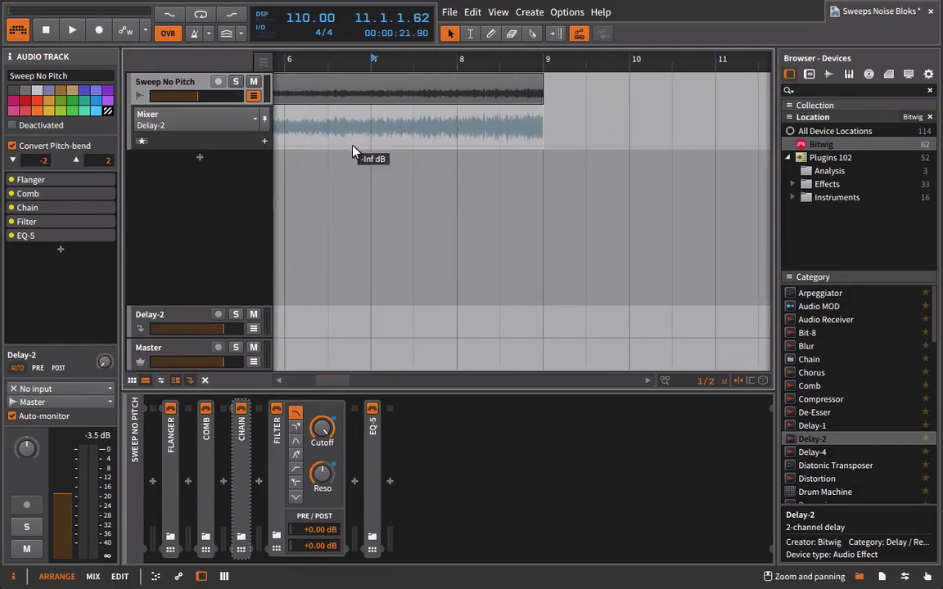
left_click(456, 146)
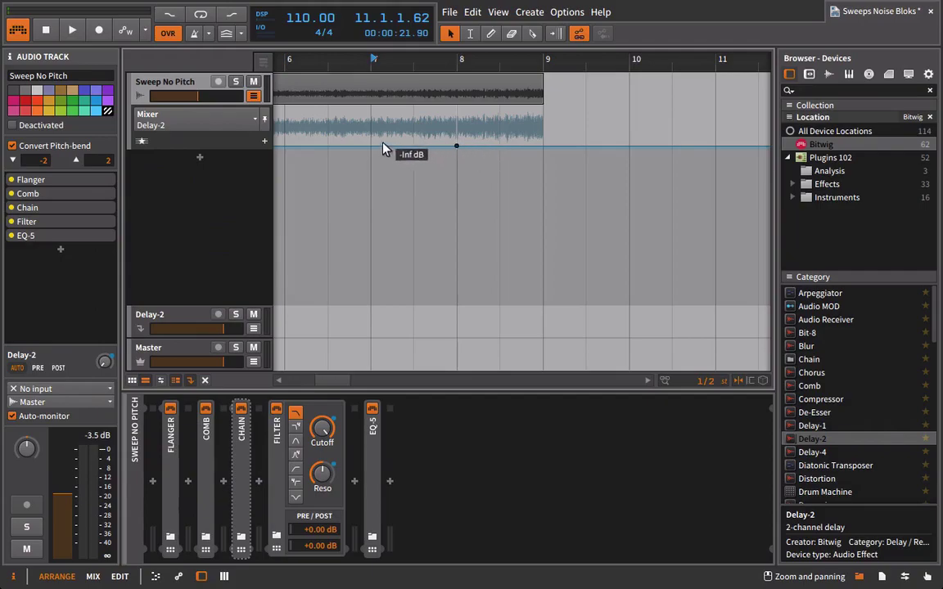
left_click_drag(370, 145, 370, 139)
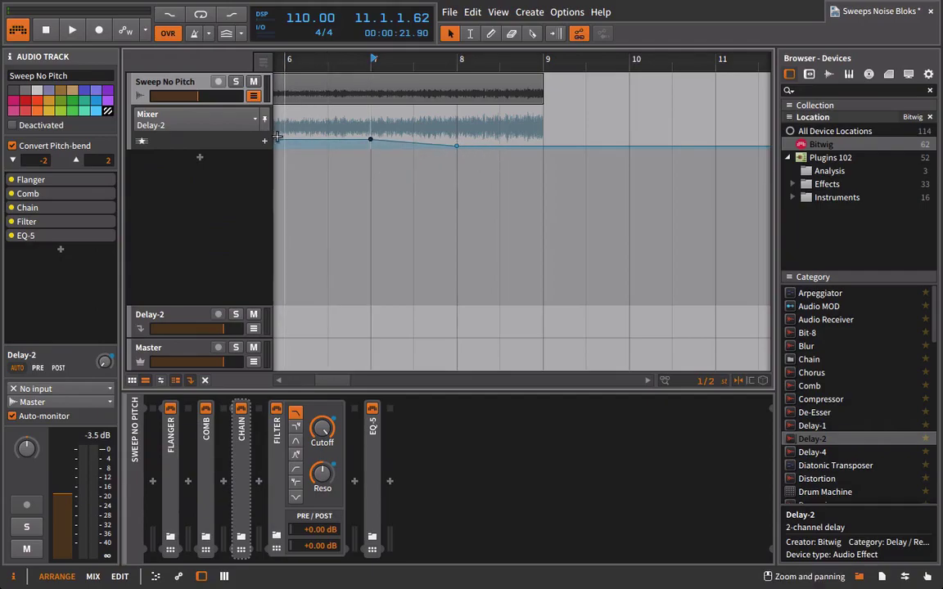
left_click(284, 145)
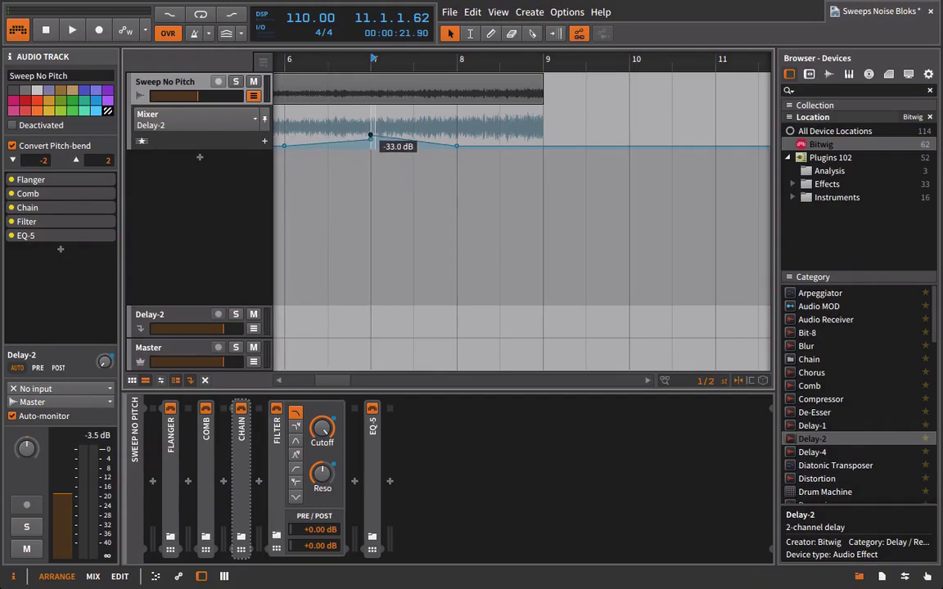
left_click(371, 137)
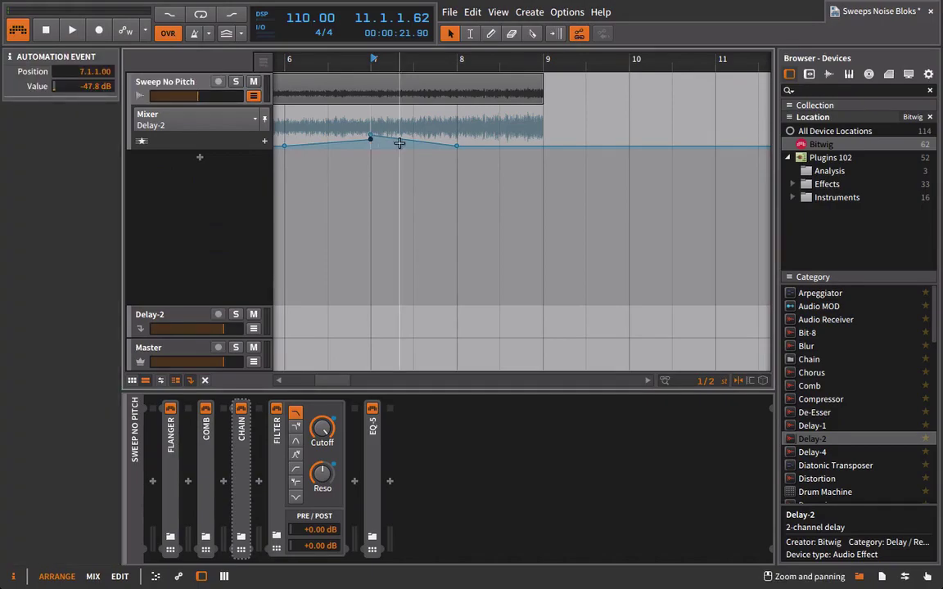
key("Escape")
Step: Make the Delay-2 send automation jump from -Inf to -9.29 dB at 8.3.1, moving the bar 8 point there, and play the sweep
left_click_drag(475, 145, 476, 124)
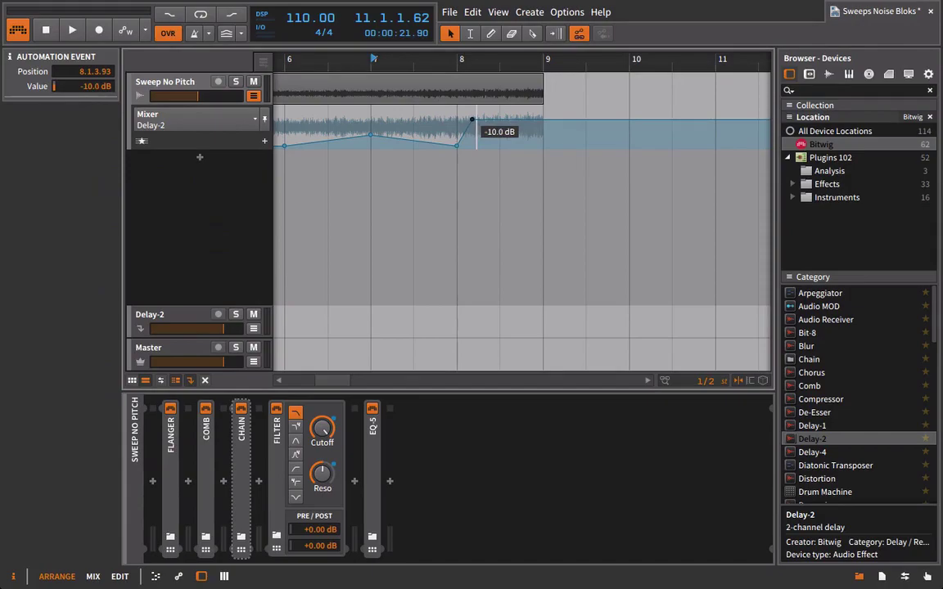
left_click_drag(499, 119, 499, 118)
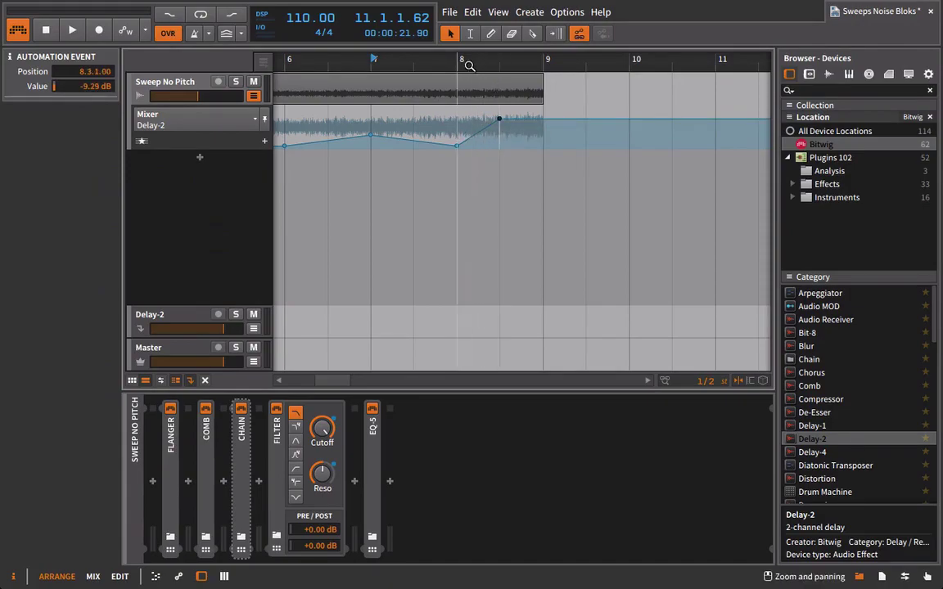
left_click_drag(455, 150, 477, 145)
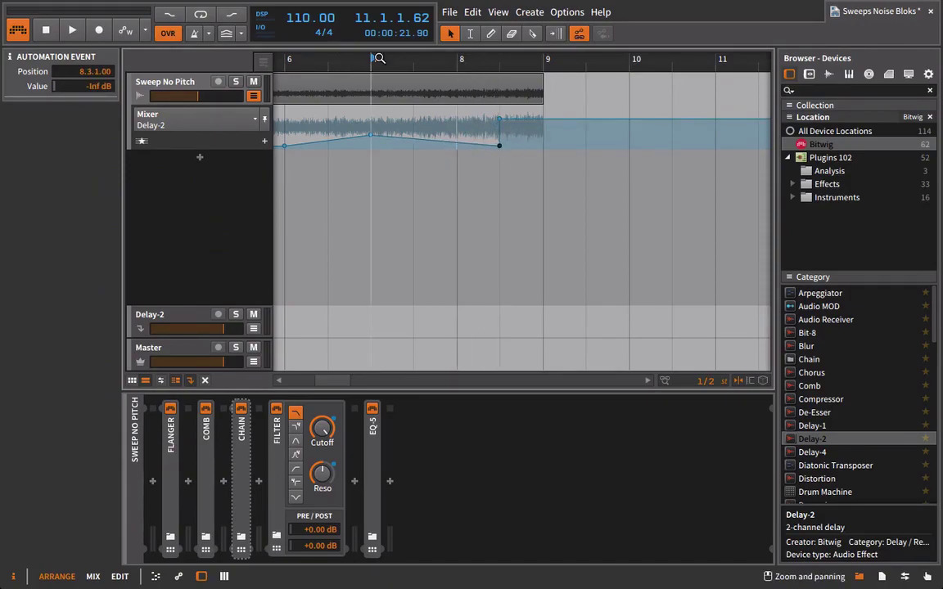
scroll(379, 58, "down", 5)
key("space")
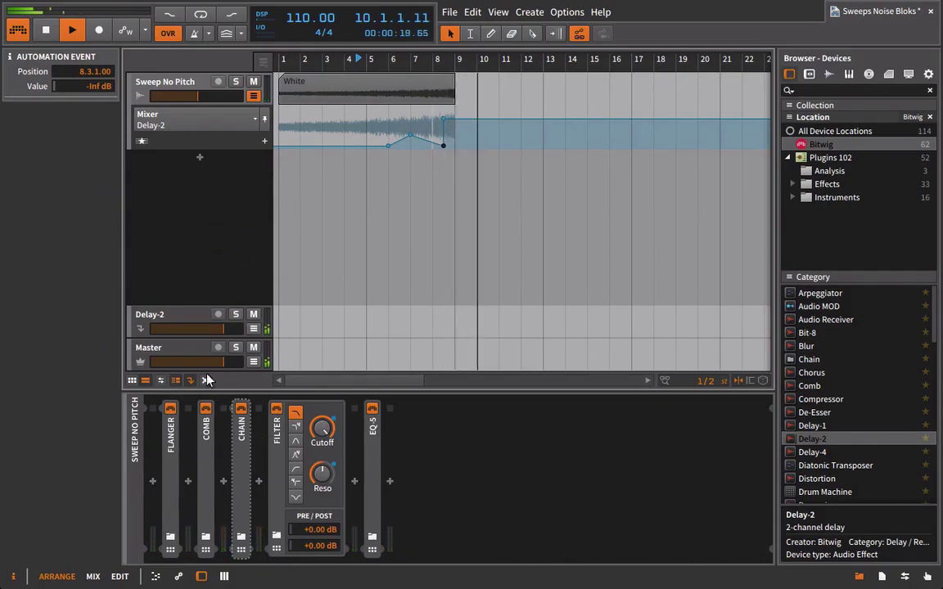
Step: Add a Tool and a Reverb after Delay-2 on the effect track, and replay the sweep from bar 7
left_click(178, 320)
scroll(865, 448, "down", 5)
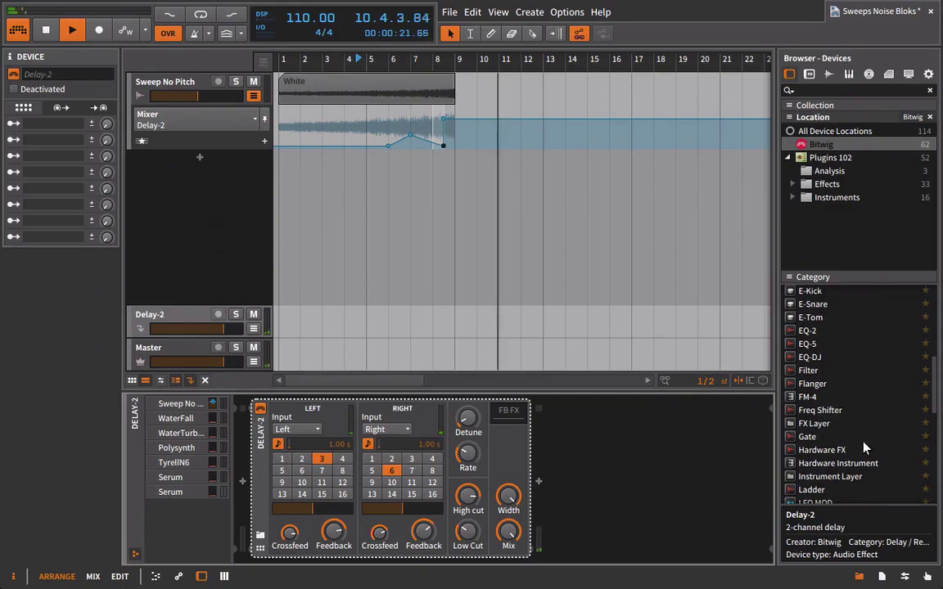
scroll(843, 453, "down", 3)
scroll(802, 426, "down", 10)
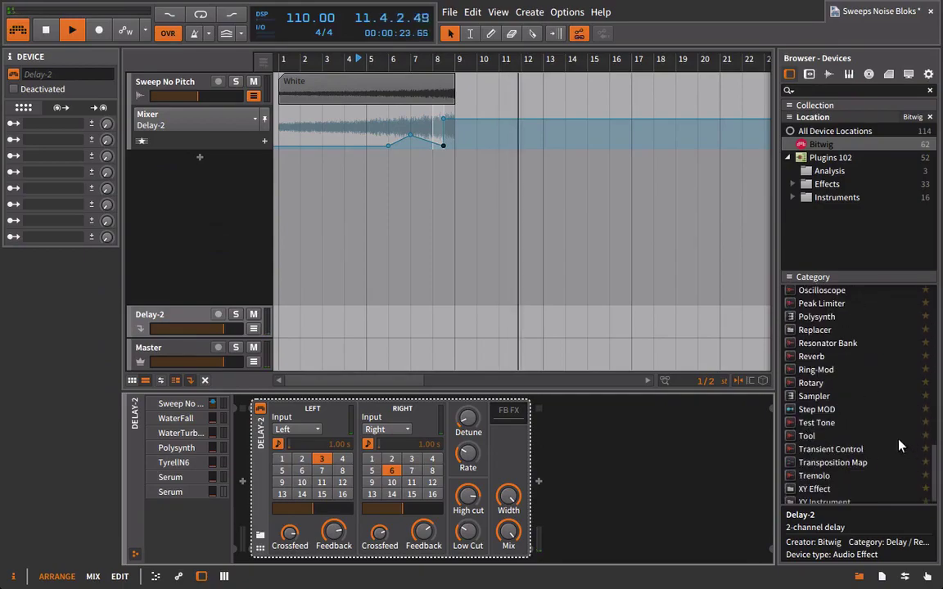
left_click(806, 453)
left_click_drag(854, 472, 620, 540)
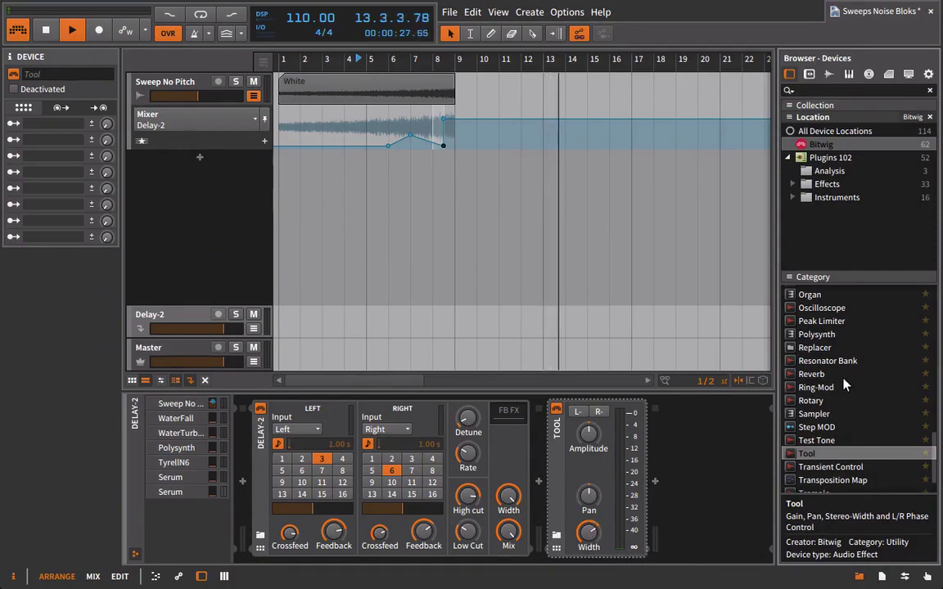
left_click_drag(810, 374, 751, 472)
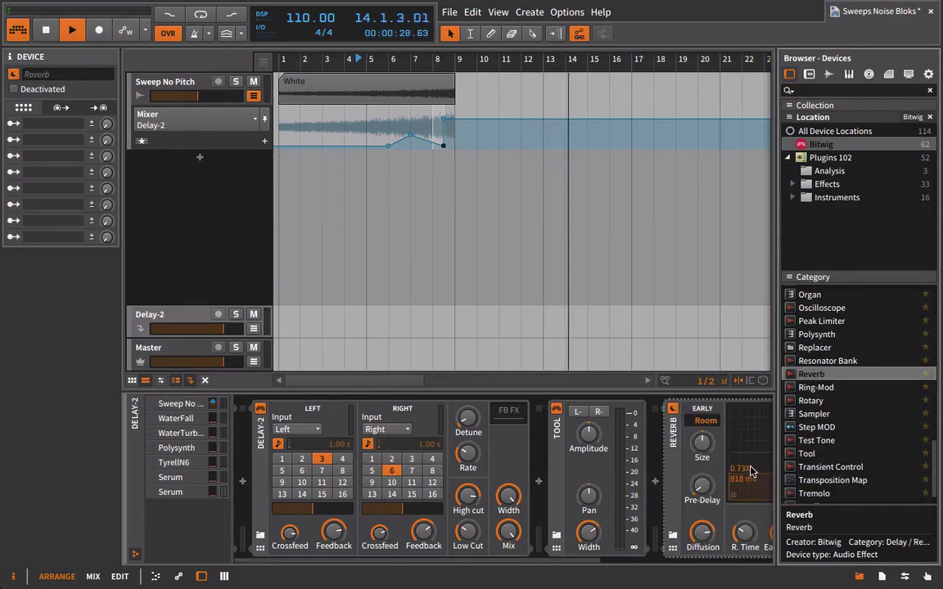
left_click(415, 61)
key("space")
key("space")
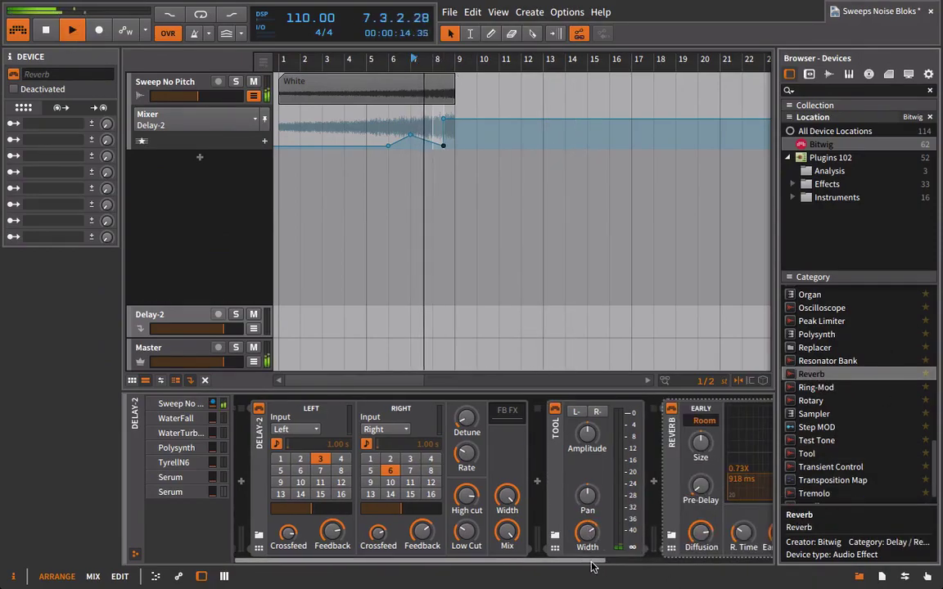
Step: Set the Reverb's width to about 107 % and add an EQ-5 after it on the Delay-2 effect track
left_click_drag(591, 563, 720, 561)
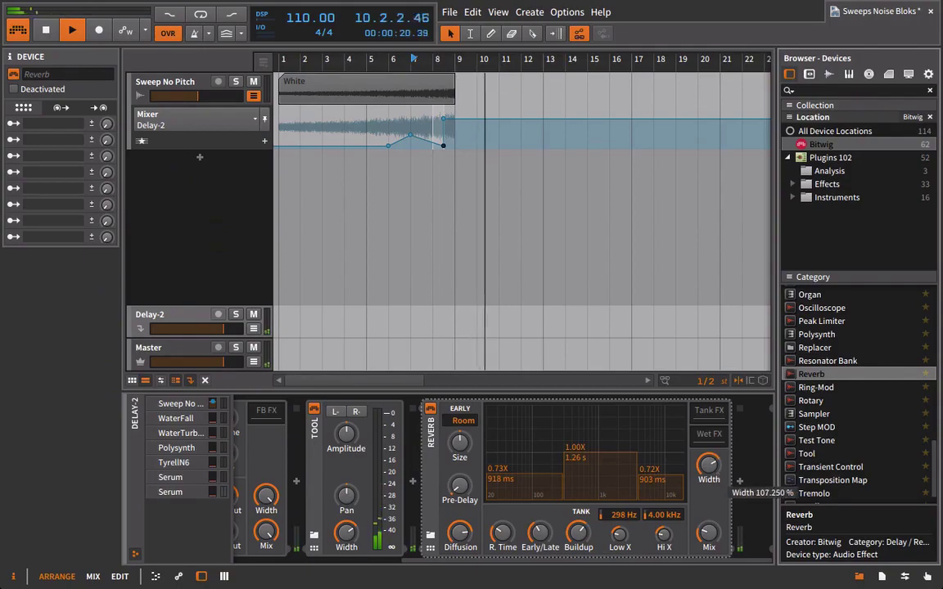
scroll(859, 397, "up", 10)
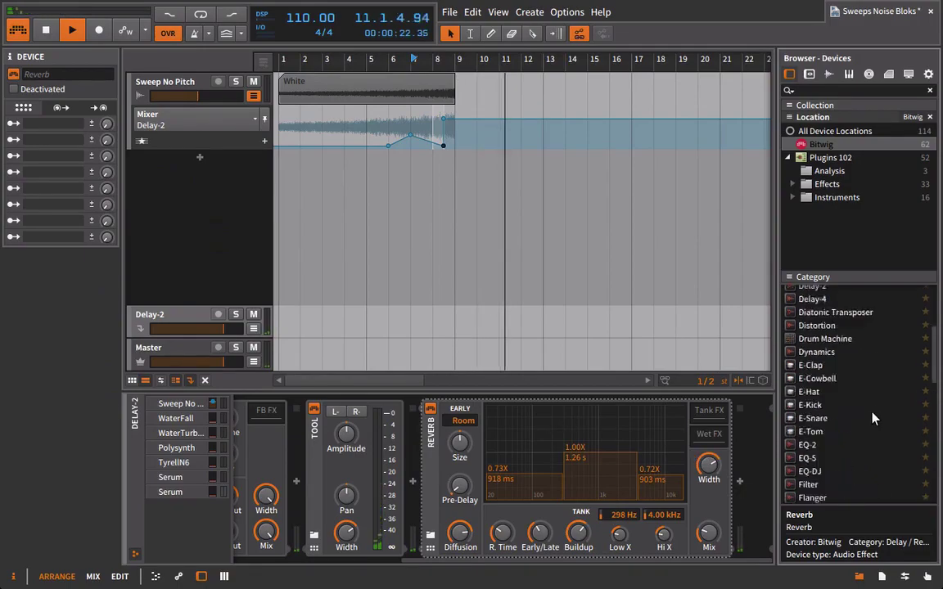
scroll(817, 405, "down", 3)
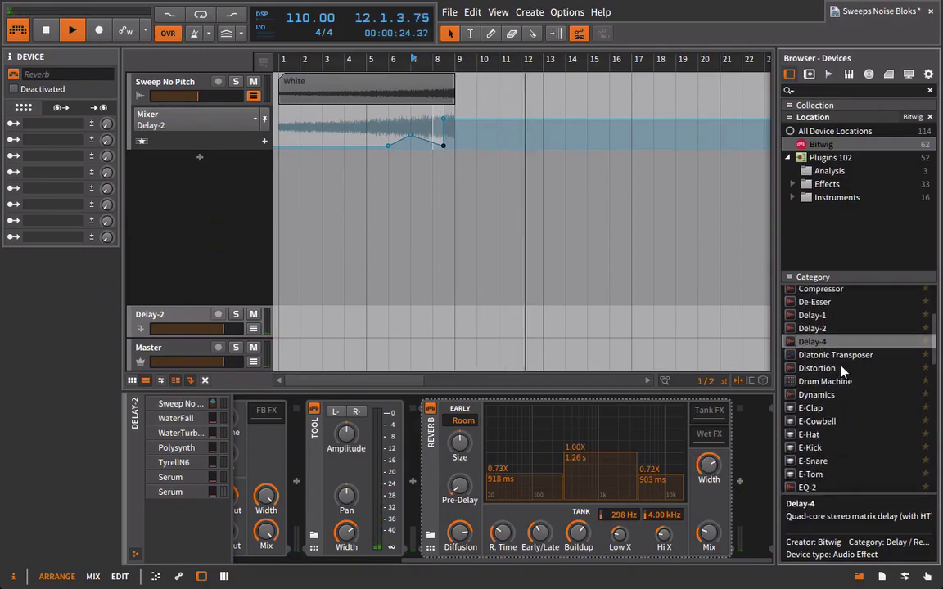
left_click_drag(816, 446, 686, 416)
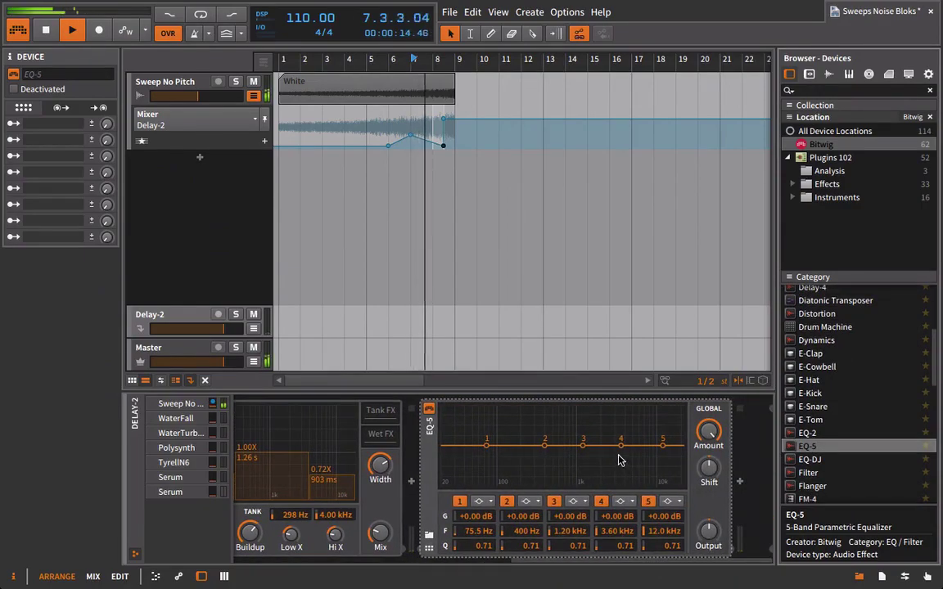
Step: Shape the EQ-5 with a low cut at 295 Hz, -3.90 dB at 912 Hz, +4.60 dB at 4.54 kHz and -3.20 dB at 12.7 kHz
left_click_drag(621, 450, 664, 450)
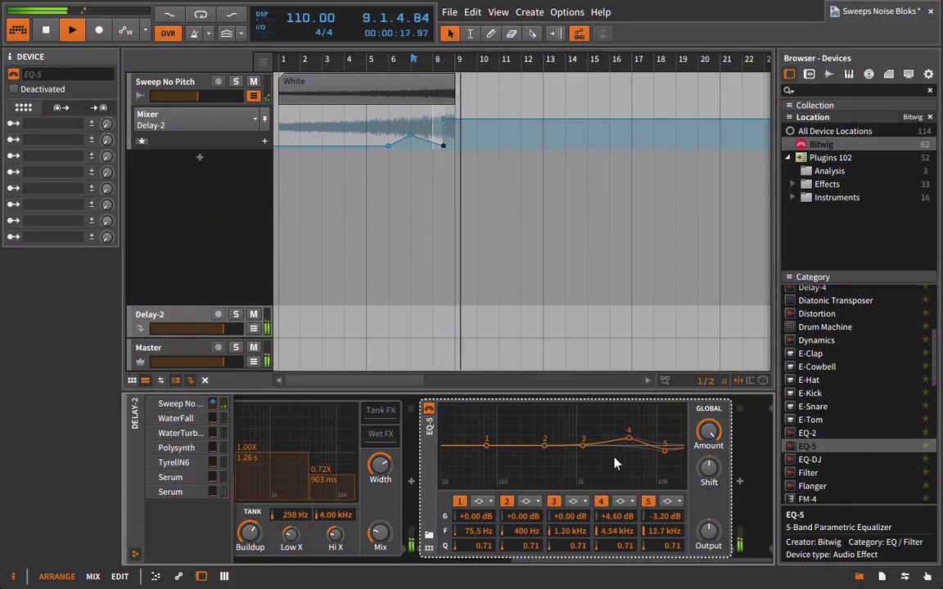
left_click(484, 501)
left_click(495, 518)
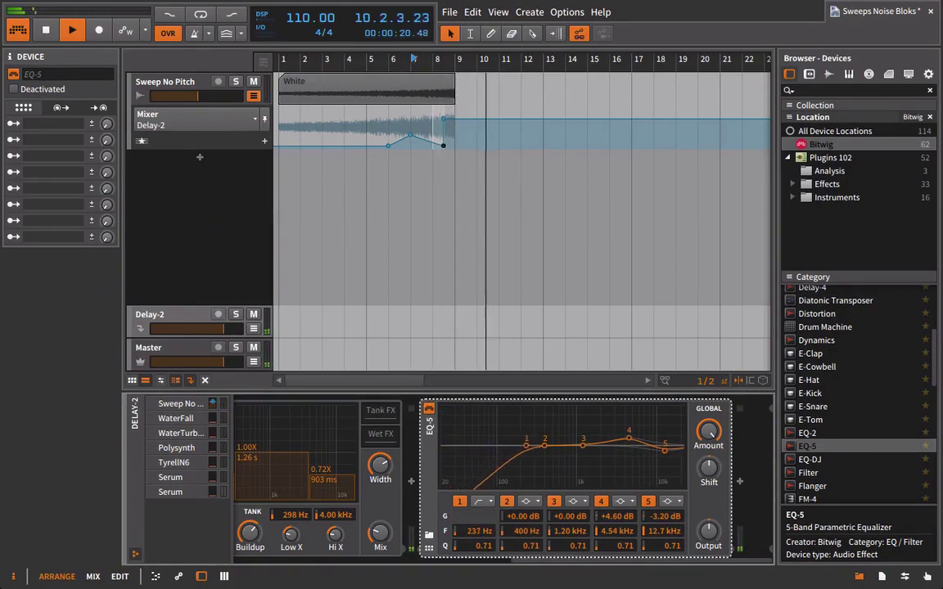
mouse_move(486, 444)
left_mouse_down()
mouse_move(533, 440)
mouse_move(573, 451)
left_mouse_up()
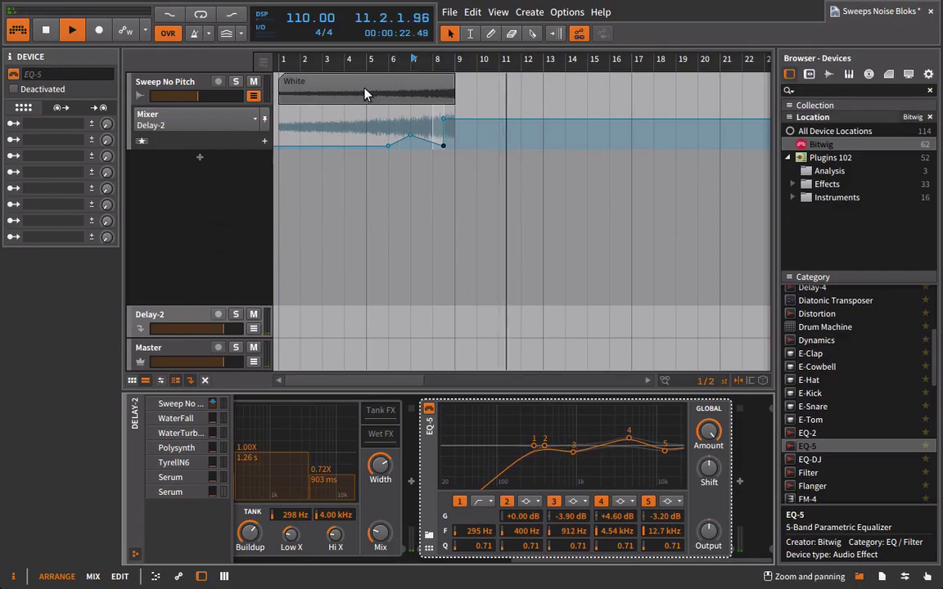
key("space")
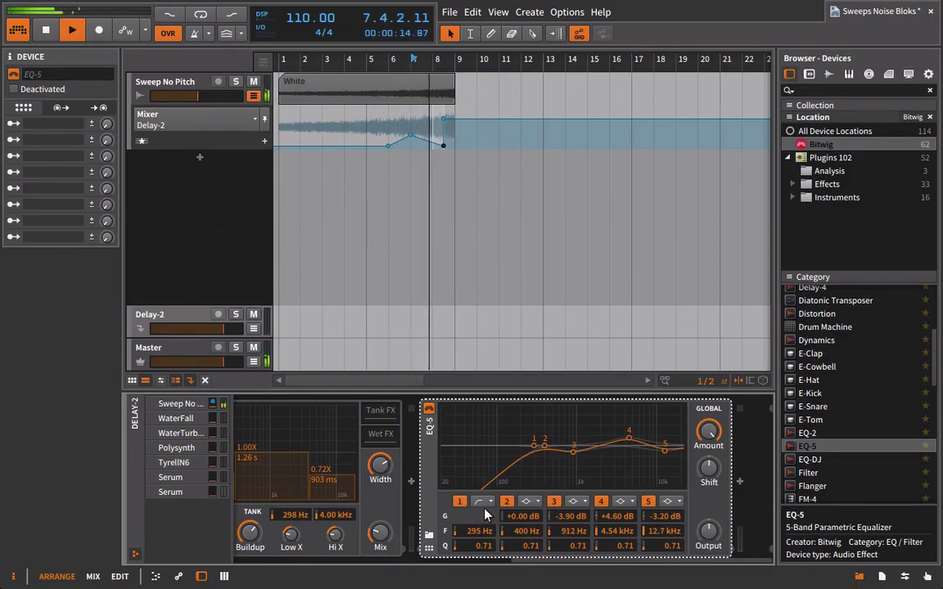
Step: Collapse the Reverb, EQ-5 and Delay-2 devices and insert the TAL-Chorus-LX-64 effect between Delay-2 and the Tool
scroll(486, 475, "up", 3)
left_click(396, 444)
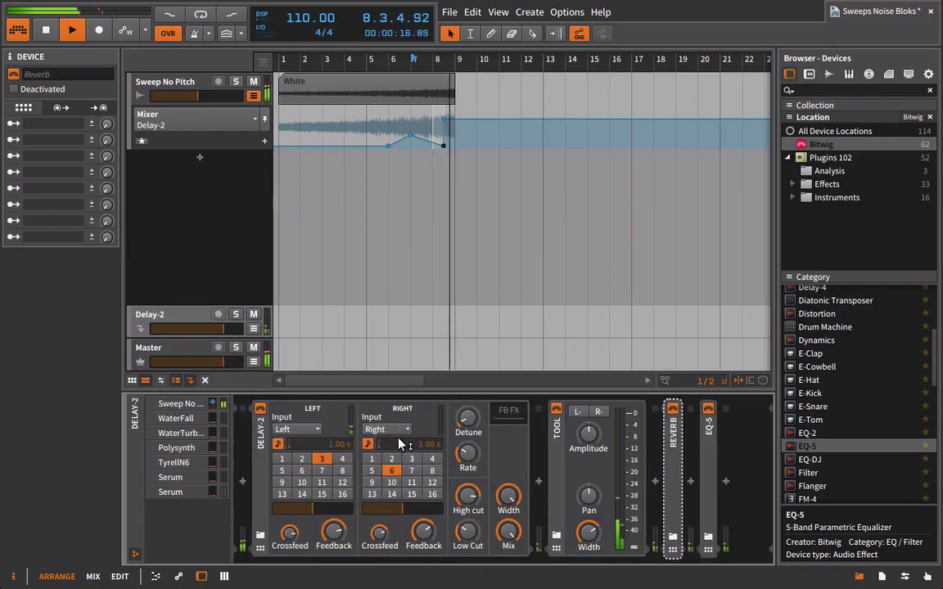
left_click(261, 455)
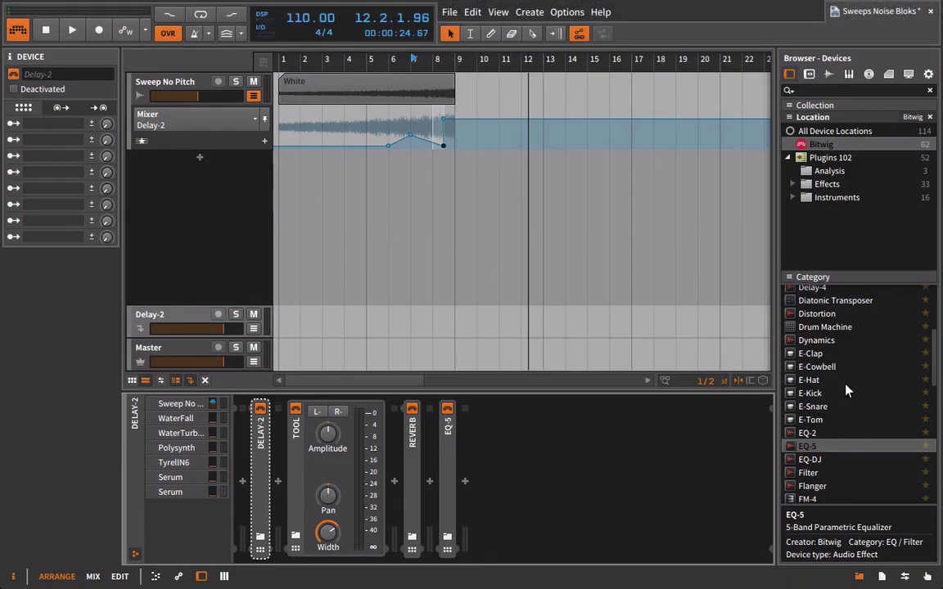
left_click(822, 185)
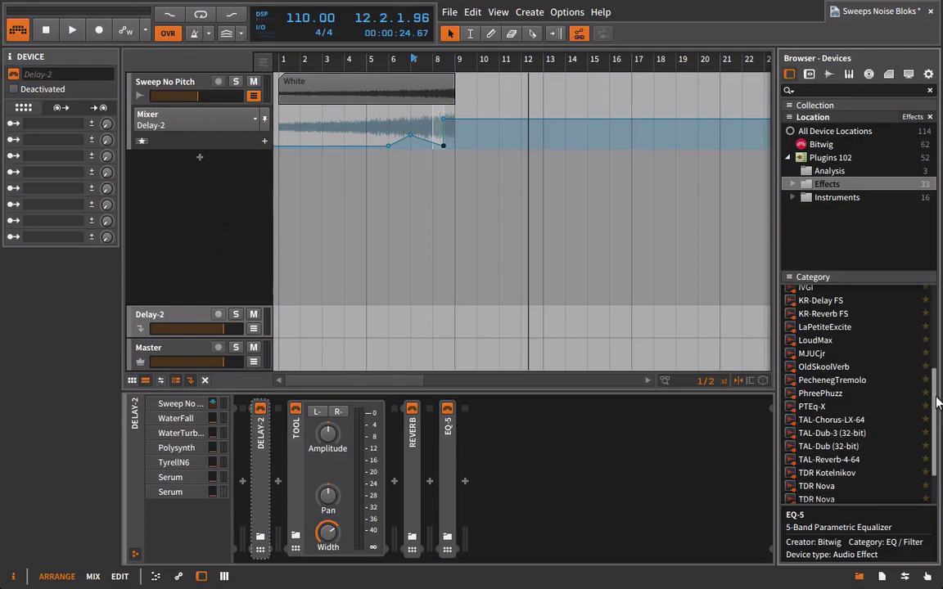
left_click_drag(937, 439, 913, 330)
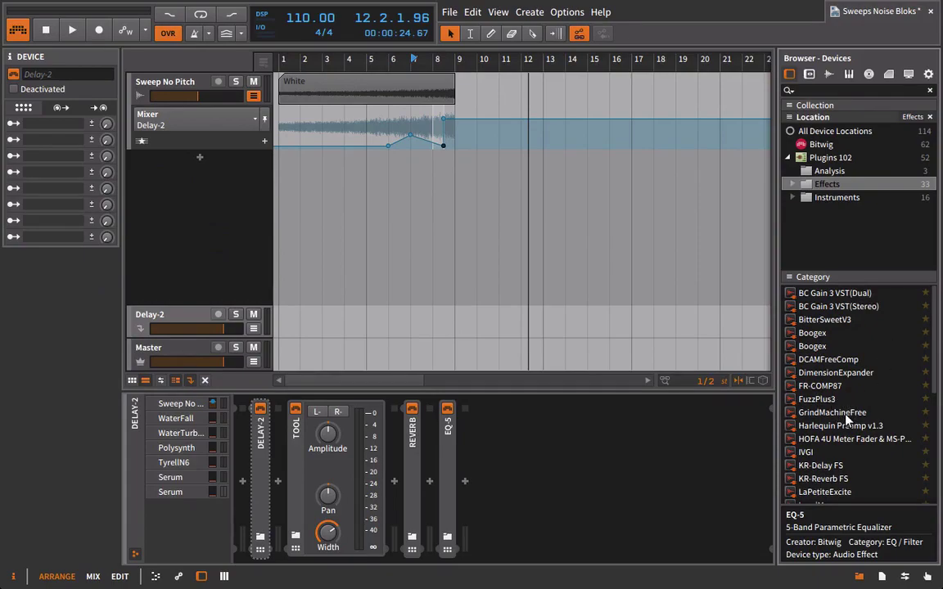
scroll(847, 417, "down", 3)
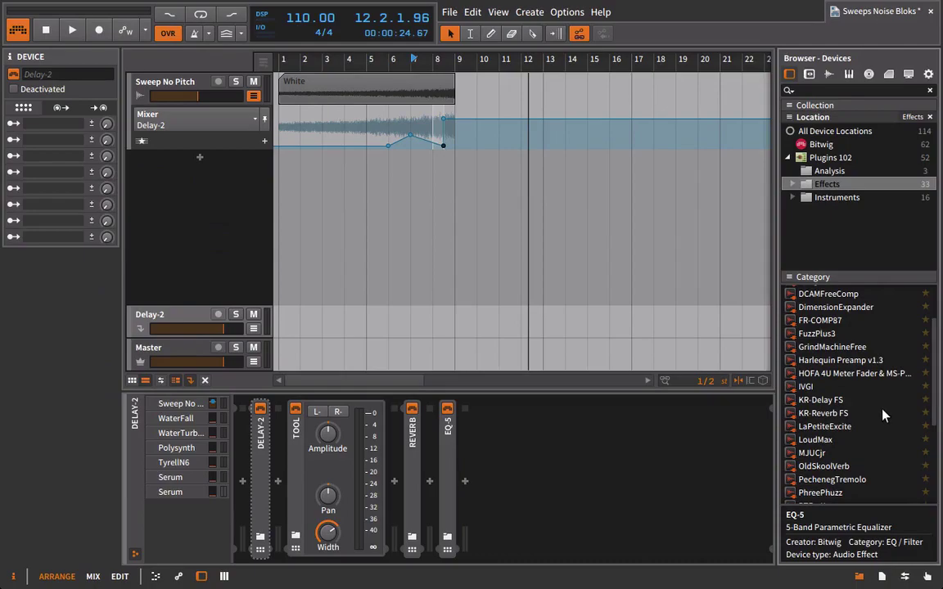
scroll(861, 397, "down", 4)
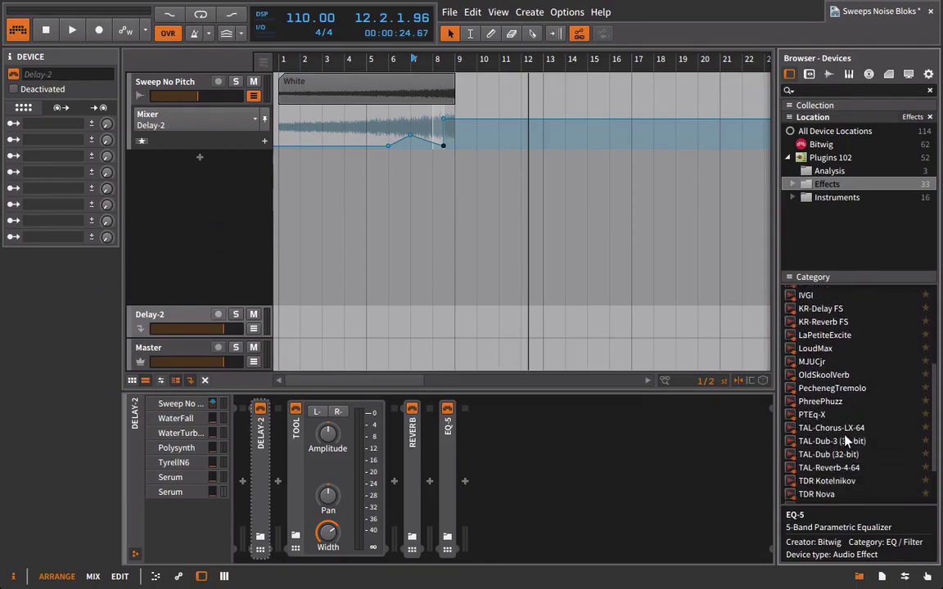
mouse_move(806, 437)
left_mouse_down()
mouse_move(358, 503)
mouse_move(284, 482)
left_mouse_up()
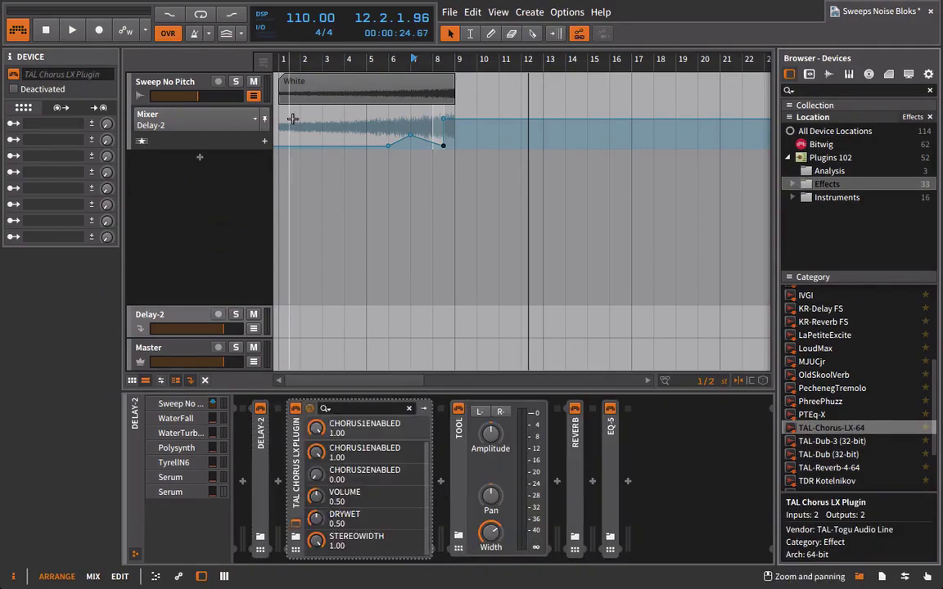
Step: Play the sweep while enabling both choruses in TAL-Chorus-LX with dry/wet at 0.55 and volume at 0.38, and close its window
key("space")
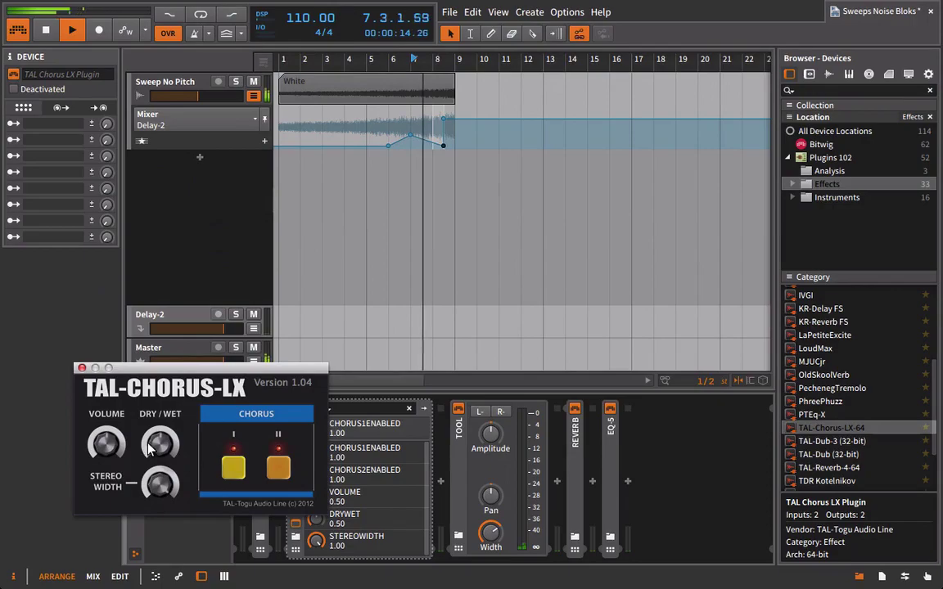
left_click_drag(169, 443, 175, 438)
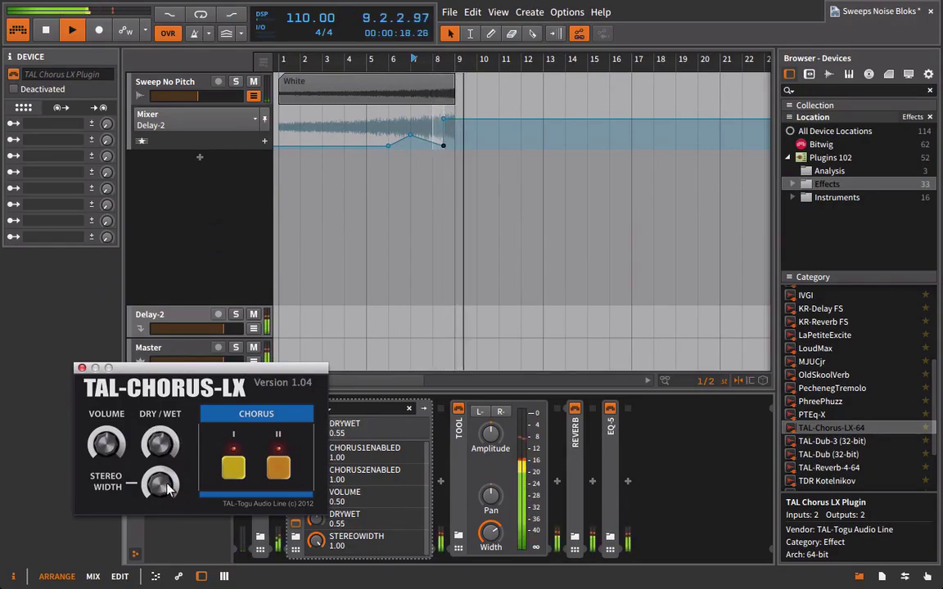
left_click_drag(107, 446, 111, 484)
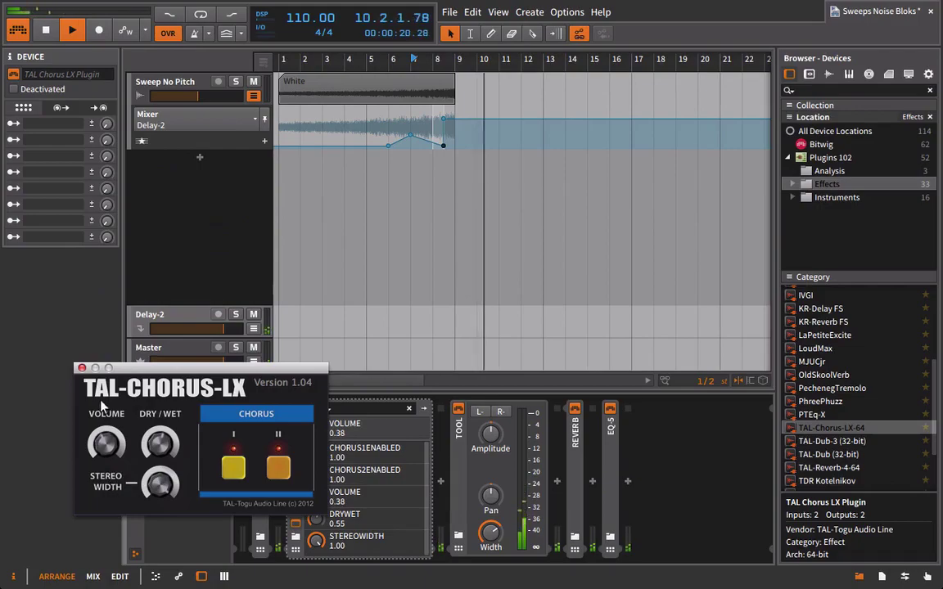
left_click(81, 368)
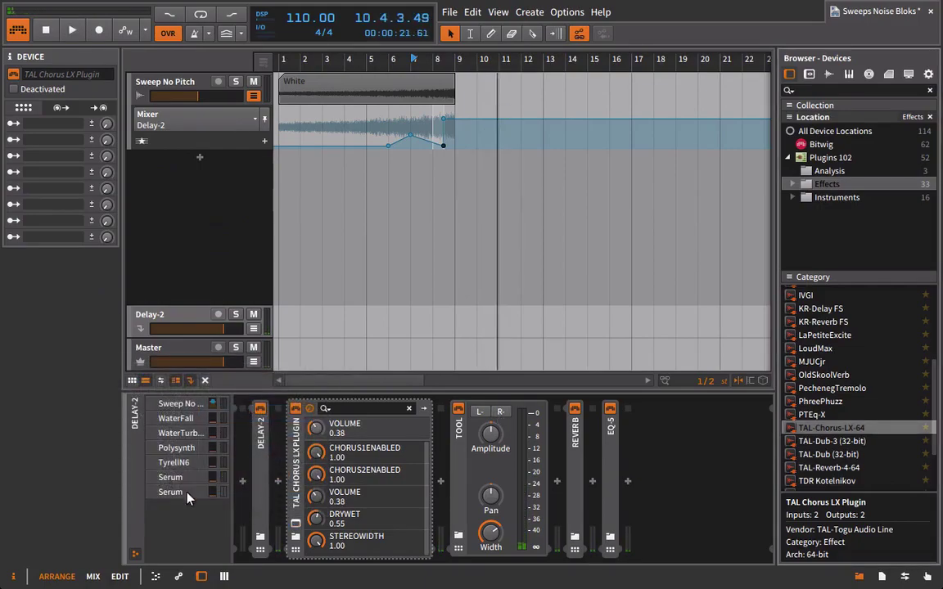
Step: Set Delay-2's left and right times to 4 and 8, and lower the send automation point at bar 7 to -40.5 dB during playback
double_click(258, 464)
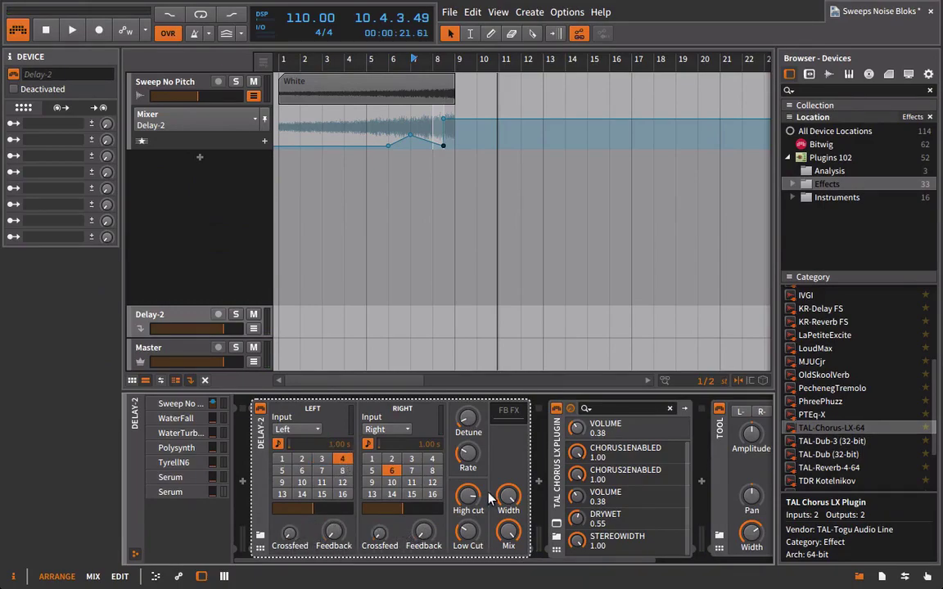
double_click(394, 62)
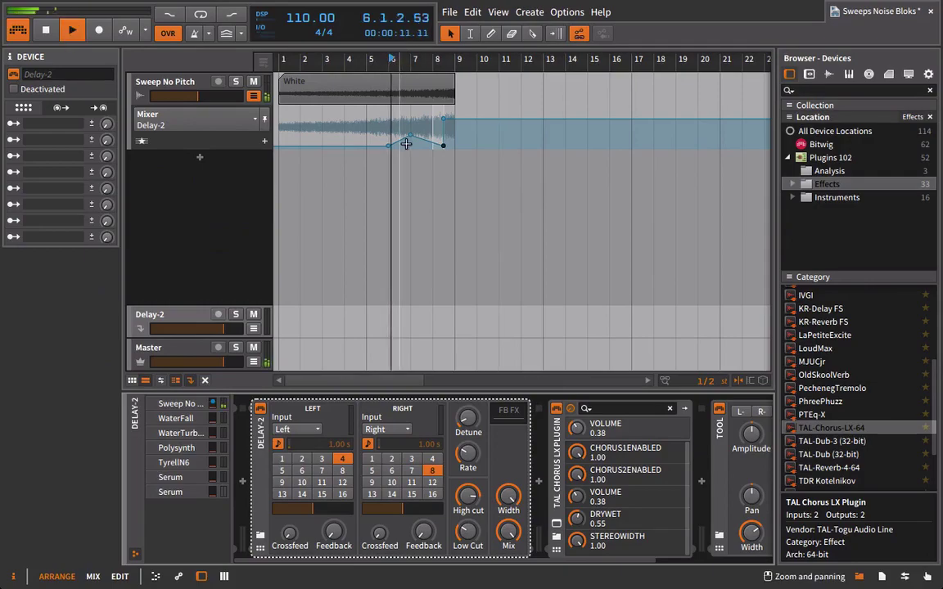
left_click_drag(410, 135, 413, 147)
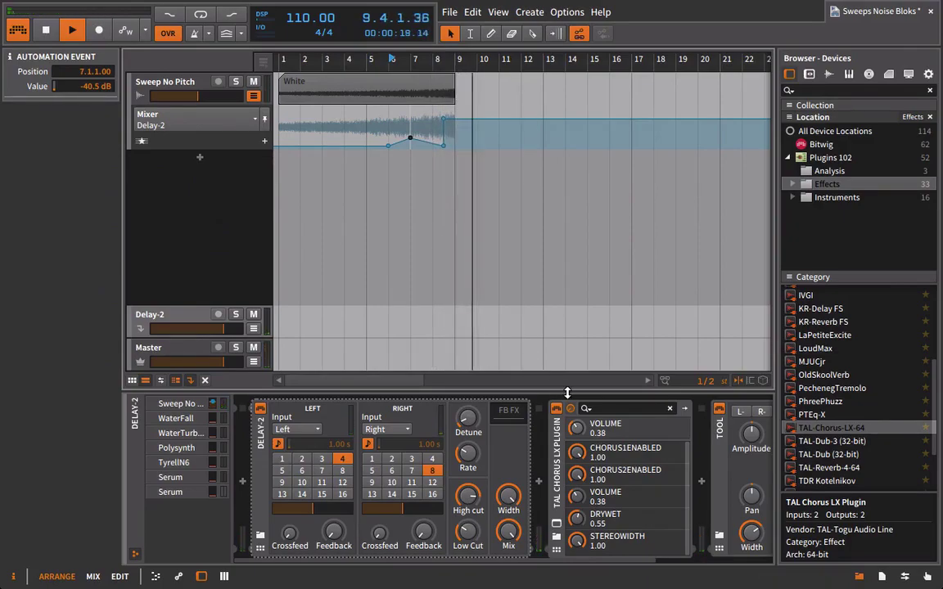
key("space")
Step: Show the Sweep No Pitch track's Filter cutoff automation around bar 9 and lower its end point there
left_click(173, 81)
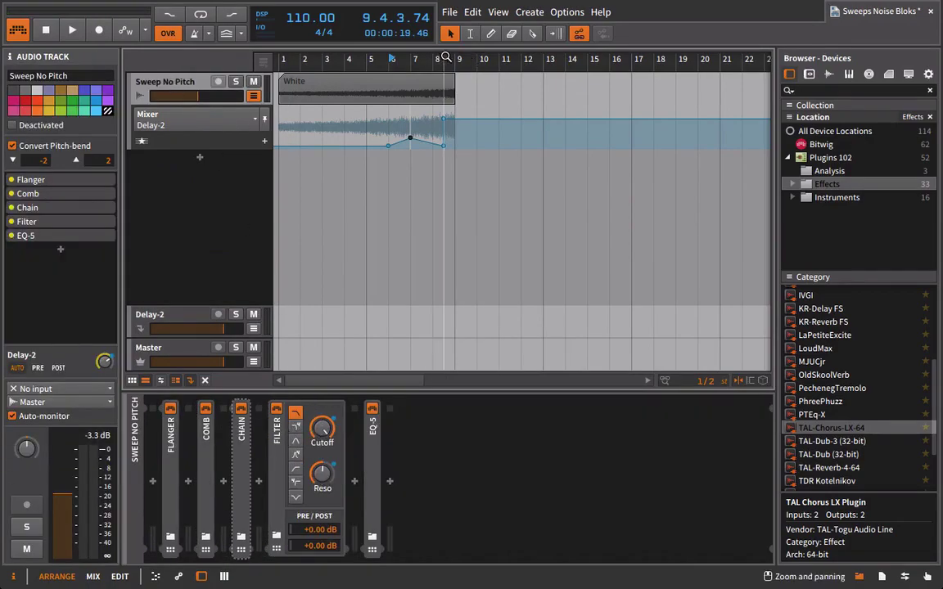
left_click_drag(446, 57, 403, 165)
left_click(325, 434)
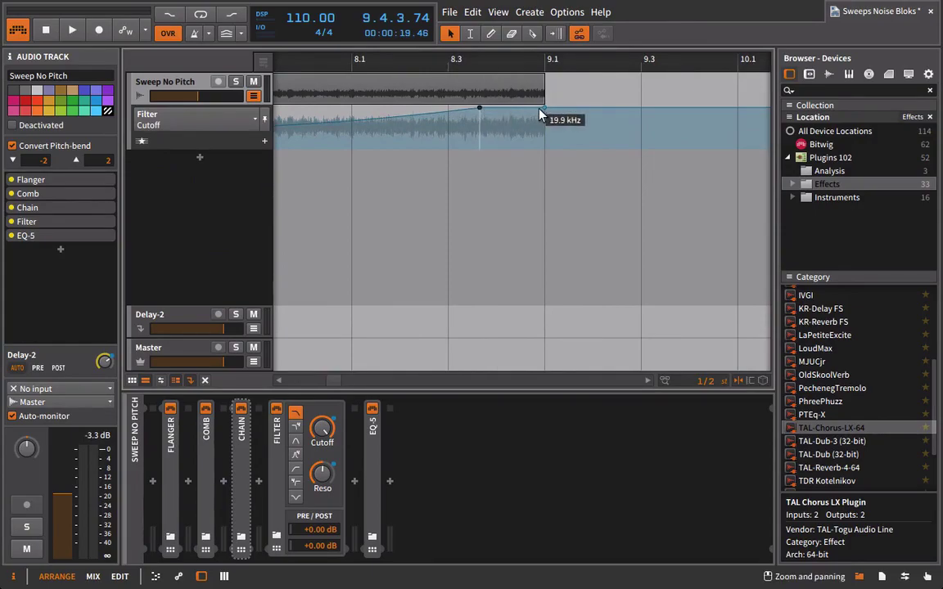
left_click_drag(544, 108, 545, 128)
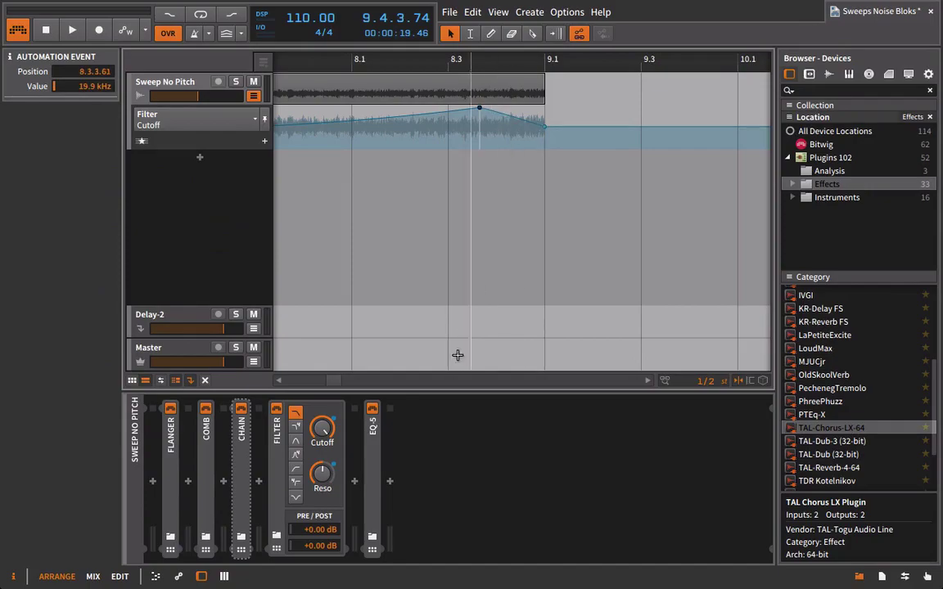
Step: Raise the Filter resonance automation point at bar 9 to 64.0 % while playing from bar 8
left_click(325, 483)
left_click(360, 59)
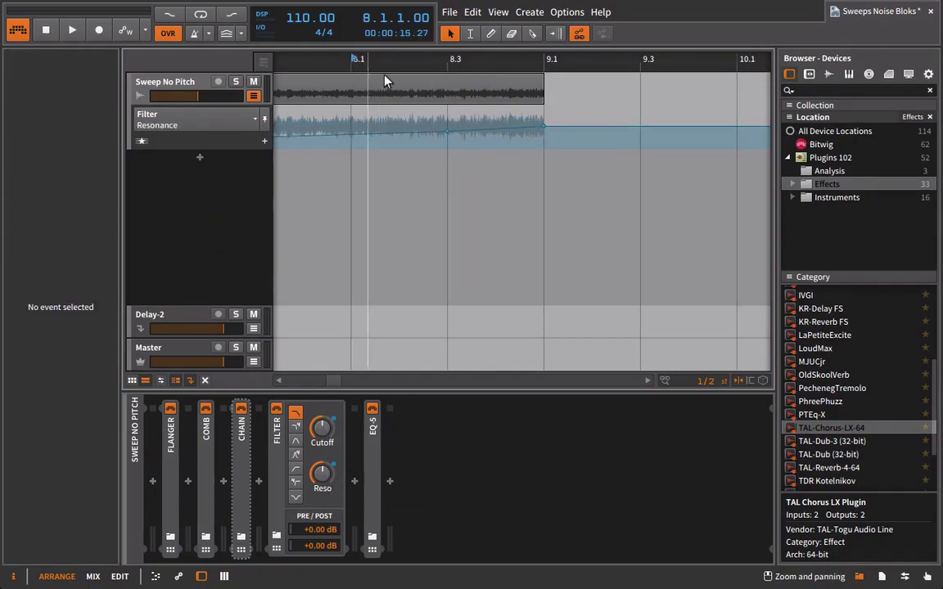
key("space")
left_click(545, 124)
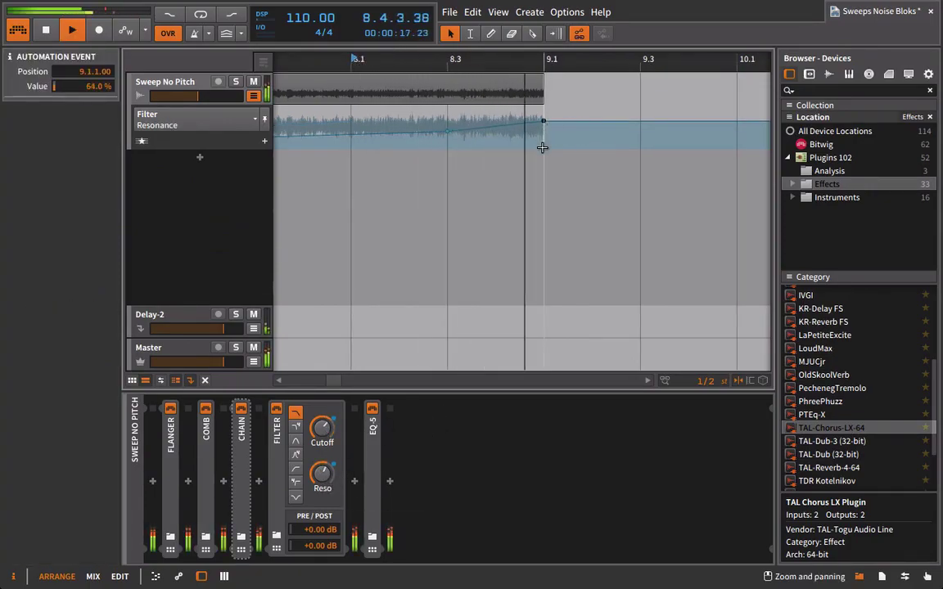
Step: Lower the Filter cutoff automation point at bar 9 to 63.7 Hz and replay the end of the sweep
left_click(323, 442)
key("space")
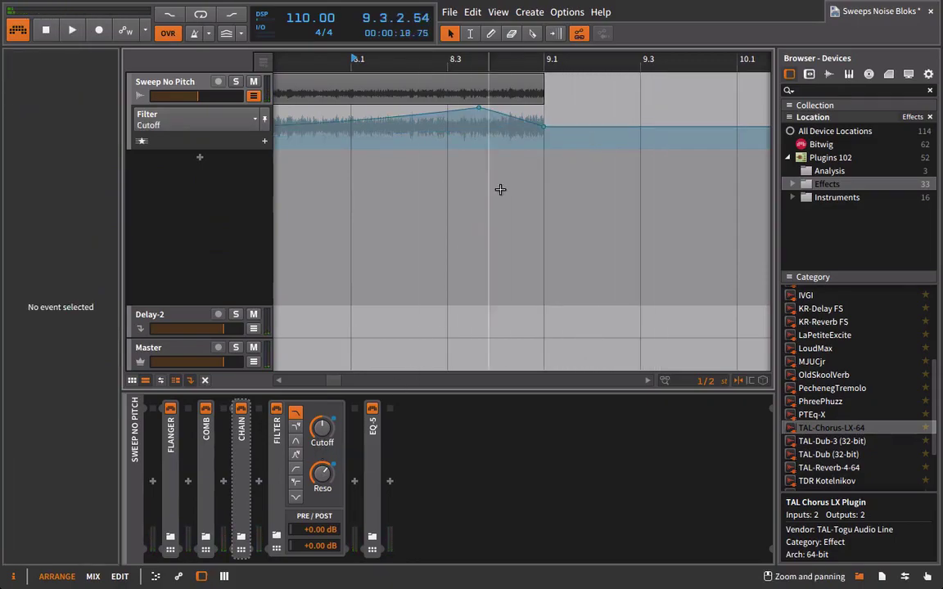
left_click_drag(548, 131, 546, 140)
key("space")
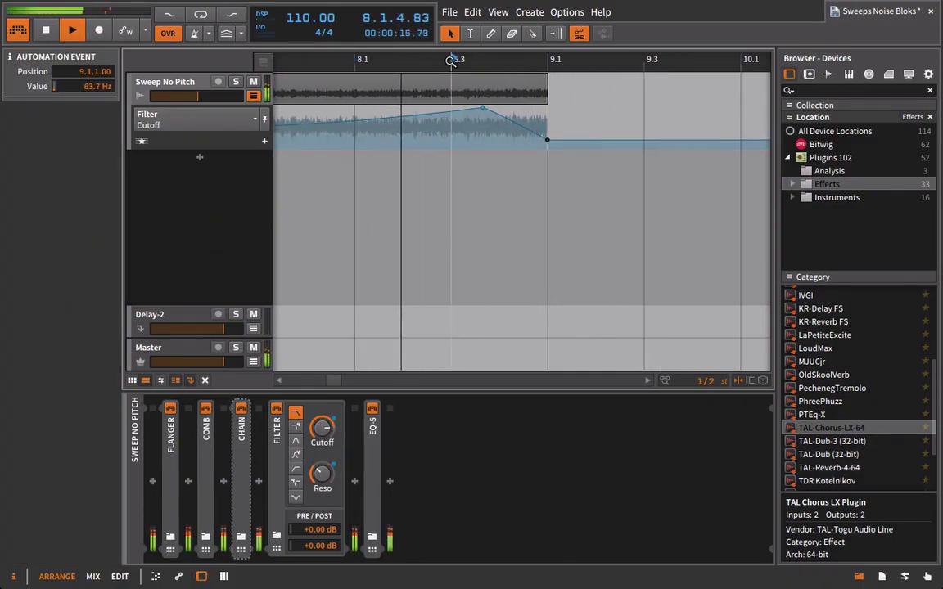
Step: Switch the Filter to its second filter type and raise the resonance automation at bar 9 to 77.0 %, replaying from 8.3
left_click(295, 426)
key("space")
key("space")
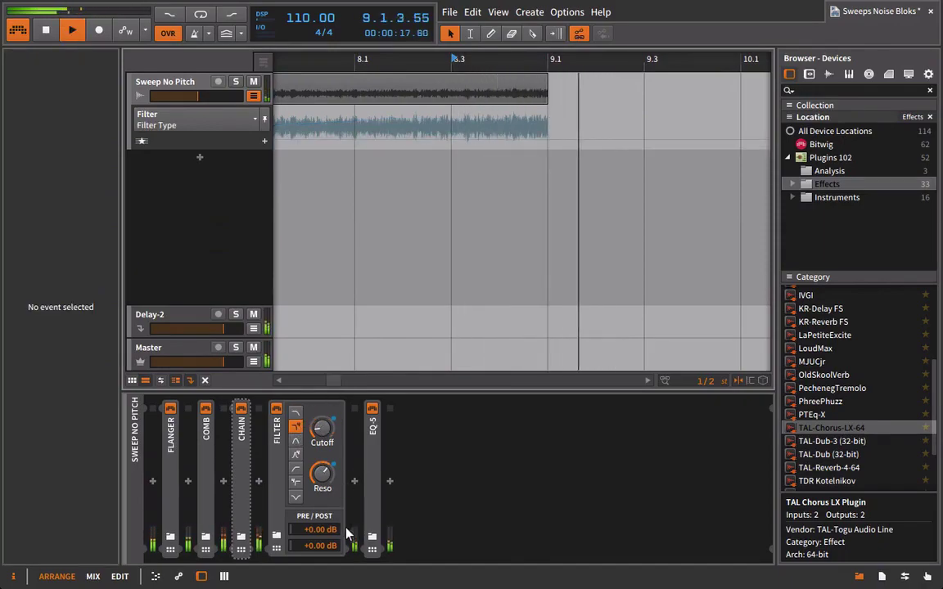
left_click_drag(323, 473, 323, 466)
left_click_drag(548, 124, 549, 119)
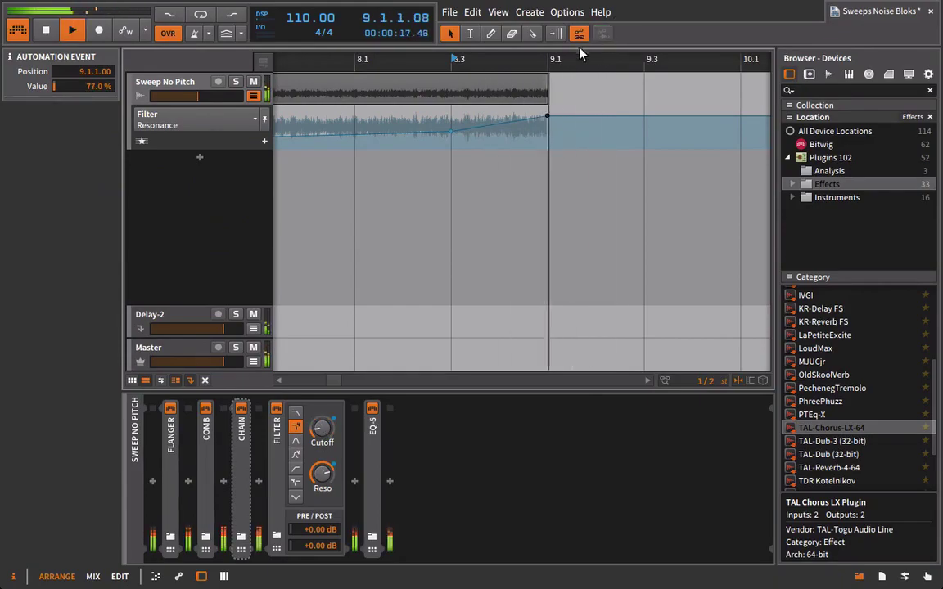
scroll(547, 119, "down", 5)
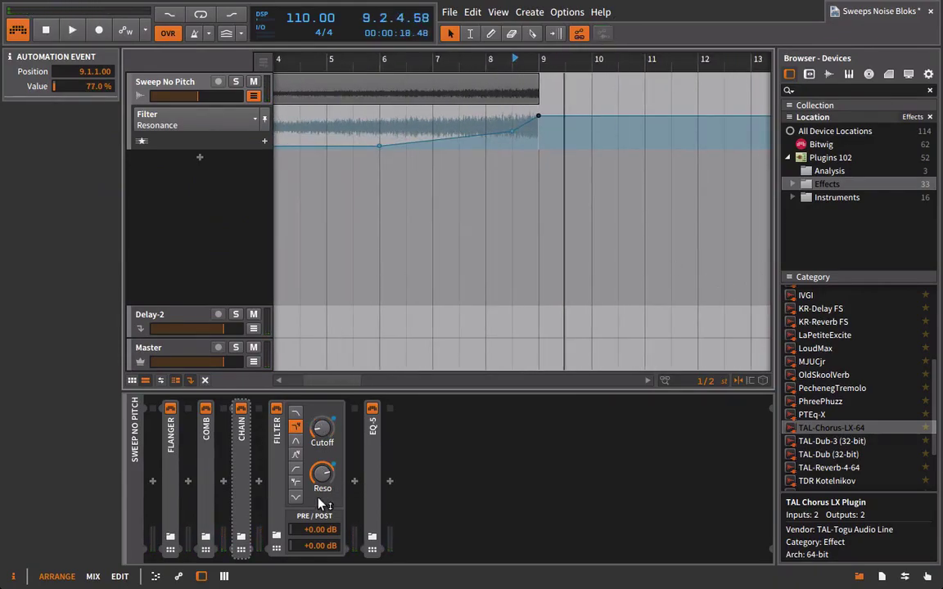
Step: Insert Bitwig's Bit-8 bitcrusher between the Filter and the EQ-5 on the Sweep No Pitch track
scroll(847, 345, "up", 4)
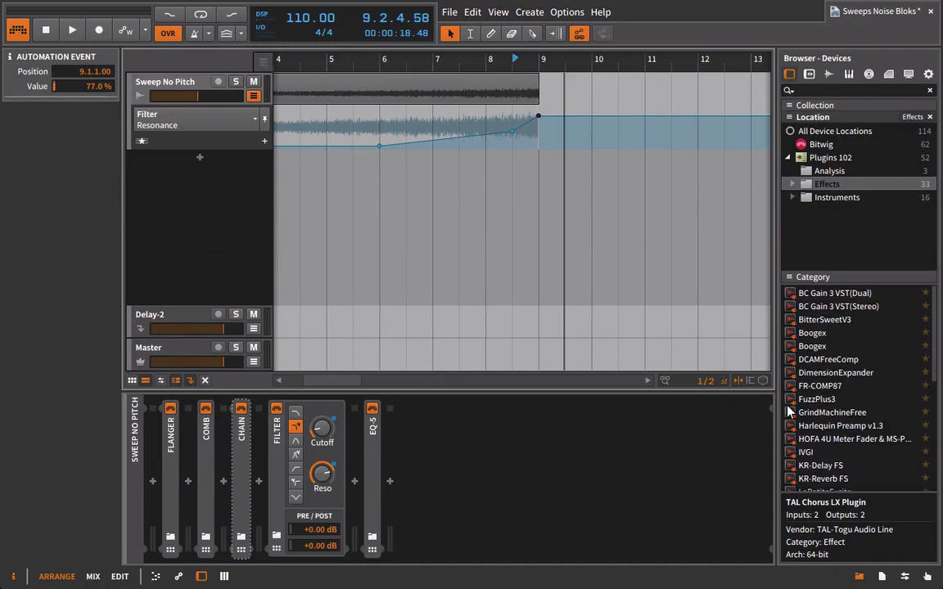
left_click(820, 145)
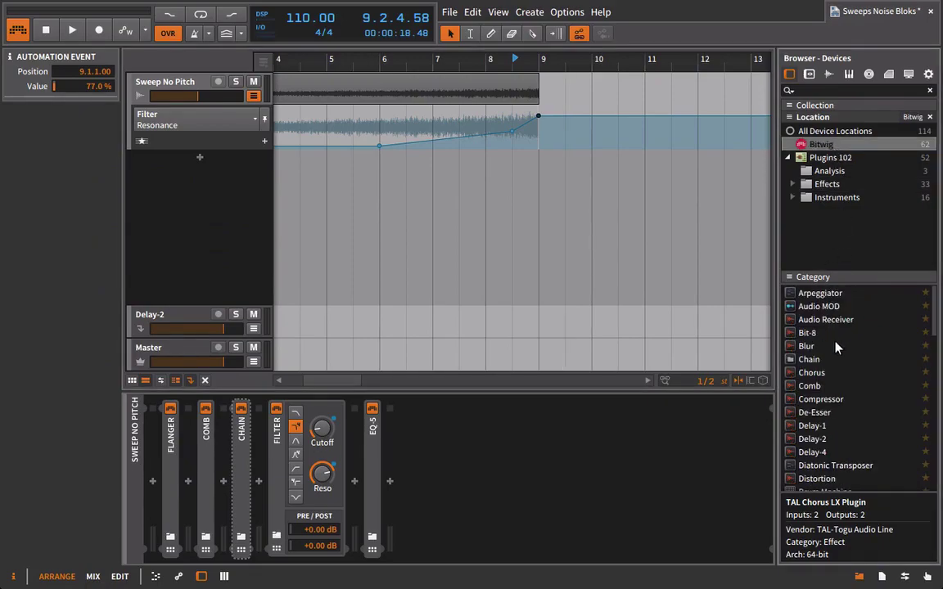
left_click_drag(808, 336, 368, 448)
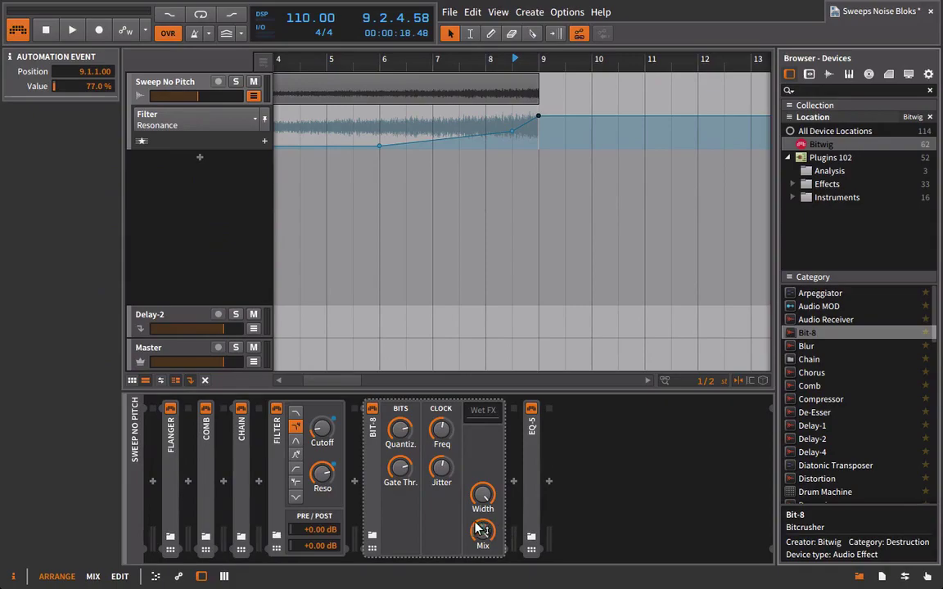
Step: While playing, set the Bit-8's Gate Threshold to about -56.2 dB and Frequency to 1.707 kHz, and adjust its Quantization and Mix
key("space")
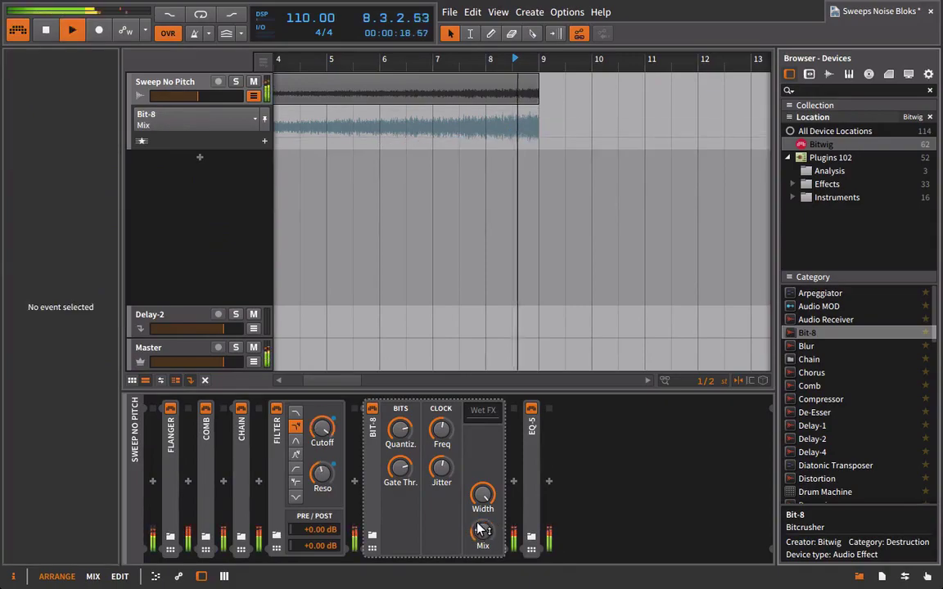
left_click(401, 430)
left_click(400, 469)
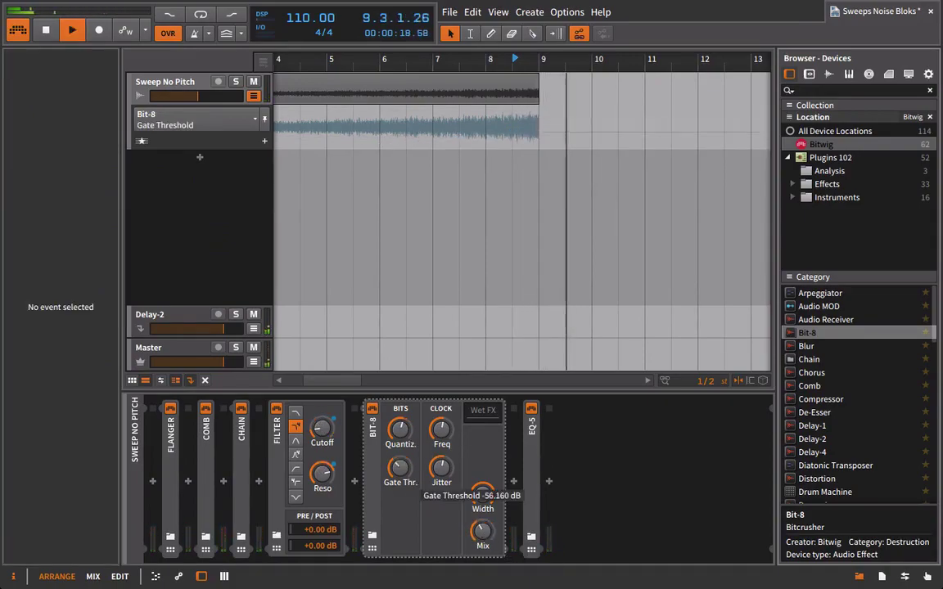
left_click(483, 532)
left_click(442, 429)
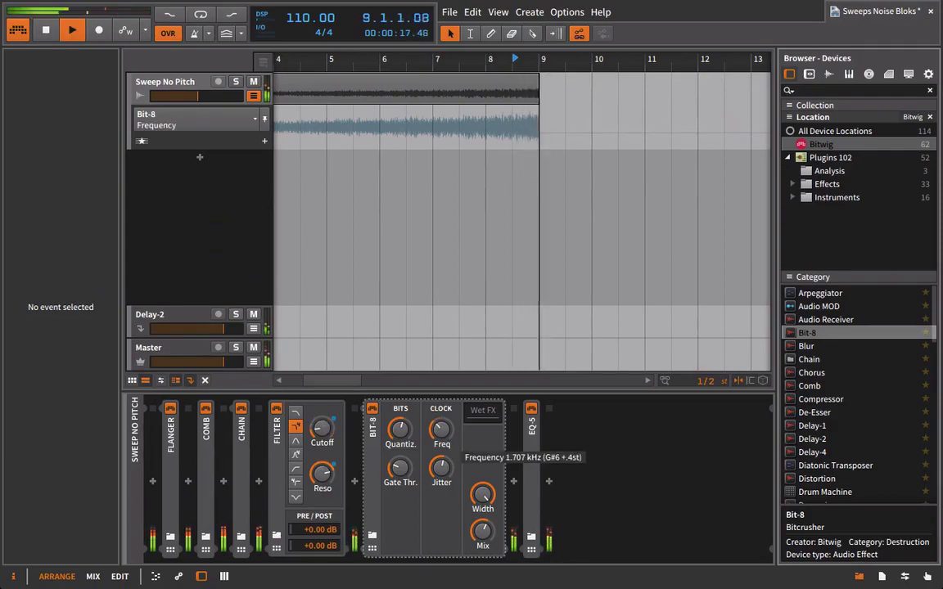
Step: Automate the Bit-8 Frequency from a point at 8.3 down to 1.18 kHz at bar 9 and replay the sweep's end
scroll(485, 85, "up", 3)
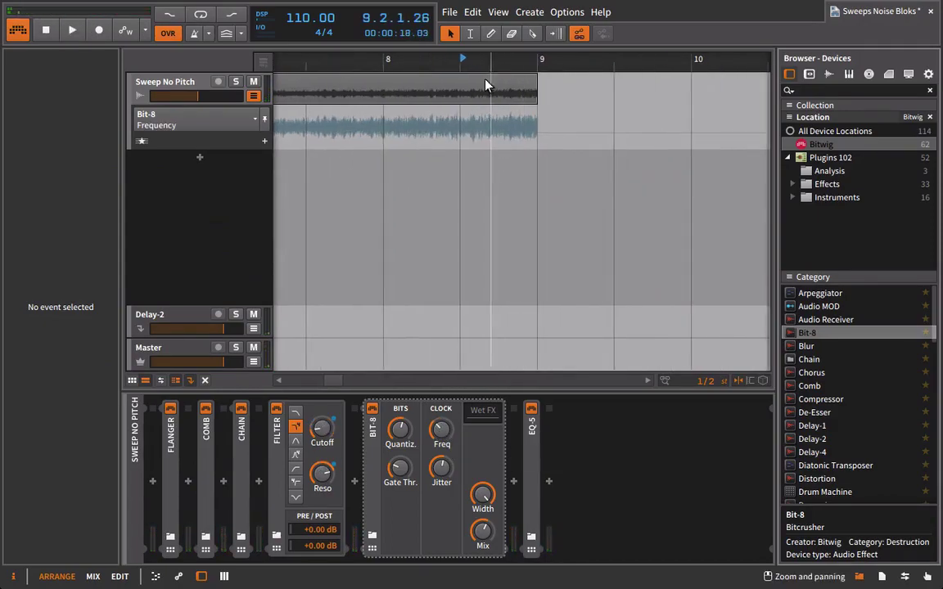
left_click(460, 133)
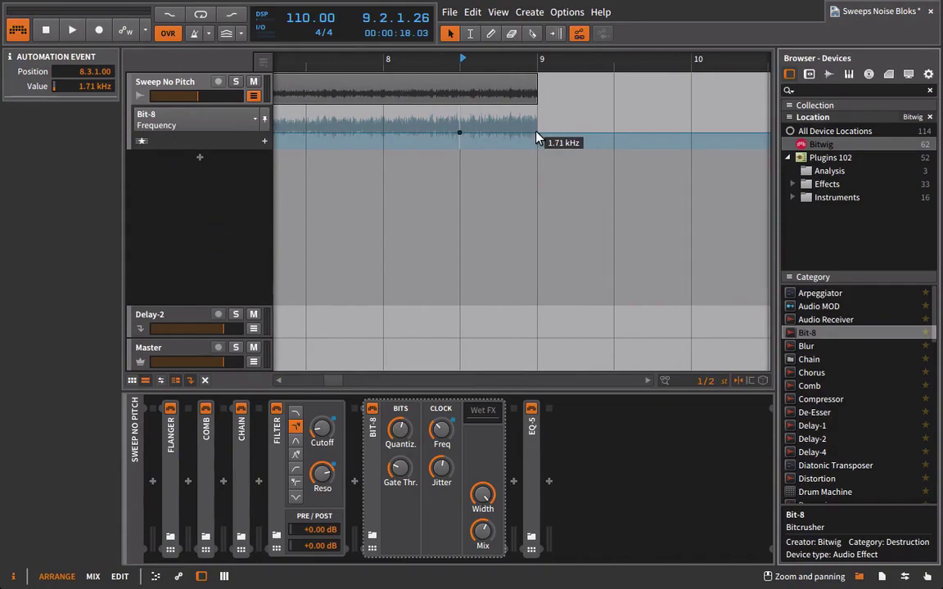
mouse_move(464, 139)
left_mouse_down()
mouse_move(455, 136)
mouse_move(538, 135)
left_mouse_up()
key("space")
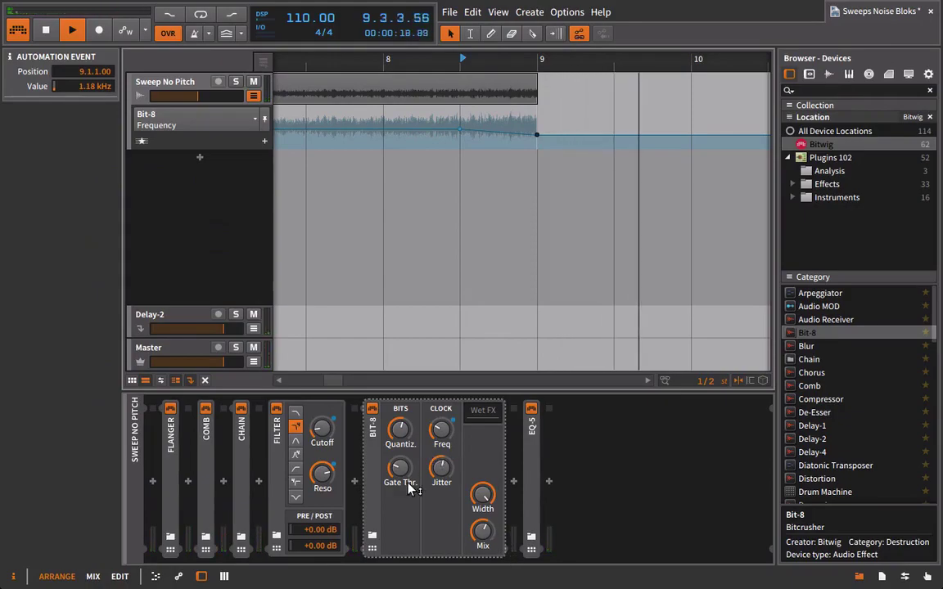
key("space")
key("space")
Step: Lower the Filter resonance automation point at bar 9 to 46.0 % and check the cutoff automation during playback
left_click(321, 472)
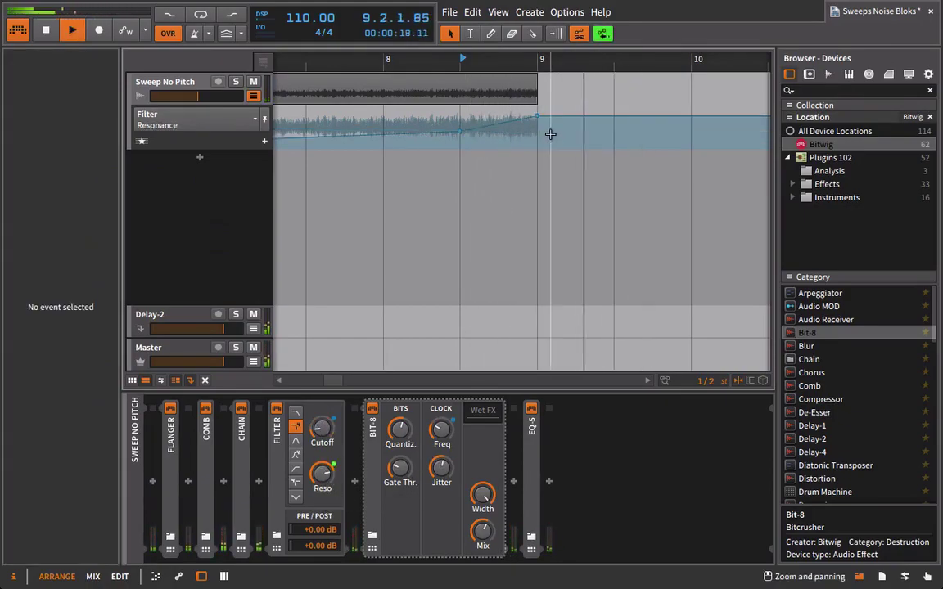
key("space")
left_click_drag(541, 122, 540, 128)
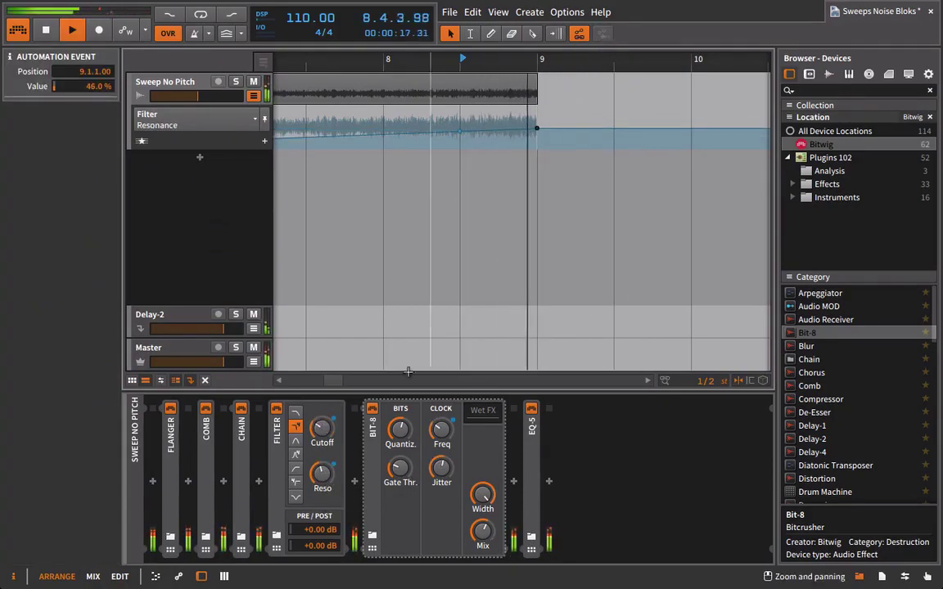
left_click(322, 428)
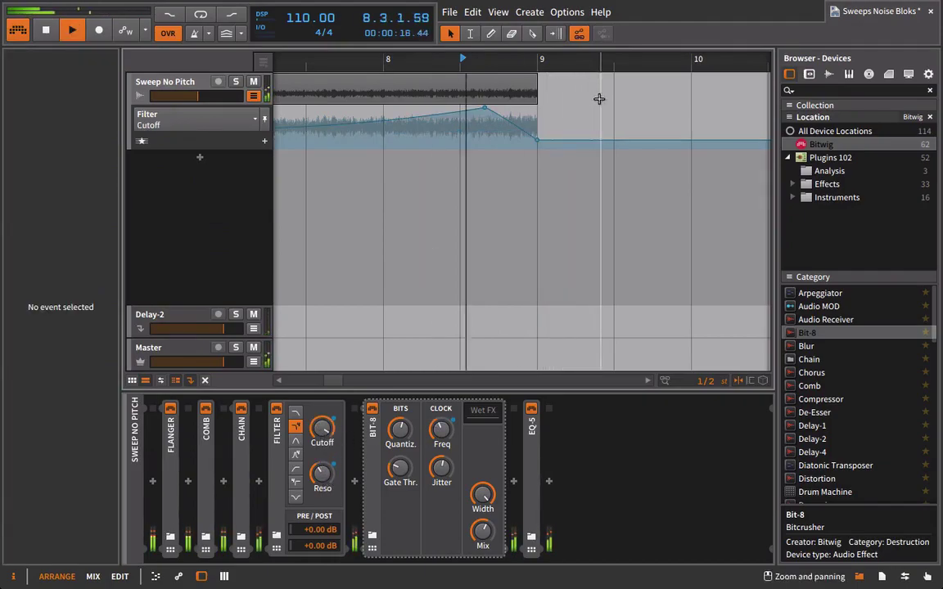
left_click(537, 140)
Step: Automate the Bit-8 Mix from 0 % at 8.3 along a rising curve to a higher point at bar 9 and play it
left_click(484, 540)
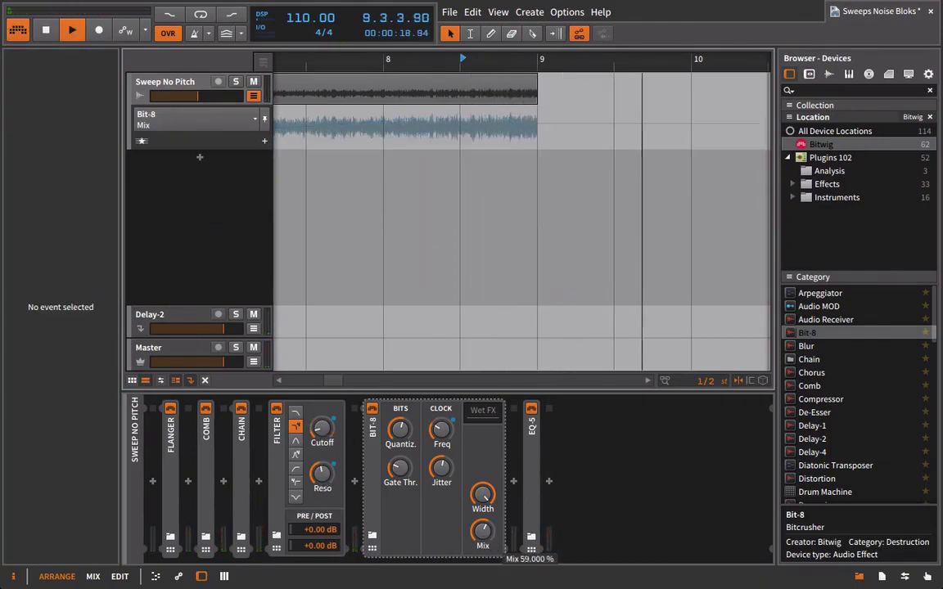
left_click(461, 153)
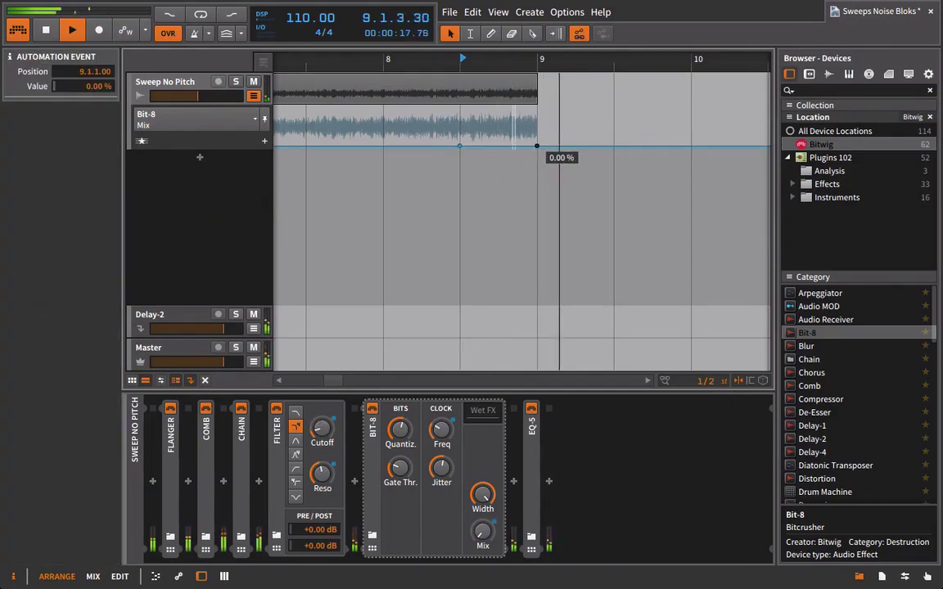
left_click_drag(538, 152, 506, 123)
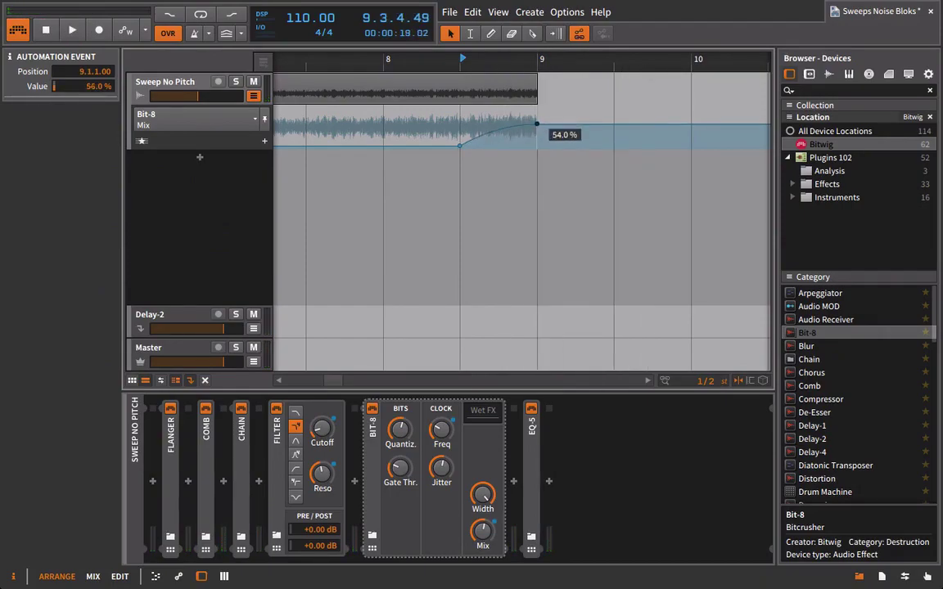
left_click(464, 86)
key("space")
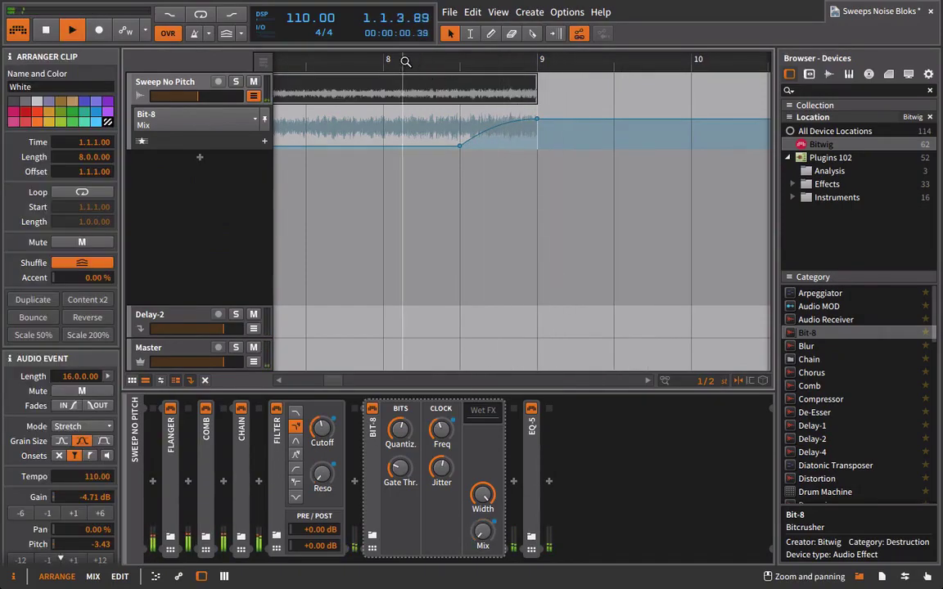
Step: Play from bar 8 and lower the Bit-8 Frequency automation point at bar 9 to 810 Hz
left_click(405, 60)
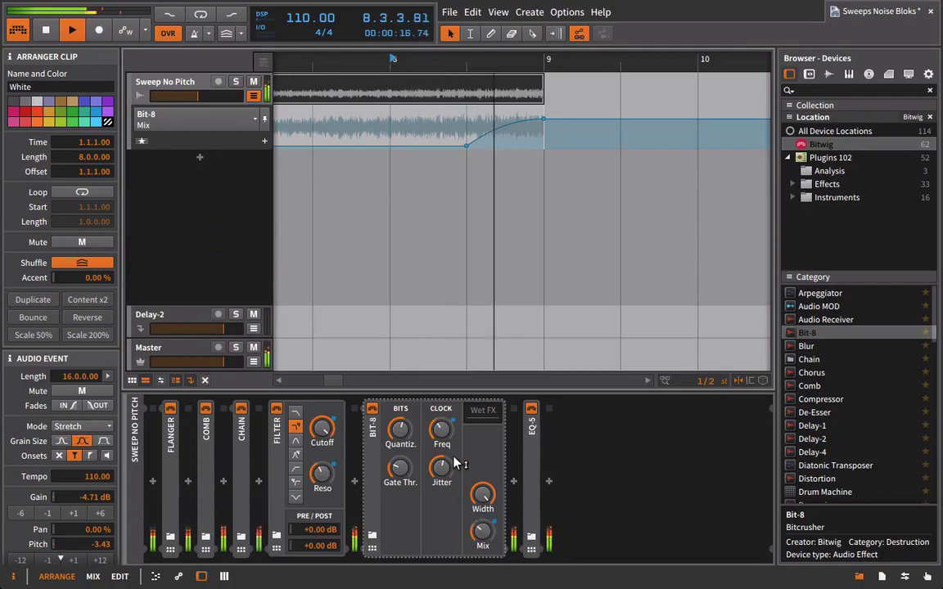
left_click(442, 430)
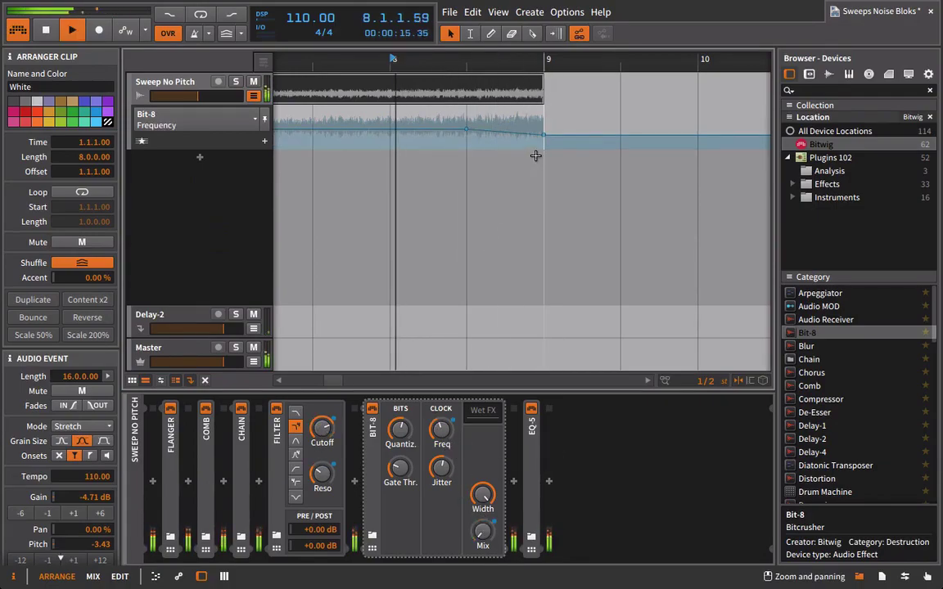
left_click_drag(543, 136, 543, 136)
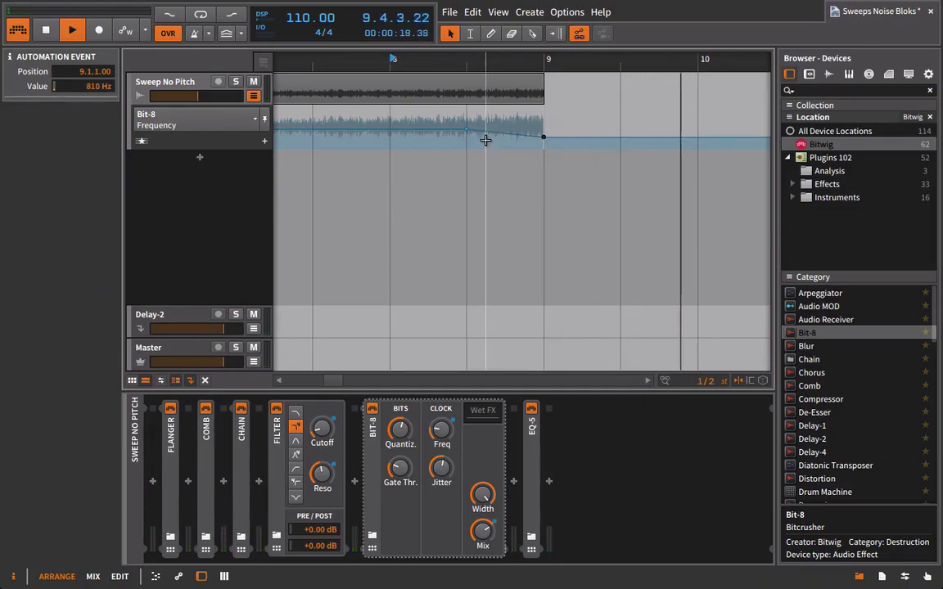
Step: Raise the Bit-8 Mix automation point at bar 9 to 75.0 %, deleting the stray point beside it
left_click(487, 522)
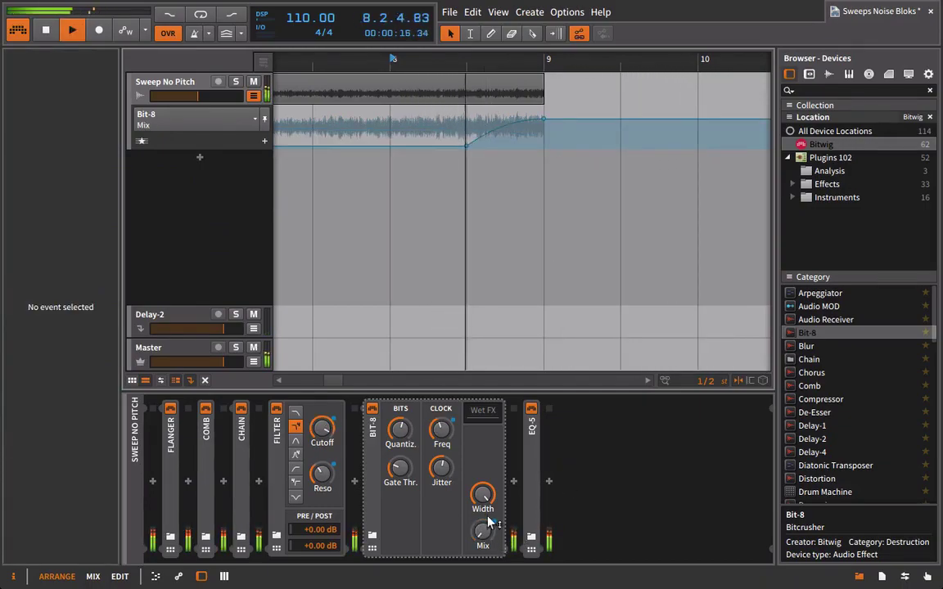
left_click(556, 121)
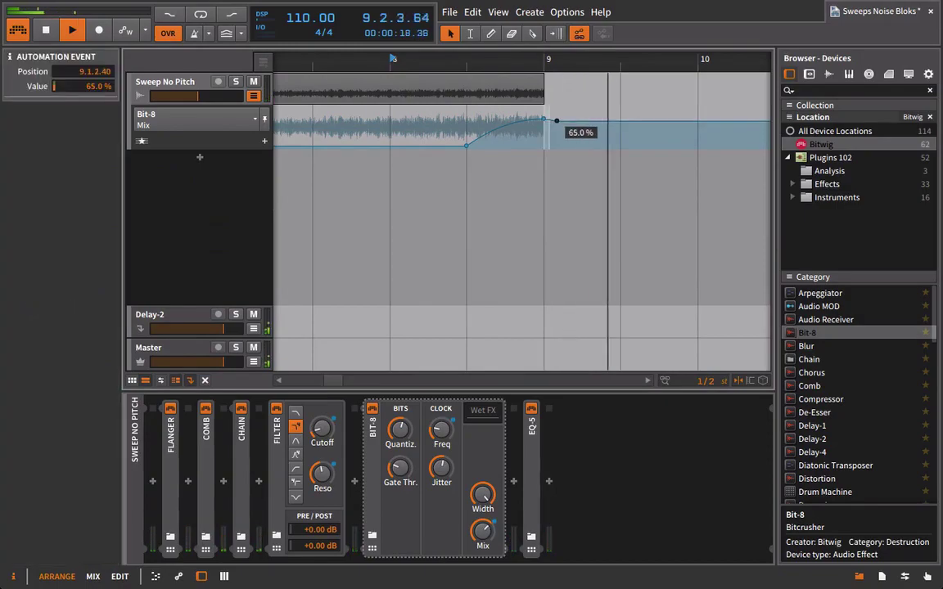
key("Delete")
left_click(543, 117)
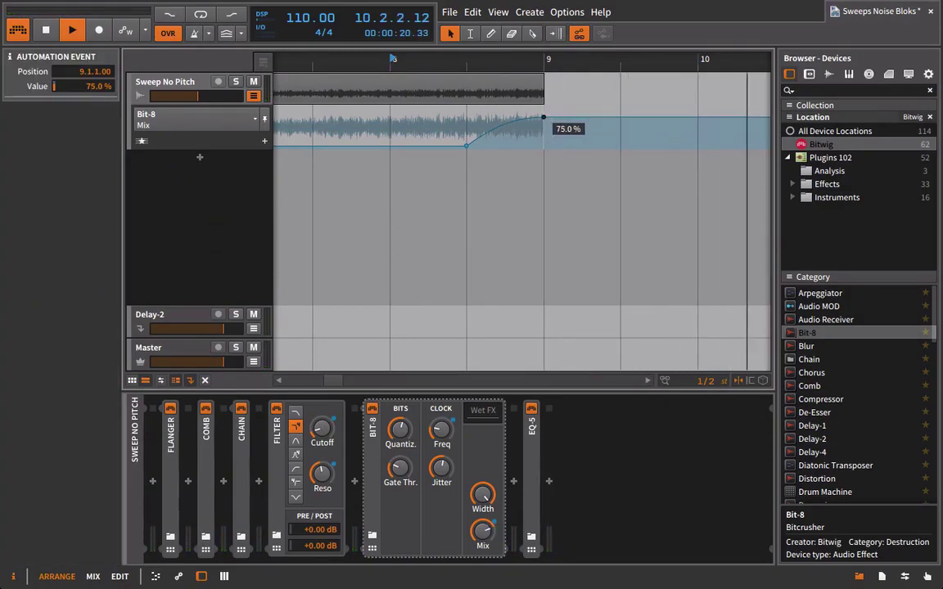
Step: Drop the White clip's gain curve at bar 9 to about -4 dB or slightly lower, and enable the audio event's fade-in and fade-out
left_click_drag(480, 63, 481, 57)
left_click(483, 97)
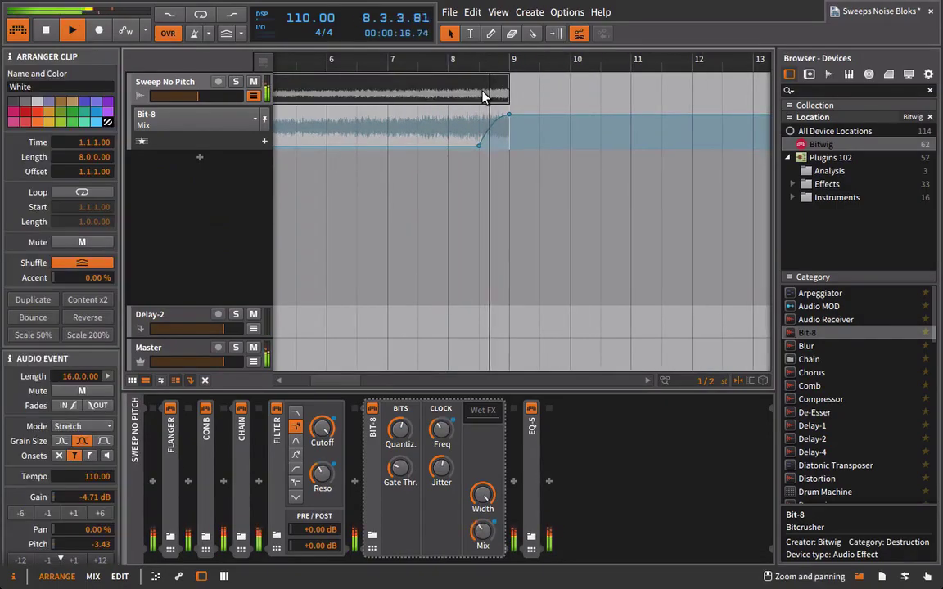
double_click(483, 96)
left_click(157, 496)
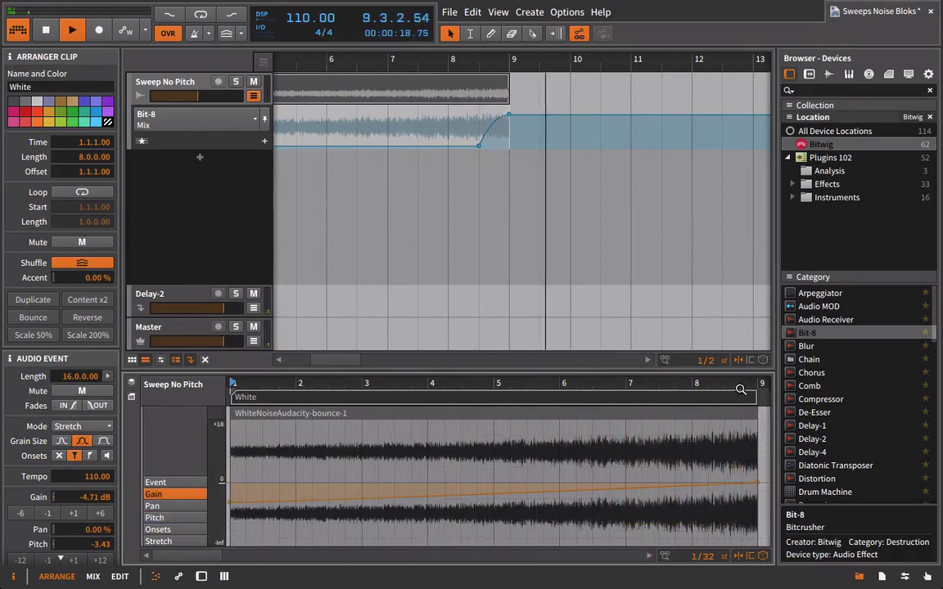
left_click_drag(741, 390, 560, 499)
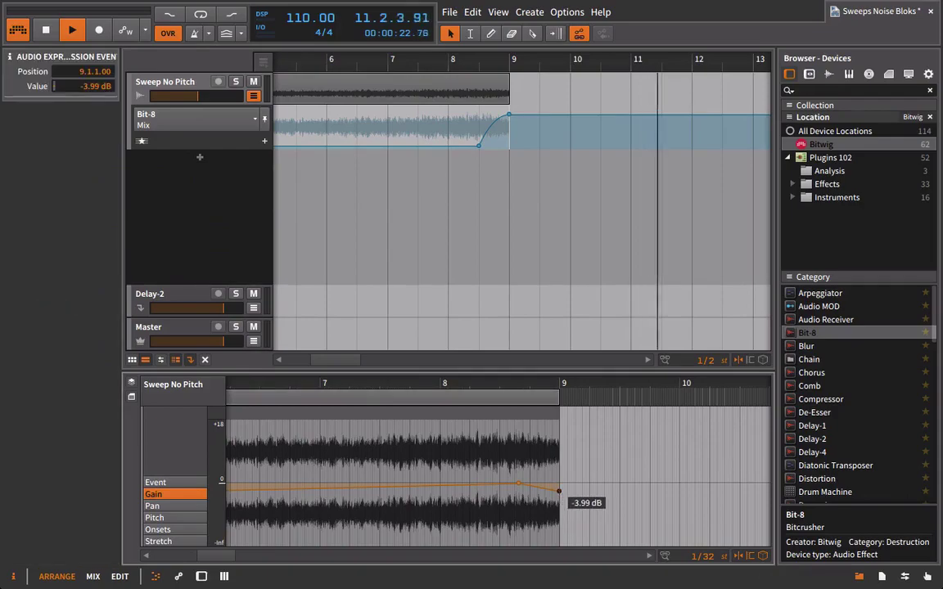
left_click(555, 422)
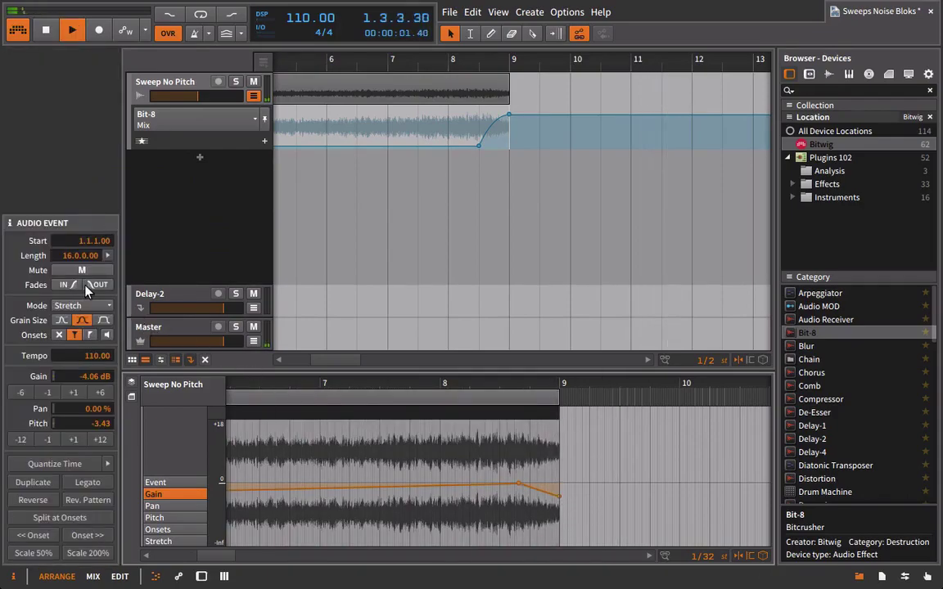
scroll(476, 64, "down", 5)
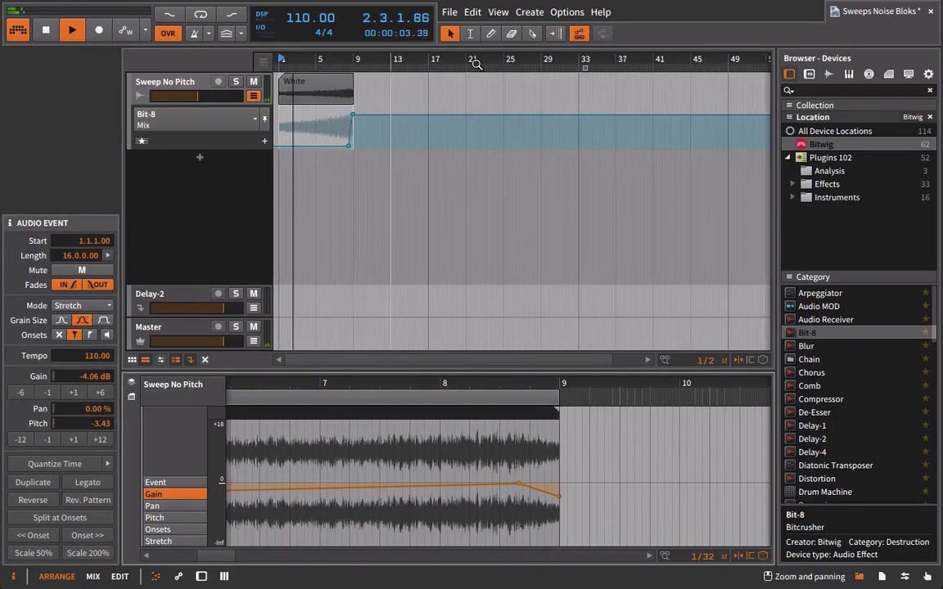
Step: Bring back the Sweep No Pitch device chain and collapse the Filter and Bit-8 devices
double_click(155, 87)
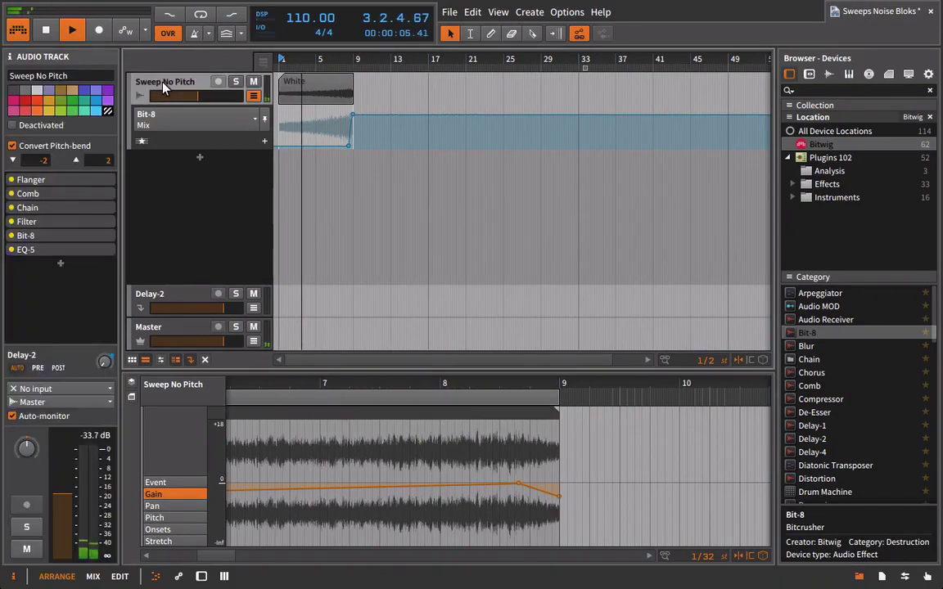
double_click(279, 434)
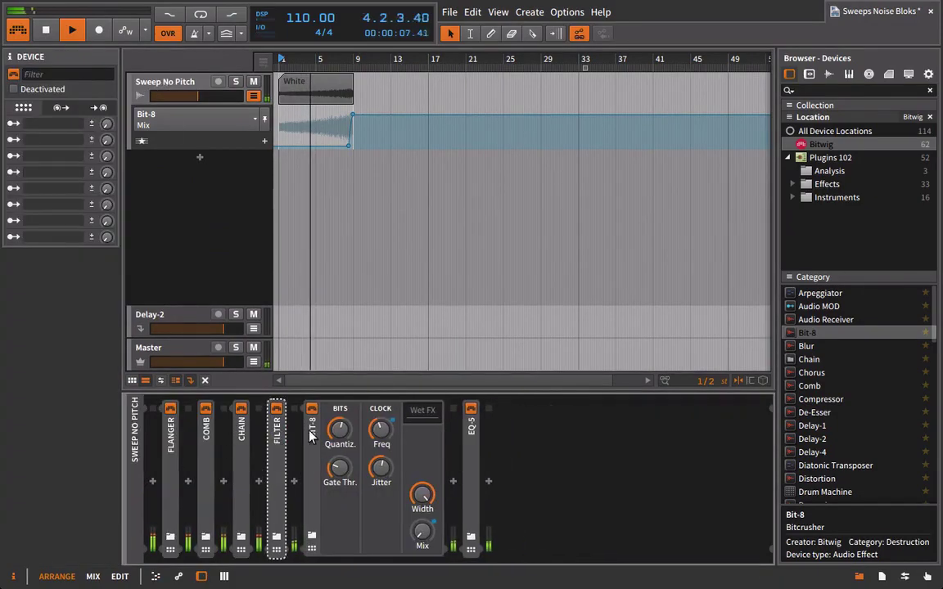
double_click(311, 434)
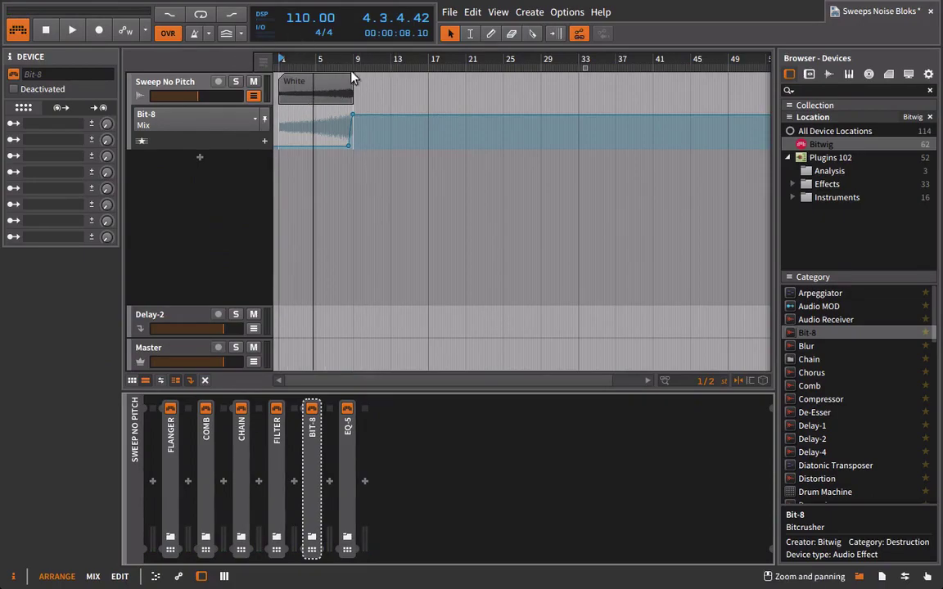
Step: Find the Resonator Bank among the Bitwig devices and insert it before the Flanger on the Sweep No Pitch track
scroll(895, 415, "down", 10)
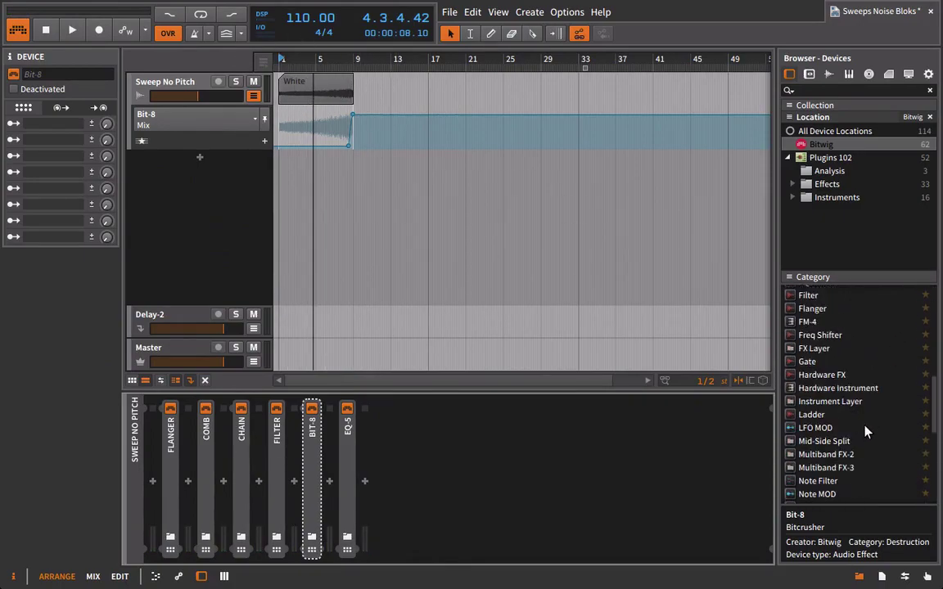
scroll(850, 410, "down", 6)
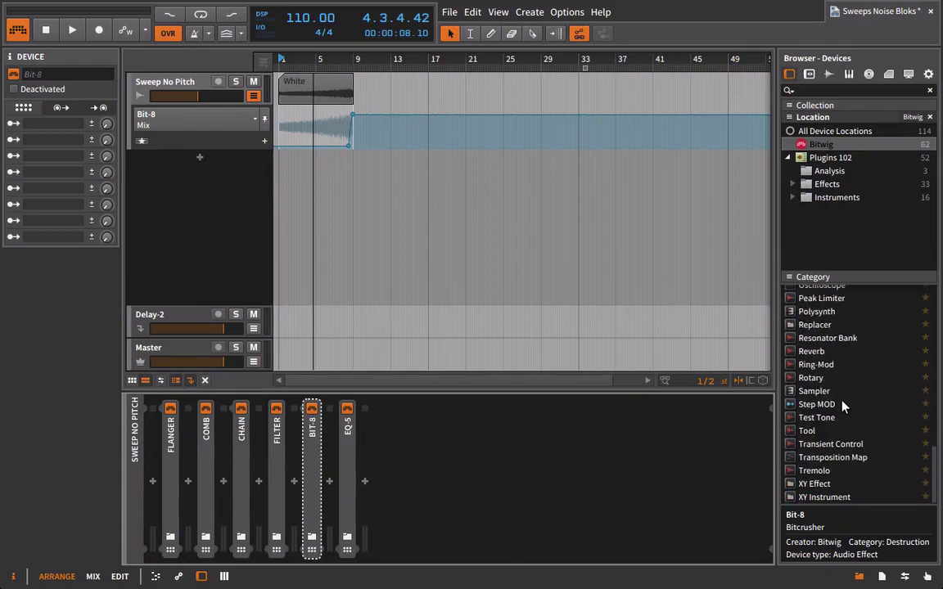
scroll(859, 397, "up", 3)
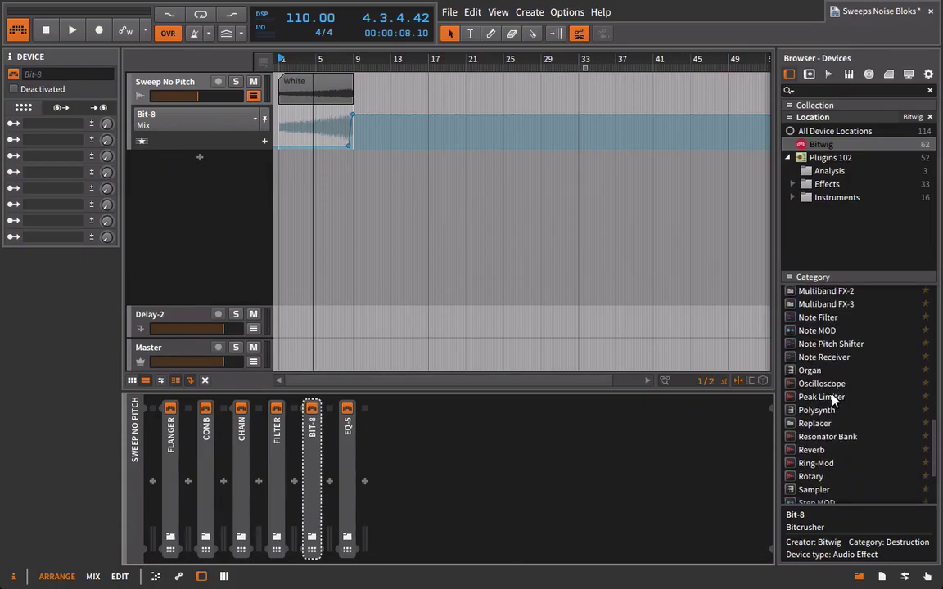
scroll(839, 424, "up", 4)
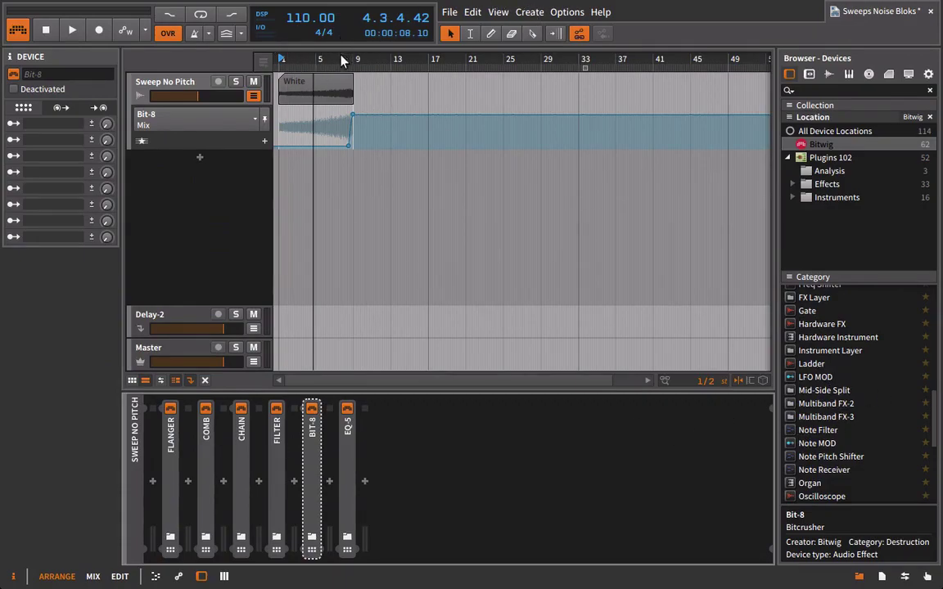
scroll(891, 412, "down", 8)
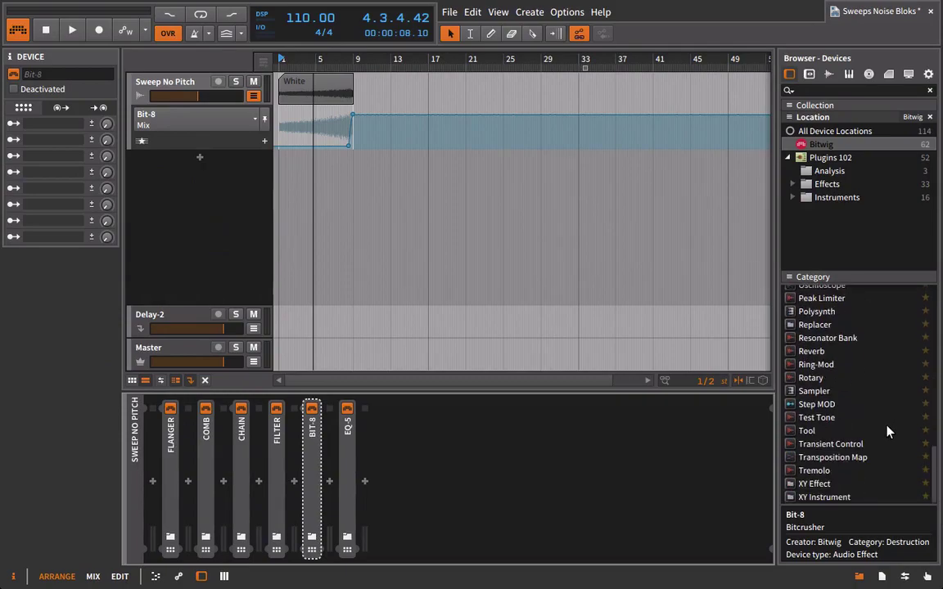
left_click(790, 341)
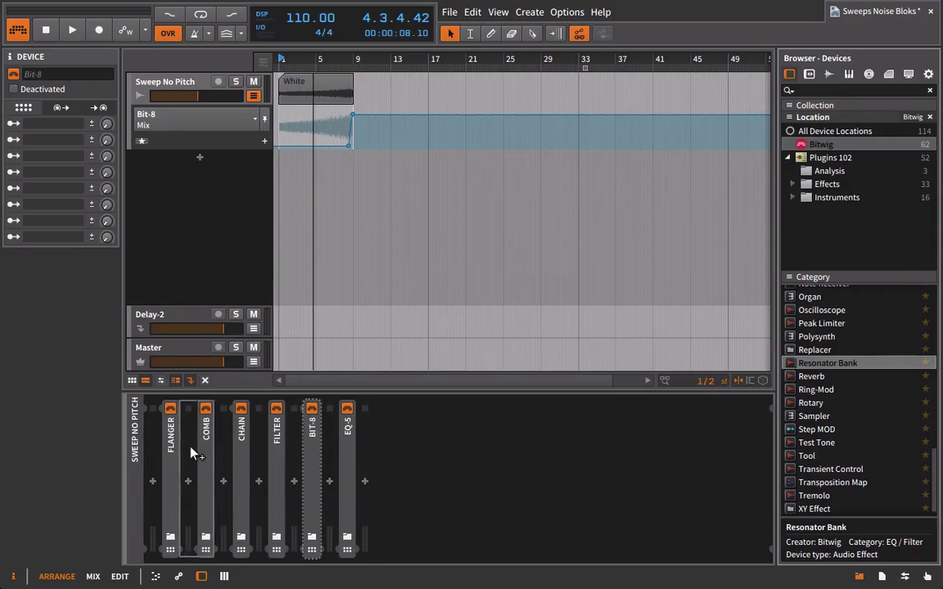
left_click_drag(193, 455, 162, 458)
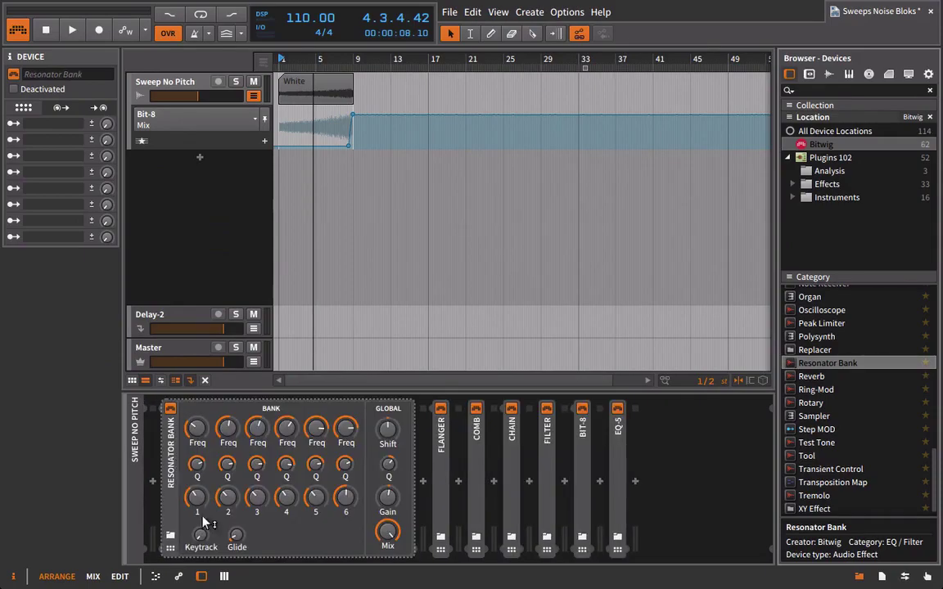
Step: Load the Mysticord 1 preset into the Resonator Bank and hide its preset and macro section again
left_click(170, 547)
left_click(316, 418)
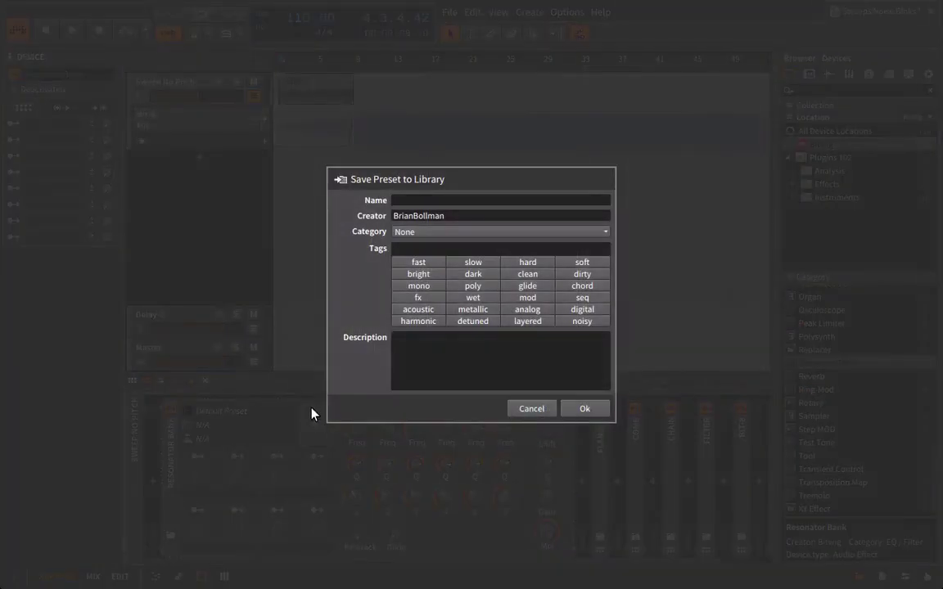
left_click(524, 409)
left_click(211, 416)
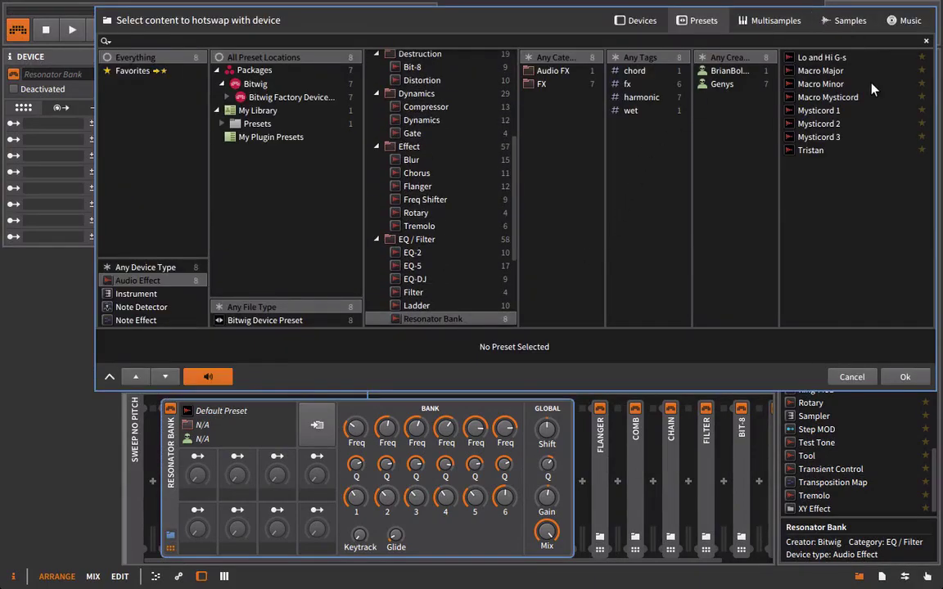
left_click(818, 110)
left_click(904, 378)
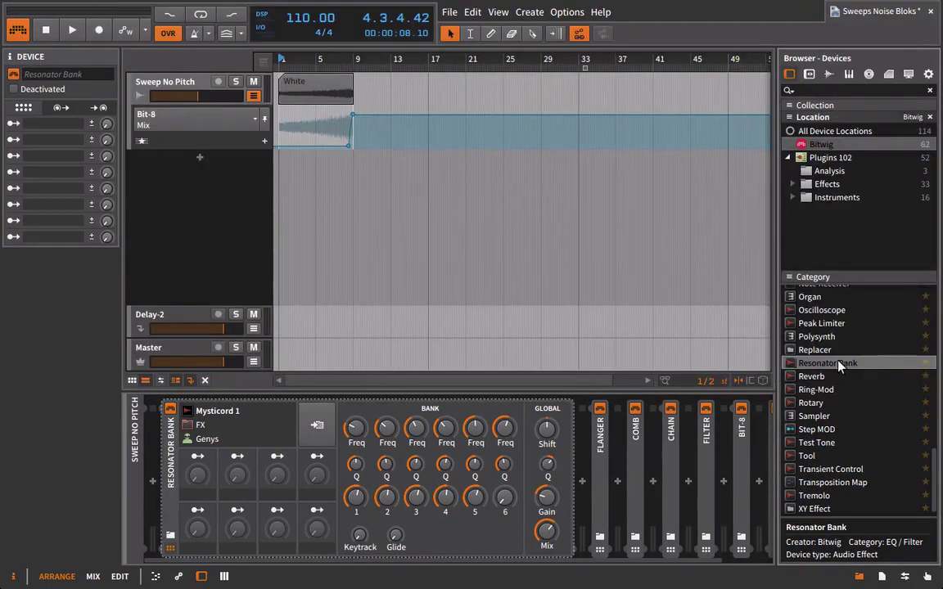
left_click(166, 455)
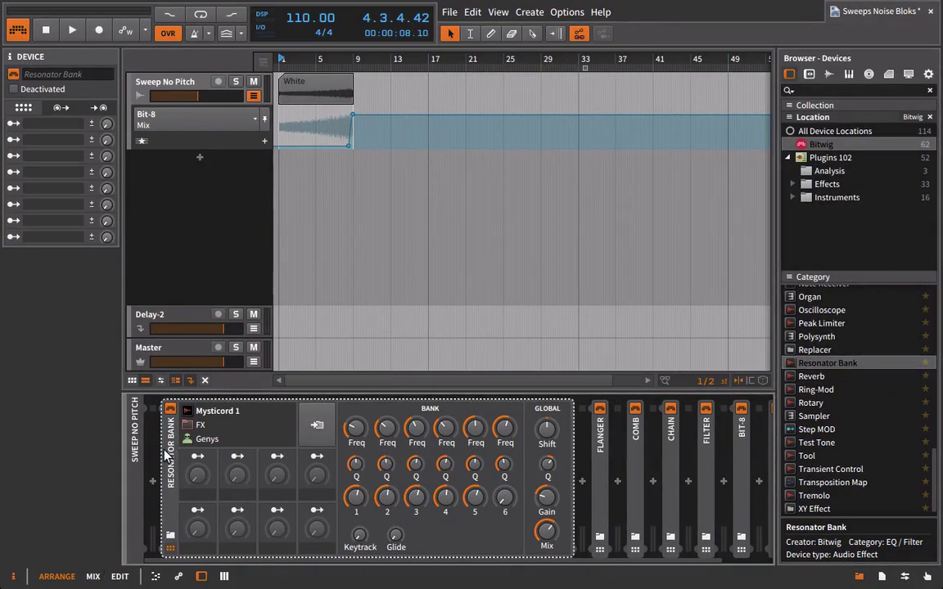
left_click(171, 533)
Step: Put the Resonator Bank inside a new Chain at the start of the Sweep No Pitch devices, followed by a Freq Shifter
scroll(859, 327, "up", 10)
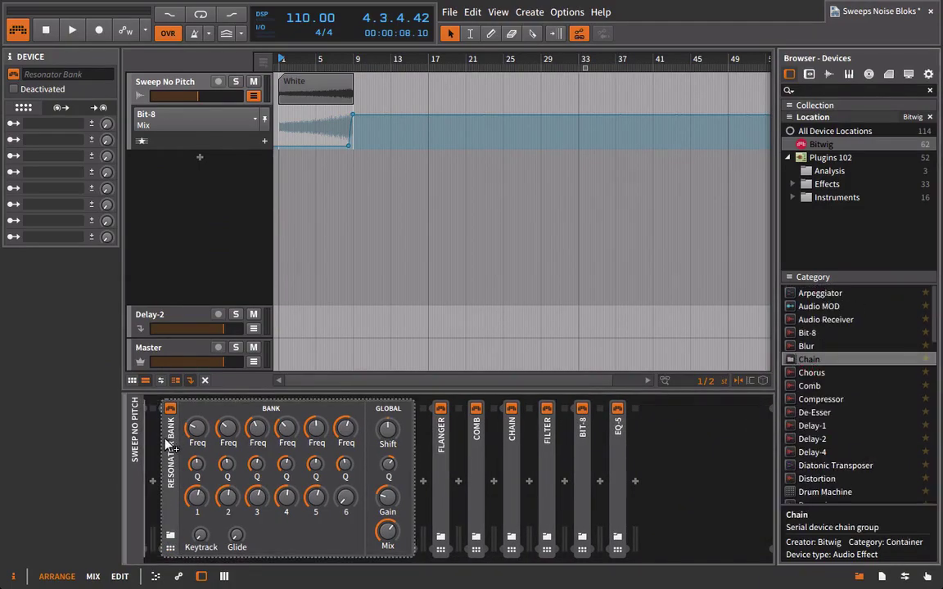
left_click_drag(167, 446, 169, 447)
scroll(793, 423, "down", 6)
left_click_drag(819, 447, 204, 426)
Step: During playback, turn the Resonator Bank Mix fully up, adjust the Freq Shifter's Shift and LR Split, and raise its Mix
key("space")
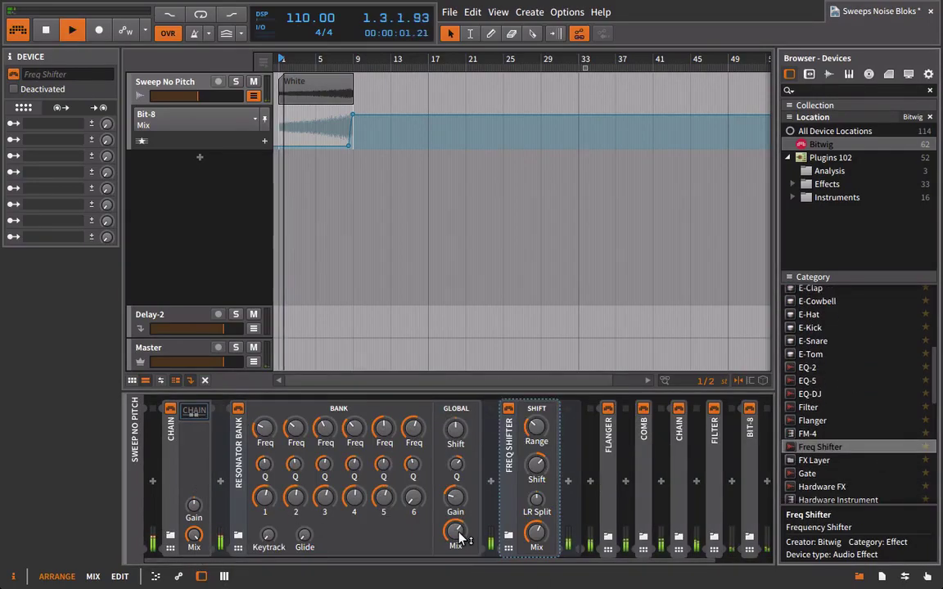
mouse_move(536, 532)
left_mouse_down()
mouse_move(536, 541)
mouse_move(536, 534)
left_mouse_up()
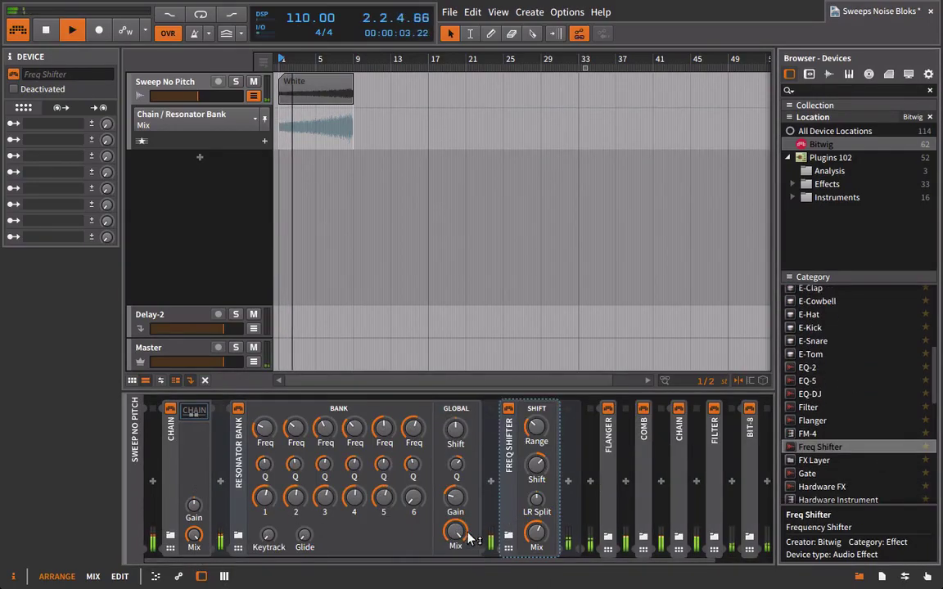
left_click_drag(536, 464, 536, 493)
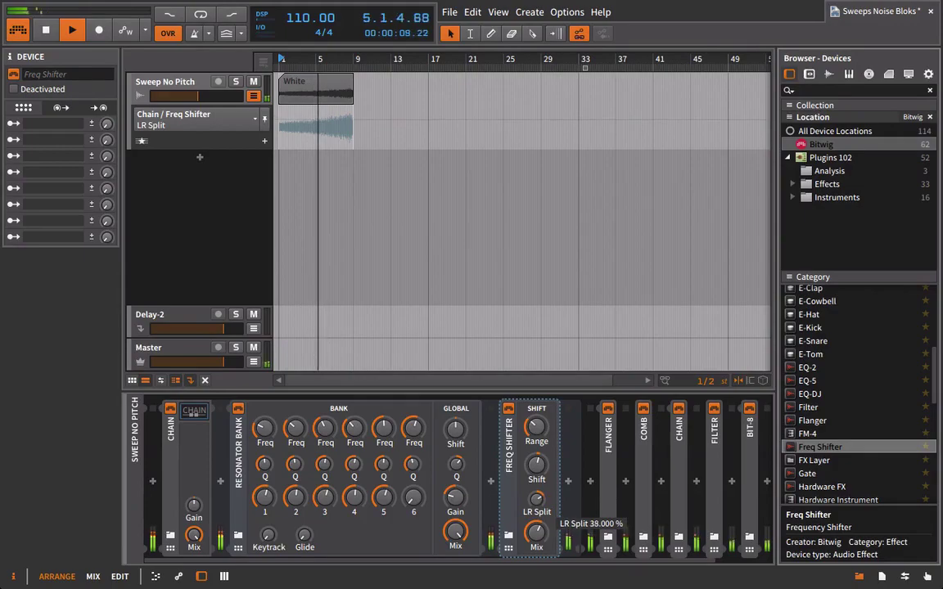
left_click_drag(536, 533, 536, 533)
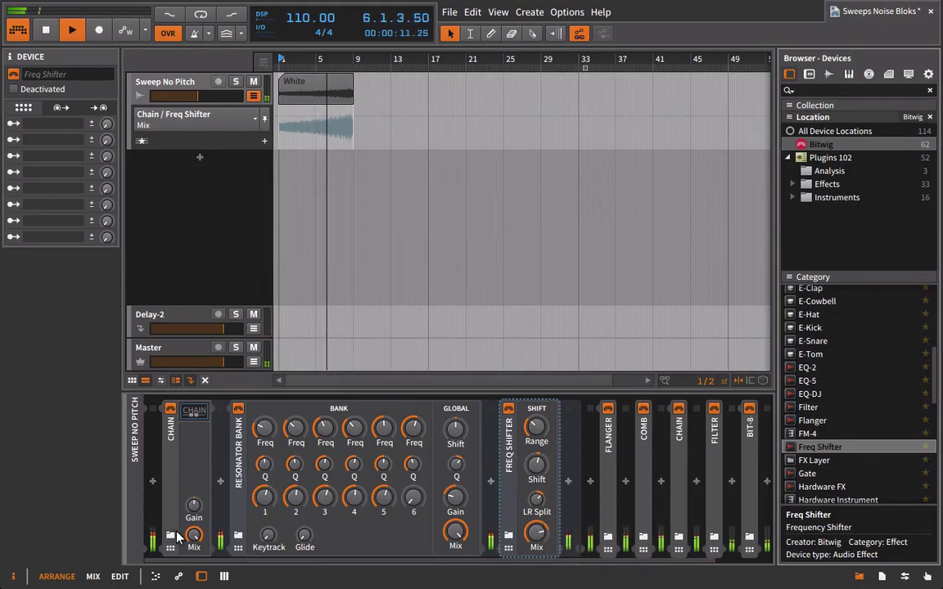
Step: Automate the Chain Mix to fall from its maximum at bar 1 to 20.0 % at bar 9
left_click_drag(194, 534, 194, 556)
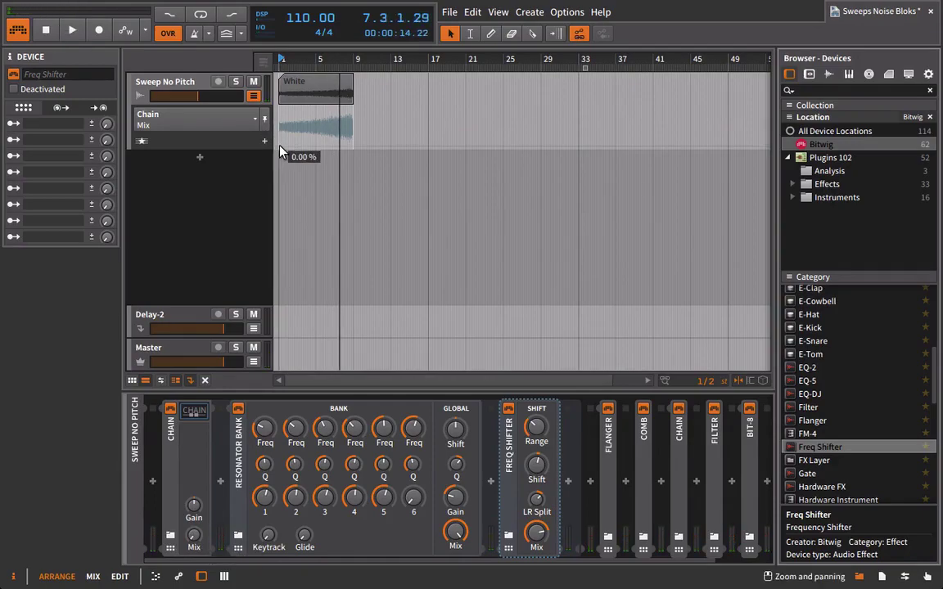
left_click_drag(278, 152, 278, 108)
left_click_drag(353, 107, 352, 138)
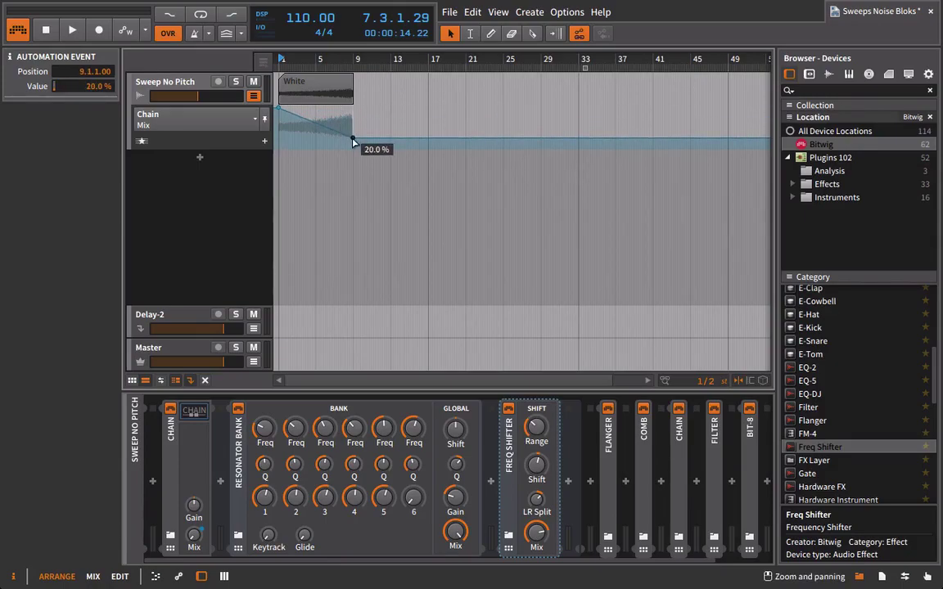
Step: Play the sweep while raising the Sweep No Pitch track volume, then hide the browser and collapse the first Chain
key("space")
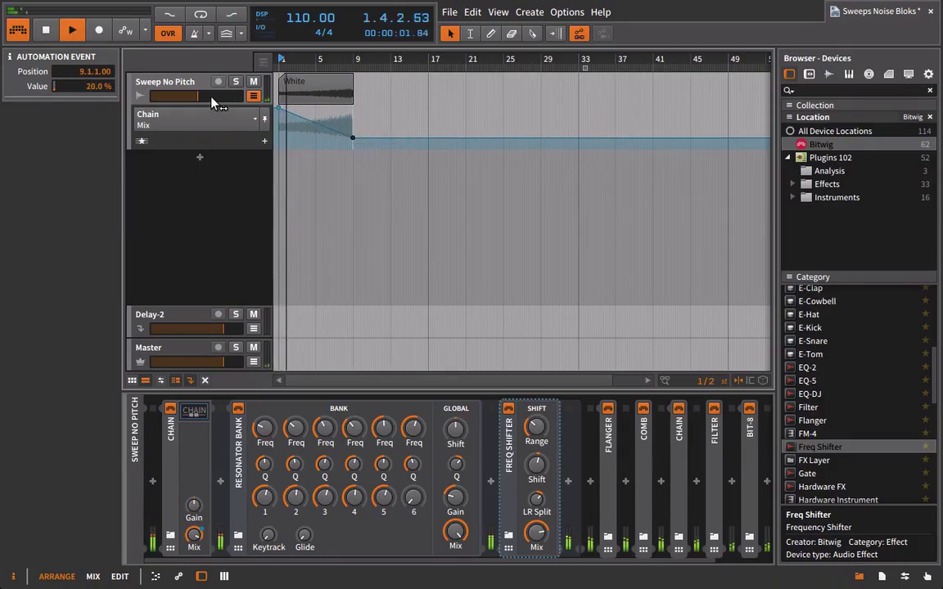
left_click_drag(212, 98, 221, 98)
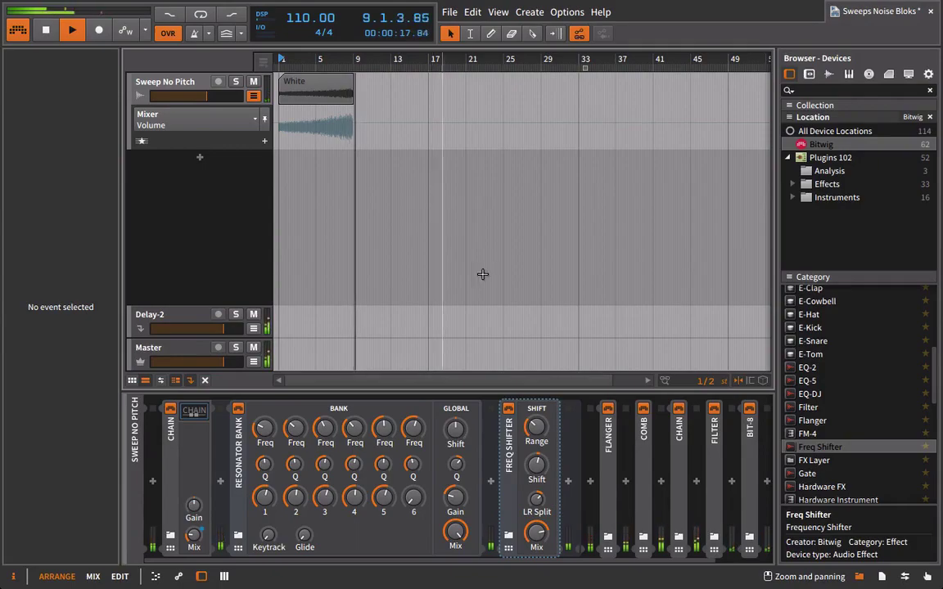
key("b")
left_click(170, 453)
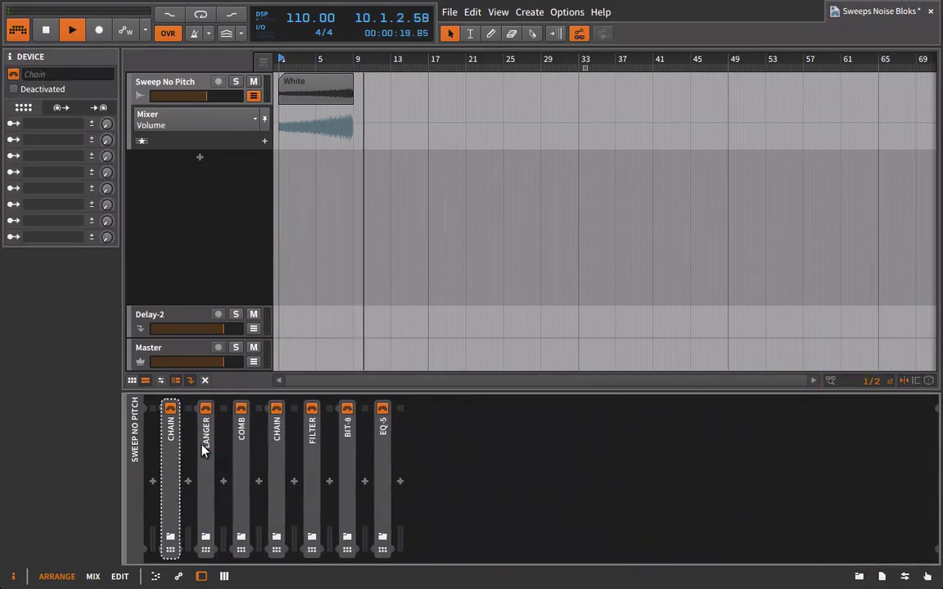
Step: Bend the Filter Cutoff automation between its peak and bar 9 into an outward curve, auditioning it from 8.3
left_click(313, 471)
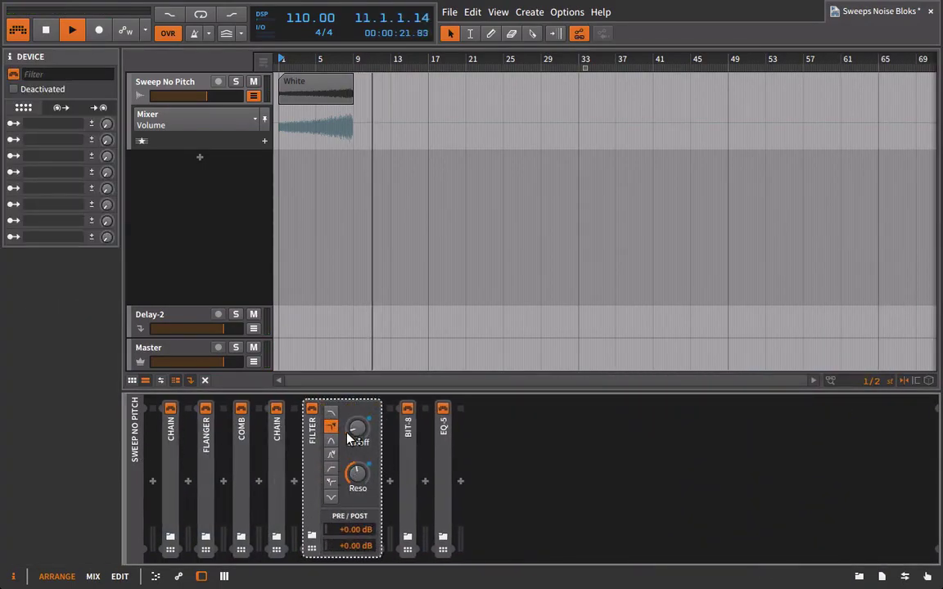
left_click_drag(354, 428, 358, 446)
left_click_drag(354, 59, 362, 143)
left_click(603, 35)
left_click_drag(343, 63, 371, 145)
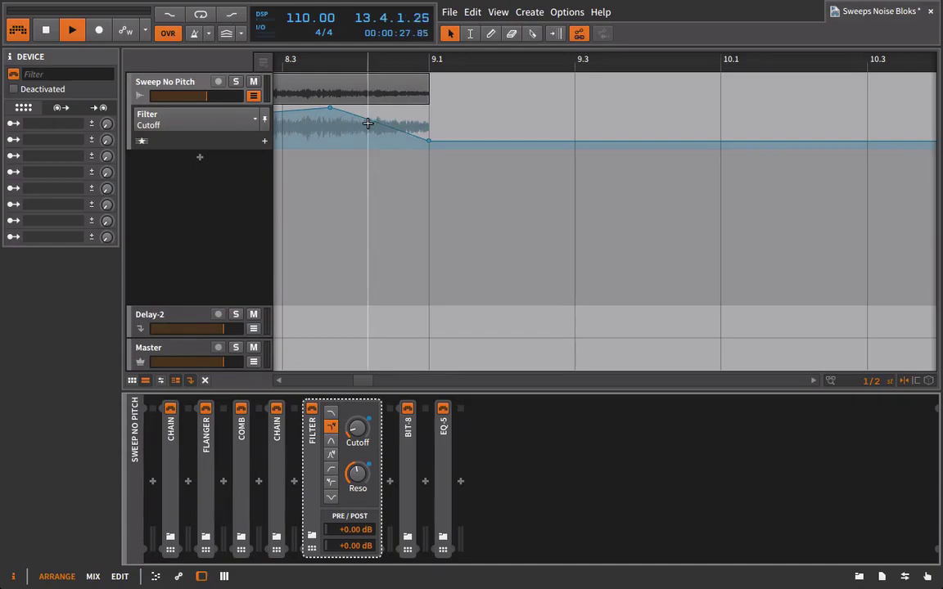
left_click(288, 58)
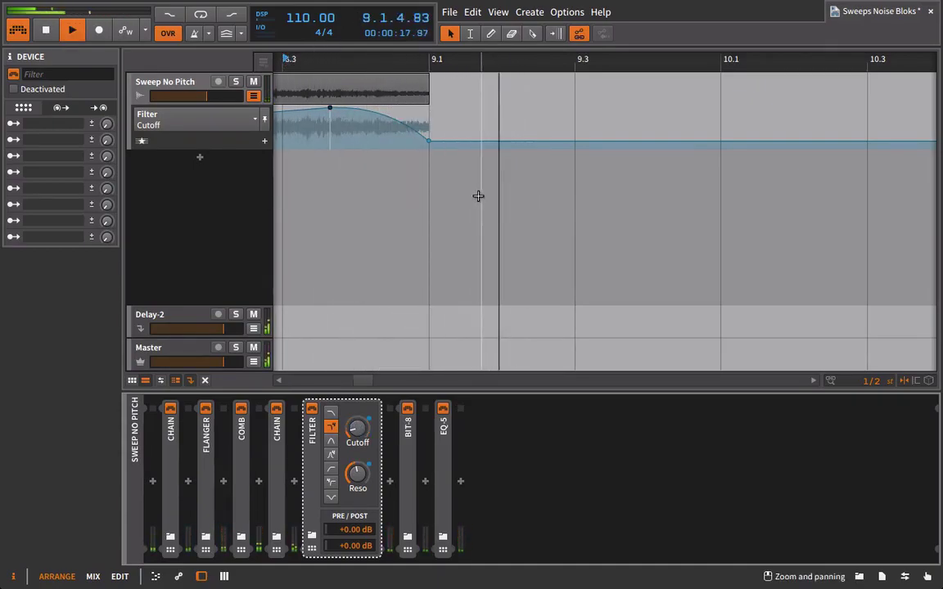
key("space")
key("space")
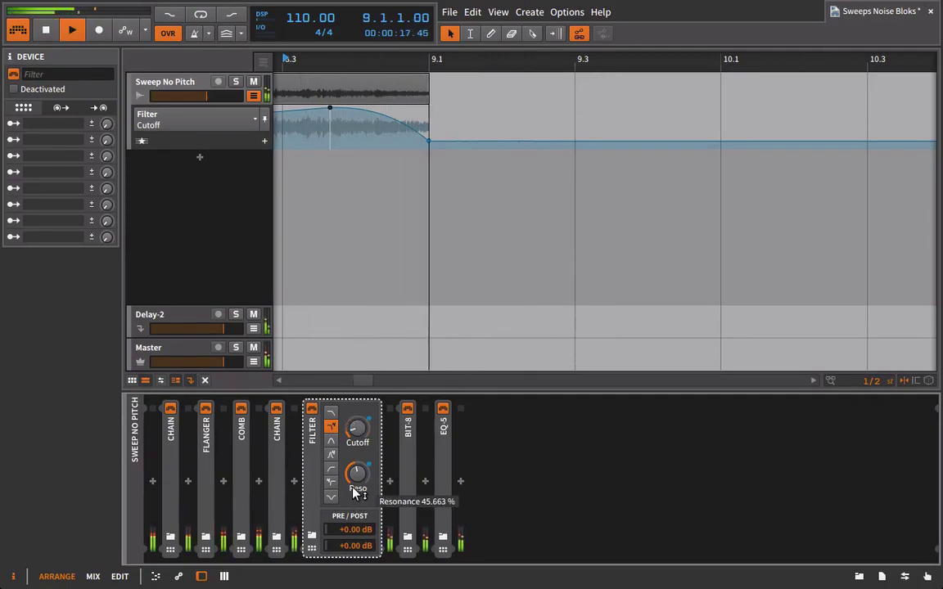
Step: Raise the Filter Resonance automation at bar 9 to about 57 % and add a 73.1 % point at 8.4.1.61
left_click(354, 488)
left_click(431, 134)
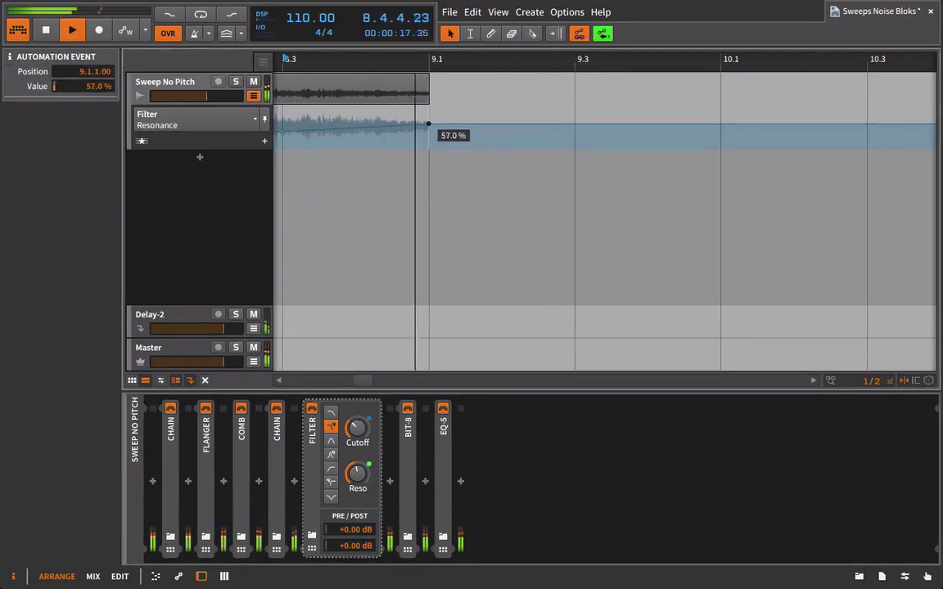
left_click_drag(376, 126, 376, 119)
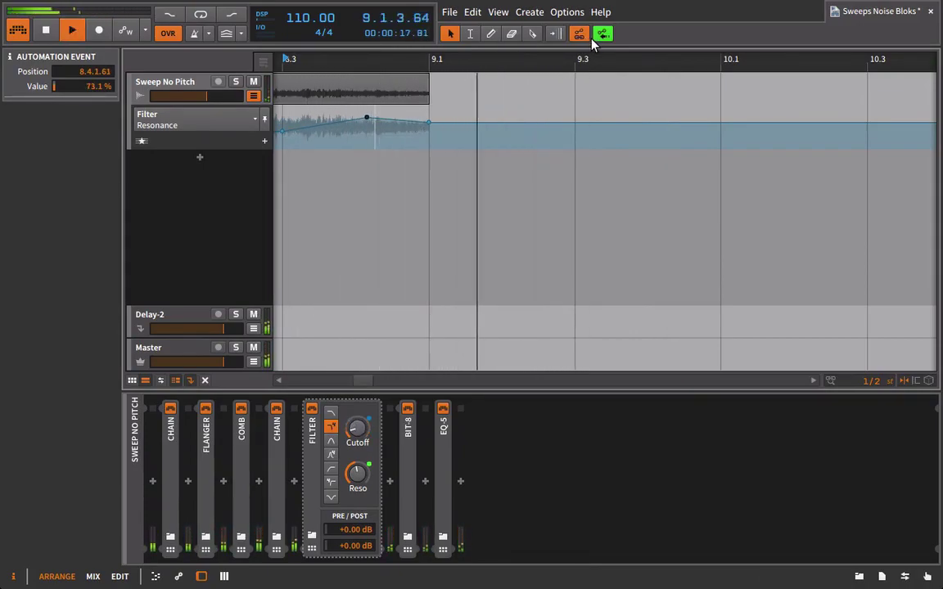
Step: Expand the EQ-5, set its band 1 low cut to 63.5 Hz, and lower its Output gain
double_click(444, 448)
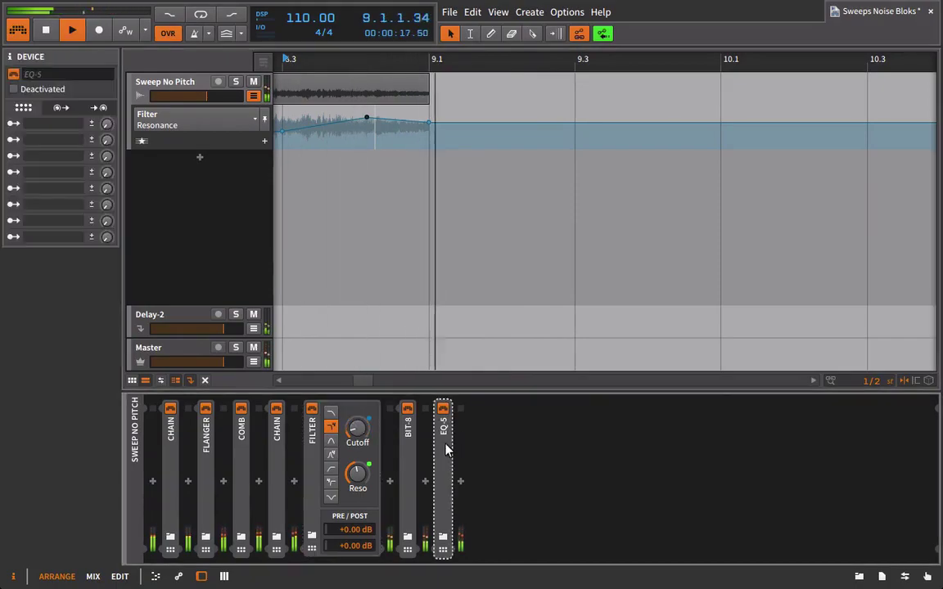
left_click_drag(508, 539, 502, 536)
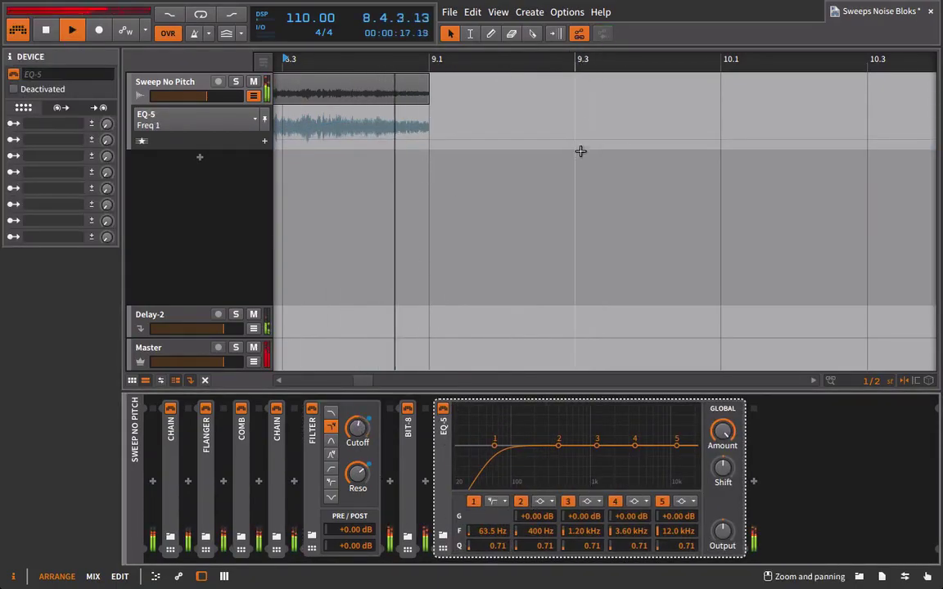
left_click(720, 532)
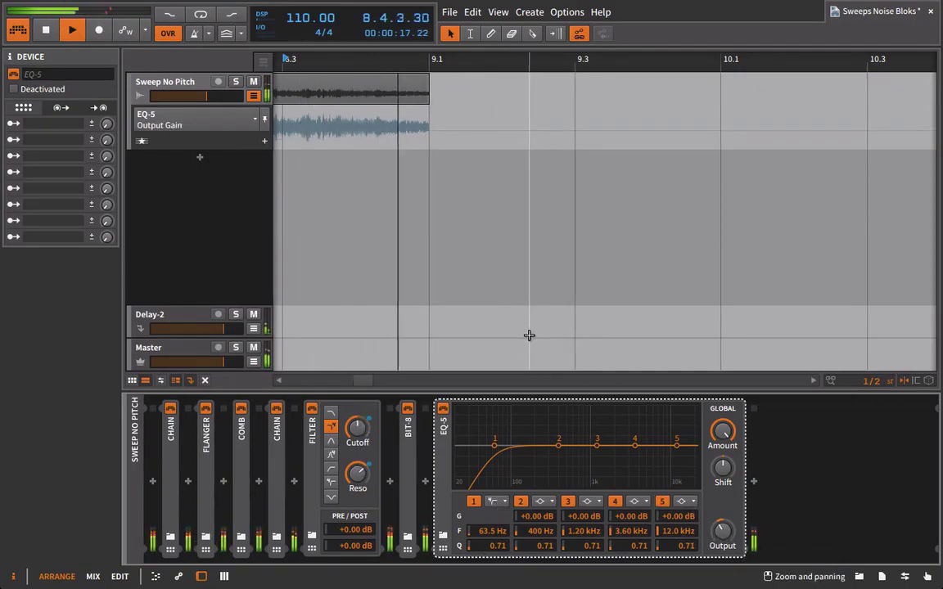
Step: Expand the Bit-8, raise its Quantization Level to near maximum, and adjust its Gate Threshold by ear
left_click(410, 468)
left_click(436, 432)
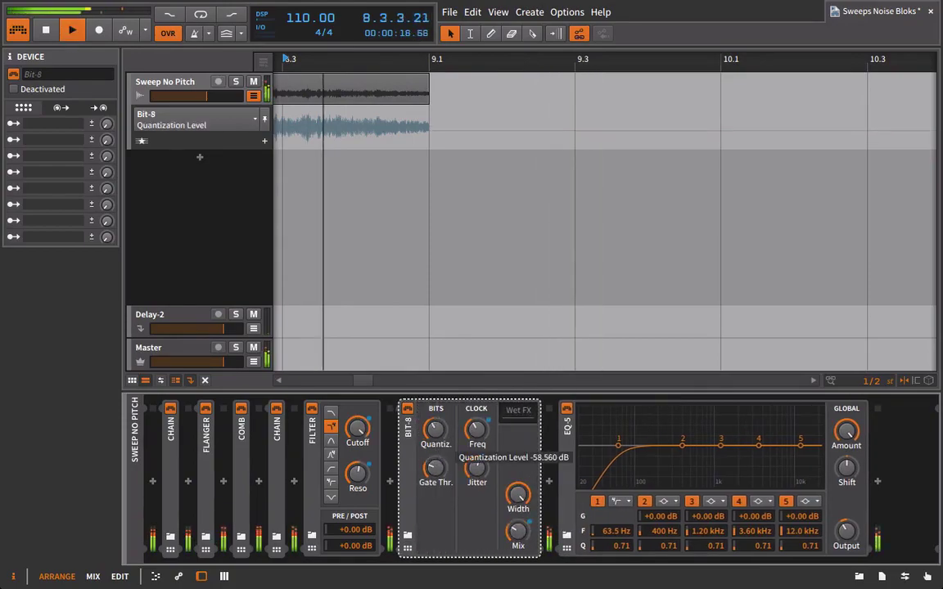
left_click(436, 468)
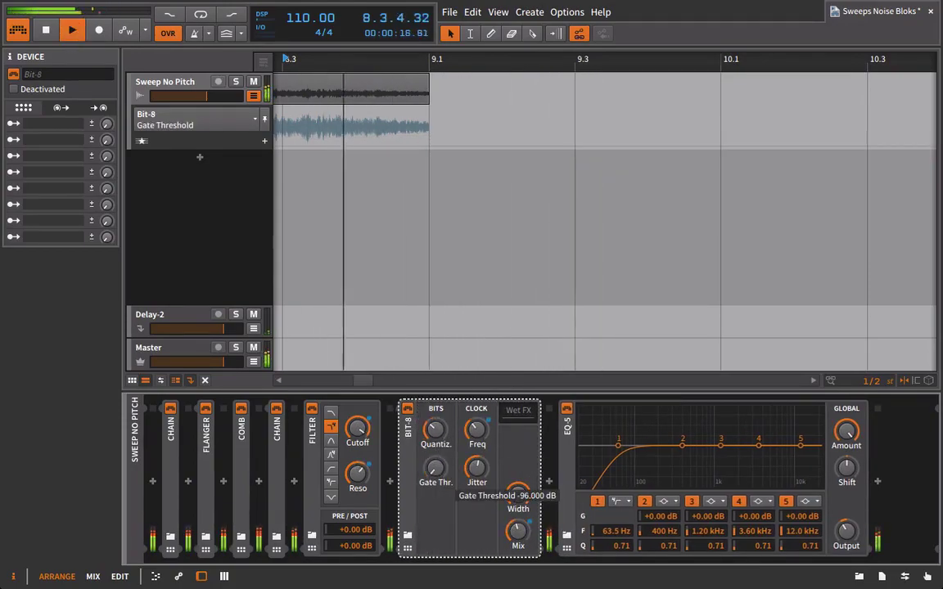
left_click_drag(434, 442, 434, 443)
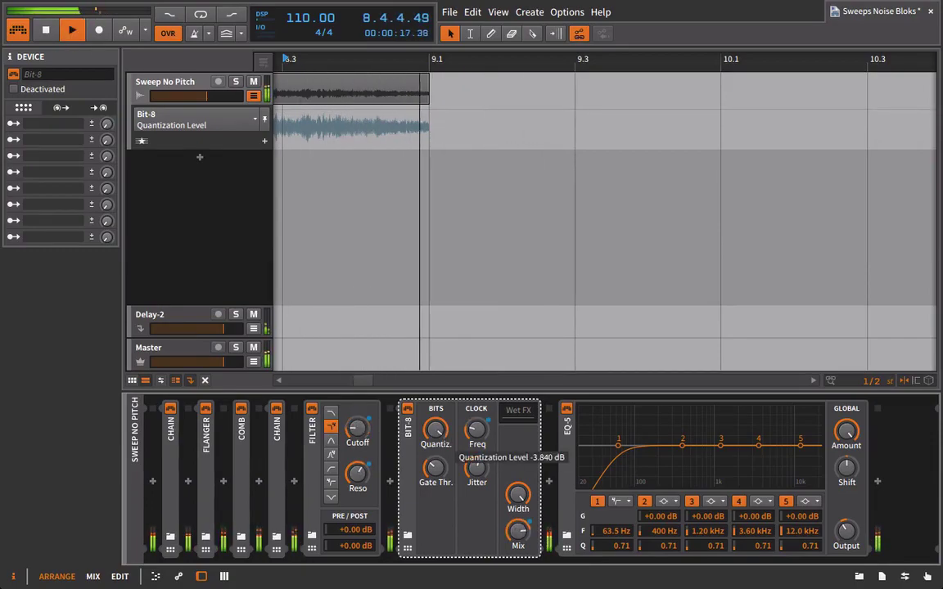
Step: Find the Tool device among the Bitwig devices and insert it after the EQ-5 on the Sweep No Pitch track
left_click_drag(306, 63, 607, 59)
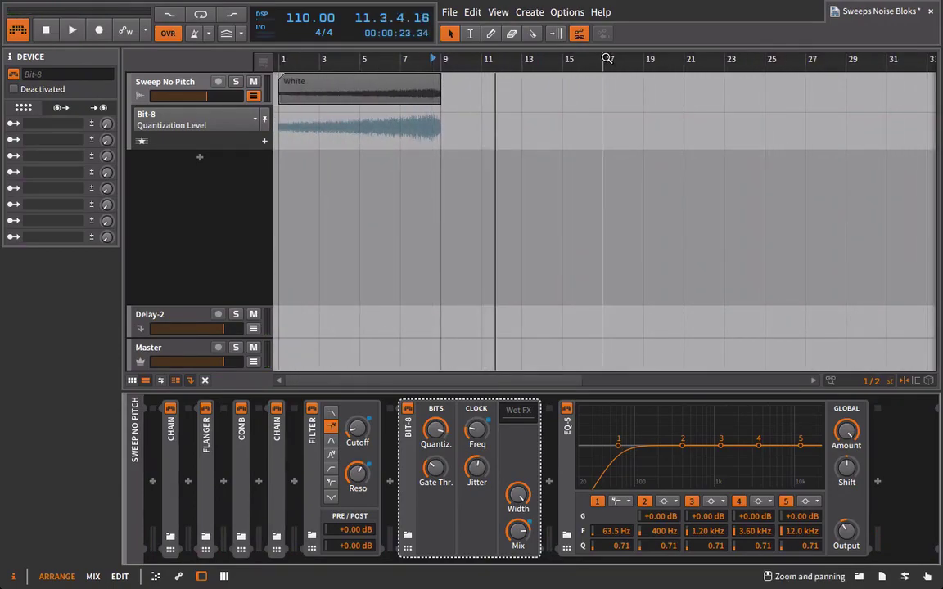
left_click(858, 577)
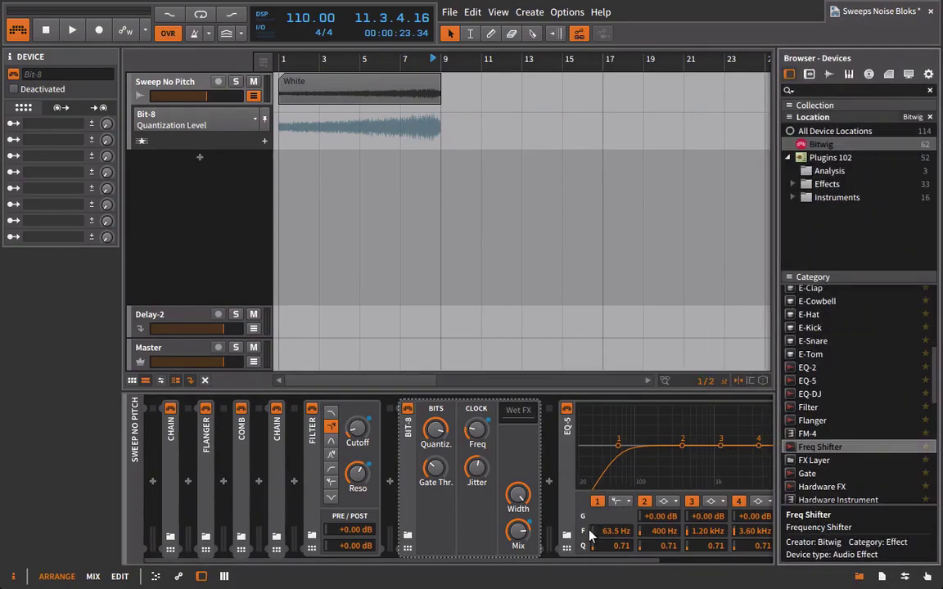
scroll(591, 534, "down", 3)
scroll(828, 468, "down", 5)
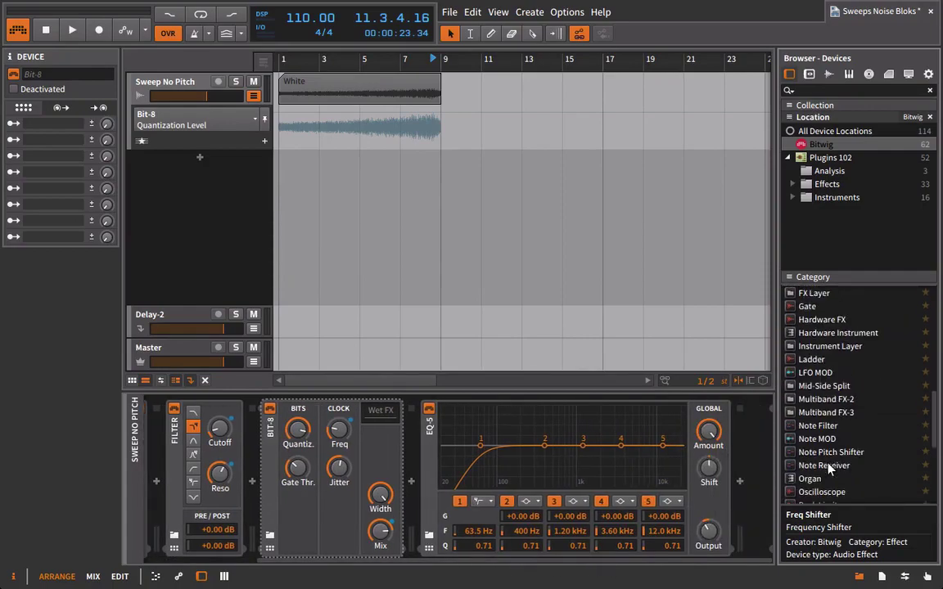
scroll(827, 467, "down", 5)
left_click_drag(798, 431, 762, 474)
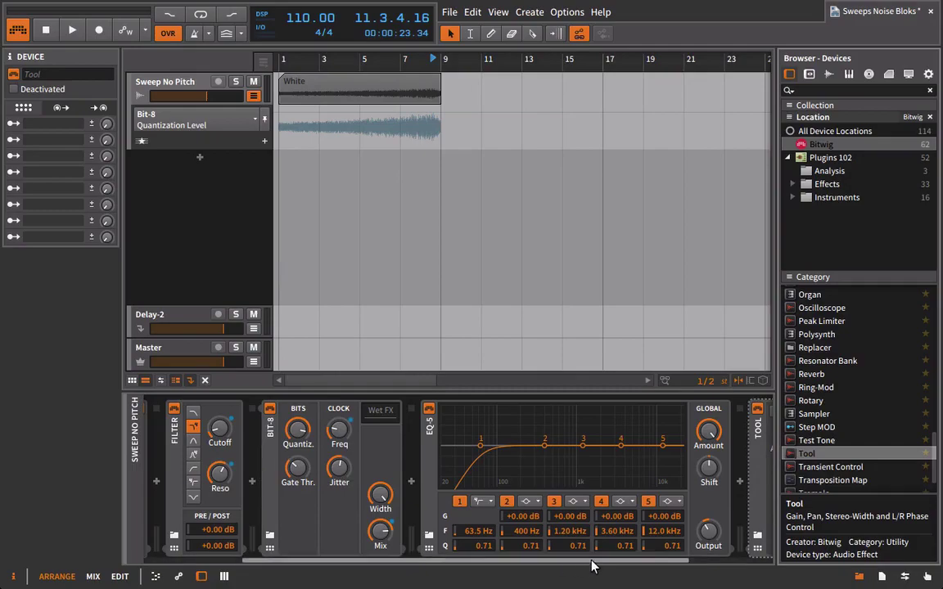
Step: Try different Tool Width settings, reduce the Width to 0 %, and audition the end of the sweep from bar 7
left_click(670, 530)
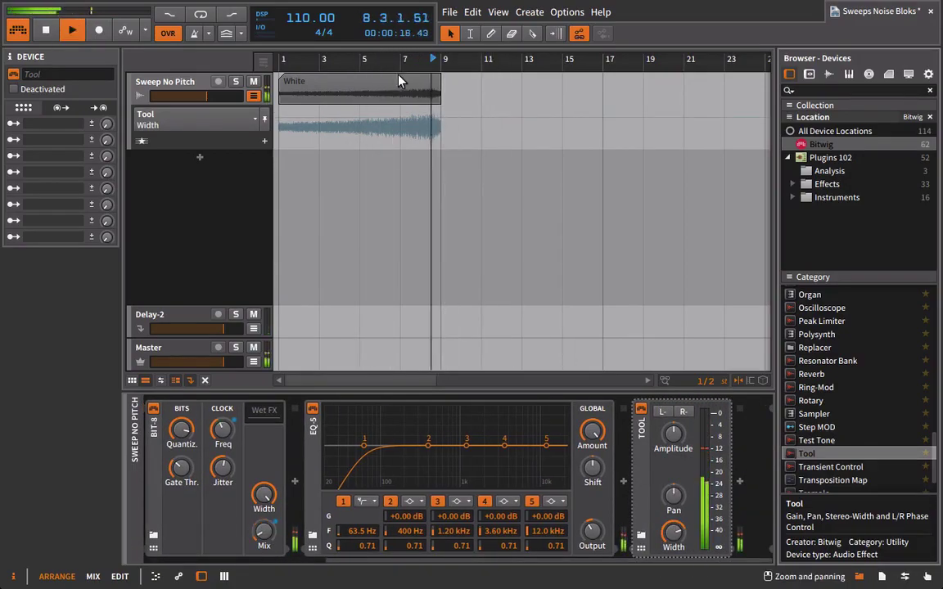
left_click(359, 67)
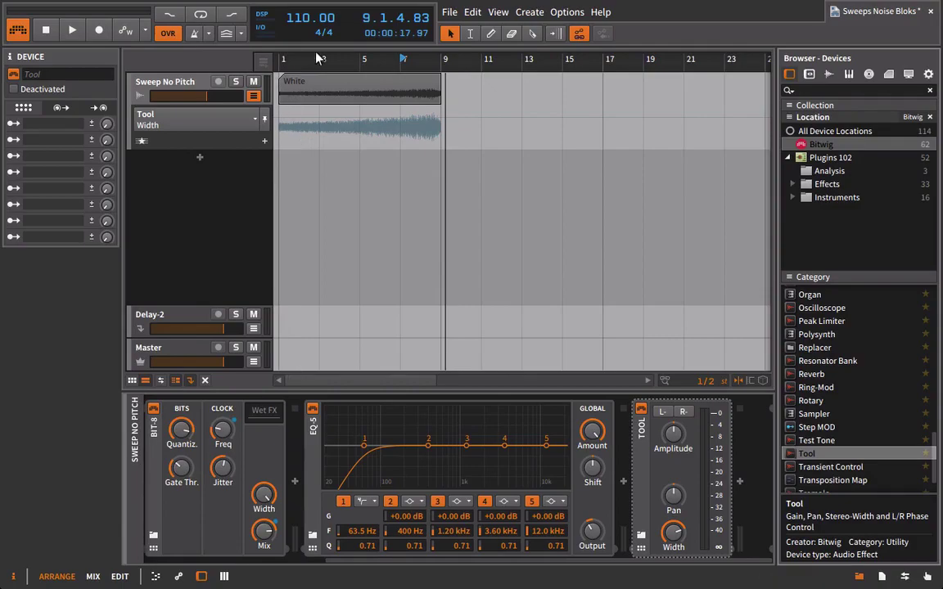
left_click(363, 59)
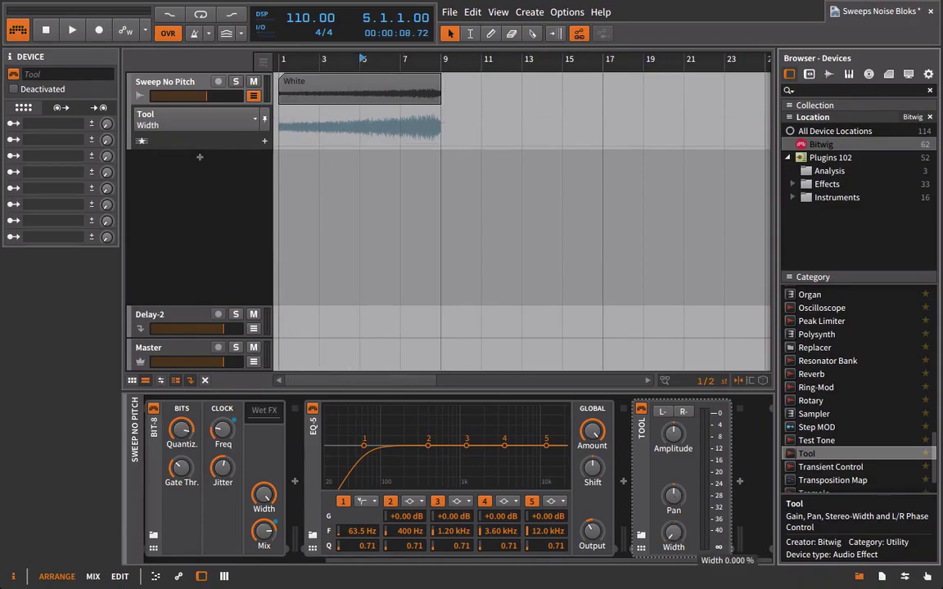
left_click(401, 82)
key("space")
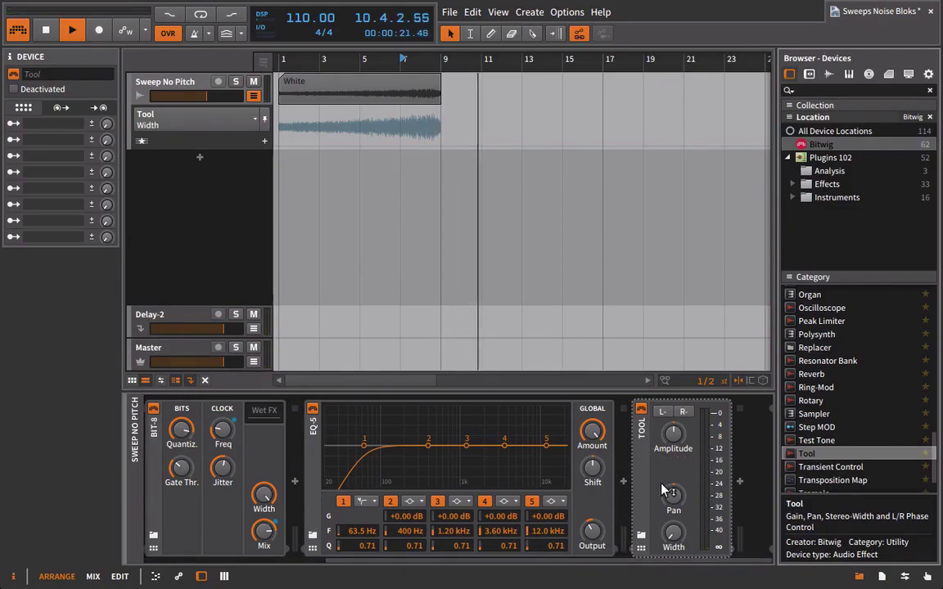
key("space")
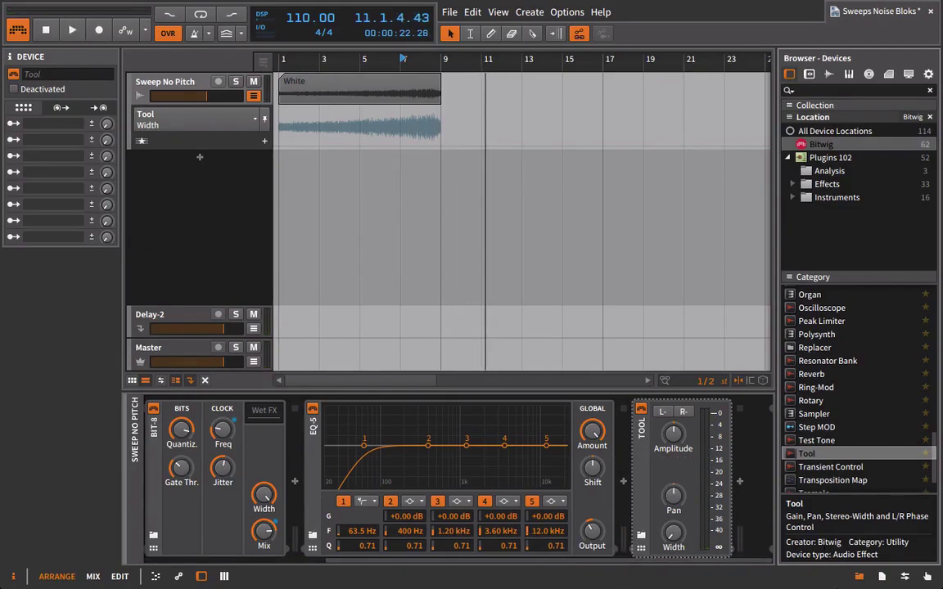
Step: Hide the device browser, and open the Serum plugin window on the Serum track, placed clear of the track list
left_click(860, 579)
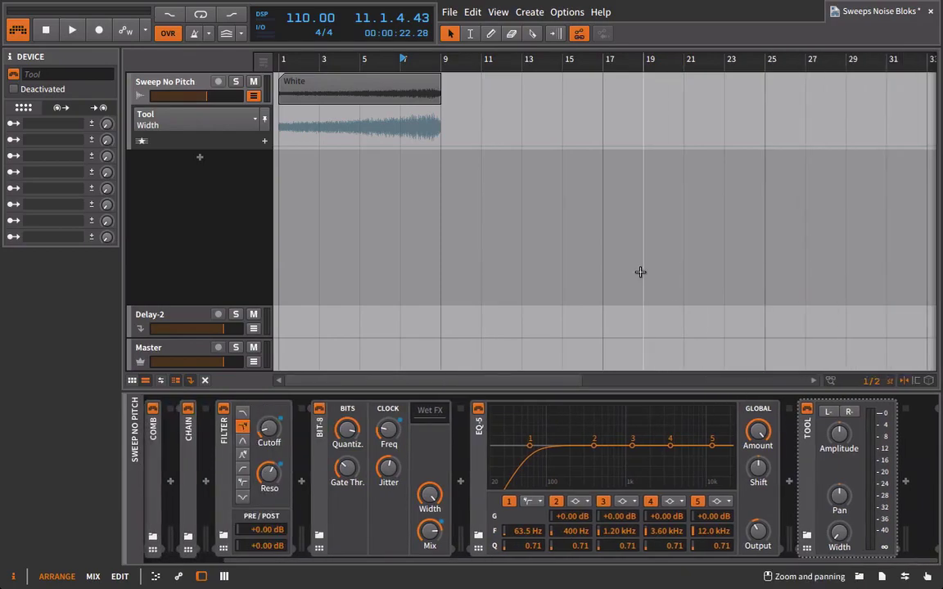
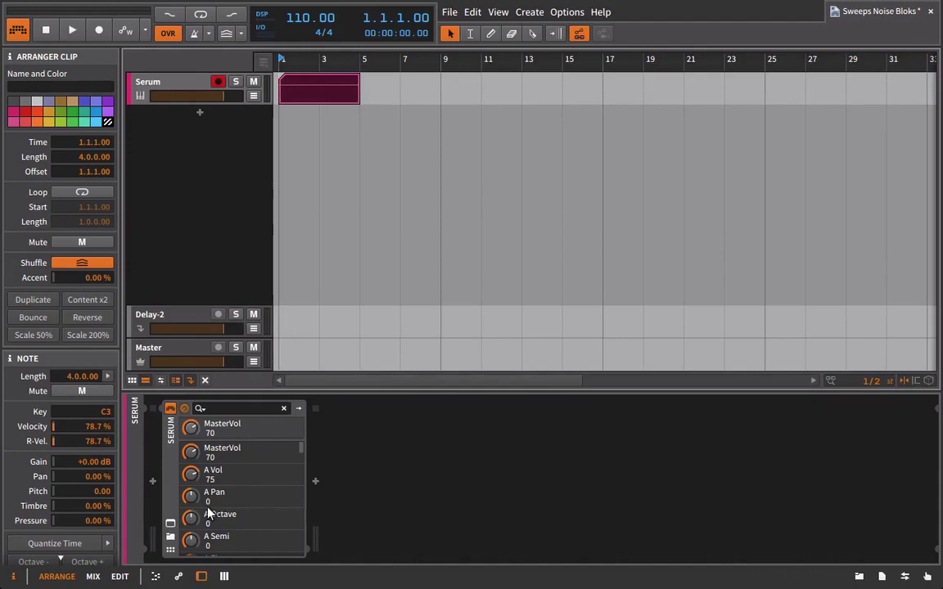
left_click(170, 520)
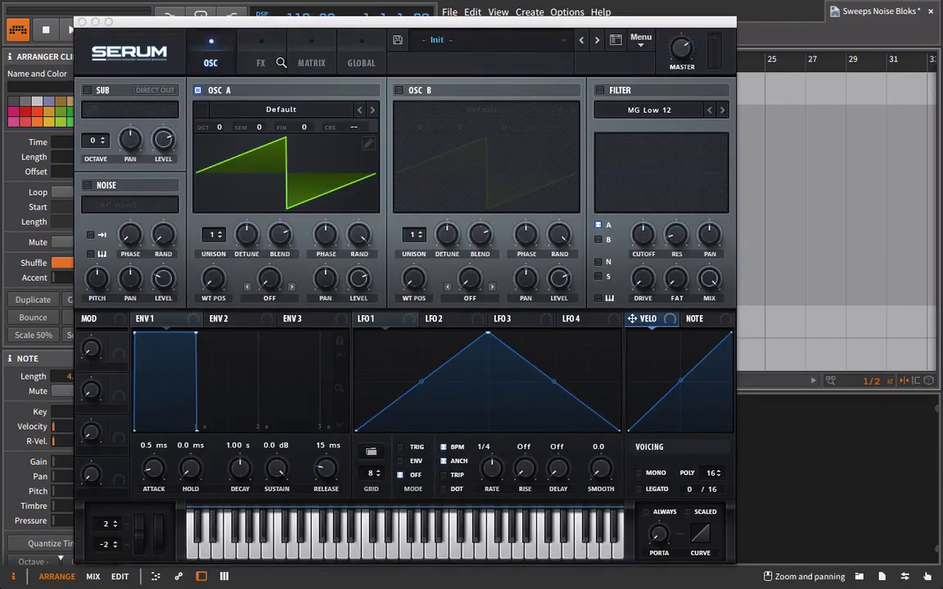
left_click(251, 22)
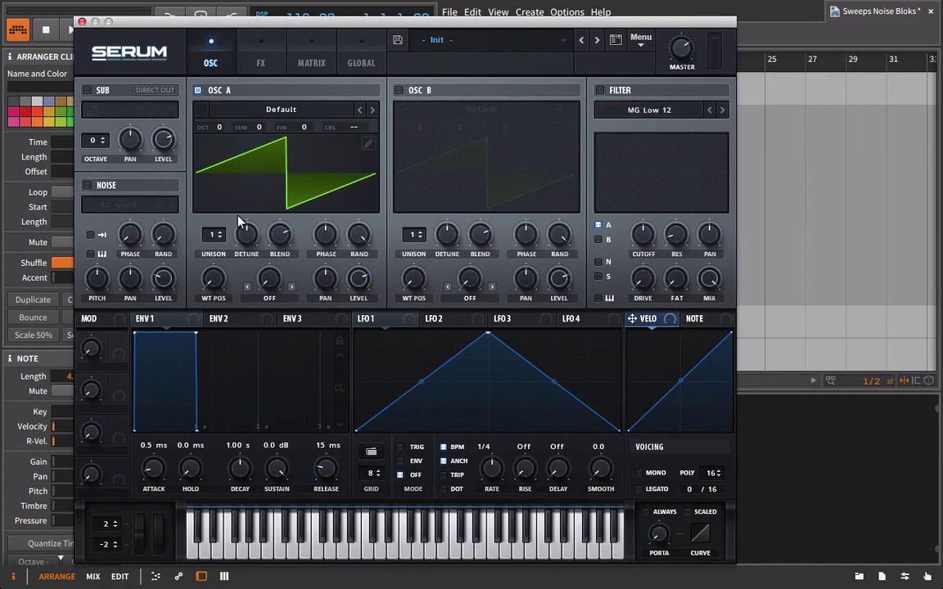
left_click_drag(161, 36, 441, 54)
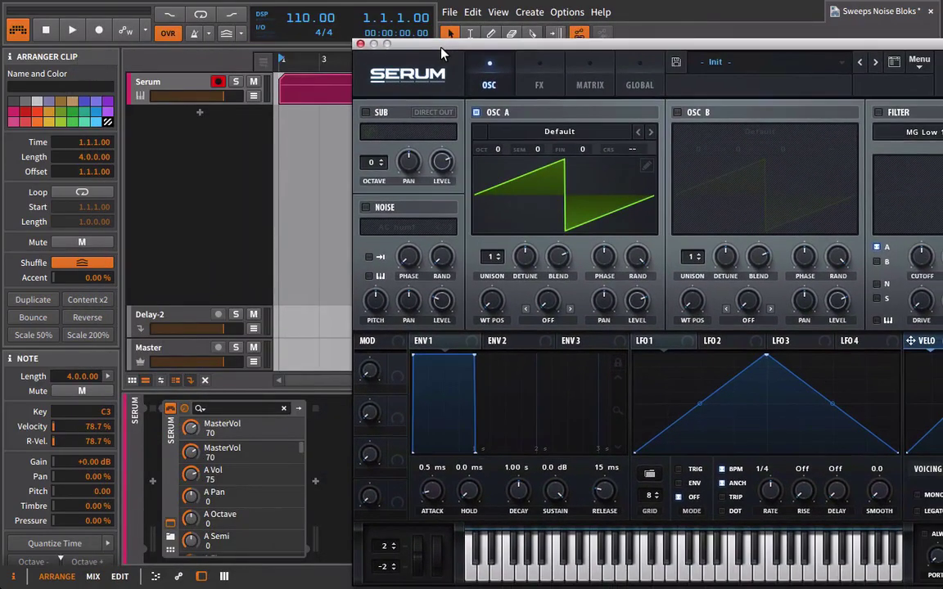
Step: Turn on Serum's Noise oscillator with the Analog noise ARP pink and switch off OSC A
left_click(366, 207)
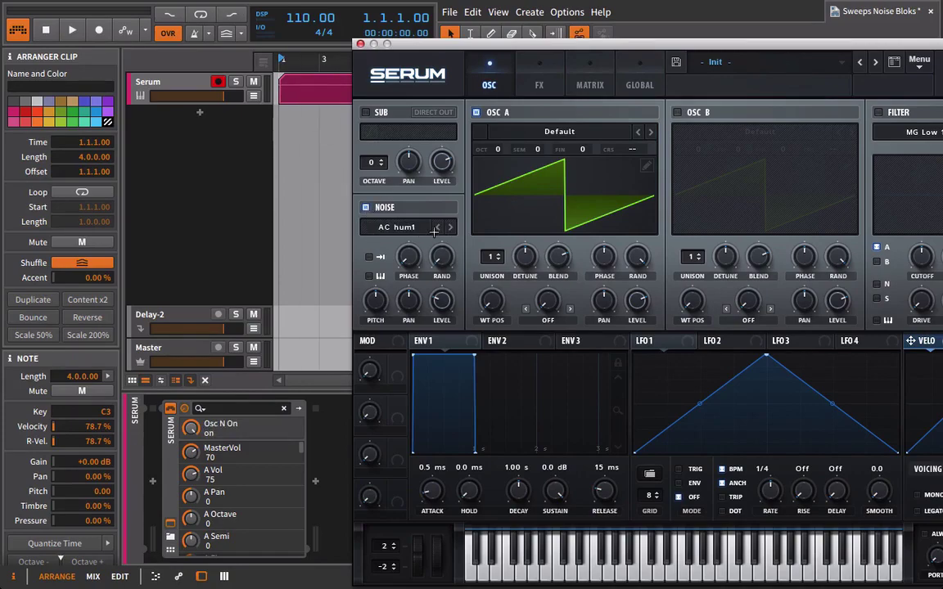
left_click(396, 226)
mouse_move(427, 248)
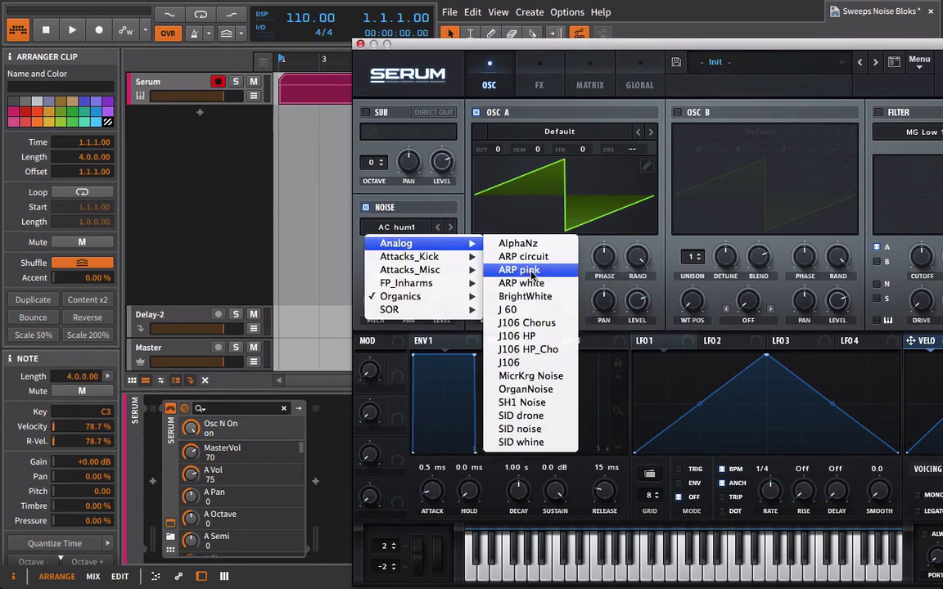
left_click(519, 270)
left_click(478, 114)
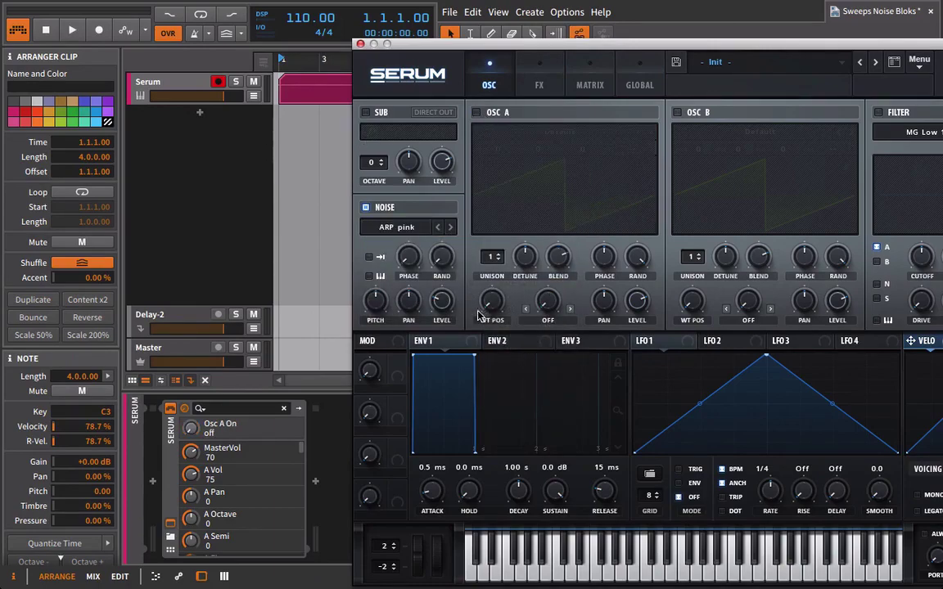
Step: Raise Serum's Noise Level to 72 while the clip plays
key("space")
left_click_drag(445, 311, 444, 333)
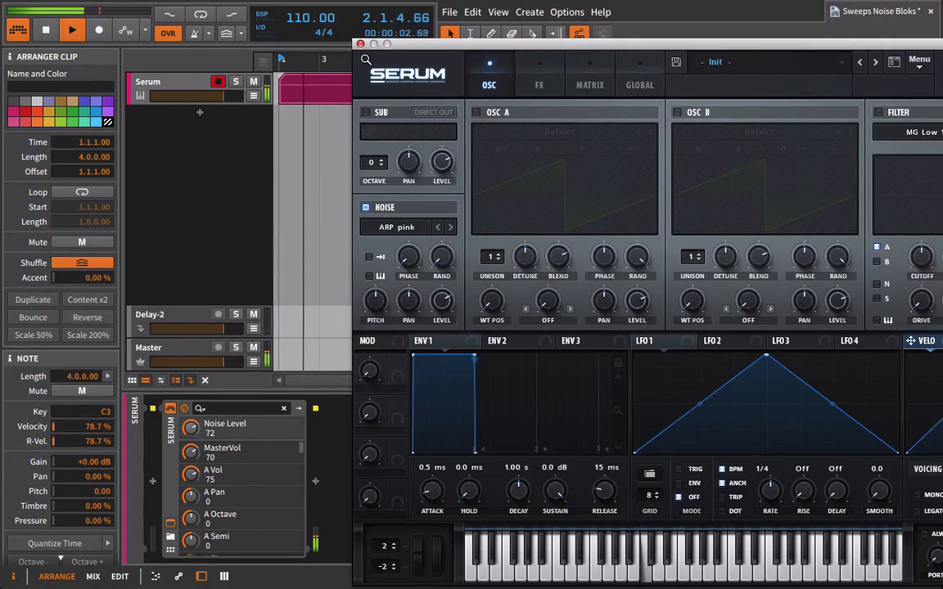
left_click_drag(433, 47, 278, 49)
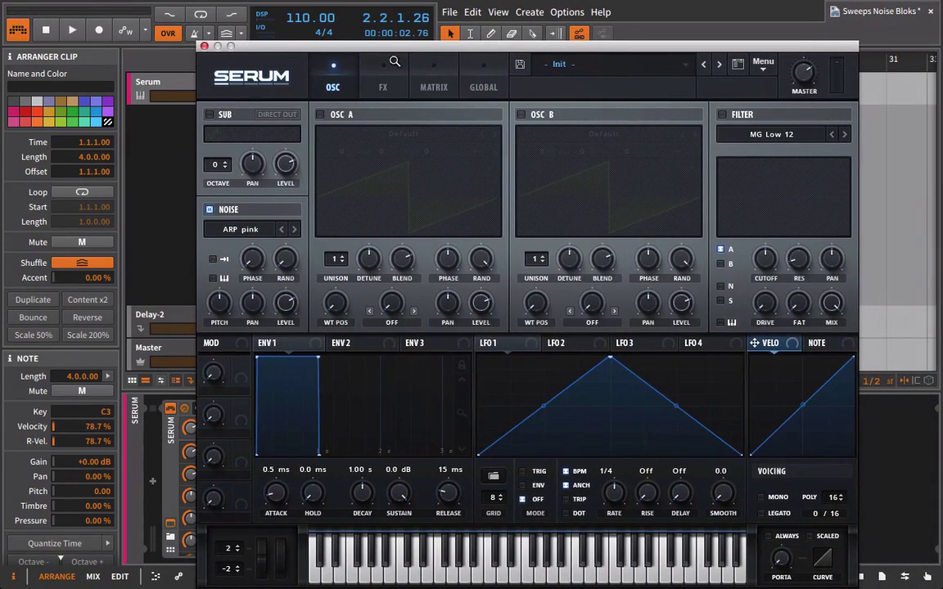
Step: Enable the MG Low 6 filter among Serum's effects
left_click(385, 86)
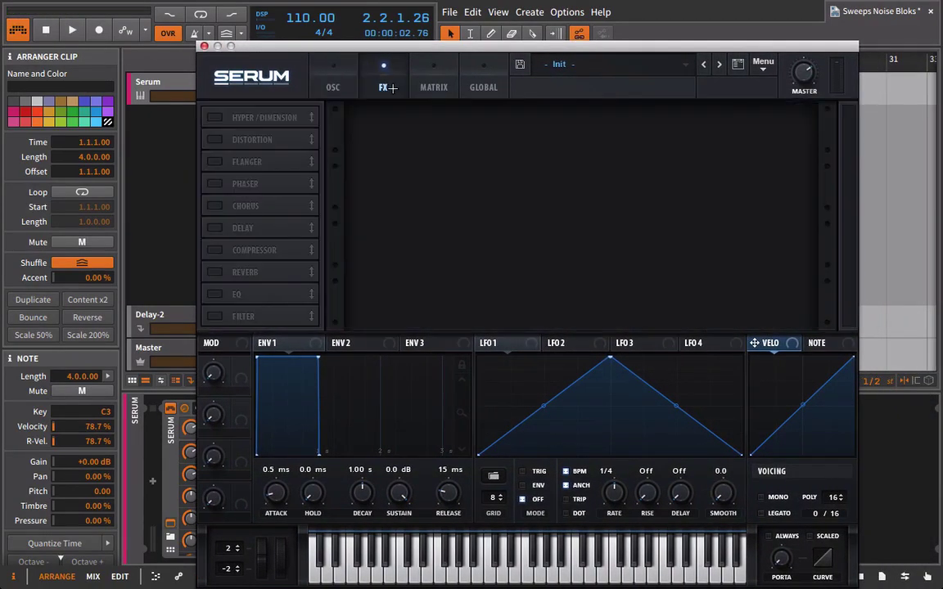
left_click(329, 87)
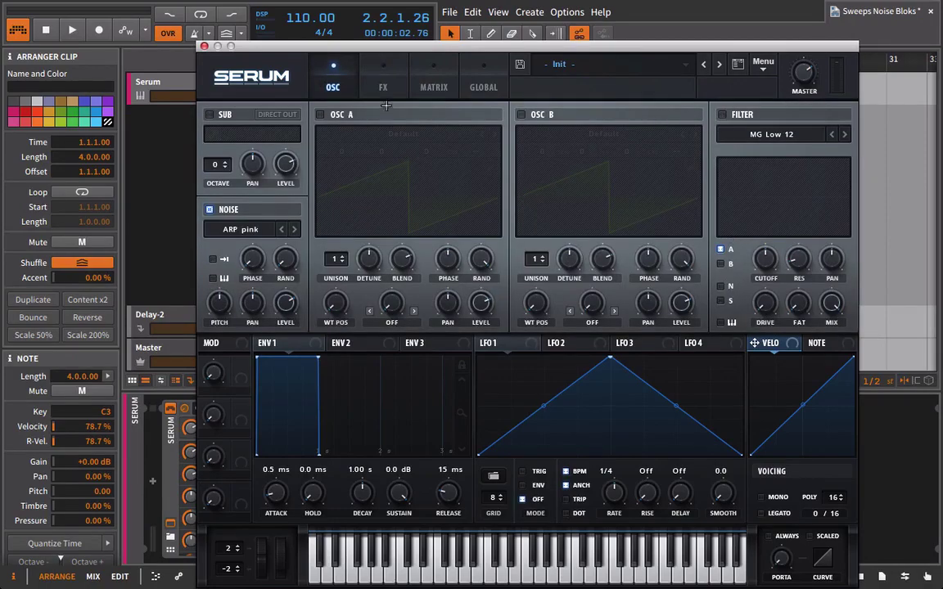
left_click(381, 89)
left_click(214, 315)
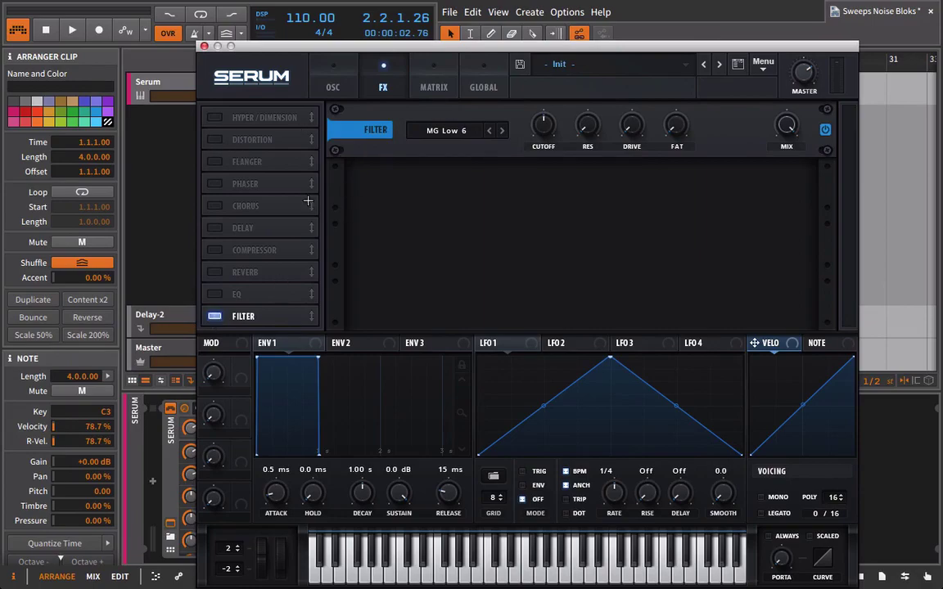
left_click_drag(330, 52, 421, 28)
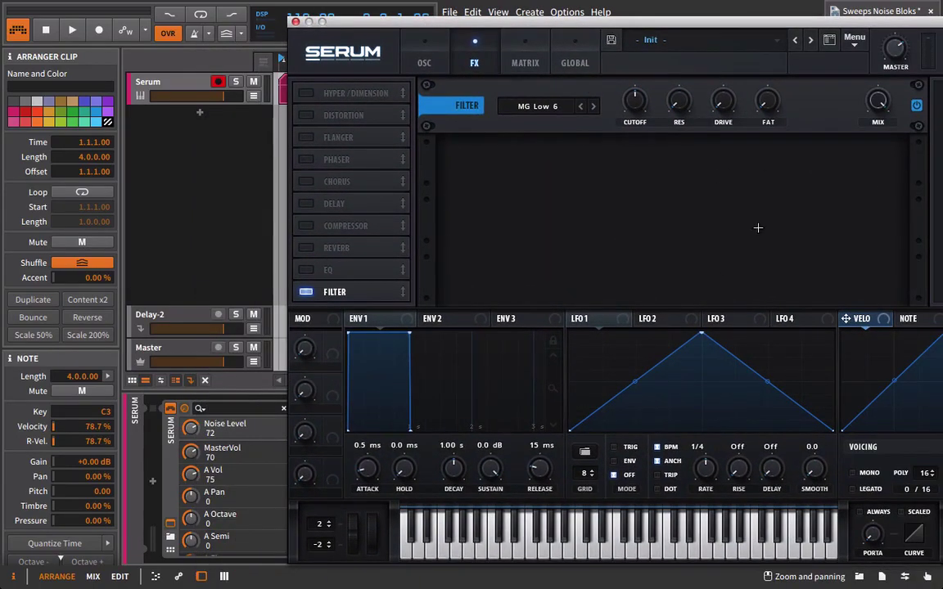
left_click(295, 23)
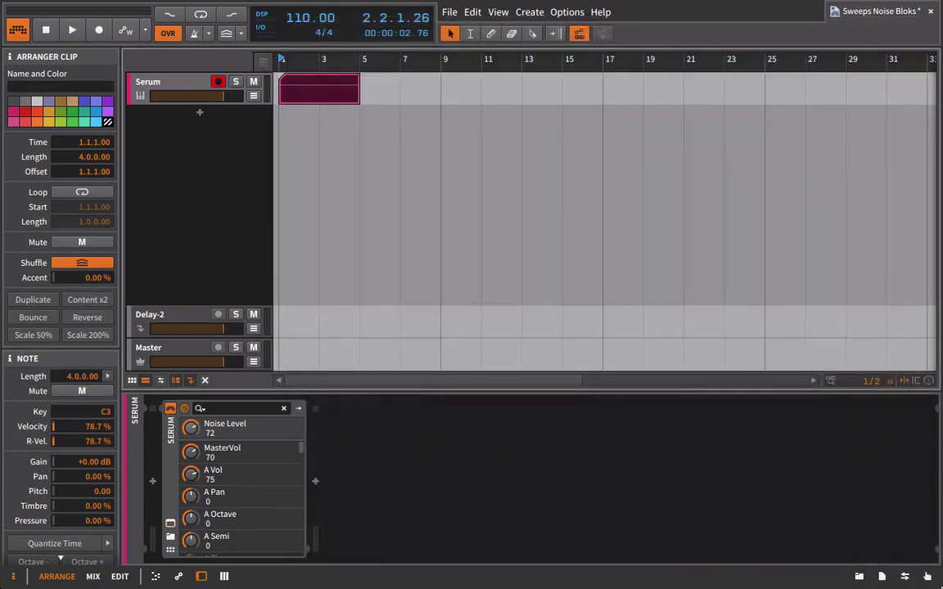
left_click(857, 575)
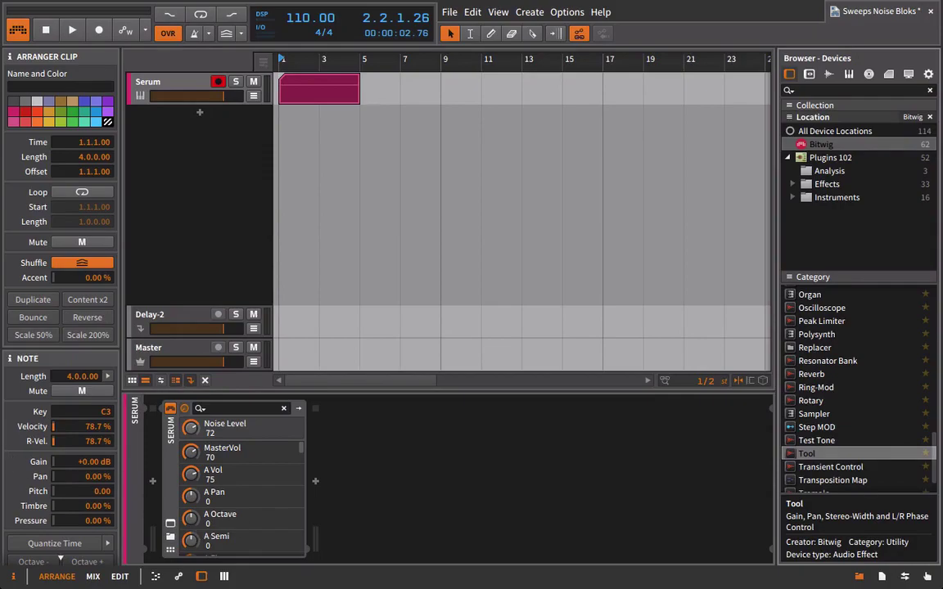
key("b")
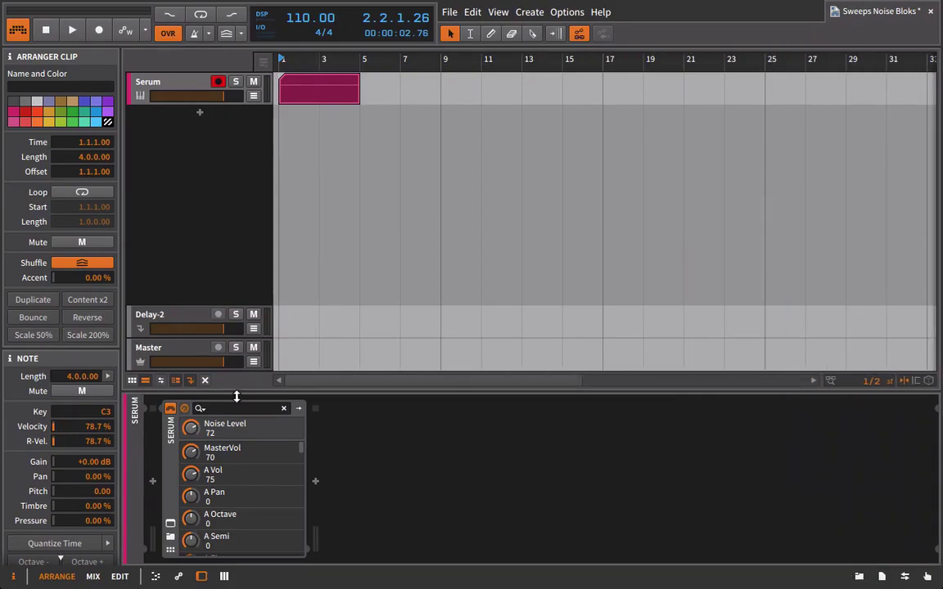
Step: Reopen the Serum plugin window and lower the Noise Pitch to 33% during playback
left_click(171, 524)
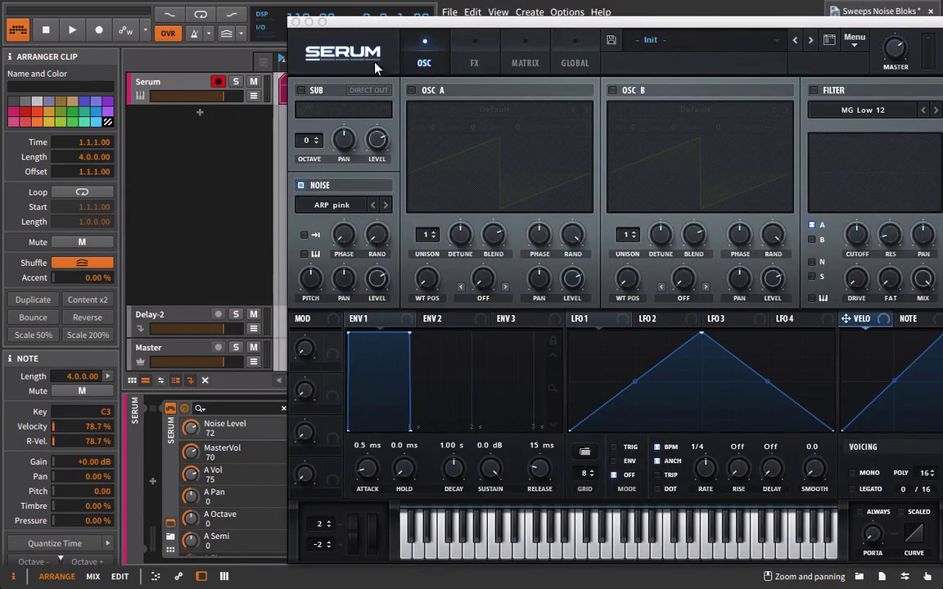
left_click_drag(374, 28, 532, 27)
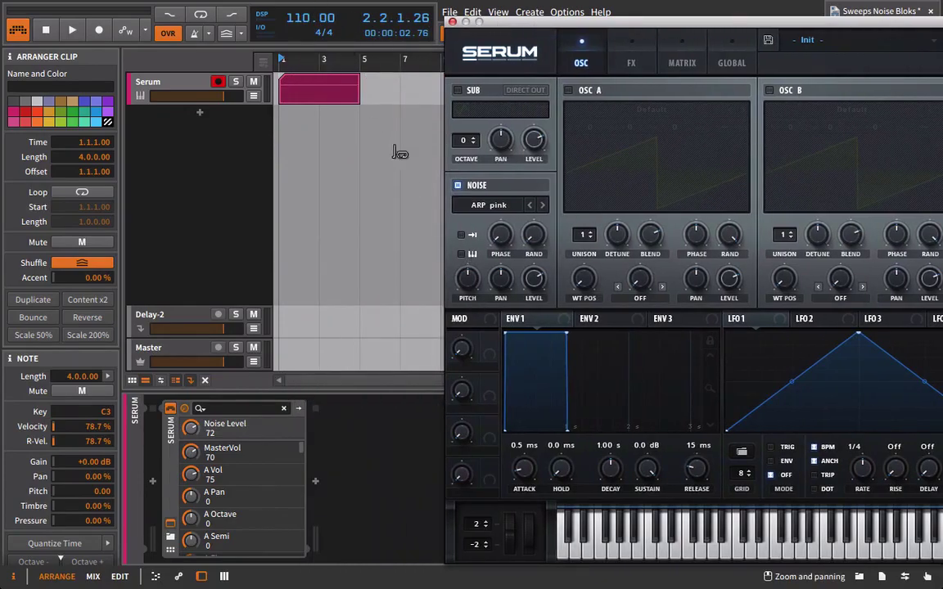
key("space")
left_click_drag(470, 285, 469, 314)
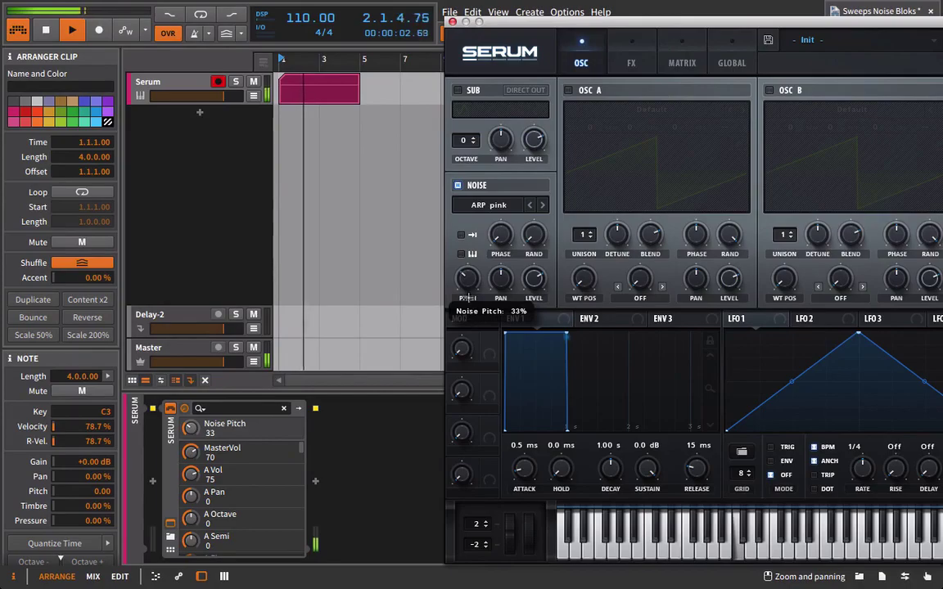
Step: Show the Noise Pitch automation lane on the Serum track and shorten the clip to one bar
left_click(254, 96)
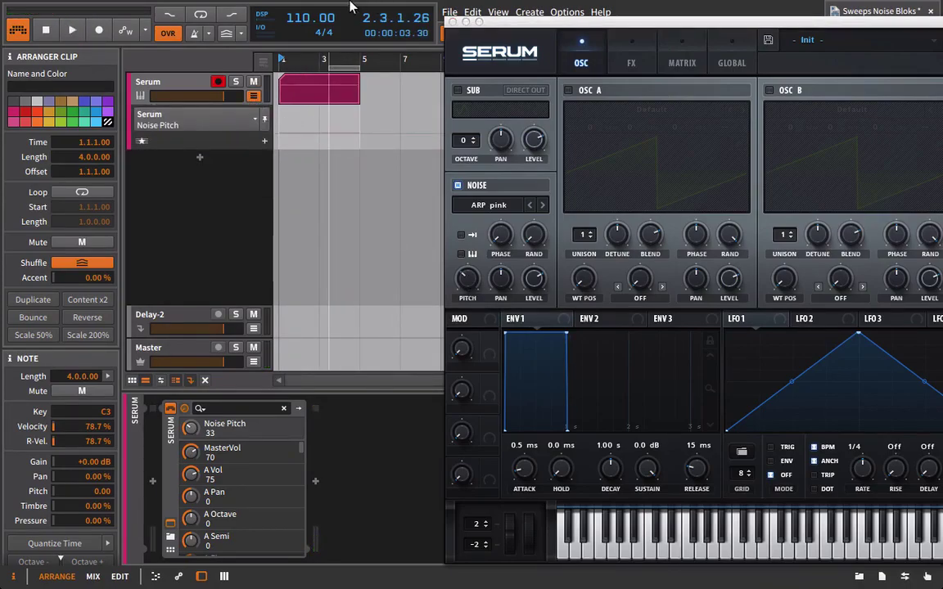
left_click_drag(320, 61, 322, 82)
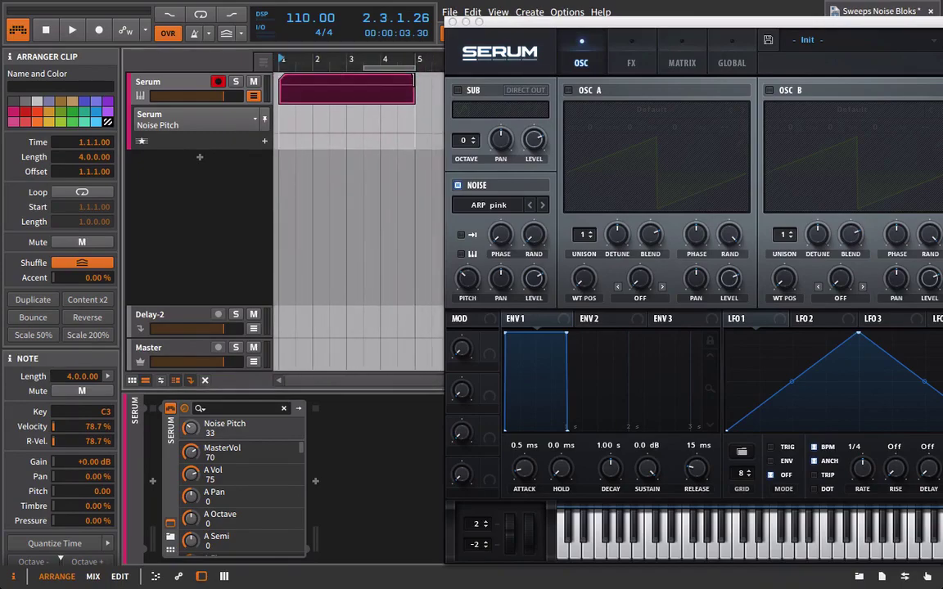
left_click_drag(414, 79, 313, 82)
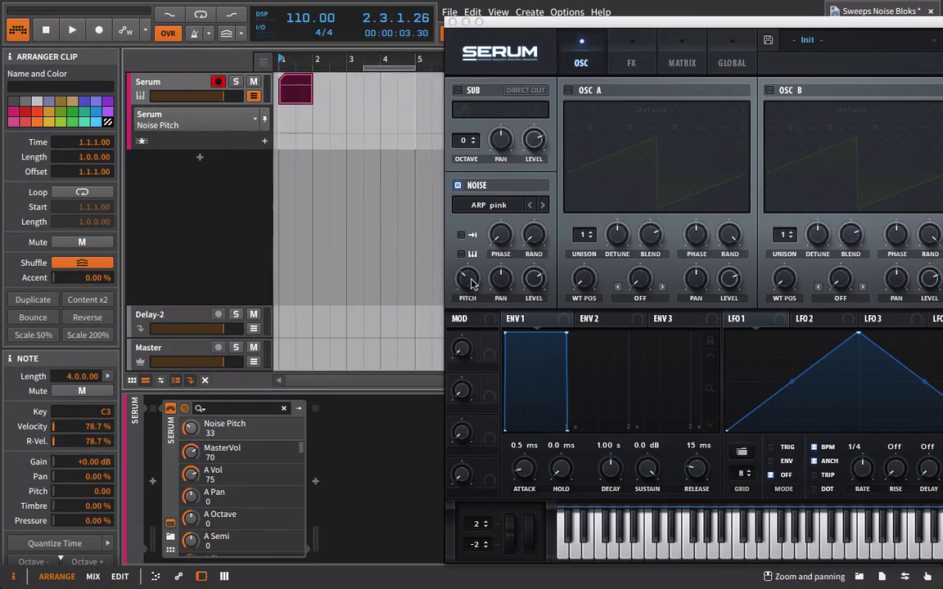
Step: Add Noise Pitch automation rising from 33.5 % at about 1.2.2.78 to 75.5 % at 2.1.1.00
key("space")
scroll(323, 131, "up", 3)
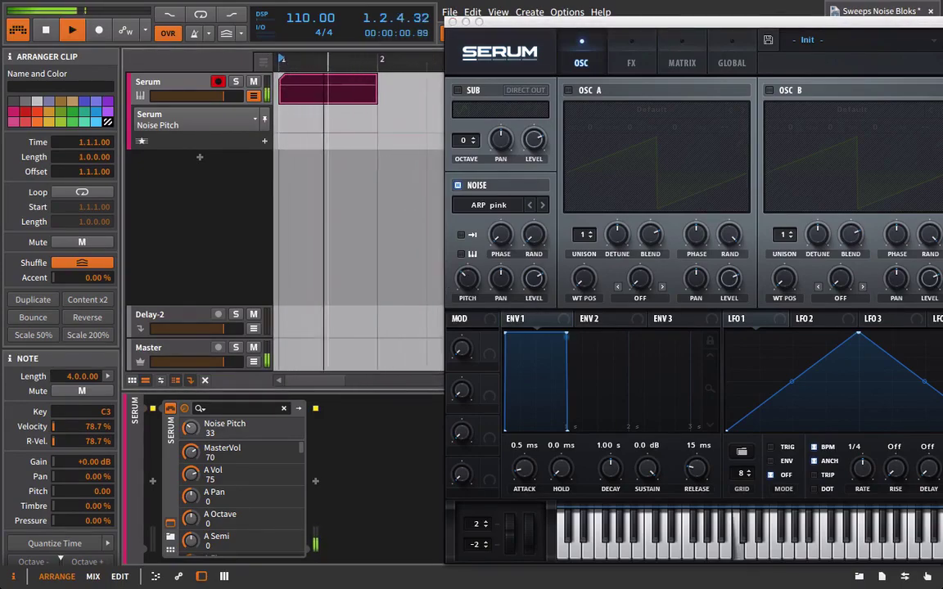
left_click(316, 130)
double_click(315, 133)
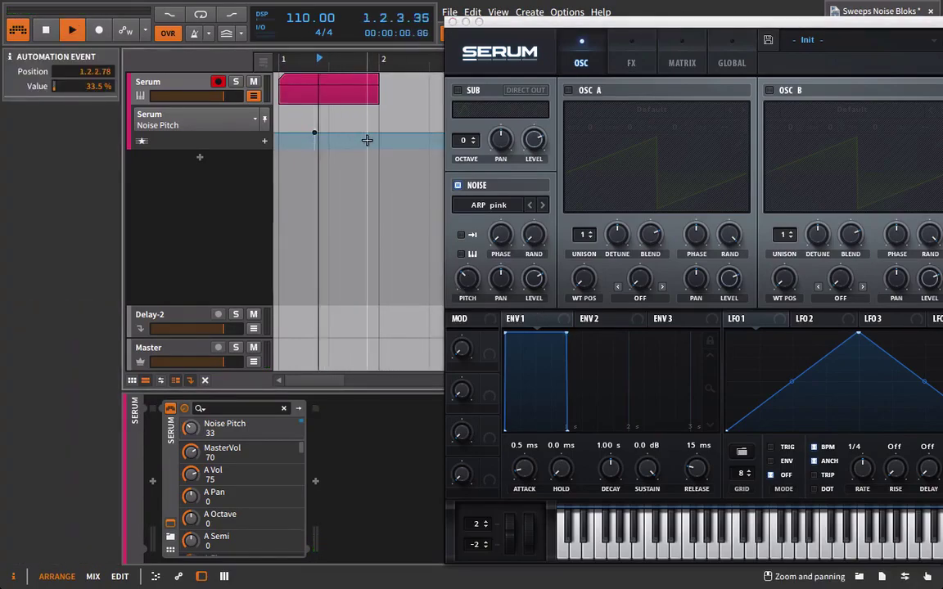
left_click(367, 140)
double_click(375, 134)
left_click_drag(375, 134, 378, 116)
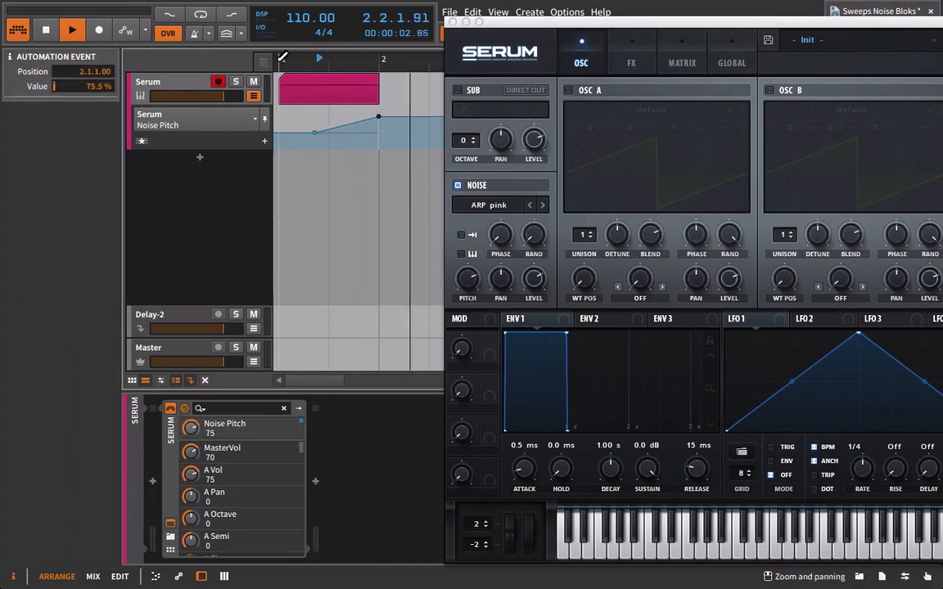
Step: Reshape the Noise Pitch automation into a curved rise from 32.5 % at 1.3.3.35 to 56.5 % at 2.1.1.00, auditioning it
left_click(283, 58)
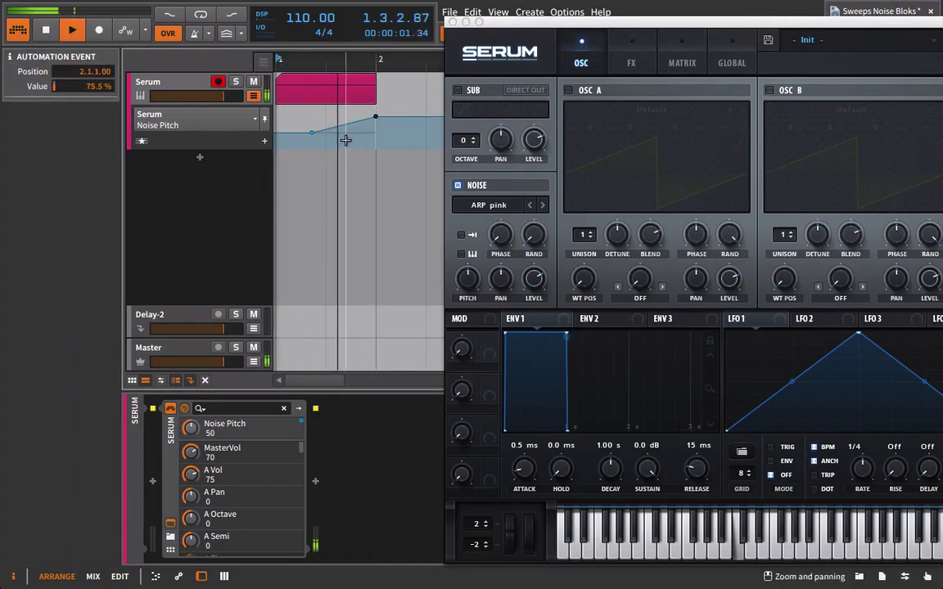
left_click_drag(311, 132, 359, 123)
left_click(377, 118)
key("space")
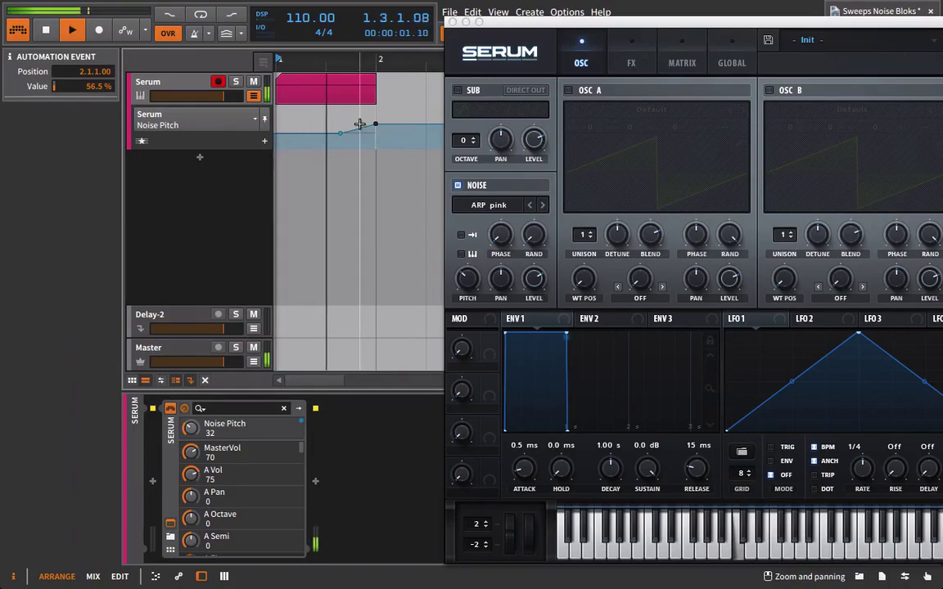
left_click(340, 133)
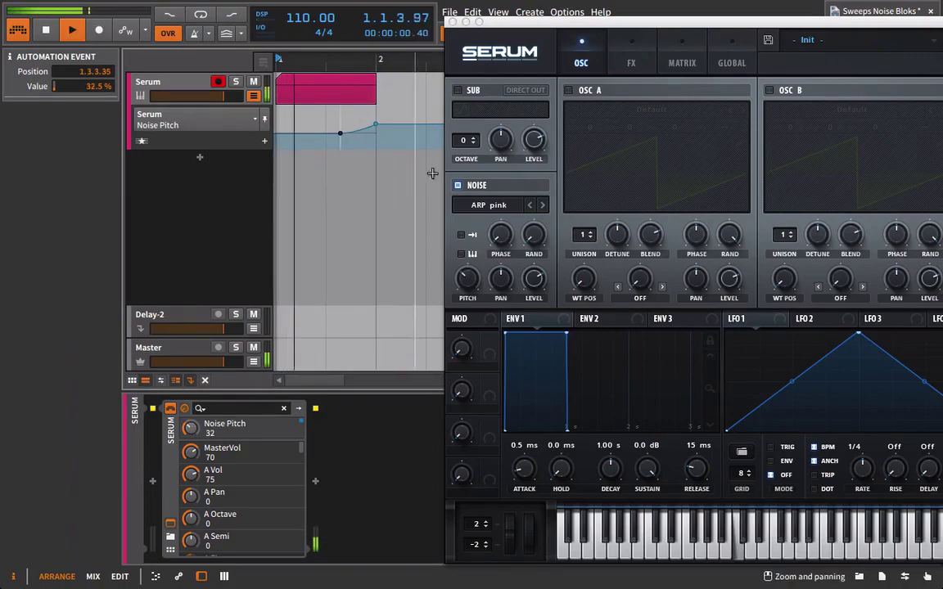
Step: Raise Serum's Noise Level to 82, stop playback and close the plugin window
left_click(532, 279)
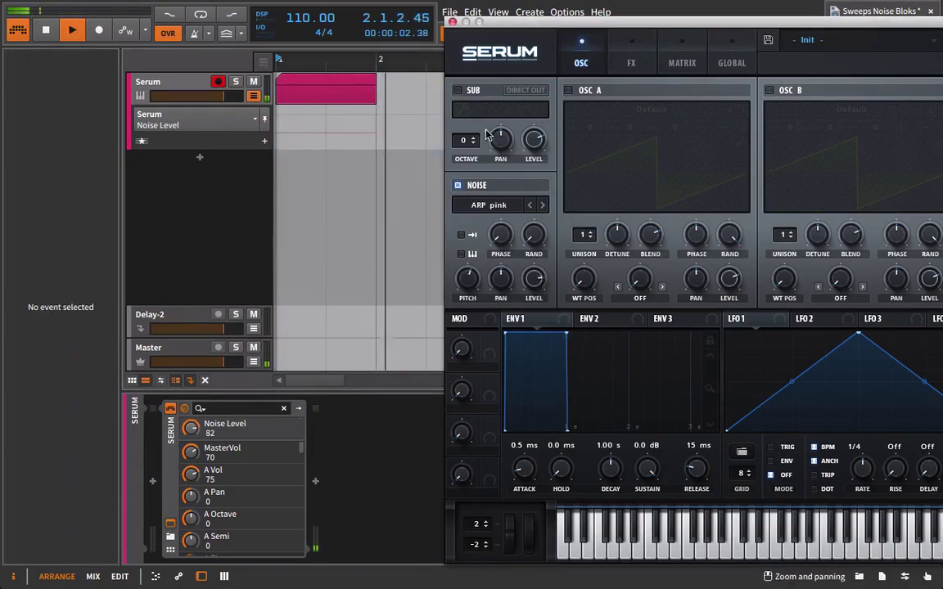
key("space")
left_click(452, 22)
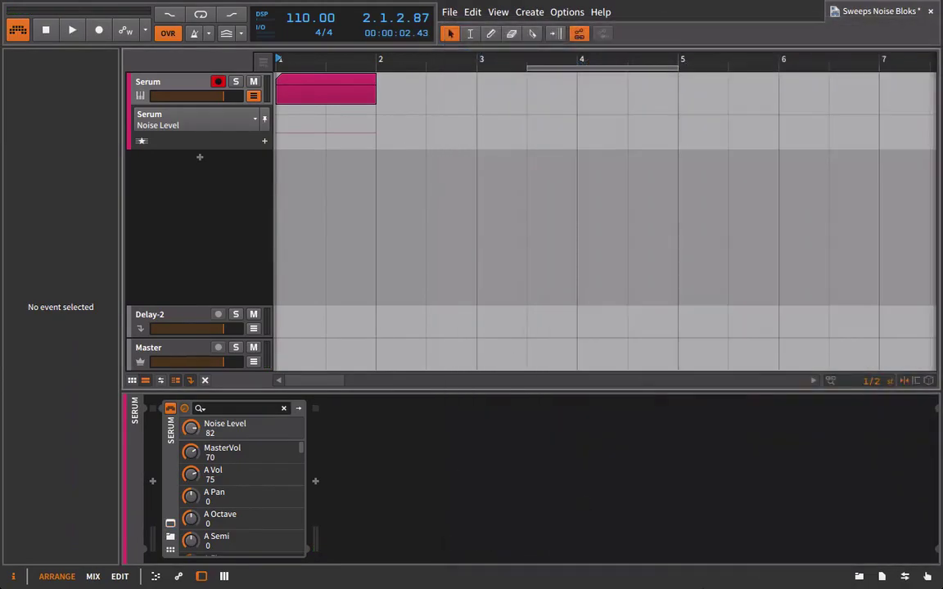
Step: Find the EQ-2 among the Bitwig devices and insert it after Serum
left_click(858, 576)
scroll(859, 401, "up", 8)
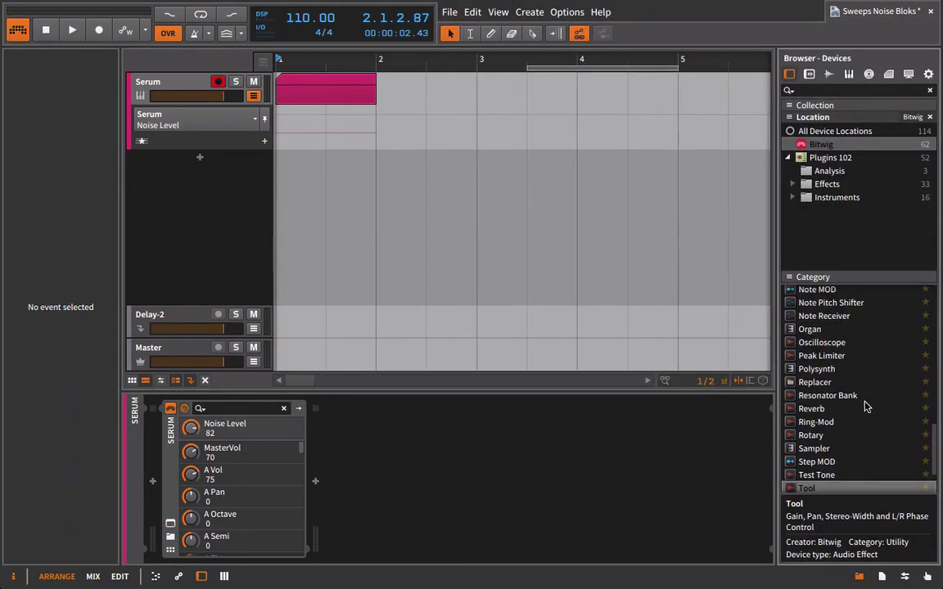
scroll(851, 401, "up", 7)
scroll(854, 420, "down", 1)
left_click_drag(822, 436, 569, 457)
Step: Set the EQ-2's Lo band to a low cut at 99.0 Hz while listening to the clip
left_click(376, 502)
left_click(383, 528)
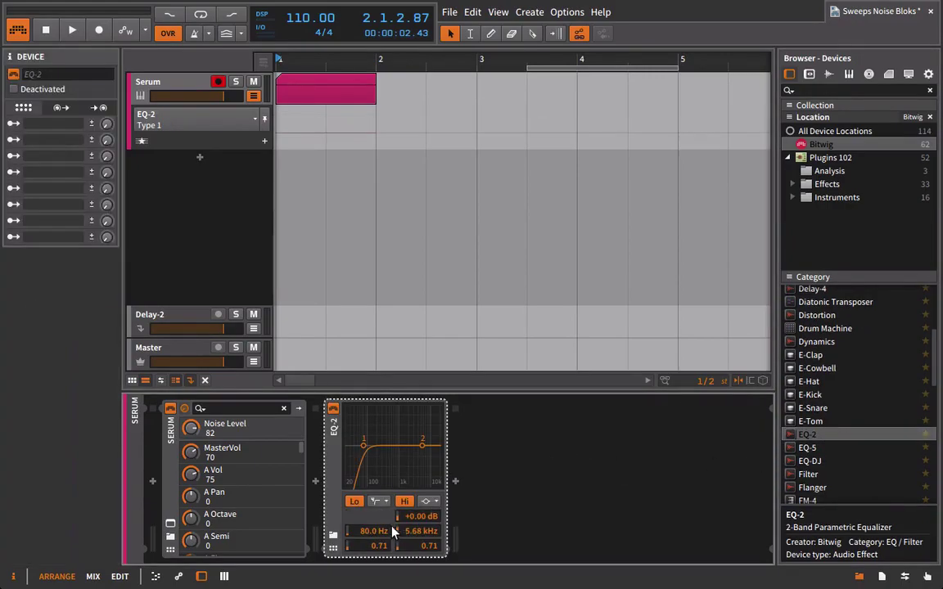
key("space")
left_click_drag(379, 538, 385, 536)
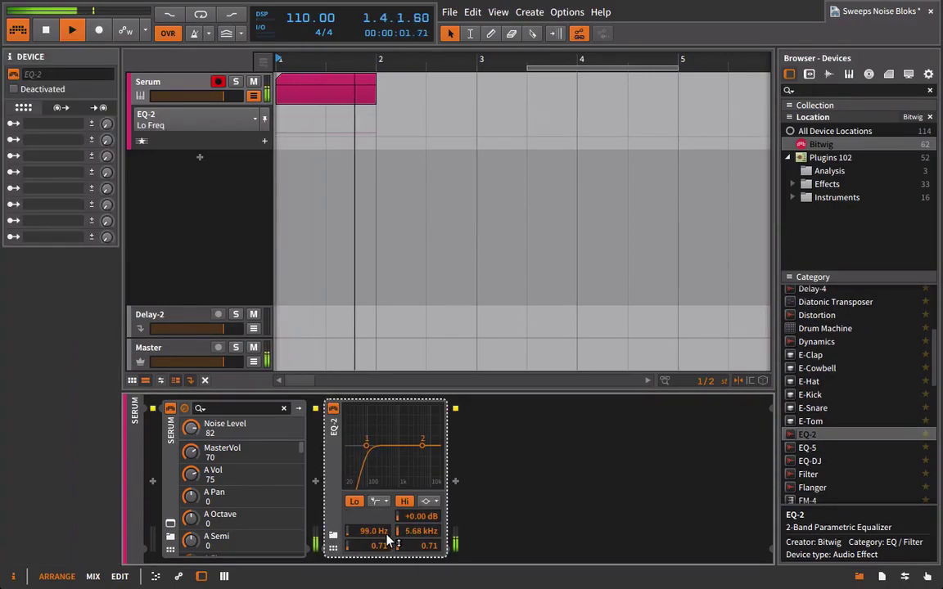
Step: Draw automation for Serum's FX filter cutoff rising from 44.1 % at 1.1.3.37 to 71.1 % at 2.1.1.00, auditioning it
left_click(169, 524)
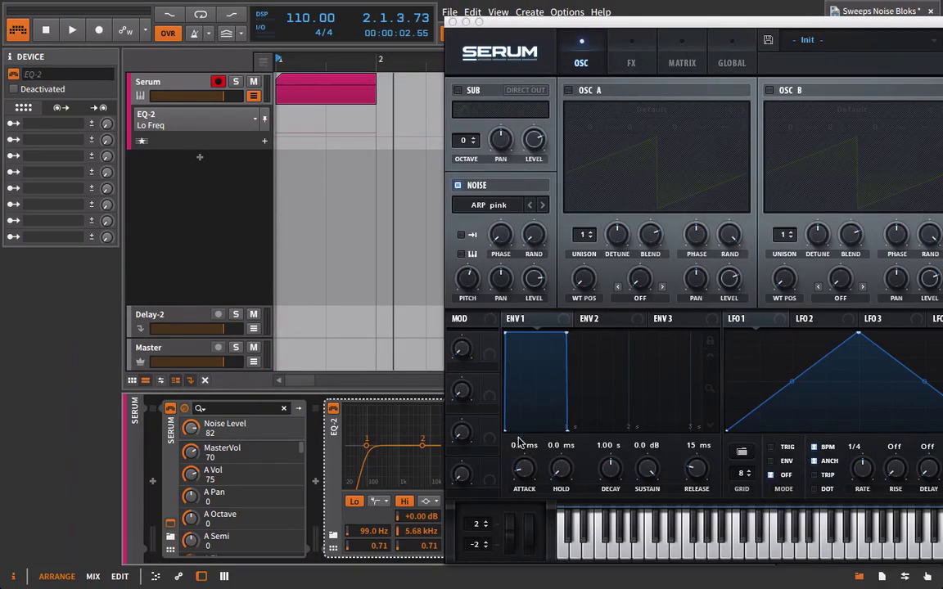
left_click(631, 62)
left_click_drag(655, 20, 232, 197)
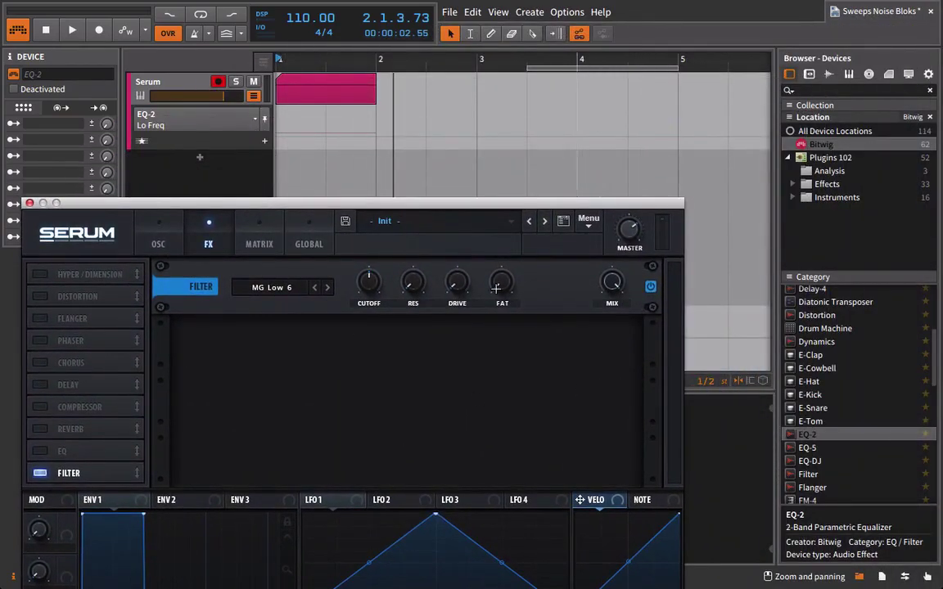
left_click(370, 284)
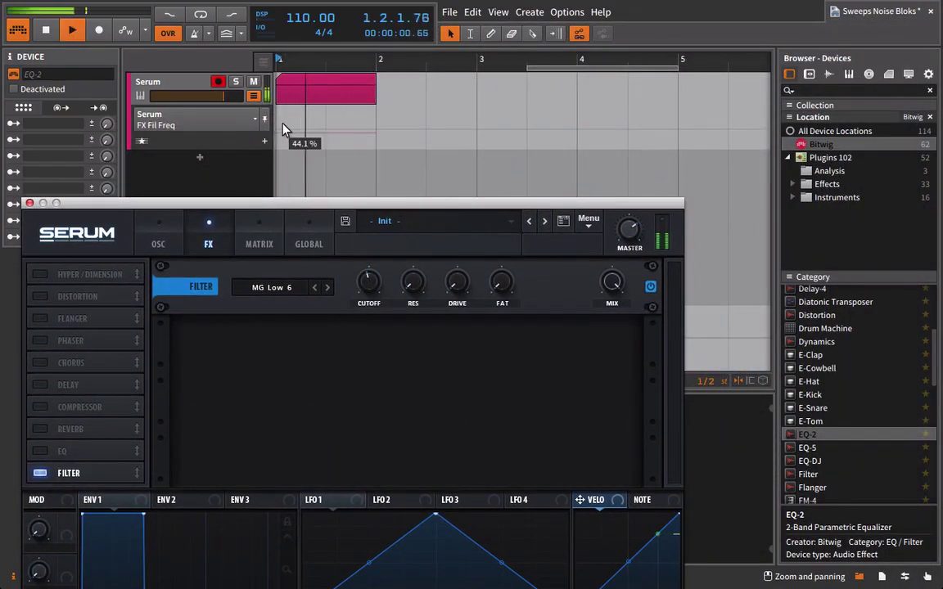
left_click(319, 157)
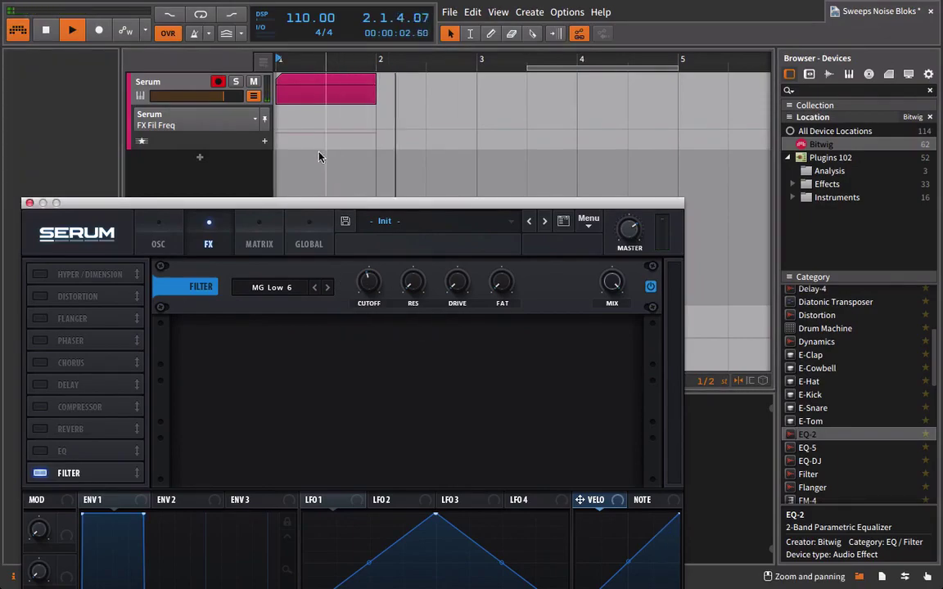
left_click(289, 124)
left_click_drag(344, 124, 375, 119)
left_click_drag(365, 59, 422, 88)
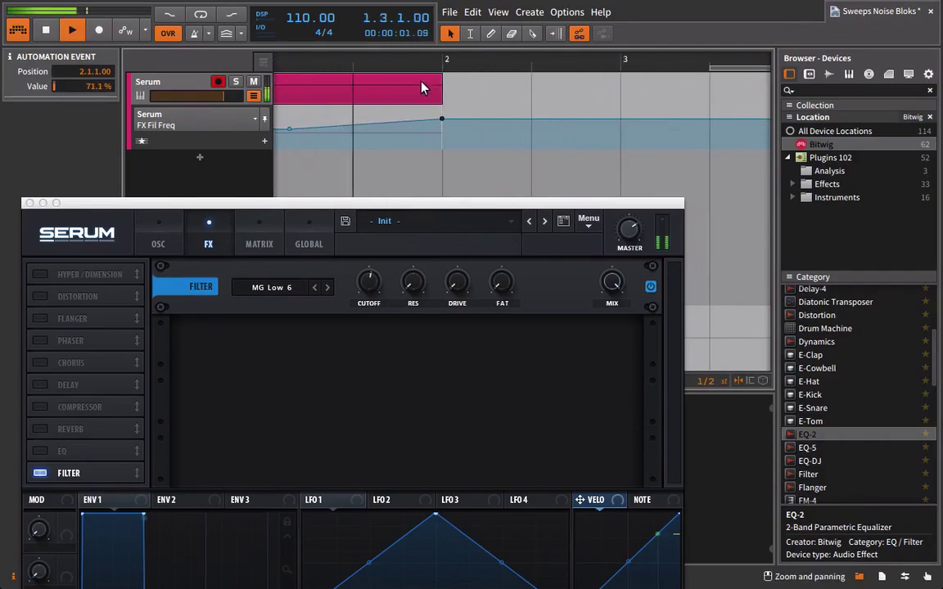
key("space")
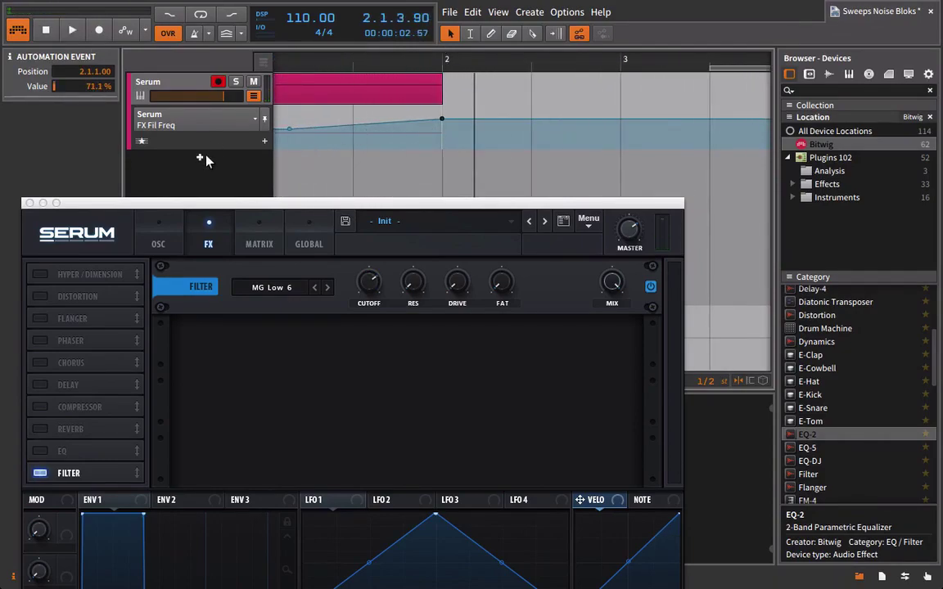
Step: Show the Noise Pitch automation on the Serum track and slightly lower its end point at bar 2 during playback
left_click(174, 124)
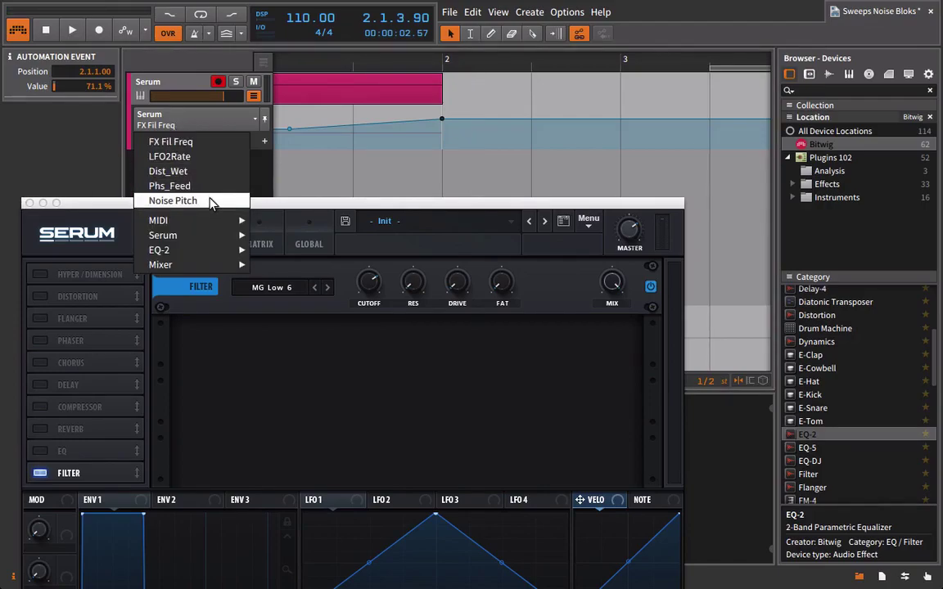
left_click(173, 201)
key("space")
left_click_drag(441, 123, 441, 126)
Step: Raise the Drive of Serum's FX filter, change its type to MG Low 18 and replay the clip from the start
left_click_drag(456, 284, 491, 276)
left_click(292, 292)
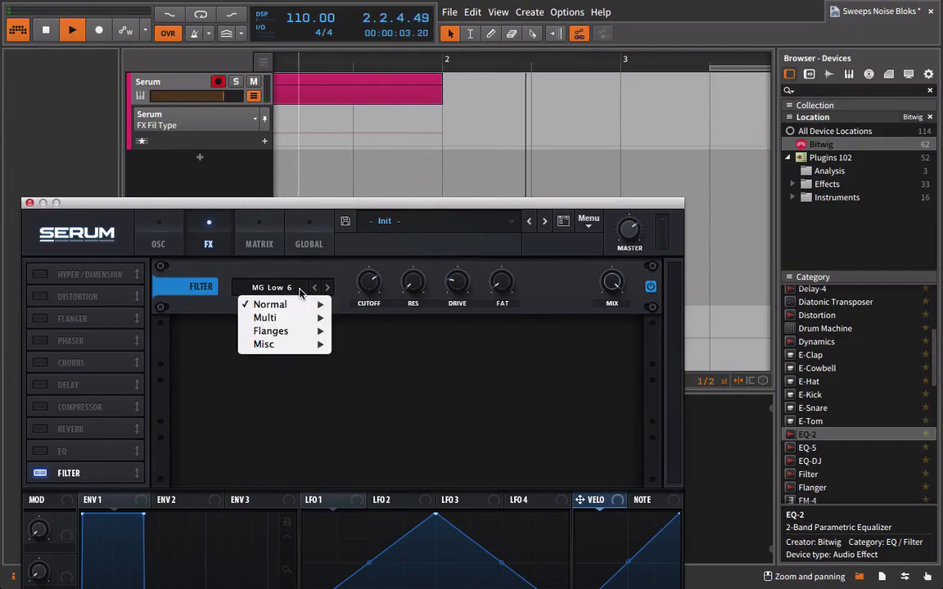
mouse_move(279, 304)
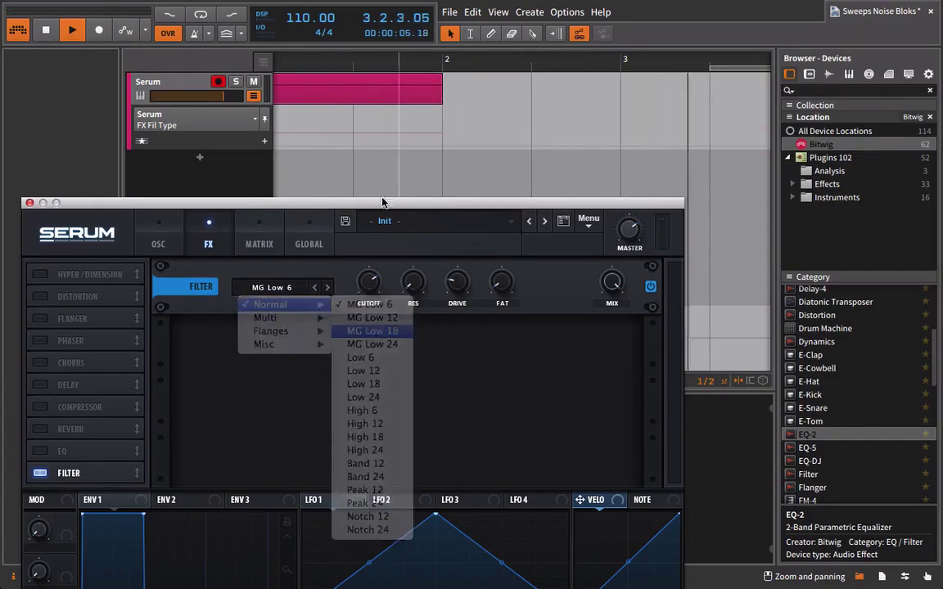
left_click(405, 331)
left_click(65, 29)
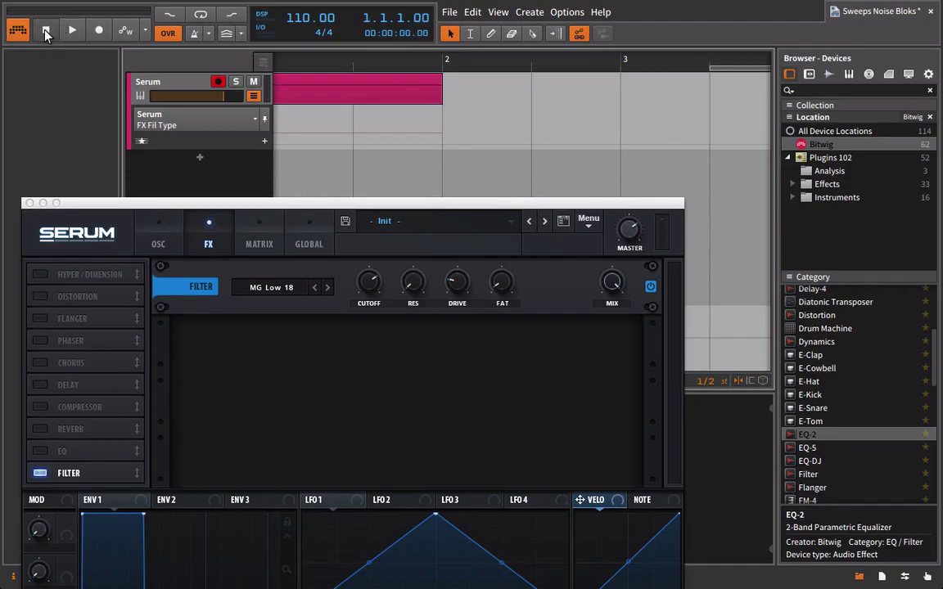
left_click(68, 30)
Step: Raise the FX filter's resonance and reshape its cutoff automation into a curved rise with a higher end point at bar 2
left_click(417, 290)
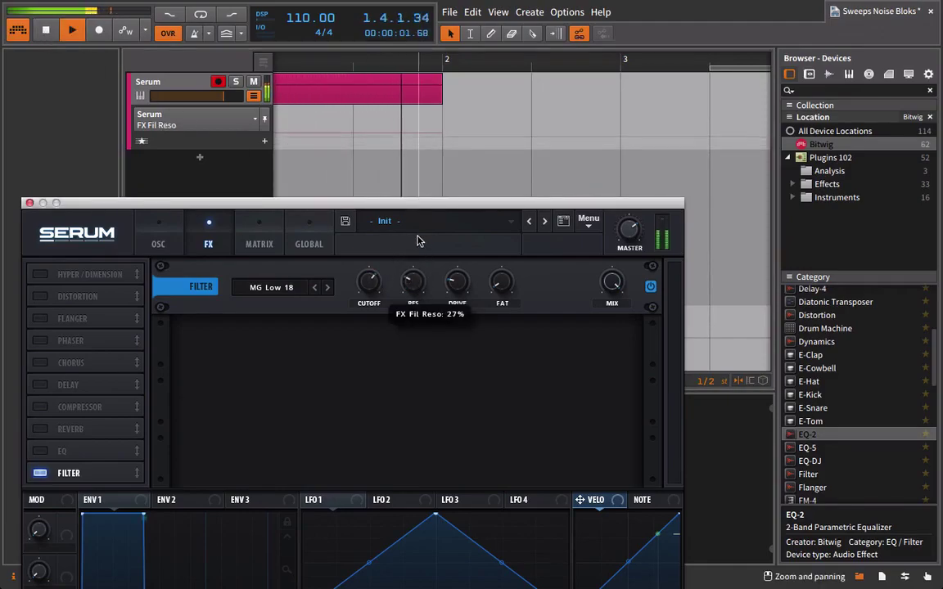
left_click(368, 282)
left_click(473, 99)
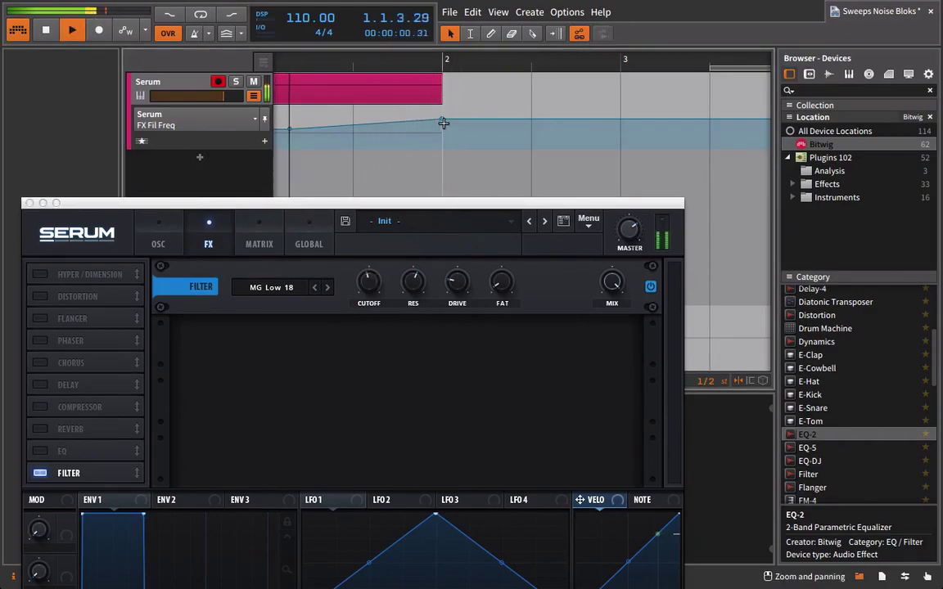
left_click_drag(443, 123, 442, 114)
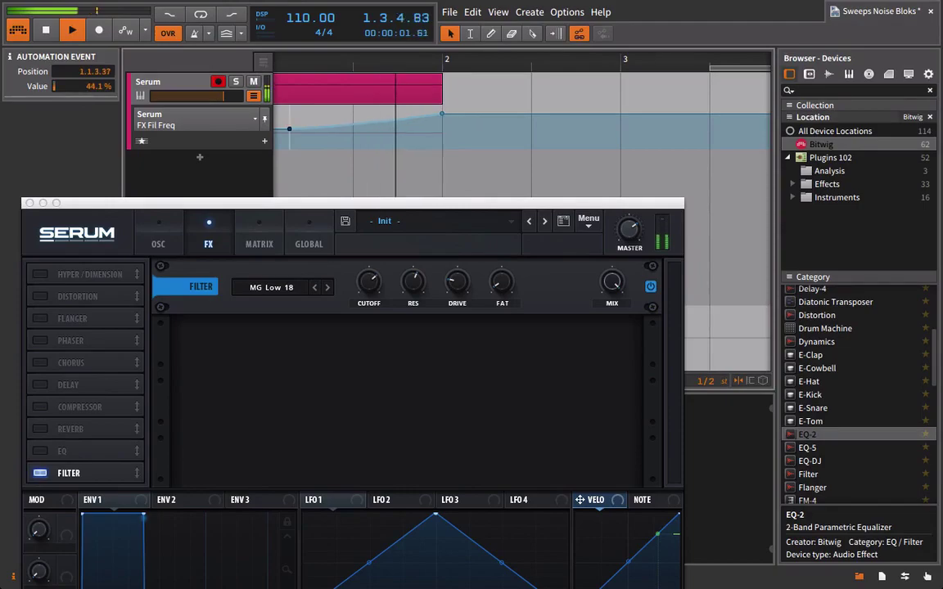
Step: Enable Serum's Phaser and automate its mix to rise from zero across the clip up to bar 2
left_click(39, 340)
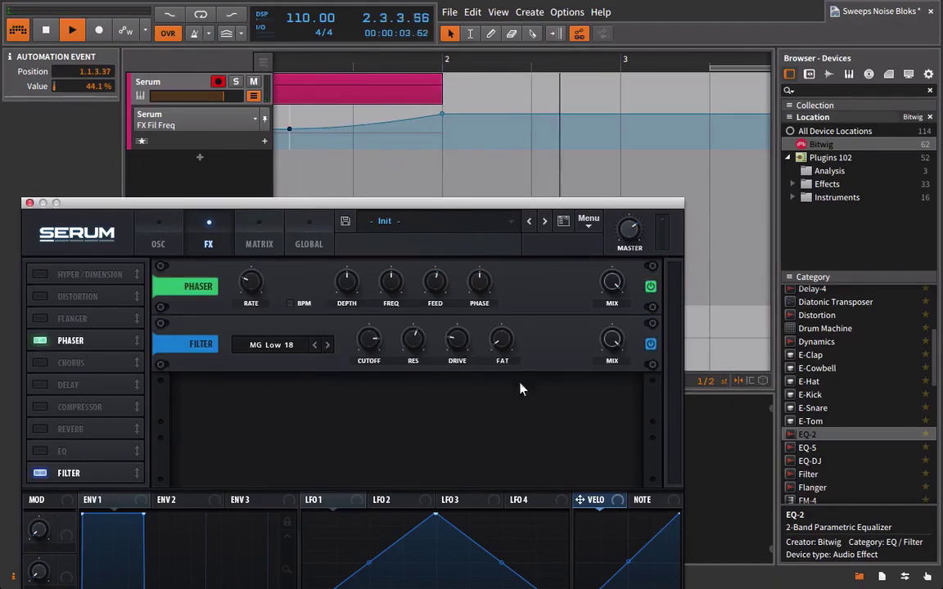
left_click(611, 339)
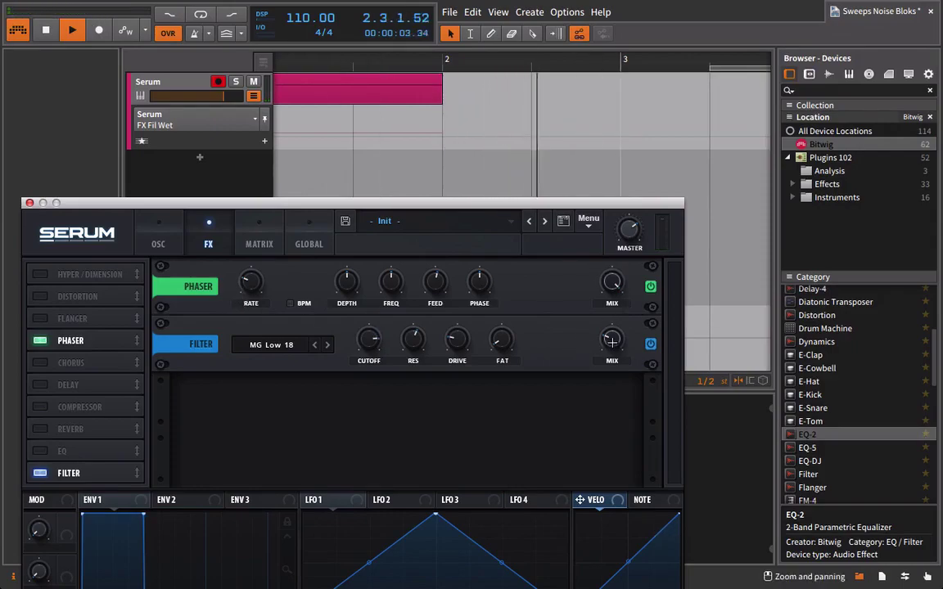
left_click(611, 282)
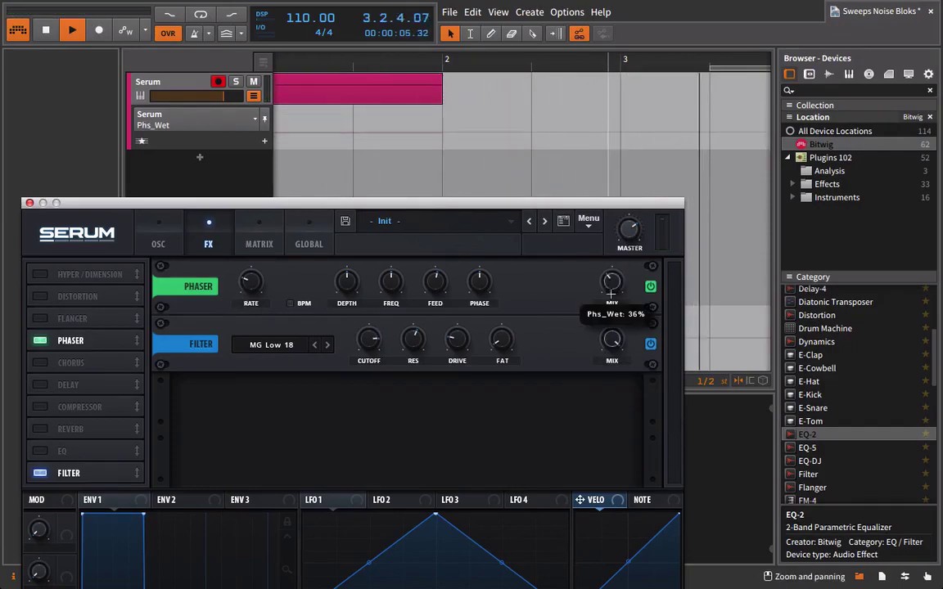
key("space")
key("space")
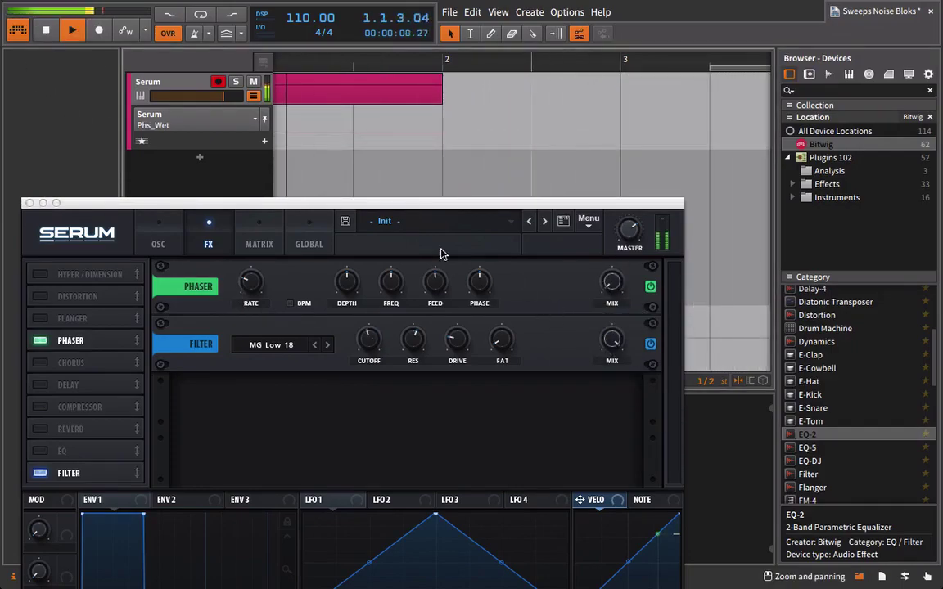
left_click(353, 147)
left_click_drag(442, 149, 438, 113)
Step: Switch the Phaser's rate to BPM sync and audition the sweep from the start
key("space")
key("space")
key("space")
key("space")
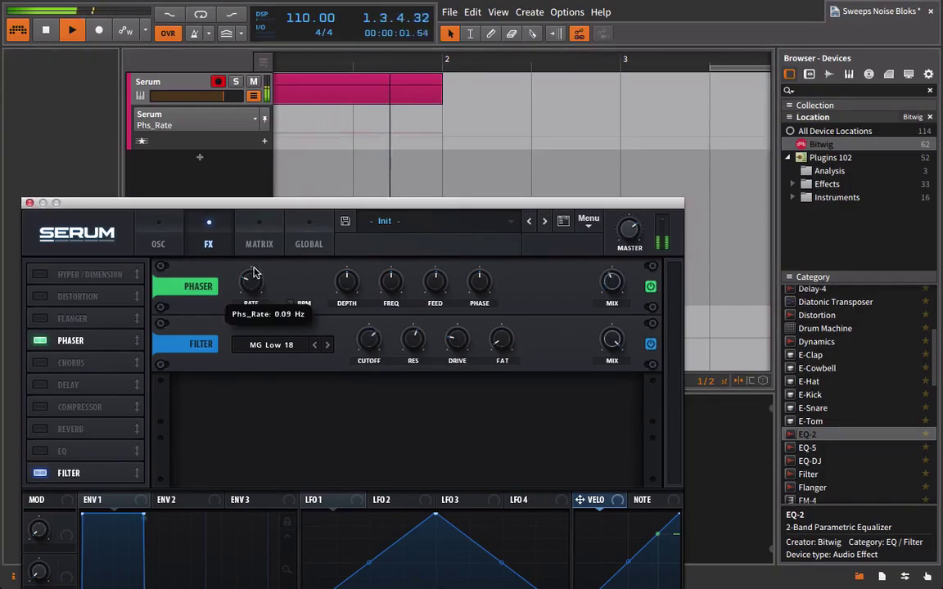
left_click(290, 304)
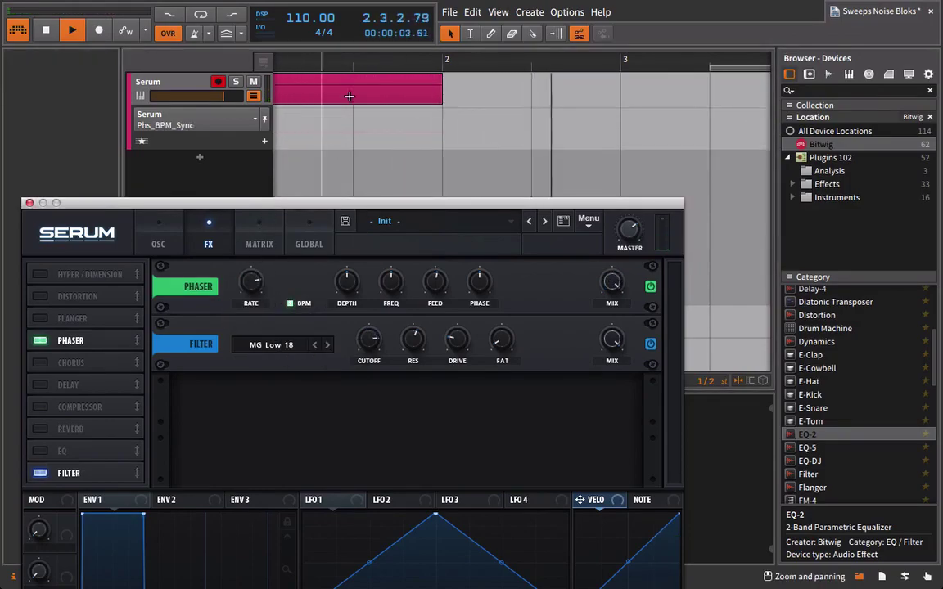
left_click(262, 164)
left_click(68, 30)
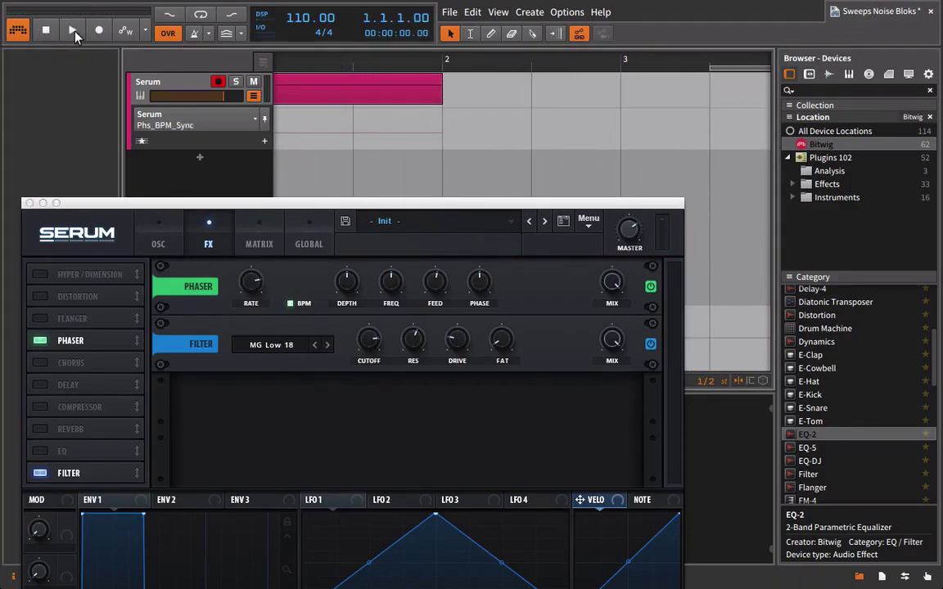
left_click(69, 31)
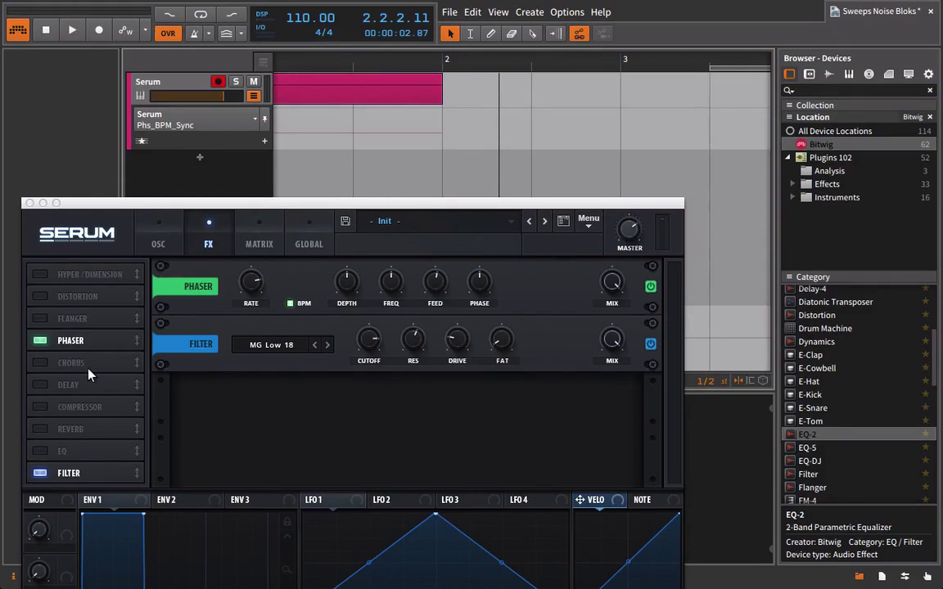
Step: Enable Serum's Chorus ahead of the Phaser with its mix at 49, audition it and close the plugin window
left_click(41, 365)
left_click_drag(67, 366, 60, 341)
left_click_drag(361, 203, 367, 119)
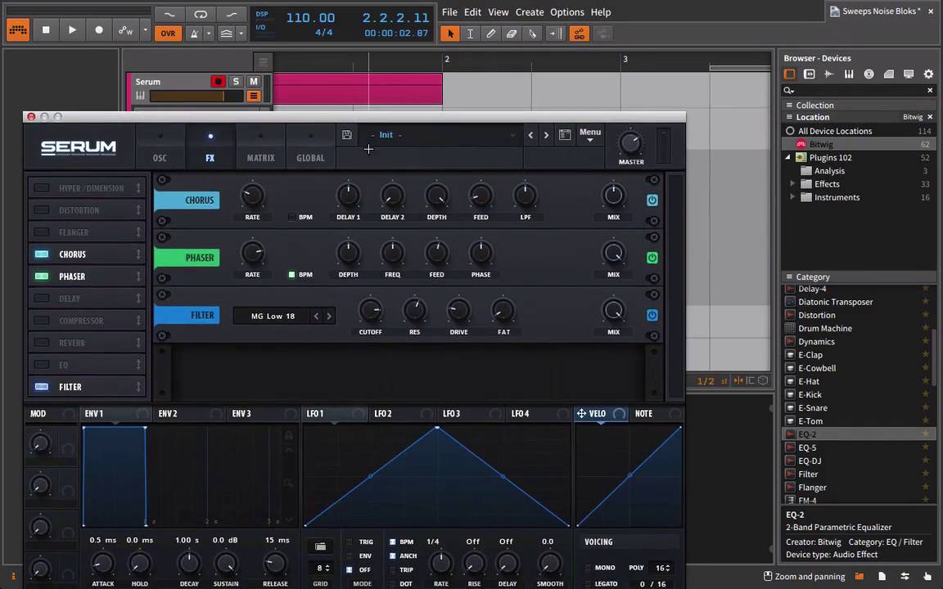
key("space")
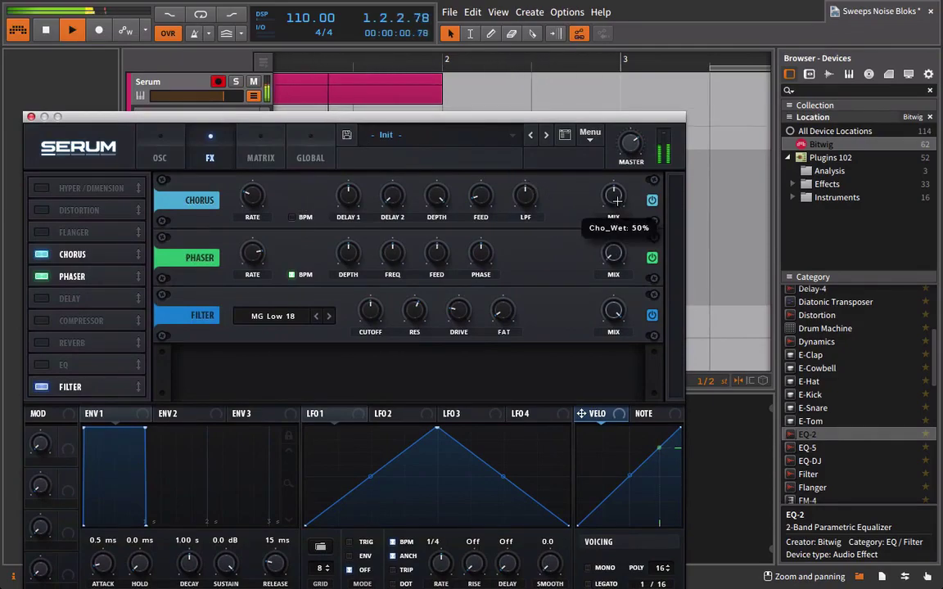
left_click(31, 116)
Step: Hide the browser and bounce the Serum clip to a new audio track with Pre-Fader as the source
left_click_drag(336, 61, 347, 156)
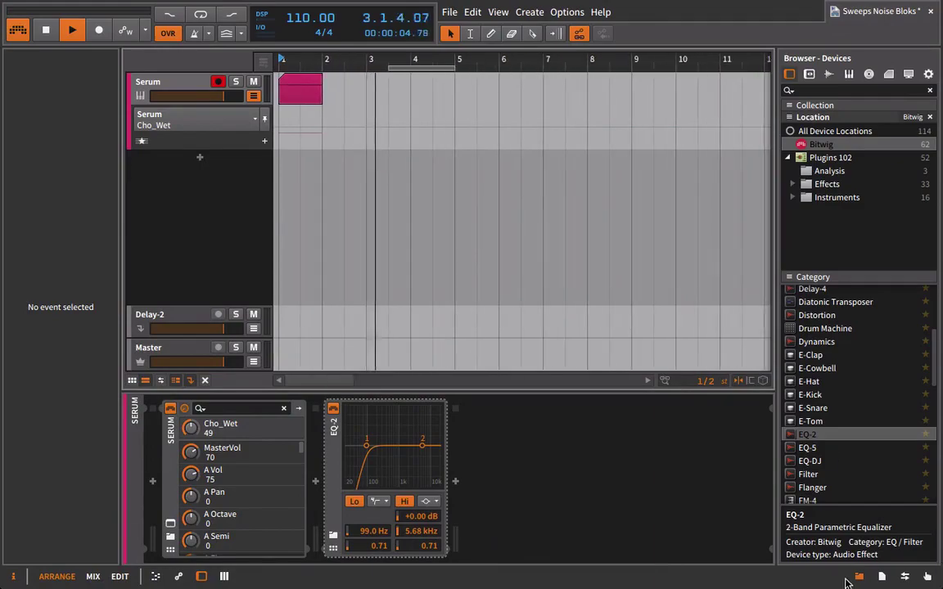
left_click(858, 577)
right_click(310, 81)
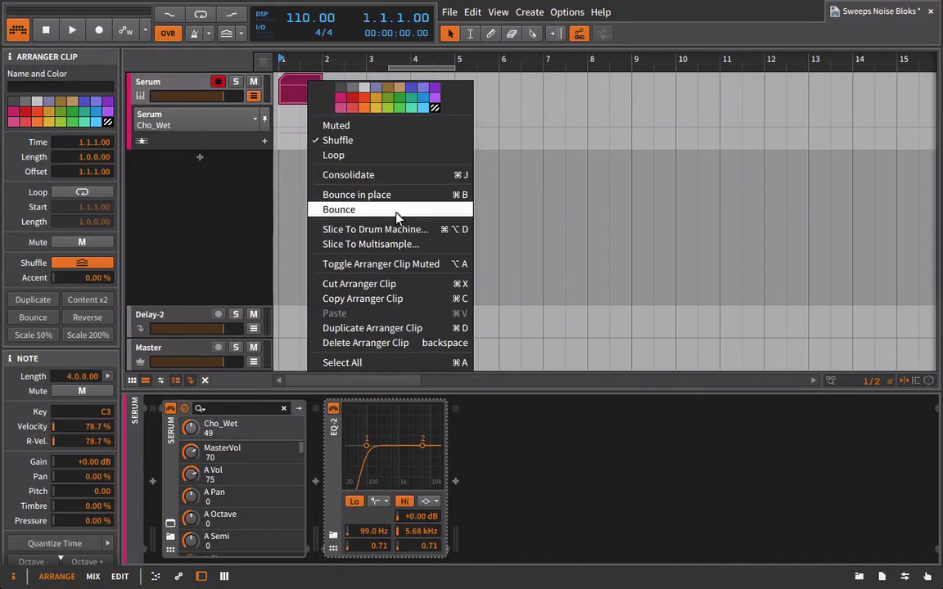
left_click(449, 214)
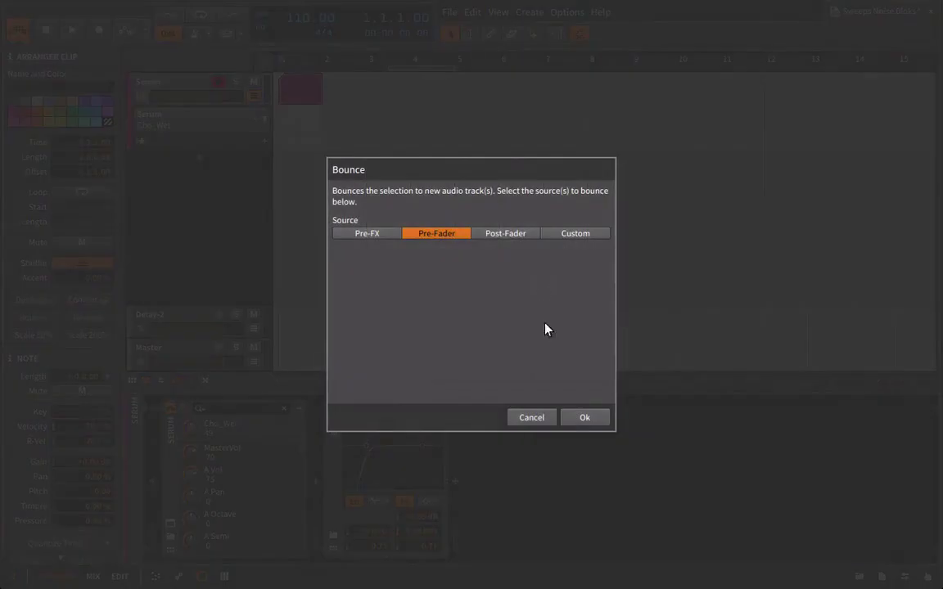
left_click(600, 419)
Step: Delete the Serum instrument track, then solo and play the bounced audio track
left_click(188, 81)
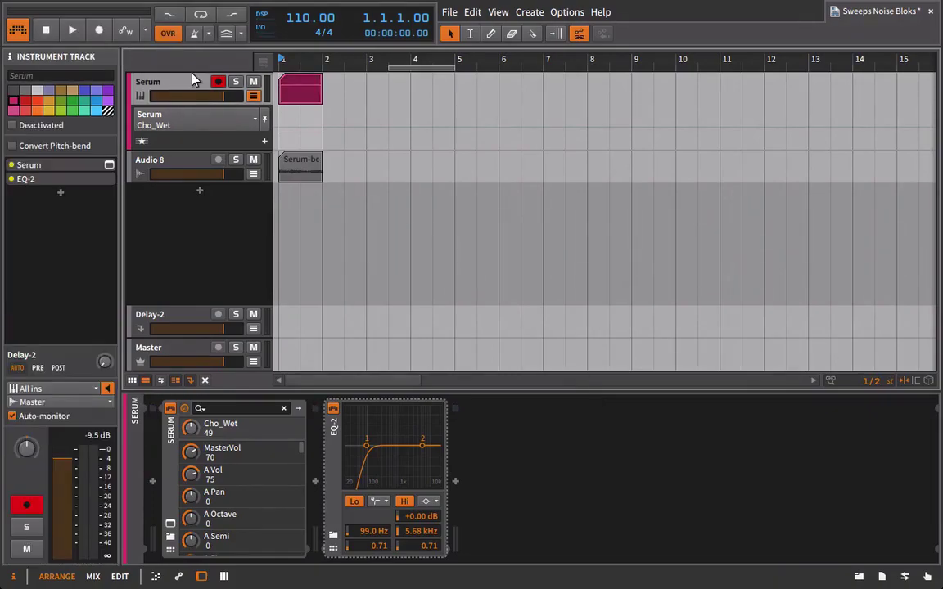
key("Delete")
left_click(235, 82)
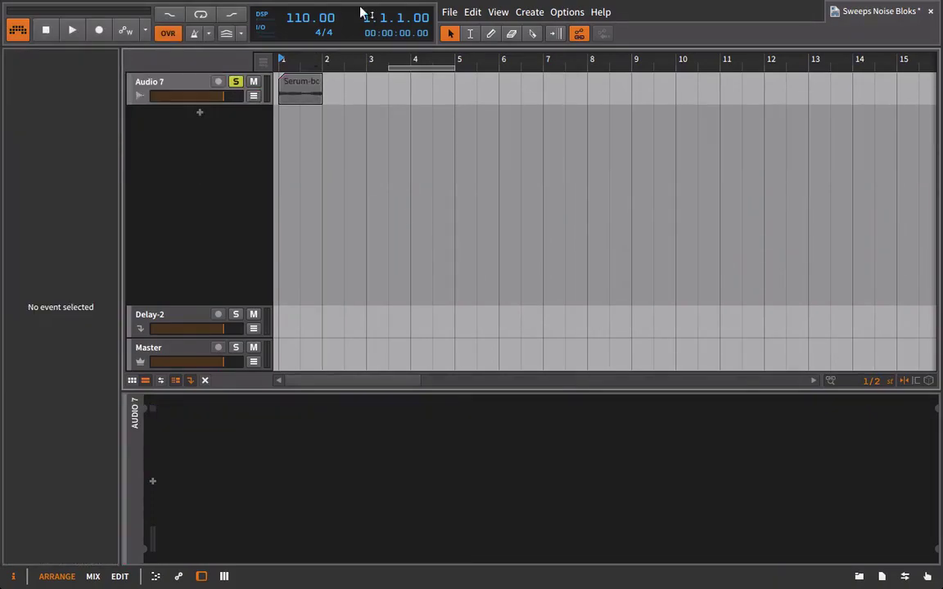
key("space")
scroll(308, 85, "up", 3)
Step: Open the Serum-bounce-2 clip in an enlarged detail editor and turn on fade-in and fade-out for its audio event
left_click(308, 85)
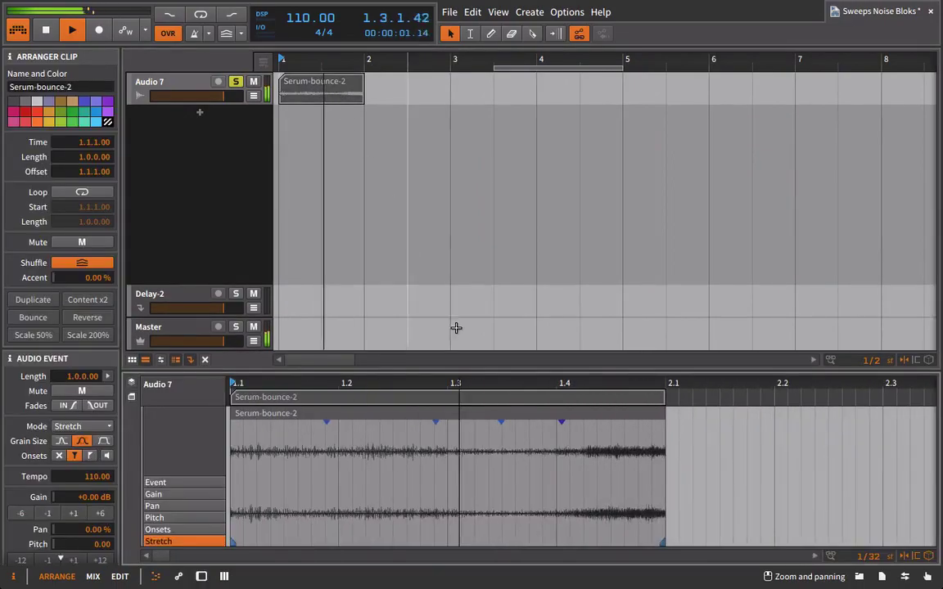
left_click_drag(537, 375, 622, 209)
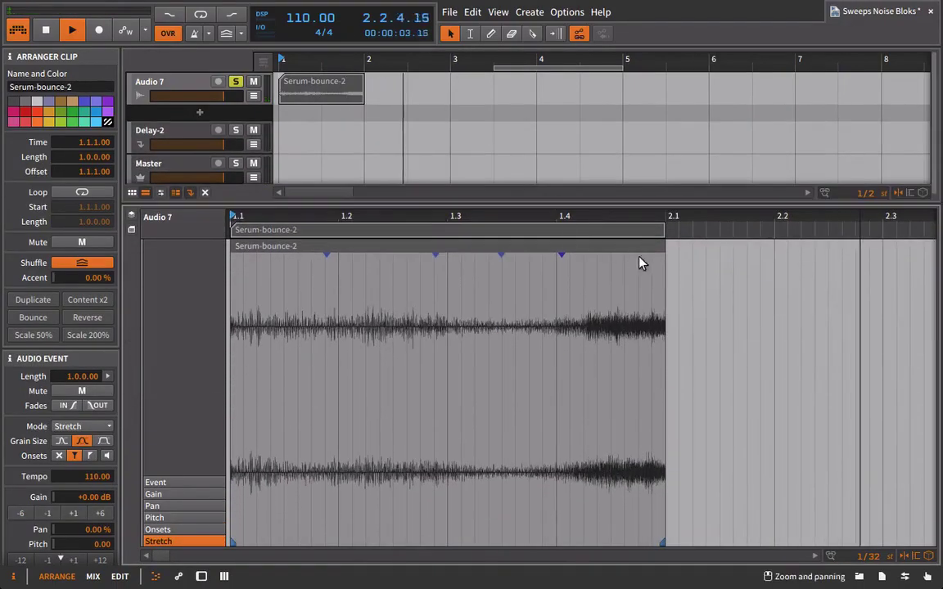
left_click(69, 284)
left_click(97, 284)
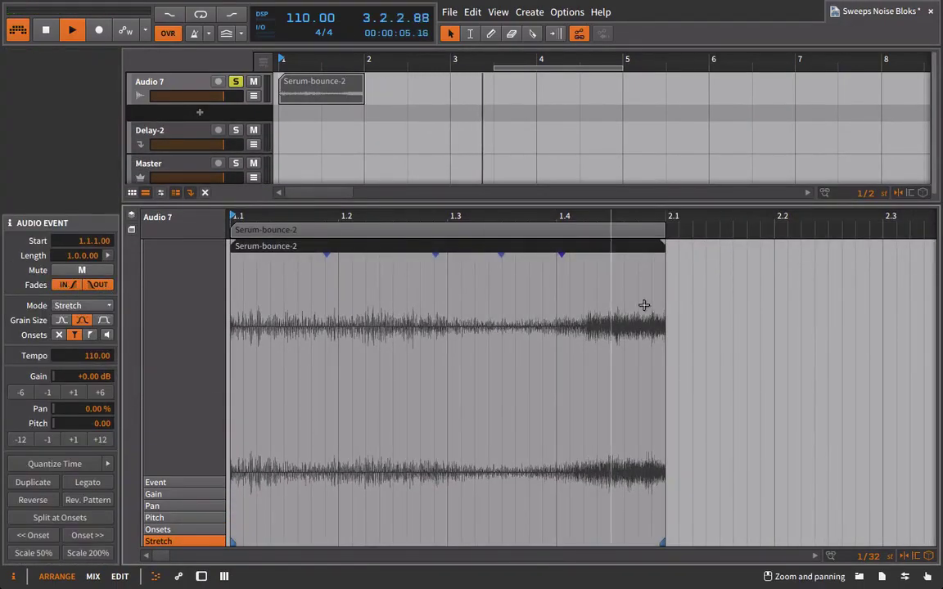
Step: Draw a gain envelope on the bounced audio rising from -18.7 dB at 1.1.1.00 to 0 dB shortly before beat 1.4
left_click(155, 494)
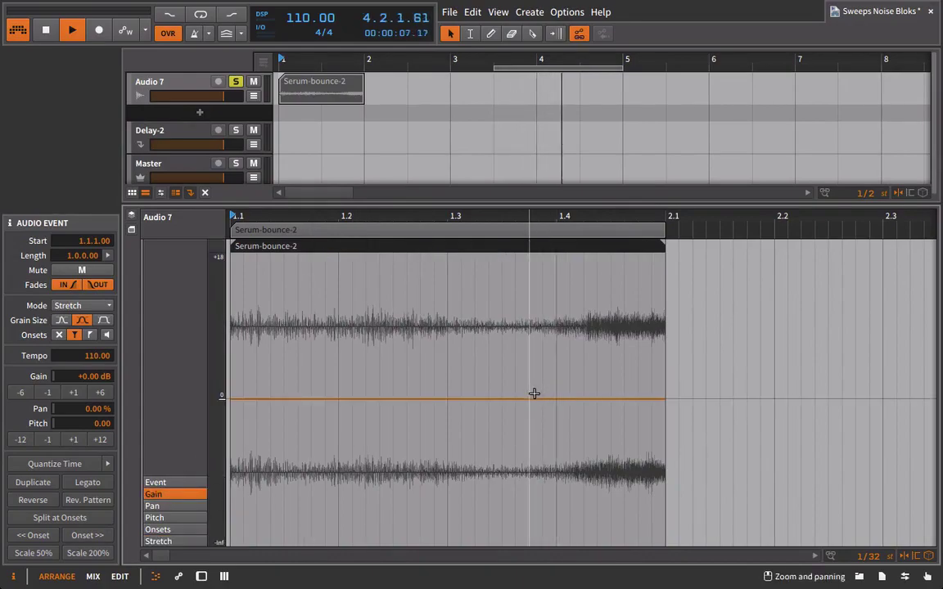
left_click(540, 400)
left_click_drag(230, 399, 230, 451)
key("space")
key("space")
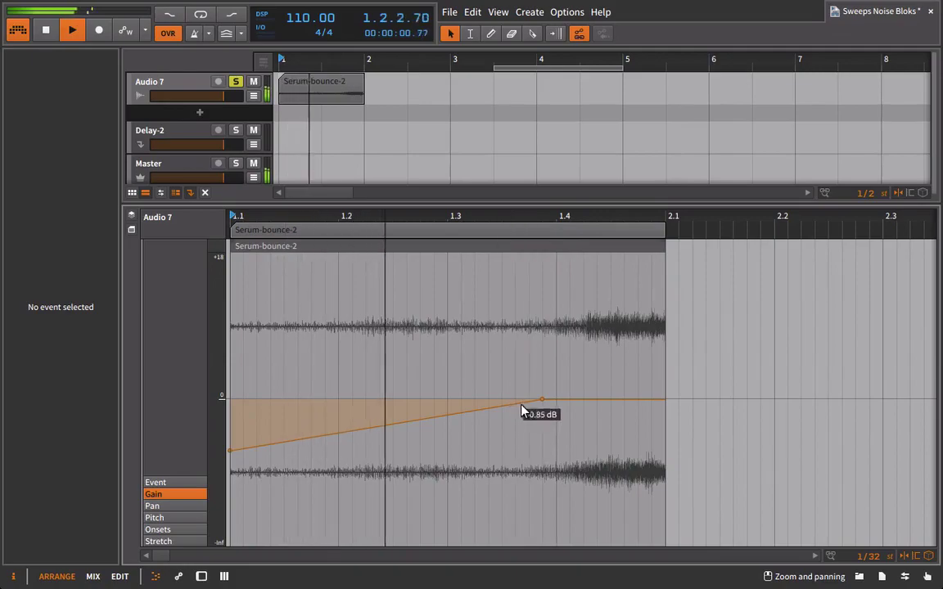
left_click_drag(231, 450, 232, 470)
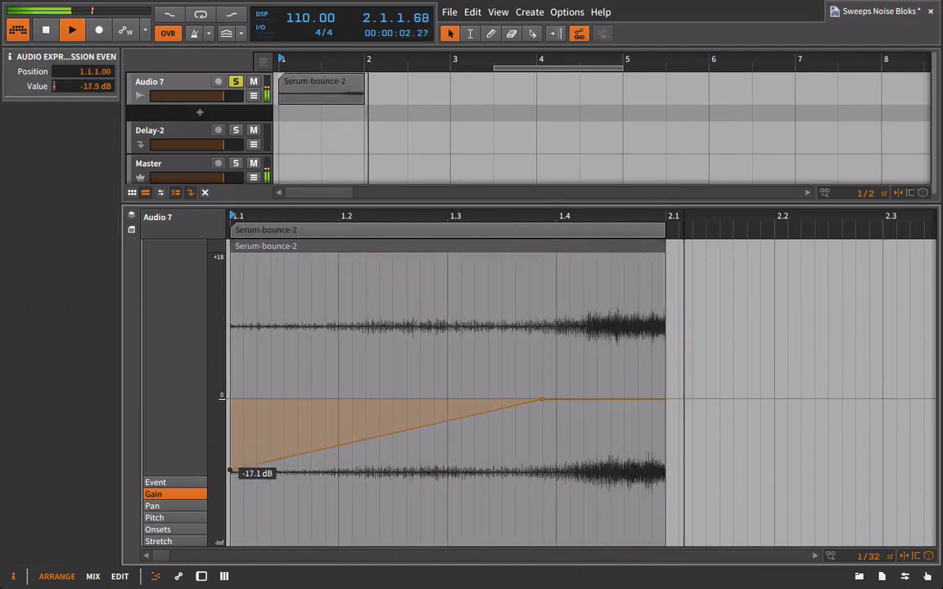
Step: Draw a curved pitch envelope on the bounced audio from 0.00 at 1.4.1.00 to about +12 at its end, auditioning it
left_click(193, 518)
left_click(558, 387)
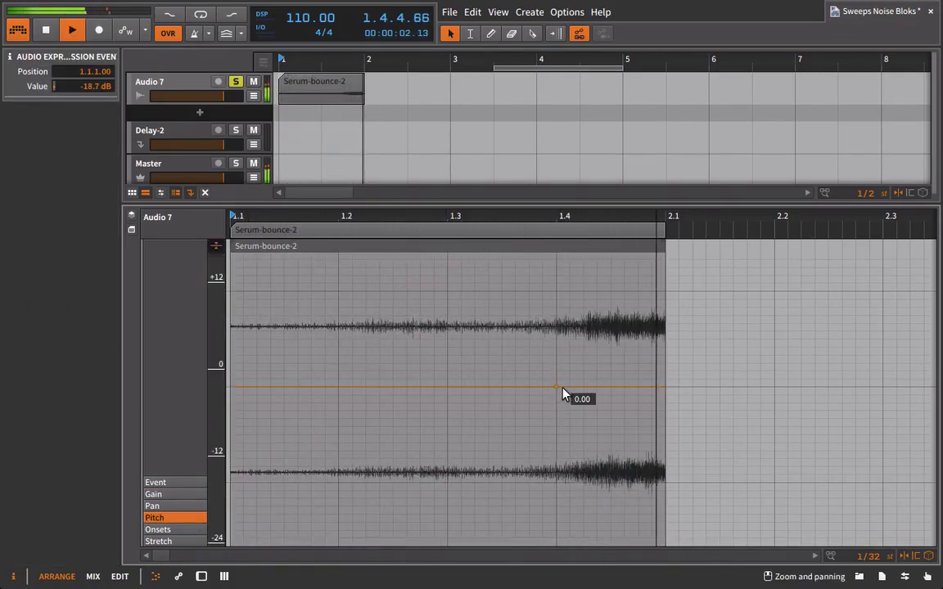
left_click_drag(565, 387, 665, 292)
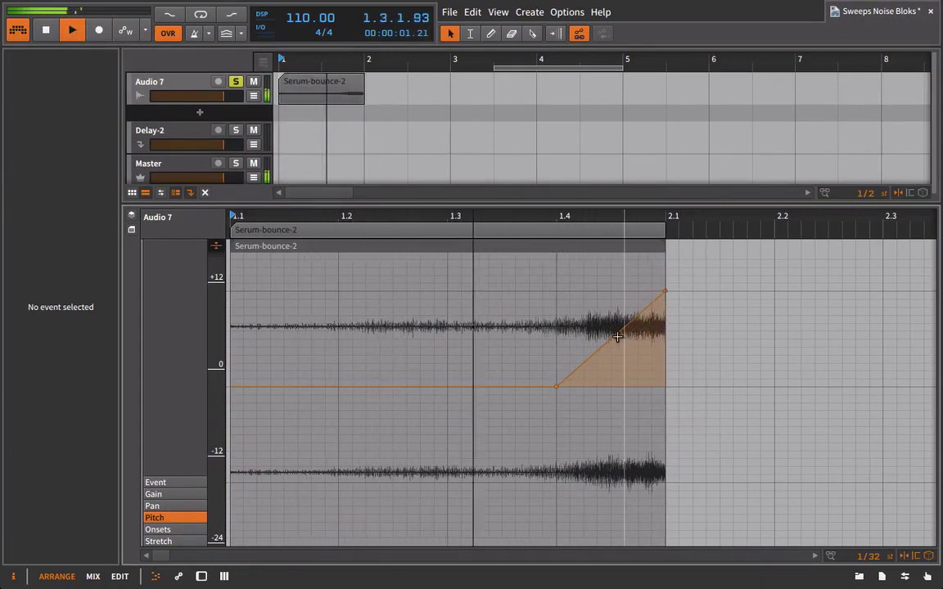
left_click_drag(612, 337, 613, 366)
key("space")
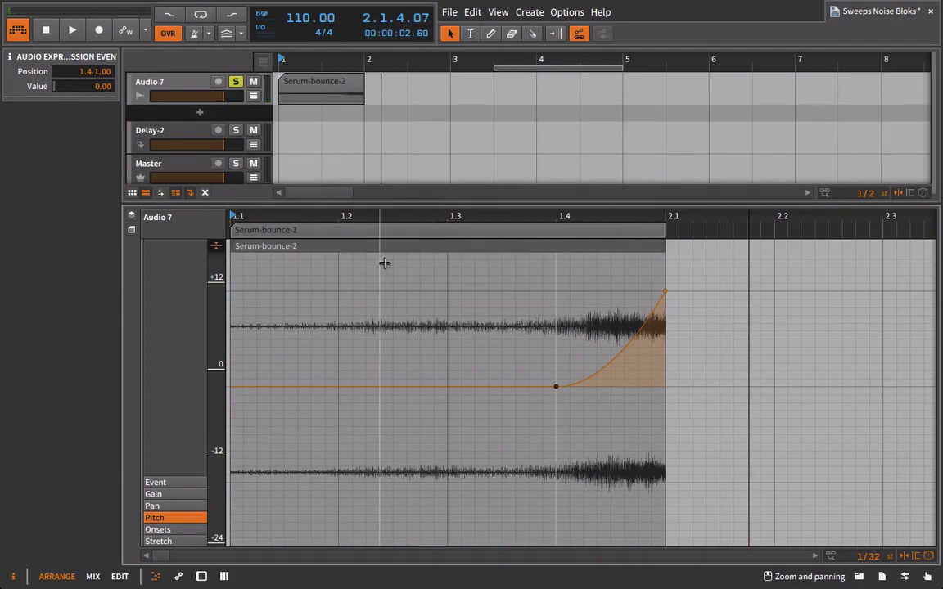